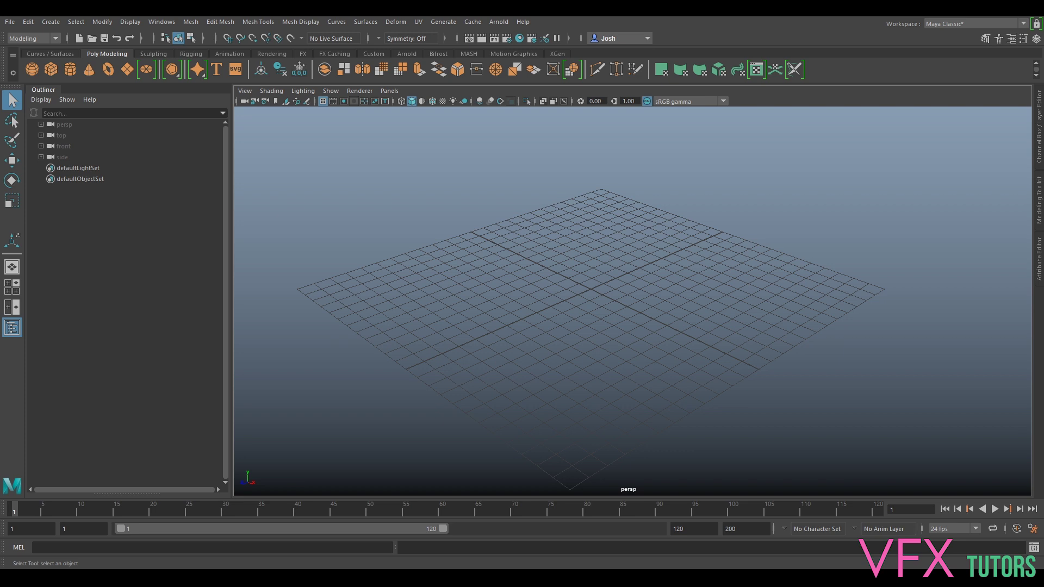
Examine the birdboxRef.jpg reference photo of the wooden bird box
drag(1043, 180, 726, 153)
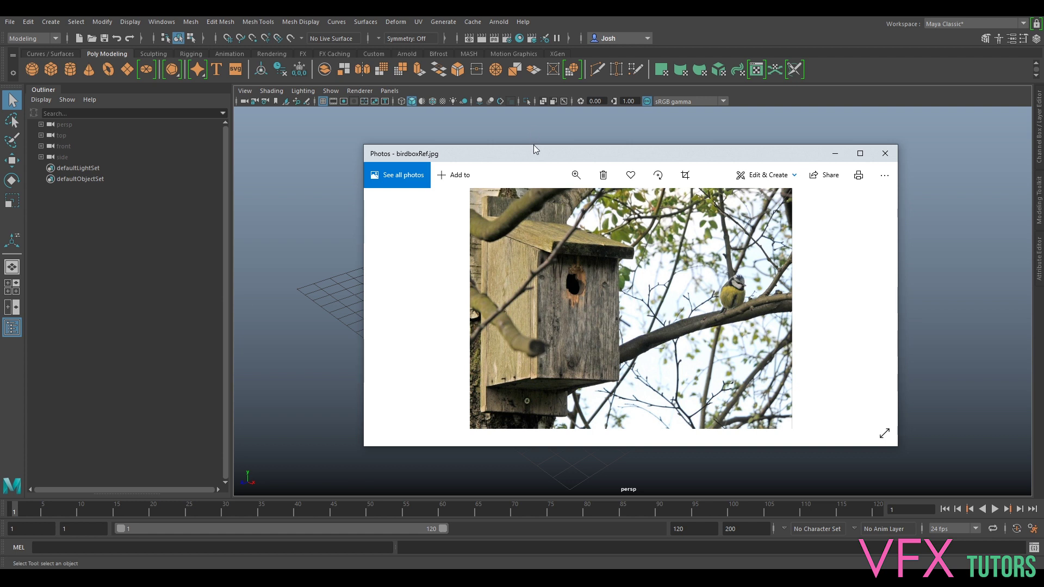
drag(553, 156, 1043, 209)
drag(1043, 321, 1043, 289)
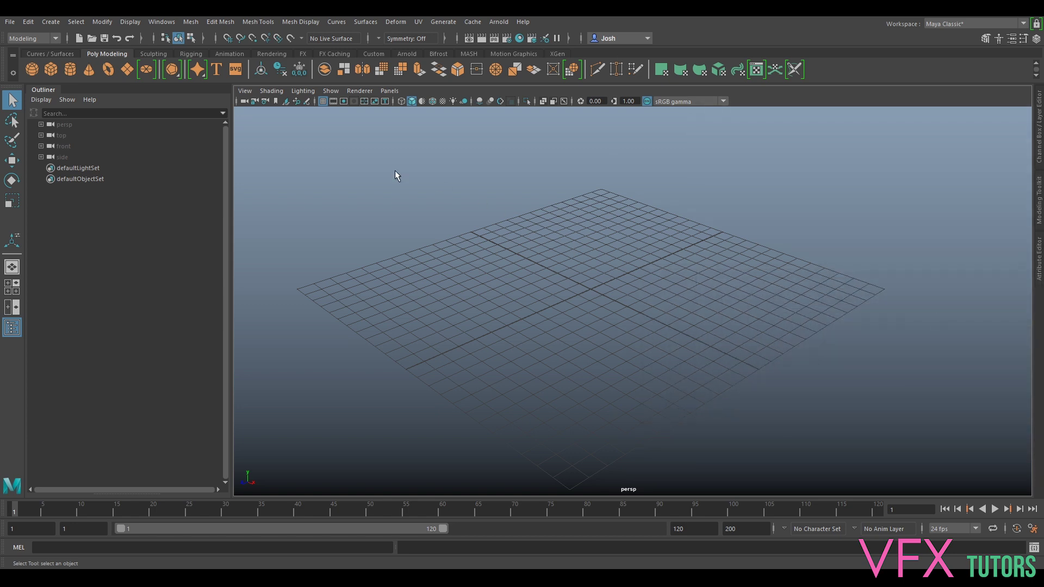
Create a polygon cube and set its depth to 2
click(50, 69)
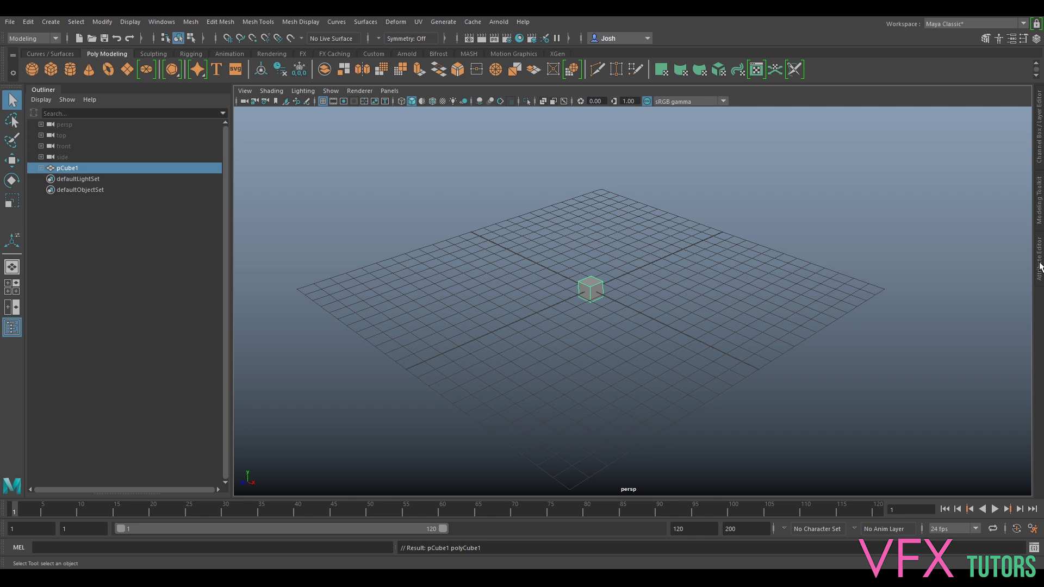
click(1040, 261)
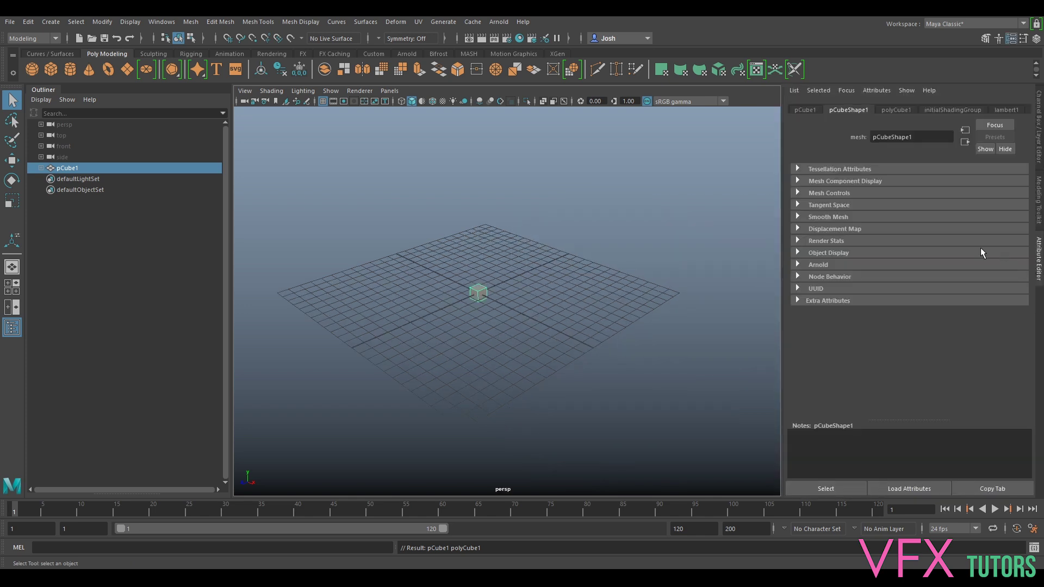
click(892, 110)
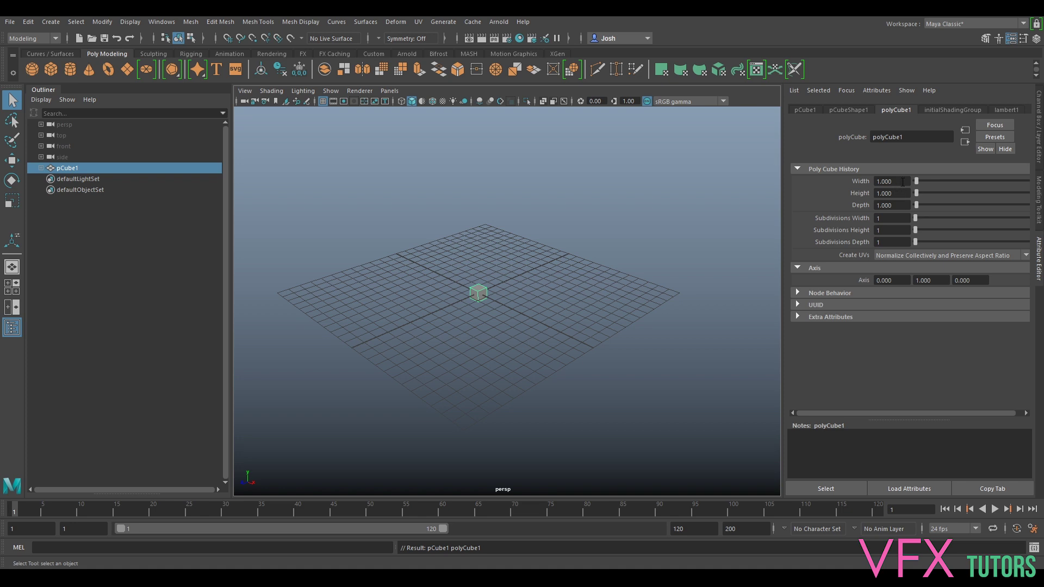
double_click(900, 205)
text(2)
key(Return)
Set the cube's height to 21 and its width to 15
double_click(905, 193)
text(21)
key(Return)
double_click(896, 181)
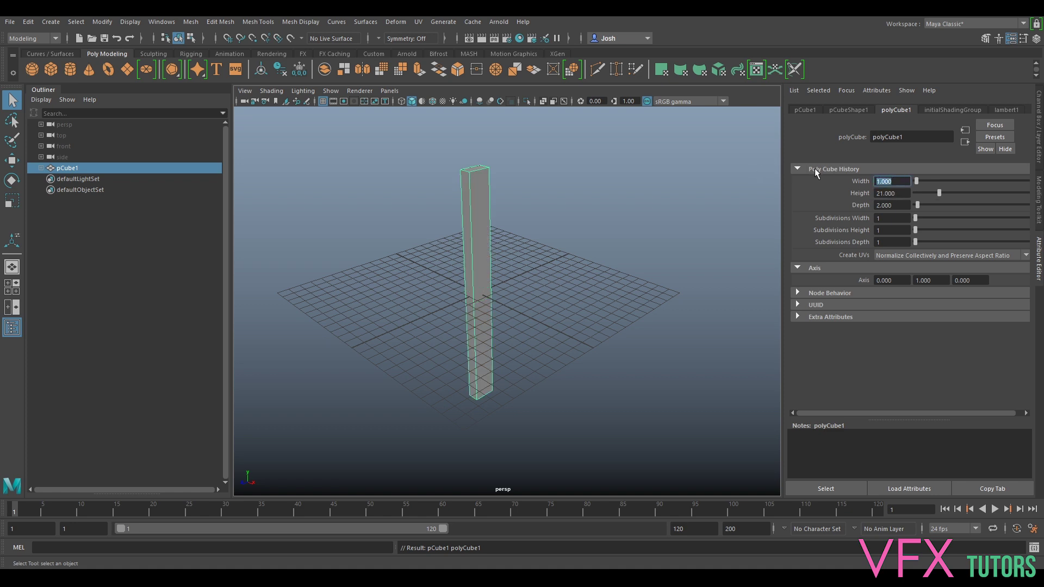
text(15)
key(Return)
scroll(633, 259, down, 3)
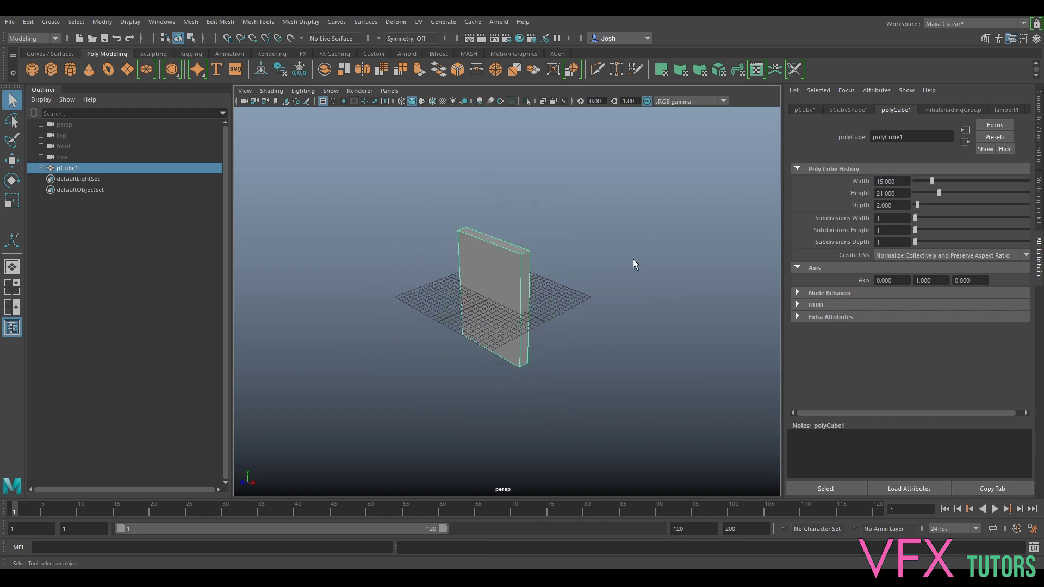
alt+drag(594, 234, 774, 233)
scroll(659, 281, up, 3)
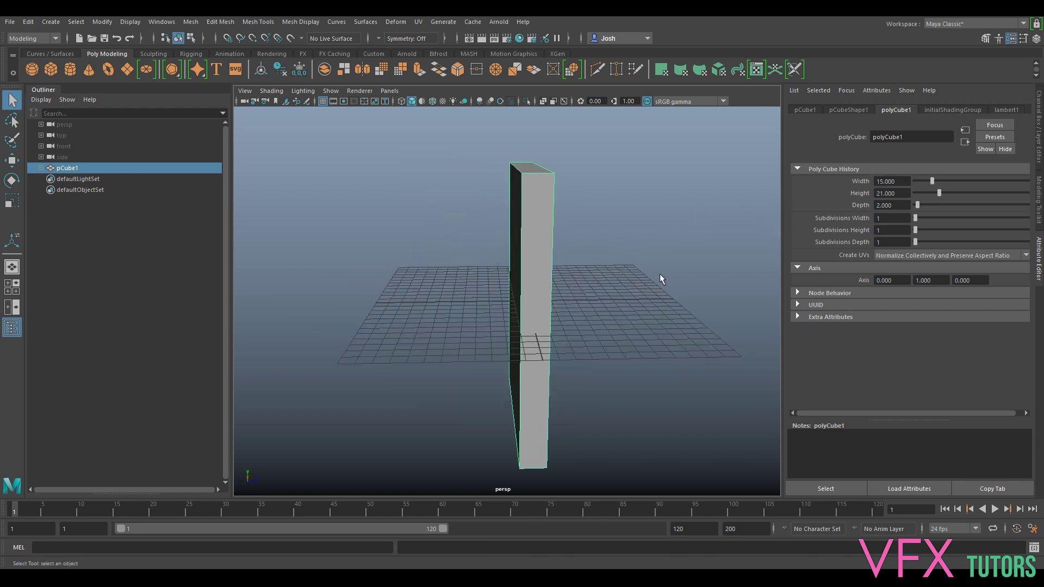
Compare the upright panel with the bird box in the reference photo
drag(876, 121, 792, 120)
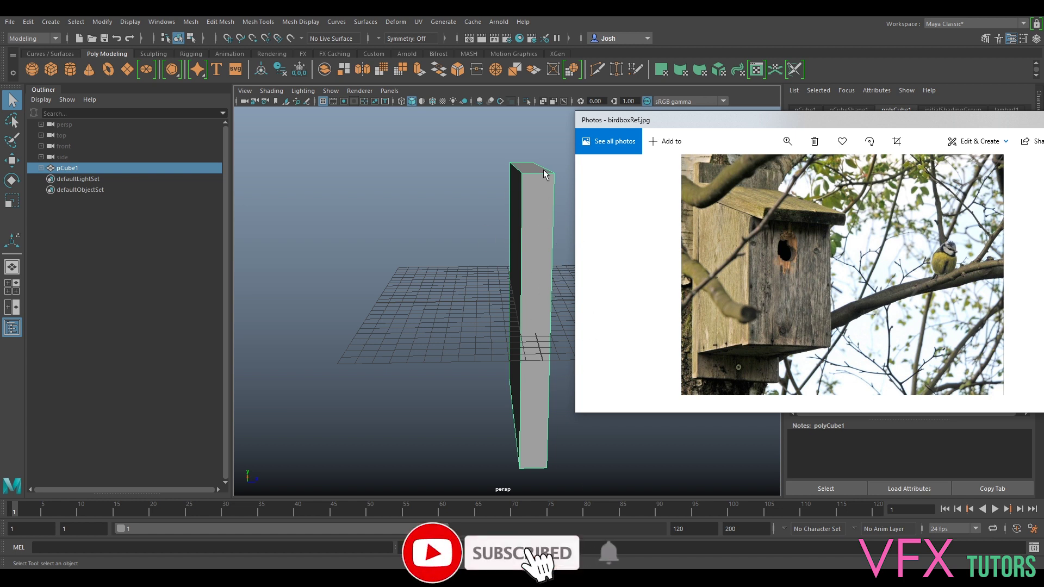
key(super+Down)
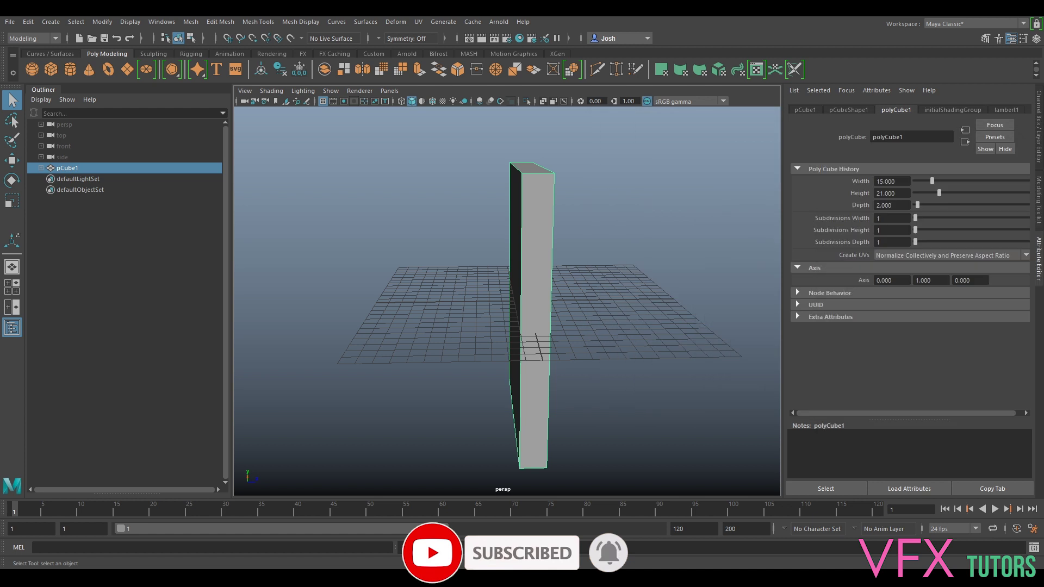
alt+drag(655, 329, 578, 308)
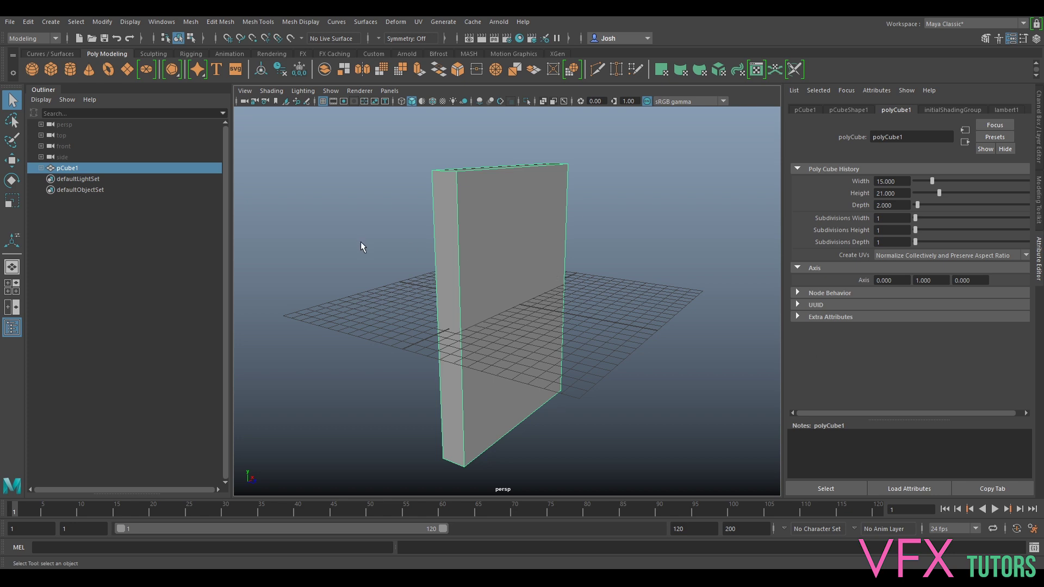
Rename the cube as Front
double_click(77, 169)
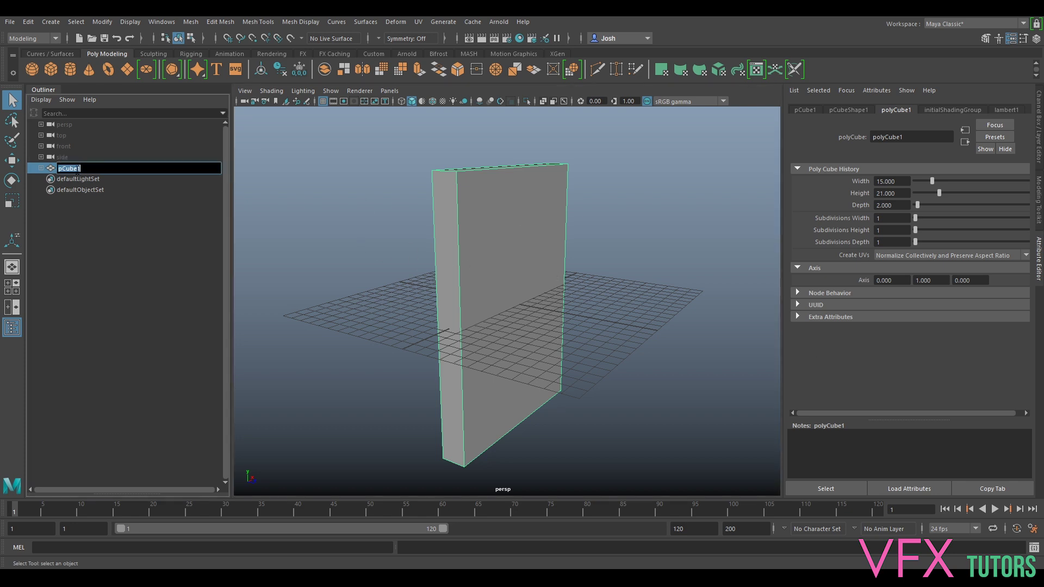
text(Front)
key(Return)
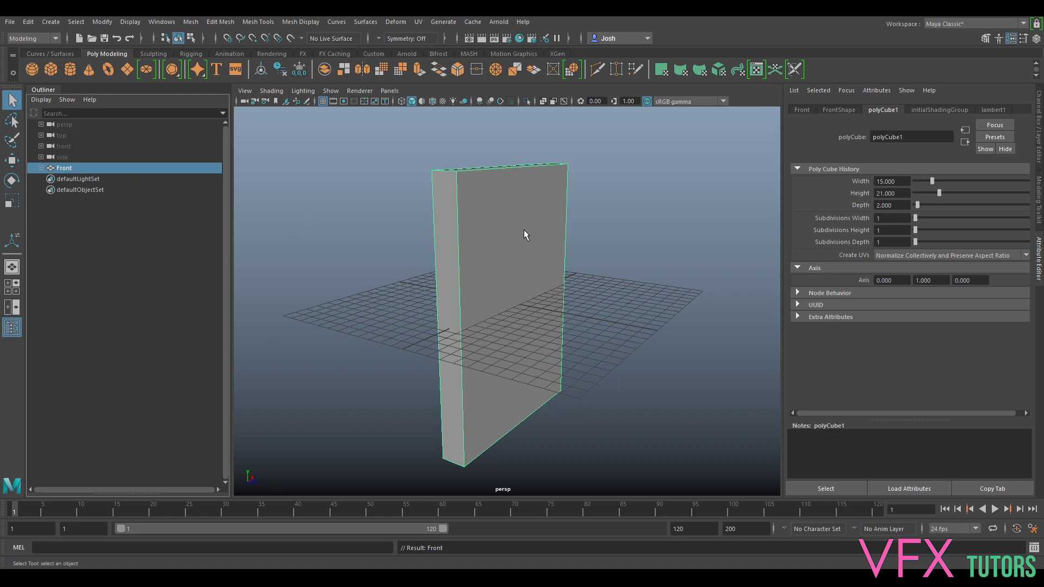
Duplicate the Front panel in place
mouse_move(522, 278)
alt+mouse_down()
mouse_move(550, 275)
mouse_move(527, 297)
alt+mouse_up()
key(ctrl+d)
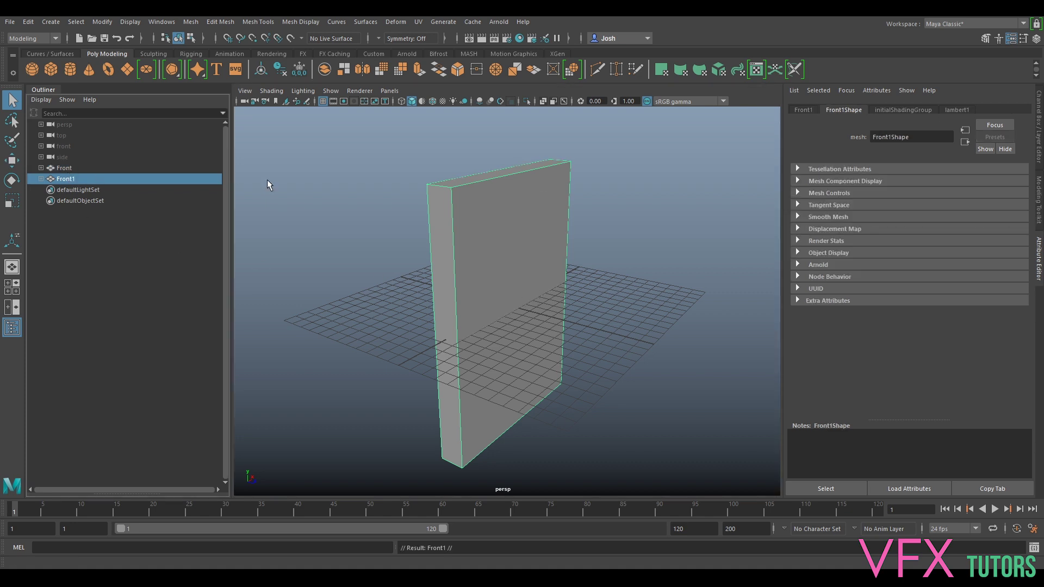
click(885, 111)
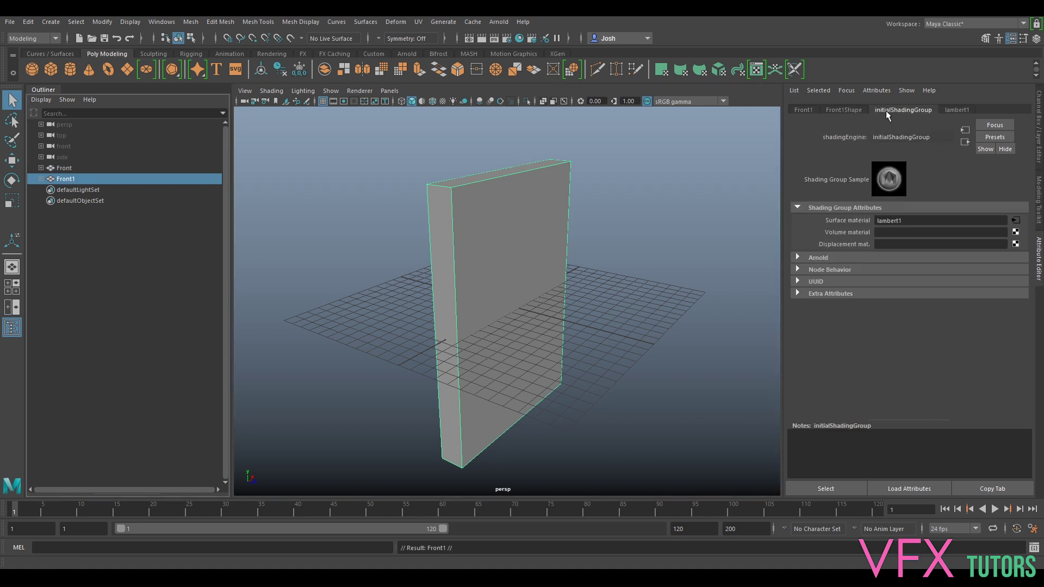
click(832, 111)
Set the width of the original Front panel to 18
click(76, 170)
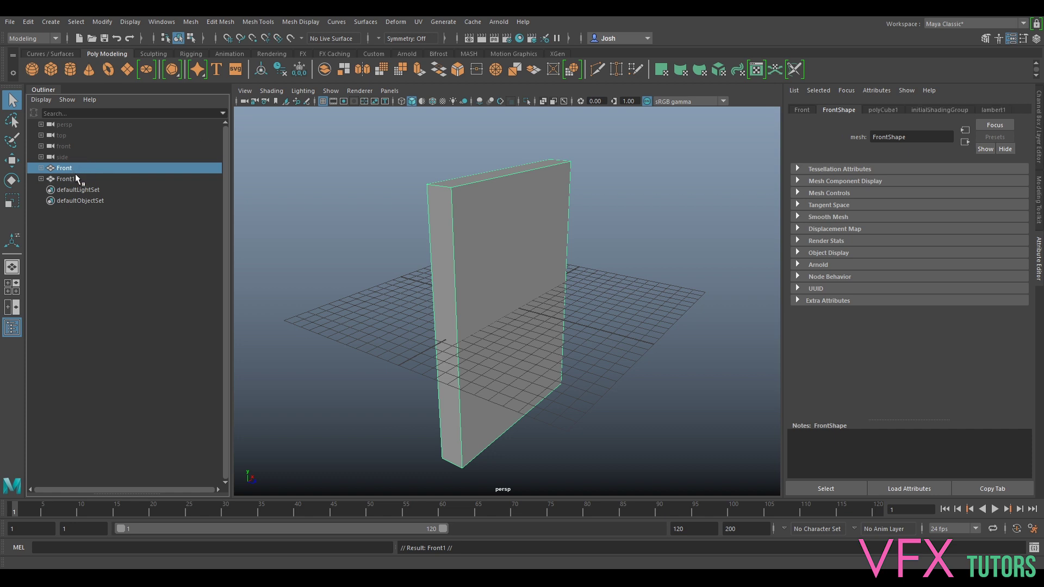
click(883, 110)
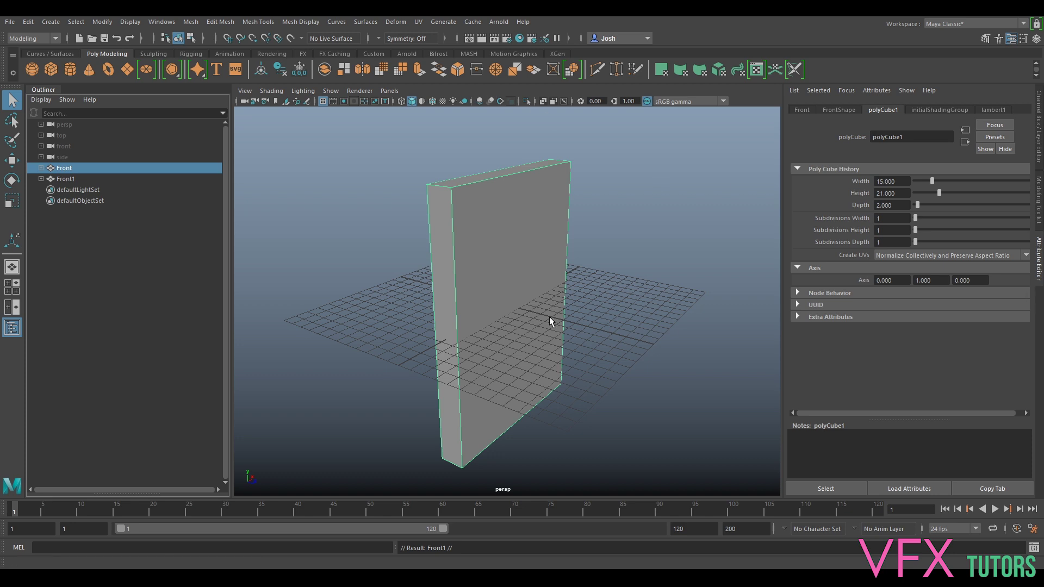
double_click(904, 184)
text(18)
key(Return)
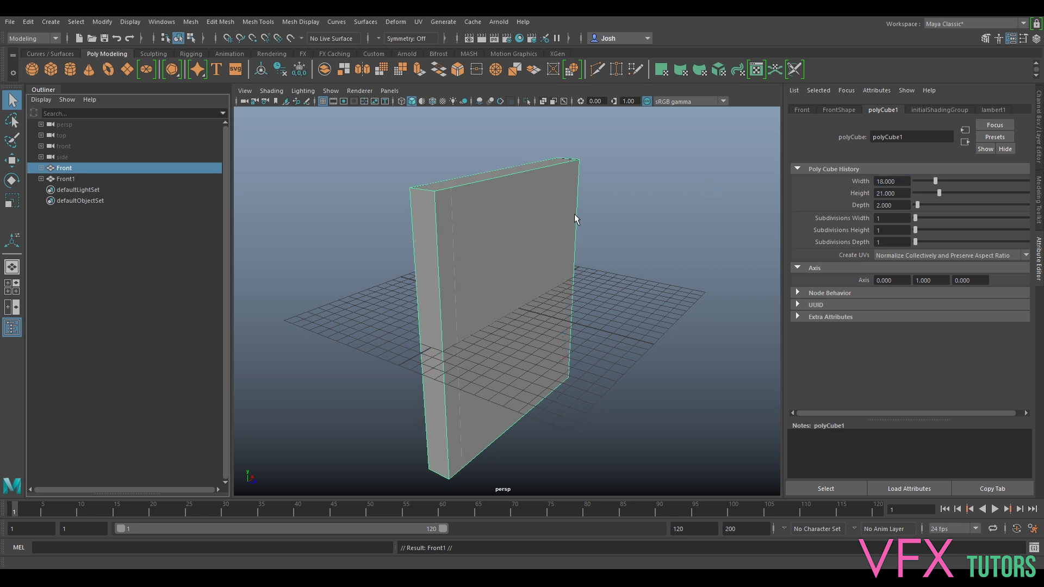
Rotate the wider panel 90 degrees around Y so it stands perpendicular to the duplicated panel
key(e)
drag(558, 339, 538, 288)
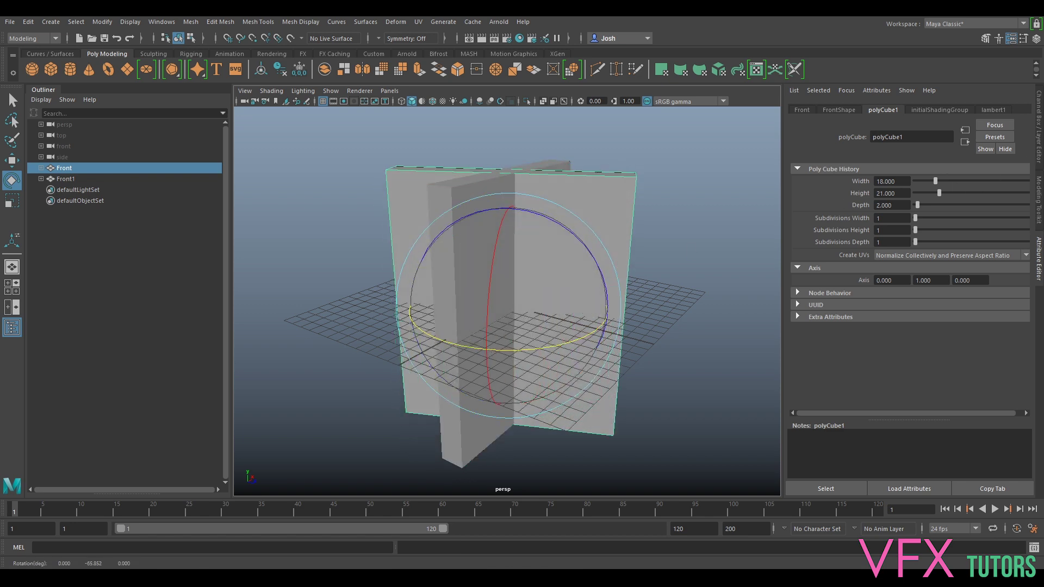
click(1035, 137)
click(1014, 156)
text(90)
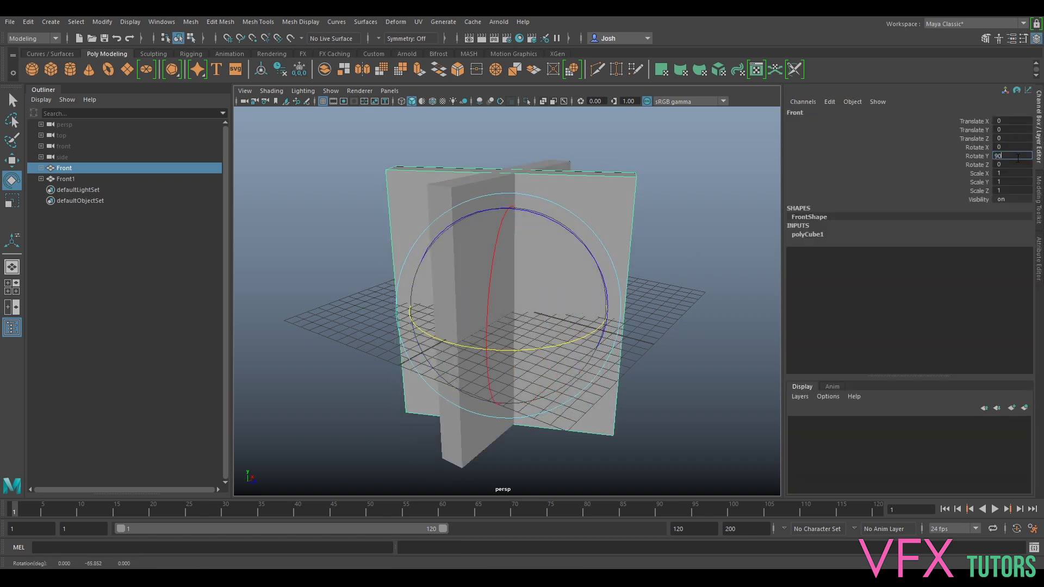
key(Return)
Move the rotated panel behind the front panel by setting its Translate Z to -10
key(w)
scroll(511, 305, down, 3)
alt+drag(506, 296, 574, 363)
drag(496, 321, 536, 313)
click(1013, 138)
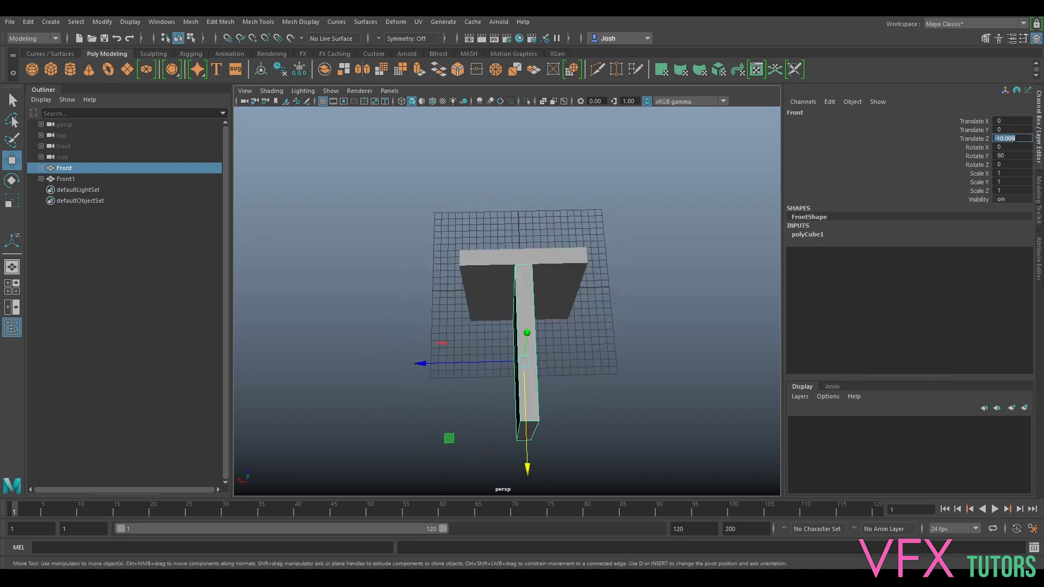
text(-10)
key(Return)
Move the side panel along X to one edge of the front panel
alt+drag(607, 303, 801, 249)
scroll(564, 287, up, 5)
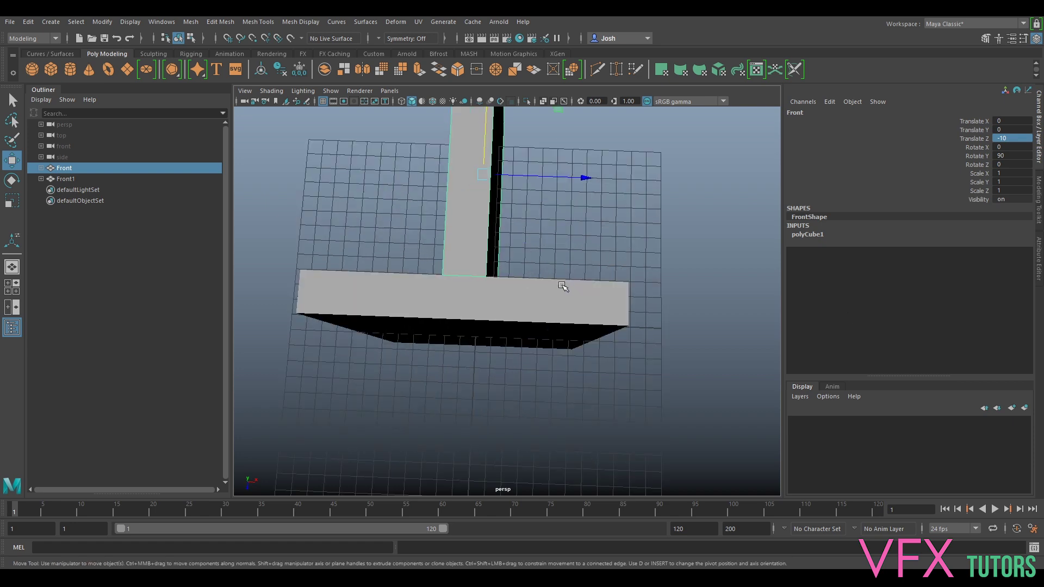
drag(559, 170, 575, 310)
drag(600, 253, 427, 284)
Duplicate the side panel and place the copy at the front panel's opposite edge, about -6.4 in X, undoing any stray moves
key(ctrl+d)
drag(365, 267, 383, 266)
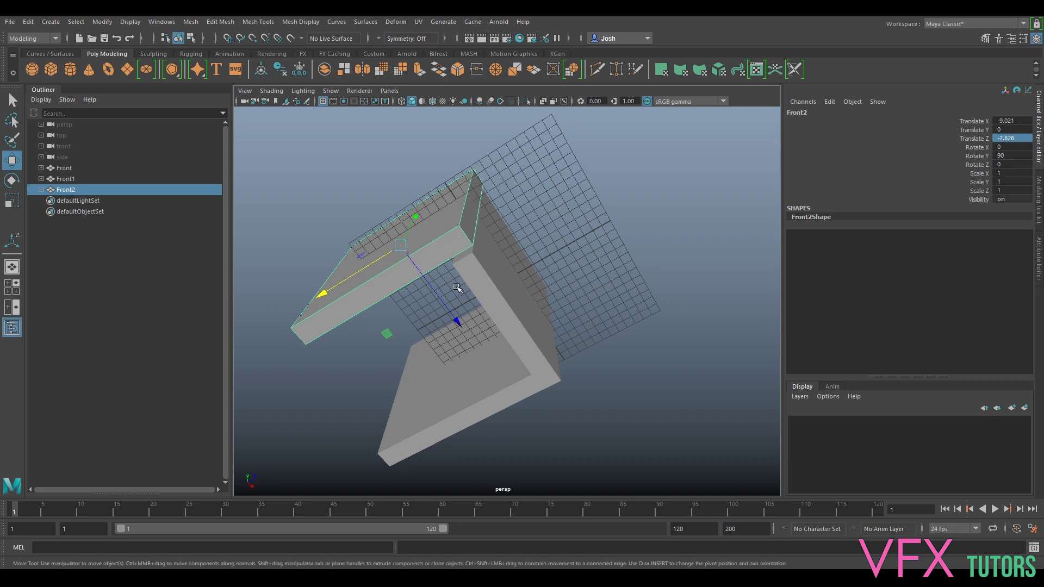
key(ctrl+z)
key(ctrl+z)
alt+drag(457, 288, 563, 307)
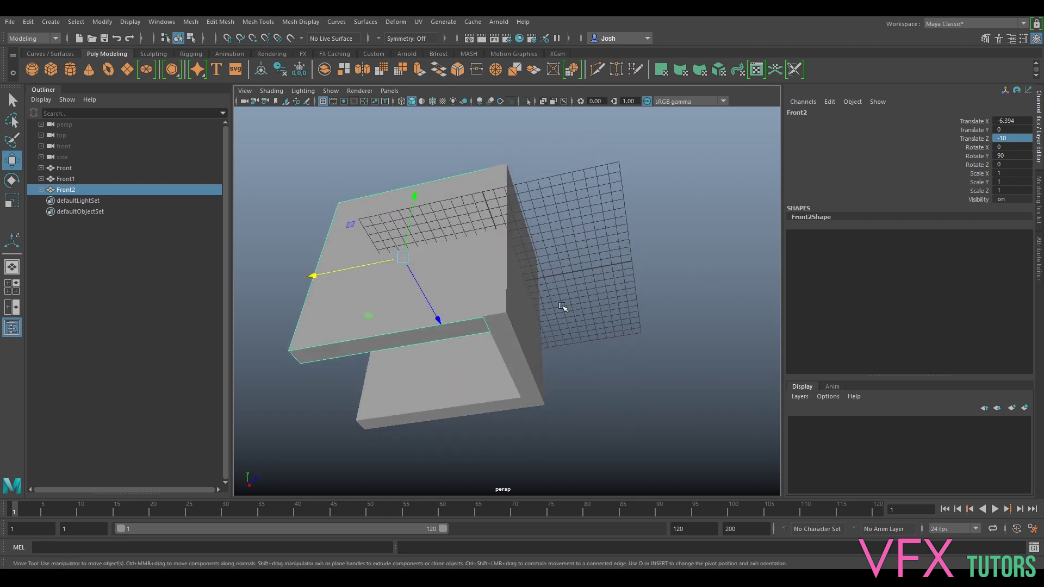
Duplicate the front panel and rotate the copy 90 degrees around X for the box's bottom
click(505, 344)
key(ctrl+d)
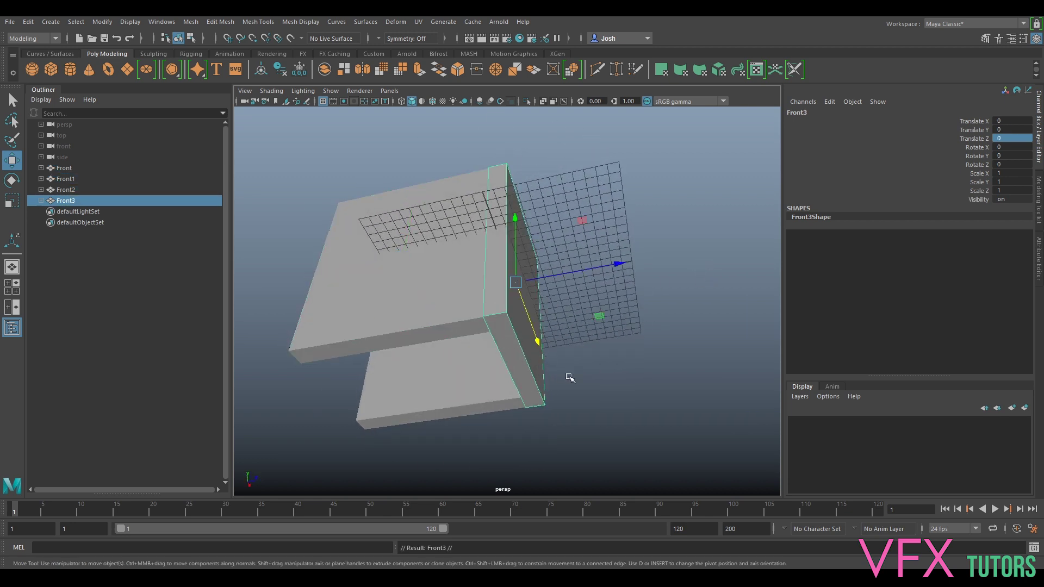
key(e)
drag(543, 361, 673, 261)
click(1014, 147)
text(90)
key(Return)
key(w)
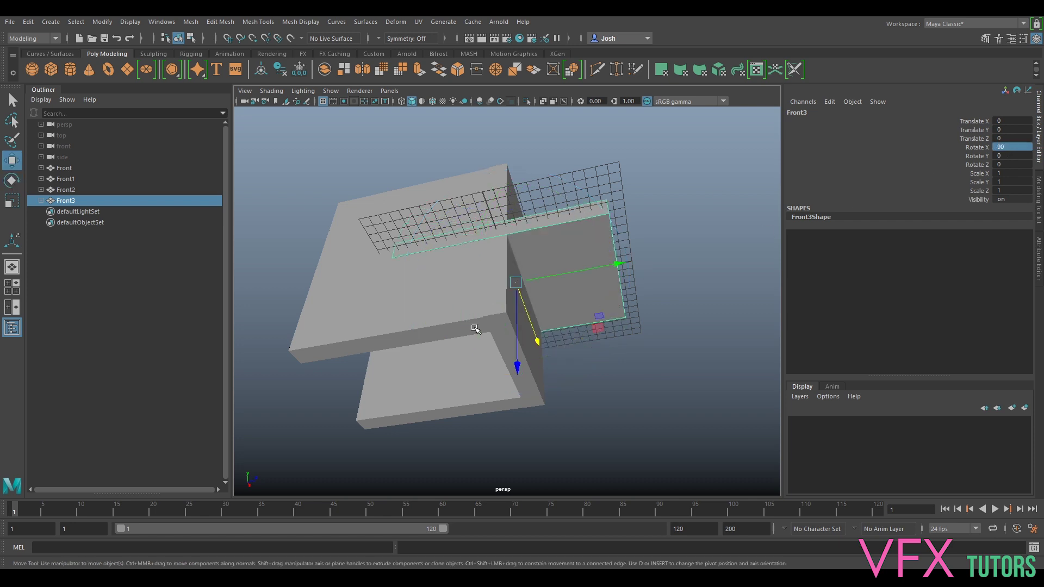
Move the bottom panel down to about -9.47 in Y and back to about -8.457 in Z, under the side panels
drag(522, 335, 517, 424)
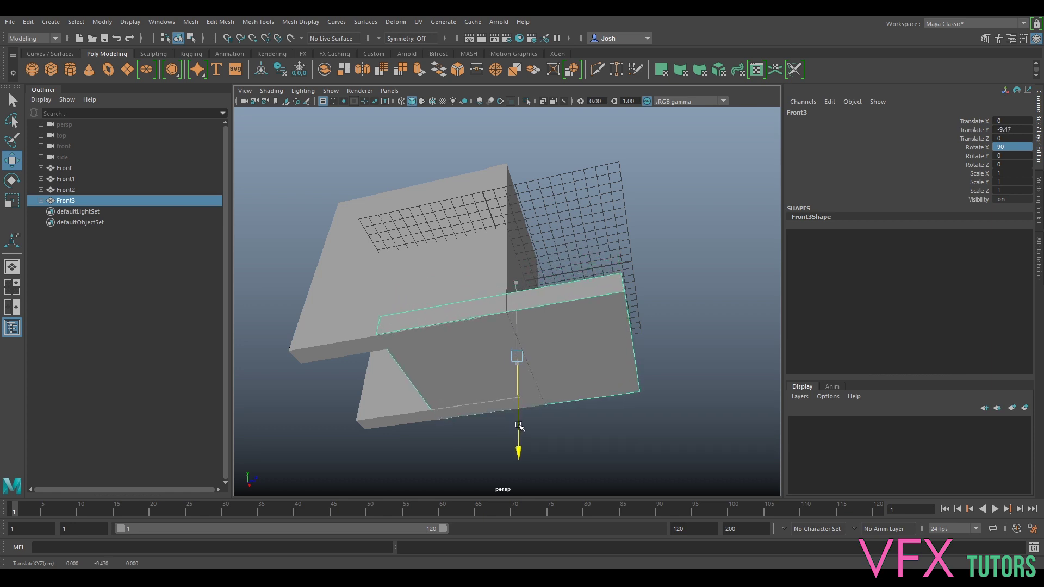
drag(546, 355, 464, 319)
alt+middle_drag(463, 320, 585, 339)
alt+drag(585, 339, 558, 309)
Turn on Wireframe on Shaded and scale the bottom panel to about 0.713 in X, between the side panels
key(r)
drag(570, 366, 536, 279)
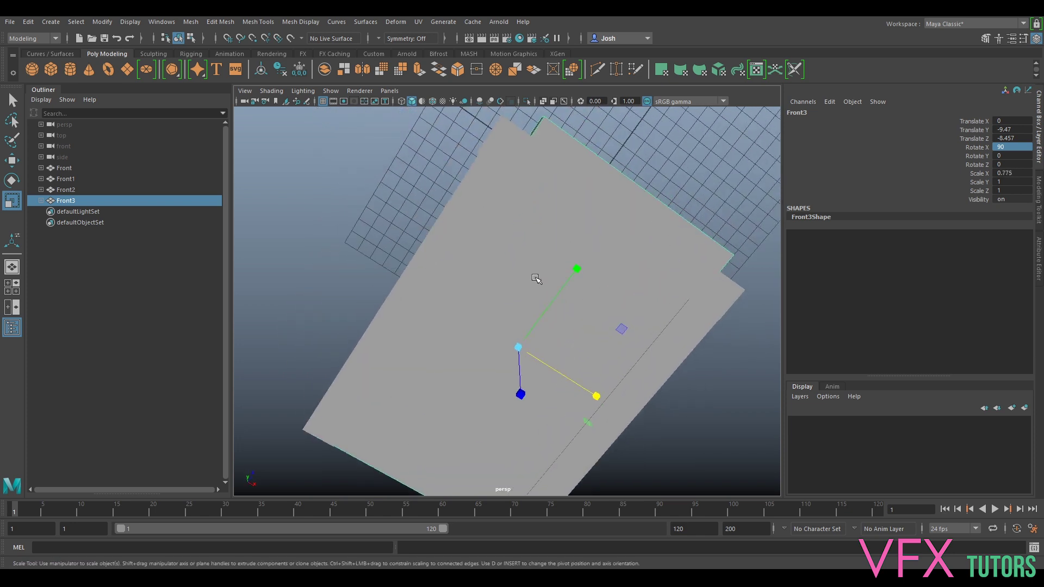
click(276, 95)
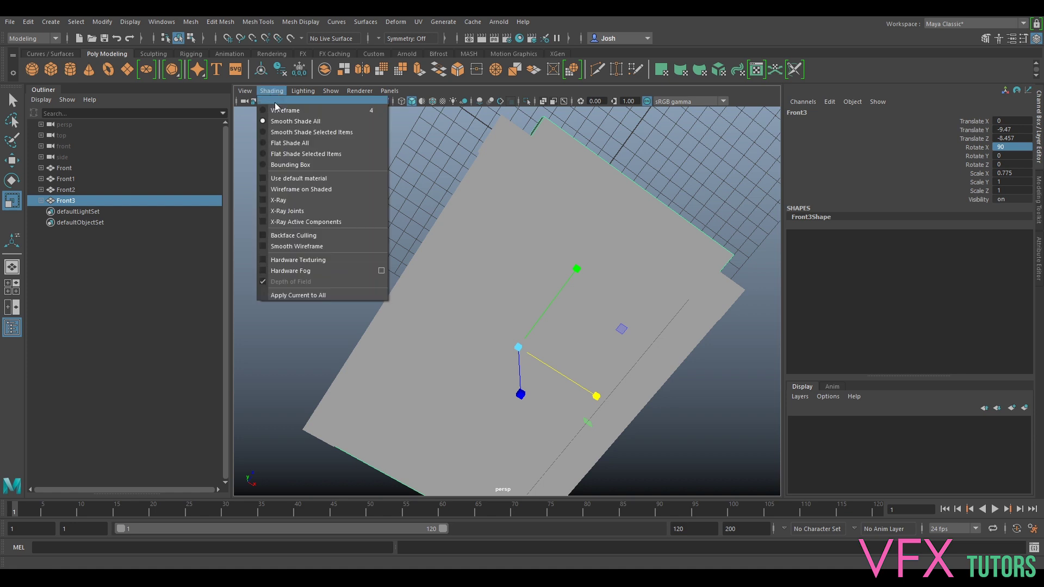
click(327, 195)
alt+drag(558, 240, 540, 235)
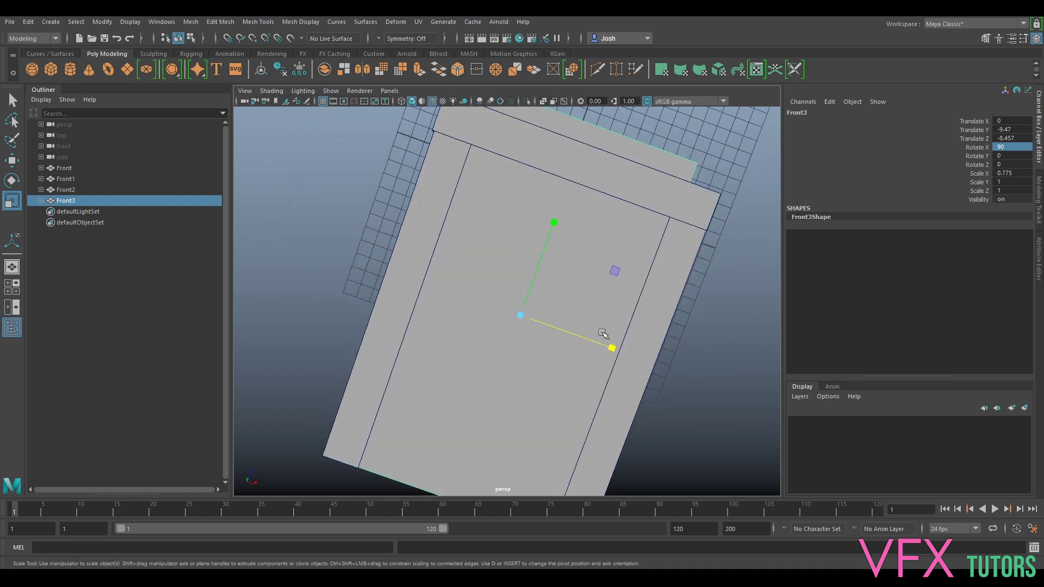
drag(610, 352, 649, 358)
alt+middle_drag(720, 325, 650, 287)
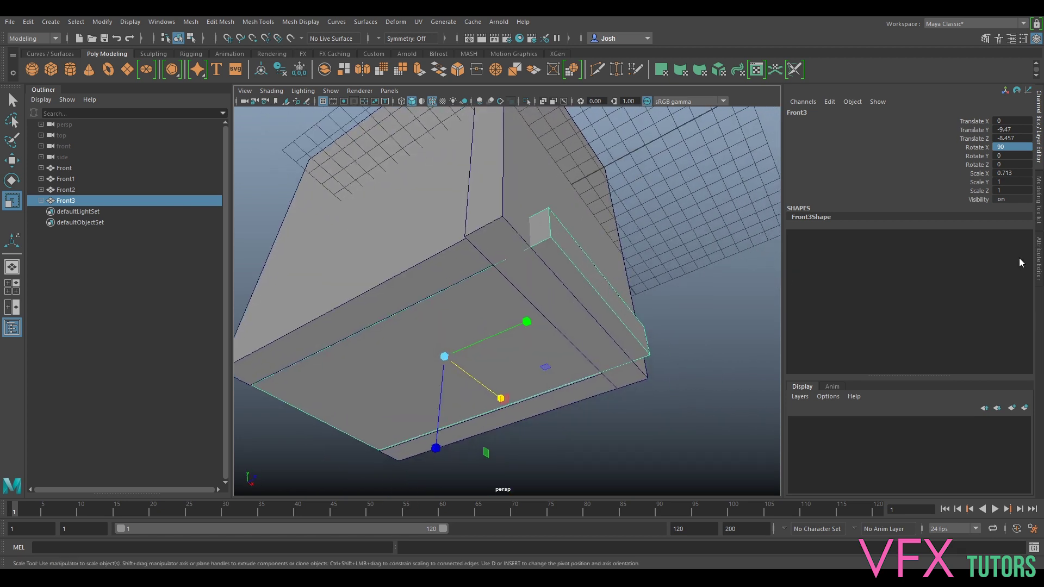
Select the bottom panel's end face protruding through the front panel and move it back to meet the front panel
right_click(585, 261)
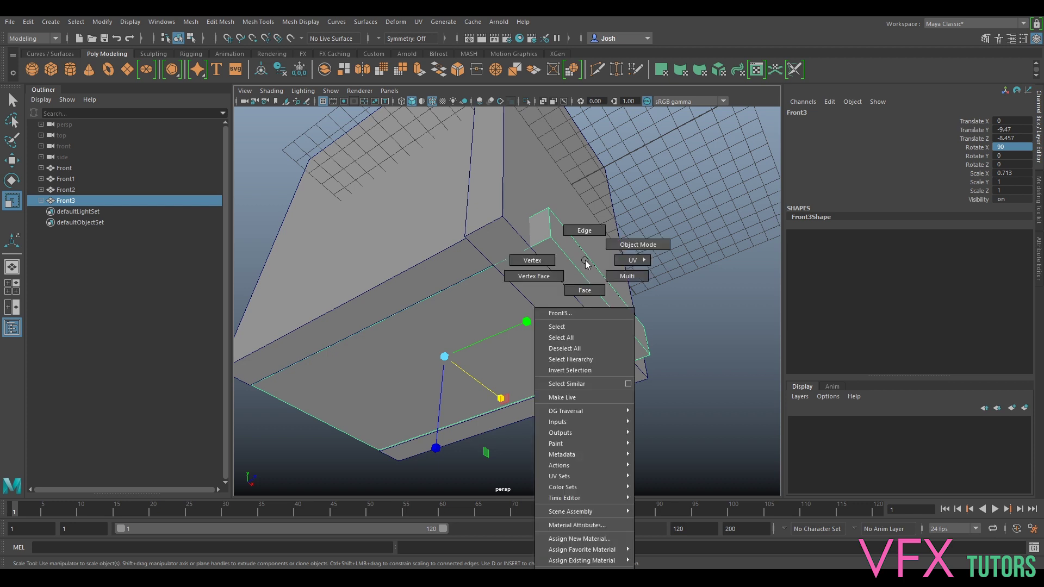
click(593, 290)
click(593, 276)
key(w)
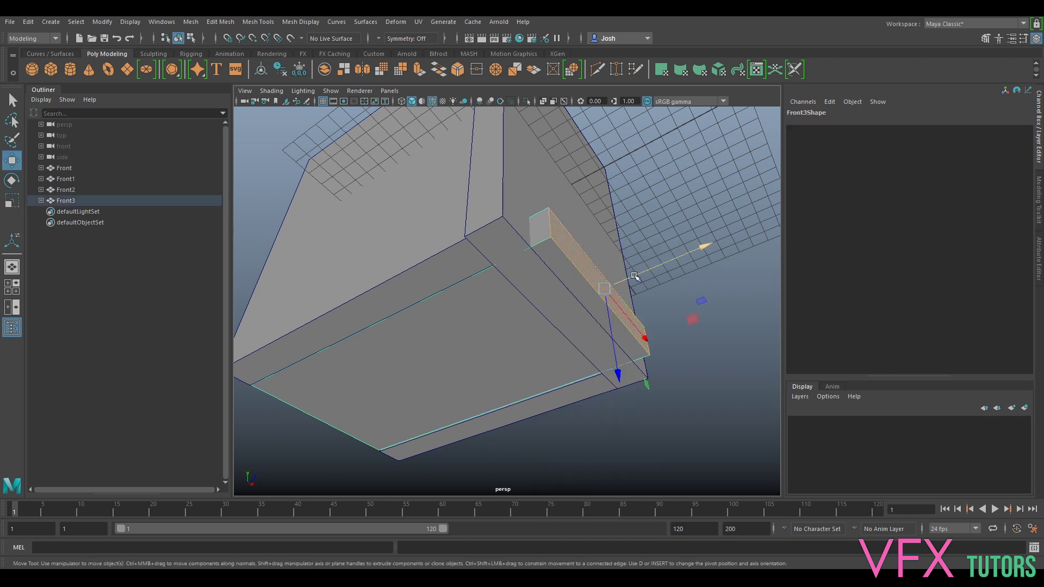
mouse_move(624, 280)
mouse_down()
mouse_move(579, 299)
mouse_move(611, 258)
mouse_move(566, 354)
mouse_move(620, 295)
mouse_up()
scroll(611, 258, up, 5)
drag(642, 369, 645, 367)
alt+right_drag(620, 365, 538, 352)
alt+middle_drag(537, 352, 602, 318)
Select one side face of the bottom panel and move it to about -5.365 in X, against the adjoining side panel
alt+drag(555, 293, 634, 273)
click(539, 279)
alt+drag(539, 280, 500, 294)
click(493, 276)
drag(507, 232, 505, 238)
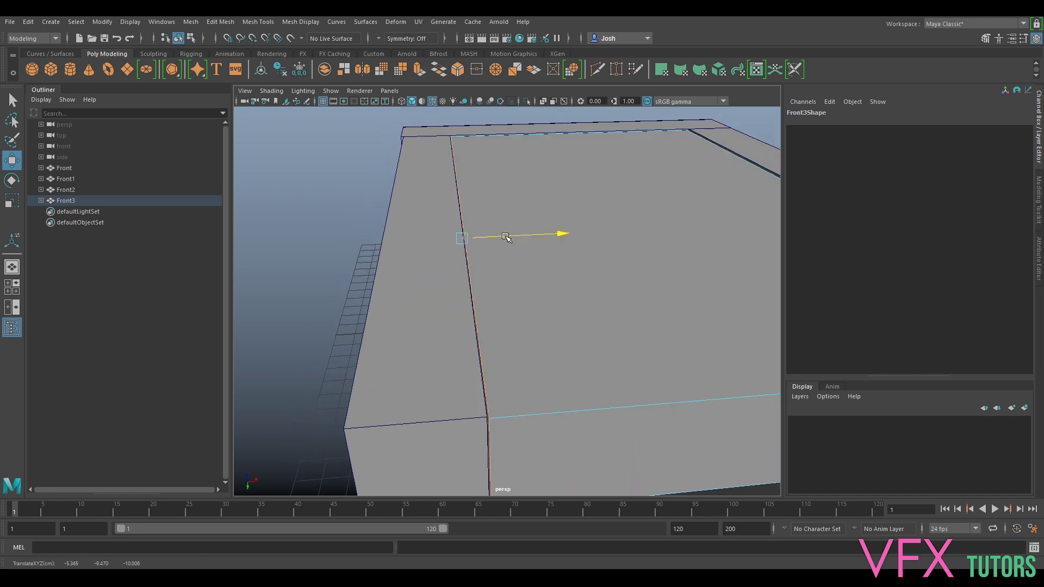
alt+middle_drag(615, 241, 348, 245)
alt+drag(590, 270, 669, 317)
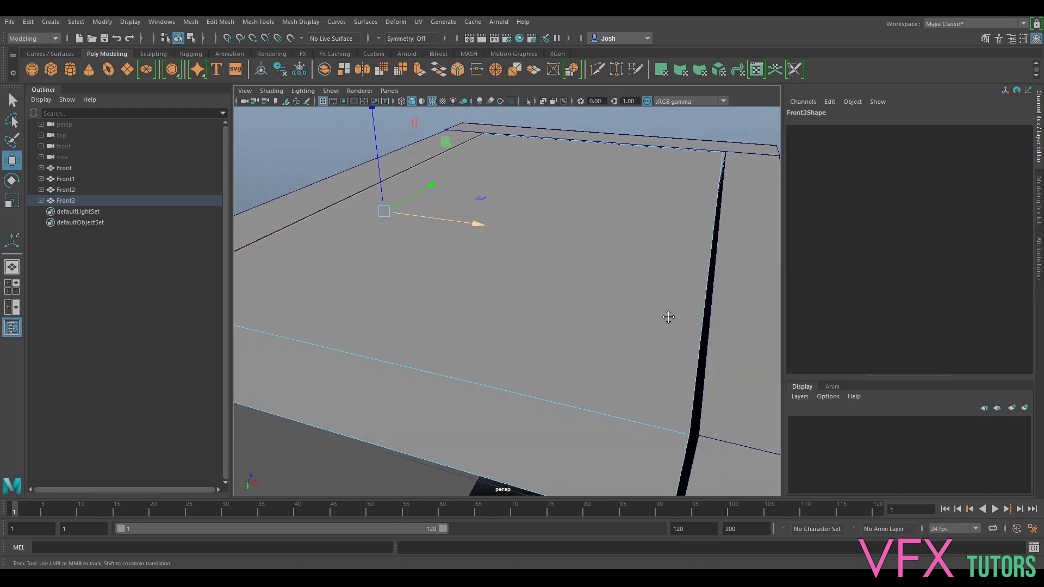
Select the bottom panel's opposite side face, move it outward to meet the adjoining side panel, and return to object mode
alt+middle_drag(668, 317, 590, 256)
click(617, 293)
drag(691, 216, 697, 217)
scroll(675, 252, down, 8)
alt+drag(676, 252, 587, 291)
right_drag(584, 267, 658, 242)
click(658, 243)
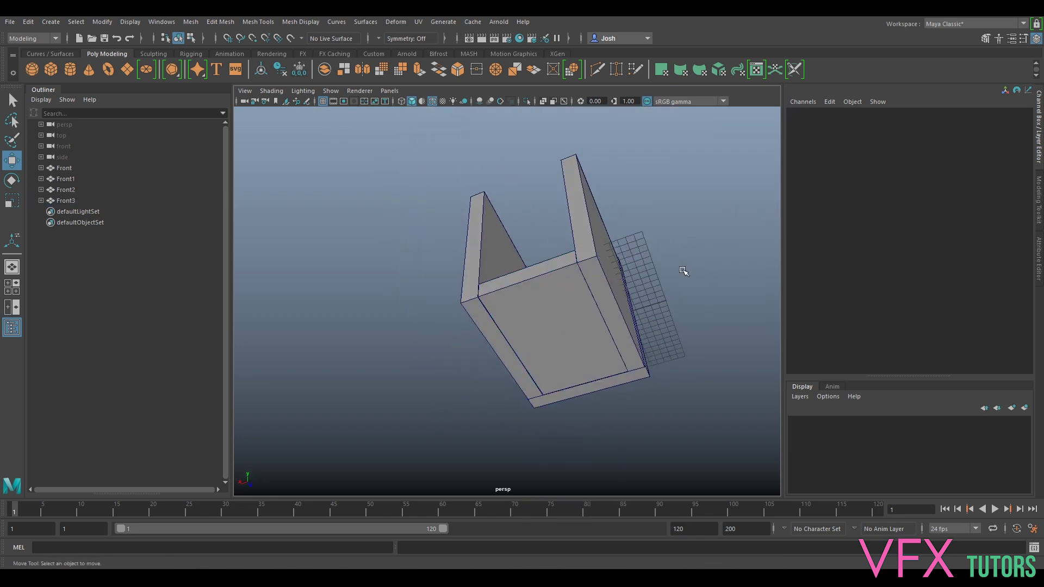
Check the reference photo and duplicate the front panel as a back panel at about -20.035 in Z and 0.578 in Y, scaled to 1.39 in Y
alt+drag(683, 266, 611, 292)
click(612, 245)
alt+drag(612, 245, 535, 380)
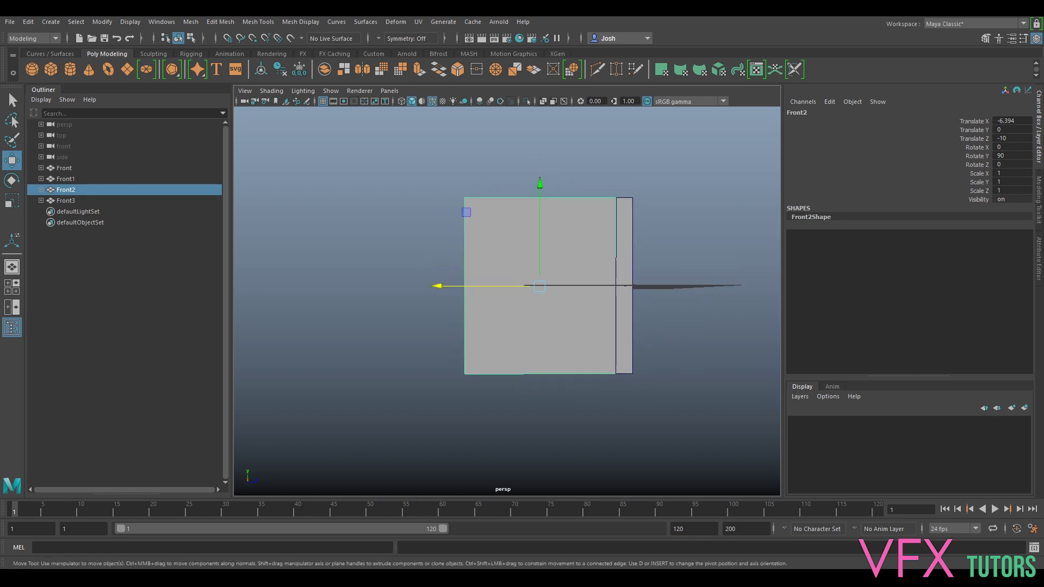
drag(1043, 393, 805, 213)
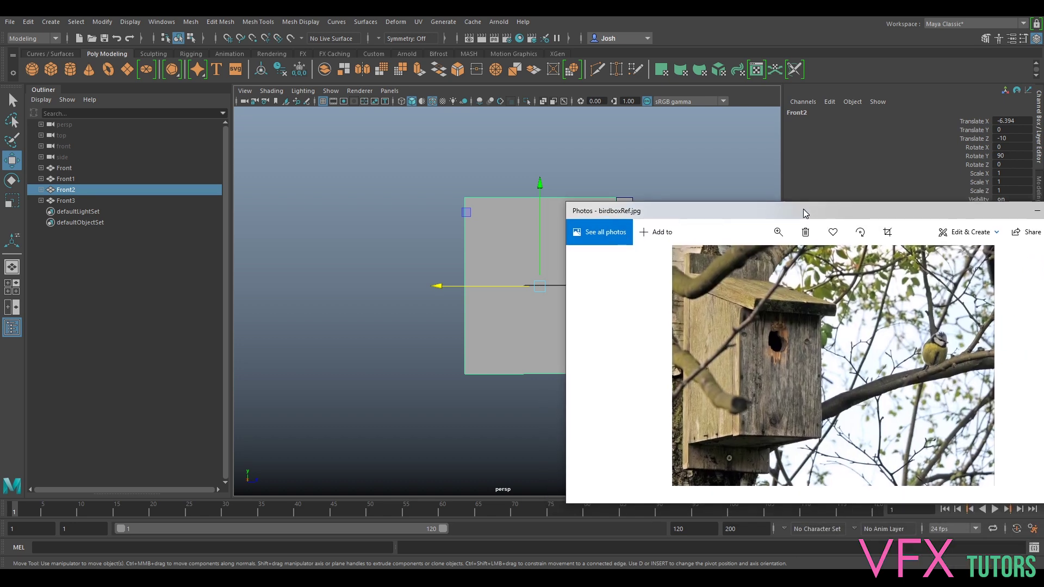
drag(805, 213, 1043, 217)
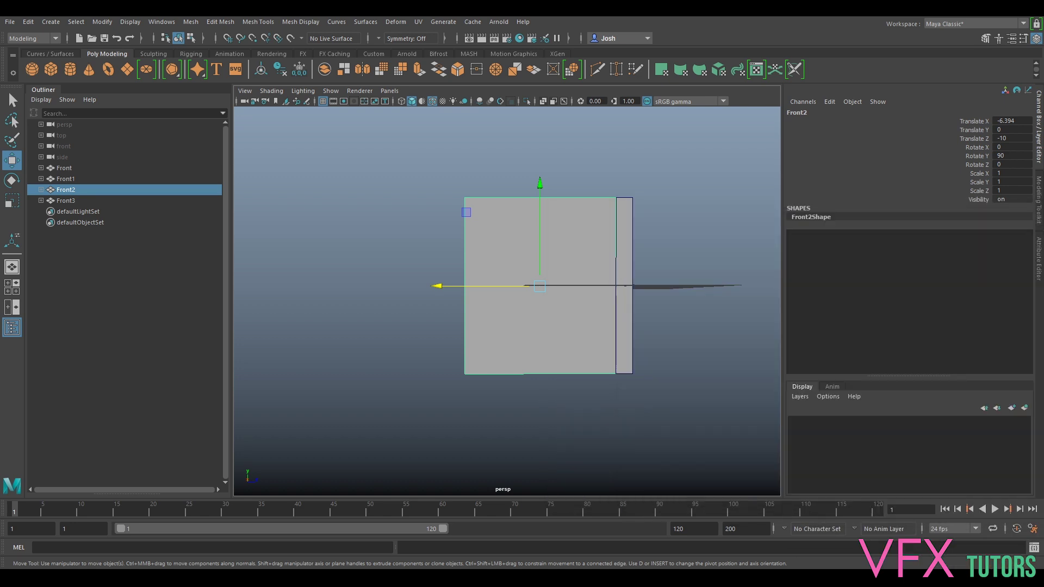
alt+drag(696, 265, 590, 346)
click(612, 283)
key(ctrl+d)
key(r)
drag(539, 278, 502, 332)
key(w)
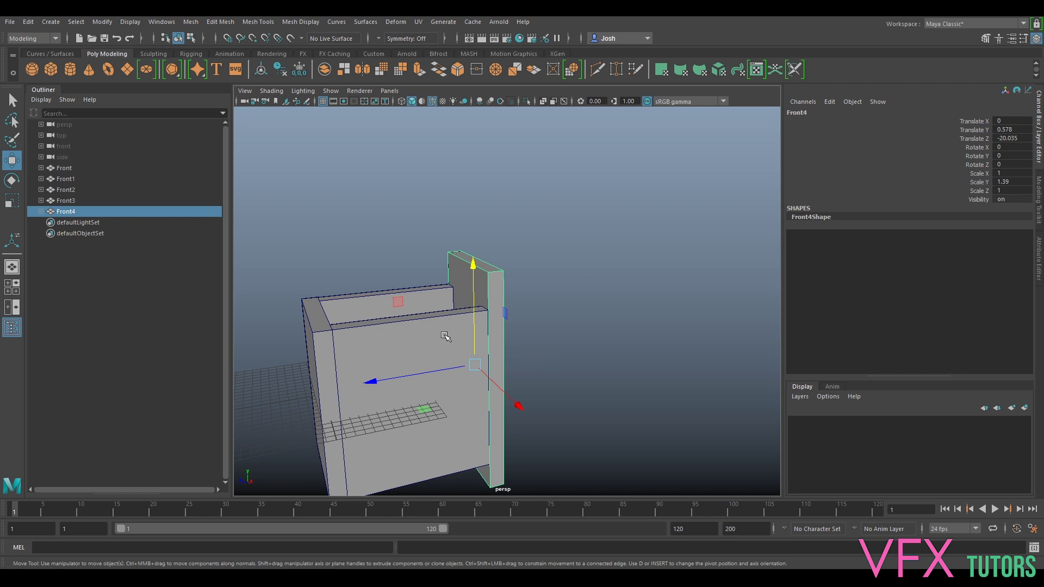
Raise one side panel's top rear vertices to about 14.287 in Y for a sloped top, compare with the reference photo, and return to object mode
alt+drag(451, 325, 499, 305)
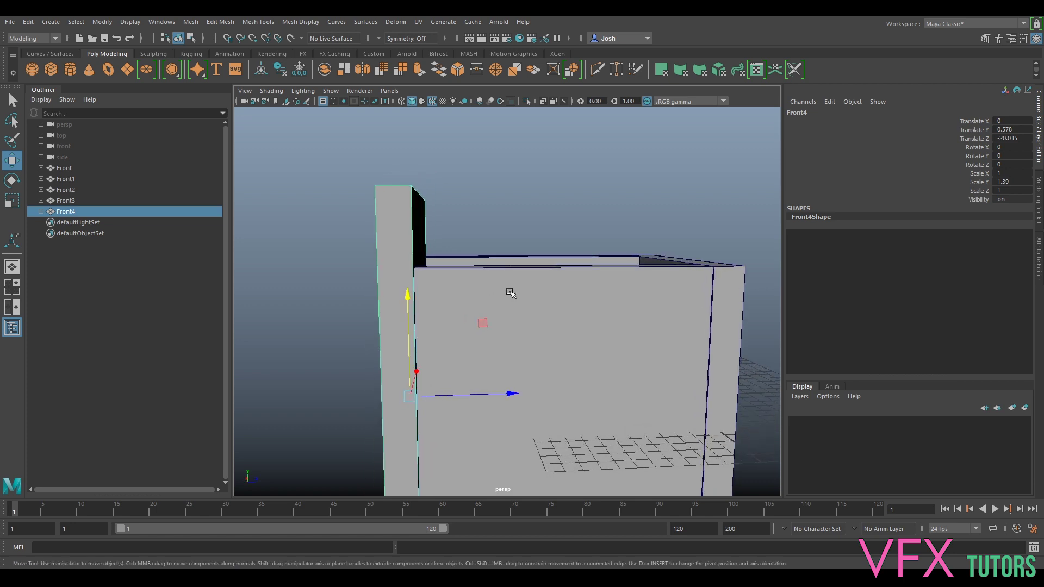
click(511, 293)
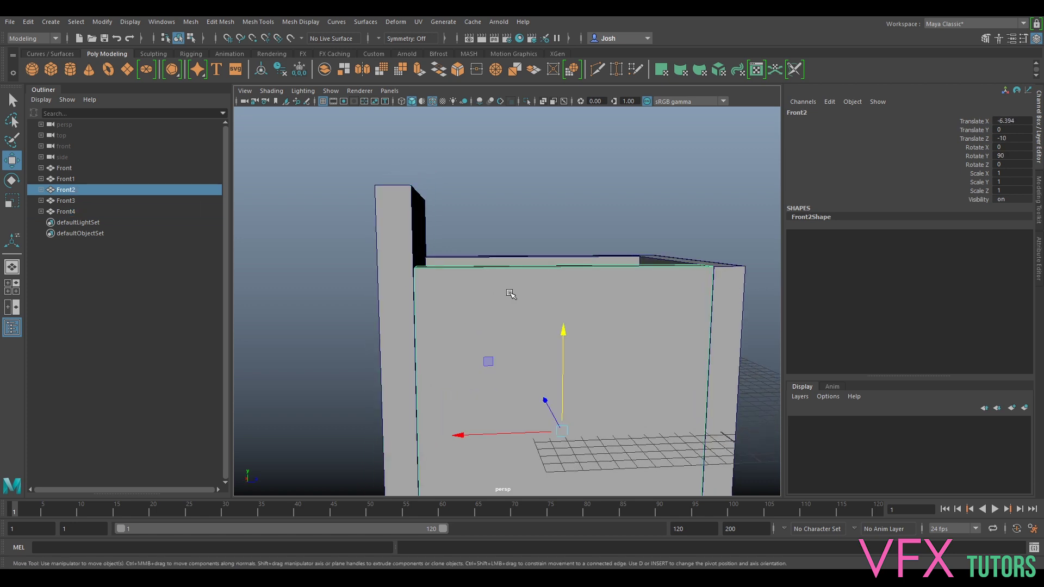
mouse_move(530, 295)
alt+mouse_down()
mouse_move(540, 305)
mouse_move(533, 307)
alt+mouse_up()
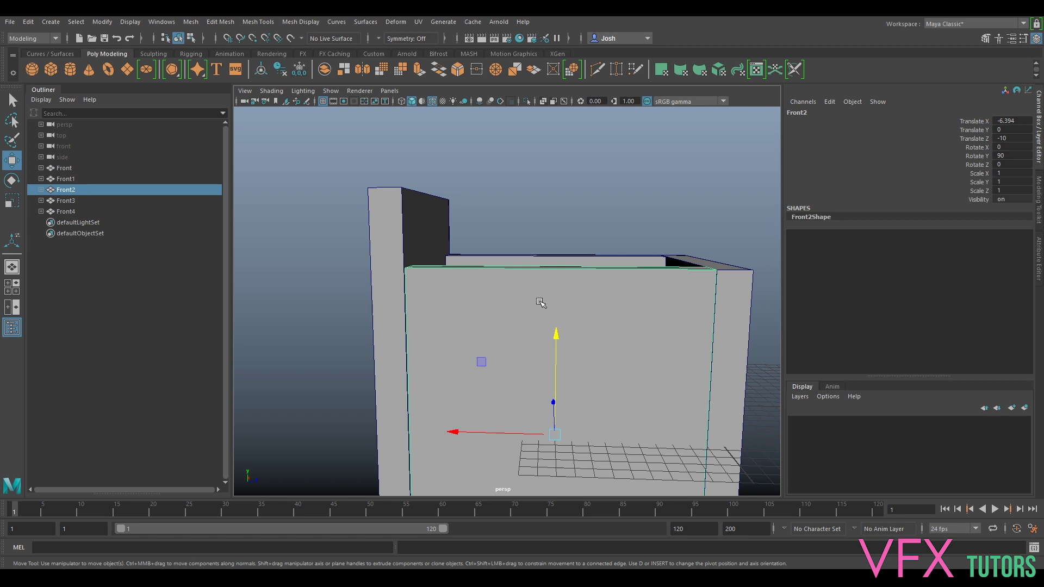
alt+drag(473, 302, 505, 291)
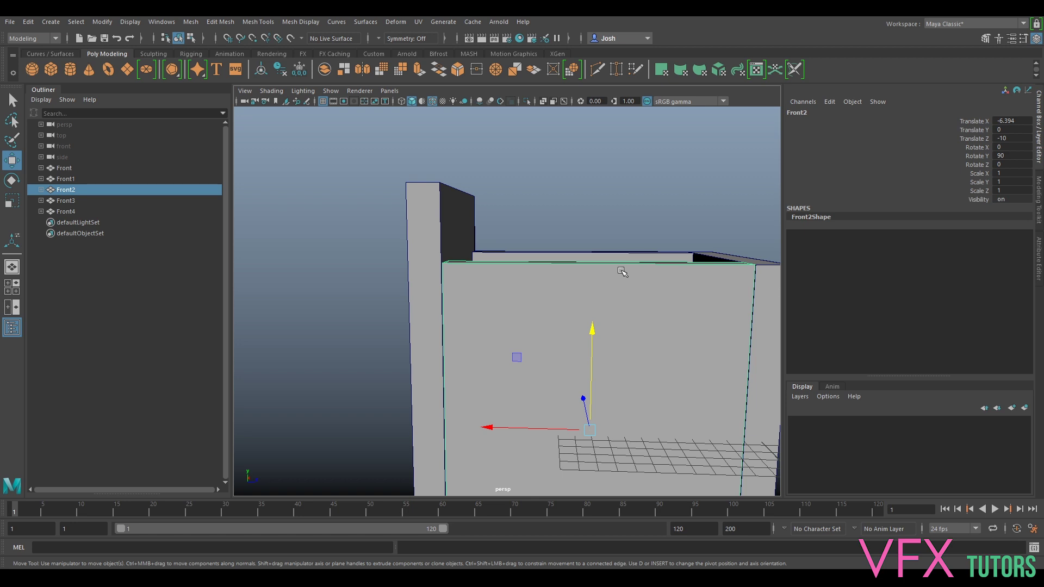
alt+drag(561, 302, 538, 295)
right_click(495, 295)
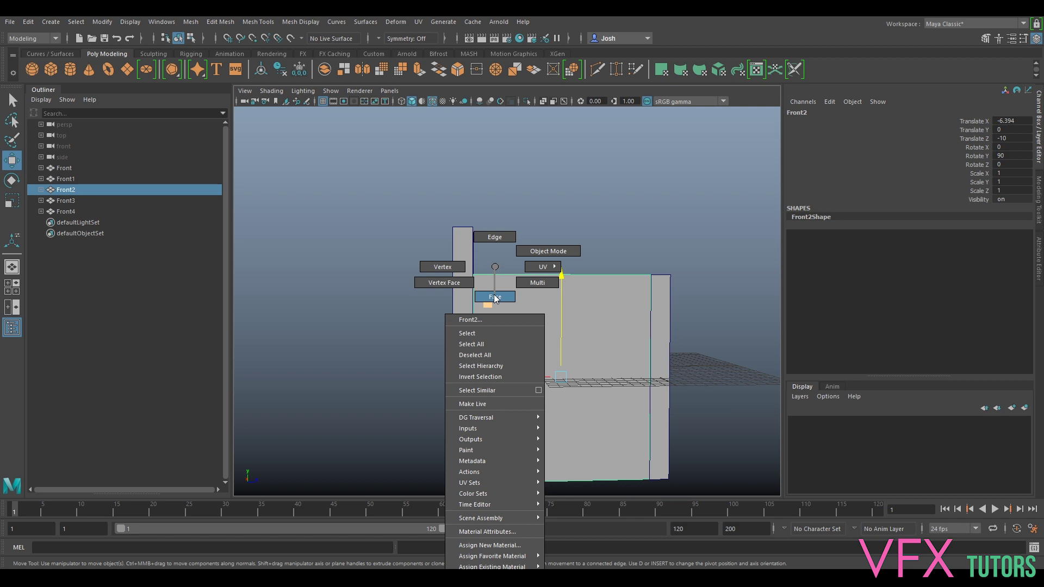
right_drag(497, 278, 446, 269)
click(492, 270)
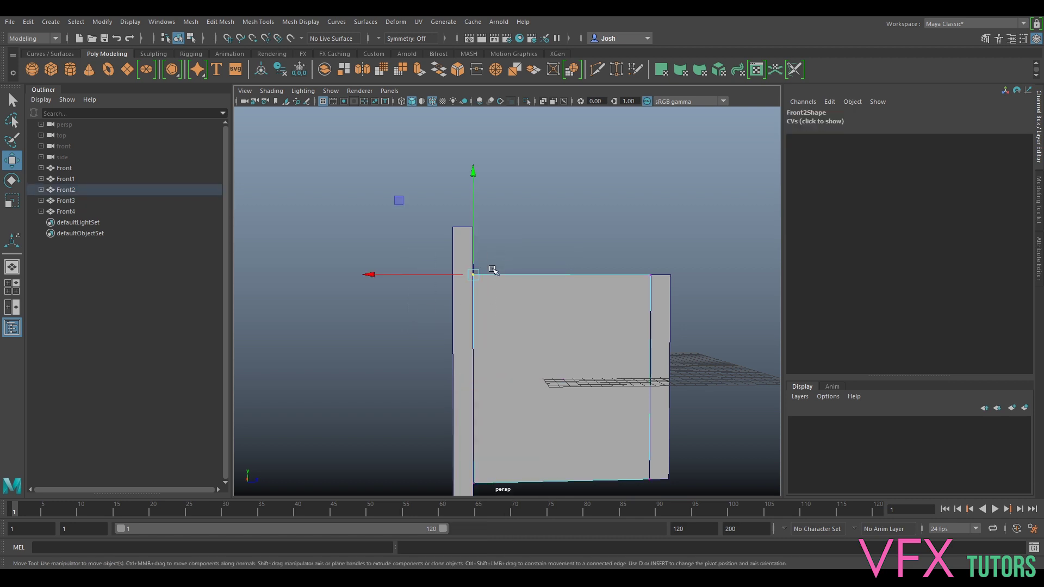
drag(474, 244, 477, 212)
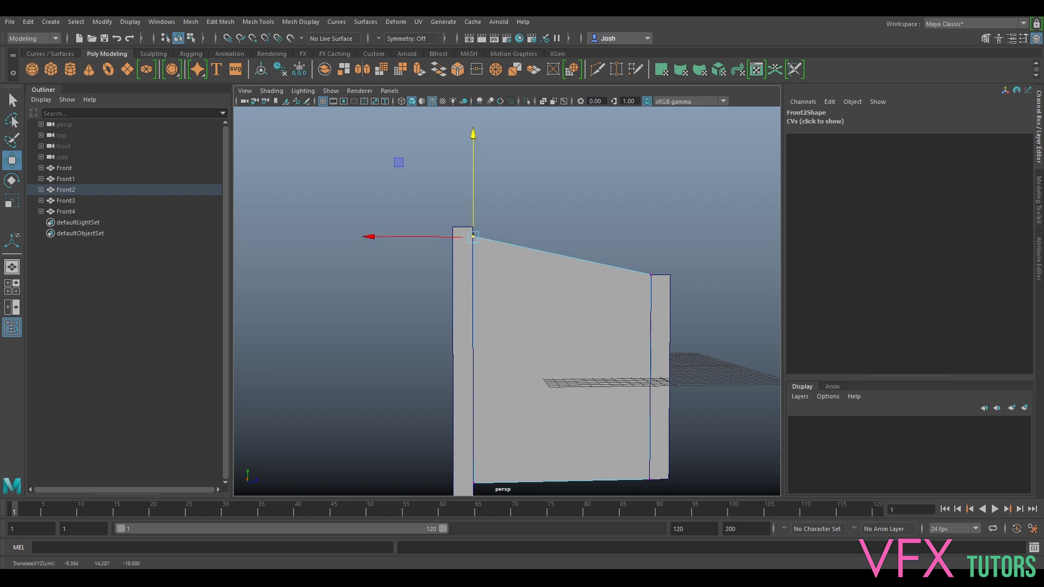
drag(1043, 196, 797, 198)
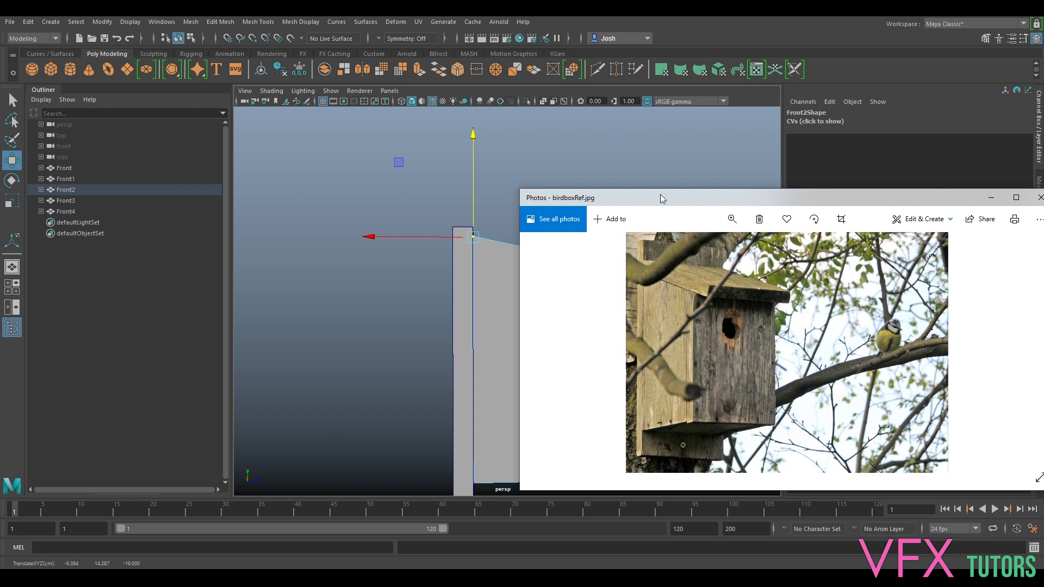
drag(712, 198, 1043, 196)
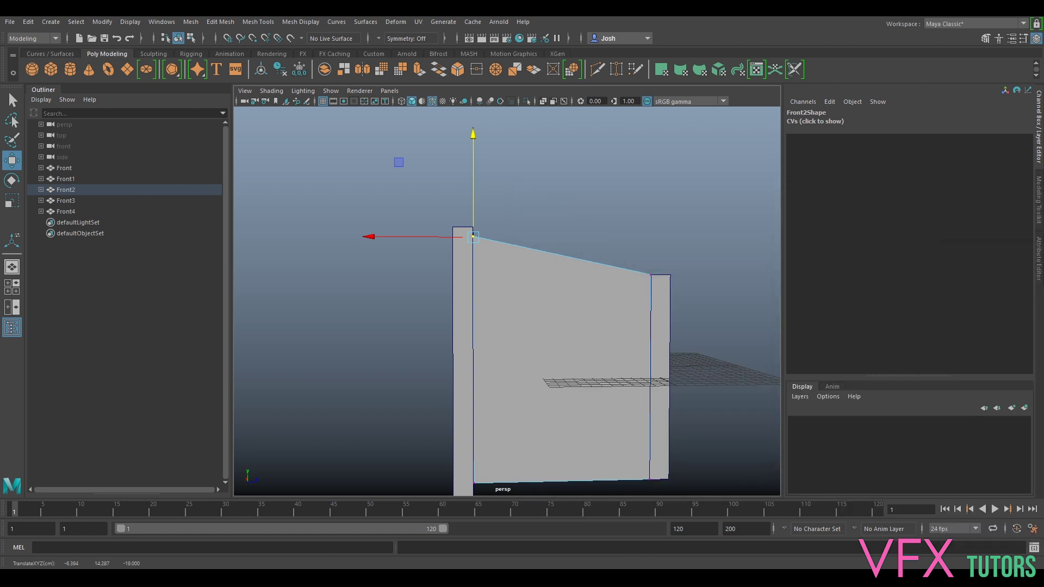
alt+drag(499, 296, 489, 289)
drag(468, 213, 583, 282)
right_drag(502, 264, 550, 239)
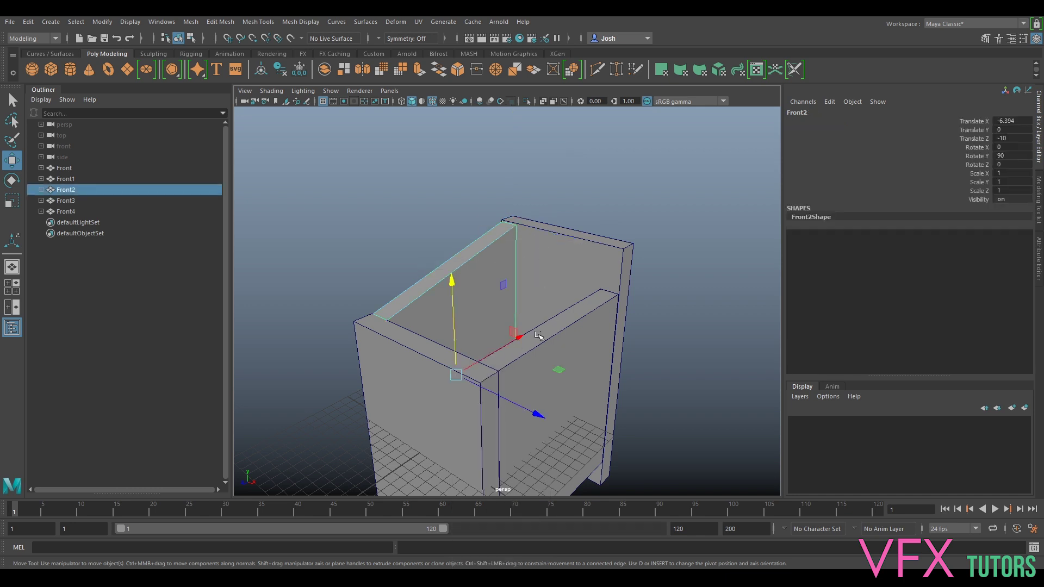
Delete the flat-topped side panel and replace it with a duplicate of the sloped side panel moved to about 6.44 in X
click(542, 308)
key(Delete)
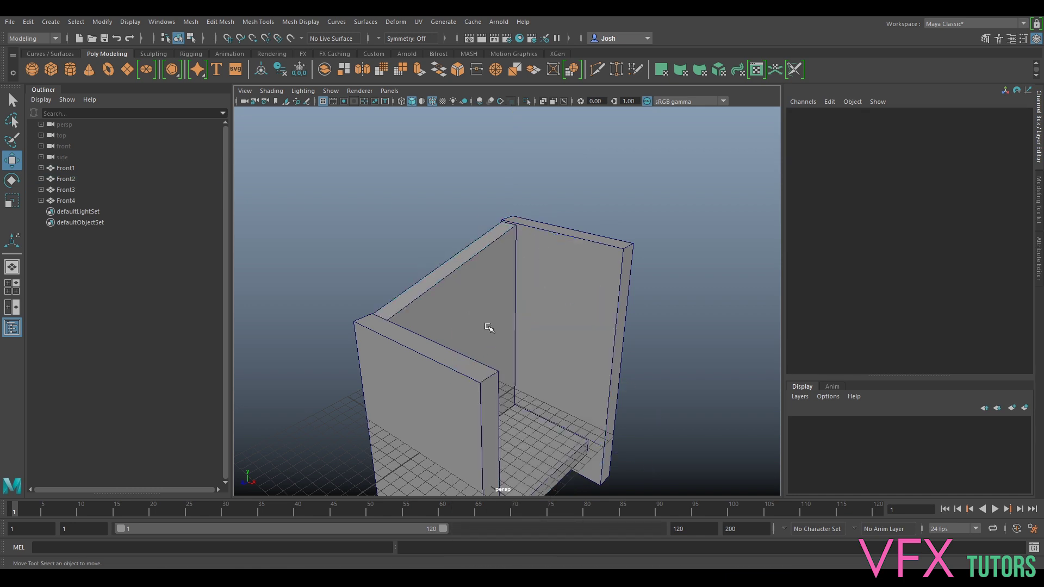
click(467, 298)
key(ctrl+d)
drag(513, 402, 624, 477)
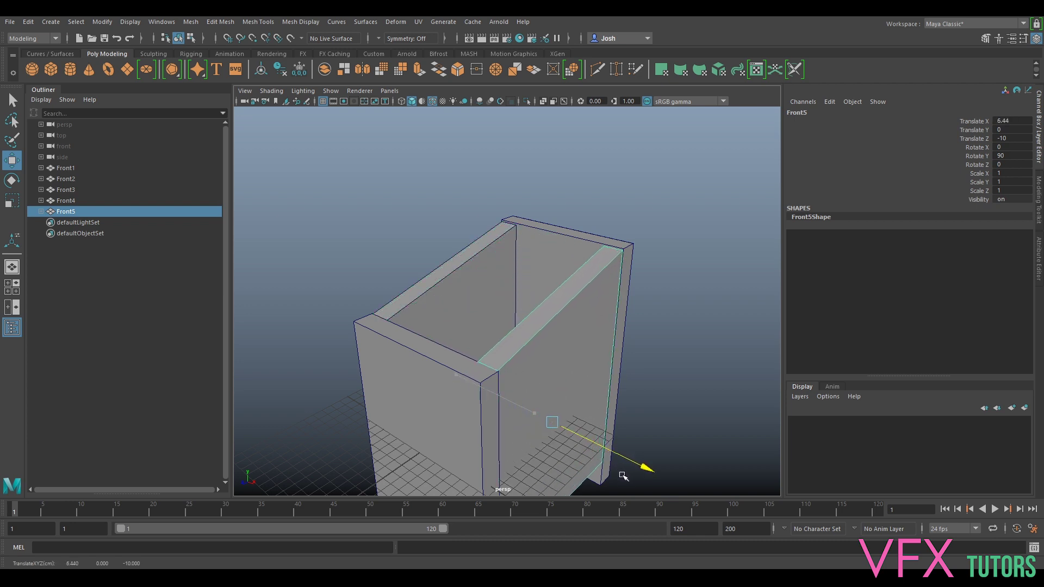
Duplicate the bottom panel and raise the copy to about 15.674 in Y above the box as a roof
alt+drag(459, 266, 591, 190)
click(605, 321)
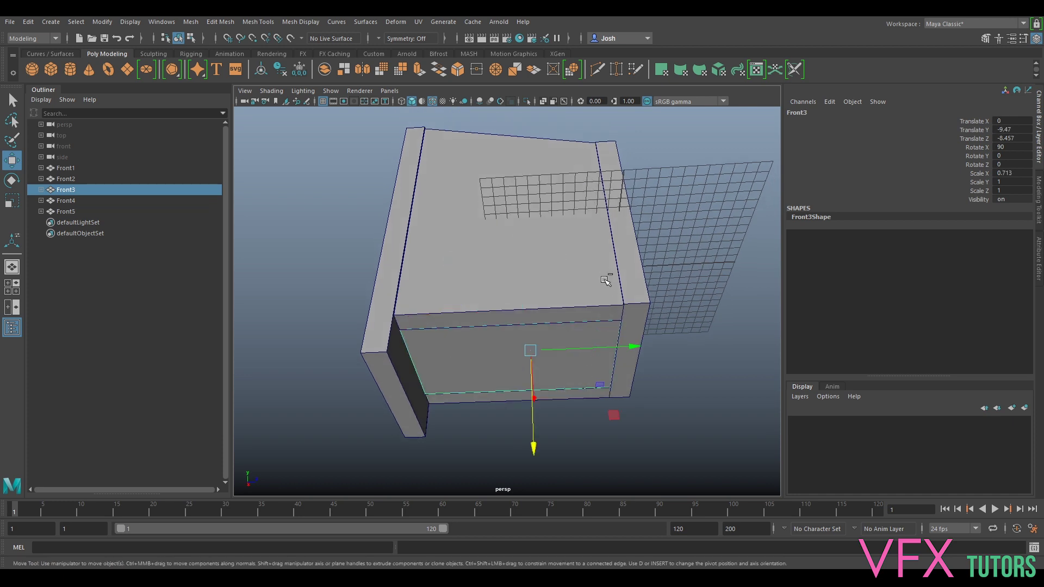
key(ctrl+d)
drag(535, 439, 510, 308)
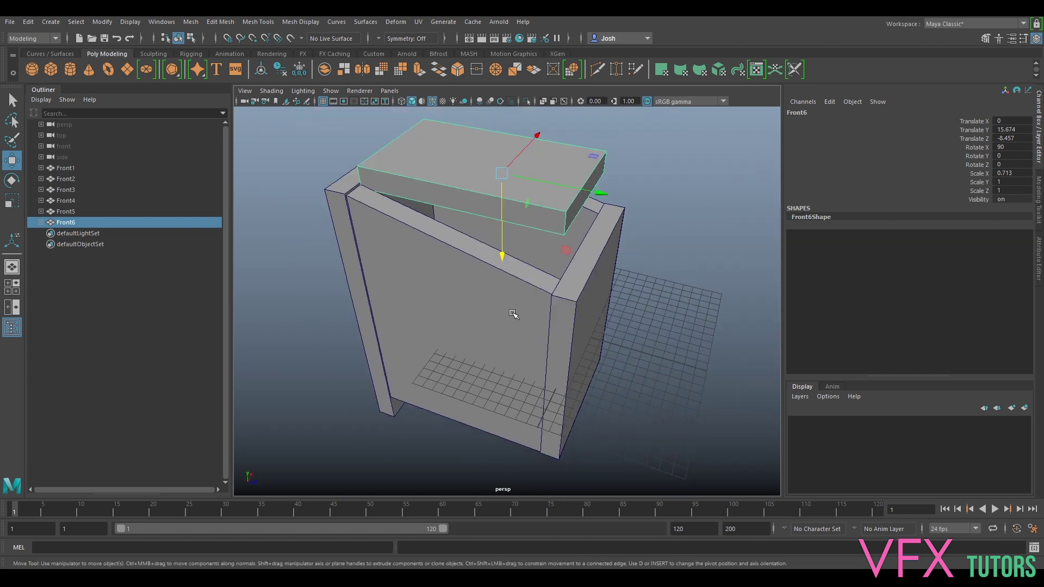
Rotate the roof to about 104.855 in X to match the side slope and lower it to about 13.497 in Y and -9.075 in Z
key(e)
alt+drag(550, 249, 563, 248)
alt+middle_drag(562, 248, 551, 354)
drag(590, 226, 599, 249)
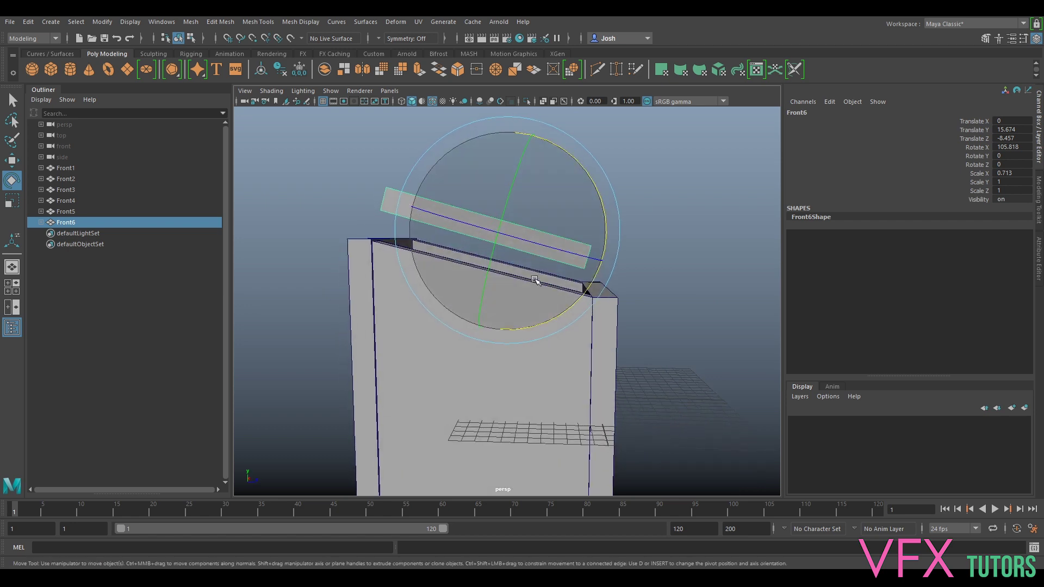
key(w)
drag(499, 265, 496, 286)
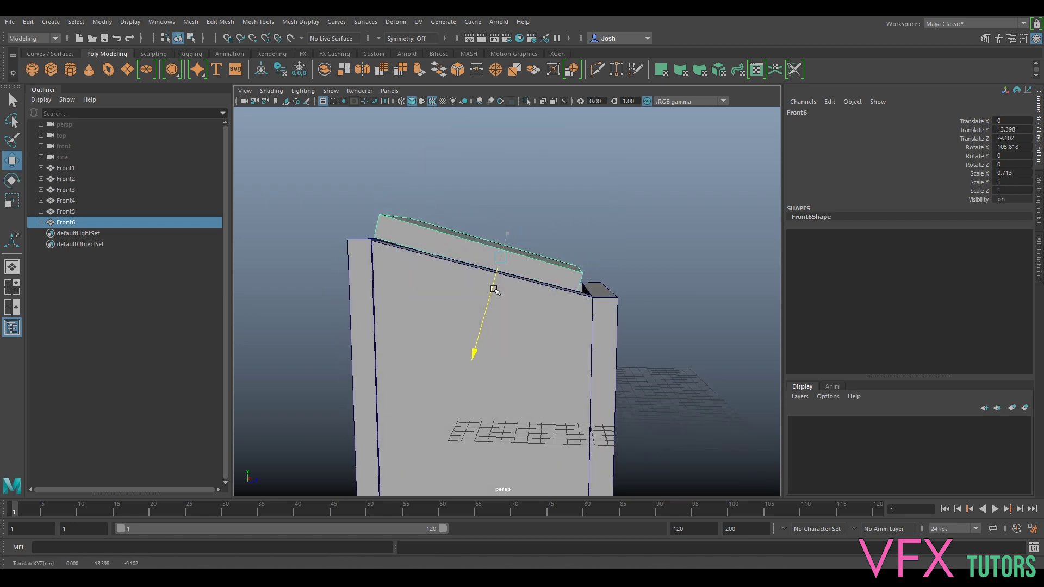
key(e)
drag(585, 215, 587, 212)
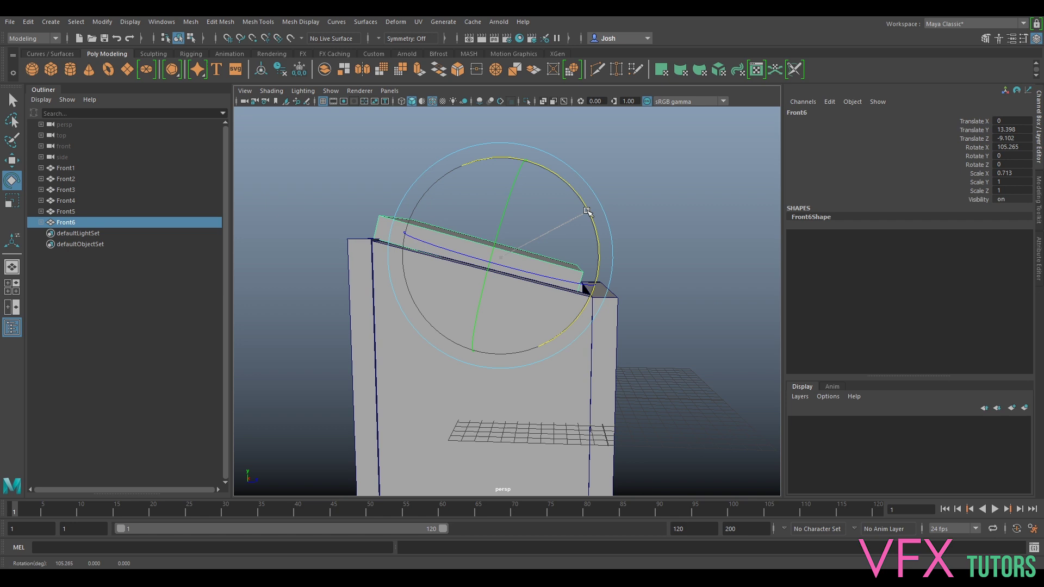
key(w)
drag(489, 306, 491, 300)
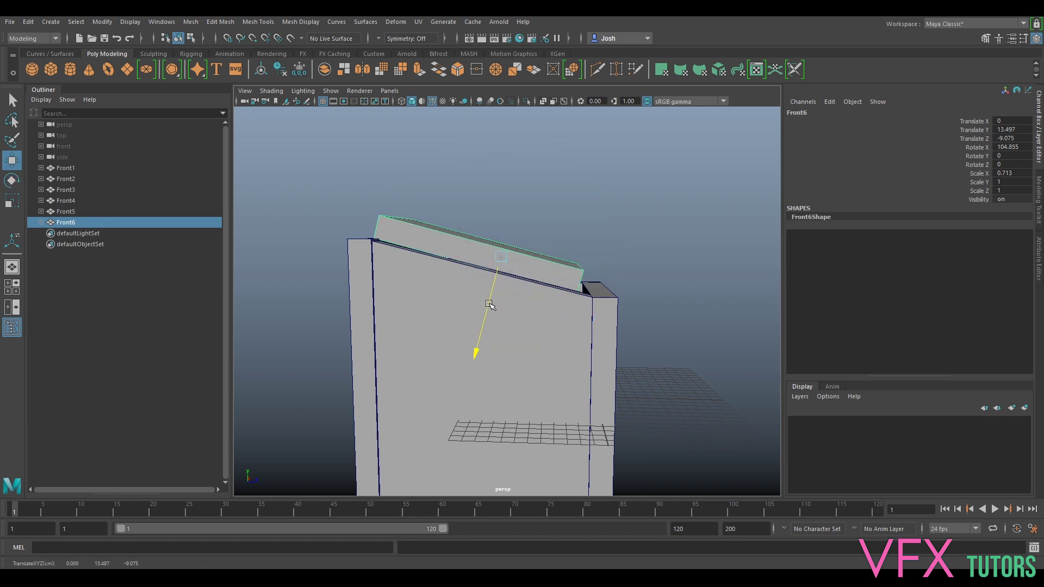
Scale the roof to about 0.983 in X and 1.197 in Y, and move it to about 13.188 in Y and -7.81 in Z
key(r)
drag(502, 249, 533, 252)
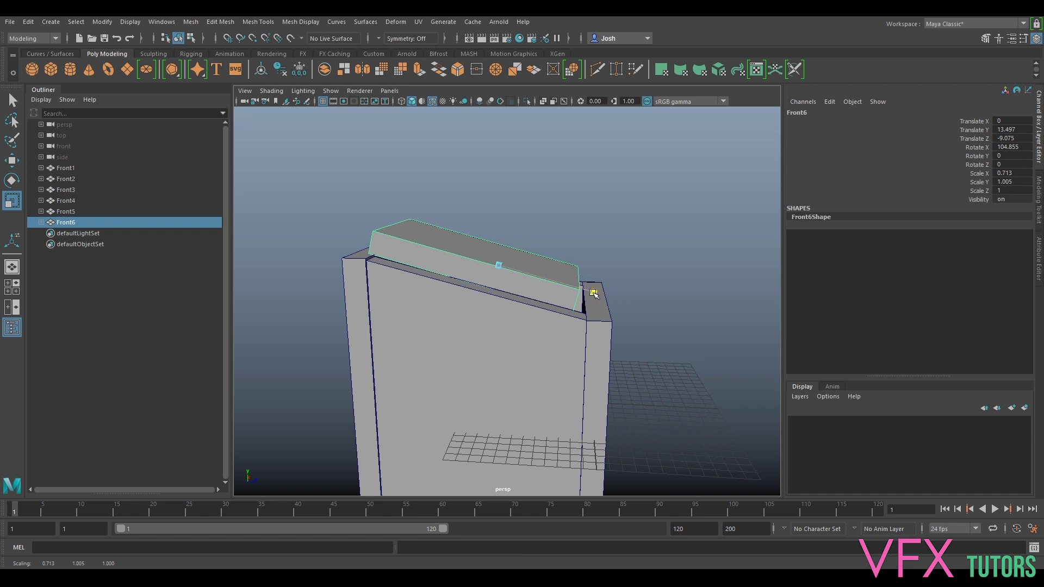
drag(610, 297, 611, 296)
key(w)
drag(530, 279, 587, 309)
key(r)
key(w)
Fine-tune the roof's tilt to about 104.324 in X and its position to about 13.258 in Y and -7.795 in Z
key(e)
drag(659, 234, 660, 234)
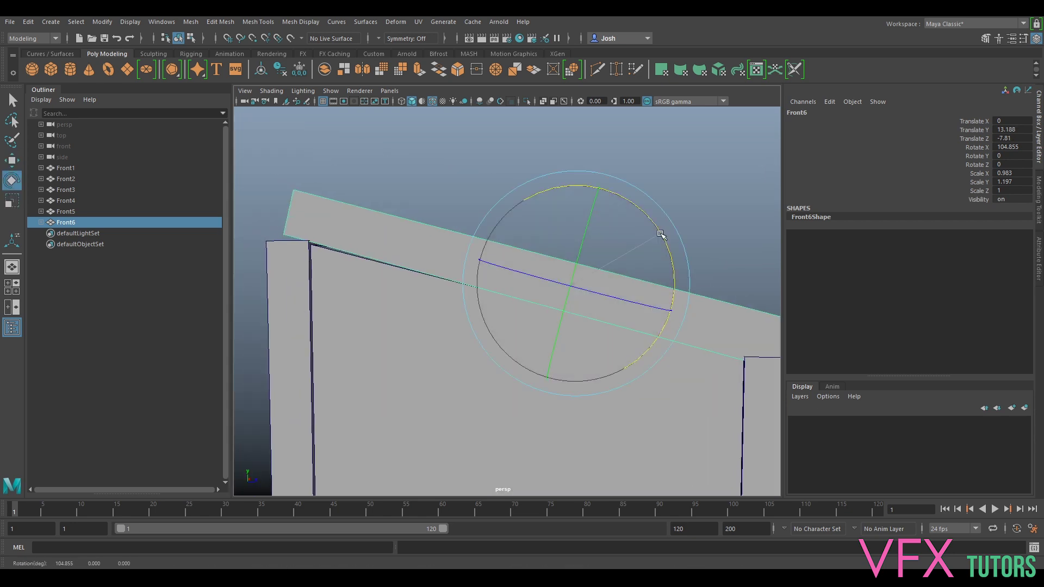
key(w)
drag(568, 303, 543, 333)
scroll(567, 319, down, 6)
scroll(562, 299, up, 6)
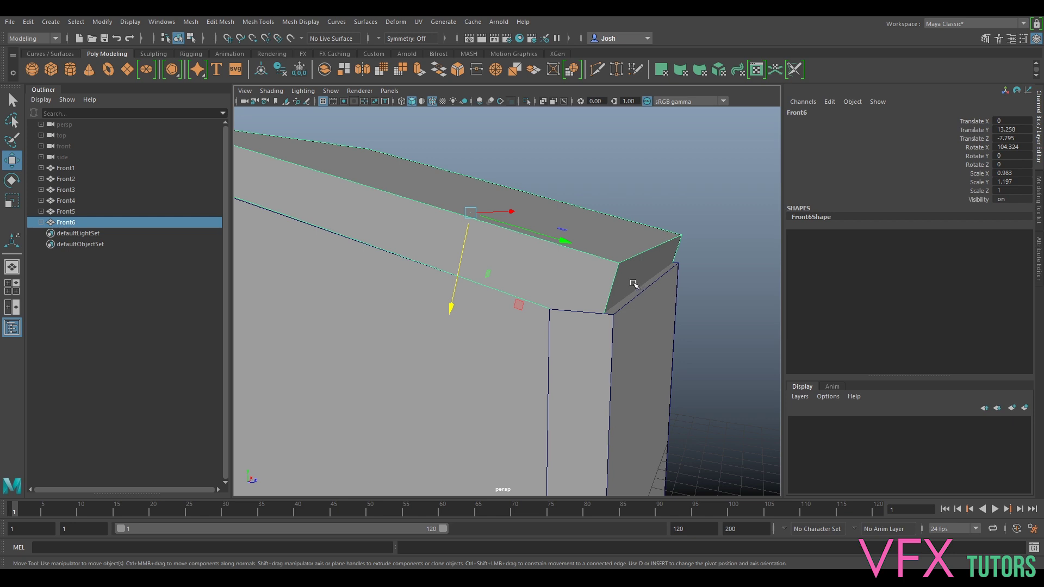
Switch to face selection and extend the roof's front end face forward so it overhangs the front panel
click(1036, 218)
click(985, 128)
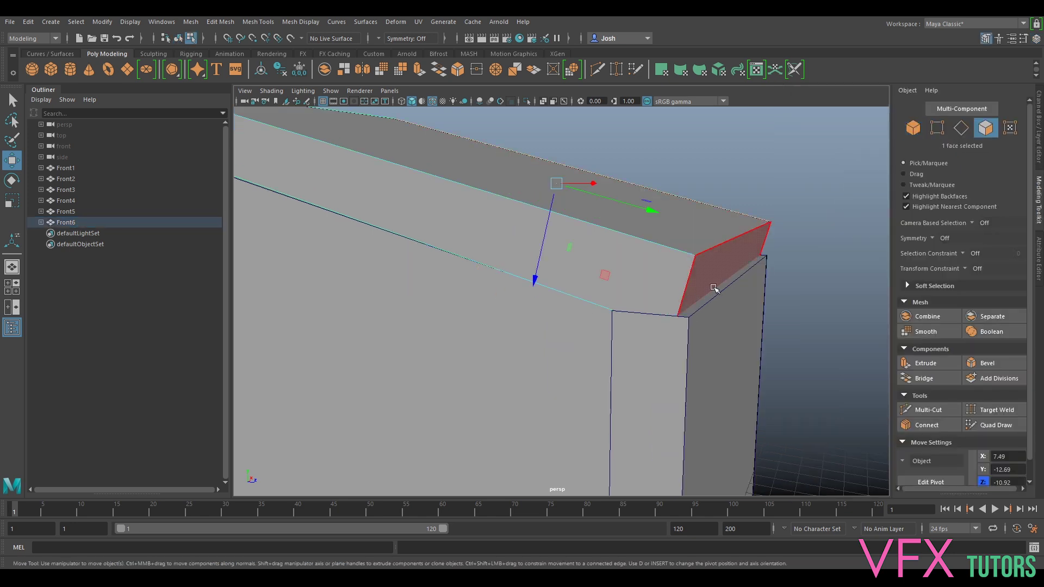
click(713, 288)
drag(776, 286, 588, 328)
scroll(843, 328, down, 5)
scroll(640, 338, up, 5)
alt+drag(483, 351, 514, 341)
scroll(599, 344, up, 3)
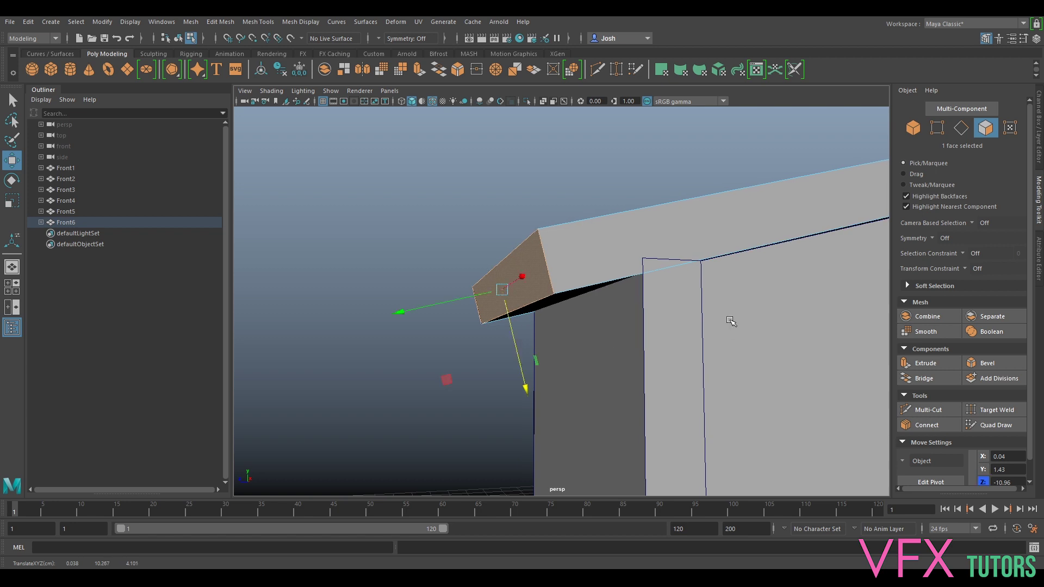
Select the back panel's top face and raise it above the roof to about 20.75 in Y
alt+drag(666, 270, 669, 356)
click(718, 266)
alt+drag(718, 266, 716, 352)
click(736, 330)
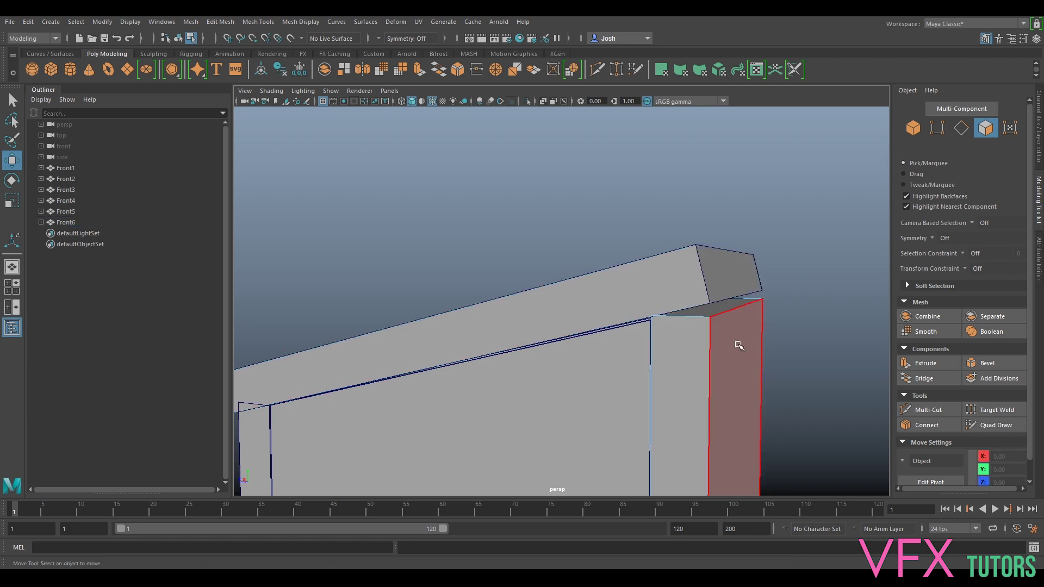
click(718, 310)
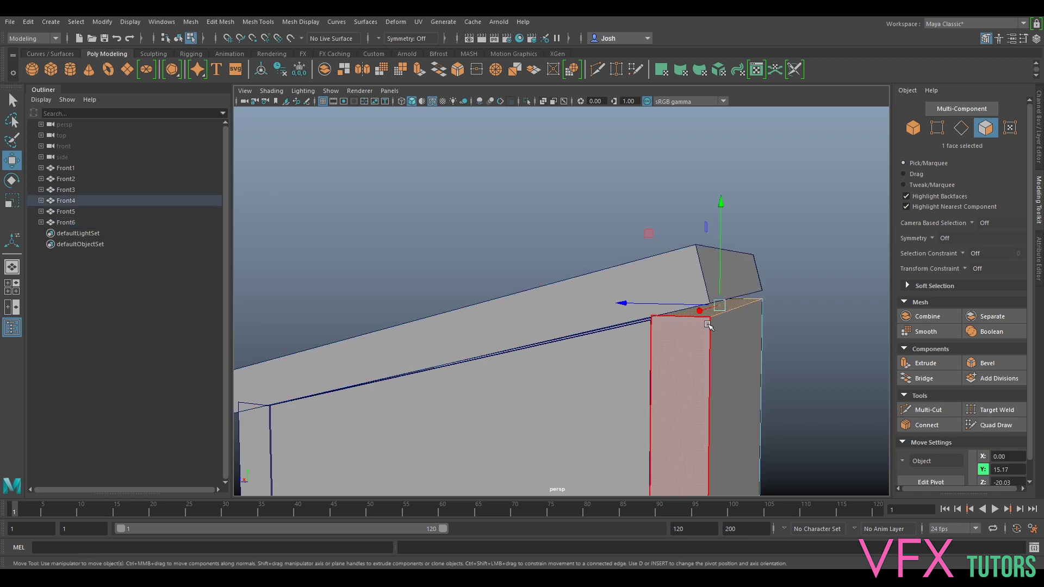
drag(721, 260, 737, 146)
scroll(733, 158, down, 6)
mouse_move(664, 297)
alt+mouse_down()
mouse_move(655, 299)
mouse_move(710, 296)
mouse_move(660, 291)
alt+mouse_up()
drag(627, 234, 626, 232)
scroll(663, 289, up, 8)
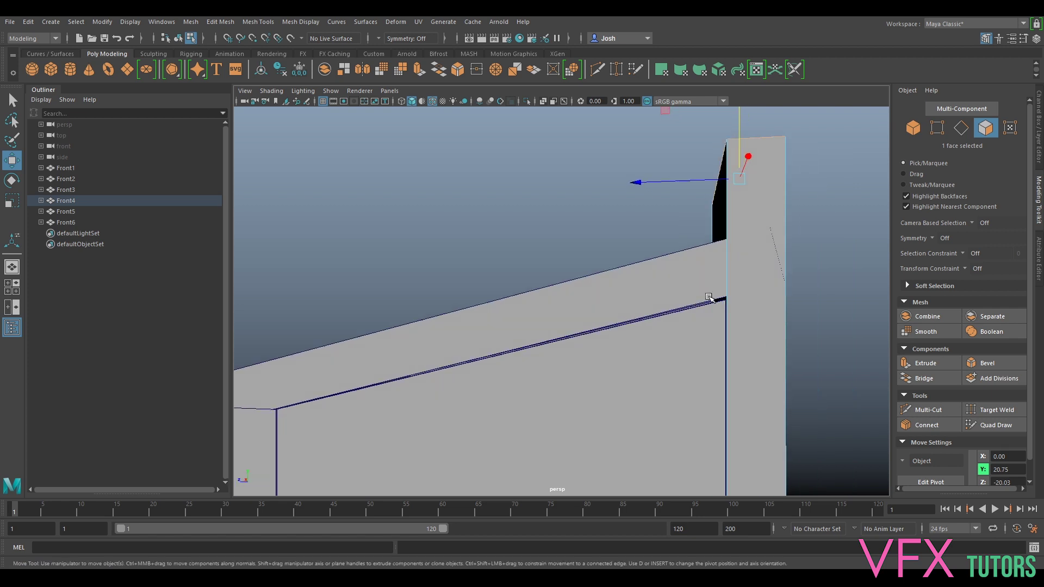
Select the roof's rear end face protruding through the back panel and move it to about -22.12 in Y, inside the back panel
right_drag(689, 248, 701, 262)
alt+drag(704, 259, 697, 275)
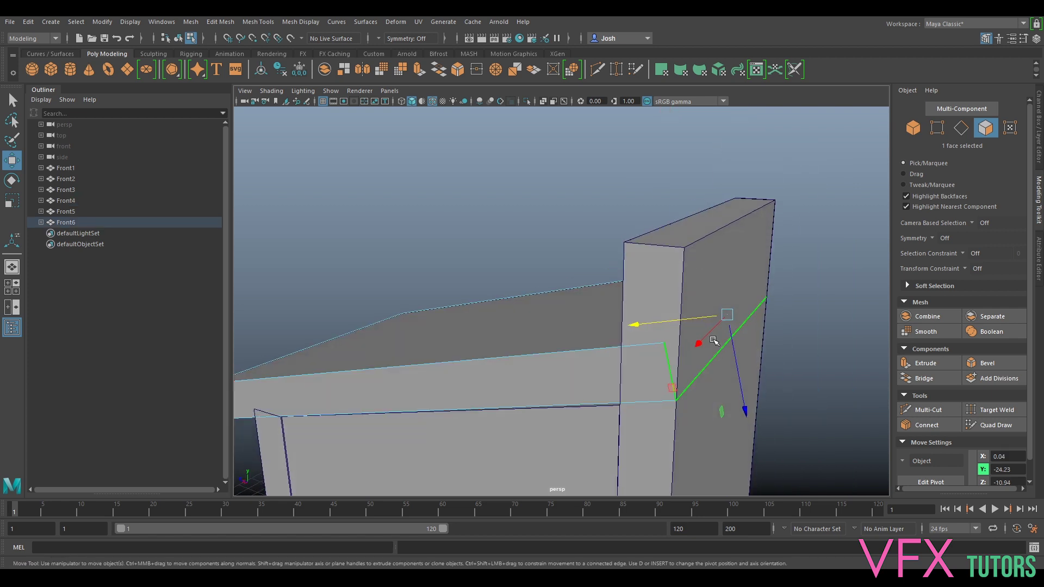
alt+drag(696, 344, 710, 324)
drag(713, 277, 652, 296)
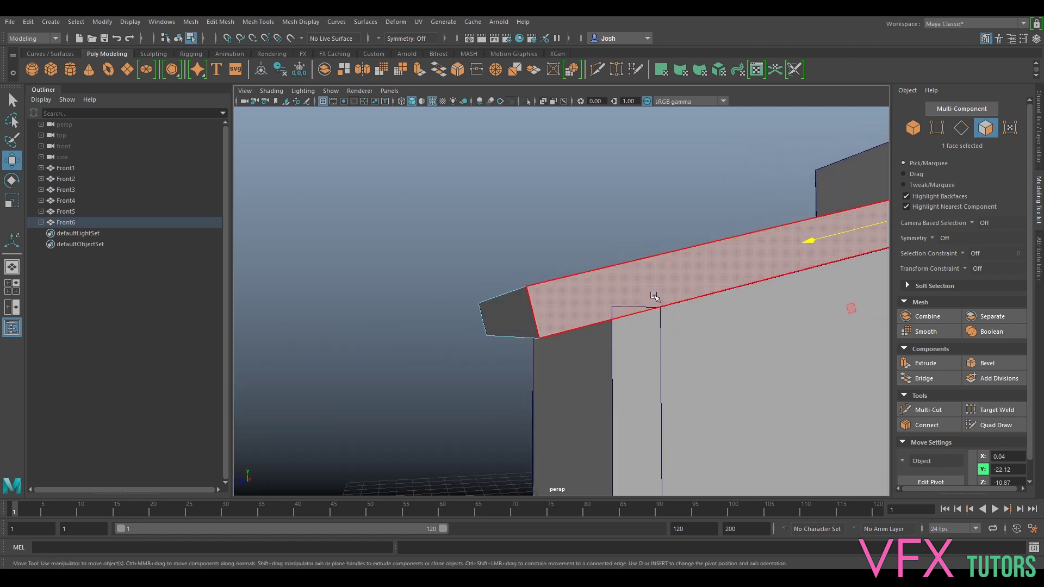
Move the roof's upper rear edge flush against the back panel using edge selection, and return to object selection
alt+drag(723, 272, 640, 297)
alt+middle_drag(576, 292, 707, 276)
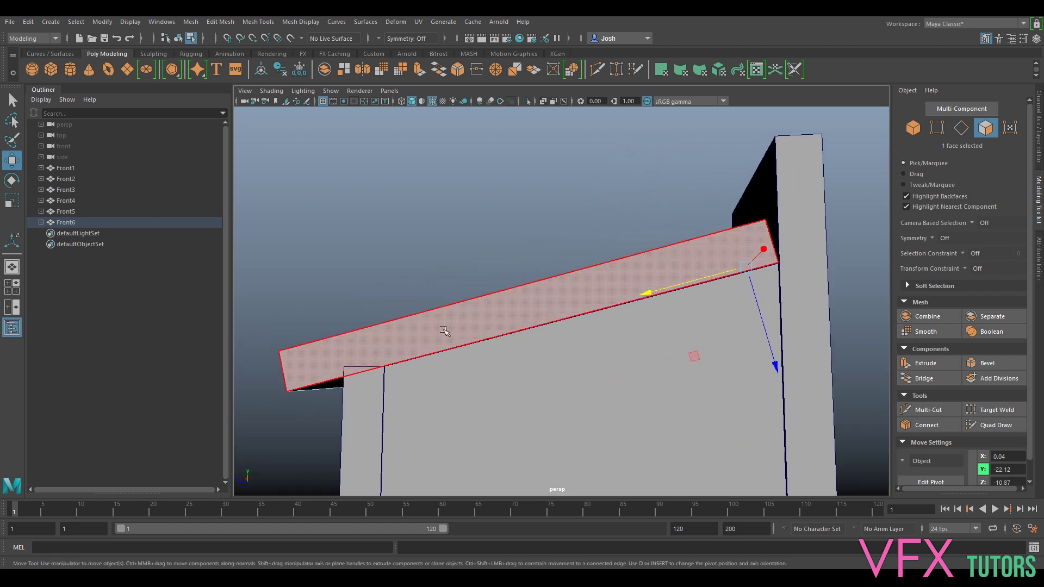
click(961, 128)
alt+drag(744, 249, 720, 259)
click(758, 257)
alt+drag(682, 291, 571, 335)
click(914, 128)
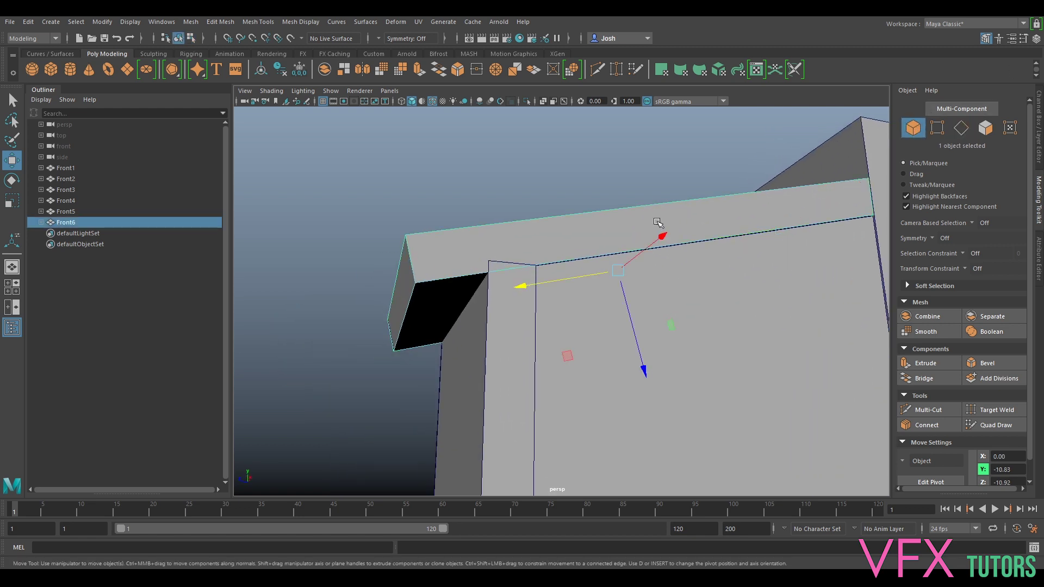
Select the front panel's top front edge in edge selection and lower it to about 9.99 in Y, under the sloped roof
click(501, 316)
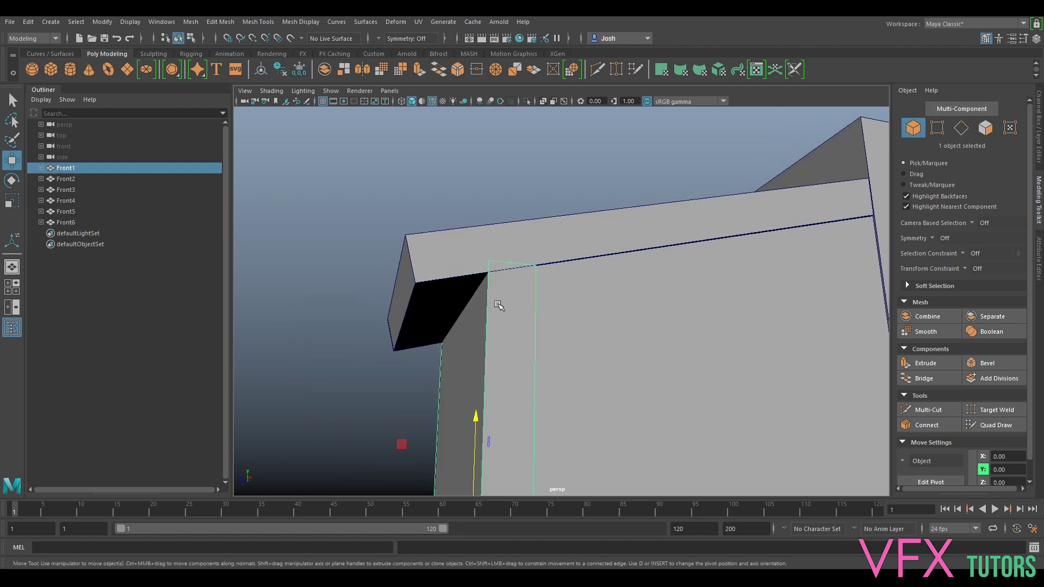
click(961, 128)
click(466, 304)
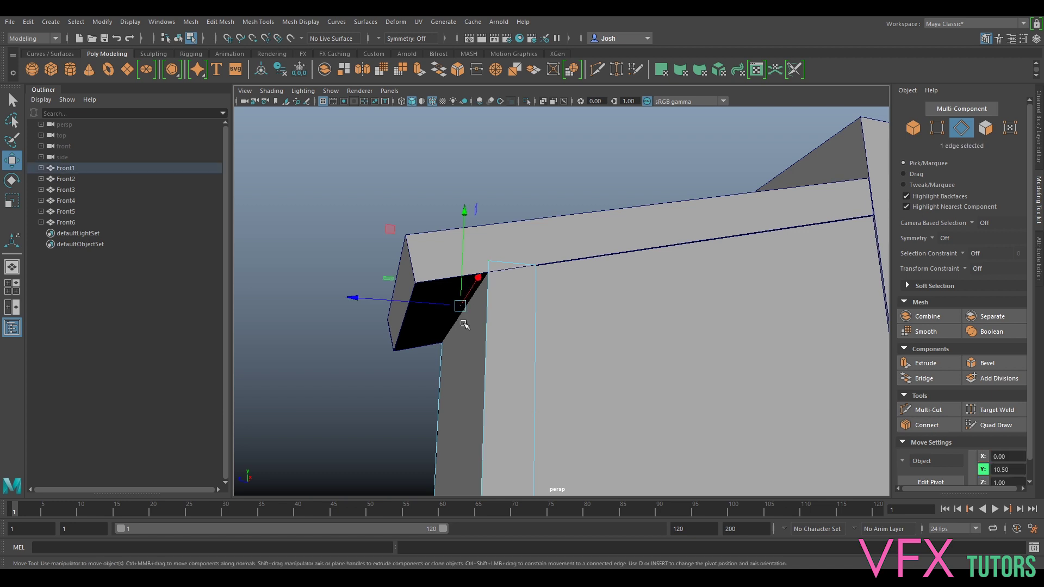
drag(464, 260, 464, 270)
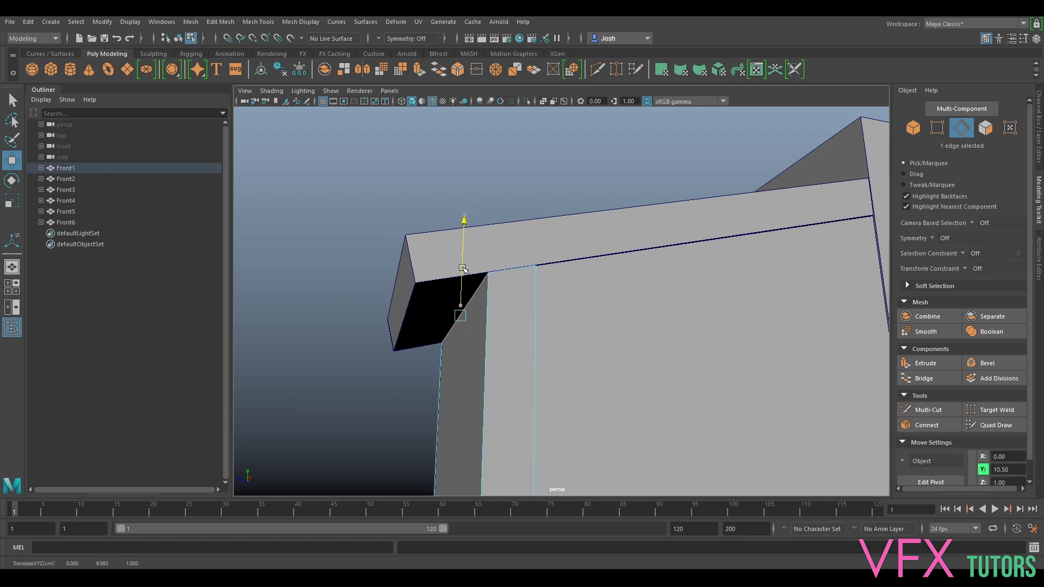
Select the side panel's front end face, move it to about -1.04 in Z behind the front panel, and return to object selection
alt+drag(674, 267, 595, 293)
alt+middle_drag(594, 294, 645, 241)
scroll(644, 240, down, 4)
alt+drag(544, 329, 688, 293)
alt+drag(773, 288, 577, 263)
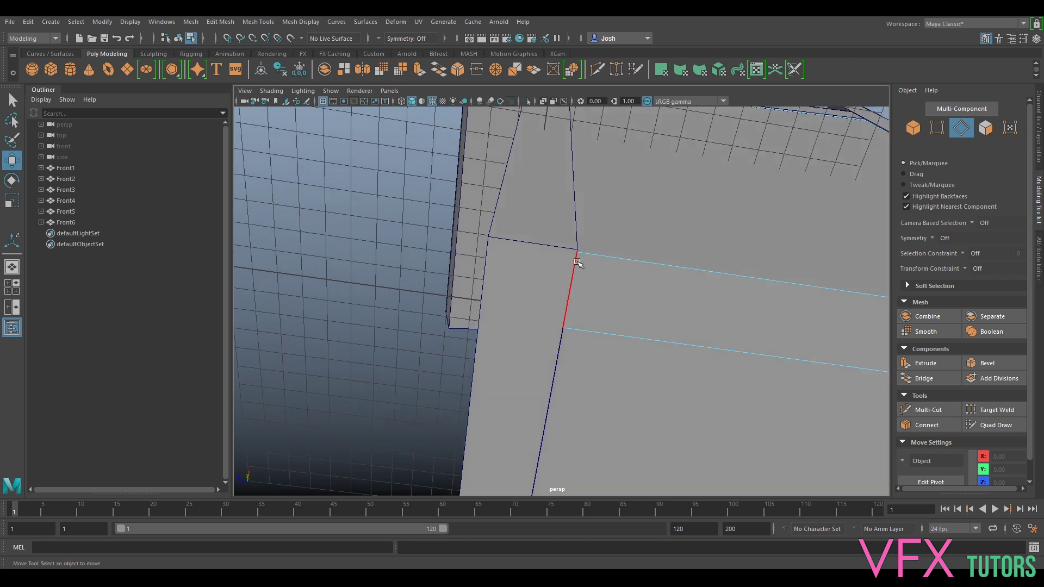
click(576, 263)
drag(617, 193, 618, 194)
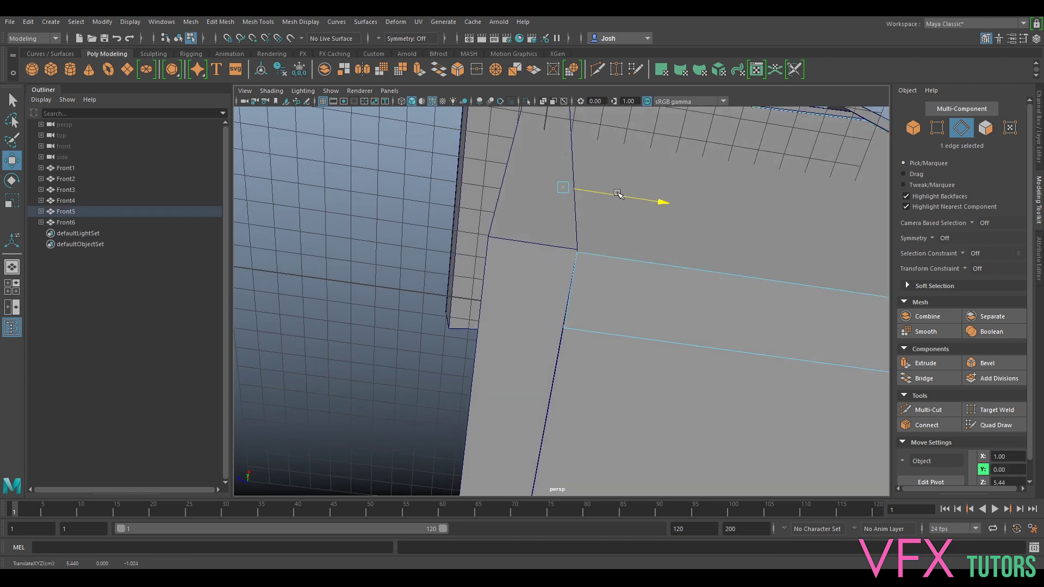
key(F11)
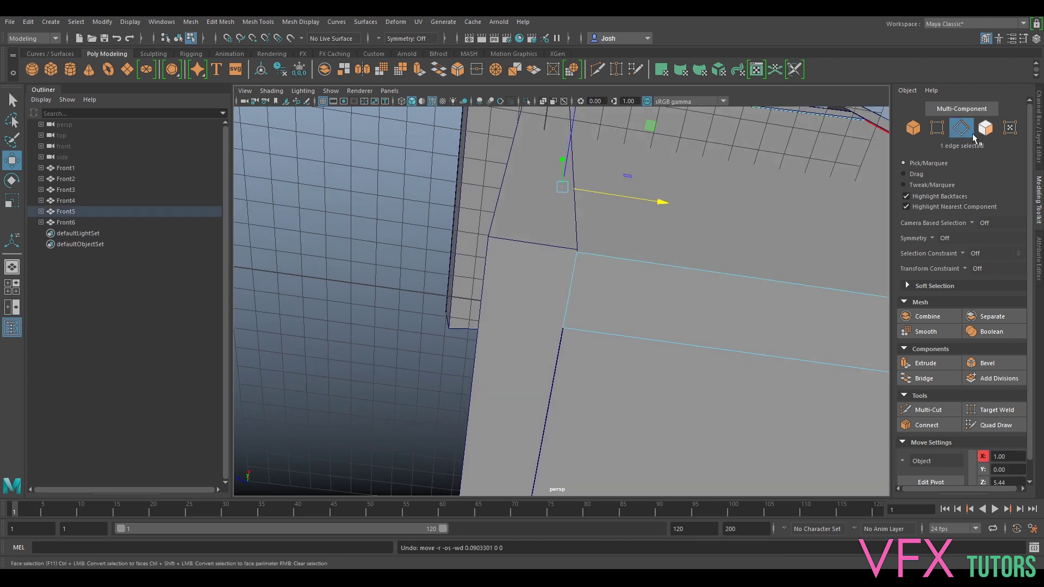
click(602, 234)
click(626, 173)
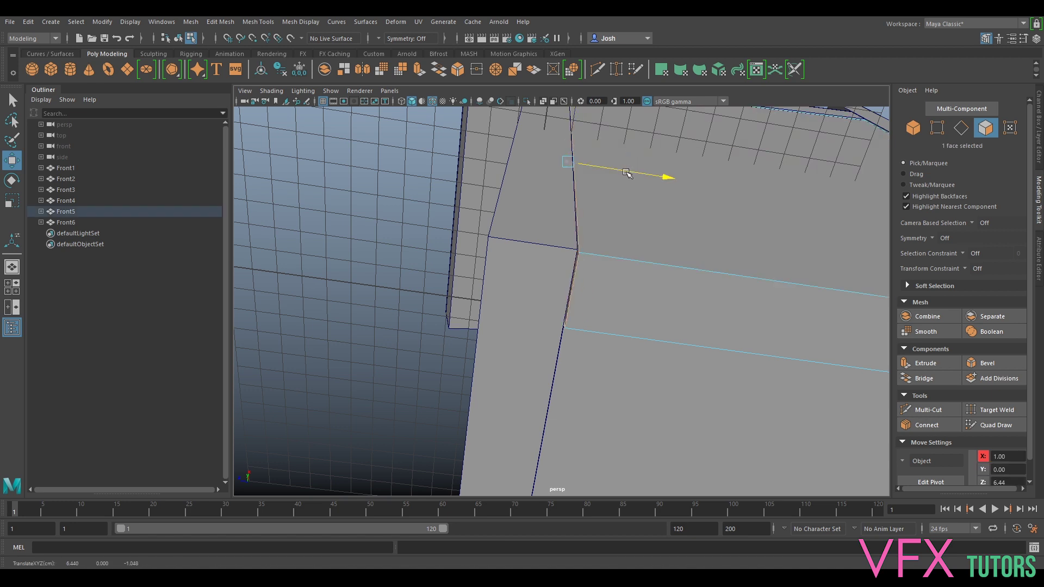
alt+drag(627, 173, 711, 296)
alt+middle_drag(710, 296, 599, 332)
scroll(599, 331, up, 5)
alt+drag(576, 292, 435, 343)
scroll(611, 298, down, 5)
click(911, 130)
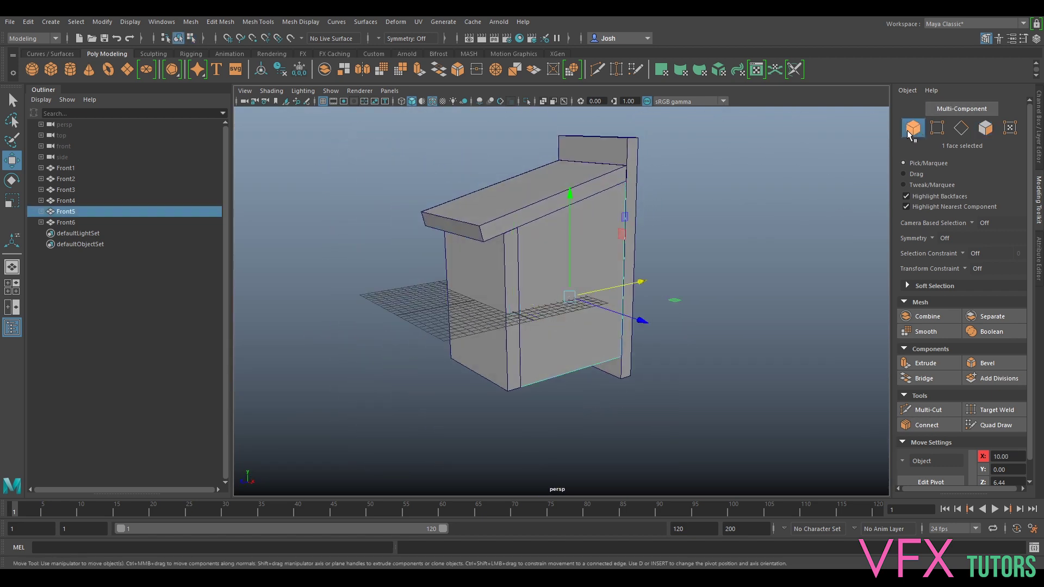
Examine the assembled bird box from both sides and compare its front with the entrance hole in the reference photo
alt+drag(729, 186, 753, 278)
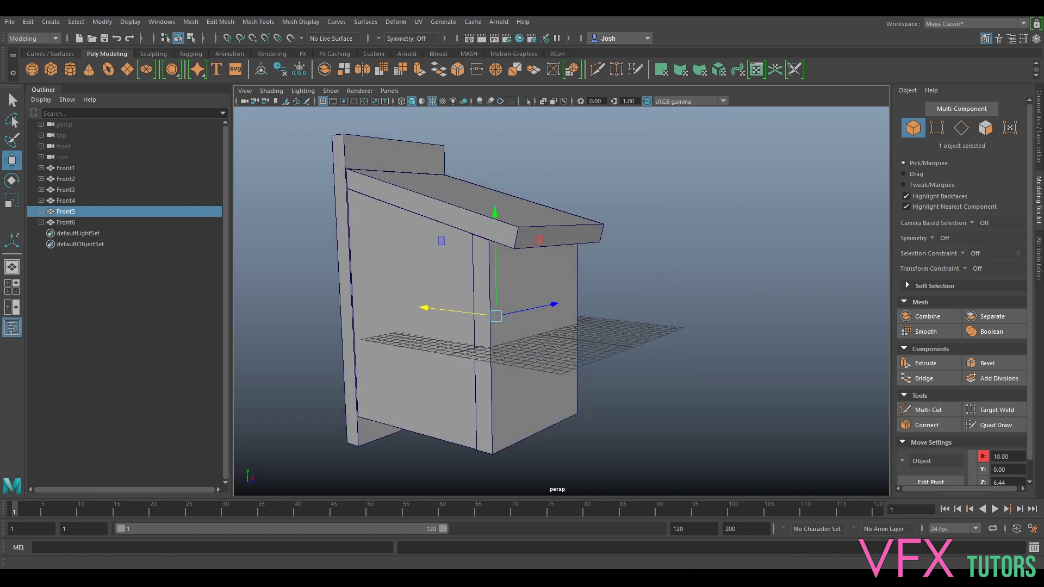
alt+drag(527, 331, 669, 285)
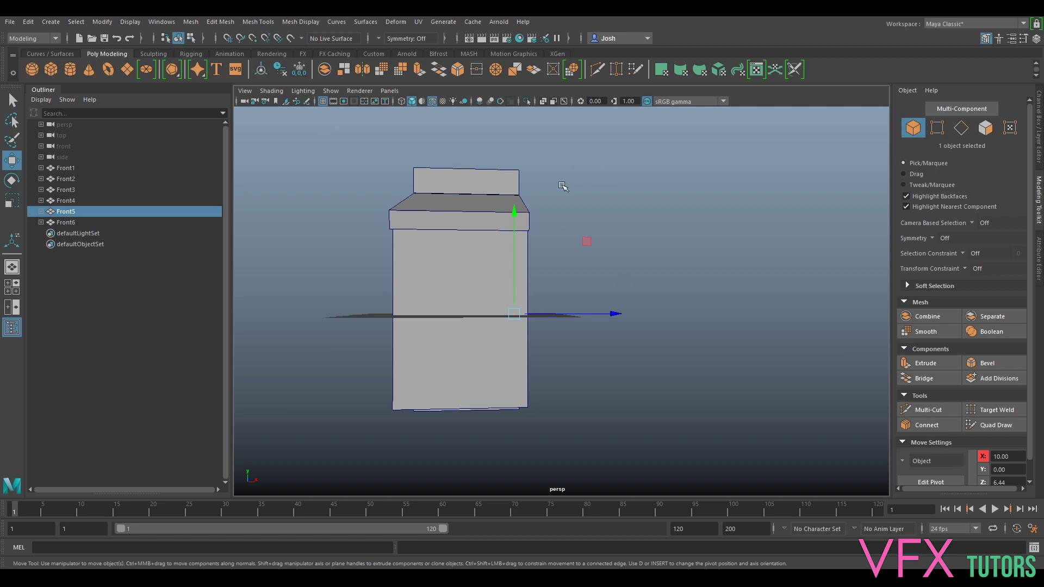
click(66, 169)
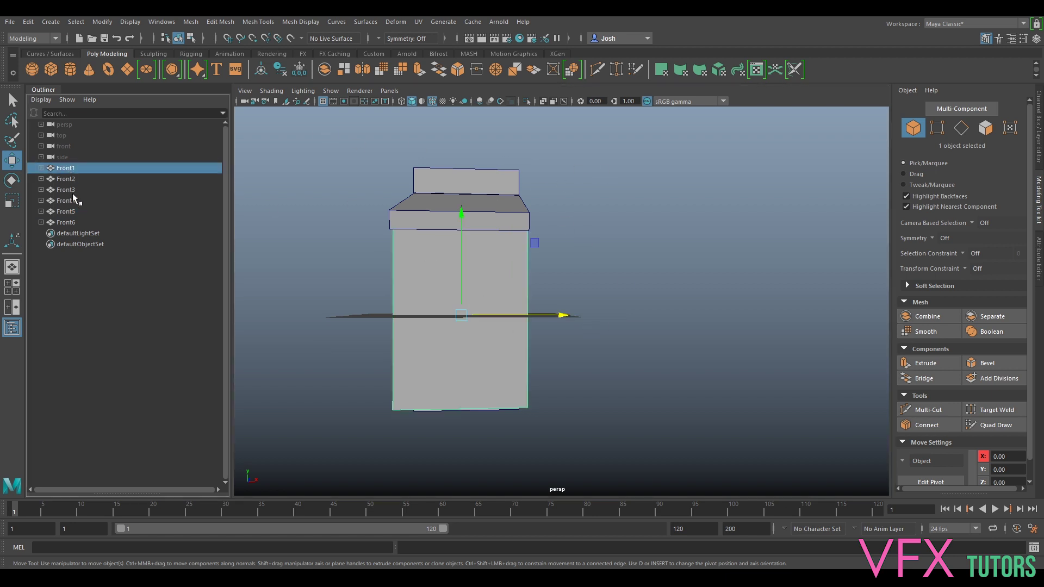
alt+drag(660, 217, 641, 198)
alt+drag(598, 245, 516, 202)
mouse_move(611, 319)
alt+mouse_down()
mouse_move(601, 359)
mouse_move(620, 315)
mouse_move(614, 328)
alt+mouse_up()
alt+drag(523, 282, 506, 249)
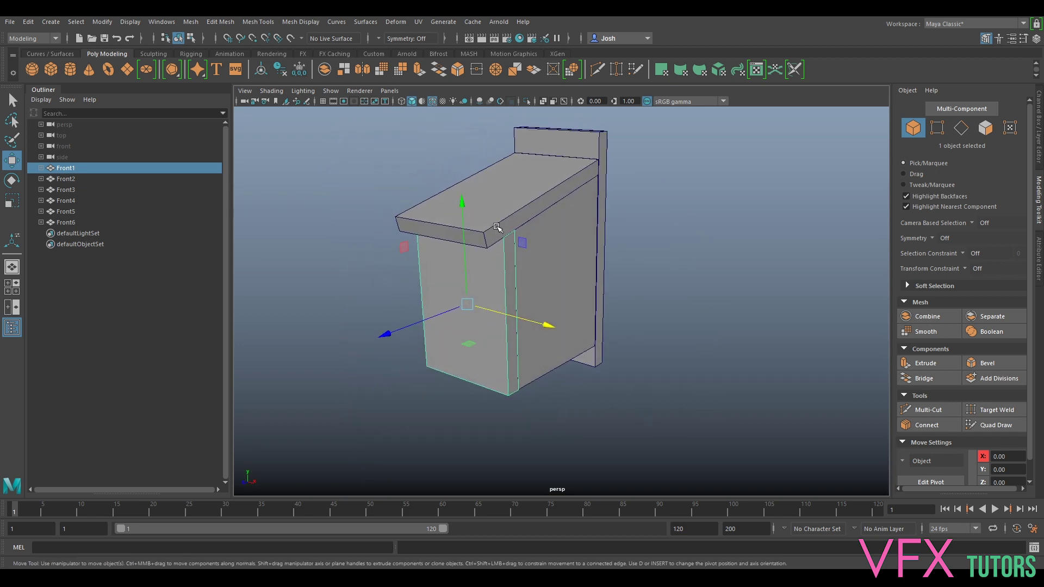
alt+drag(635, 254, 718, 248)
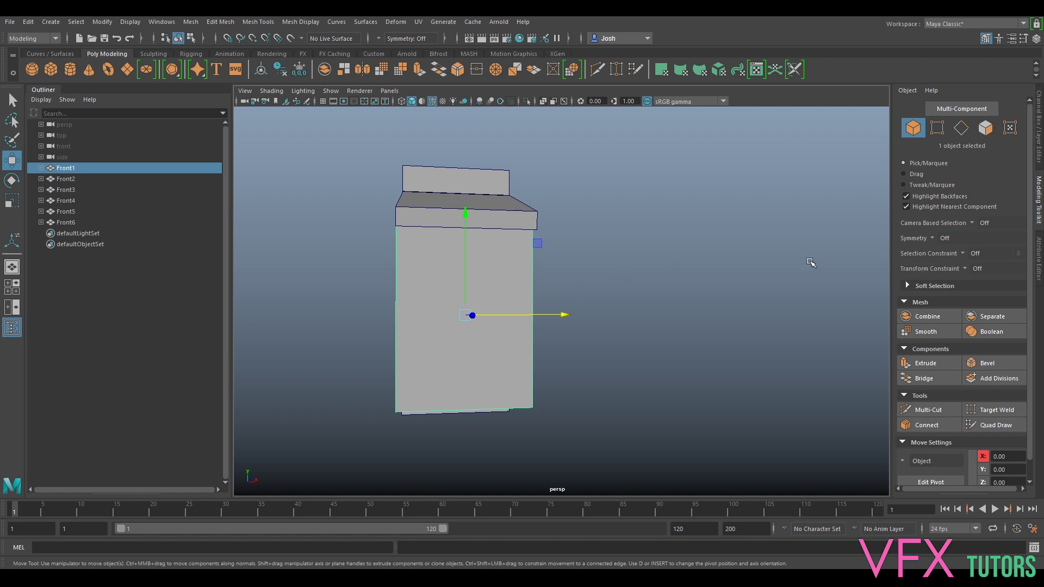
drag(1043, 258, 840, 221)
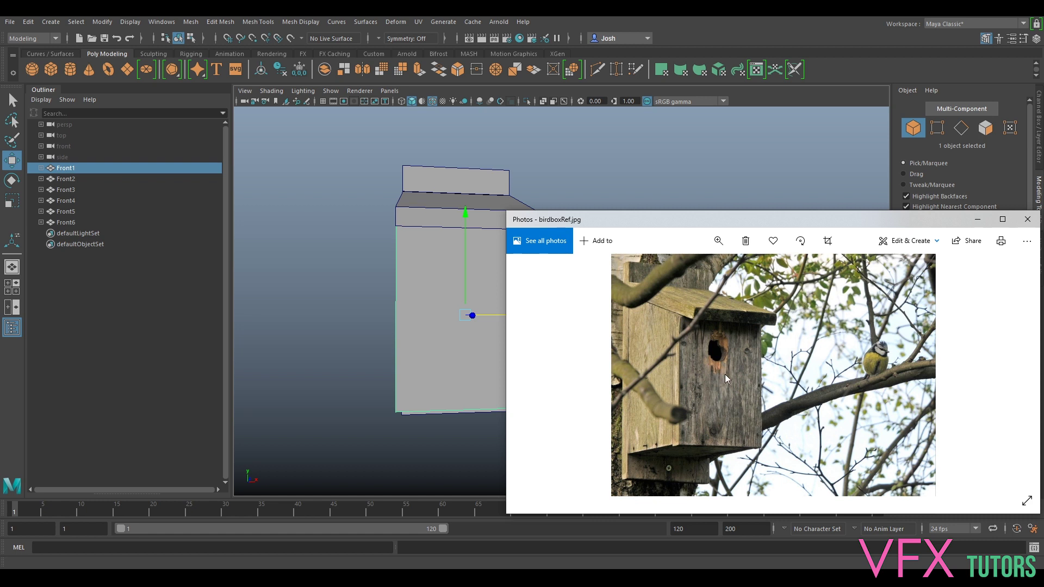
drag(680, 217, 1043, 239)
Create a polygon cylinder for the entrance hole and scale it uniformly to about 2.265
alt+drag(434, 360, 625, 312)
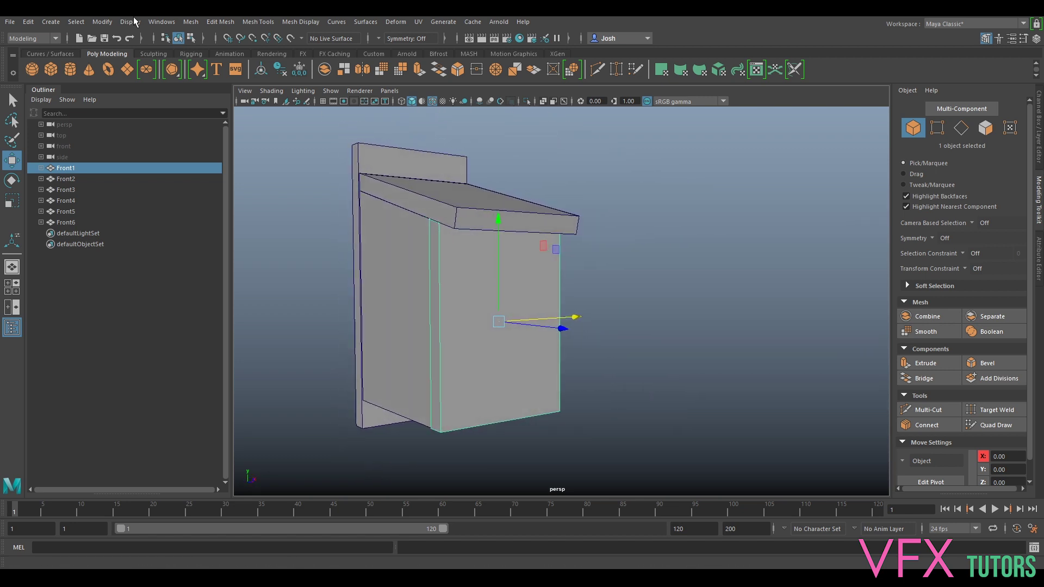
click(70, 70)
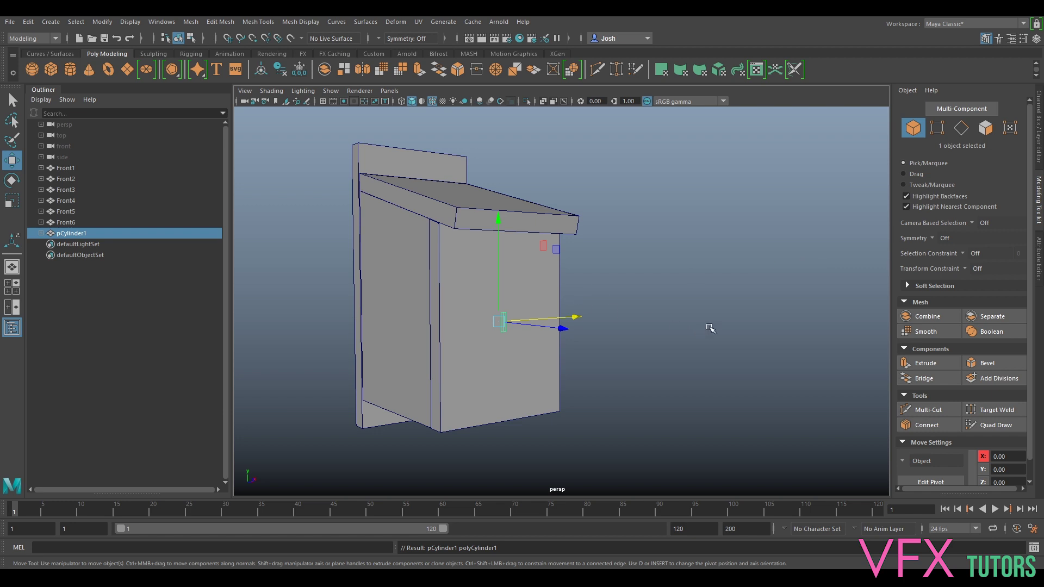
key(r)
drag(499, 322, 555, 322)
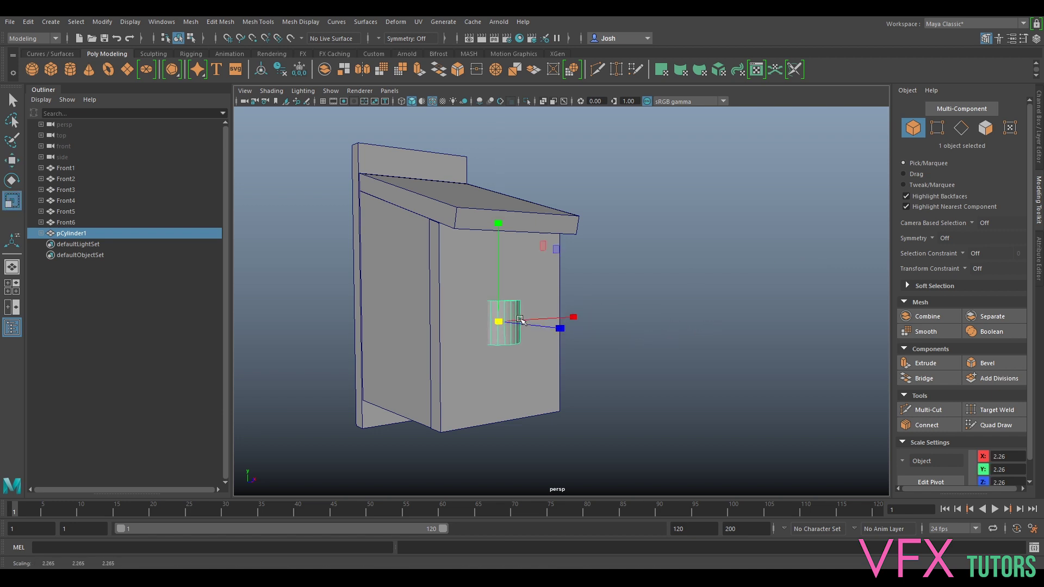
Rotate the cylinder to exactly 90 degrees in X so its round end faces out of the front panel
key(e)
drag(542, 259, 541, 410)
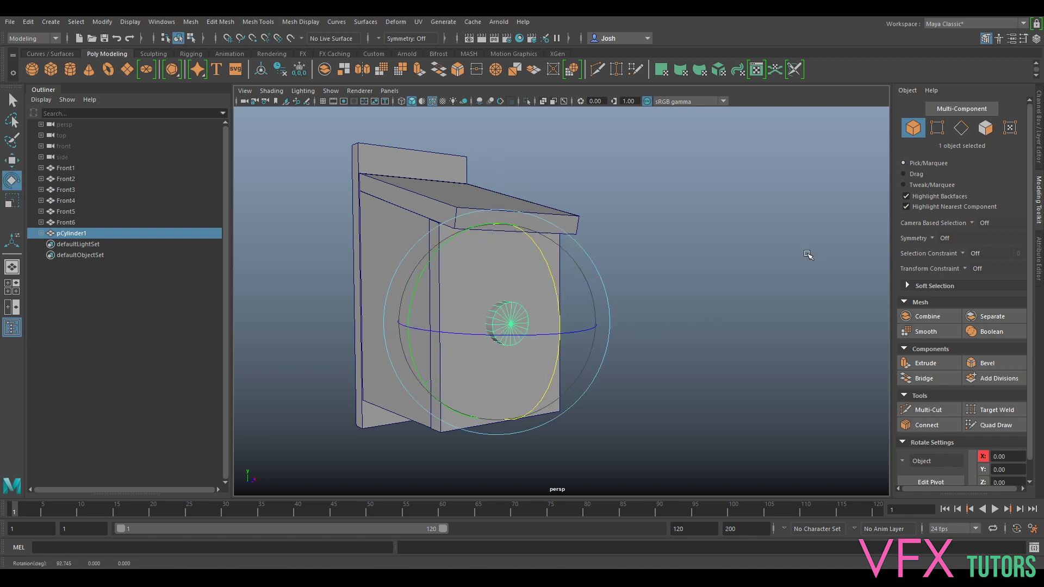
click(1034, 131)
text(90)
key(Return)
Raise the cylinder to about 4.585 in Y on the upper part of the front panel and inspect its placement
key(w)
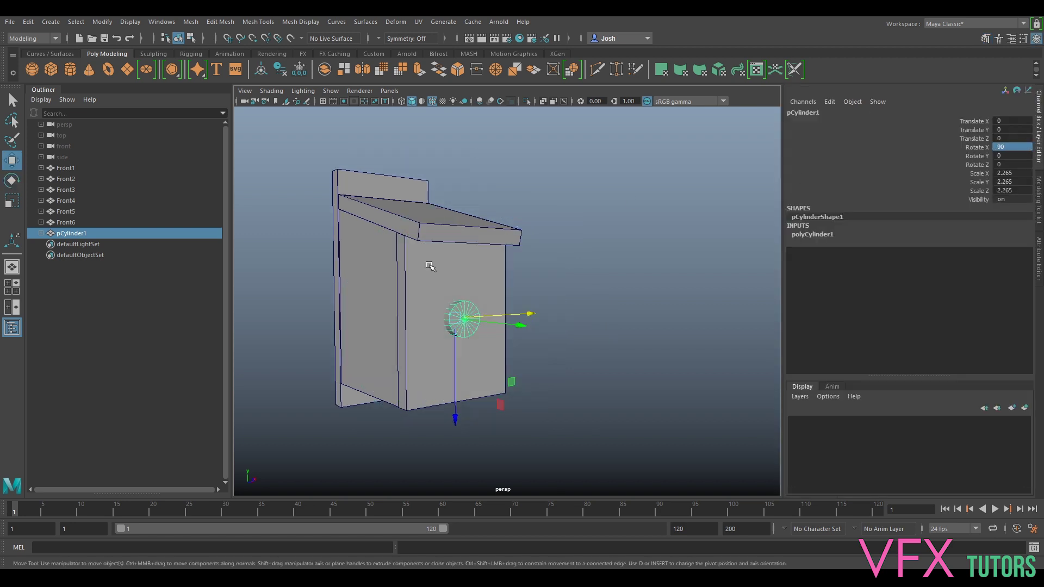
drag(455, 349, 451, 320)
alt+drag(551, 319, 483, 317)
scroll(483, 316, up, 4)
alt+middle_drag(482, 316, 634, 311)
scroll(634, 311, up, 4)
alt+drag(633, 310, 567, 309)
drag(506, 280, 755, 266)
scroll(582, 259, up, 5)
alt+middle_drag(582, 259, 596, 342)
scroll(597, 343, down, 8)
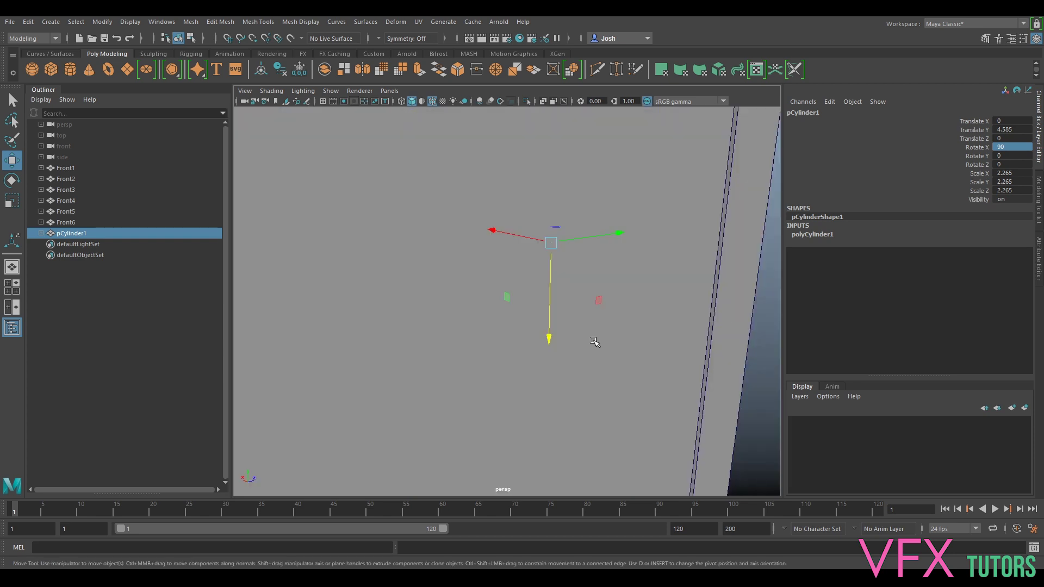
Turn on X-Ray shading to check how the cylinder passes through the front panel, and turn it off again
click(271, 91)
click(291, 198)
mouse_move(489, 228)
alt+mouse_down()
mouse_move(548, 219)
mouse_move(457, 222)
alt+mouse_up()
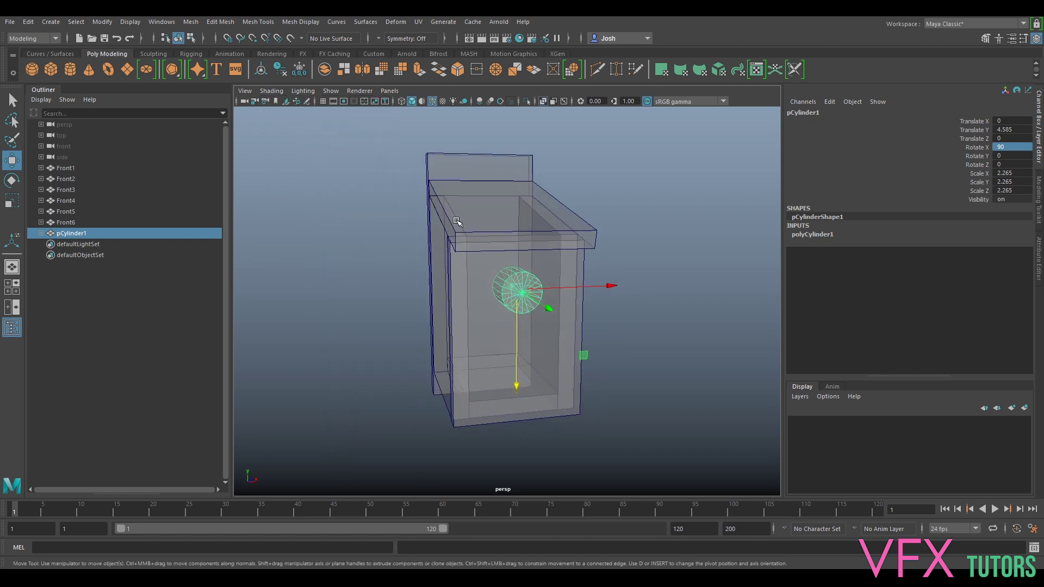
click(274, 91)
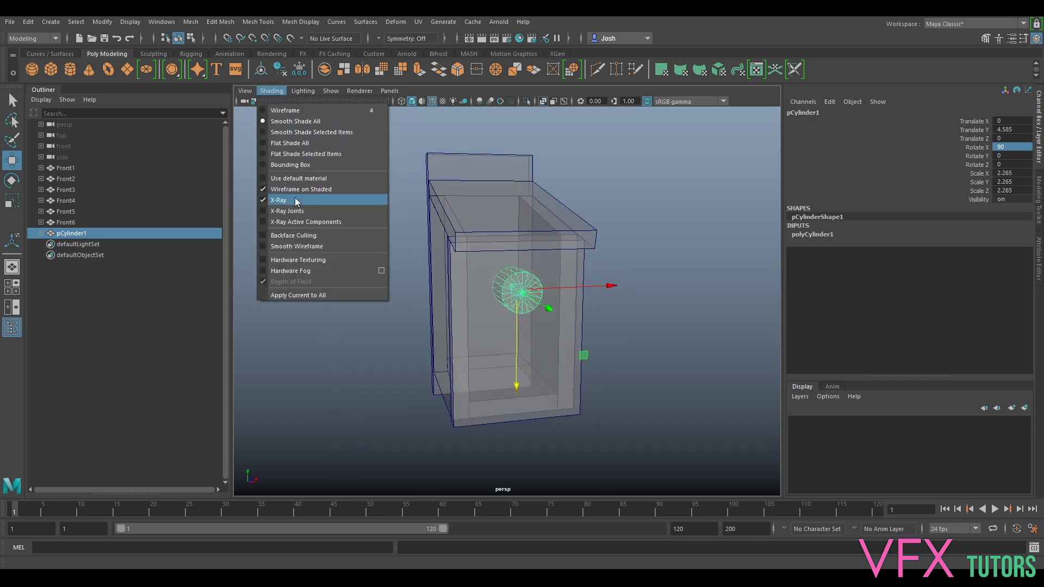
click(321, 200)
Reduce the cylinder's axis subdivisions to 8 in its polyCylinder attributes
scroll(630, 384, up, 5)
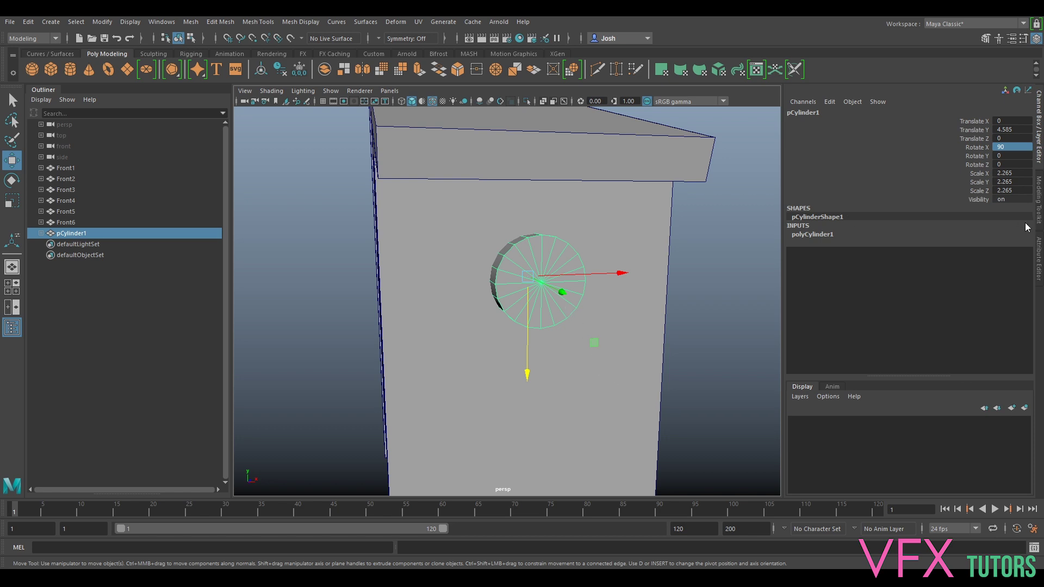
click(1040, 247)
click(906, 109)
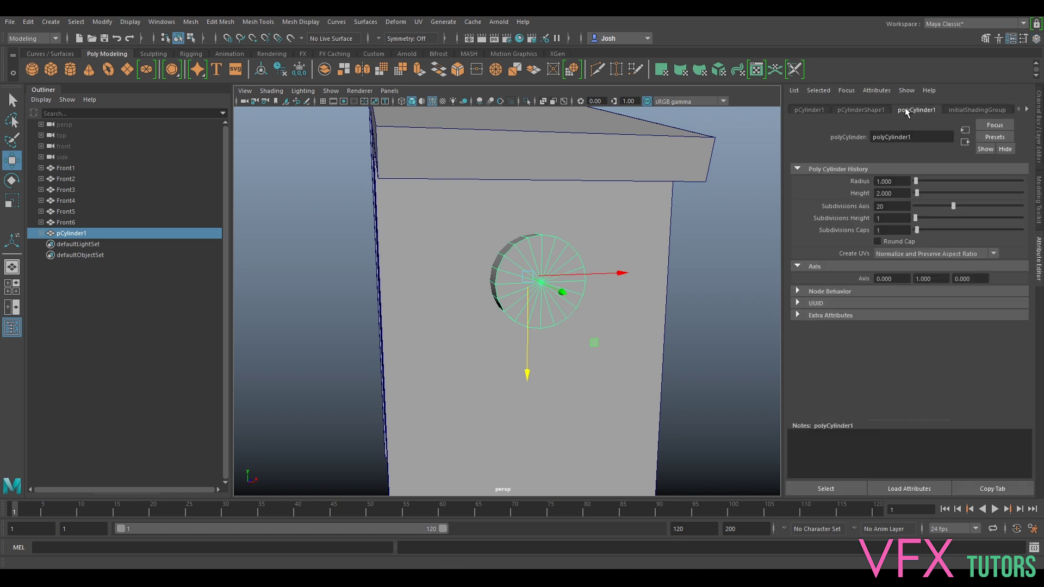
drag(957, 206, 936, 206)
alt+drag(655, 305, 608, 289)
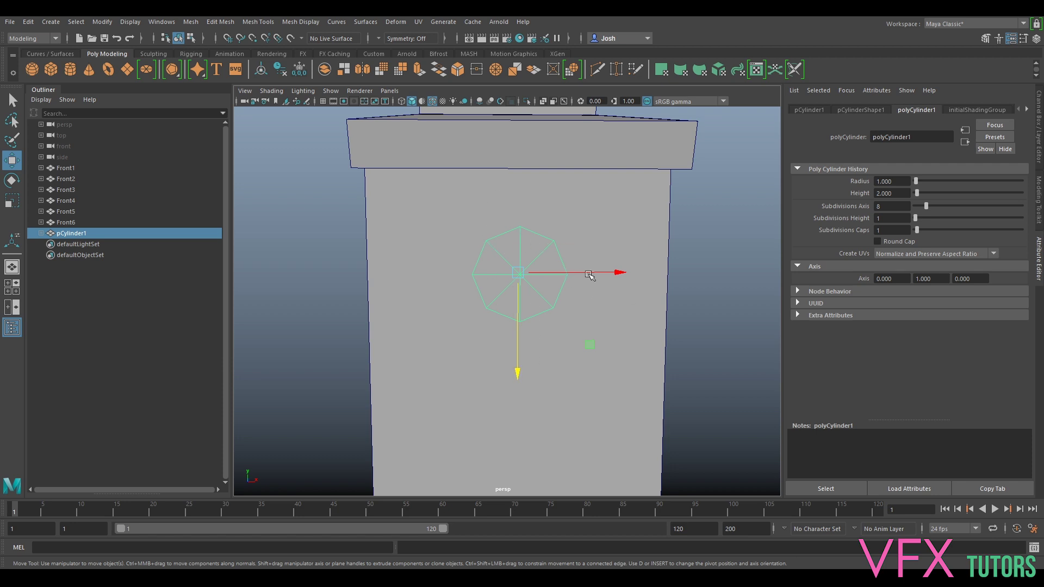
alt+drag(555, 279, 528, 273)
click(607, 240)
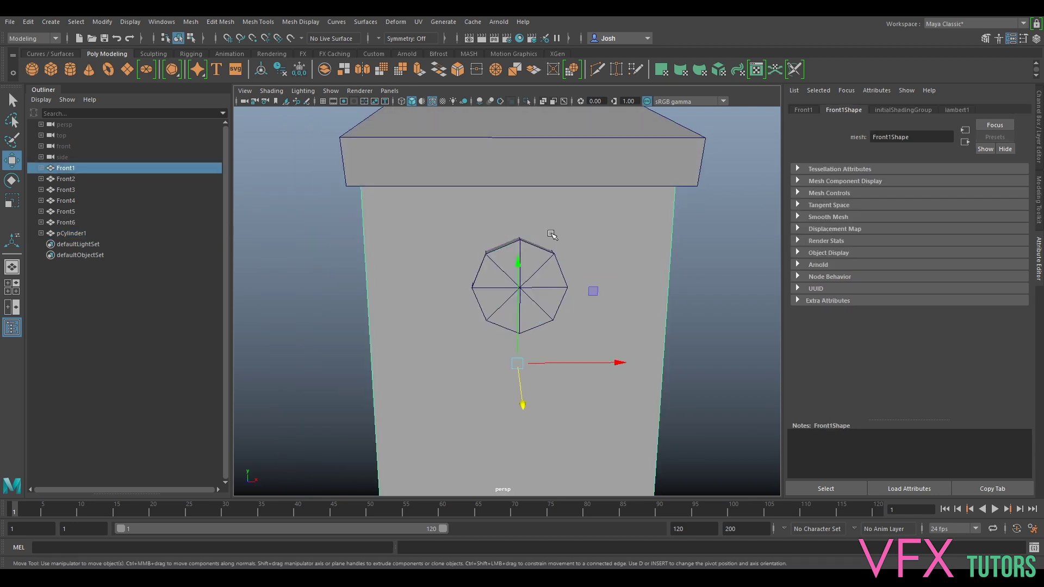
alt+drag(504, 256, 507, 249)
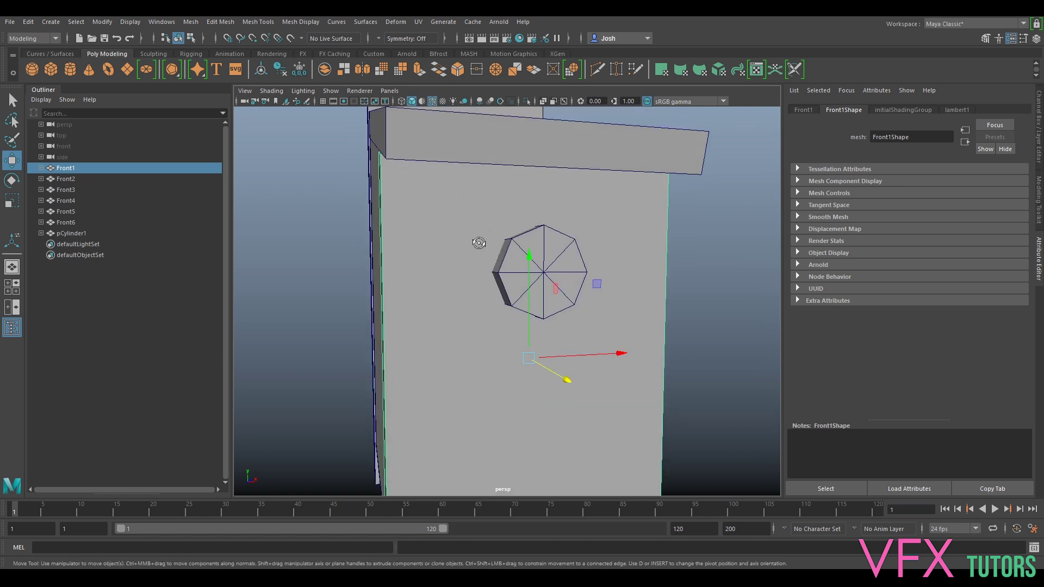
alt+drag(478, 239, 504, 222)
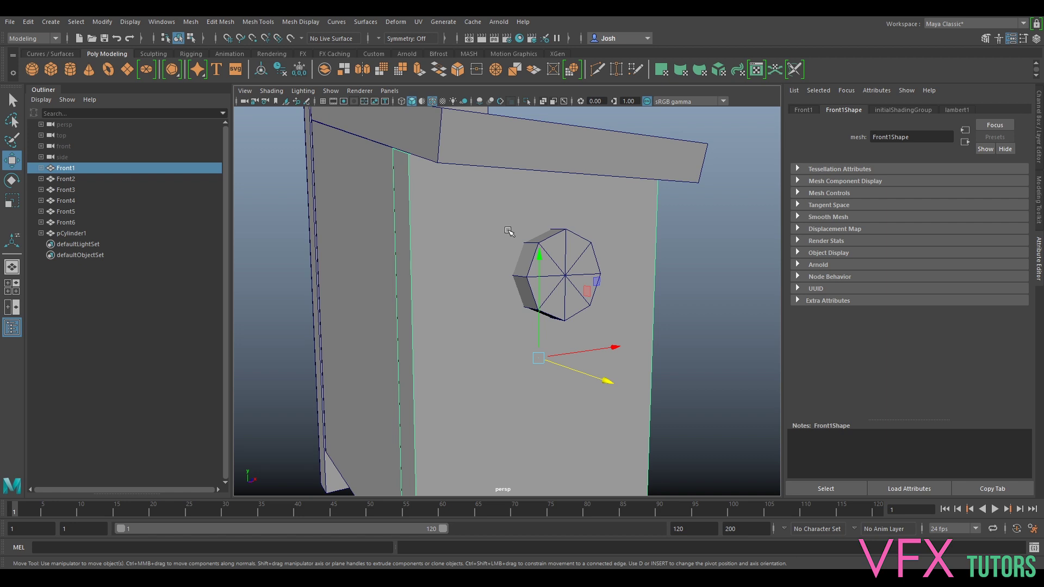
click(682, 251)
click(569, 246)
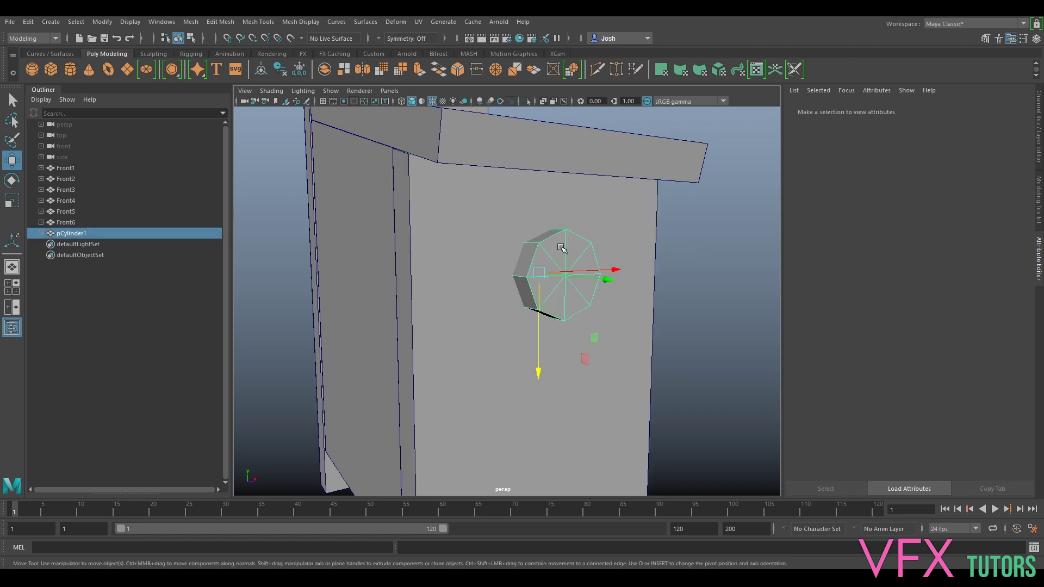
drag(613, 223, 618, 219)
shift+click(583, 256)
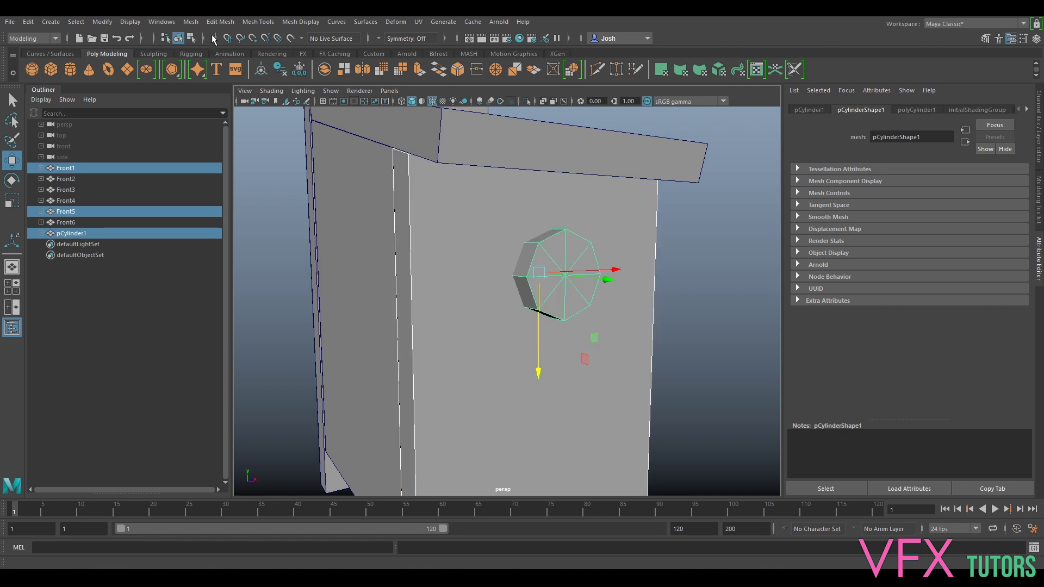
click(690, 239)
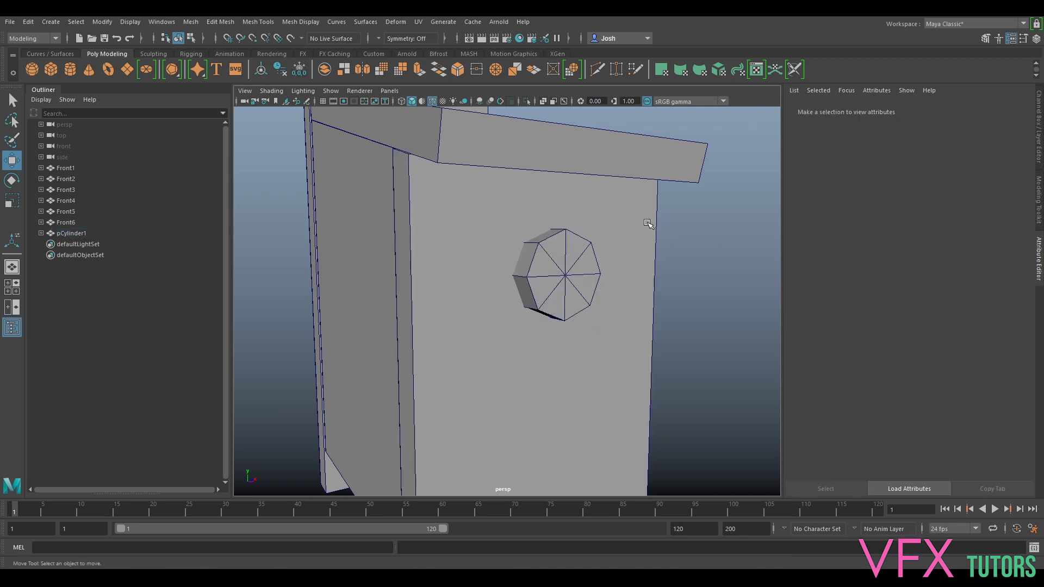
Select the front panel plus the cylinder and apply a Boolean Difference to cut the entrance hole
click(647, 223)
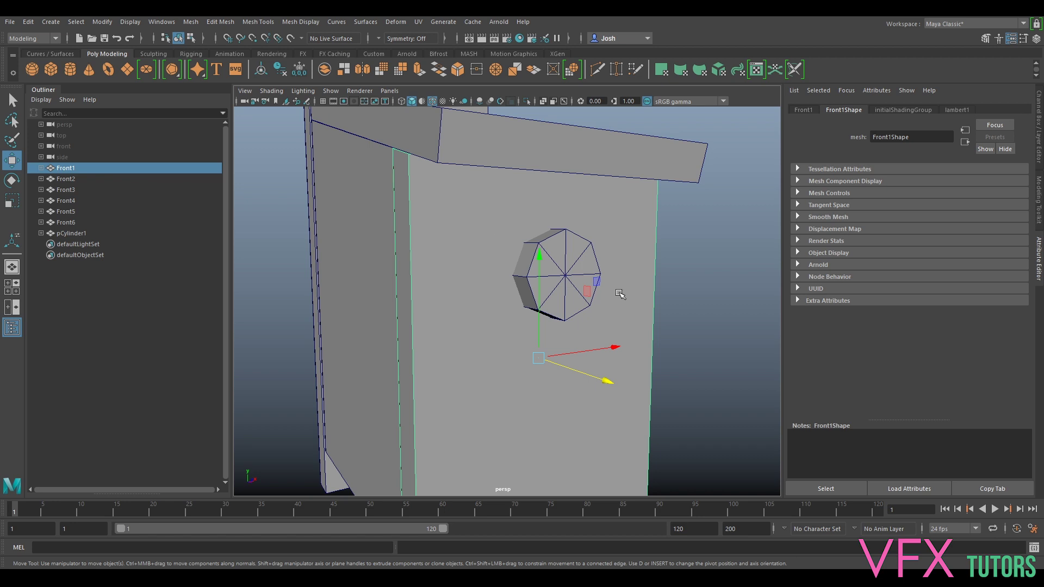
shift+click(568, 248)
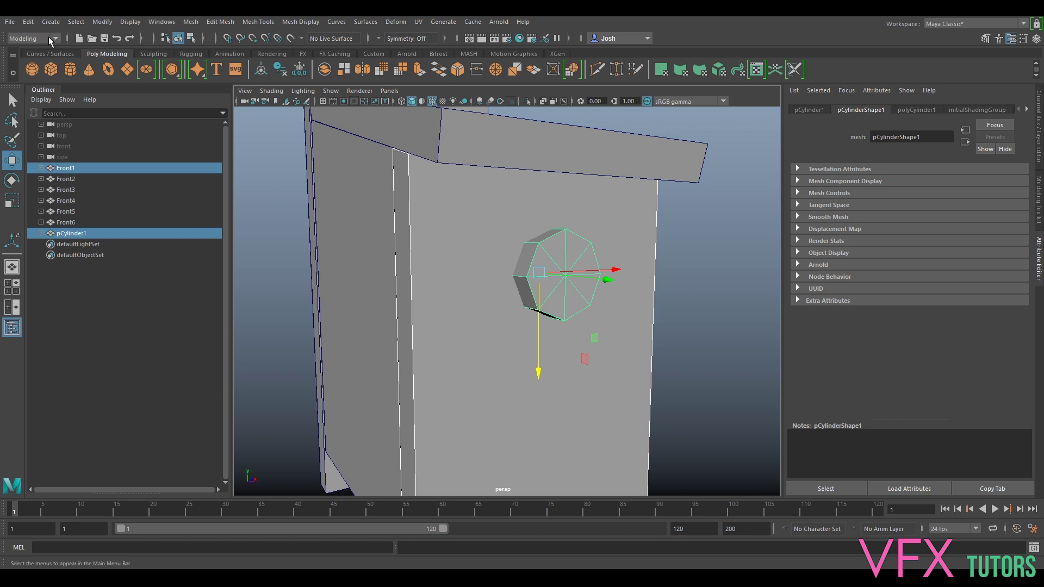
click(191, 23)
mouse_move(213, 49)
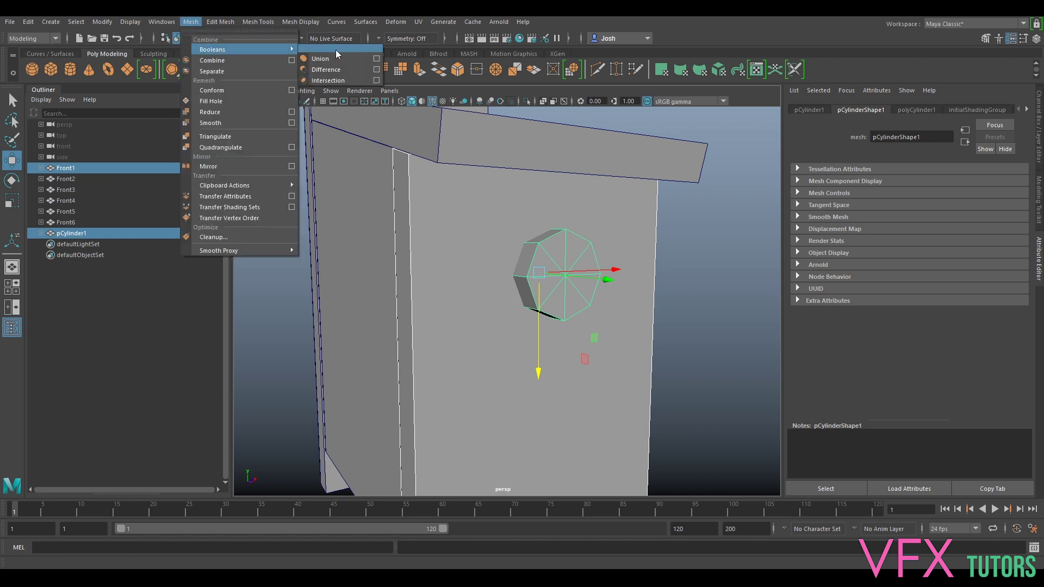
click(344, 70)
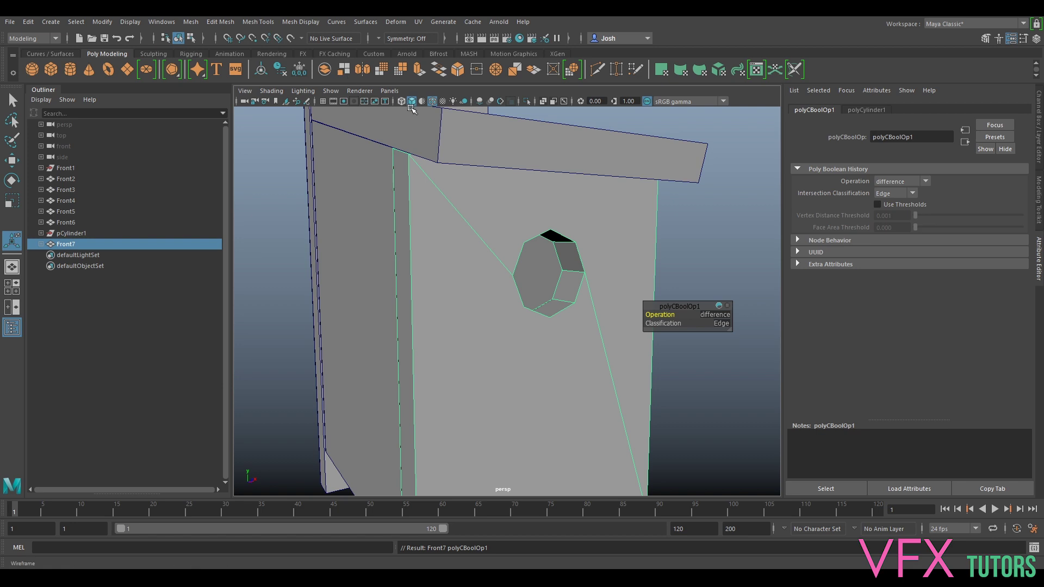
Inspect the entrance hole and compare the front panel's smoothed preview with its unsmoothed display
alt+drag(685, 232, 728, 248)
click(728, 249)
scroll(726, 252, down, 5)
mouse_move(637, 265)
alt+mouse_down()
mouse_move(678, 285)
mouse_move(624, 273)
alt+mouse_up()
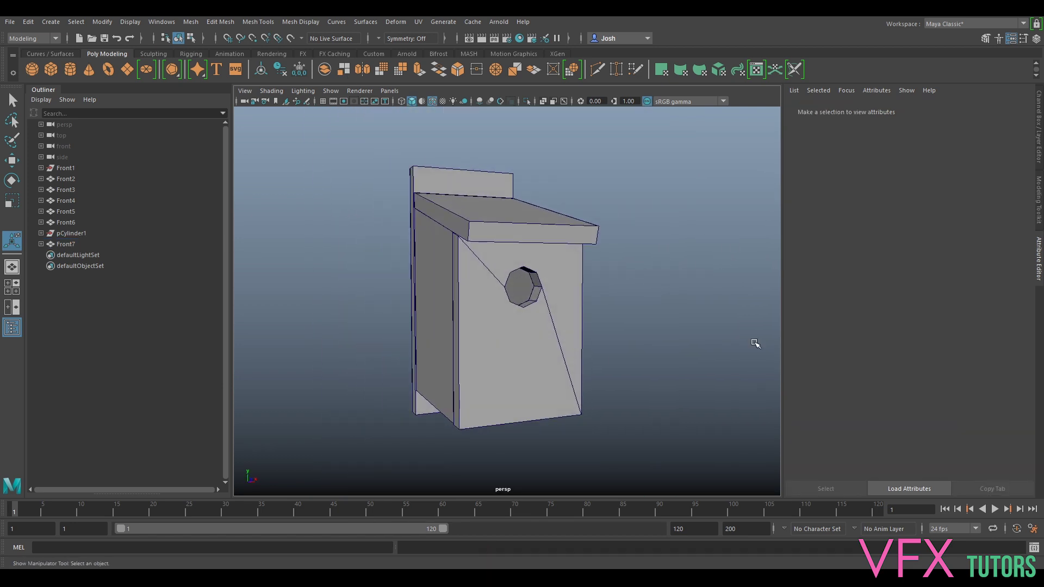
scroll(563, 264, up, 3)
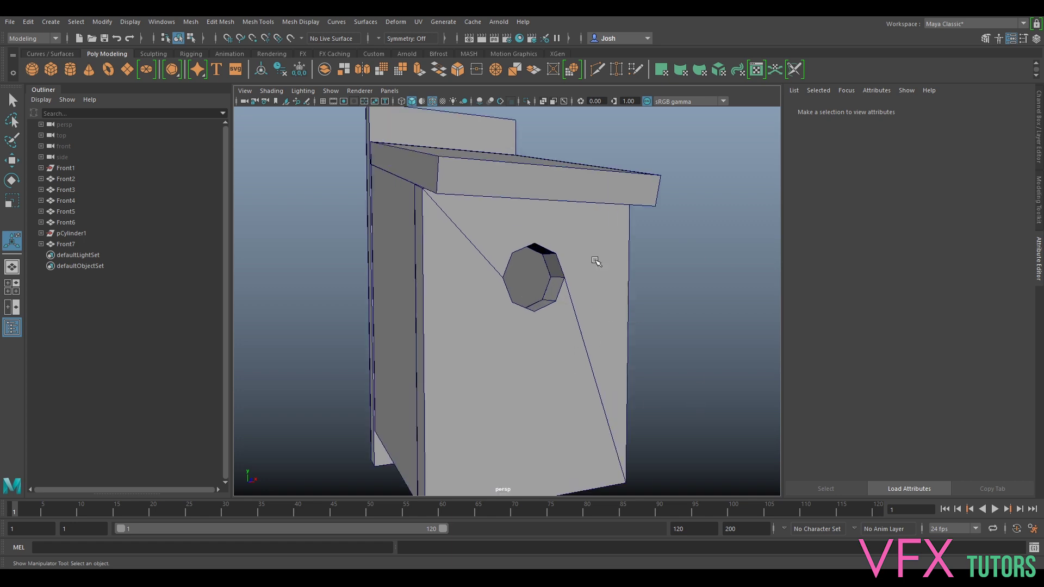
alt+drag(508, 298, 524, 317)
click(538, 333)
key(3)
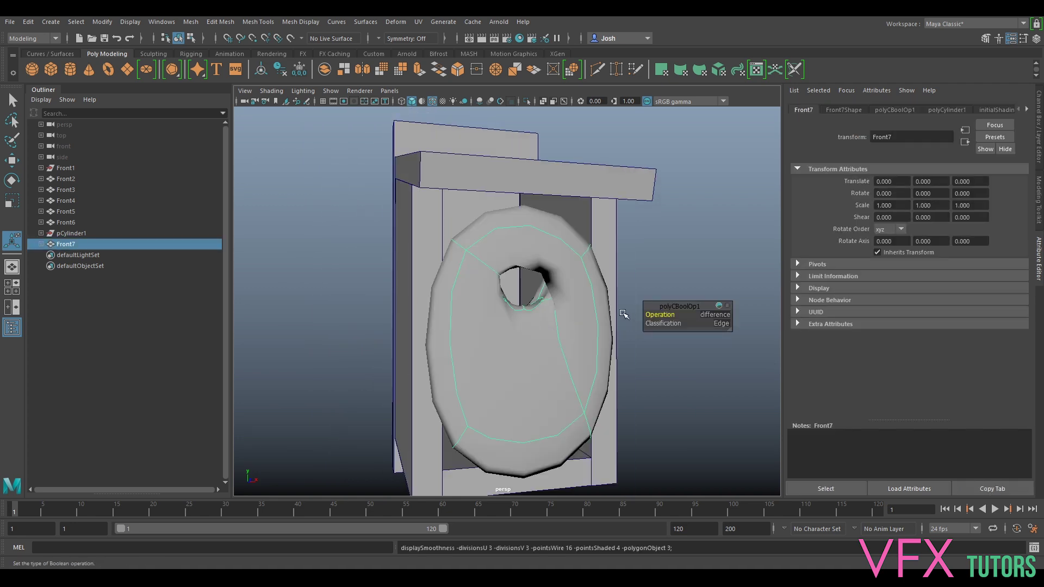
key(1)
key(3)
key(1)
key(3)
key(1)
click(675, 230)
Delete the two diagonal edges running from the hole to the panel's corners on the front face
scroll(575, 282, up, 5)
alt+drag(596, 298, 550, 293)
scroll(628, 235, down, 5)
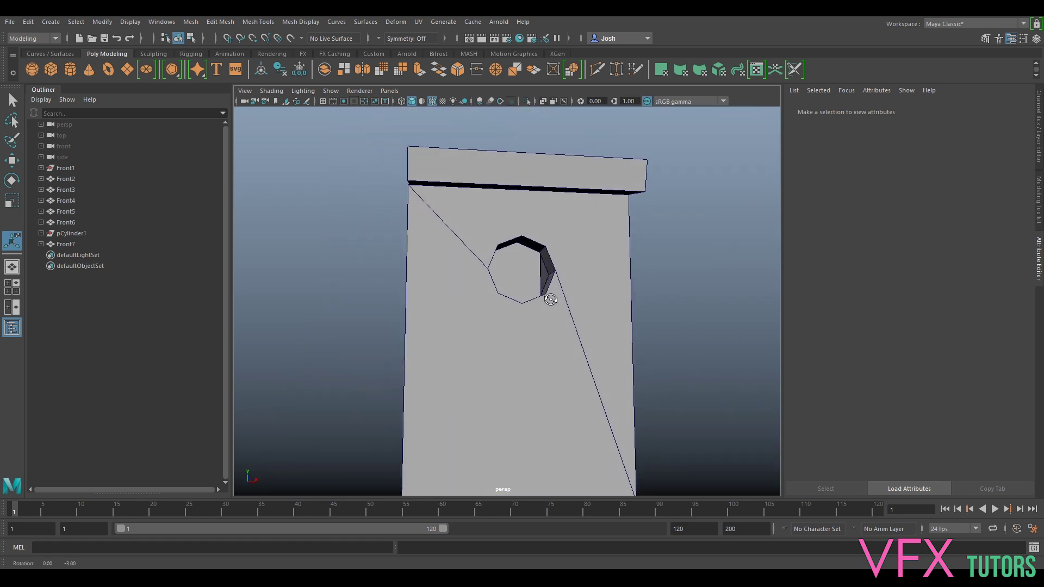
click(593, 266)
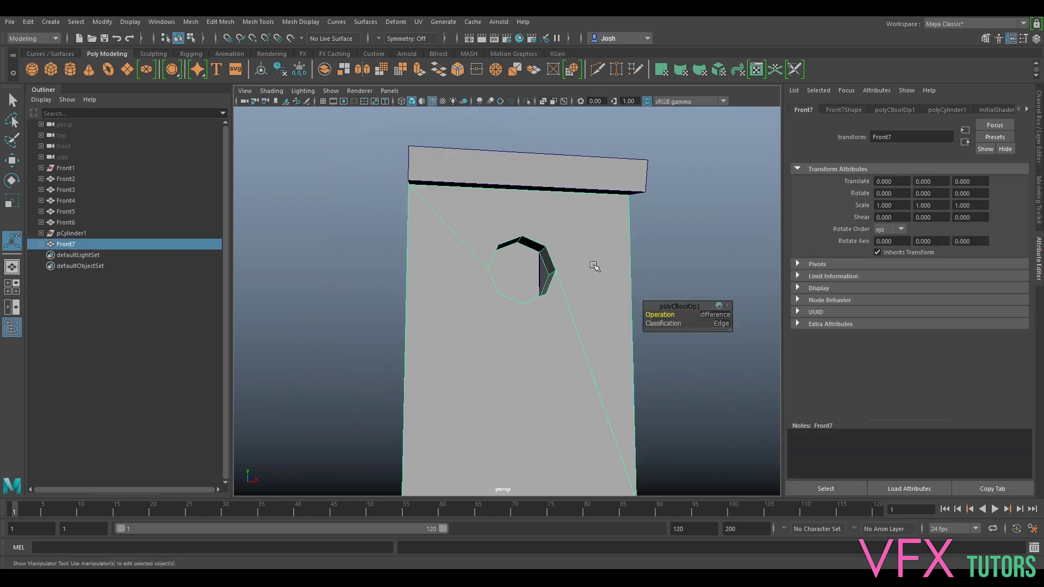
right_drag(588, 261, 564, 263)
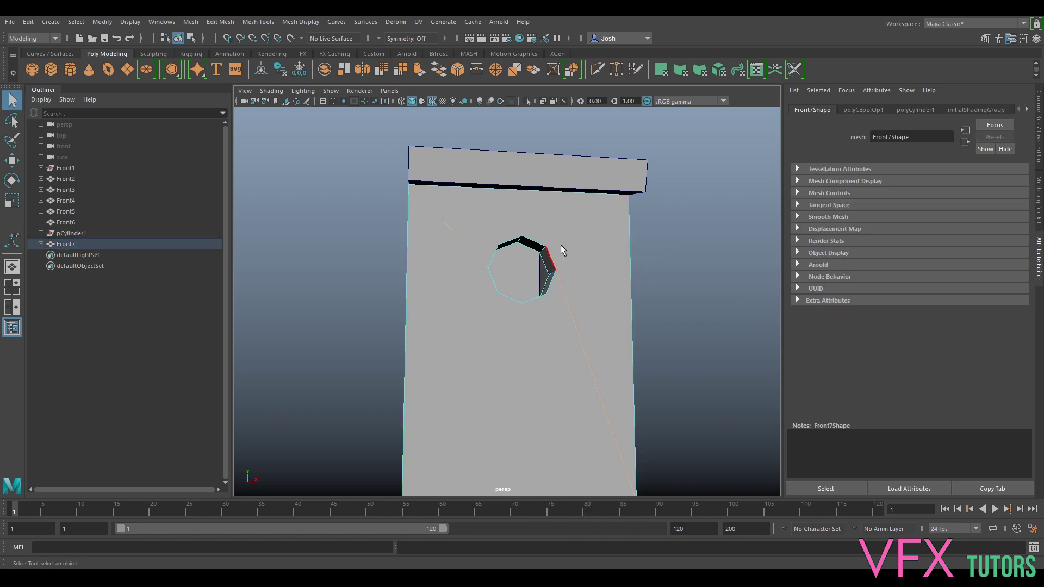
key(ctrl+Delete)
alt+drag(555, 256, 547, 289)
scroll(553, 260, up, 5)
scroll(598, 248, down, 5)
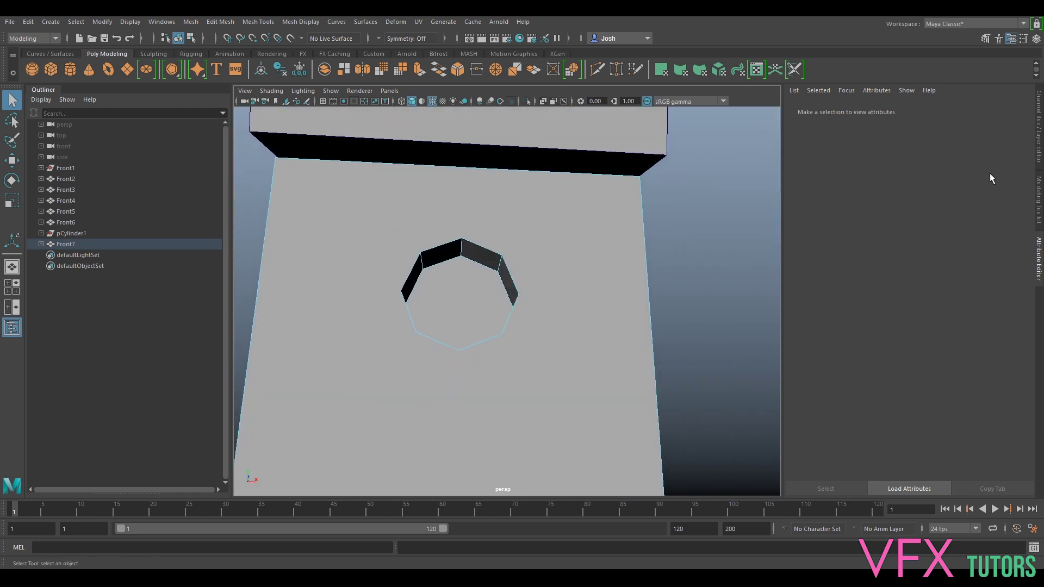
Isolate the front panel and delete the diagonal edges between the hole and corners on its back face
right_click(547, 235)
right_drag(547, 234, 560, 225)
scroll(556, 227, down, 5)
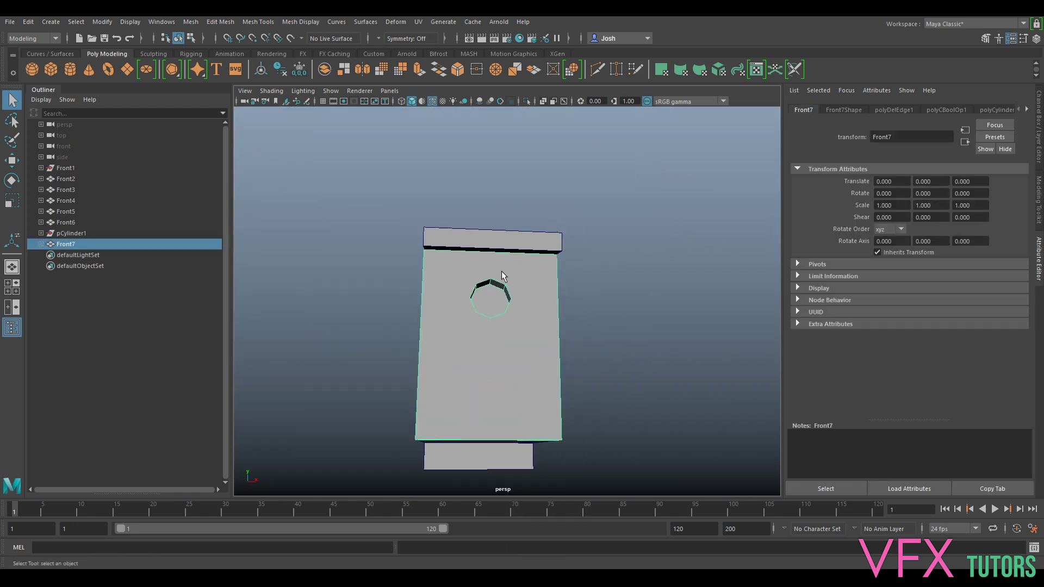
key(ctrl+1)
alt+drag(511, 270, 580, 281)
scroll(578, 279, up, 5)
right_drag(595, 269, 597, 240)
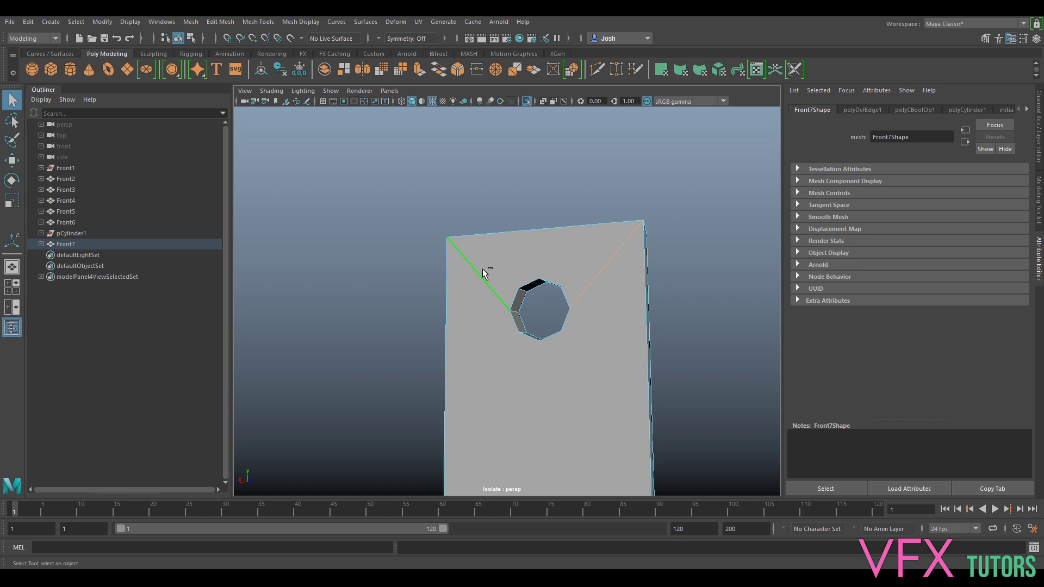
key(ctrl+Delete)
alt+drag(601, 249, 403, 268)
scroll(498, 299, up, 2)
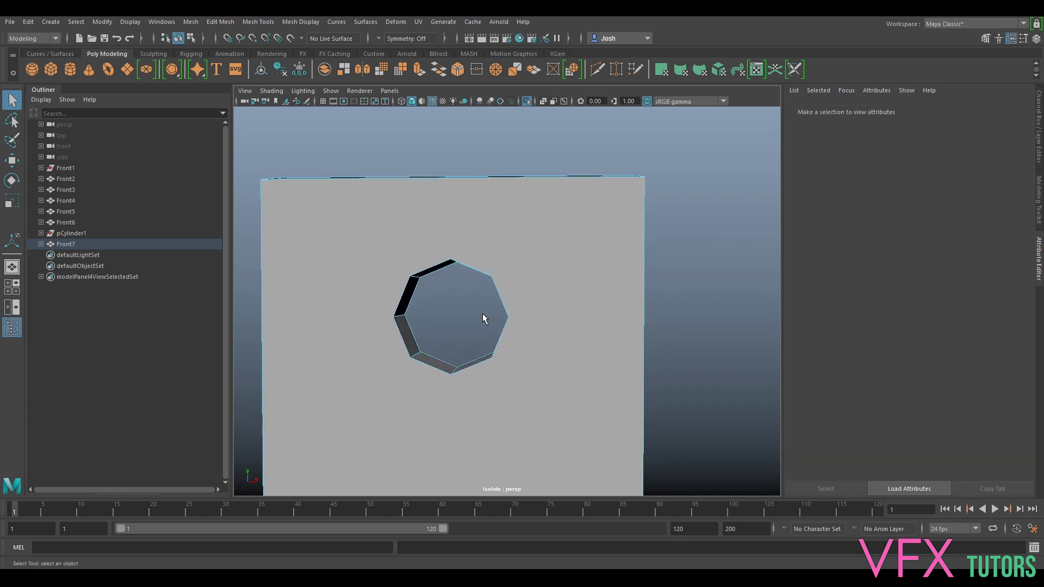
Use Multi-Cut to add a short edge across the middle of the panel's top thickness, above the hole
mouse_move(547, 317)
alt+mouse_down()
mouse_move(573, 343)
mouse_move(587, 334)
mouse_move(557, 354)
mouse_move(545, 331)
mouse_move(604, 299)
mouse_move(547, 303)
alt+mouse_up()
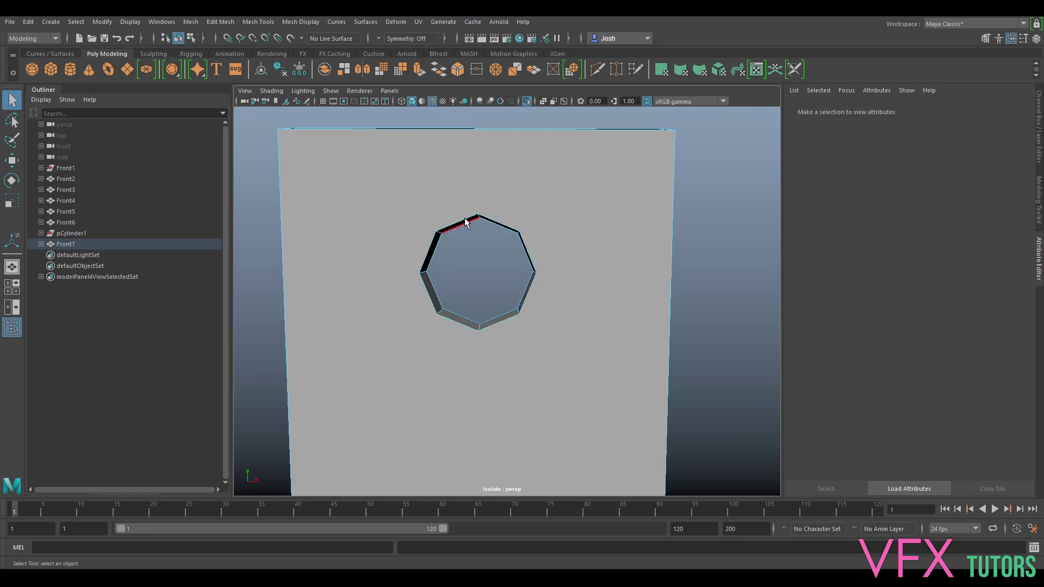
alt+drag(496, 239, 629, 234)
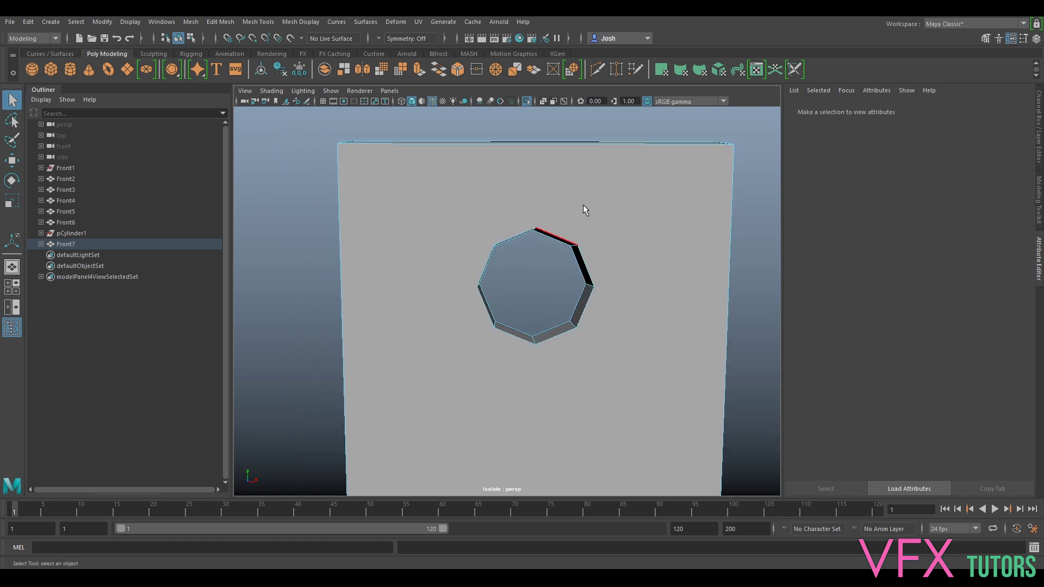
click(1039, 200)
click(931, 410)
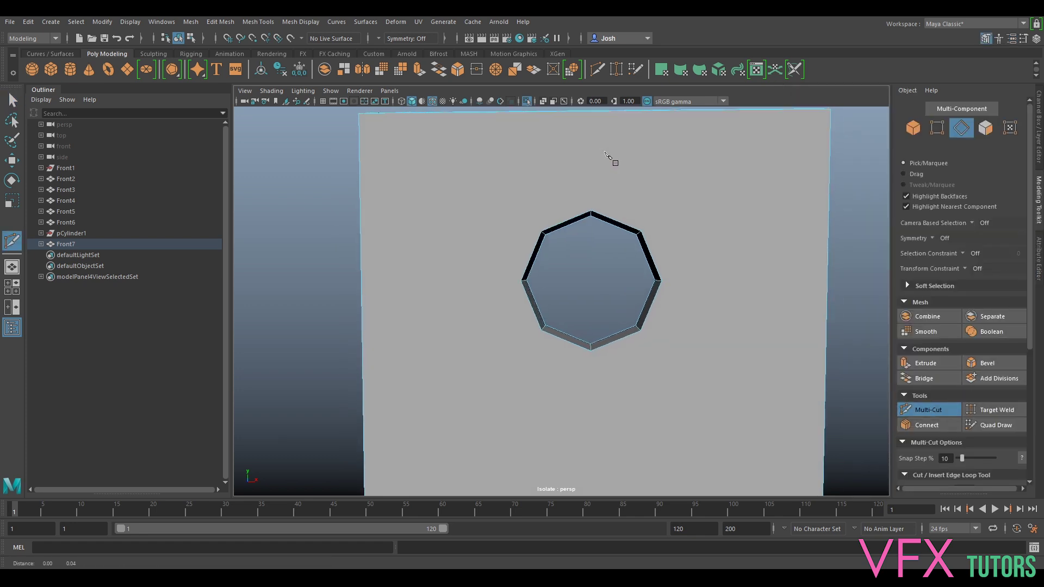
alt+middle_drag(605, 153, 614, 217)
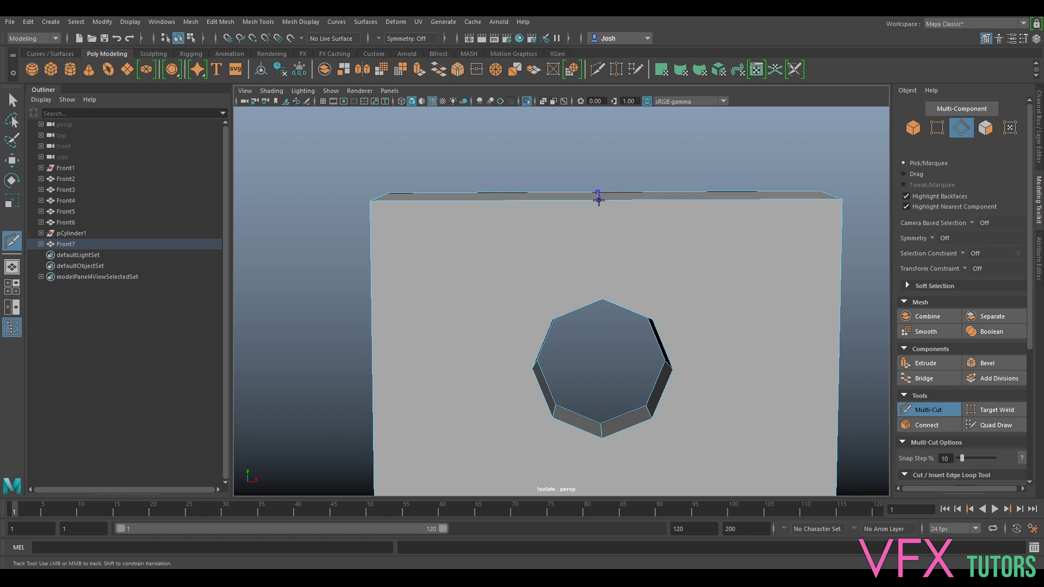
alt+drag(675, 314, 659, 294)
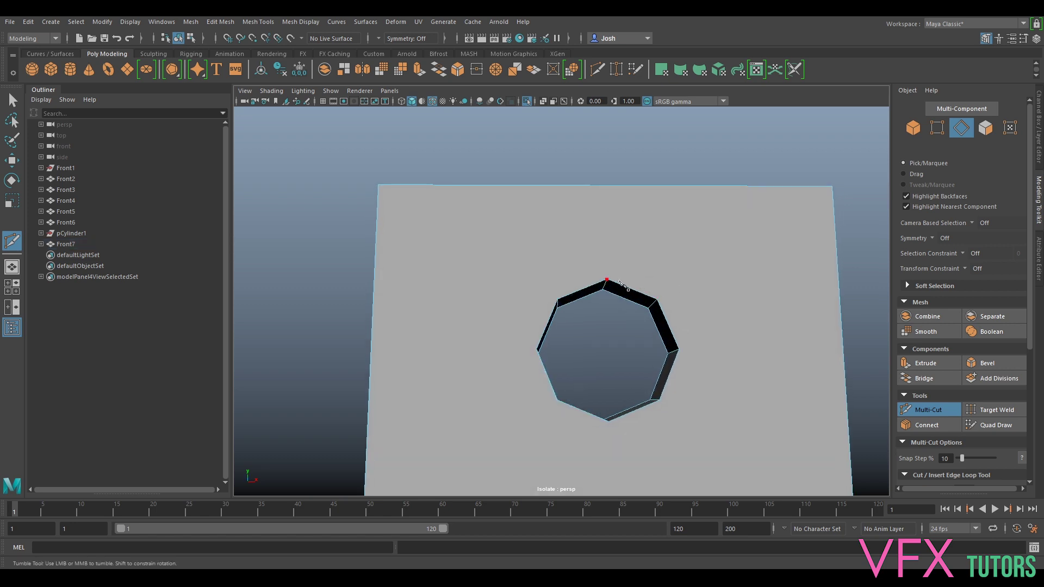
Try to cut an edge between the top midpoint and the hole's upper vertex with Multi-Cut, and undo it
click(607, 279)
key(Return)
alt+drag(688, 227, 698, 280)
key(ctrl+z)
alt+drag(741, 197, 657, 240)
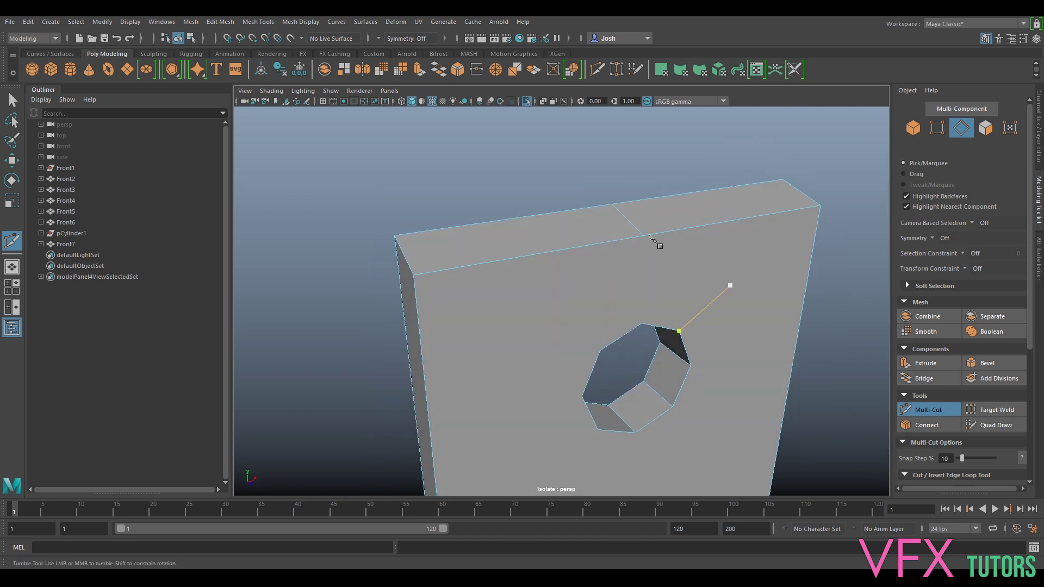
click(642, 236)
click(643, 324)
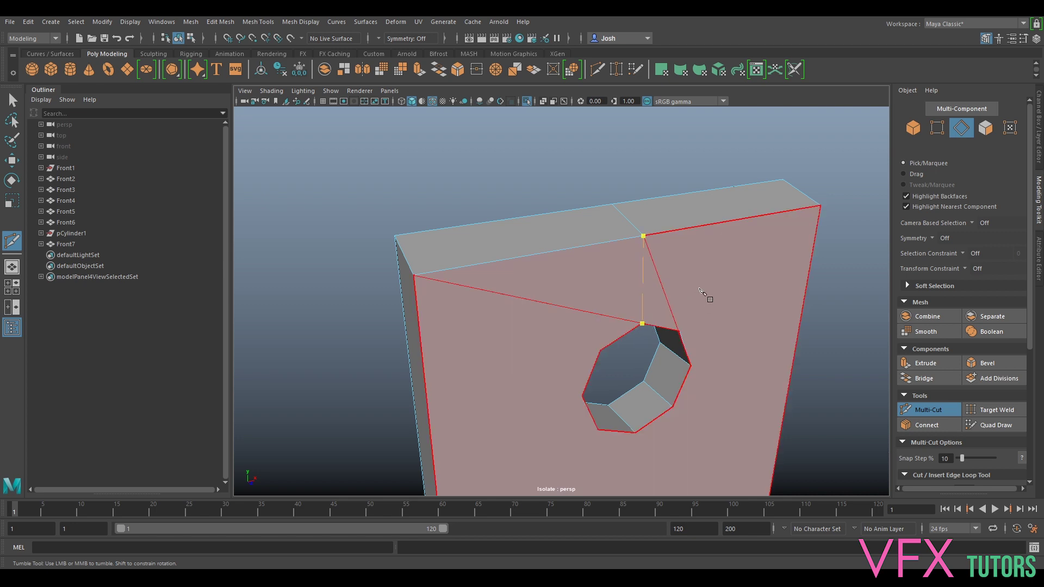
right_click(689, 282)
alt+drag(727, 303, 727, 289)
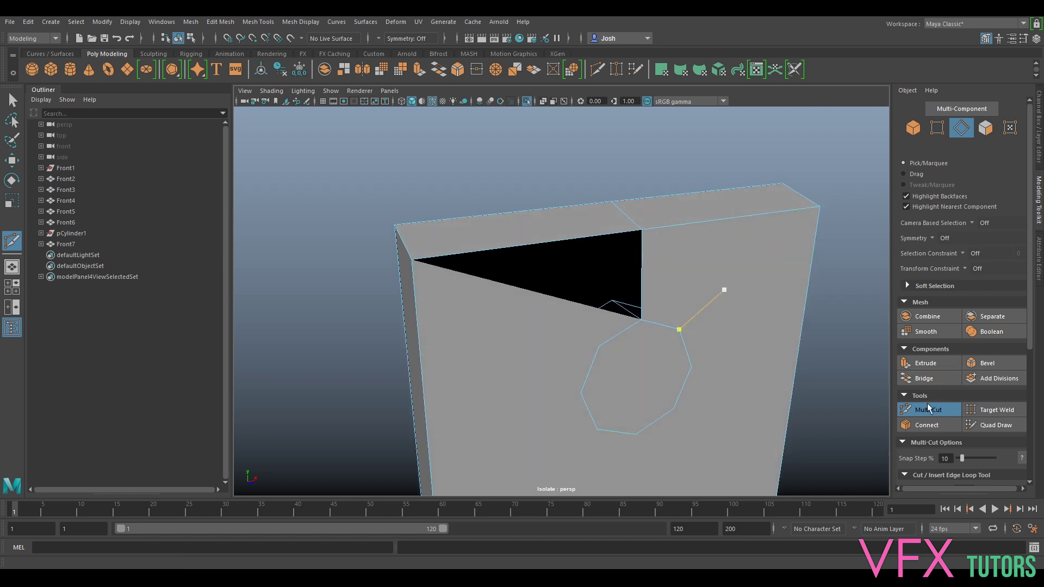
click(928, 410)
key(ctrl+z)
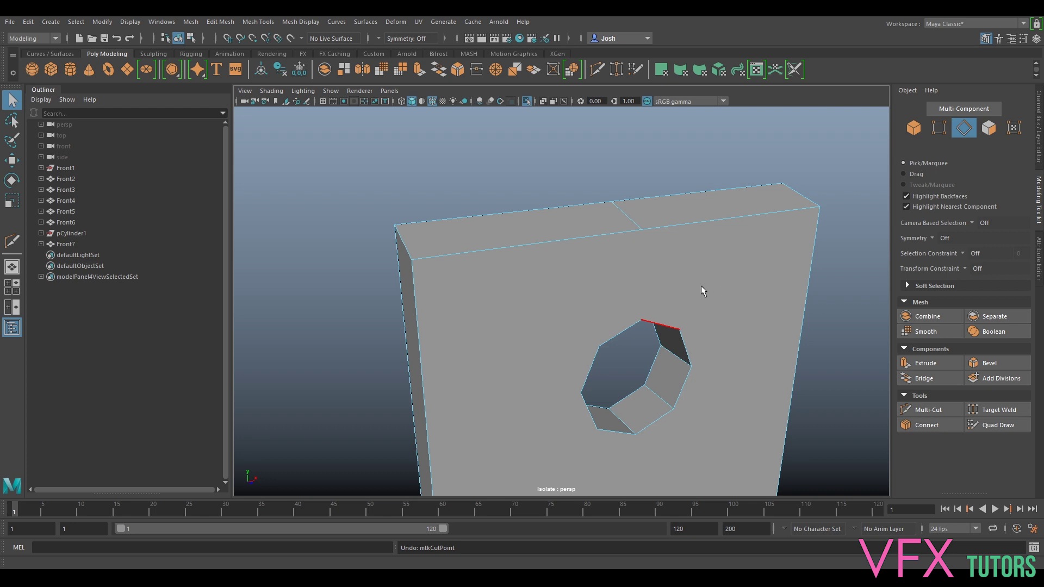
Delete the large front and back faces of the panel, leaving the outer sides and the hole's inner walls
right_drag(734, 284, 794, 251)
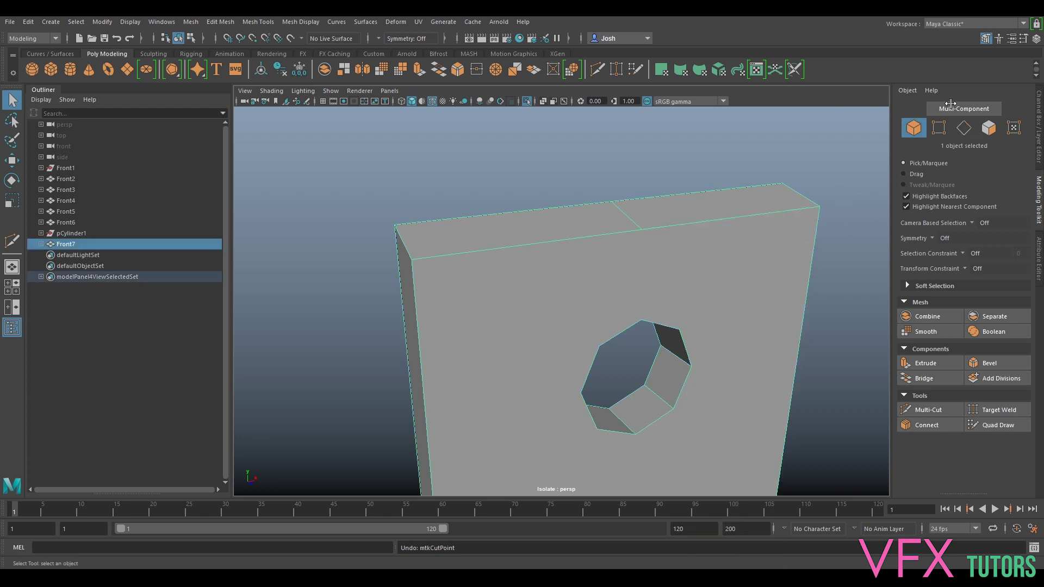
click(988, 128)
right_drag(736, 266, 708, 282)
alt+drag(708, 283, 700, 361)
scroll(636, 353, up, 5)
alt+drag(637, 352, 621, 264)
click(913, 128)
scroll(650, 229, down, 5)
right_click(638, 266)
right_drag(639, 270, 637, 296)
click(633, 246)
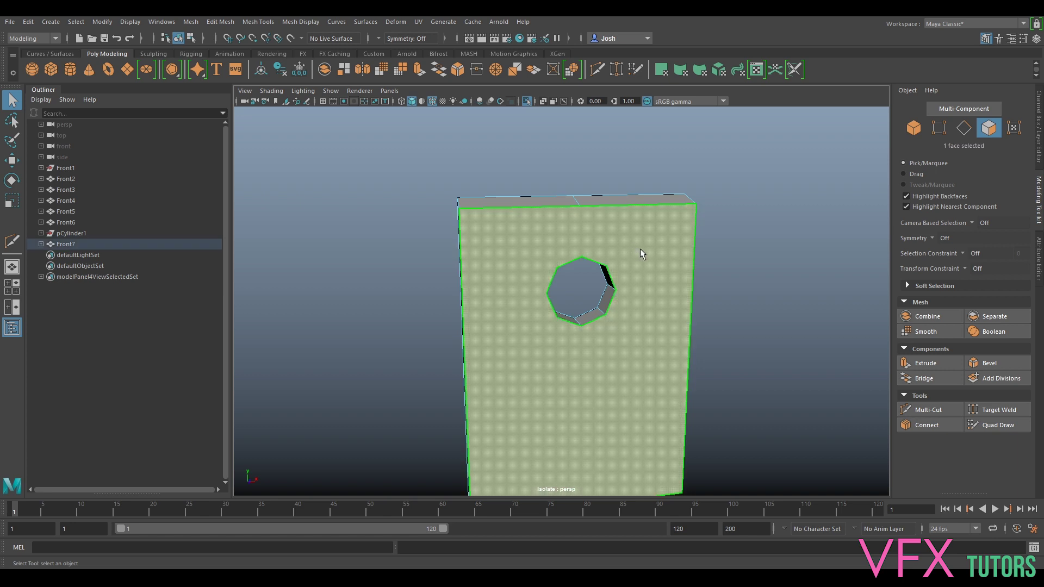
key(Delete)
scroll(622, 249, up, 2)
click(622, 249)
key(Delete)
Extrude the hole's eight front border edges and scale them outward into a flat octagonal ring
right_drag(594, 261, 595, 222)
click(596, 256)
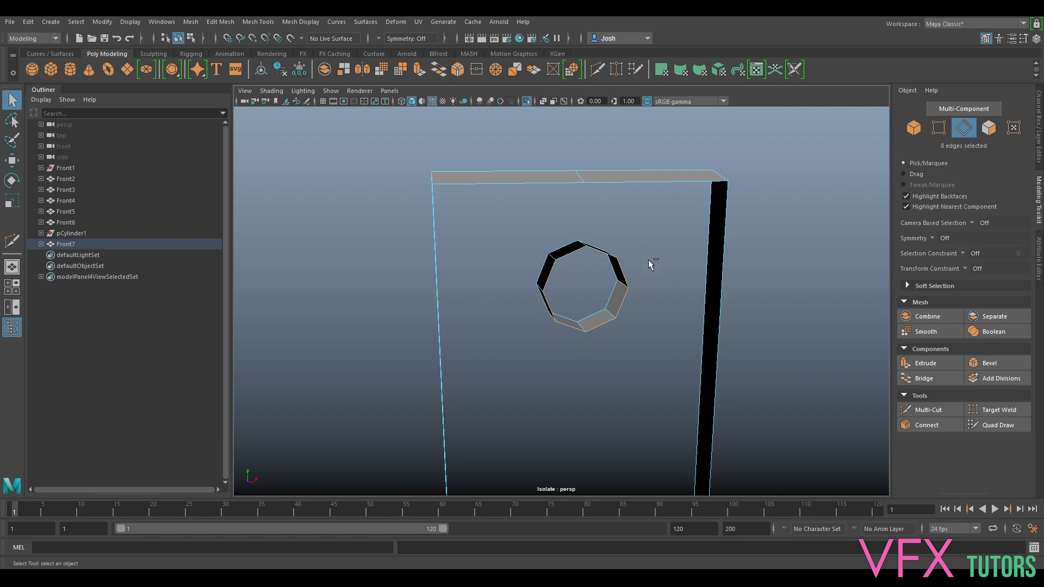
key(ctrl+e)
key(r)
drag(589, 289, 624, 283)
alt+drag(559, 170, 646, 325)
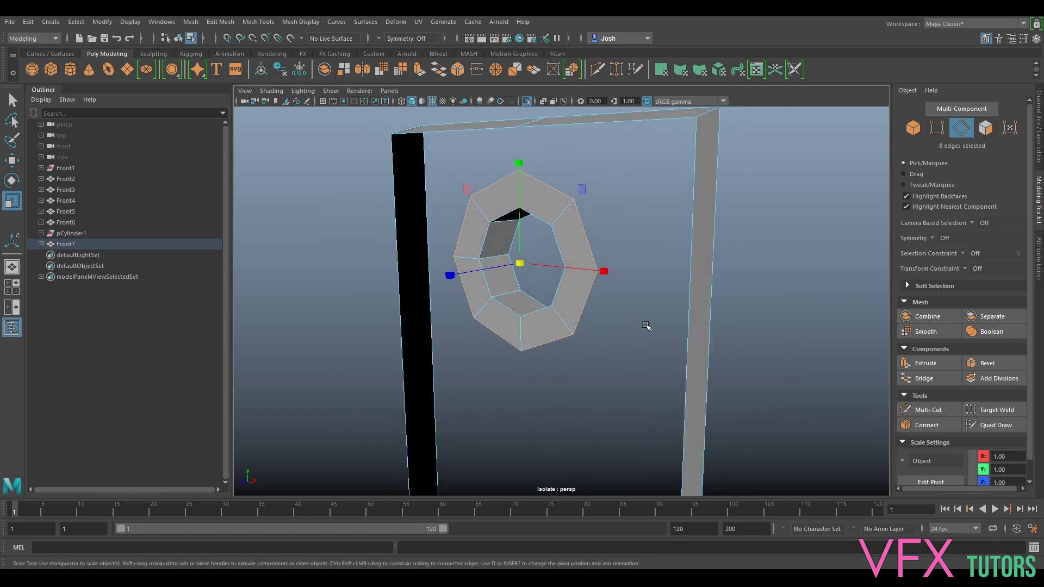
Preview the ring smoothed, turn the preview off, and scale the ring's outer edges slightly larger
key(3)
key(1)
alt+drag(625, 238, 633, 274)
mouse_move(569, 261)
mouse_down()
mouse_move(598, 245)
mouse_move(577, 261)
mouse_up()
scroll(573, 263, down, 3)
scroll(577, 261, up, 4)
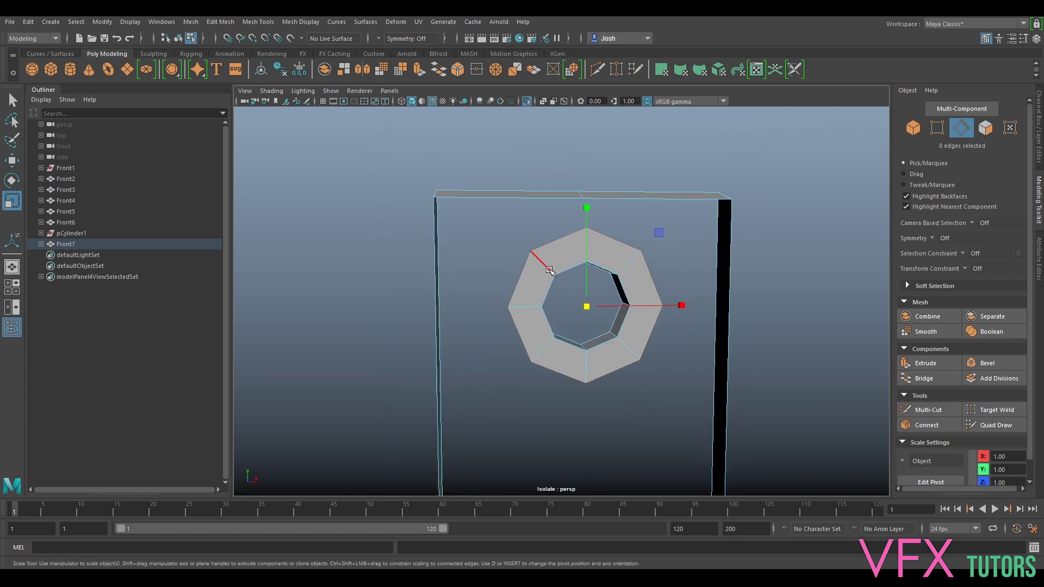
alt+drag(548, 271, 549, 271)
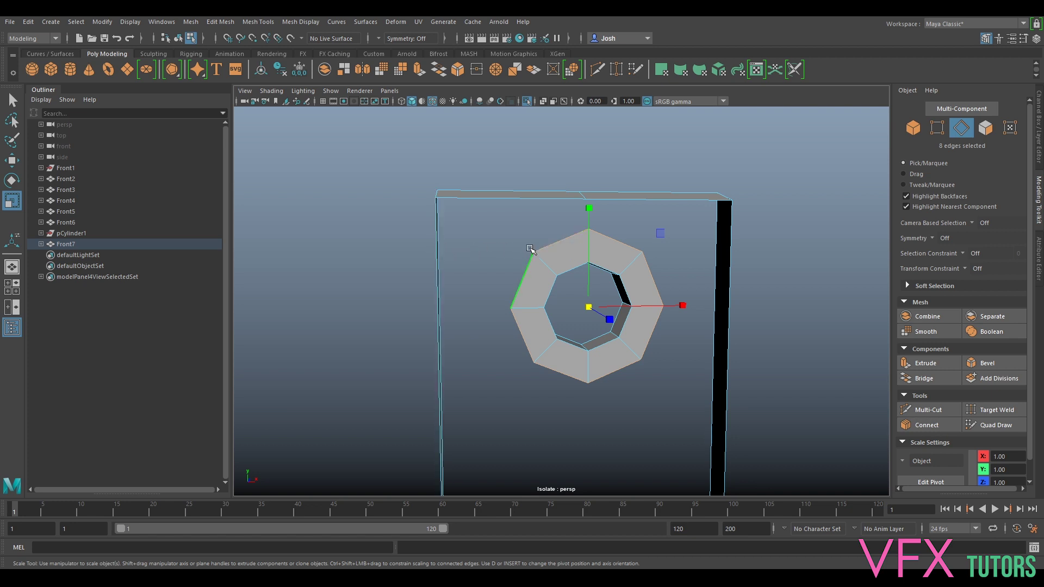
drag(589, 307, 589, 306)
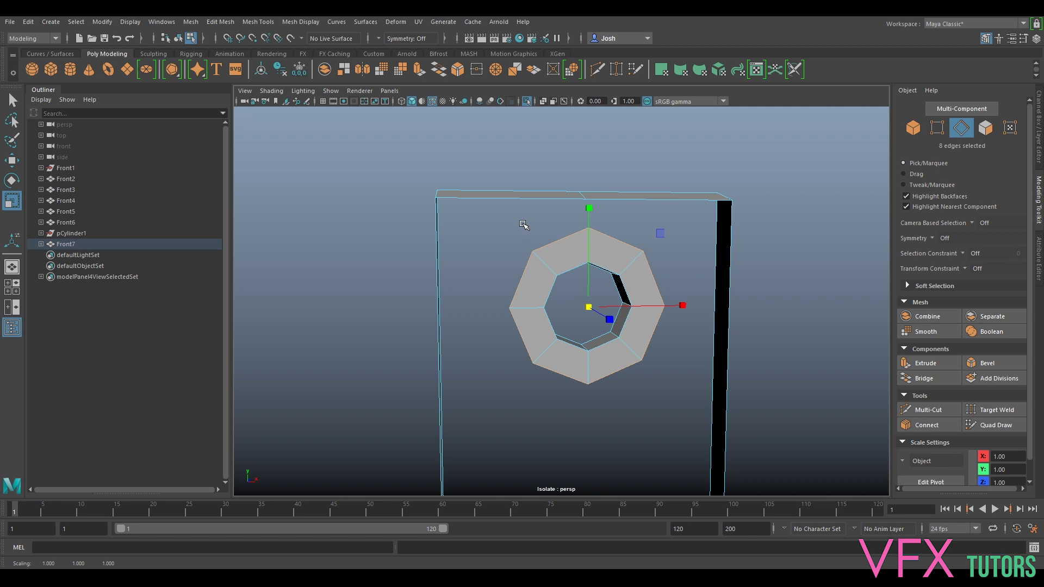
alt+drag(522, 270, 564, 266)
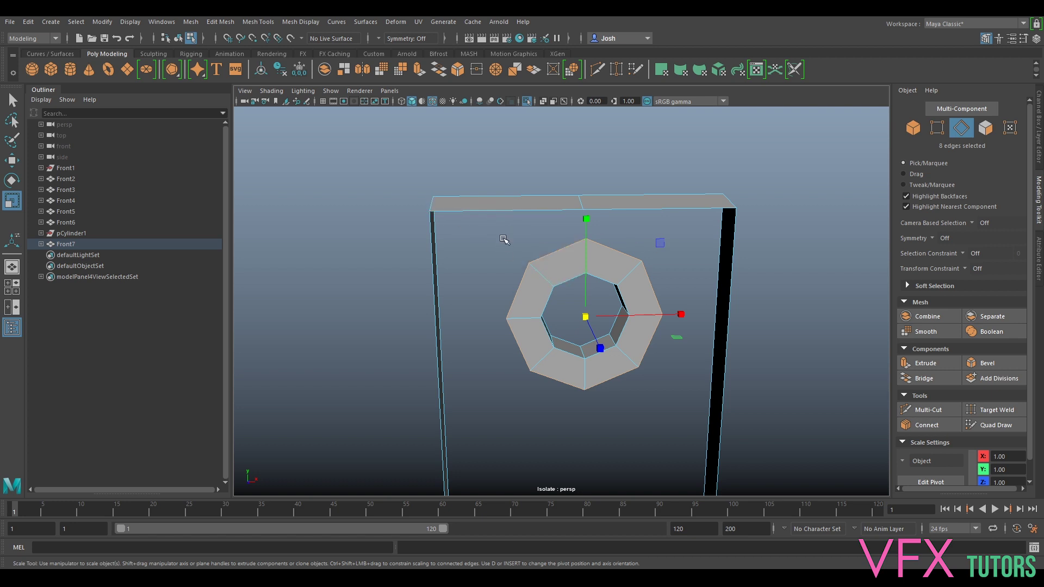
Use Multi-Cut to add an edge across both side thicknesses of the panel at the hole's mid-height
alt+drag(535, 299, 583, 284)
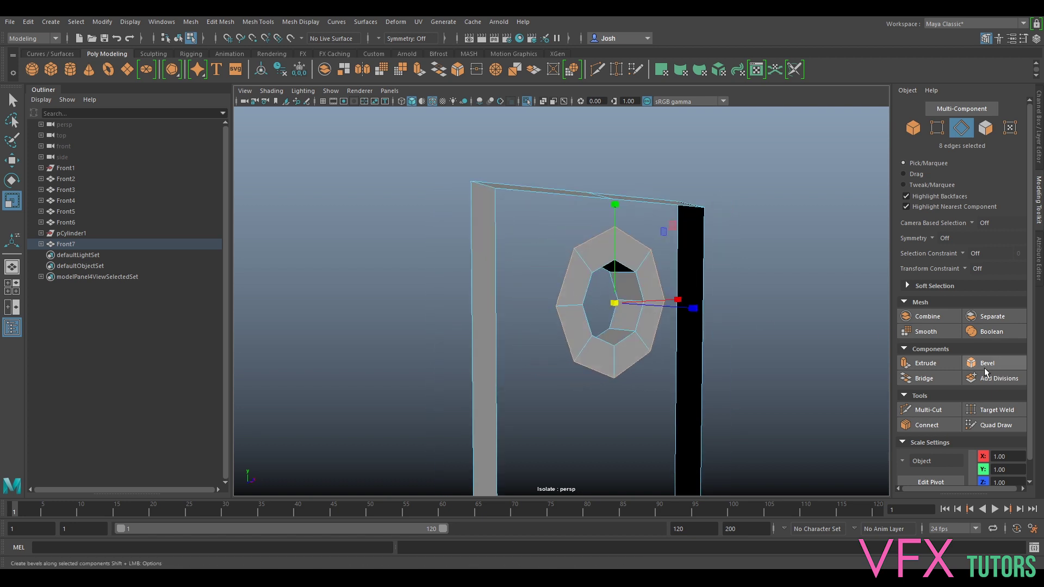
click(927, 410)
click(472, 302)
click(495, 310)
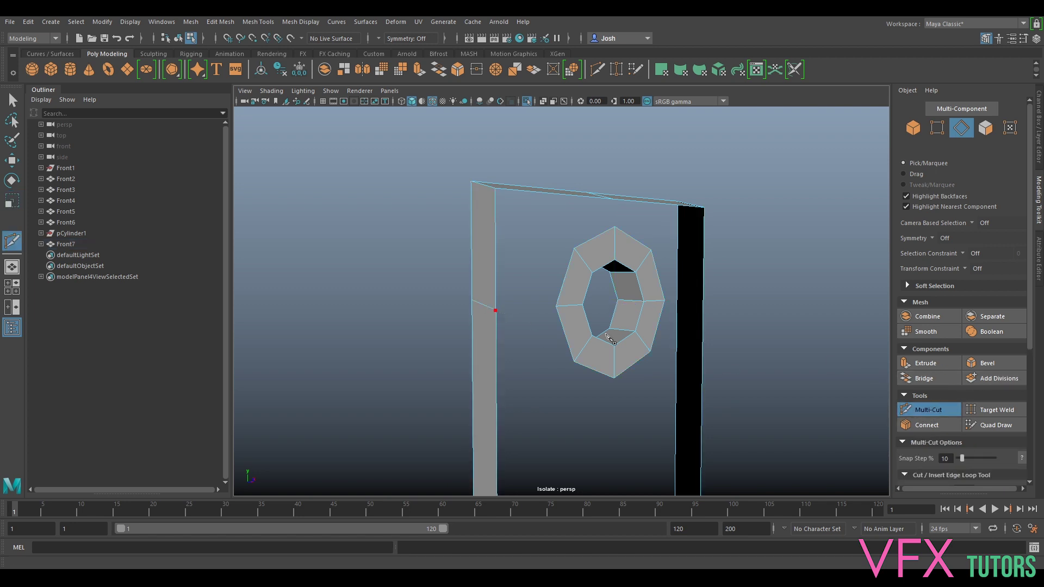
click(677, 298)
alt+drag(846, 373, 624, 313)
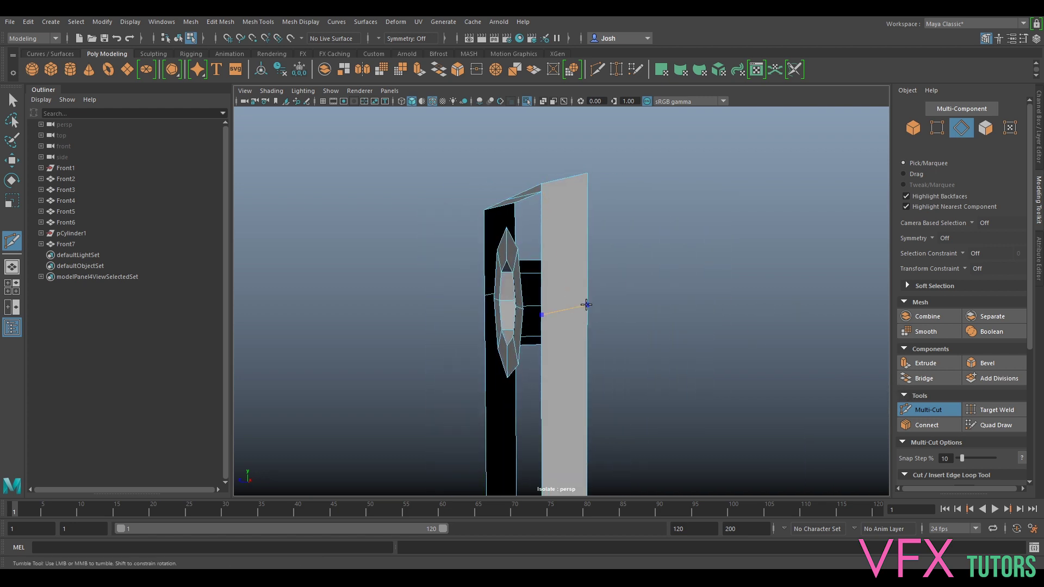
click(920, 409)
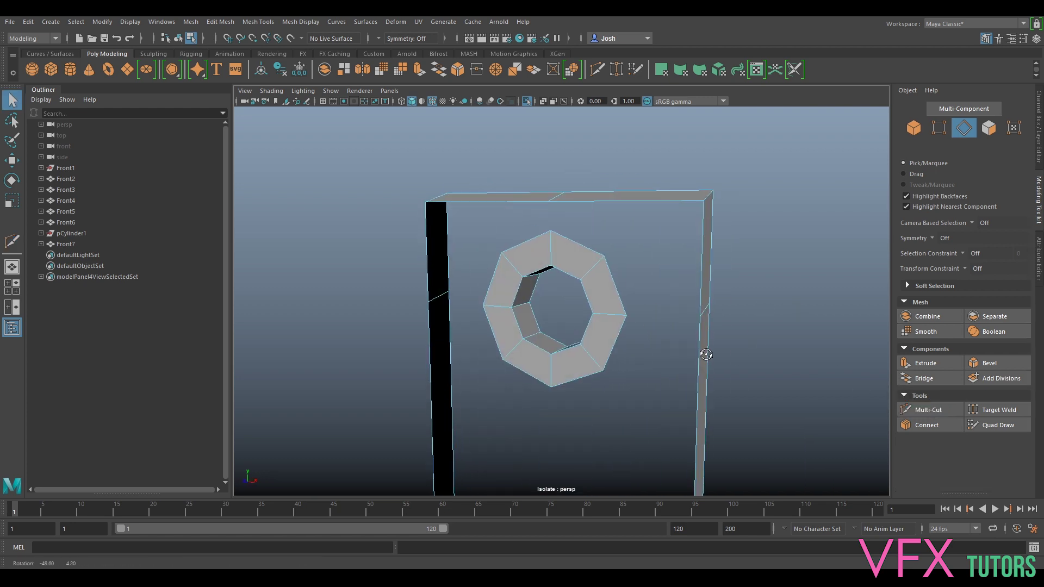
Flatten the four new side vertices in Y and snap them to the hole's middle vertices at about 4.585 in Y
click(937, 127)
drag(785, 239, 691, 360)
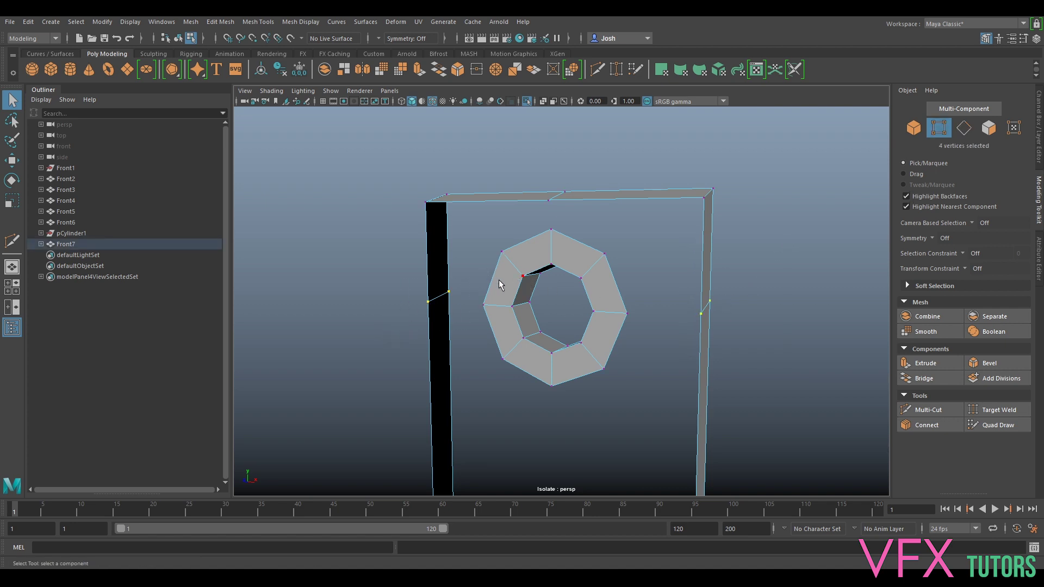
key(r)
drag(560, 204, 564, 500)
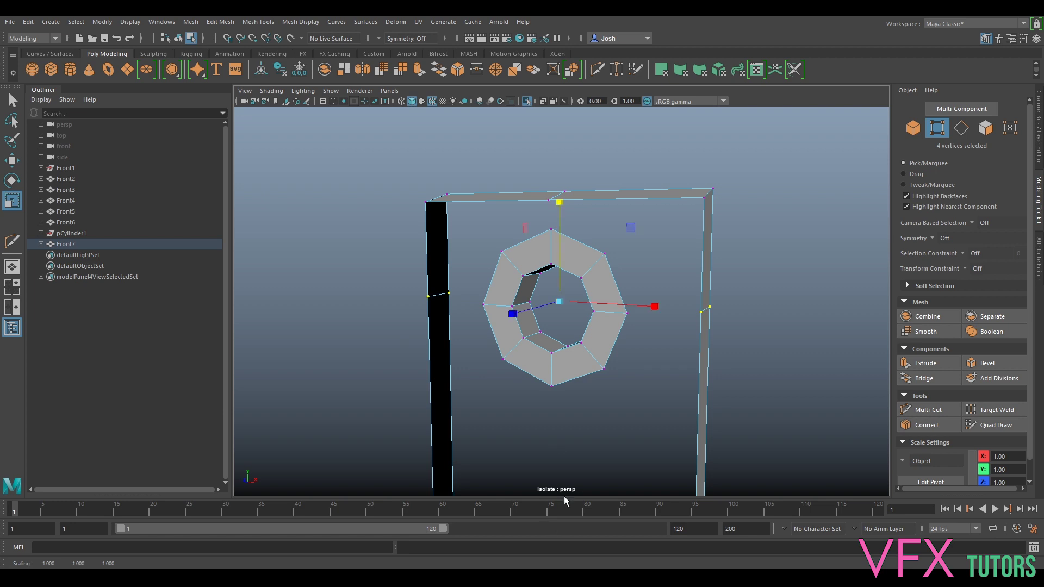
alt+drag(655, 348, 694, 345)
key(w)
key(v)
drag(577, 220, 660, 313)
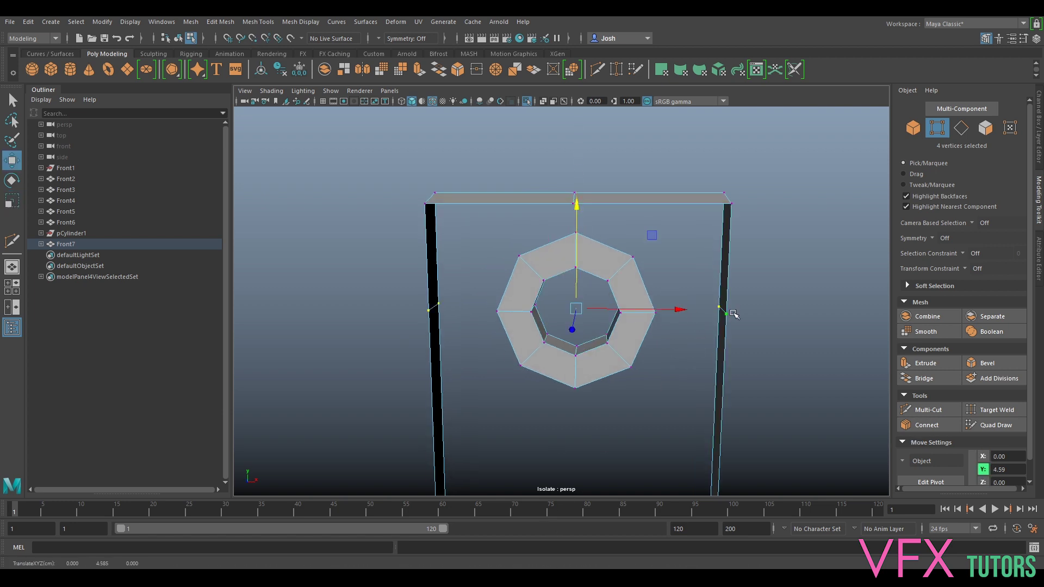
Bridge the ring's outer edge right of the hole, just above mid-height, to the upper edge of the panel's right side
alt+drag(730, 265, 709, 261)
right_drag(615, 271, 613, 239)
click(638, 290)
shift+click(732, 268)
click(923, 378)
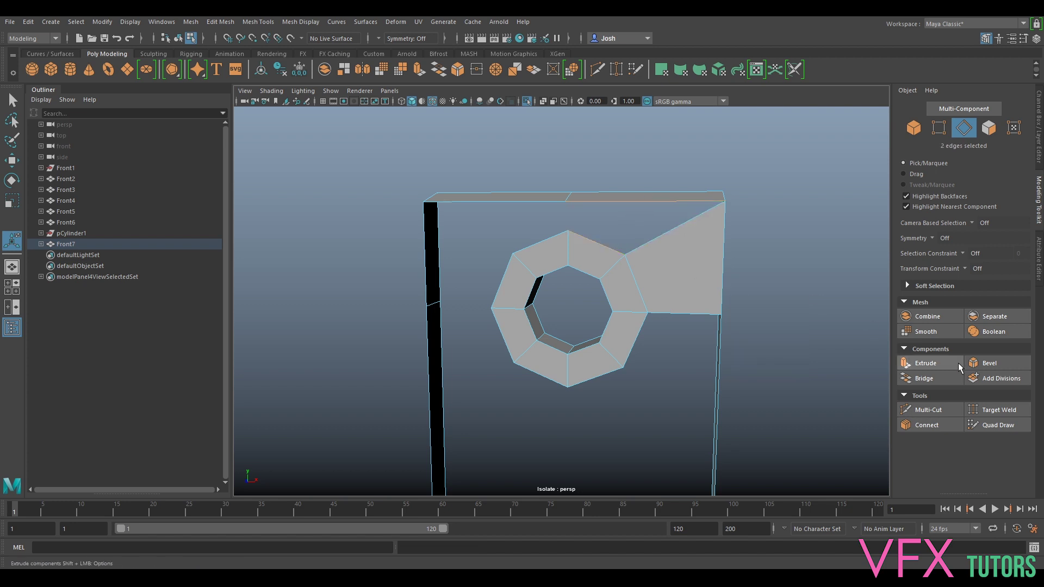
Bridge the ring's two top outer edges to the right and left halves of the panel's top edge
key(g)
click(541, 241)
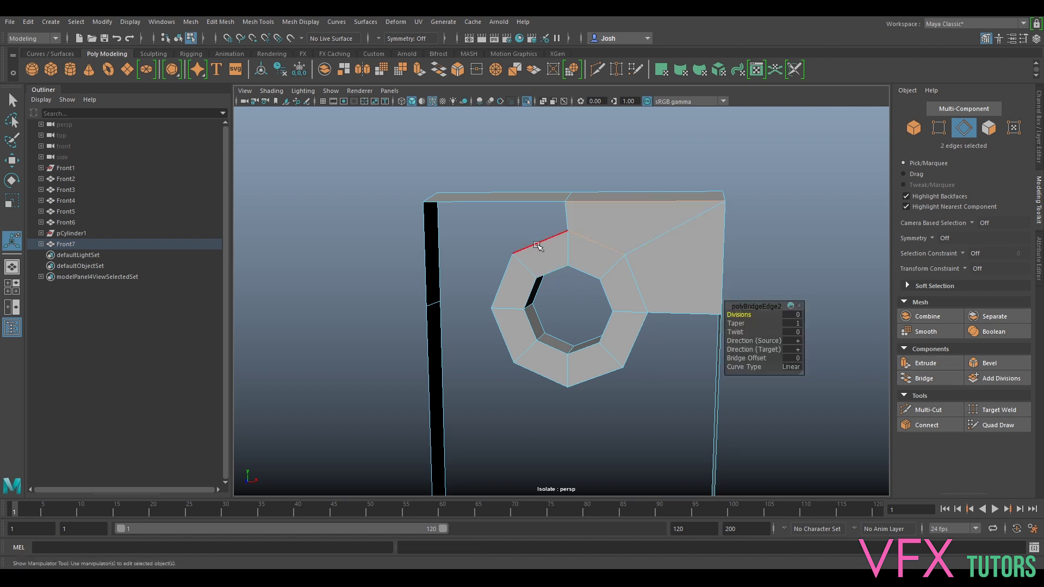
shift+click(503, 201)
key(g)
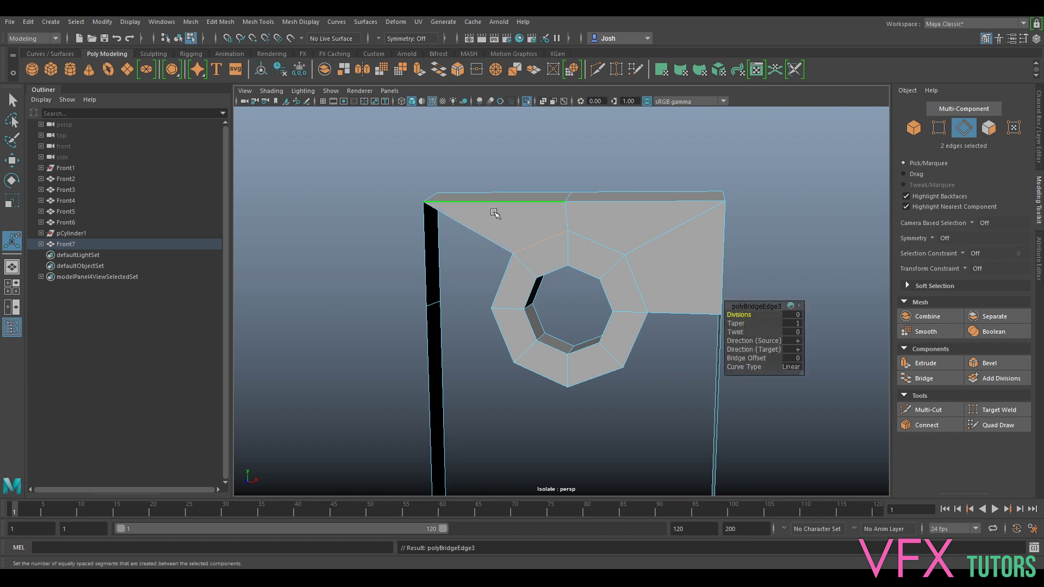
Bridge the ring's outer edge left of the hole, just above mid-height, to the upper edge of the panel's left side
click(503, 276)
shift+click(425, 272)
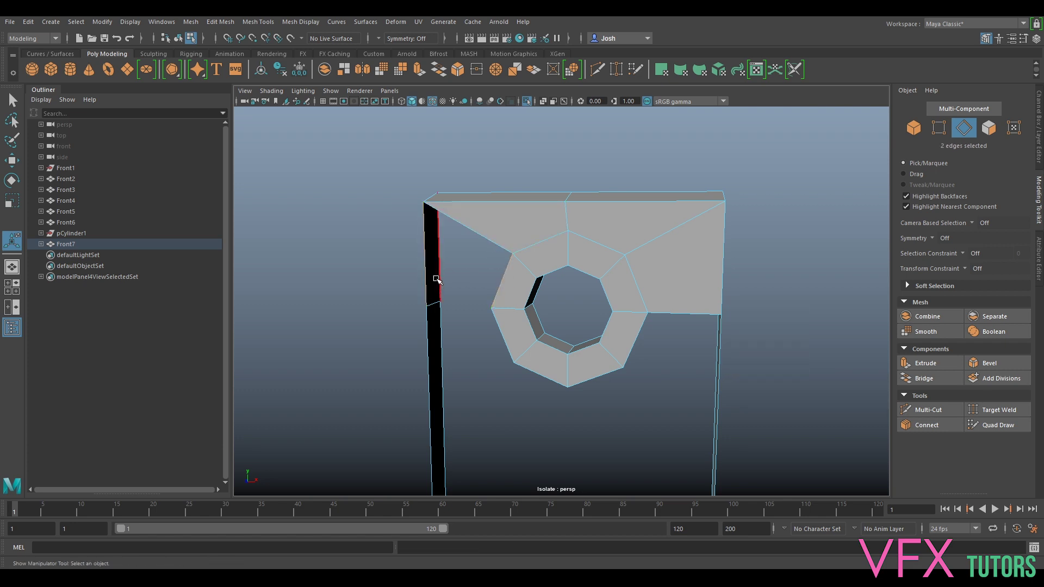
key(g)
alt+drag(433, 273, 576, 363)
scroll(588, 338, up, 3)
alt+drag(565, 216, 590, 224)
mouse_move(684, 270)
alt+mouse_down()
mouse_move(667, 247)
mouse_move(670, 267)
alt+mouse_up()
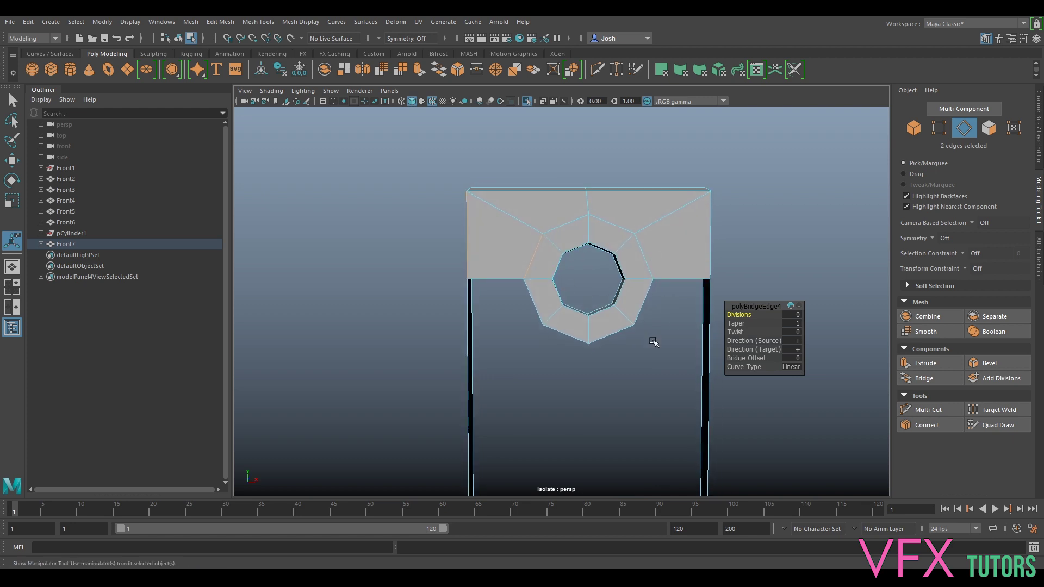
Try to bridge the ring's outer edge just below mid-height to the long lower edge of the panel's left side
alt+middle_drag(588, 311, 604, 273)
click(535, 258)
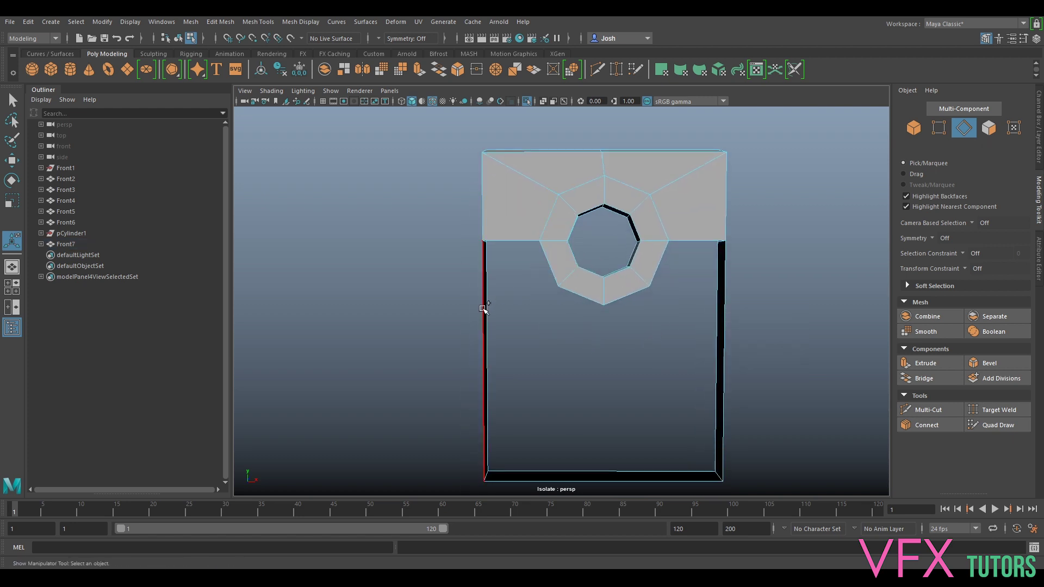
click(483, 309)
key(g)
key(ctrl+z)
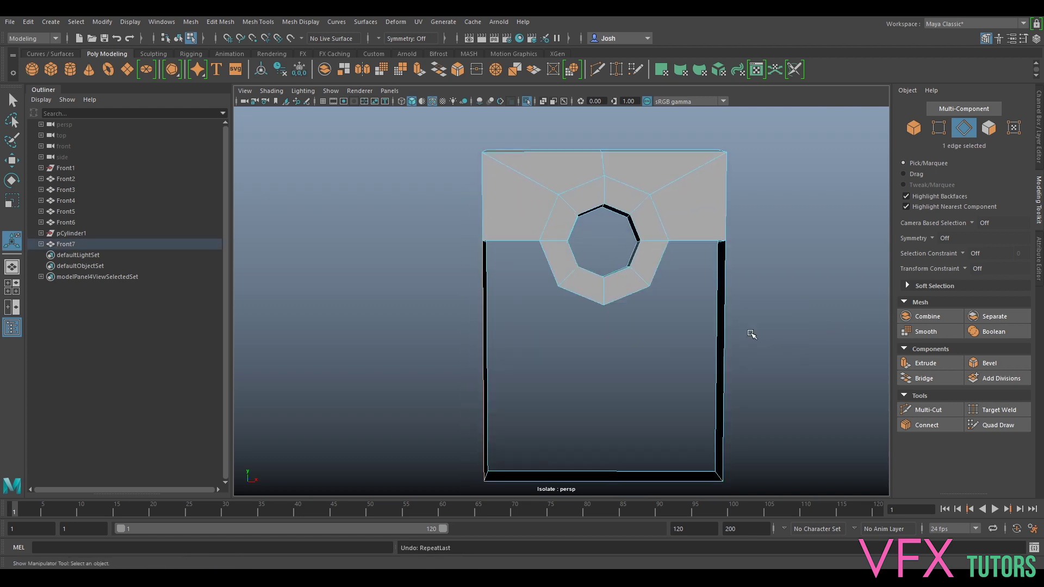
alt+drag(573, 345, 483, 348)
shift+click(480, 343)
key(g)
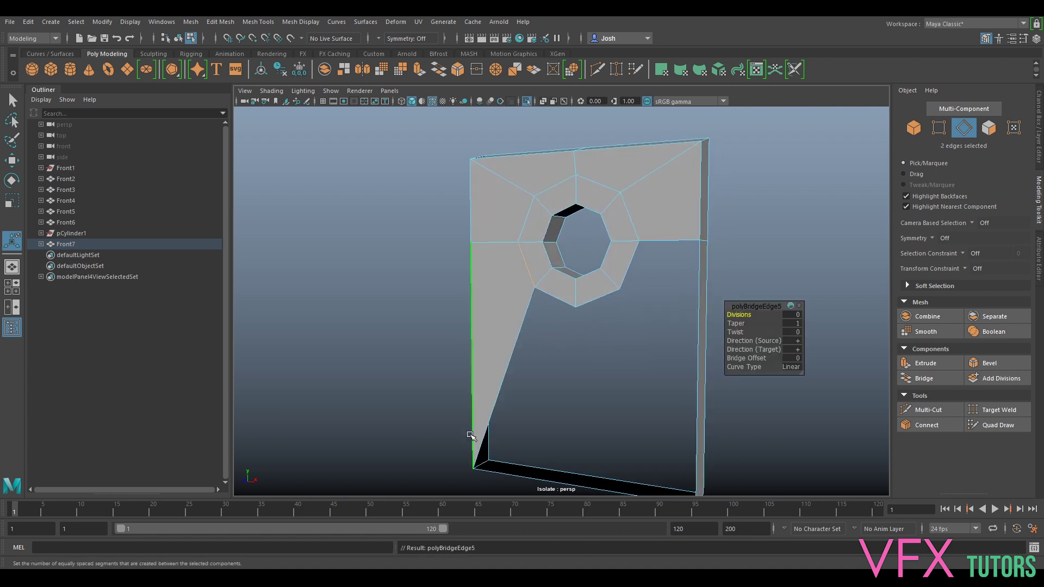
alt+drag(555, 334, 599, 328)
key(ctrl+z)
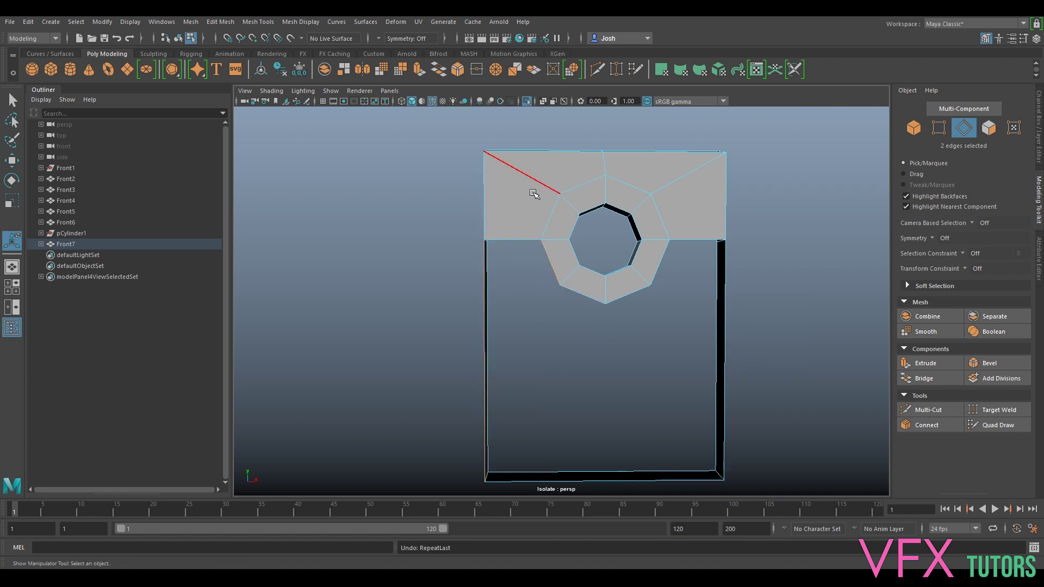
Delete the diagonal edge running from the ring to the panel's upper-left corner
alt+drag(538, 174, 569, 210)
scroll(560, 205, up, 5)
alt+middle_drag(546, 182, 574, 297)
alt+drag(574, 297, 570, 253)
key(Delete)
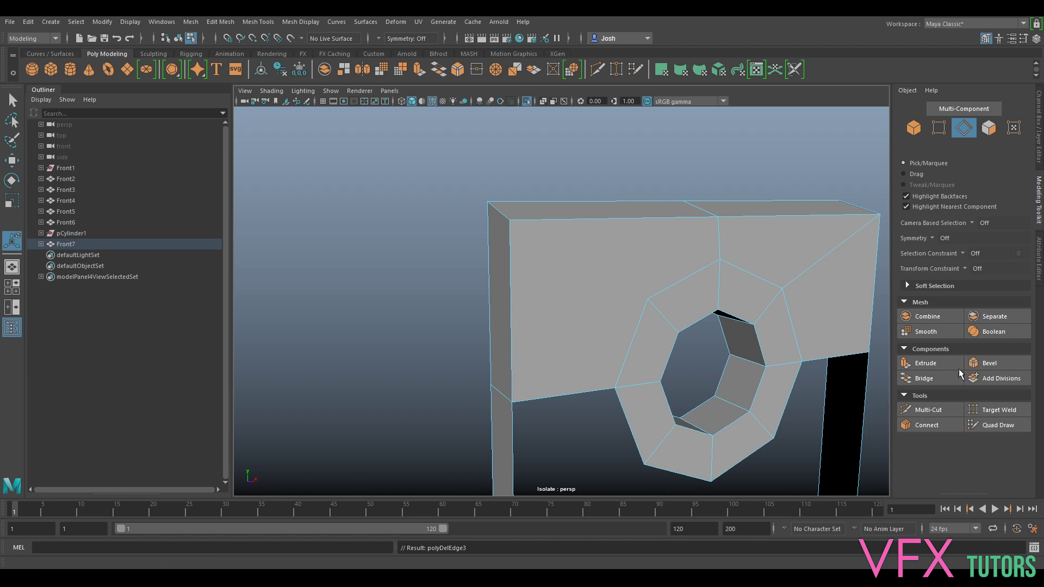
Use Multi-Cut to split the left side and top thicknesses and connect both cuts to the ring's upper-left outer vertex
click(928, 409)
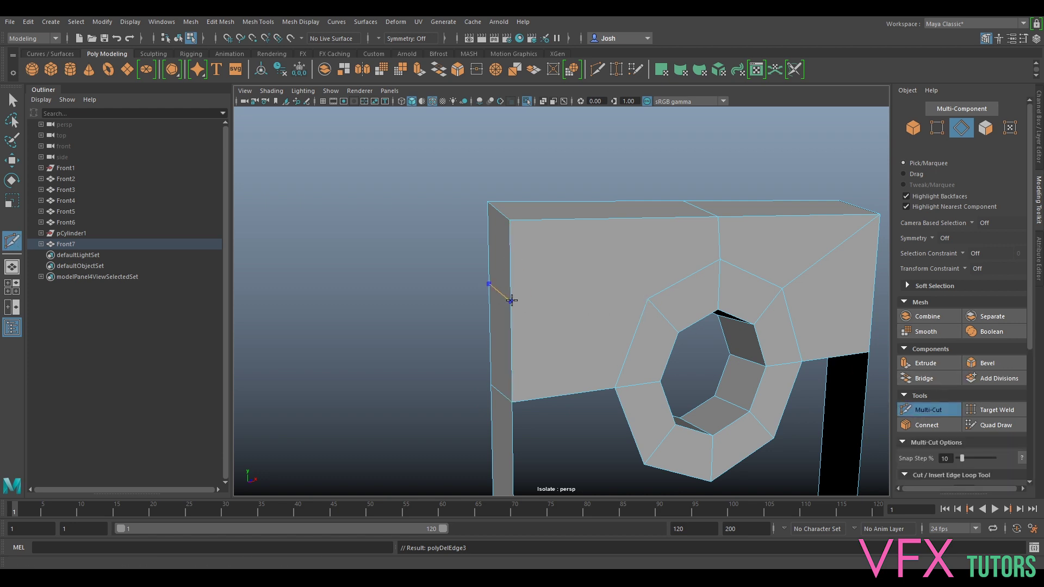
alt+drag(512, 302, 492, 291)
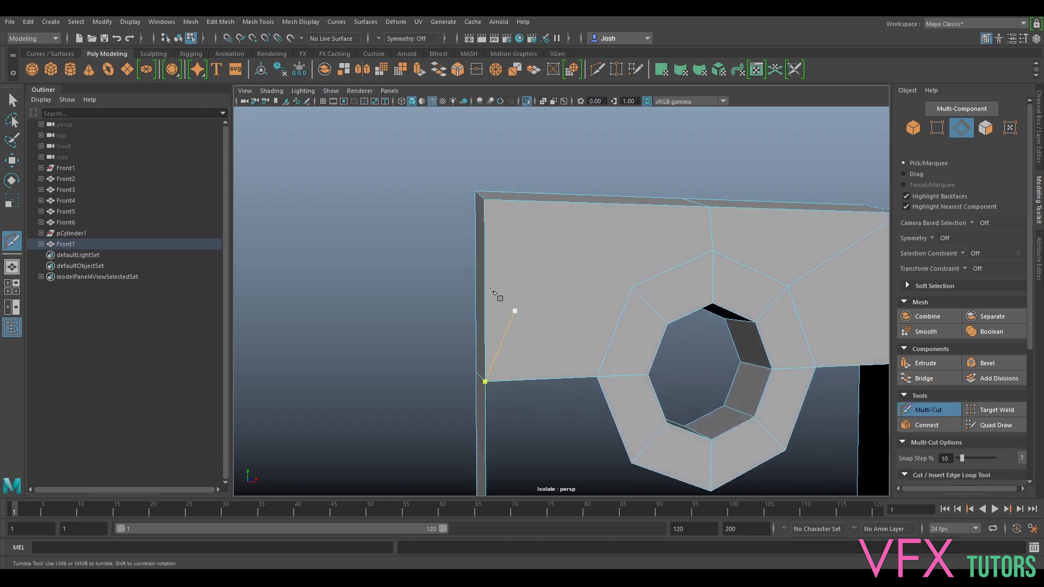
click(631, 286)
alt+drag(621, 230, 588, 217)
click(581, 201)
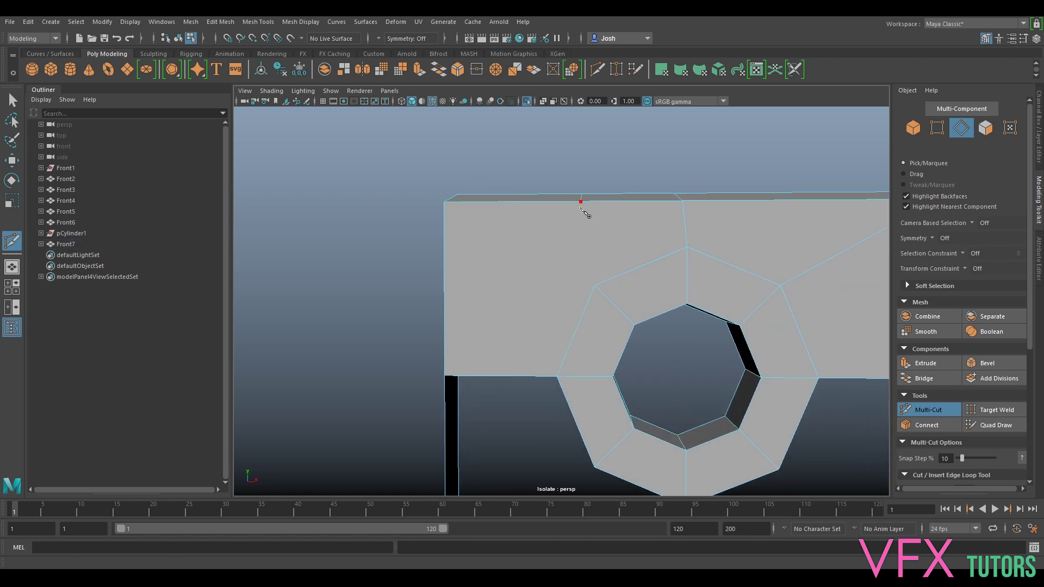
click(594, 286)
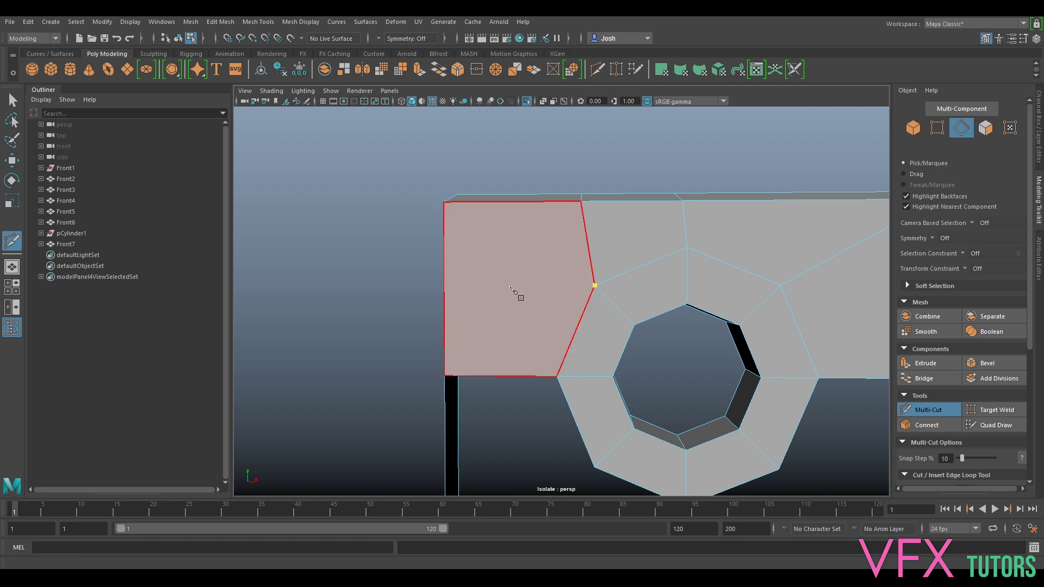
click(445, 284)
right_click(458, 284)
Delete the diagonal edge running from the ring to the panel's upper-right corner
alt+right_drag(688, 267, 606, 279)
alt+drag(605, 278, 670, 283)
alt+middle_drag(752, 286, 674, 294)
alt+drag(674, 269, 661, 280)
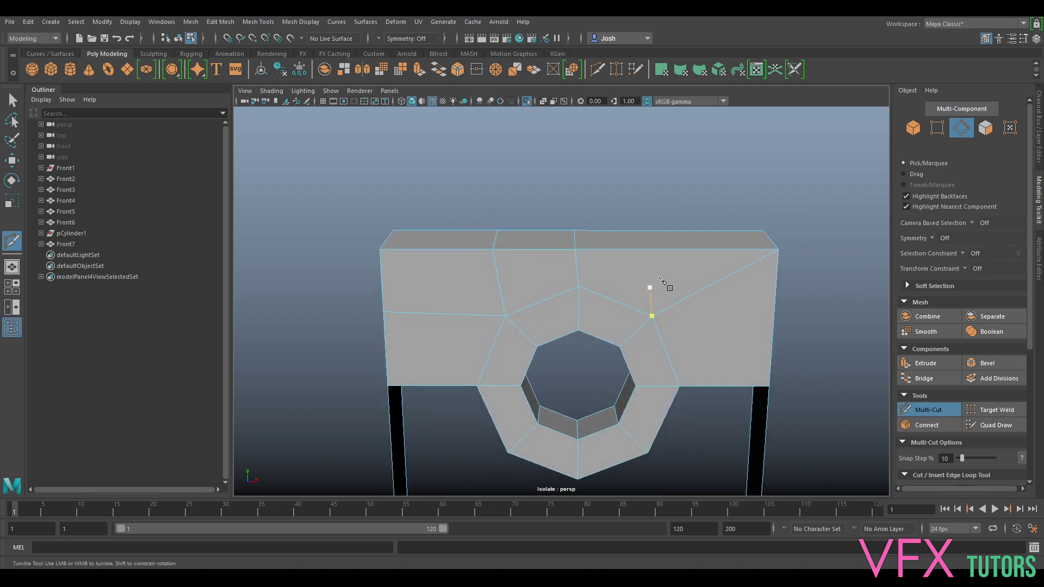
key(Escape)
click(917, 411)
click(729, 279)
key(ctrl+Delete)
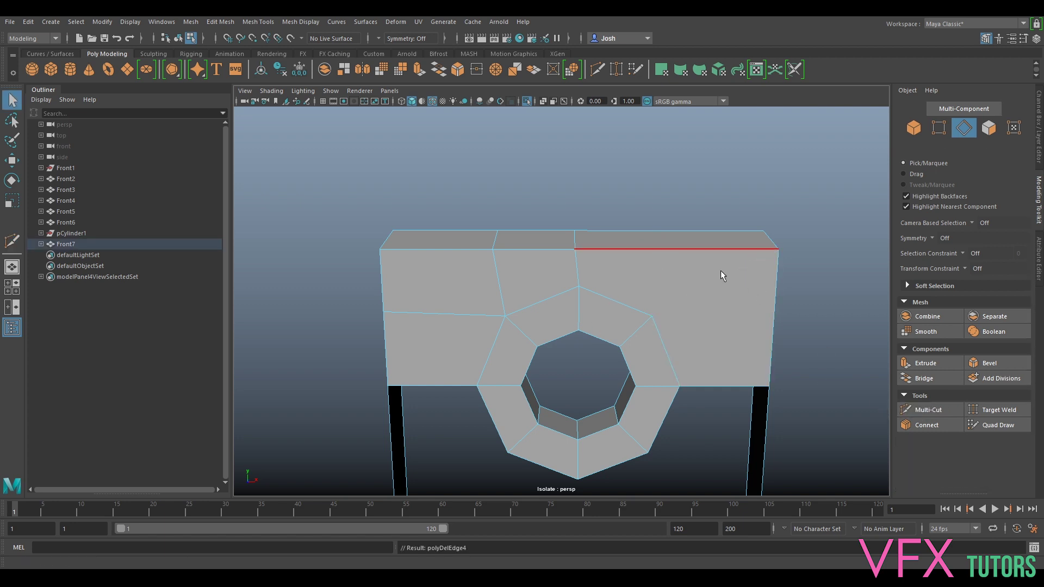
Use Multi-Cut to split the top and right side thicknesses and connect both cuts to the ring's upper-right outer vertex
click(928, 410)
click(666, 231)
mouse_move(772, 313)
alt+mouse_down()
mouse_move(785, 310)
mouse_move(779, 303)
alt+mouse_up()
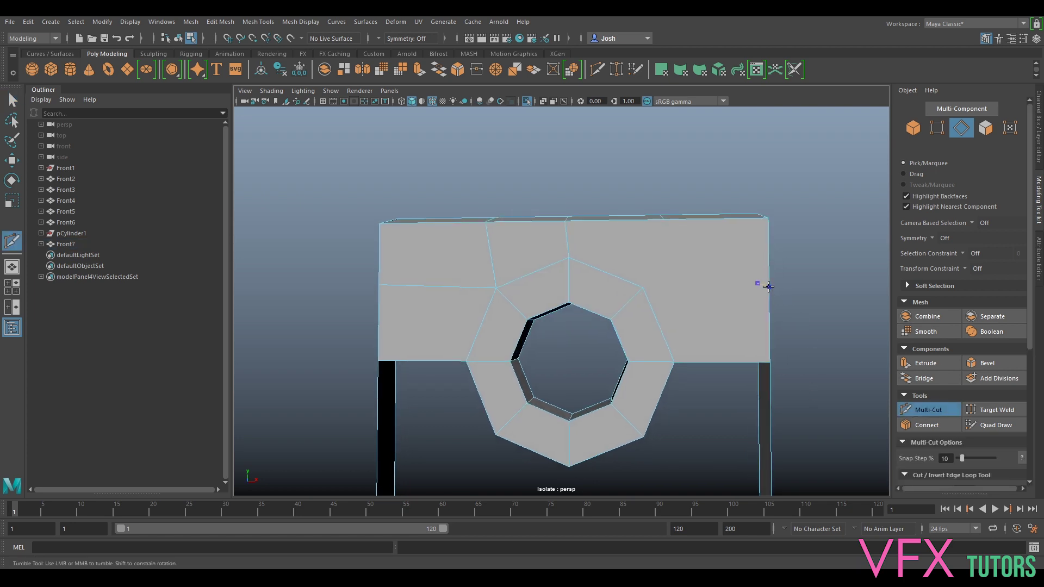
click(664, 220)
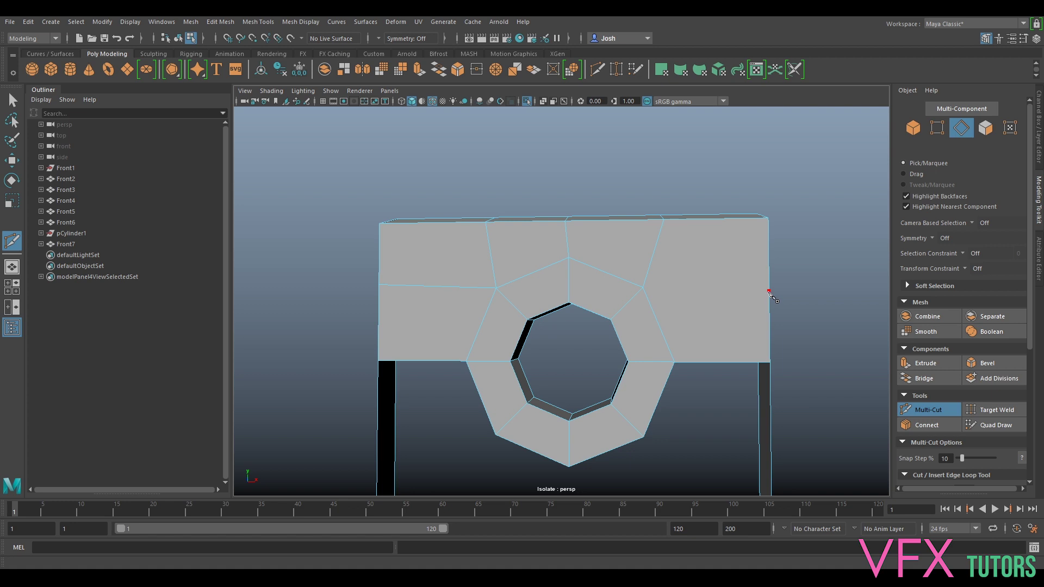
alt+drag(794, 273, 731, 297)
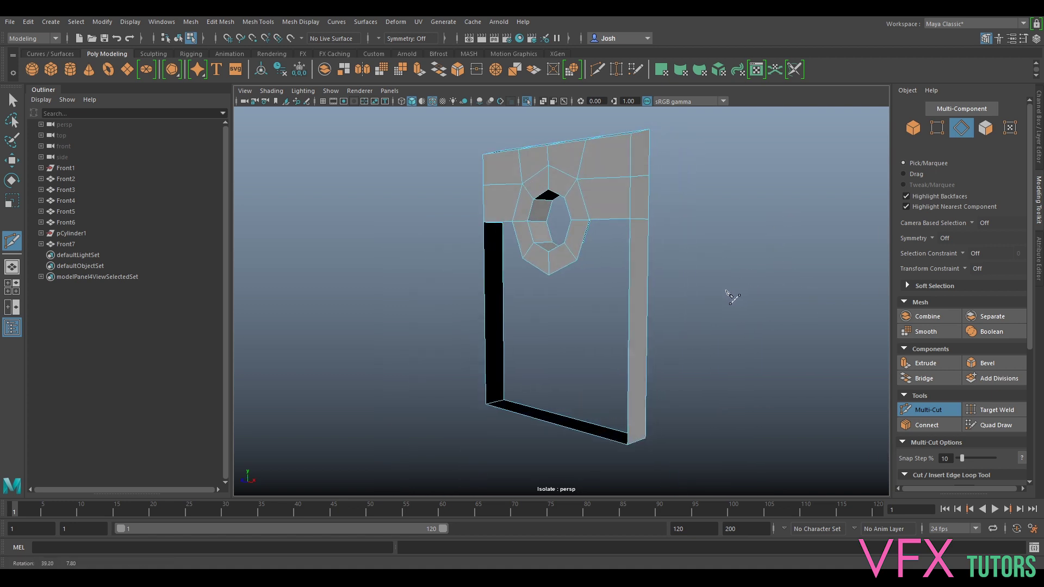
Use Multi-Cut to add edges across both side thicknesses level with the ring's lower vertices and across the middle of the bottom thickness
scroll(685, 280, up, 3)
click(651, 256)
key(Return)
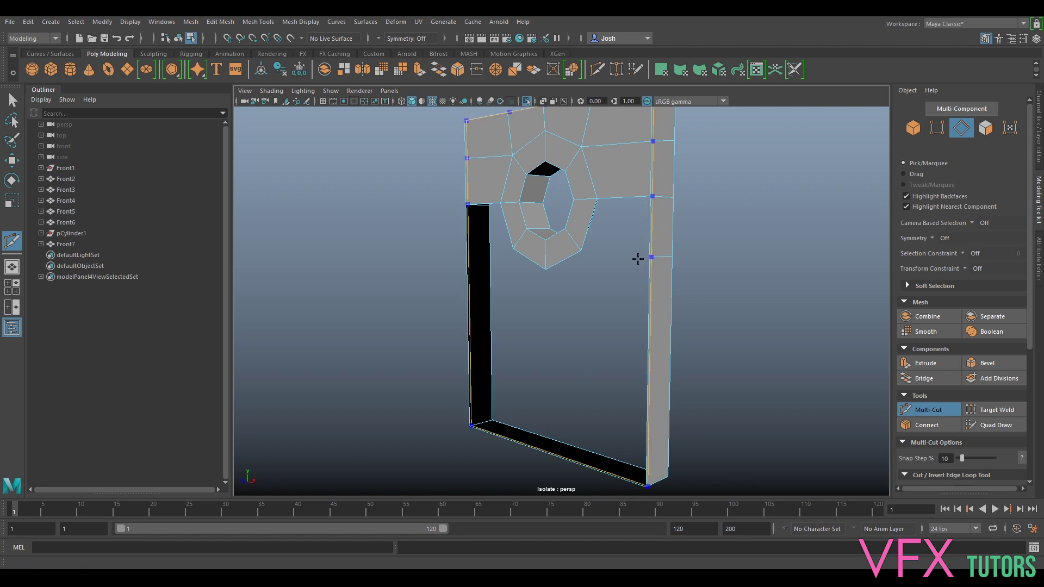
alt+drag(503, 302, 608, 310)
click(618, 446)
click(937, 406)
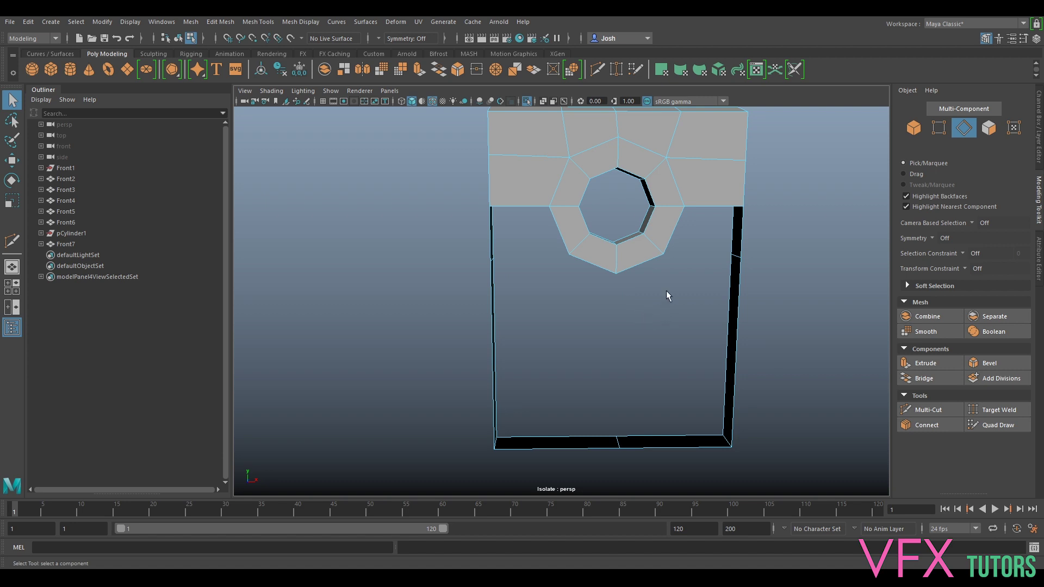
Bridge the ring's outer edges just below mid-height to the short edges on the panel's right and left sides
click(689, 225)
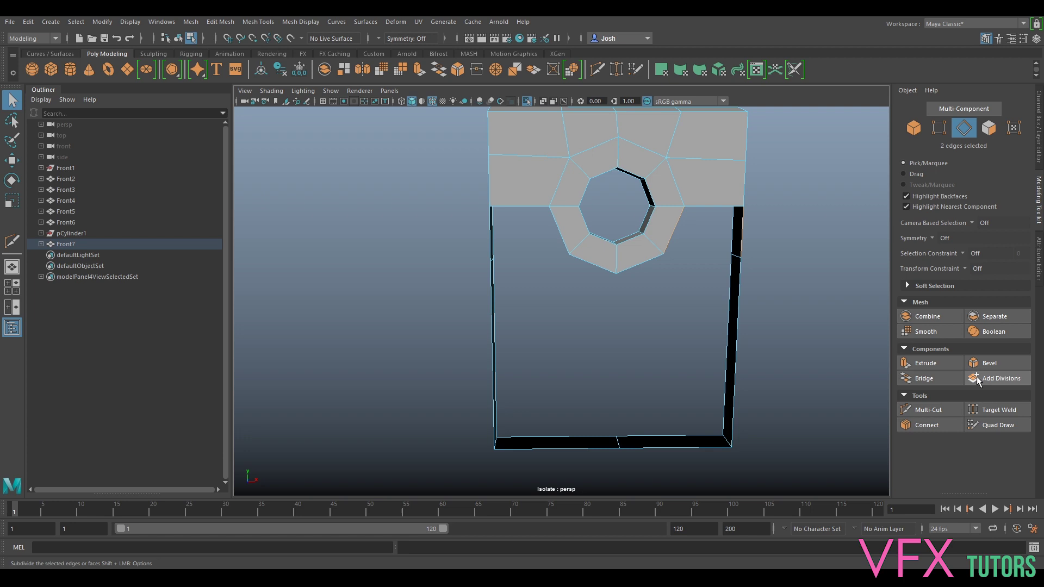
click(924, 378)
shift+click(493, 243)
key(g)
alt+drag(626, 277, 588, 283)
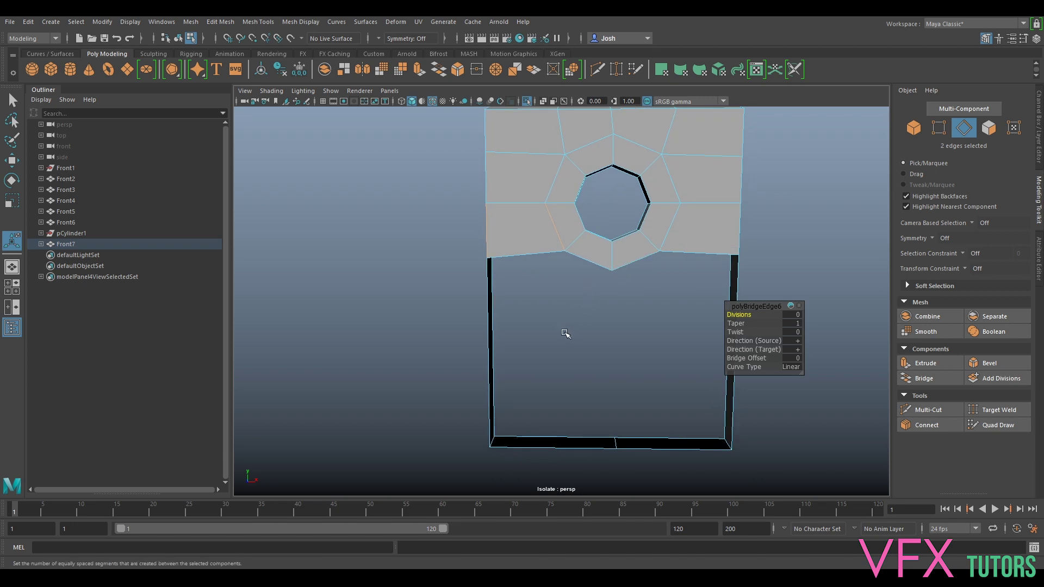
Fill the open lower part of the front face and cut a vertical edge from the ring's bottom vertex to the bottom edge's midpoint
double_click(488, 344)
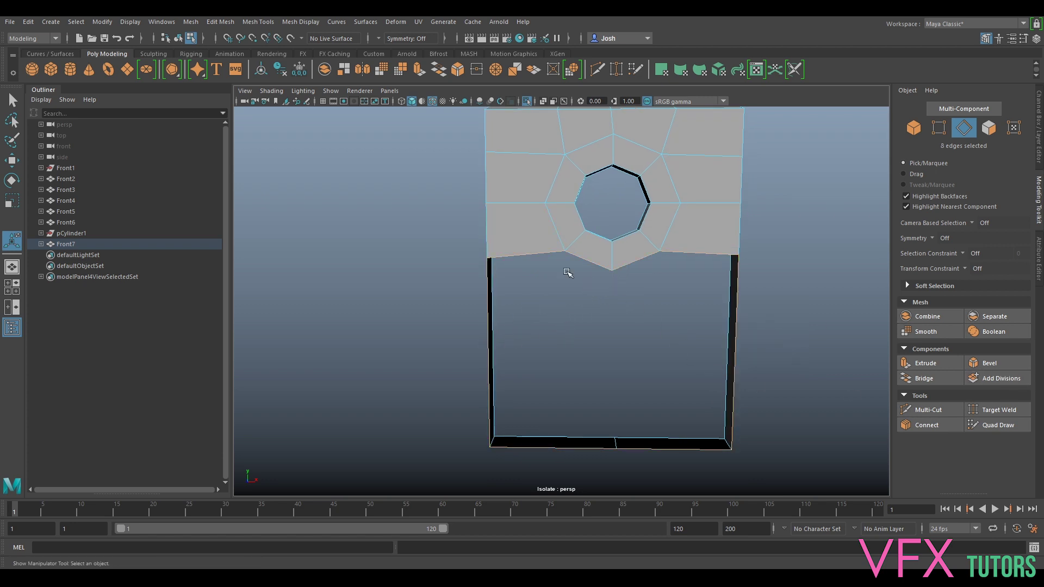
shift+right_drag(487, 311, 485, 452)
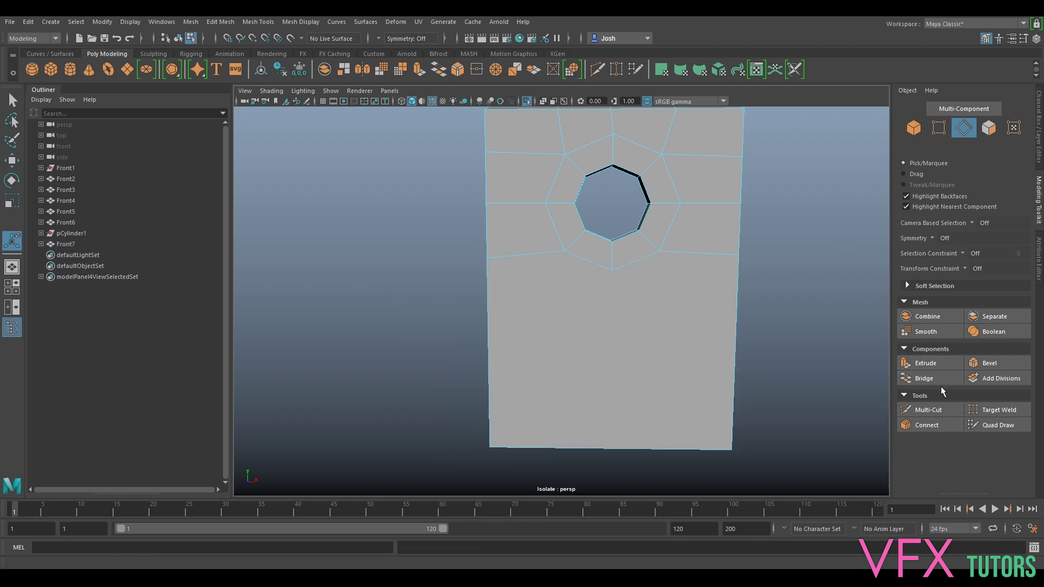
click(928, 409)
click(660, 251)
click(610, 279)
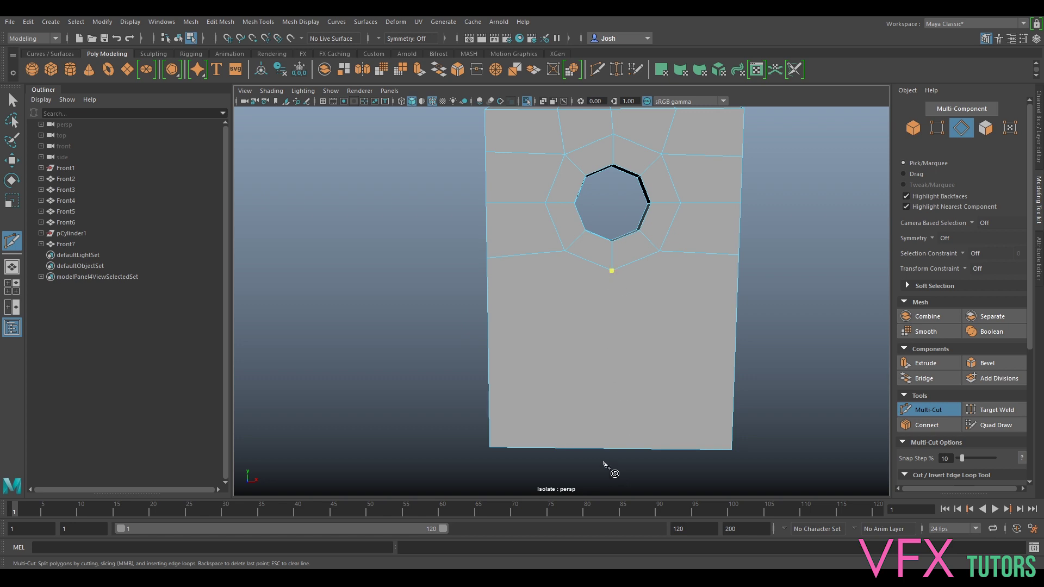
click(616, 448)
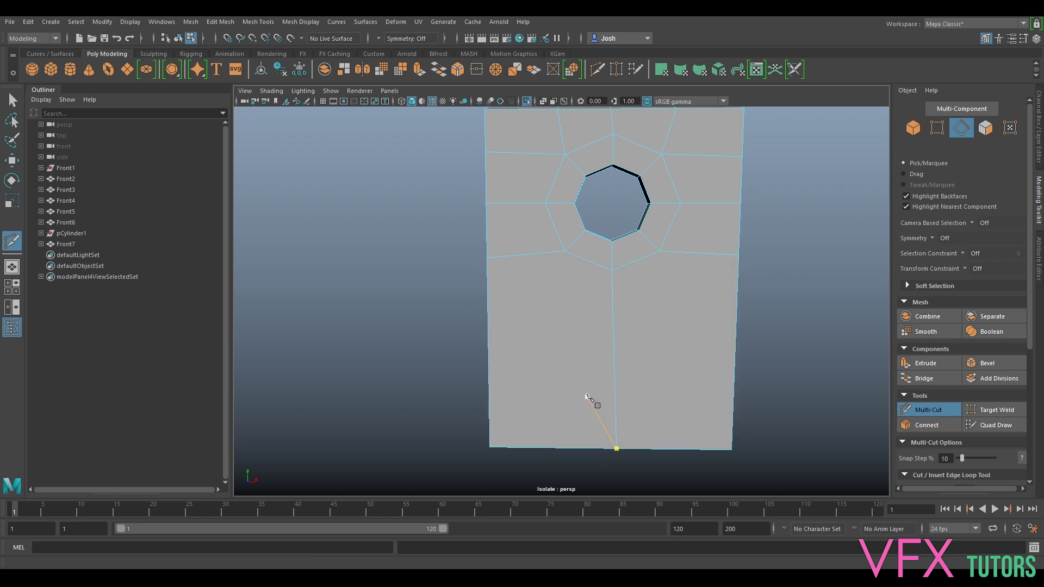
Use Multi-Cut to split the left side thickness below the ring and connect the cut to the ring's bottom outer vertex
mouse_move(611, 295)
alt+mouse_down()
mouse_move(625, 279)
mouse_move(611, 289)
alt+mouse_up()
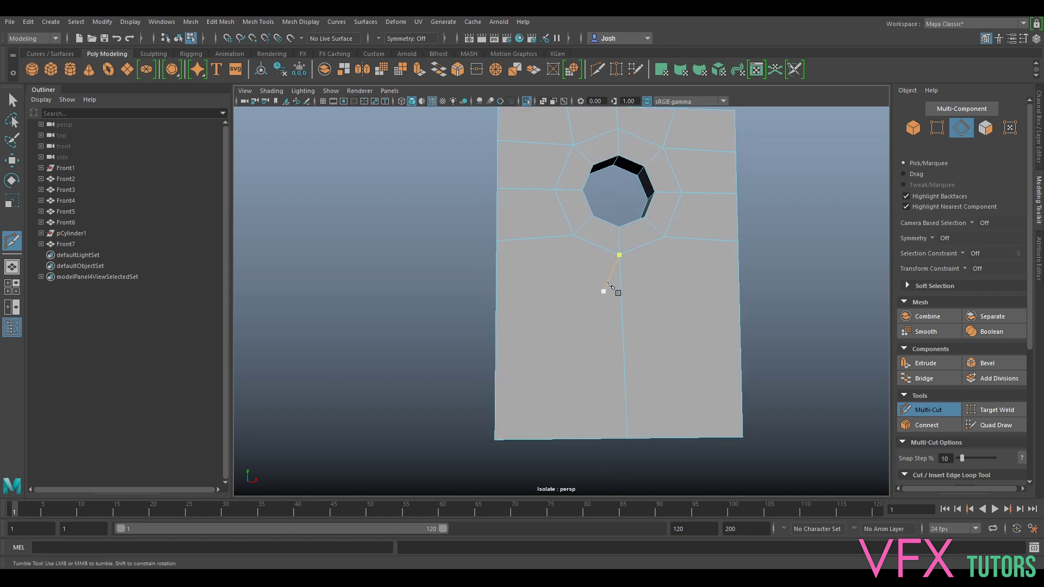
alt+middle_drag(618, 266, 626, 310)
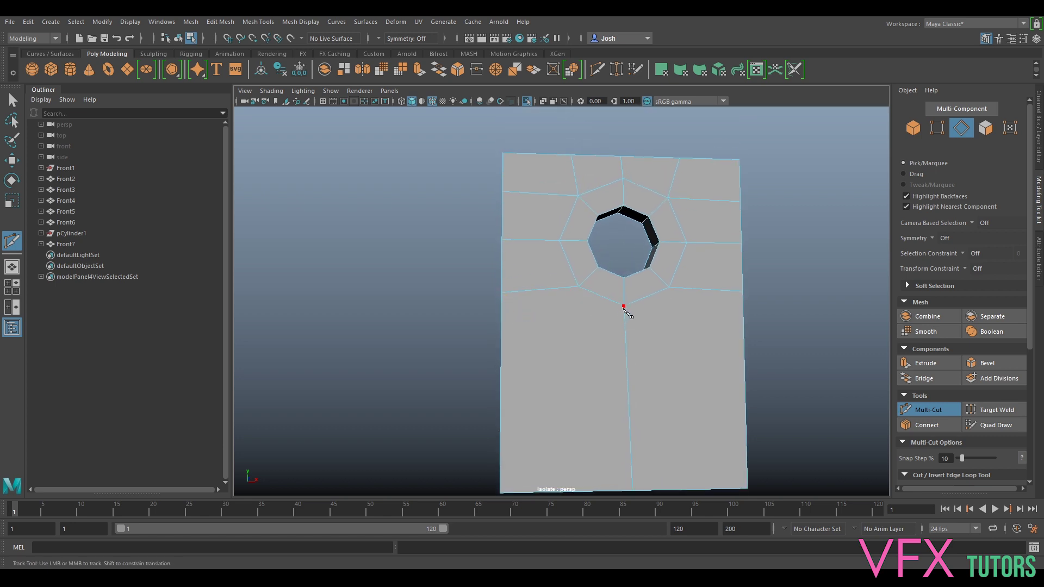
click(605, 316)
alt+drag(605, 326, 624, 370)
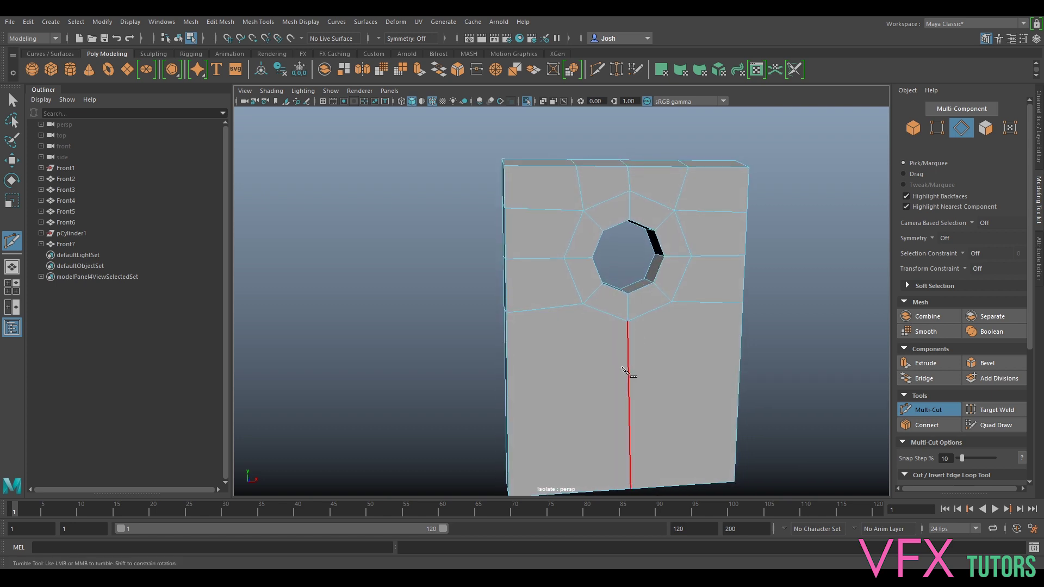
alt+drag(541, 357, 530, 357)
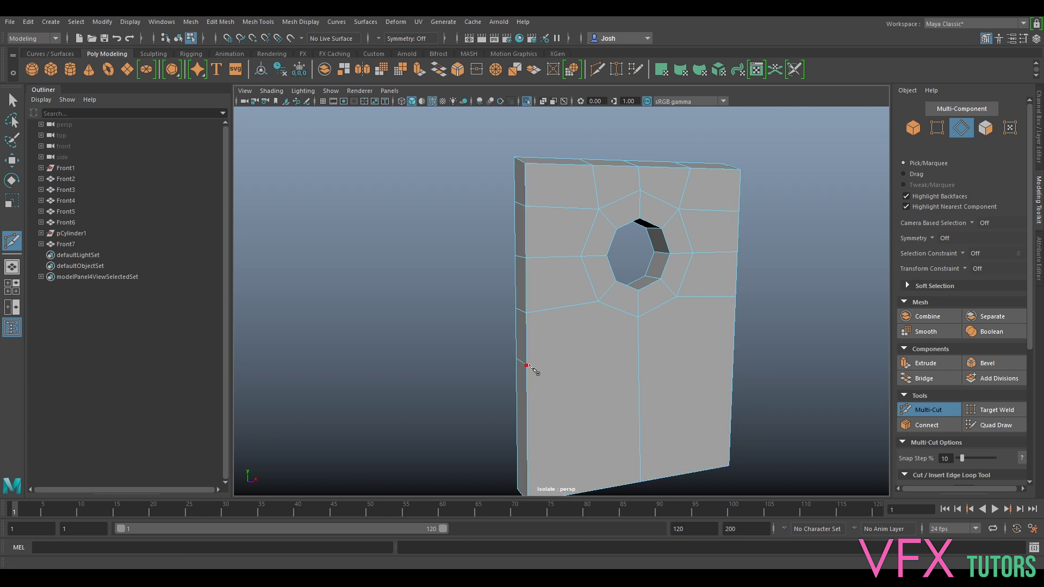
alt+drag(650, 356, 624, 323)
click(626, 311)
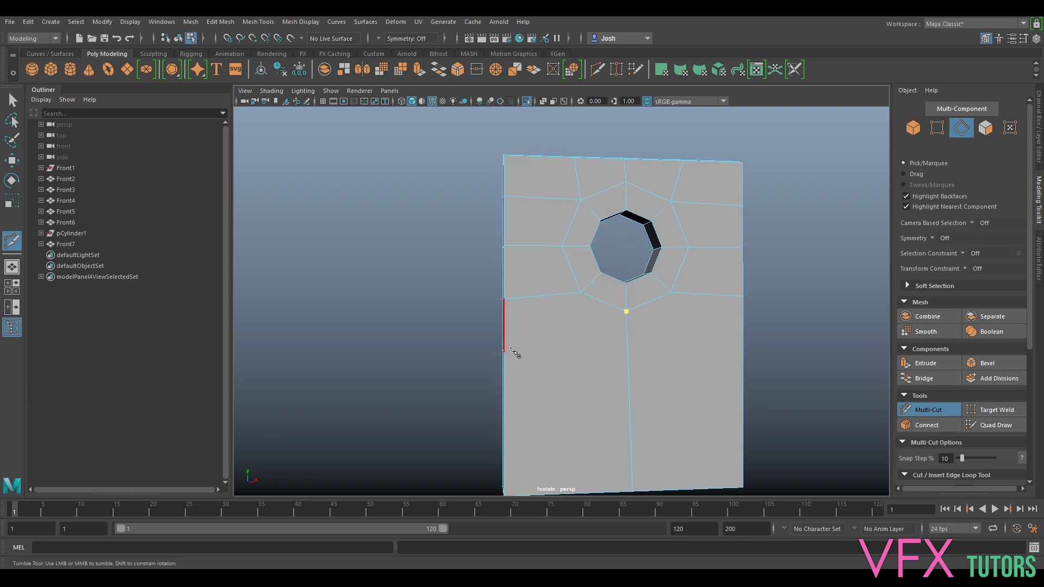
key(ctrl+z)
alt+drag(509, 354, 545, 360)
right_click(614, 317)
Connect the ring's bottom outer vertex to a matching cut on the right side and insert an edge loop below it across the front
click(731, 298)
alt+drag(708, 342, 652, 341)
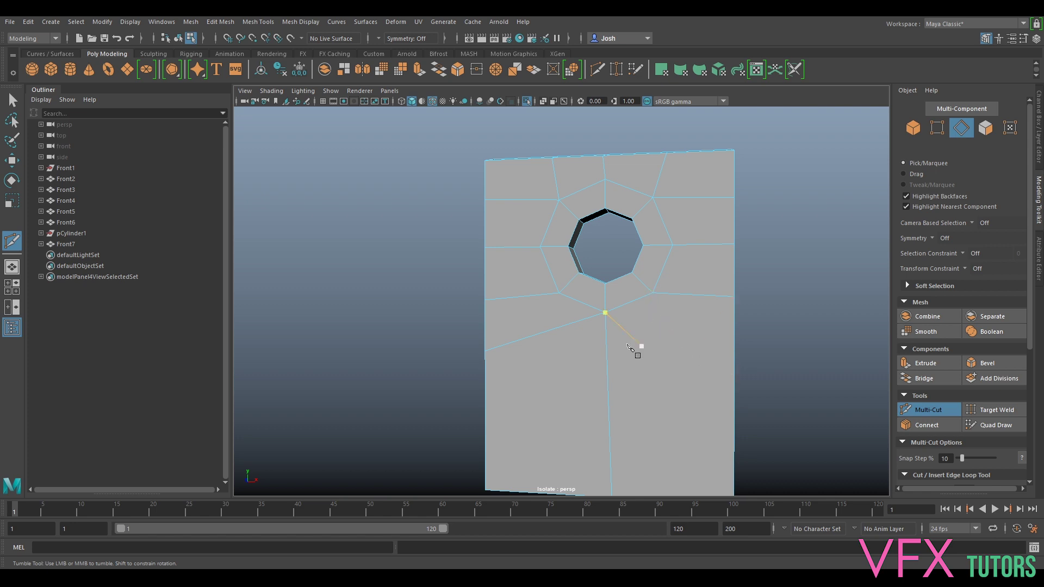
alt+drag(756, 364, 638, 356)
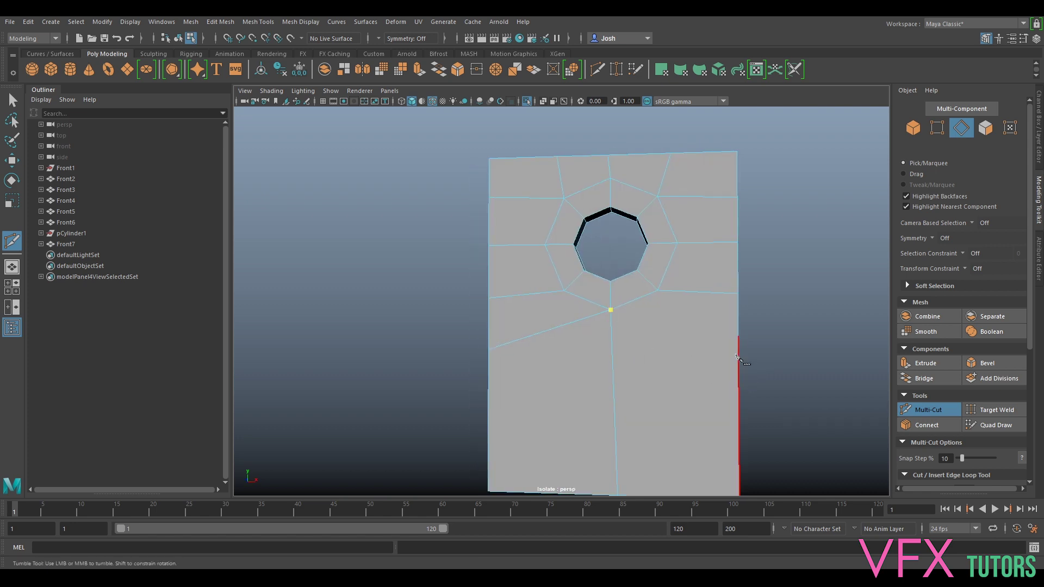
click(674, 385)
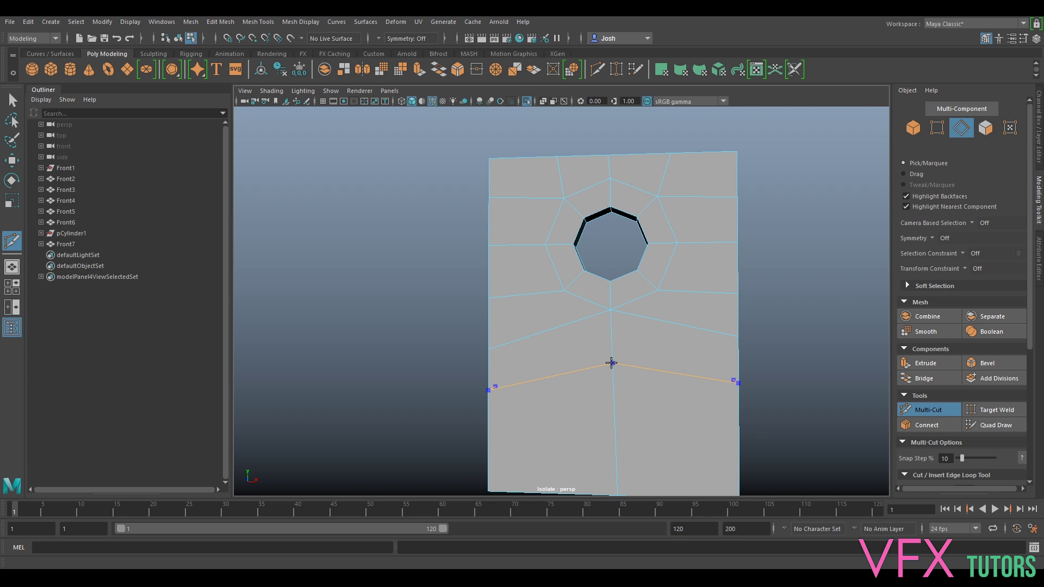
key(q)
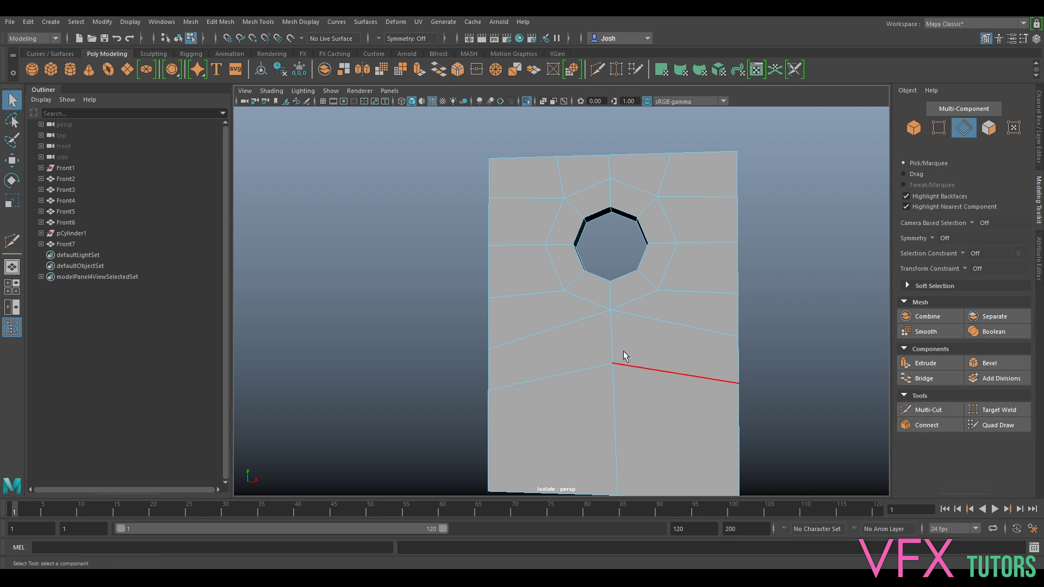
Flatten the lower edge loop vertically with Scale and adjust the side-thickness edges just above it
double_click(649, 366)
key(r)
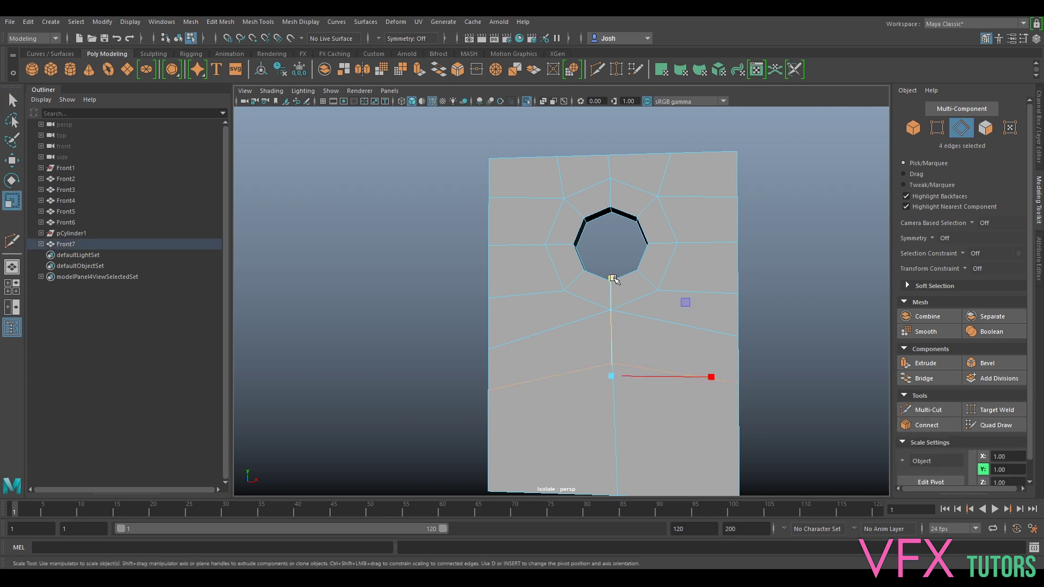
alt+drag(613, 413, 633, 416)
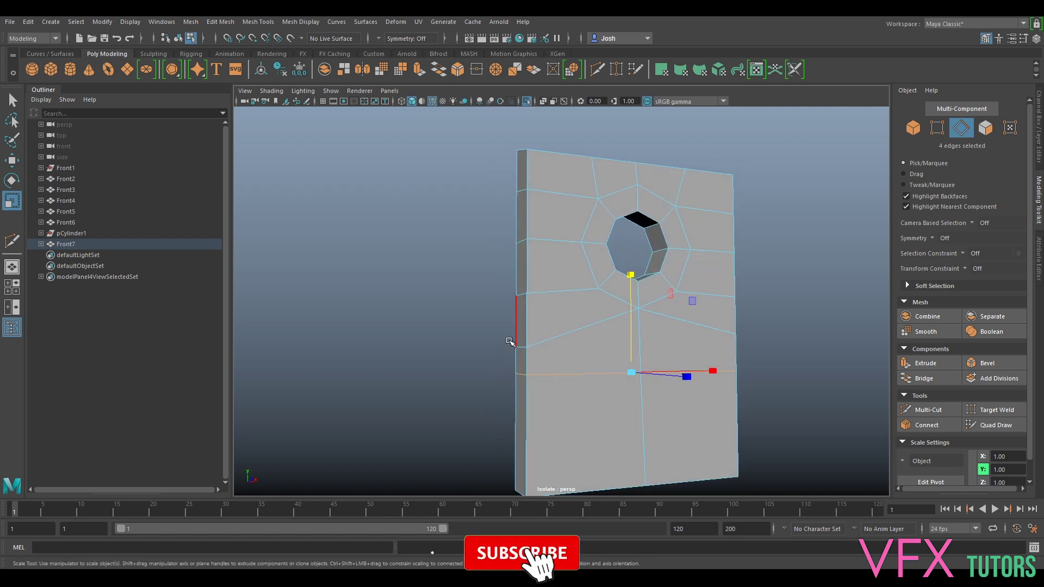
click(521, 349)
alt+drag(543, 354, 695, 367)
key(w)
click(590, 321)
Insert a horizontal edge loop across the panel's lower part and vertical loops midway between the centre line and each side
click(928, 409)
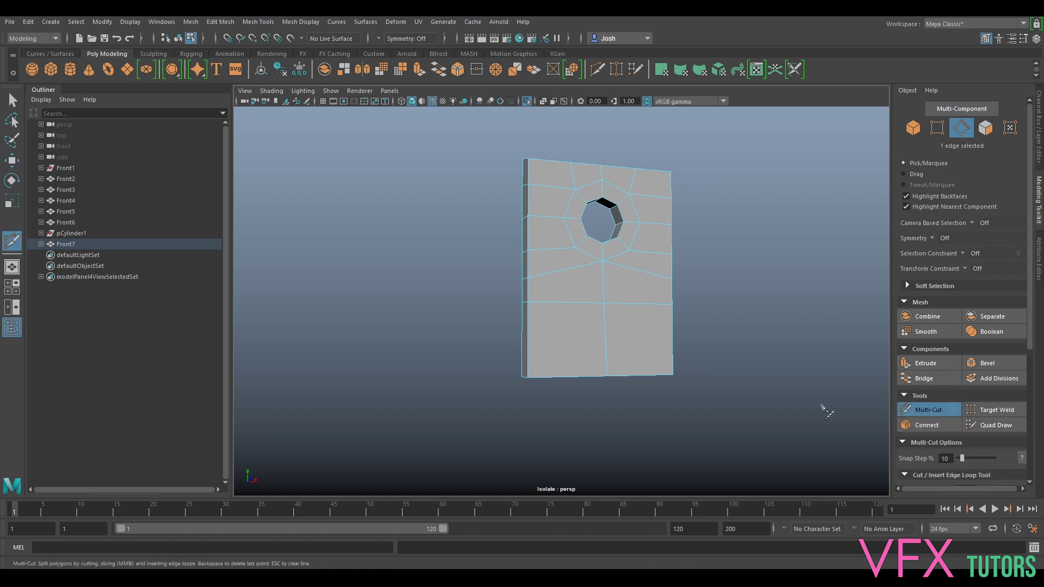
ctrl+click(604, 339)
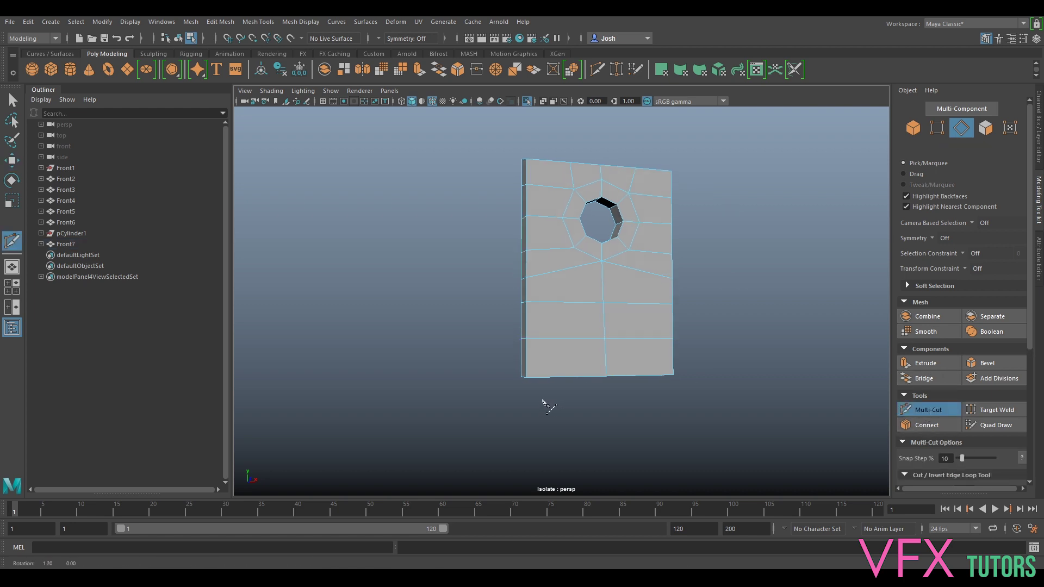
alt+drag(547, 405, 541, 389)
ctrl+click(551, 305)
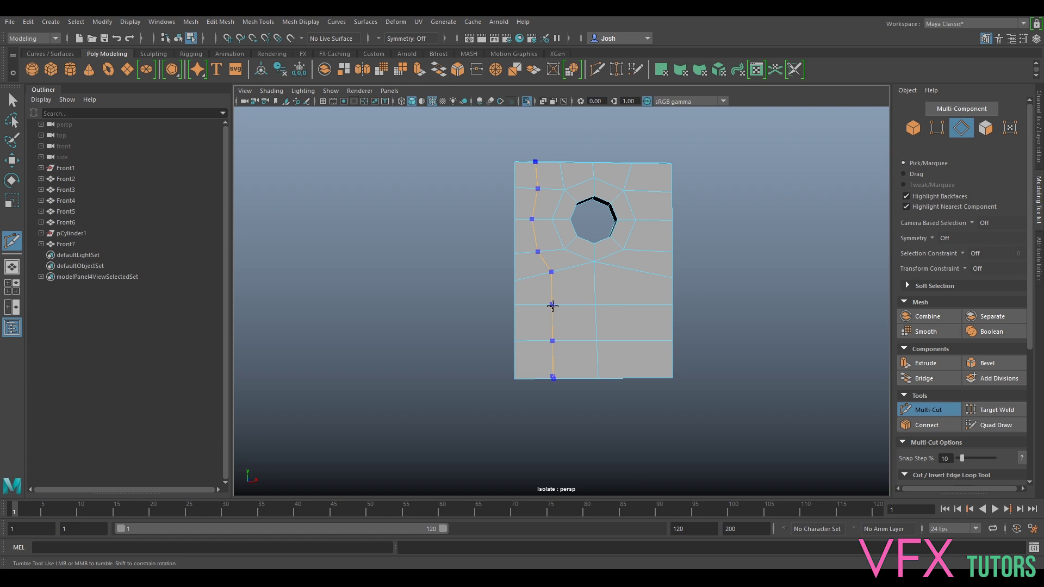
ctrl+click(556, 306)
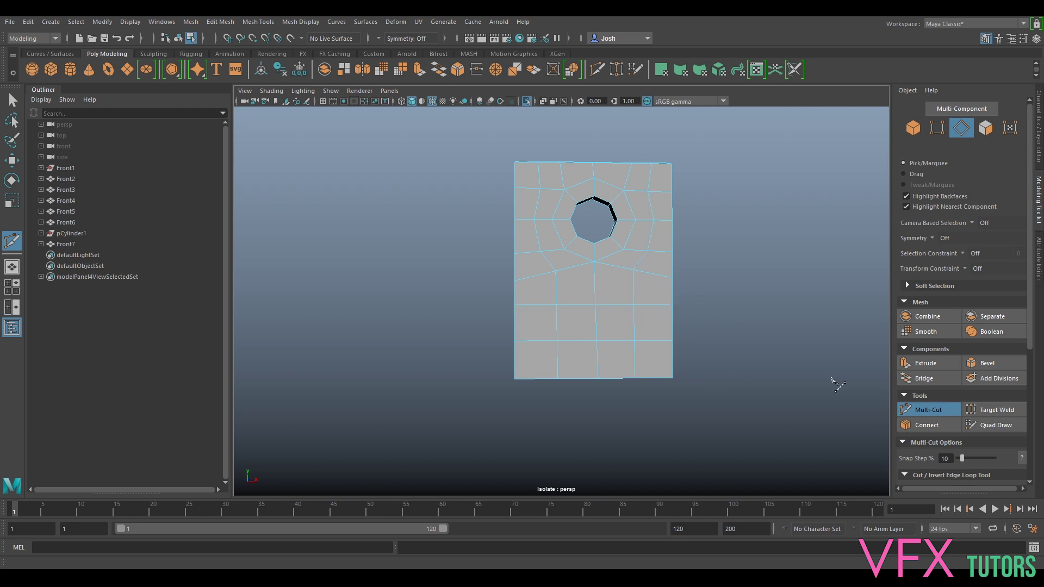
Move the two vertices beside the ring's bottom point downward and adjust the height of the bottom centre vertex
click(927, 409)
click(938, 129)
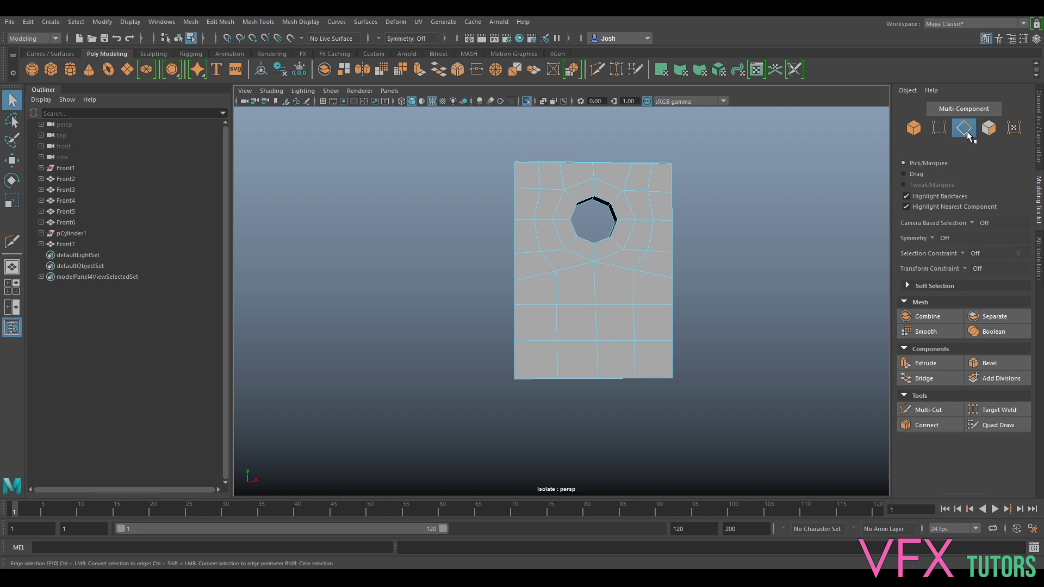
shift+click(555, 271)
key(w)
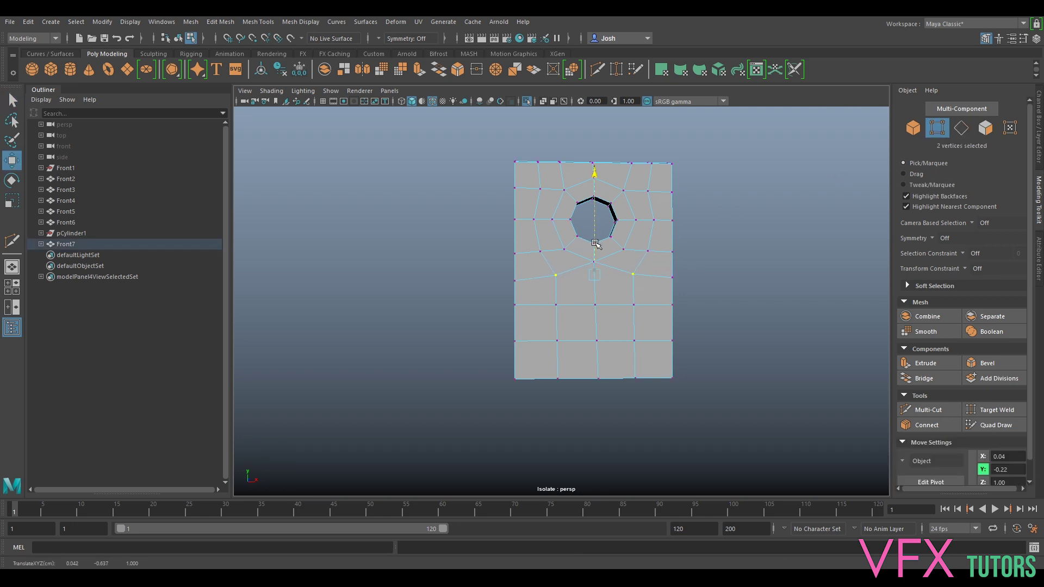
click(594, 263)
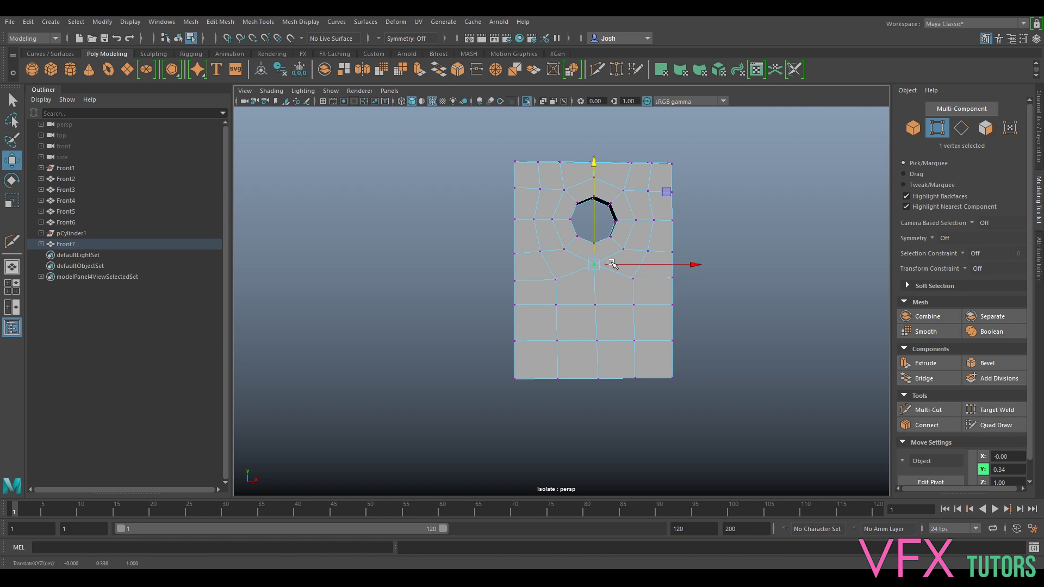
Duplicate the whole front panel in place and set the copy's Rotate Y to 180
mouse_move(595, 204)
alt+mouse_down()
mouse_move(679, 217)
mouse_move(581, 235)
mouse_move(596, 196)
alt+mouse_up()
alt+drag(606, 246, 623, 224)
scroll(614, 239, up, 5)
scroll(636, 229, down, 5)
right_drag(611, 225, 603, 250)
mouse_move(617, 212)
alt+mouse_down()
mouse_move(666, 217)
mouse_move(625, 205)
alt+mouse_up()
right_drag(625, 204, 674, 187)
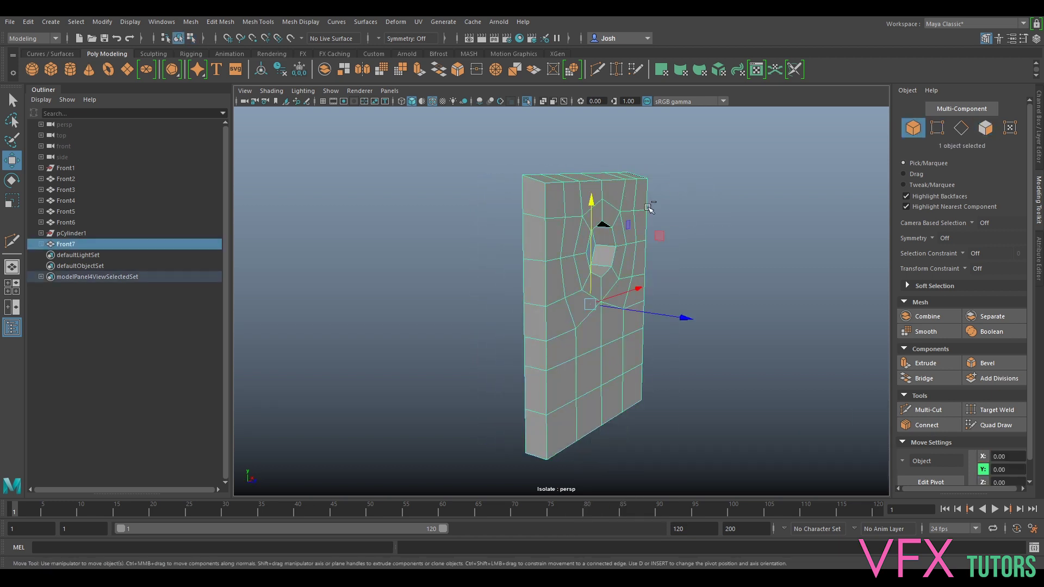
key(ctrl+d)
drag(652, 315, 443, 331)
key(ctrl+z)
key(e)
click(1038, 153)
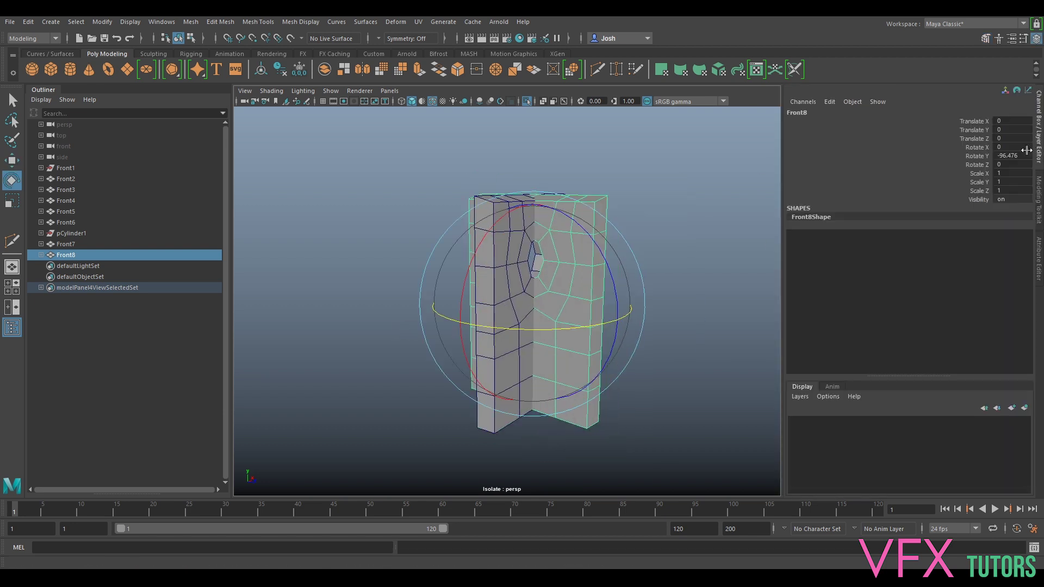
click(1016, 156)
text(180)
key(Return)
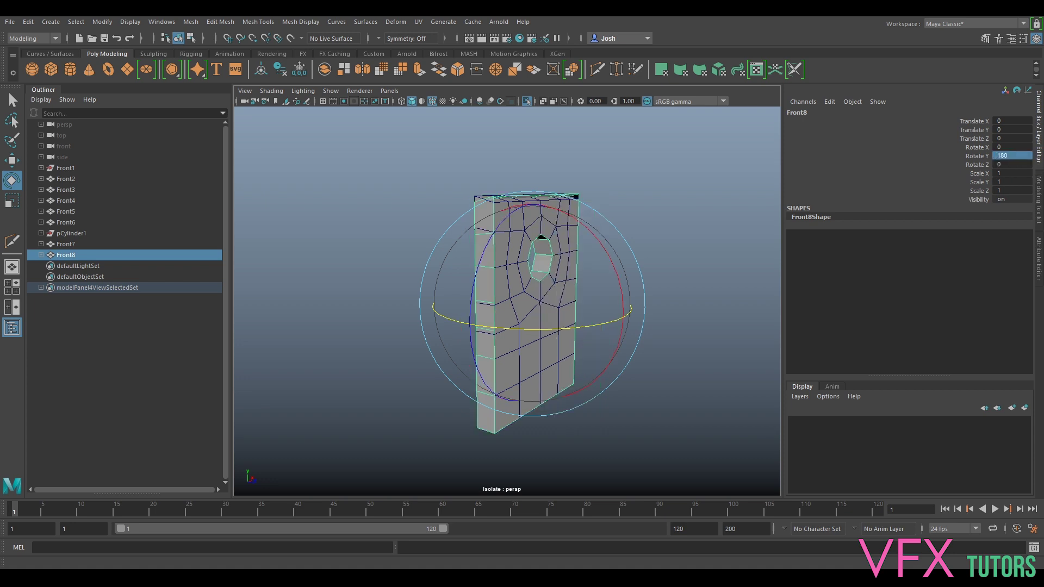
Isolate the rotated duplicate and delete the loop of thickness faces around its outer border
alt+drag(434, 283, 559, 330)
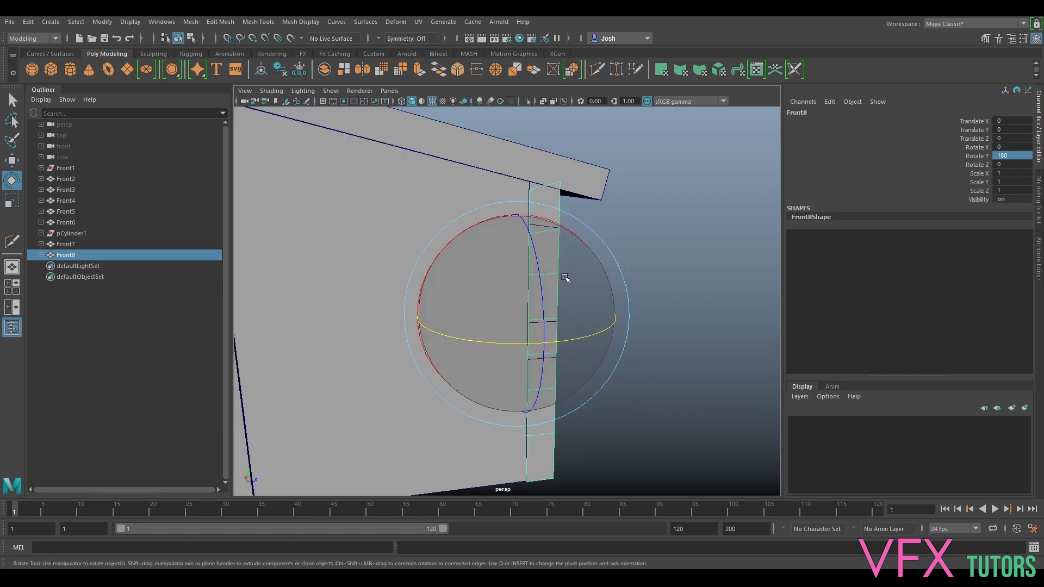
right_click(543, 190)
right_drag(543, 190, 542, 217)
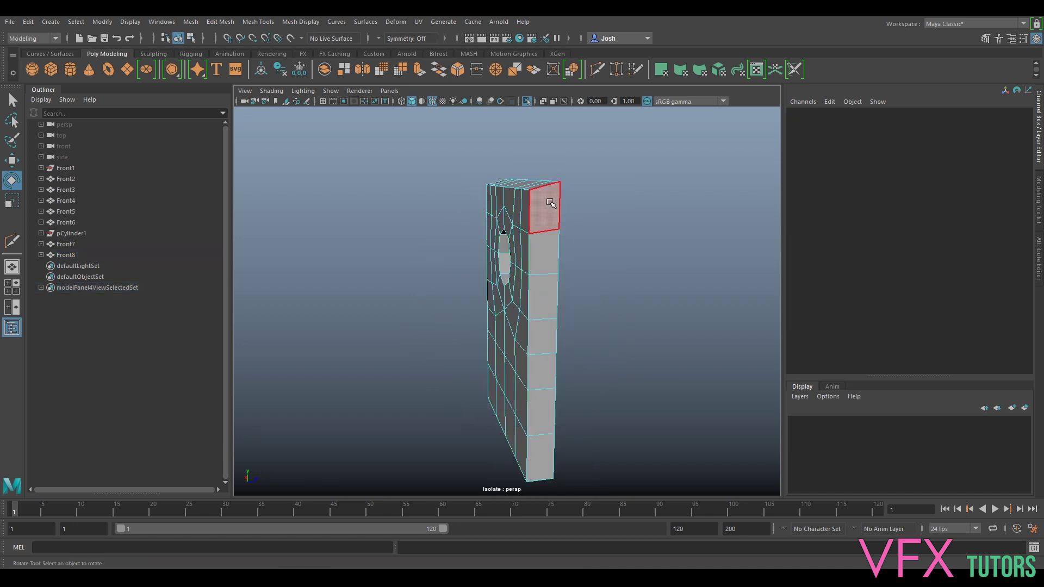
click(545, 209)
key(w)
double_click(548, 252)
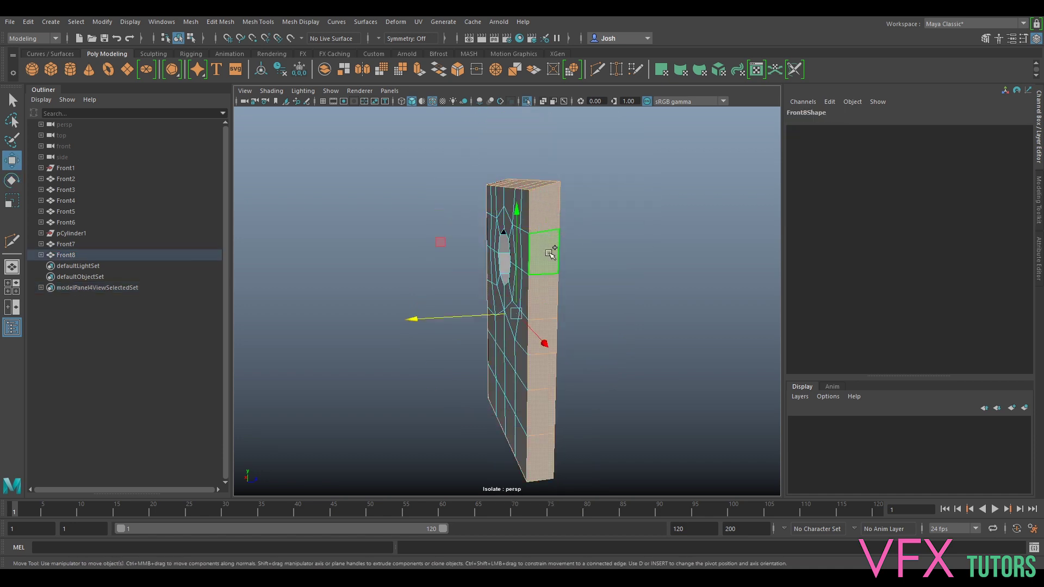
key(Delete)
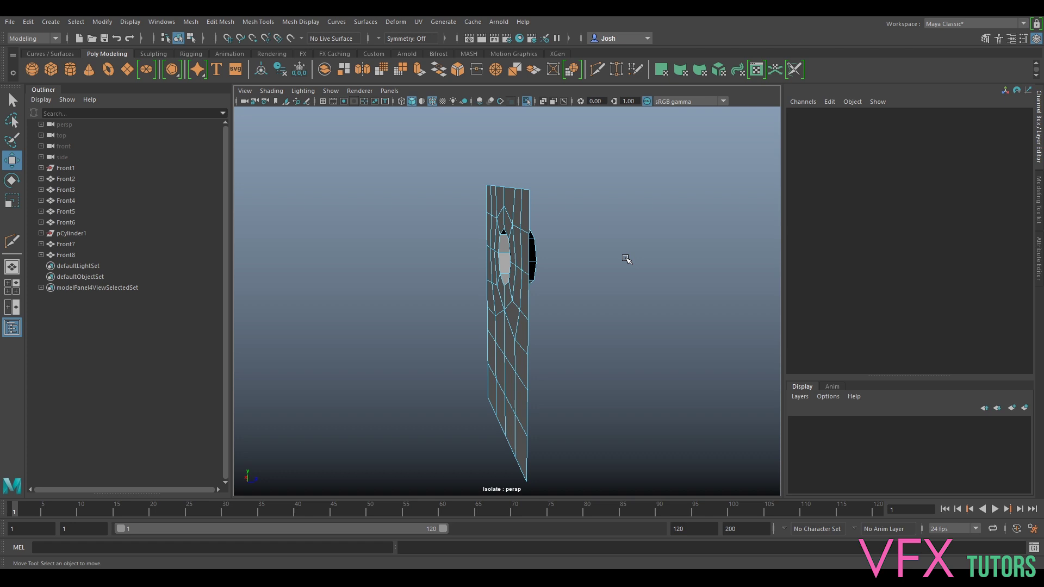
Delete the inner wall faces of the entrance hole from the duplicate so only the flat face remains
alt+drag(627, 259, 601, 266)
click(534, 252)
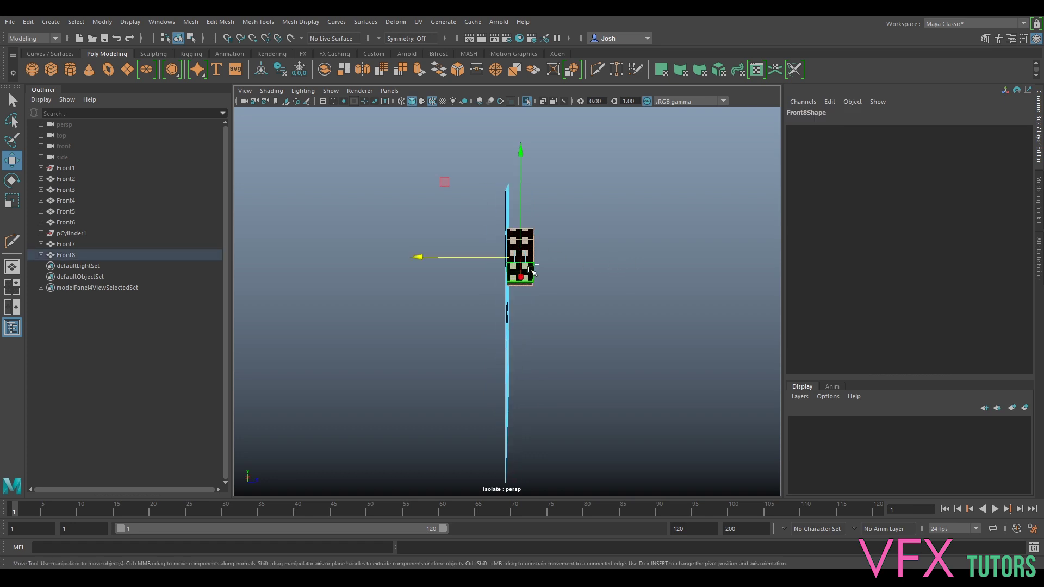
click(545, 273)
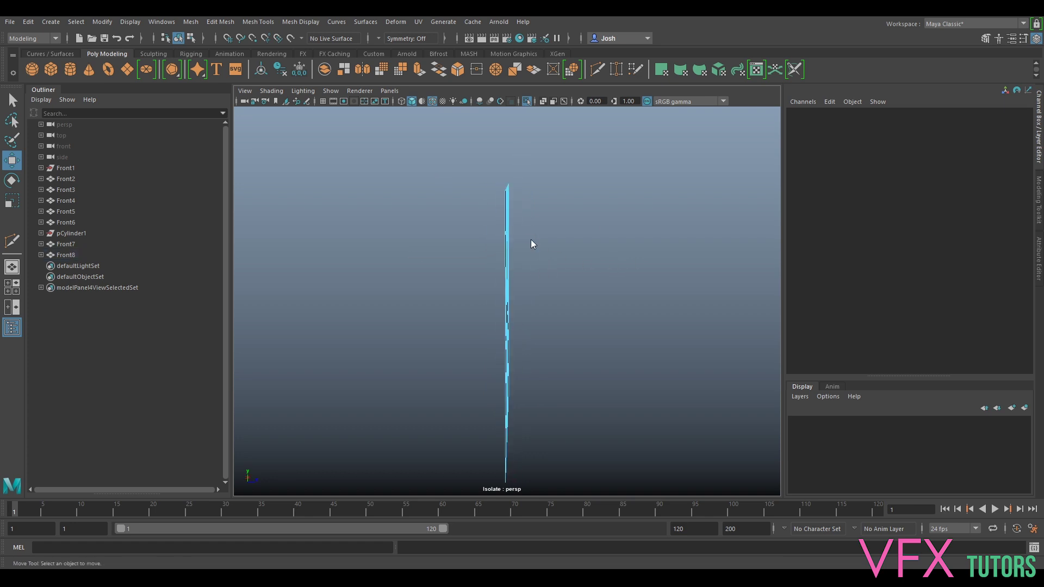
Select the flat duplicate together with the original front panel and isolate both in the view
right_drag(531, 240, 570, 220)
alt+drag(570, 220, 565, 249)
key(ctrl+1)
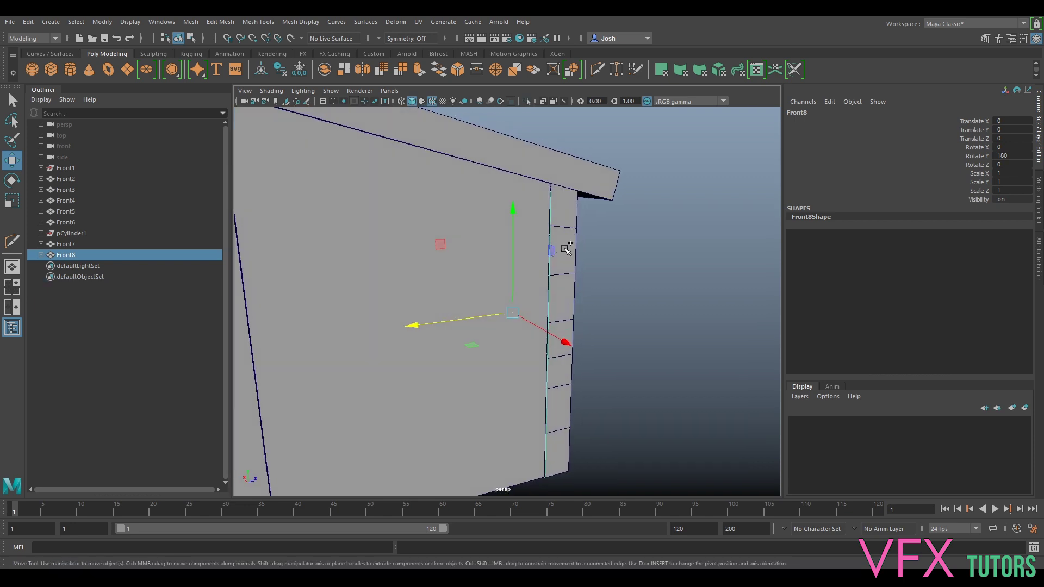
shift+click(566, 249)
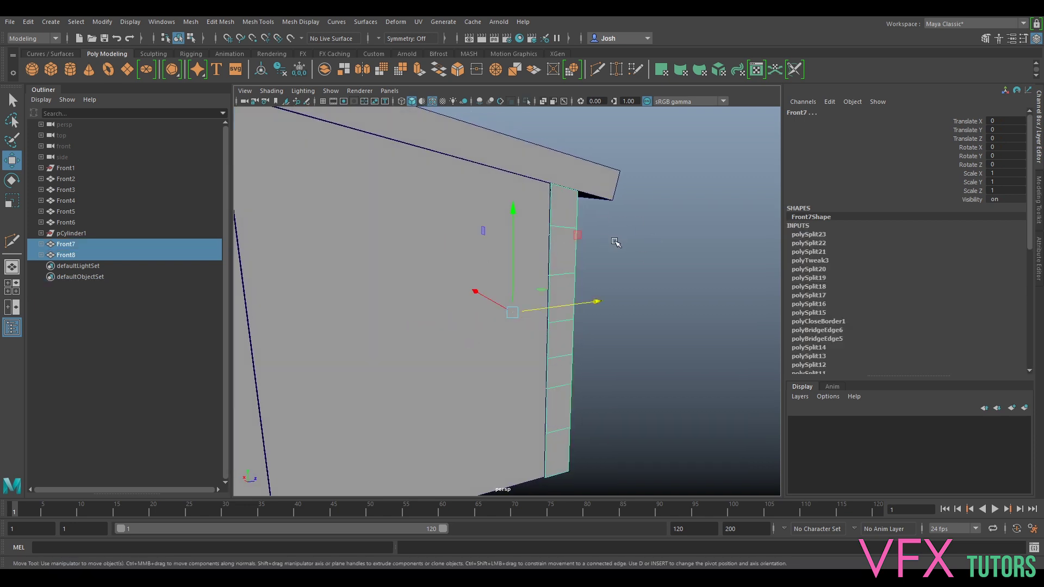
key(ctrl+1)
key(f)
alt+drag(602, 257, 625, 250)
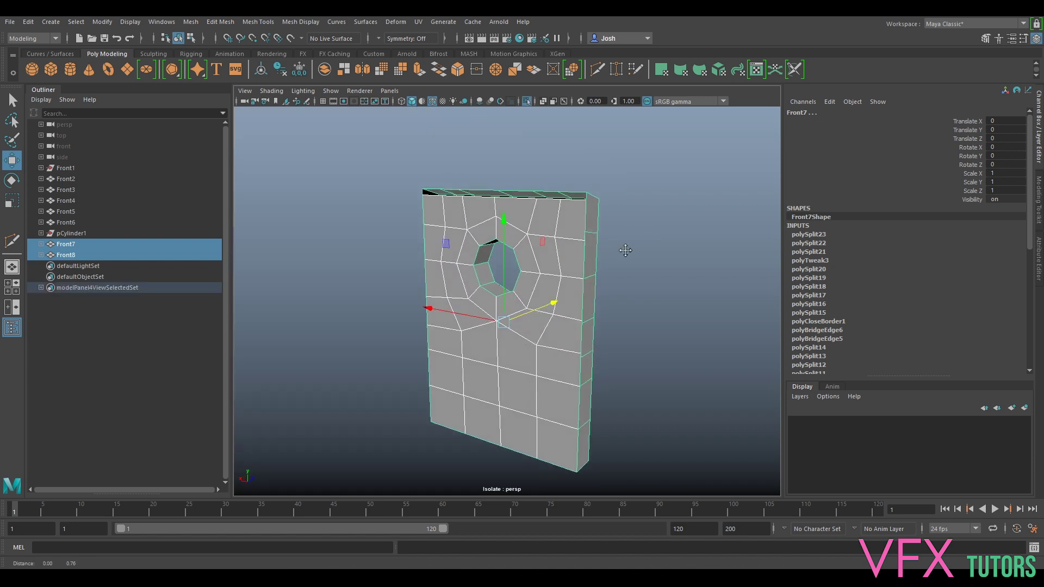
Combine the original front panel and its flat back face into a single mesh
scroll(625, 249, up, 5)
alt+middle_drag(625, 250, 617, 294)
alt+drag(618, 294, 583, 296)
scroll(587, 298, down, 5)
alt+middle_drag(625, 321, 625, 201)
alt+drag(561, 305, 559, 322)
alt+middle_drag(560, 322, 557, 337)
scroll(556, 338, up, 5)
mouse_move(557, 338)
alt+mouse_down()
mouse_move(577, 327)
mouse_move(539, 336)
alt+mouse_up()
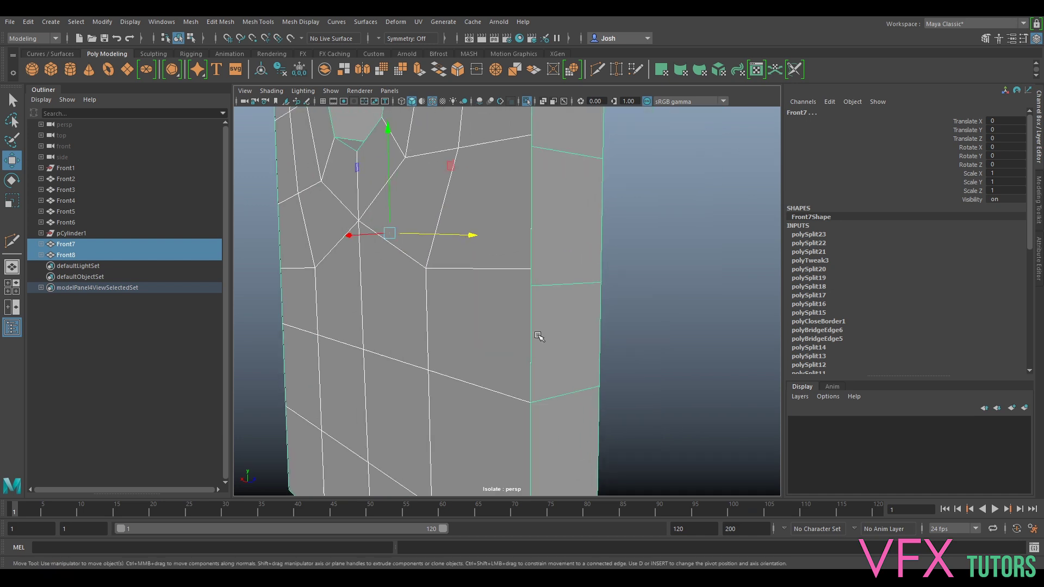
click(192, 22)
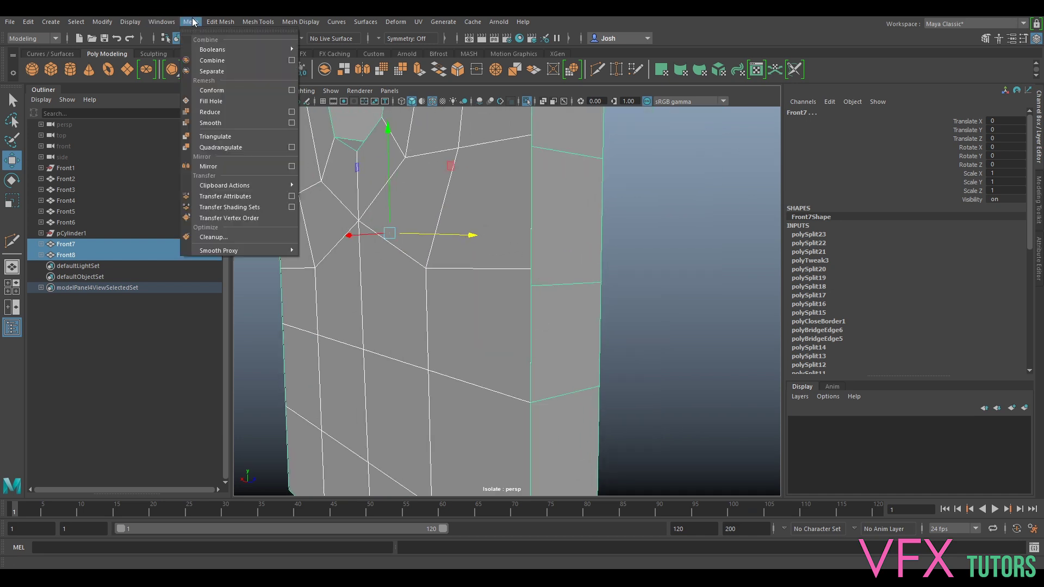
click(212, 60)
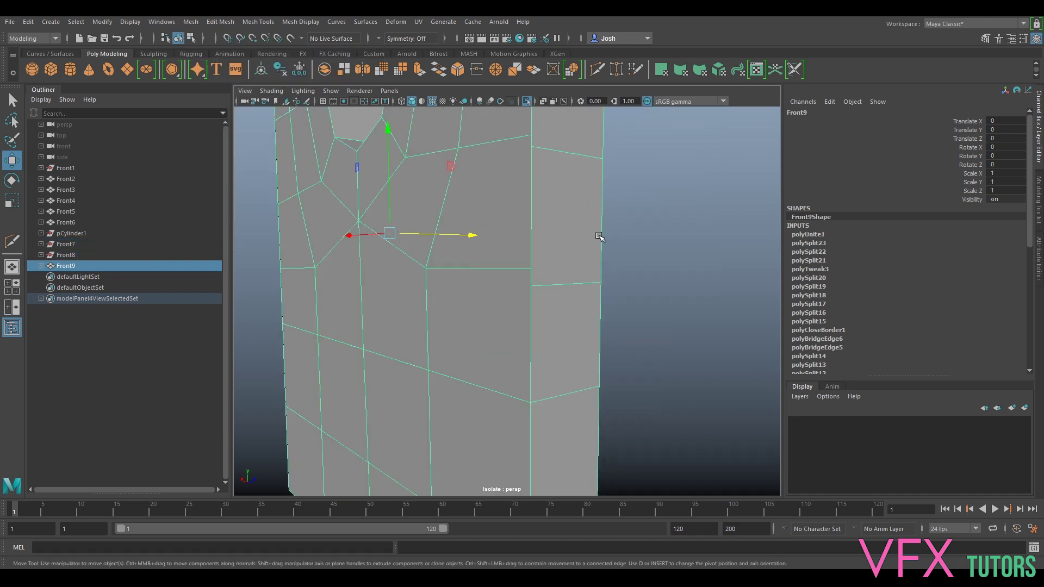
Target Weld the back face's upper side-edge vertex to the matching vertex on the panel's thickness
alt+drag(601, 233, 579, 232)
right_drag(490, 208, 459, 219)
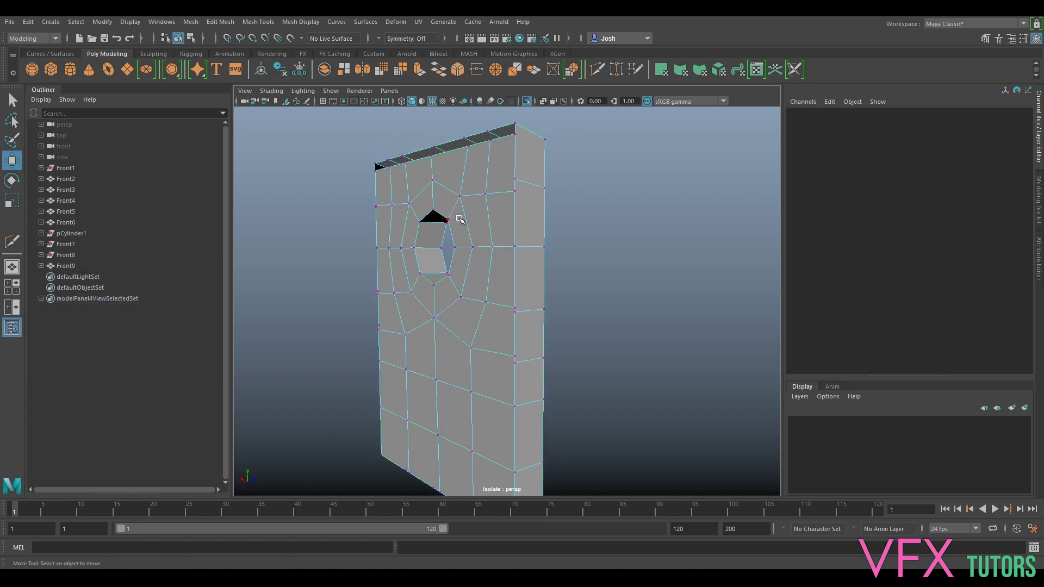
click(1038, 213)
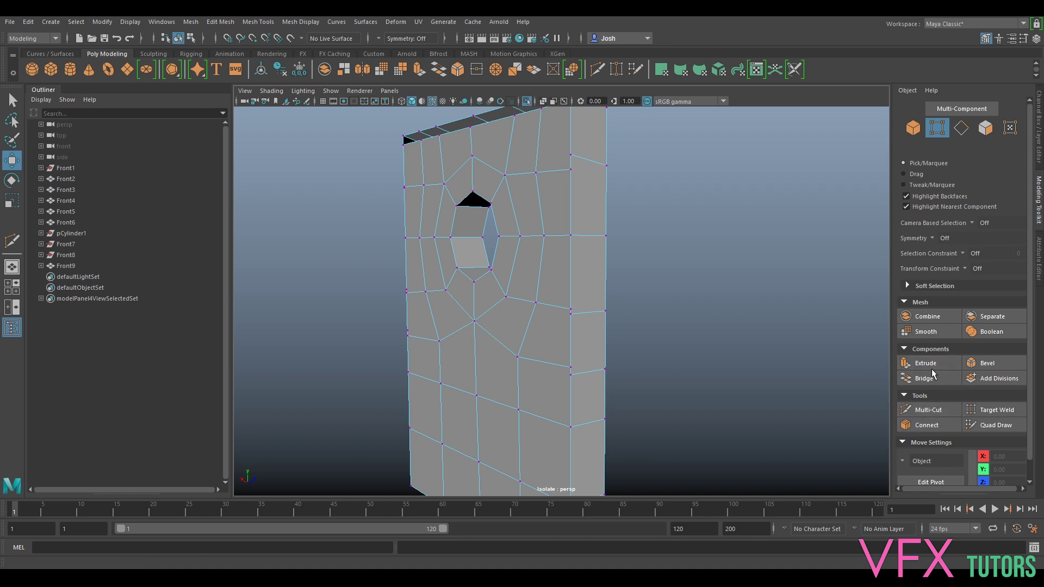
click(995, 408)
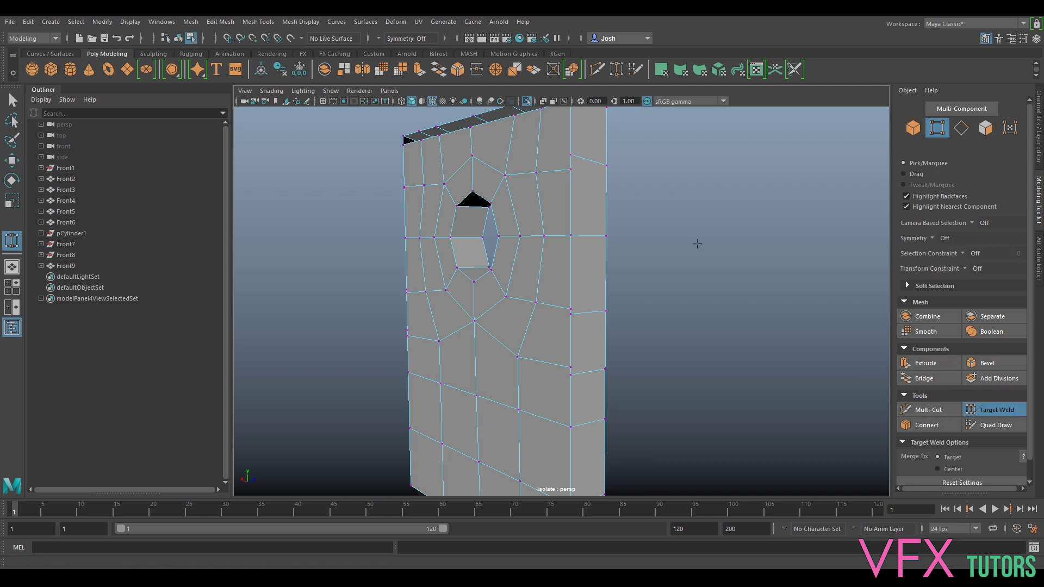
alt+drag(697, 244, 692, 327)
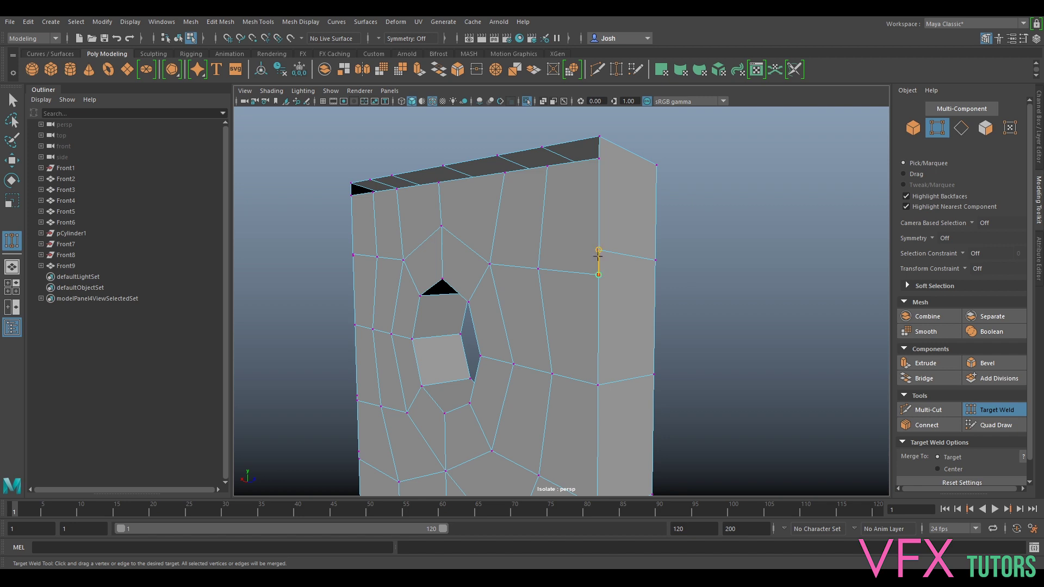
alt+drag(561, 232, 606, 224)
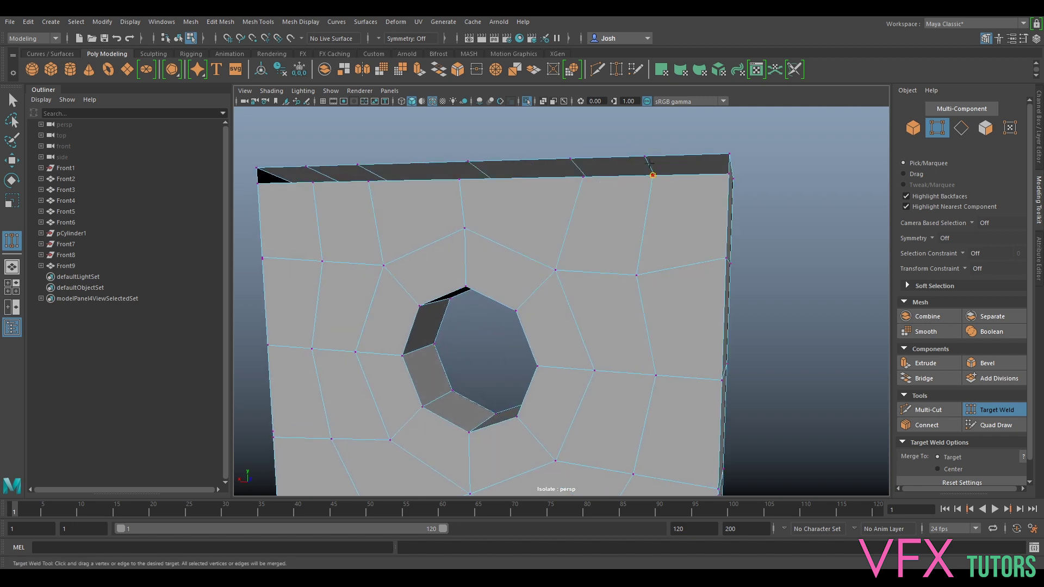
Weld the back face's vertices along the top edge and at the corner to the matching thickness vertices
drag(644, 156, 645, 157)
alt+drag(435, 197, 631, 200)
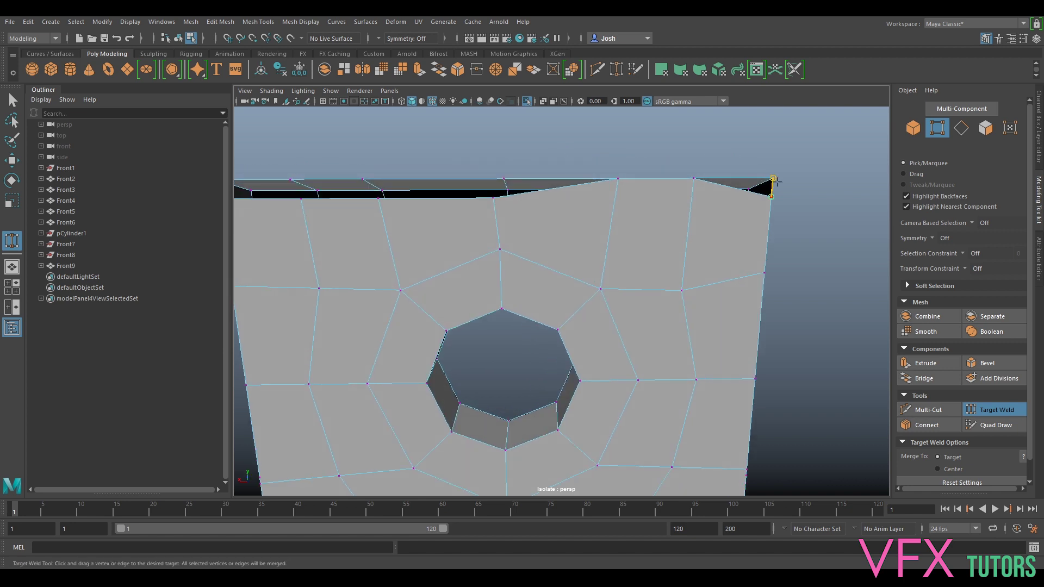
drag(774, 181, 773, 179)
drag(509, 177, 508, 178)
alt+middle_drag(393, 206, 631, 217)
drag(622, 185, 619, 187)
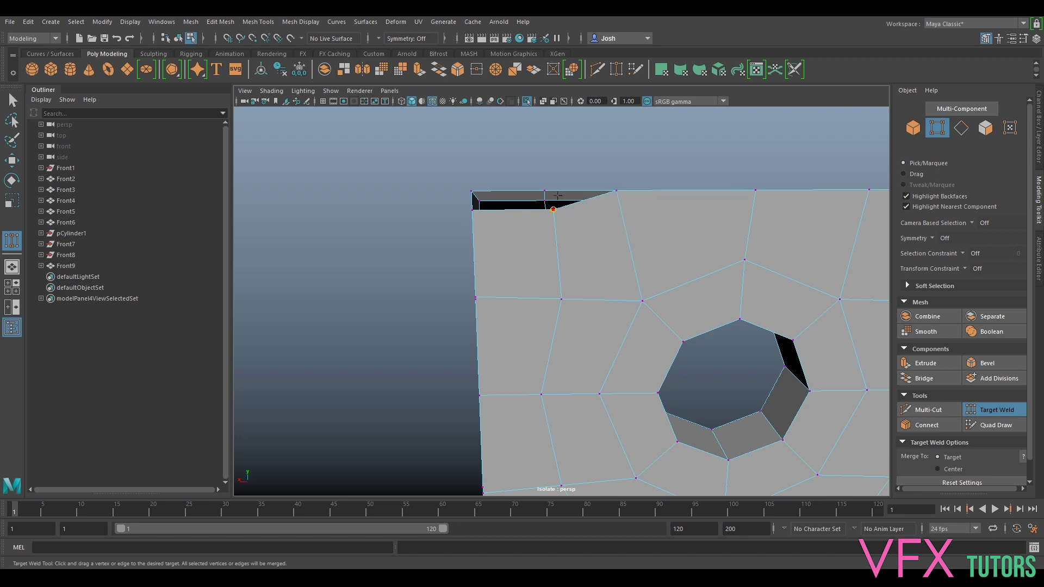
mouse_move(557, 195)
alt+mouse_down()
mouse_move(575, 217)
mouse_move(576, 193)
alt+mouse_up()
Target Weld the back face's side-edge vertices beside the hole to the matching vertices on the panel's thickness
alt+drag(618, 214, 564, 223)
scroll(523, 232, up, 5)
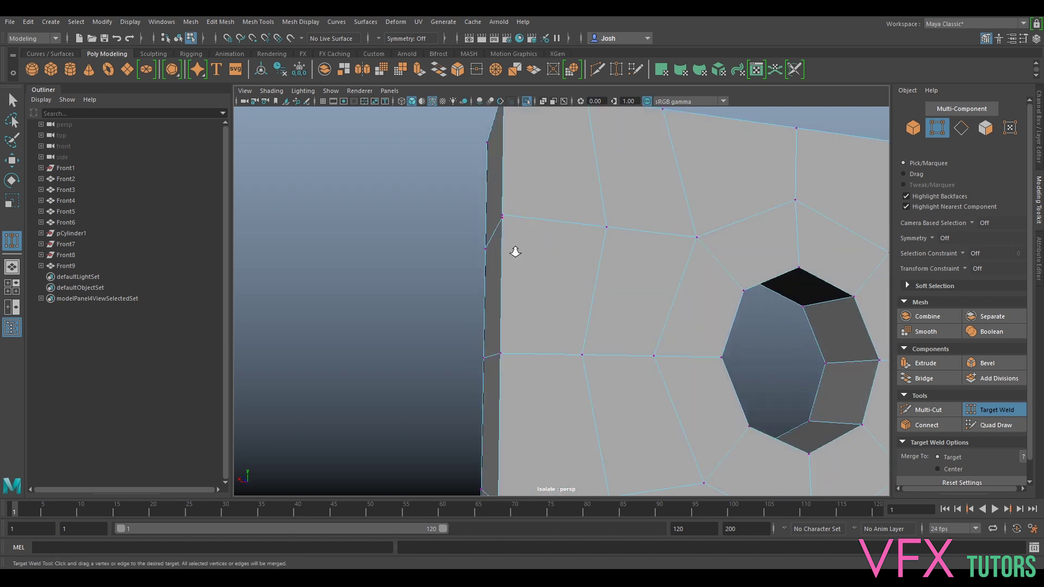
scroll(629, 250, down, 3)
scroll(524, 221, up, 4)
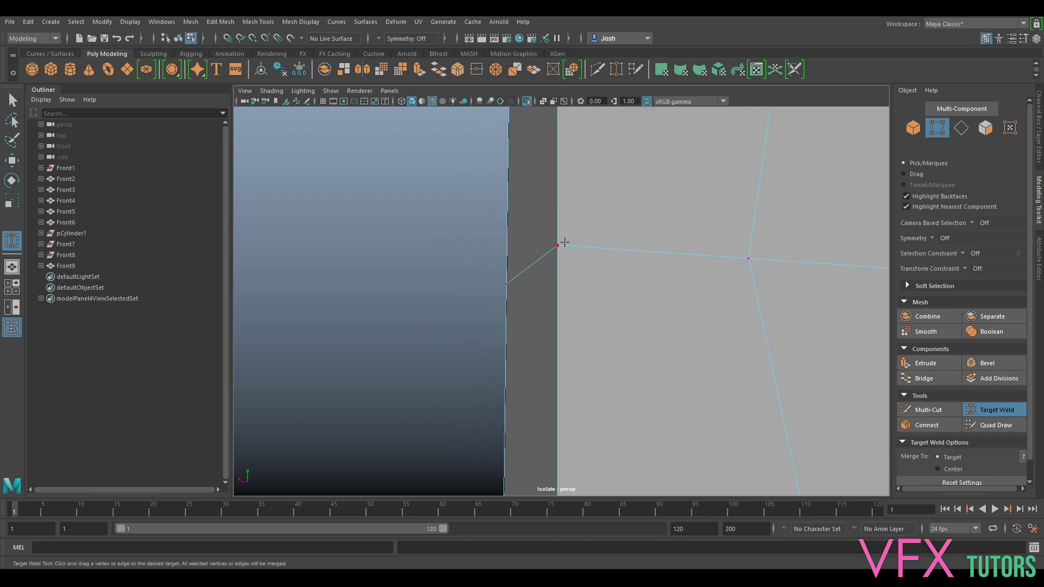
scroll(576, 273, down, 3)
scroll(608, 345, up, 5)
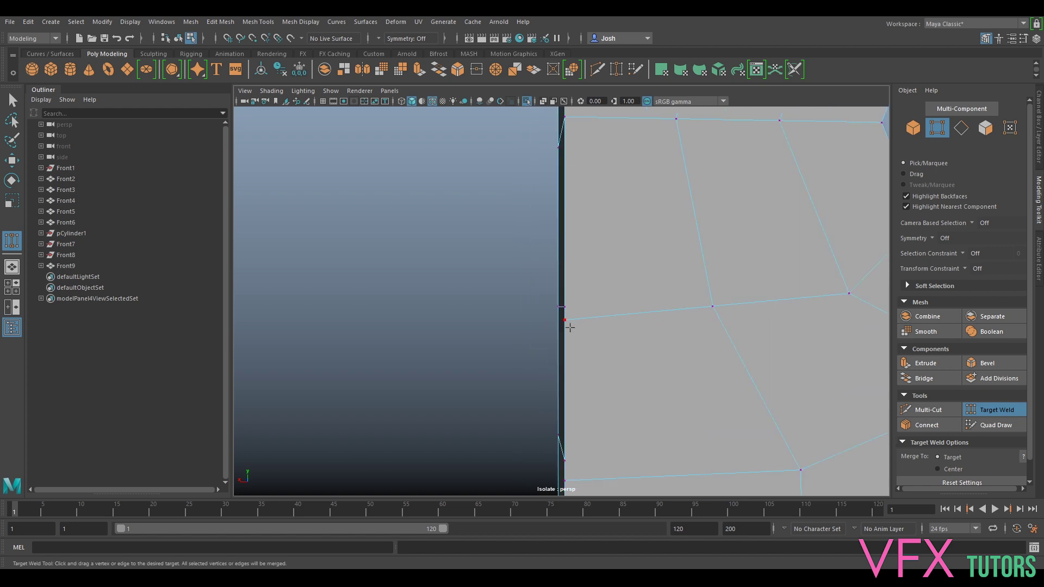
Target Weld the remaining back-face vertices down the lower part of the same side edge to their matching thickness vertices
scroll(569, 308, down, 3)
scroll(582, 327, up, 5)
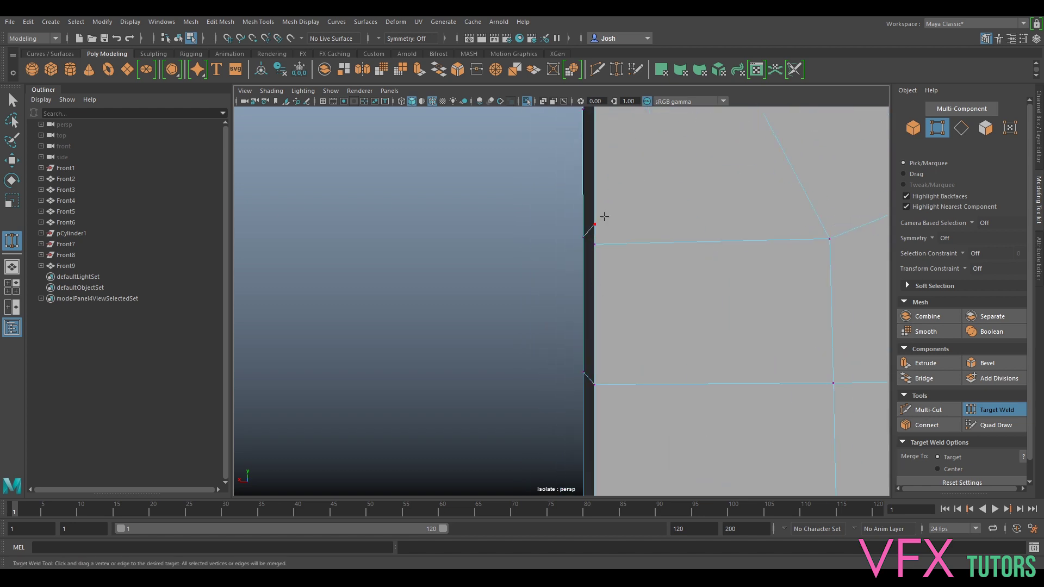
scroll(603, 297, down, 3)
scroll(613, 337, up, 5)
scroll(611, 289, down, 5)
alt+drag(640, 293, 647, 312)
scroll(598, 358, down, 5)
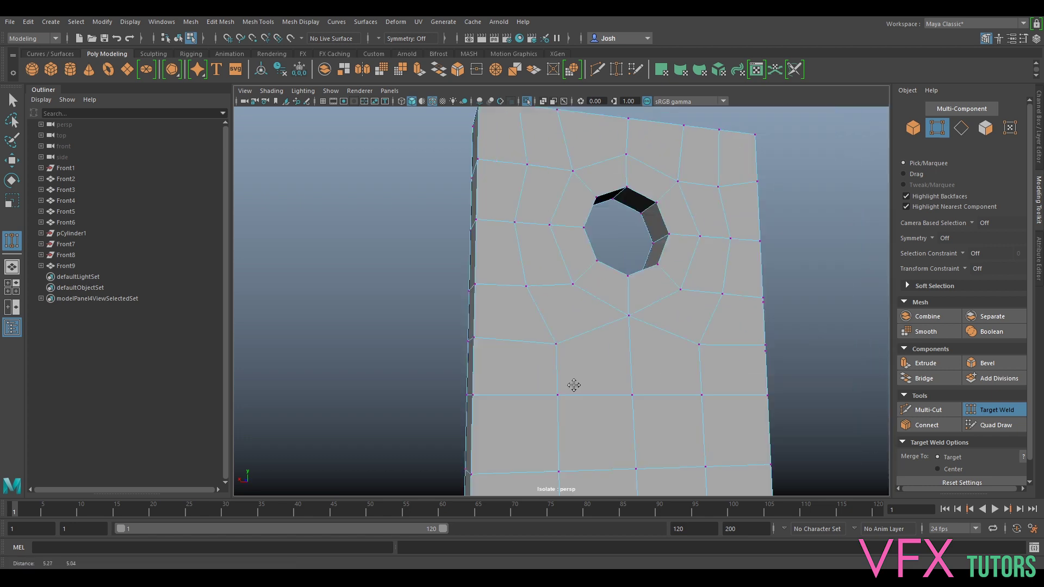
mouse_move(647, 361)
alt+mouse_down()
mouse_move(614, 383)
mouse_move(655, 367)
alt+mouse_up()
Exit Target Weld, select all of the panel's vertices and merge them with a distance threshold of 0.01
click(1000, 411)
drag(728, 162, 320, 505)
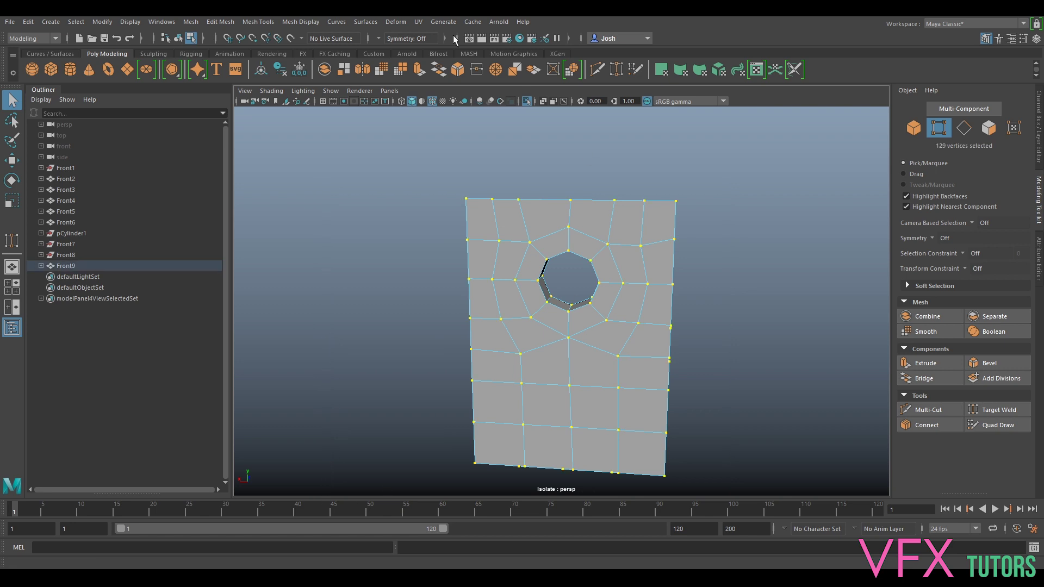
click(220, 22)
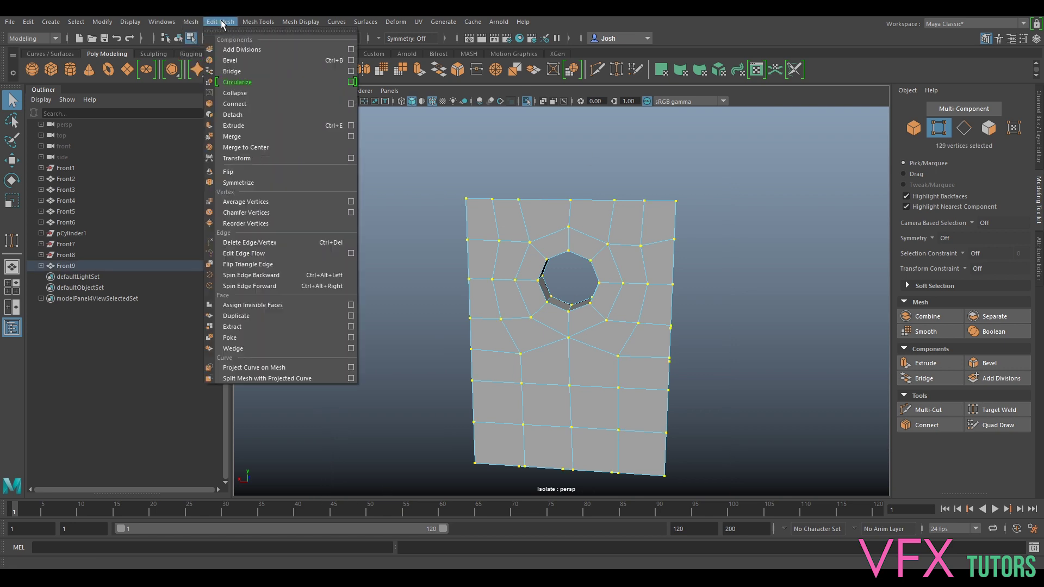
click(263, 136)
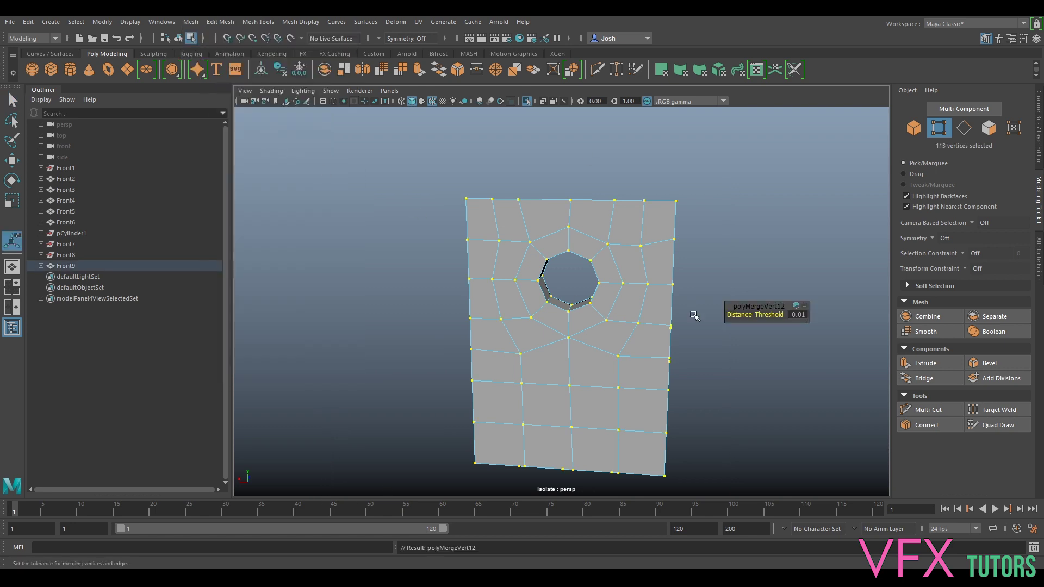
click(795, 365)
Examine the panel in smooth preview around the hole and along its side edge for unwelded vertices
scroll(554, 327, up, 5)
scroll(557, 326, down, 8)
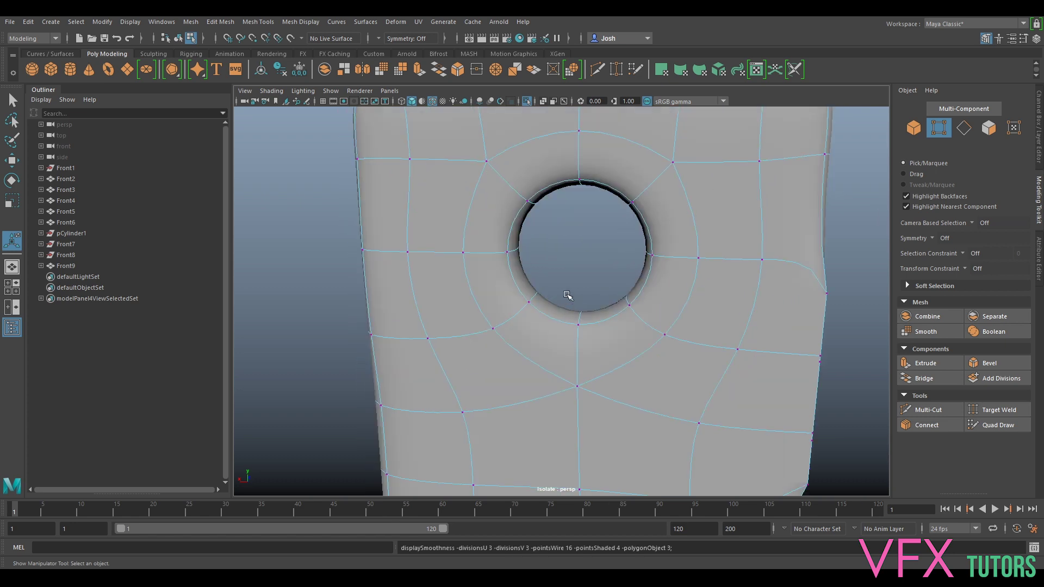
alt+drag(741, 312, 639, 367)
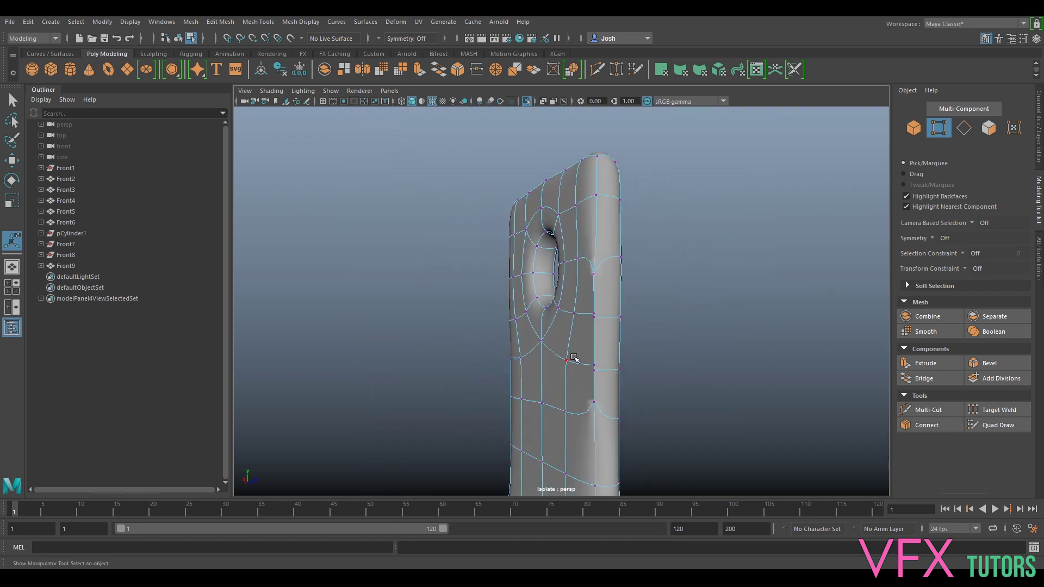
key(F1)
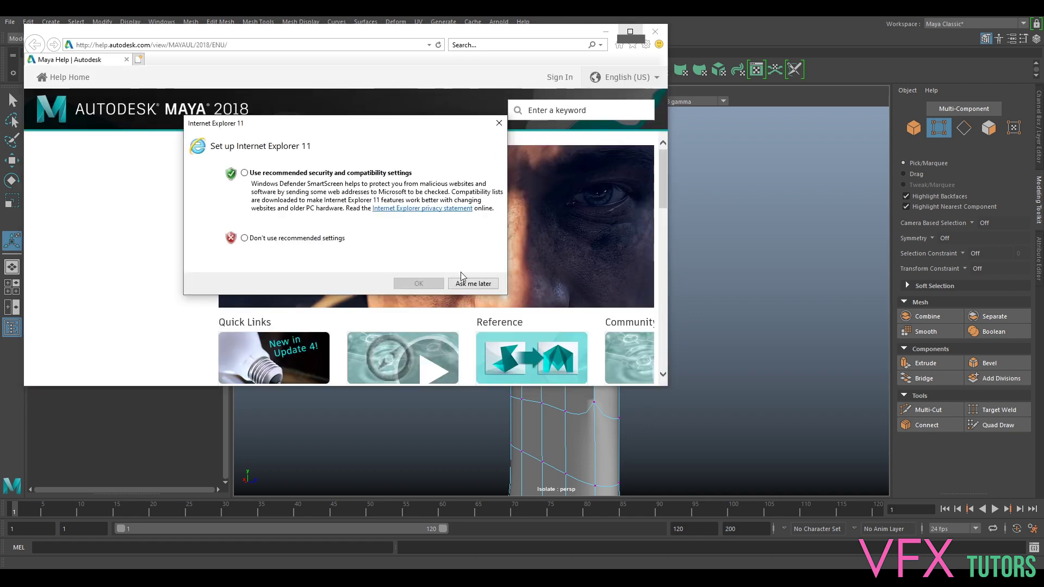
click(473, 284)
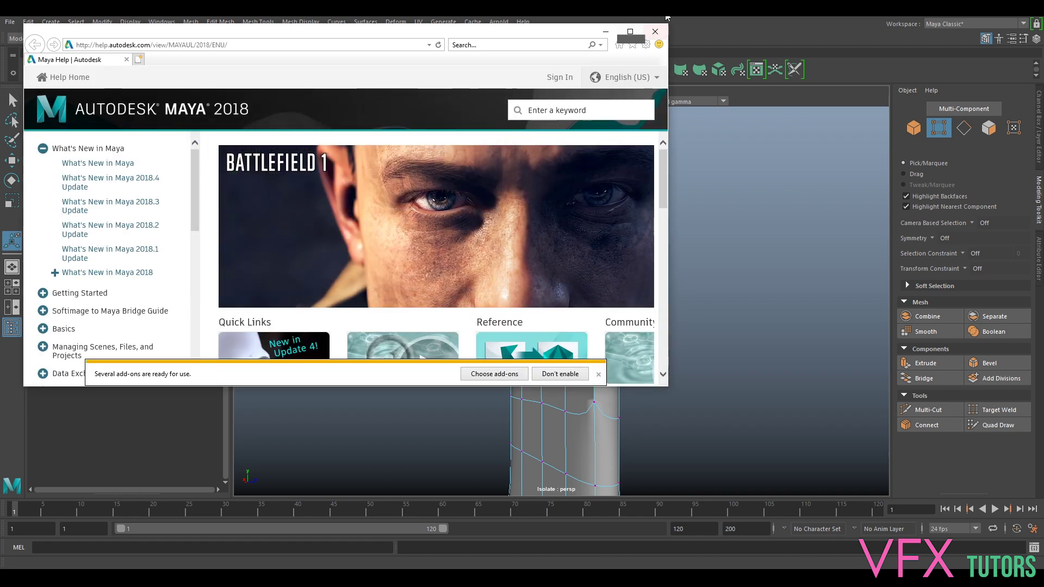
click(657, 34)
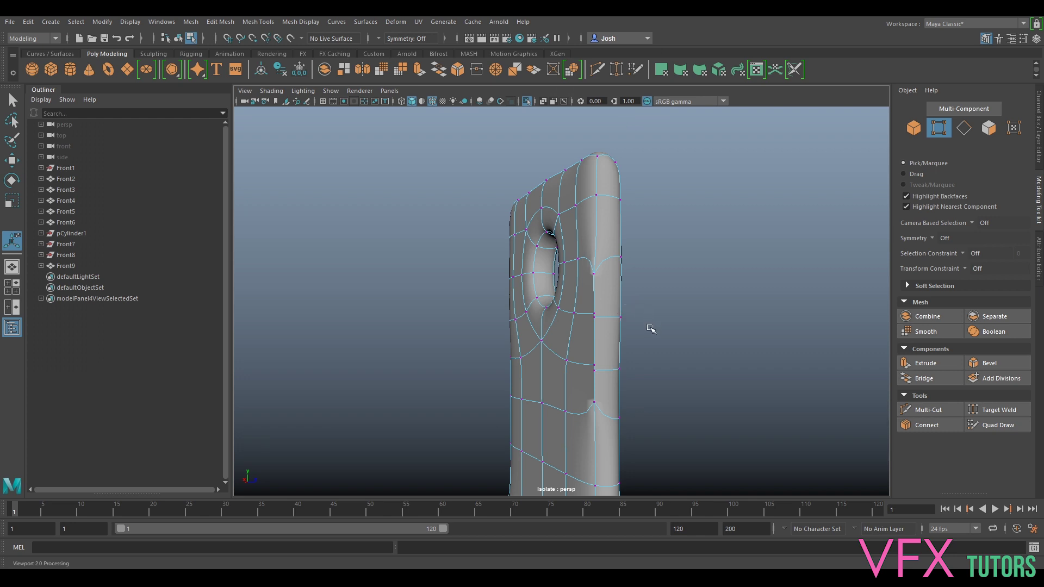
Return to the unsmoothed display and Target Weld the unmatched vertices along the panel's opposite side edge to the thickness vertices
key(1)
scroll(623, 339, up, 5)
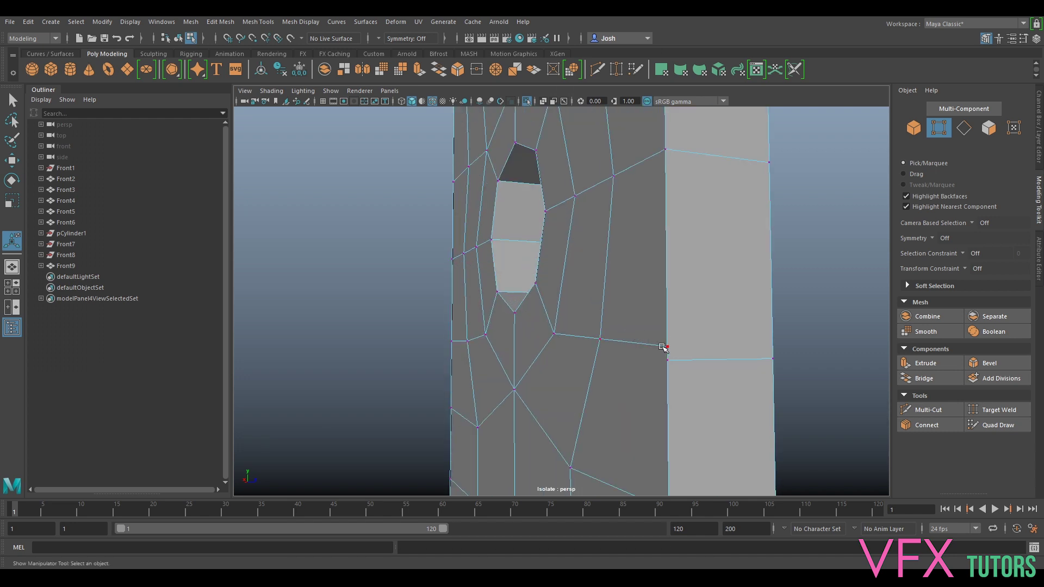
alt+drag(662, 347, 841, 361)
alt+middle_drag(841, 361, 603, 246)
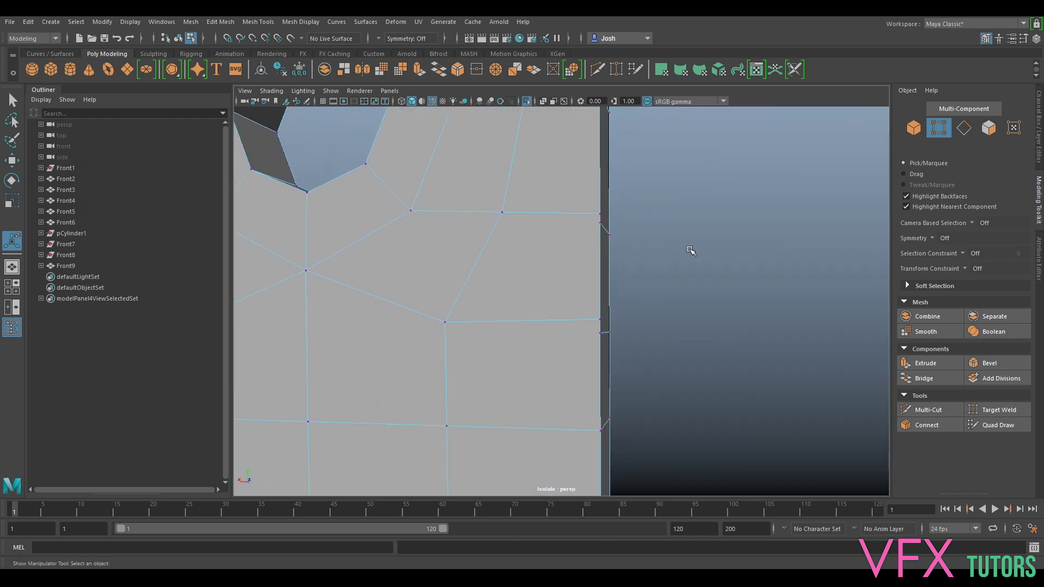
click(1000, 410)
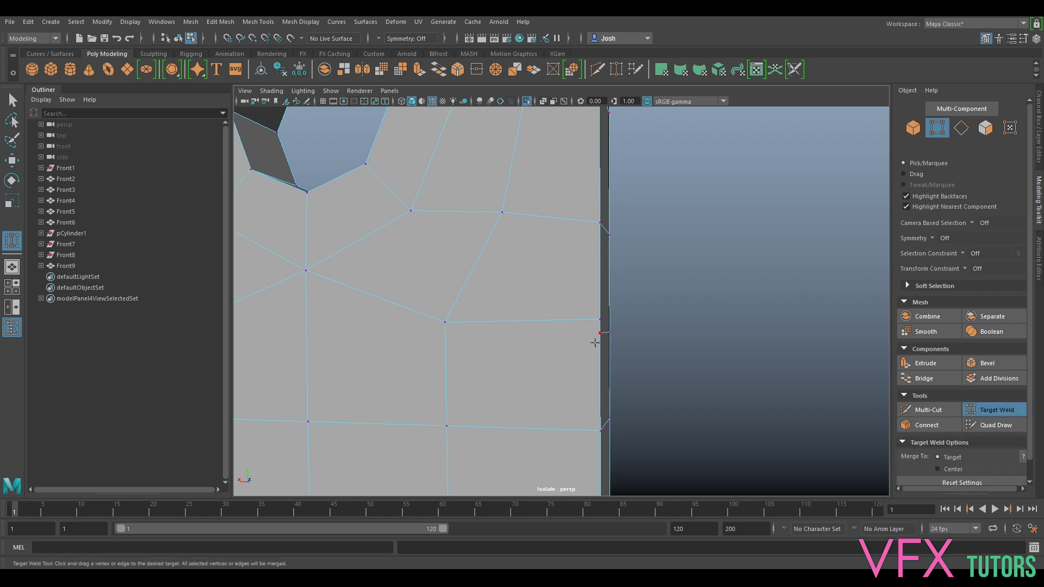
scroll(600, 336, down, 5)
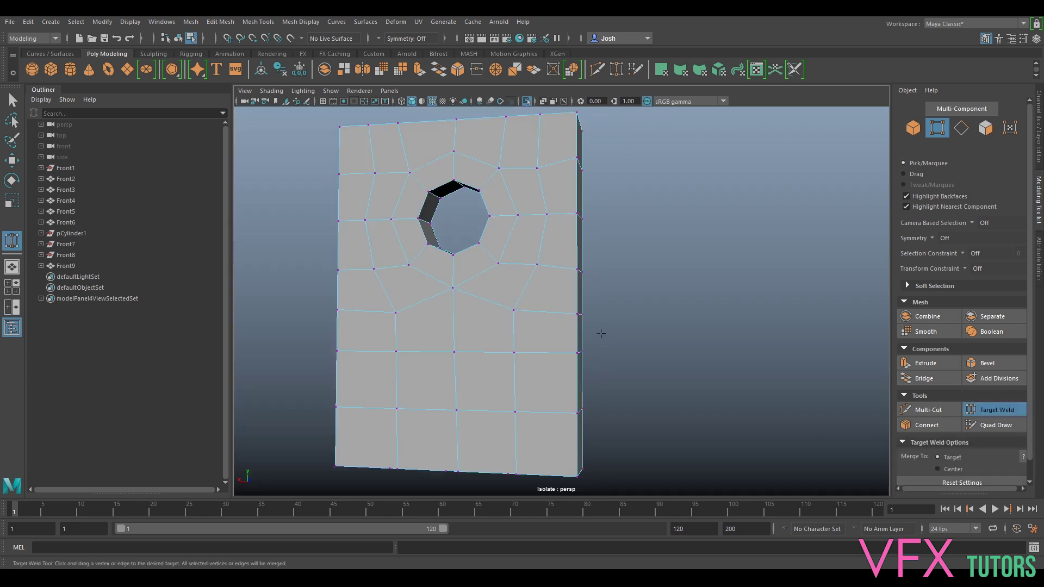
Target Weld the back face's vertices along the bottom edge to the matching vertices on the panel's thickness
key(3)
alt+drag(618, 302, 695, 299)
key(1)
alt+middle_drag(631, 366, 626, 307)
scroll(589, 310, up, 5)
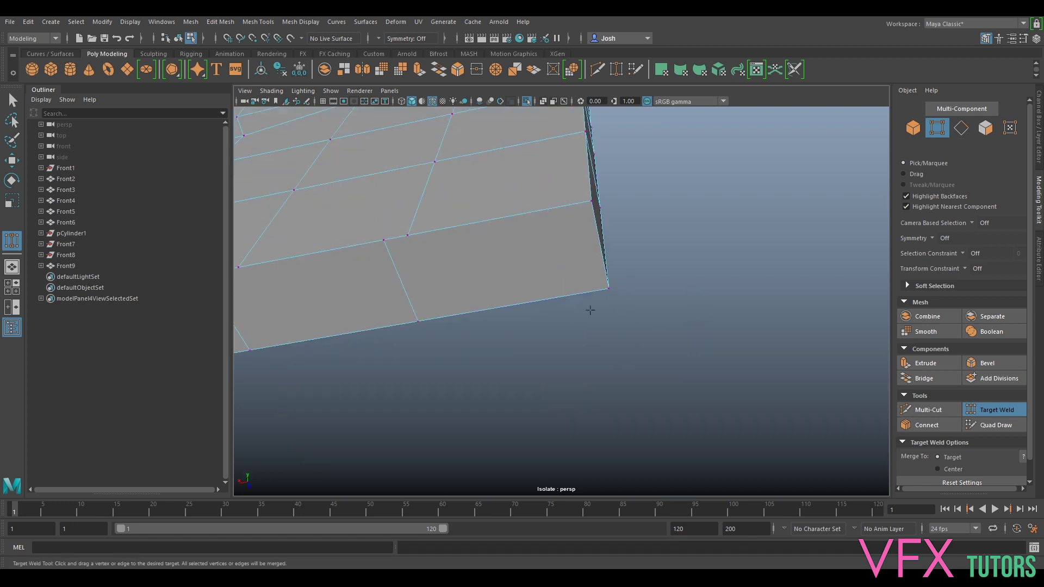
alt+drag(589, 310, 606, 309)
alt+middle_drag(605, 310, 649, 297)
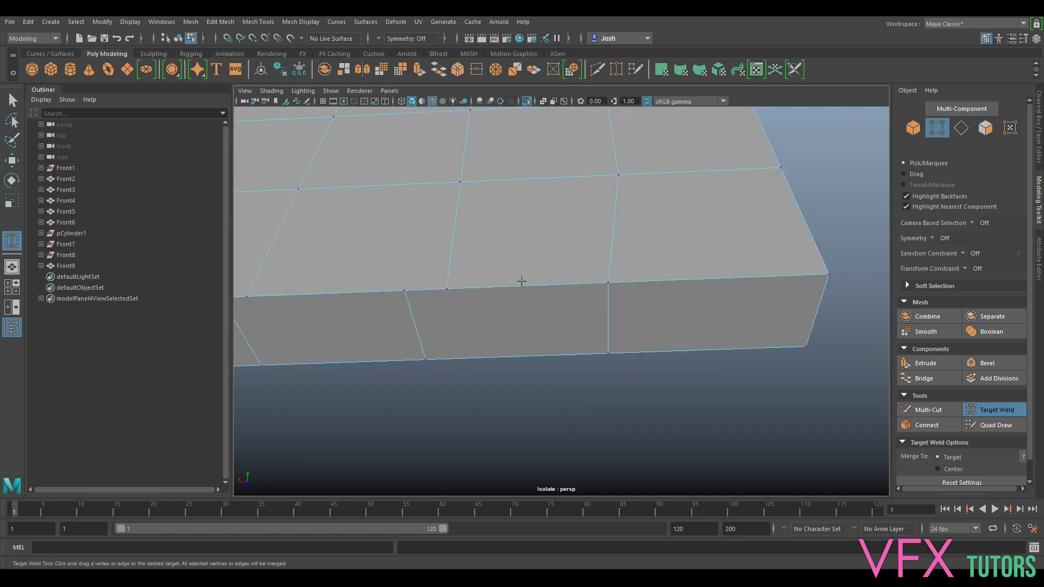
alt+middle_drag(412, 291, 727, 299)
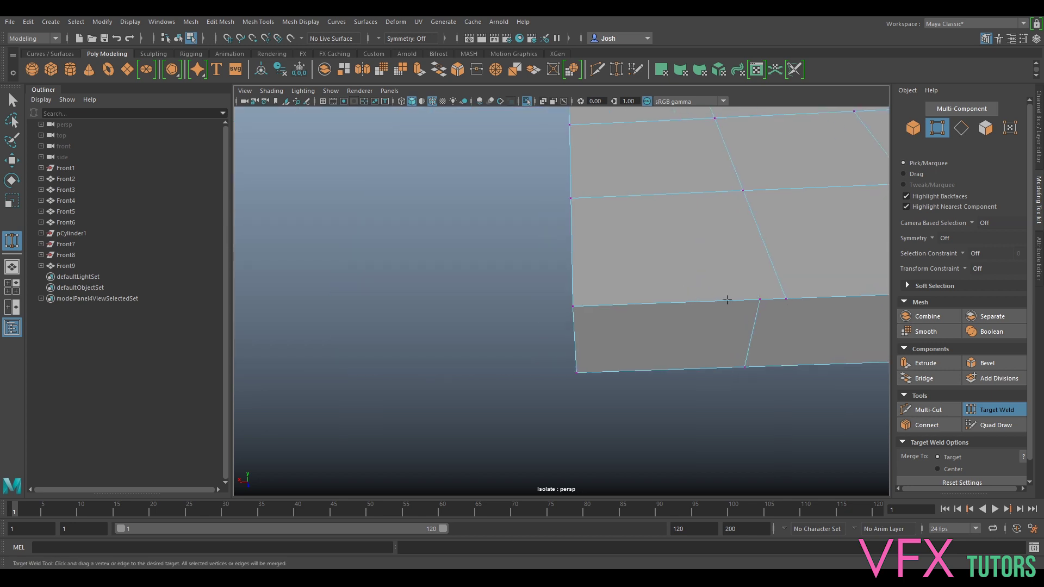
key(f)
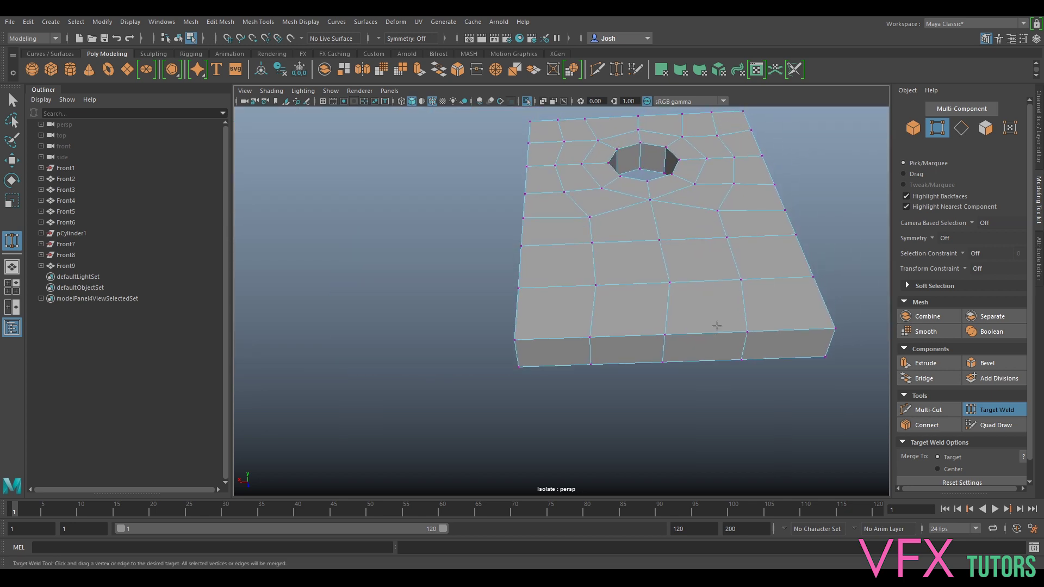
Exit Target Weld and examine the welded panel from several angles, comparing the smooth preview with the unsmoothed mesh
key(3)
mouse_move(714, 314)
alt+mouse_down()
mouse_move(734, 315)
mouse_move(727, 329)
alt+mouse_up()
key(2)
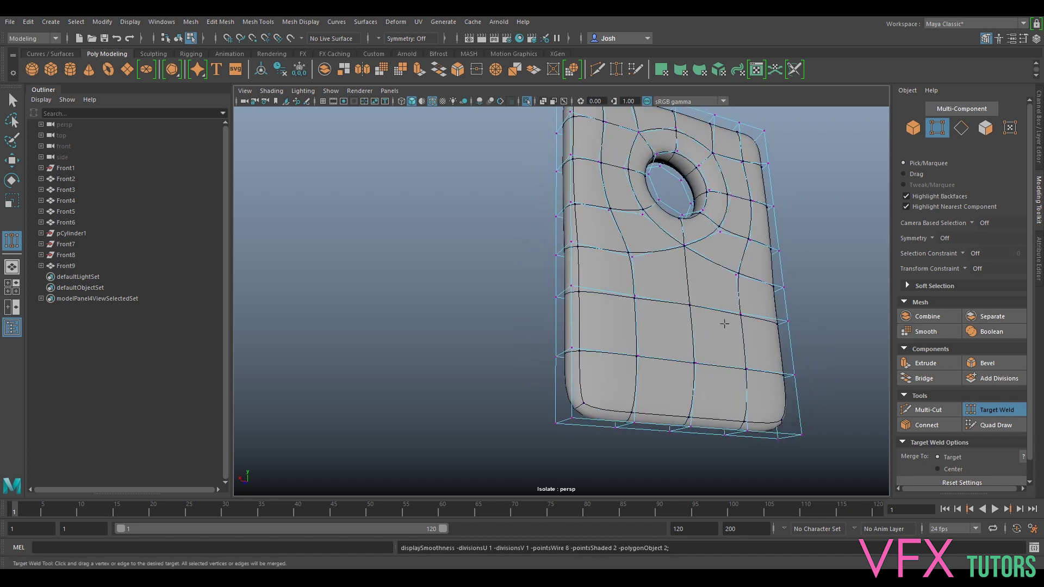
key(3)
alt+drag(737, 271, 722, 360)
click(995, 409)
key(1)
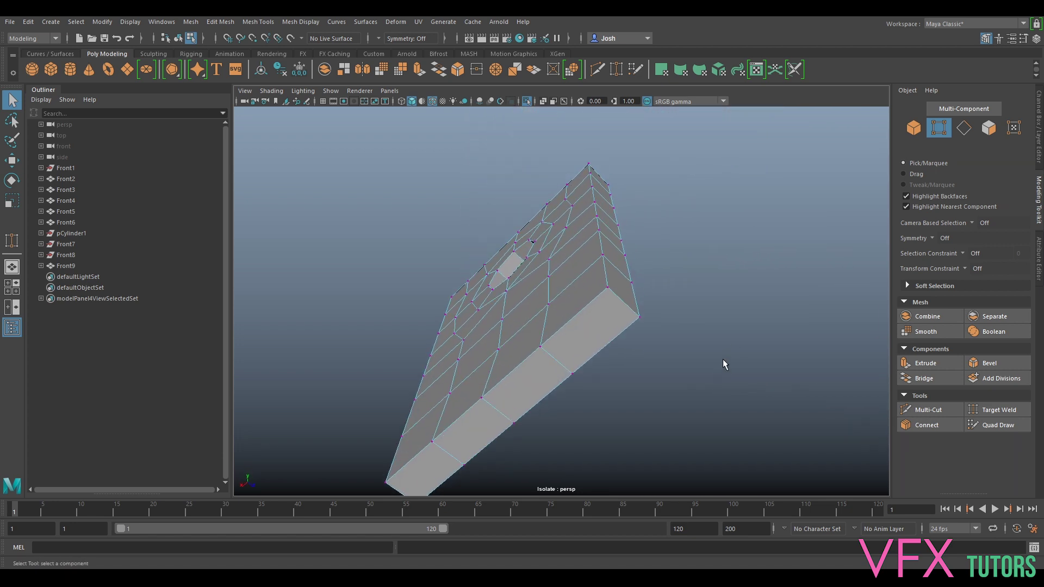
key(3)
alt+drag(729, 302, 783, 337)
key(1)
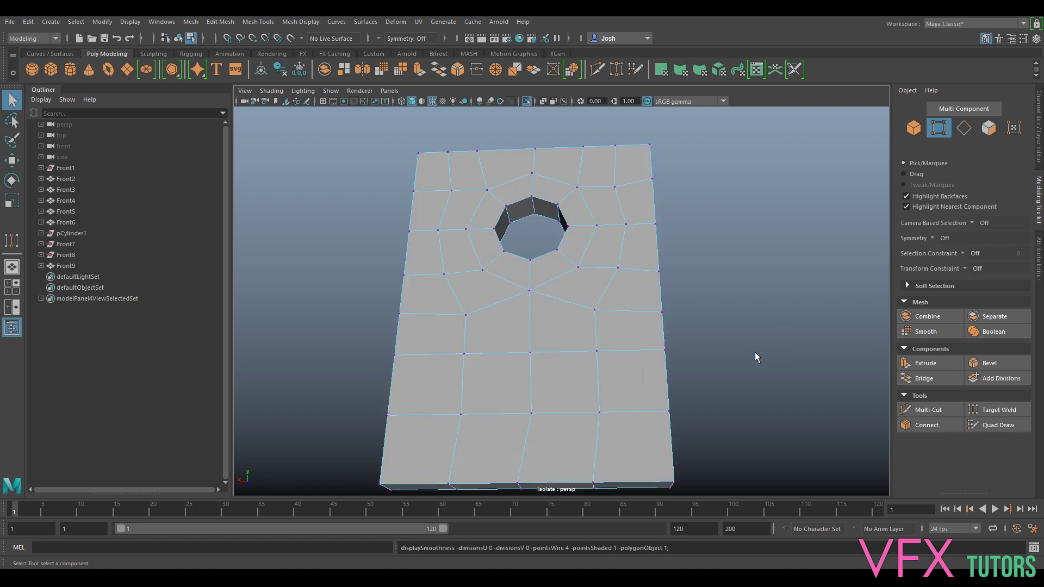
Select the vertices along each side edge of the panel in turn and scale them flat in X to straighten both sides
scroll(723, 331, up, 3)
right_drag(647, 266, 618, 266)
scroll(638, 261, down, 5)
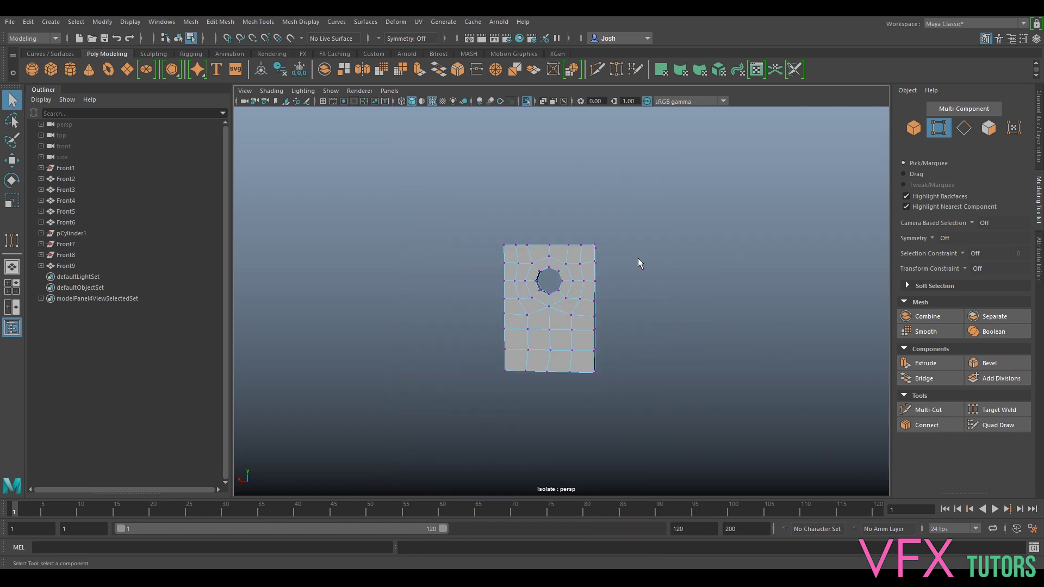
drag(653, 231, 588, 391)
key(r)
click(497, 306)
drag(444, 206, 496, 382)
key(r)
click(409, 307)
scroll(686, 323, up, 4)
Move side-edge vertex pairs vertically to even out the edge rows, placing two pairs at about Y 1.87 and Y 7.32
drag(659, 319, 608, 341)
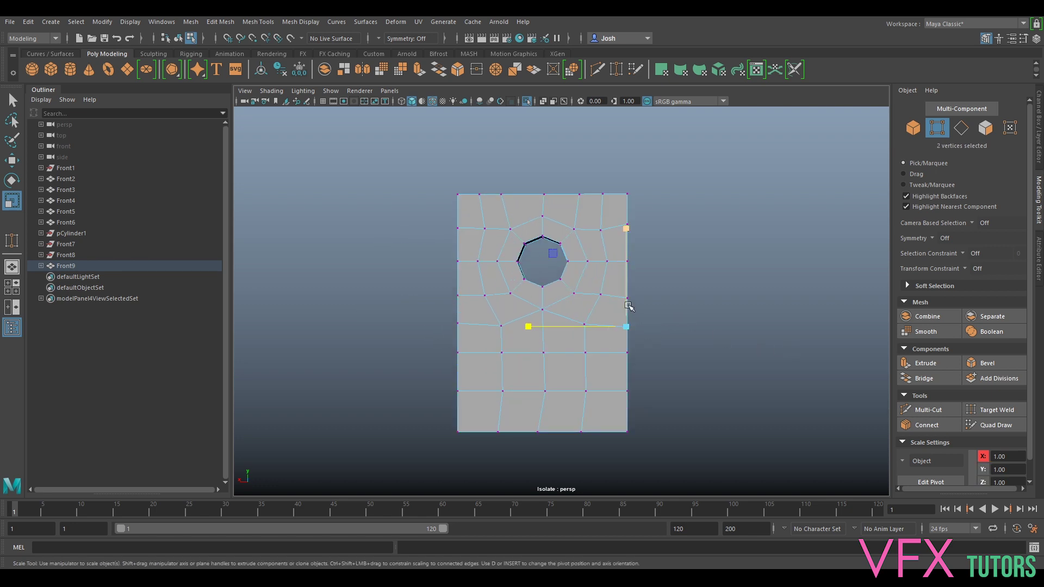
key(w)
drag(434, 310, 463, 325)
drag(641, 291, 628, 274)
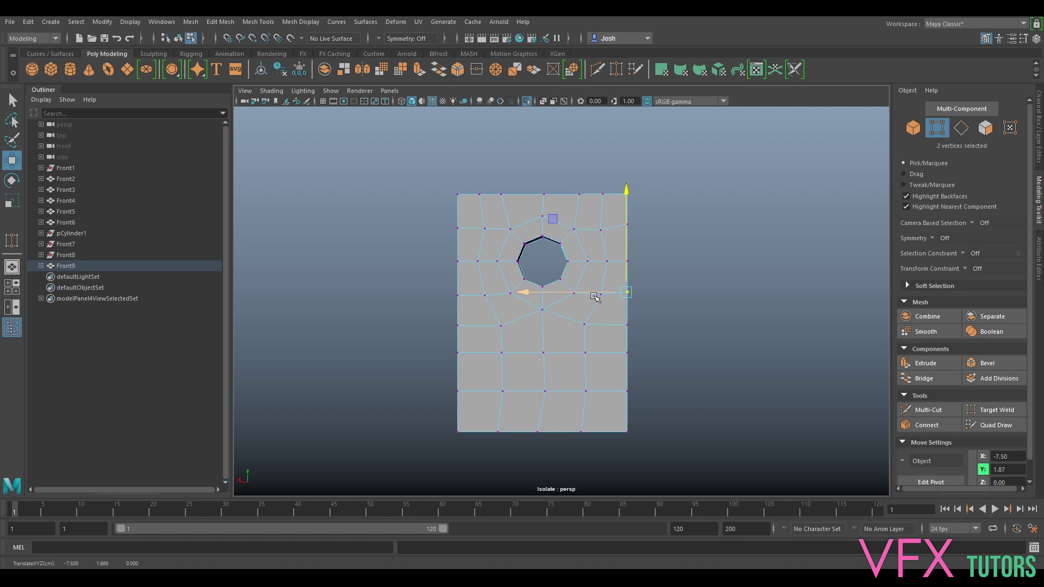
drag(626, 228, 626, 214)
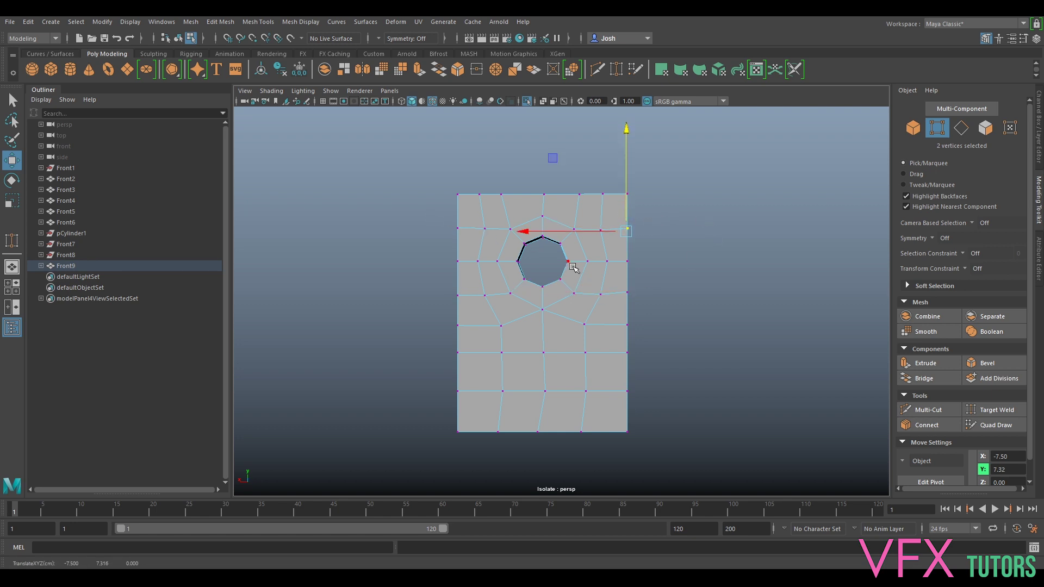
Return to object selection and examine the panel in smooth preview from several angles before restoring the unsmoothed display
key(3)
right_drag(605, 286, 657, 250)
alt+drag(657, 256, 591, 288)
scroll(588, 294, up, 5)
alt+drag(640, 328, 544, 343)
scroll(727, 325, down, 5)
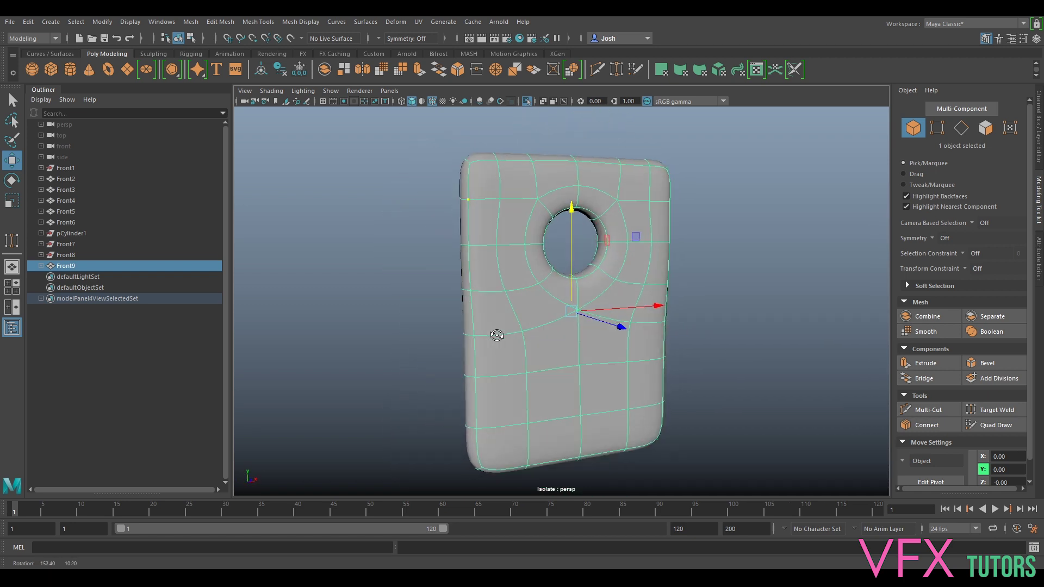
key(1)
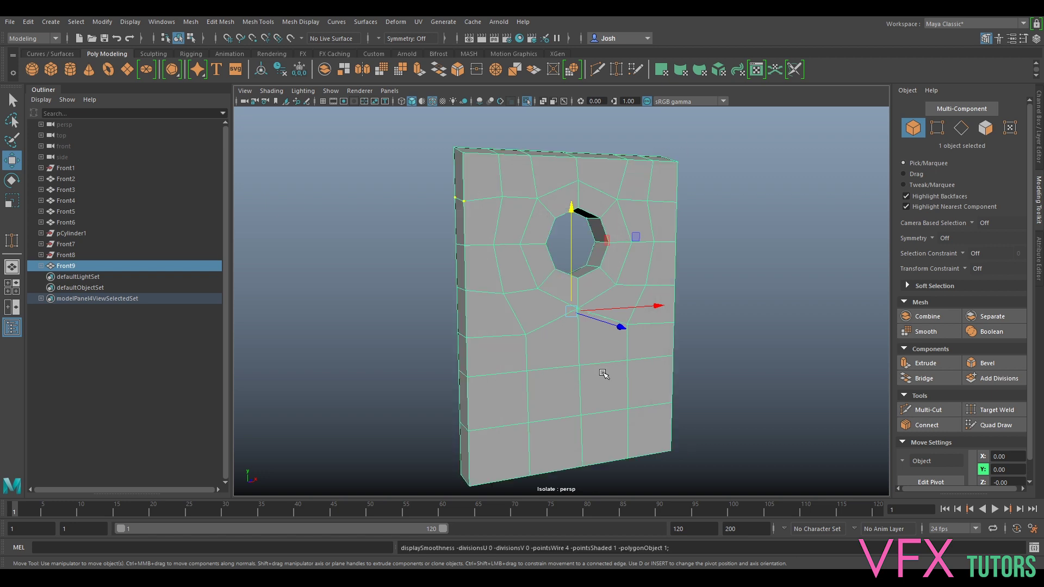
Scale the front and back side-edge vertices beside the top of the hole in Y to level the pair
alt+drag(624, 324, 611, 349)
scroll(610, 352, up, 4)
alt+drag(509, 287, 550, 282)
right_drag(493, 255, 455, 254)
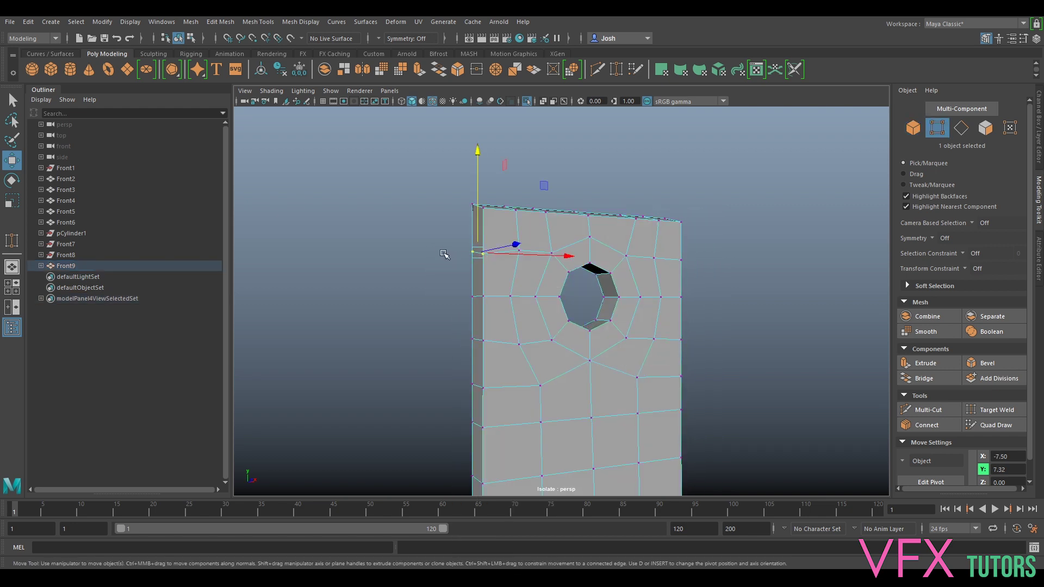
alt+drag(444, 252, 437, 241)
key(r)
drag(489, 201, 495, 313)
alt+drag(496, 309, 505, 298)
key(w)
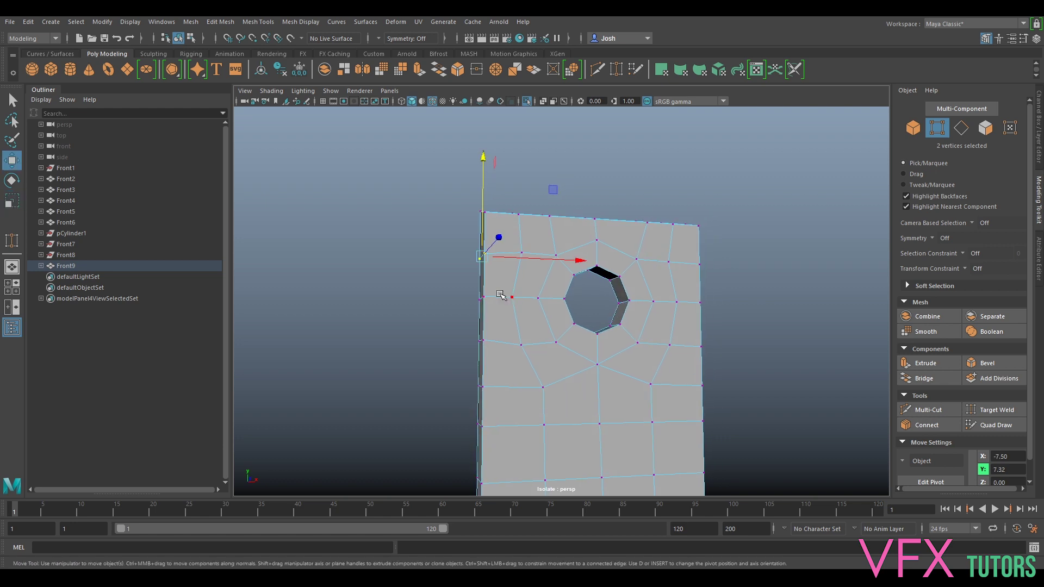
Select the side-edge vertex pair level with the hole's centre and scale it in Y to level it
drag(481, 231, 522, 252)
drag(455, 289, 591, 278)
key(r)
key(w)
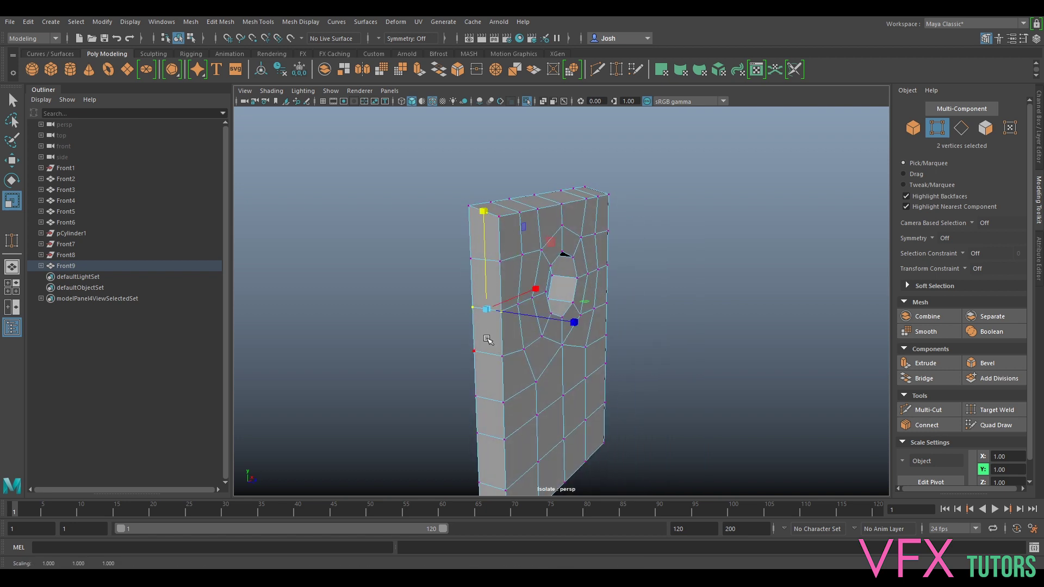
Move the upper vertex pair on the opposite side edge to about Y 7.38 and level it with the Scale tool
drag(484, 295, 794, 308)
drag(726, 235, 725, 234)
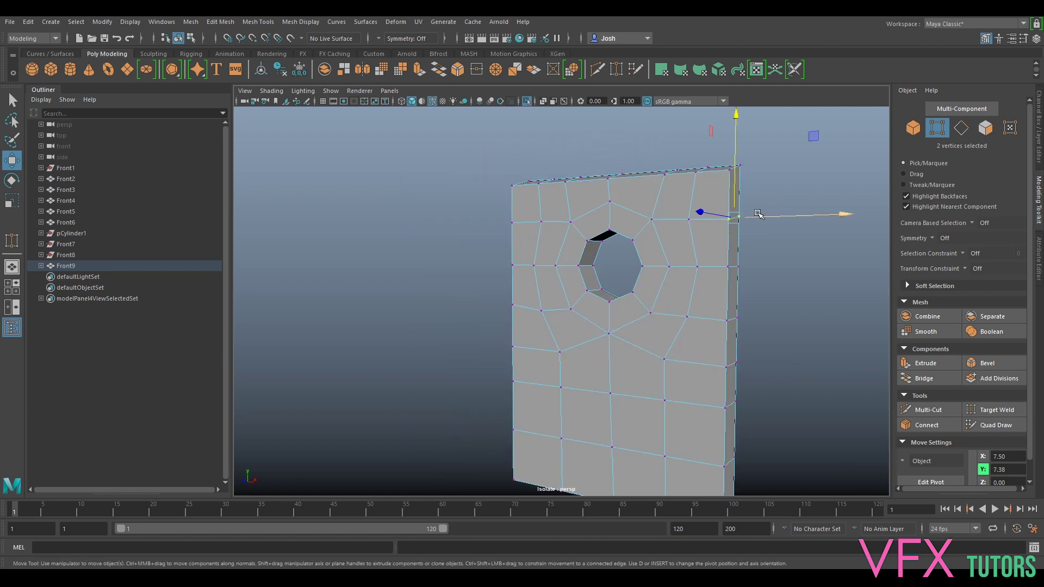
key(r)
scroll(750, 315, down, 3)
alt+drag(750, 312, 686, 346)
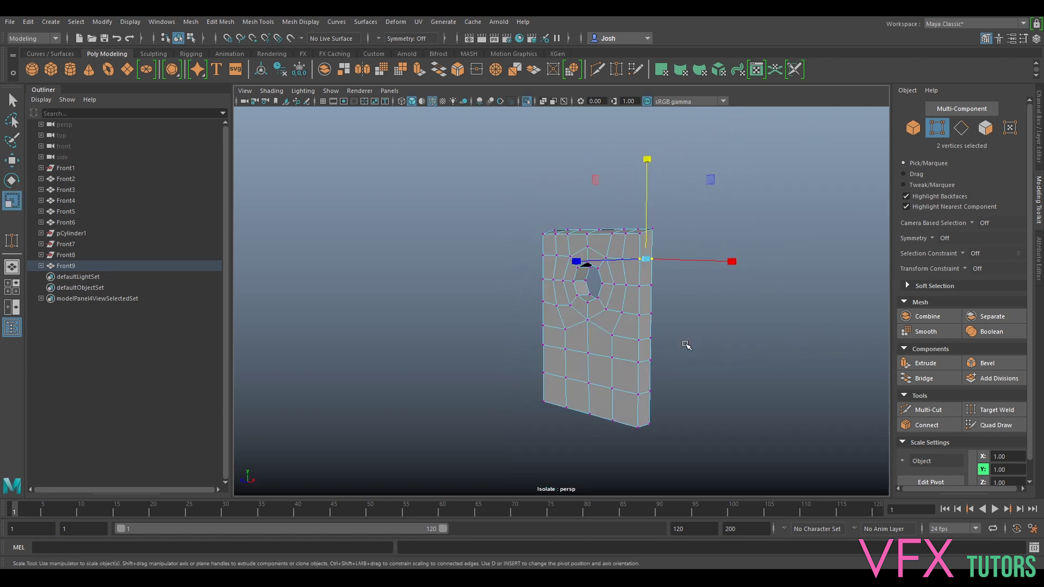
Return to object selection and end the front panel's isolation so the whole bird box is shown
right_drag(630, 270, 685, 249)
click(653, 291)
click(620, 288)
key(ctrl+1)
alt+drag(646, 298, 625, 345)
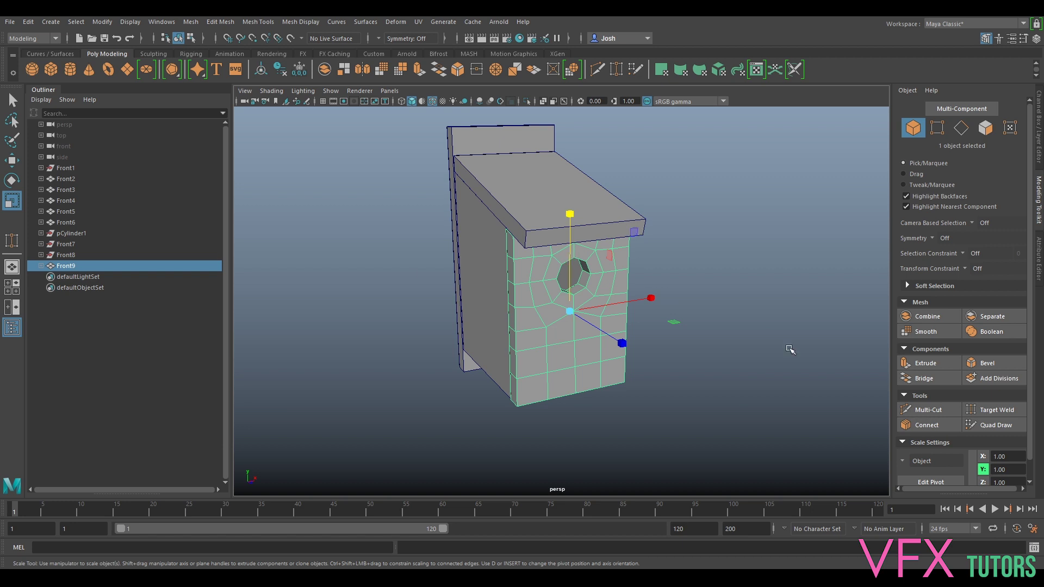
Cut one lengthwise centre edge loop and three crosswise edge loops into the roof panel with Multi-Cut
alt+drag(720, 327, 666, 362)
click(593, 254)
alt+drag(593, 253, 647, 312)
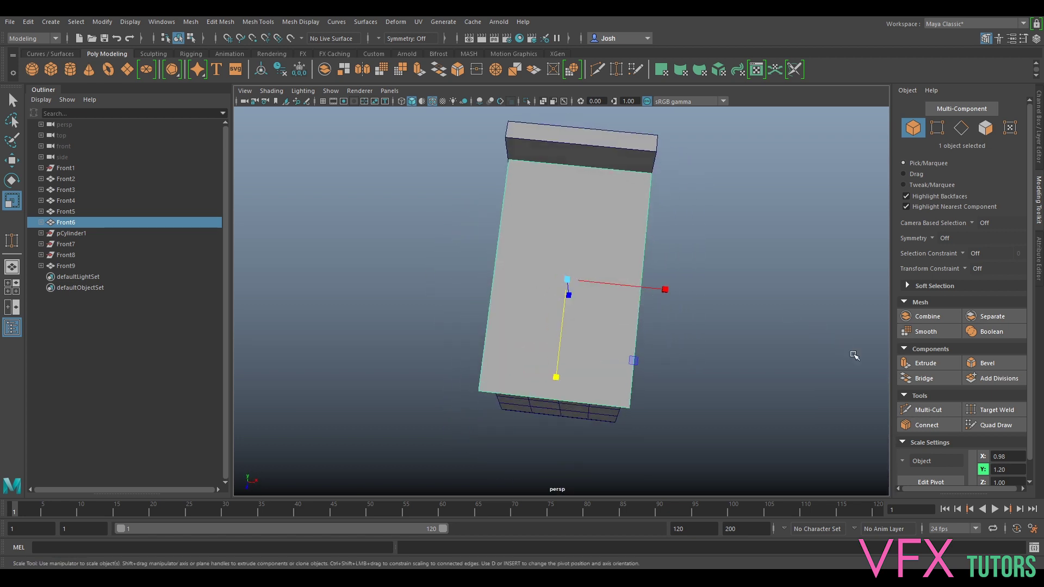
click(927, 410)
alt+drag(609, 348, 590, 378)
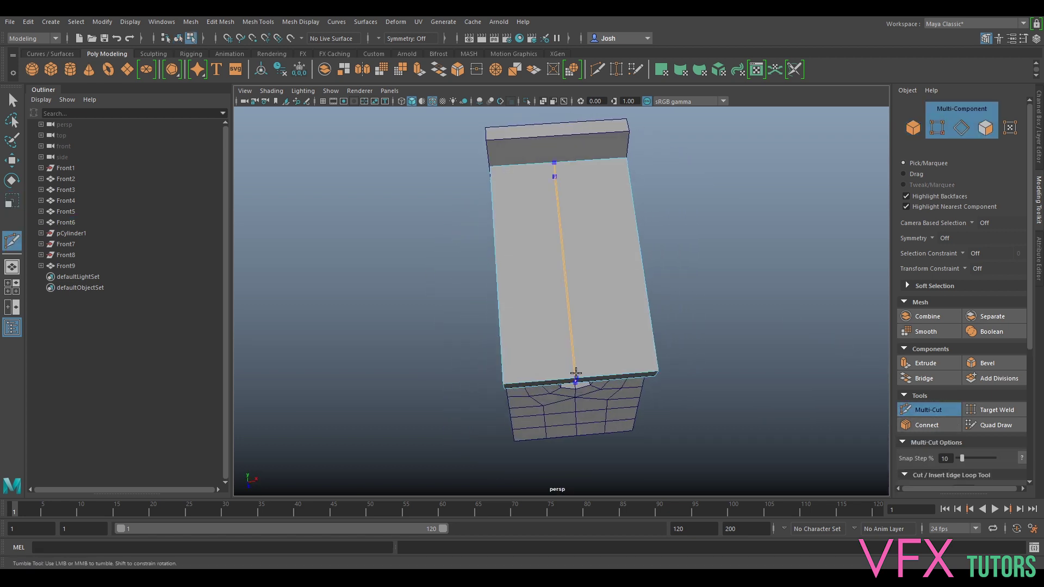
alt+drag(582, 375, 544, 369)
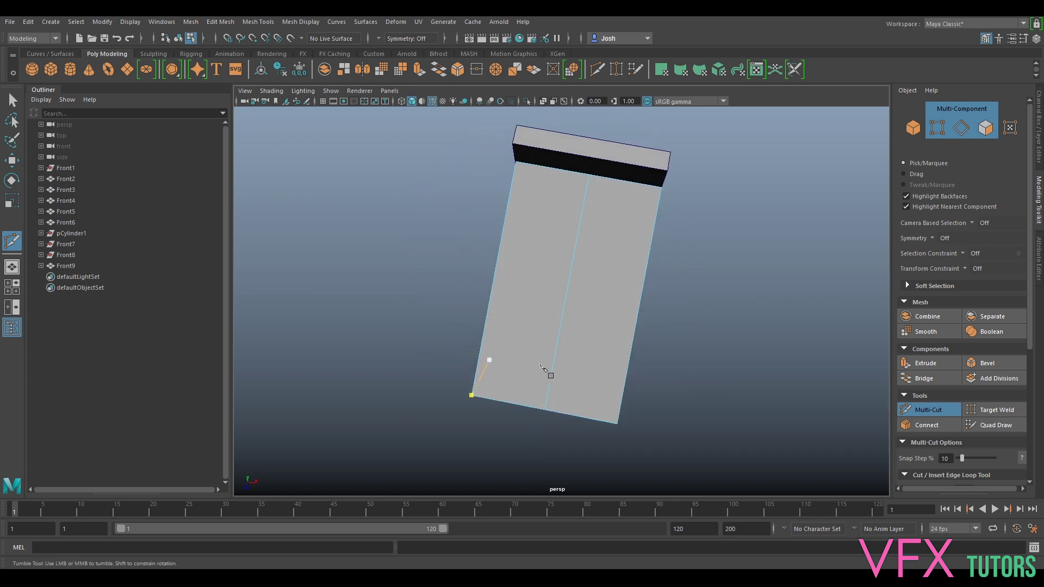
ctrl+click(559, 344)
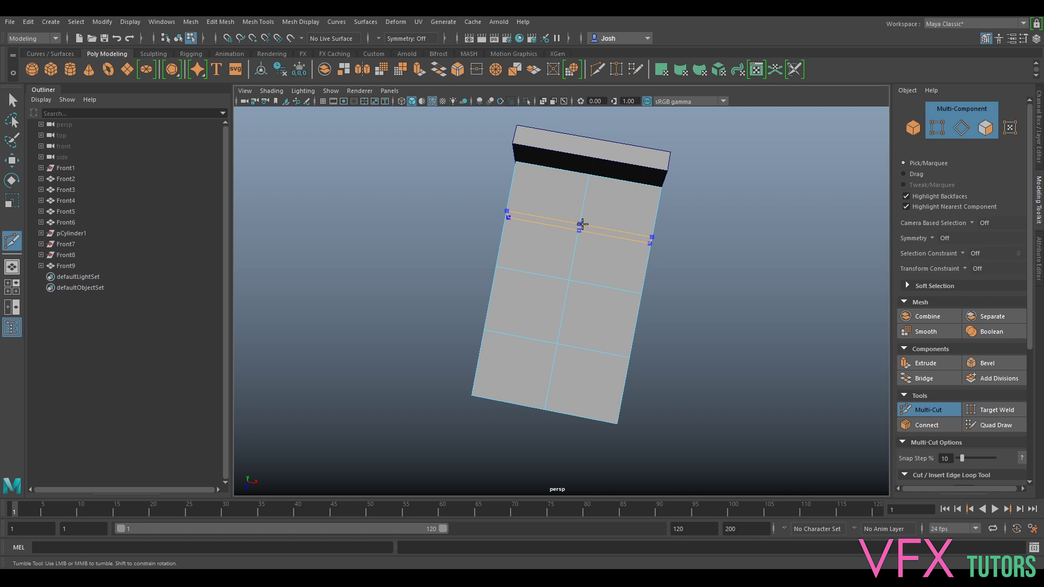
alt+drag(580, 220, 707, 365)
alt+middle_drag(705, 366, 708, 317)
click(924, 413)
Cut a vertical centre edge loop and two horizontal edge loops into the first side panel with Multi-Cut
alt+drag(751, 305, 627, 306)
click(550, 294)
alt+drag(557, 299, 748, 214)
alt+drag(715, 298, 672, 240)
click(919, 410)
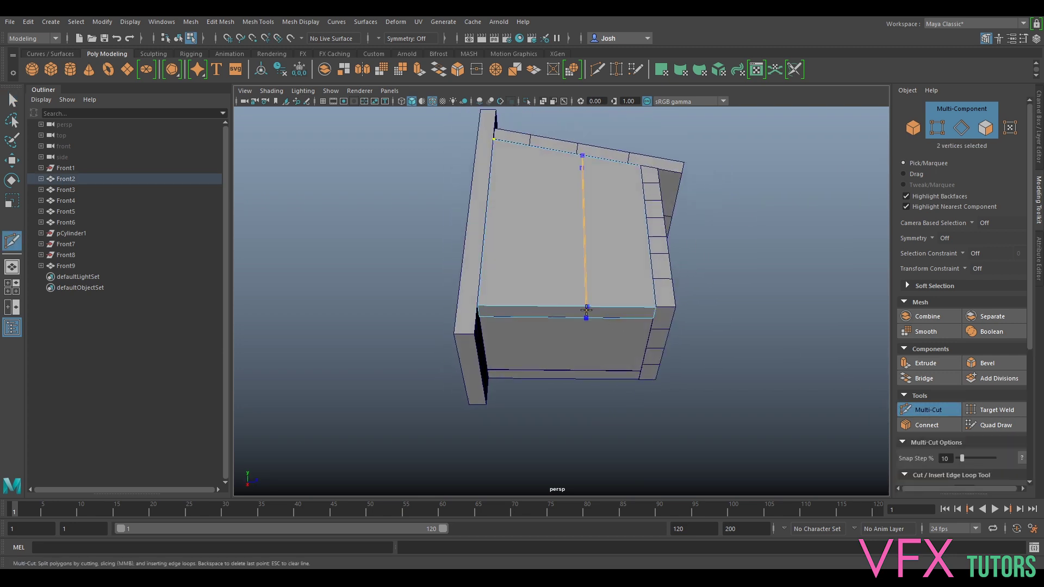
ctrl+click(571, 306)
mouse_move(570, 305)
alt+mouse_down()
mouse_move(602, 315)
mouse_move(572, 303)
alt+mouse_up()
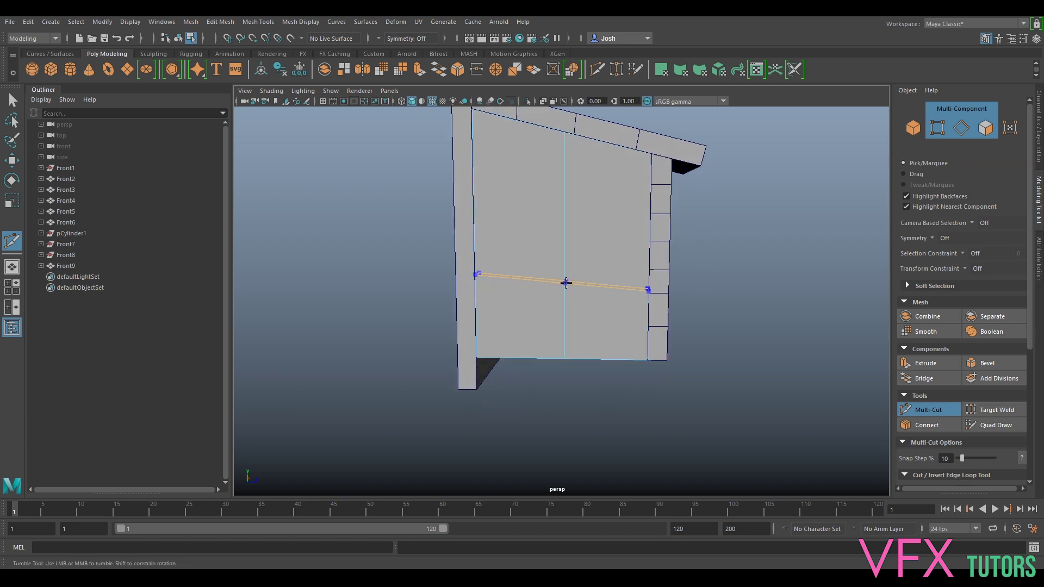
ctrl+click(563, 204)
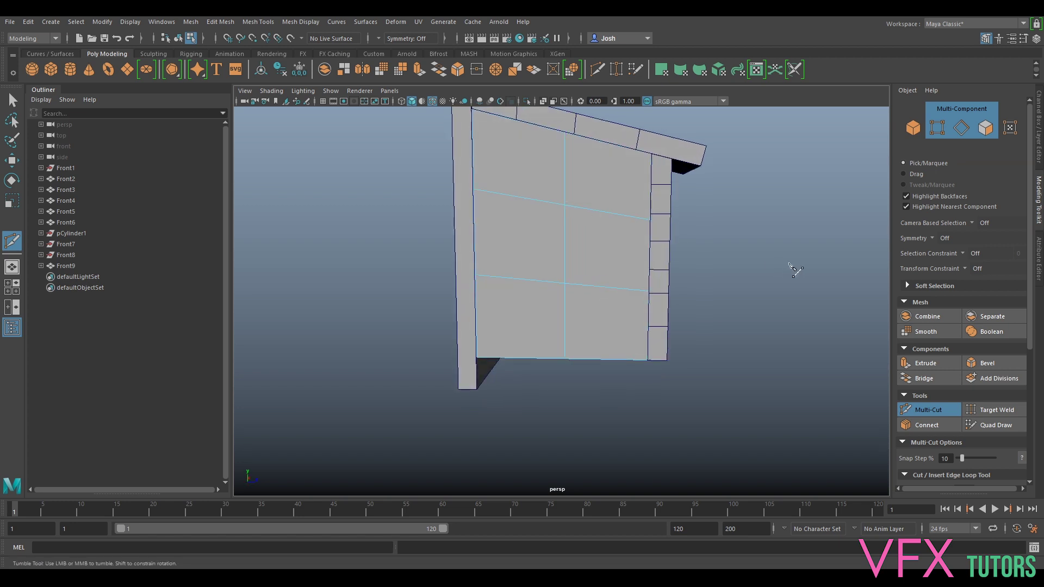
alt+drag(796, 269, 593, 294)
click(927, 410)
Select the opposite side panel and cut a vertical centre edge loop into it with Multi-Cut
alt+drag(850, 361, 750, 359)
click(566, 256)
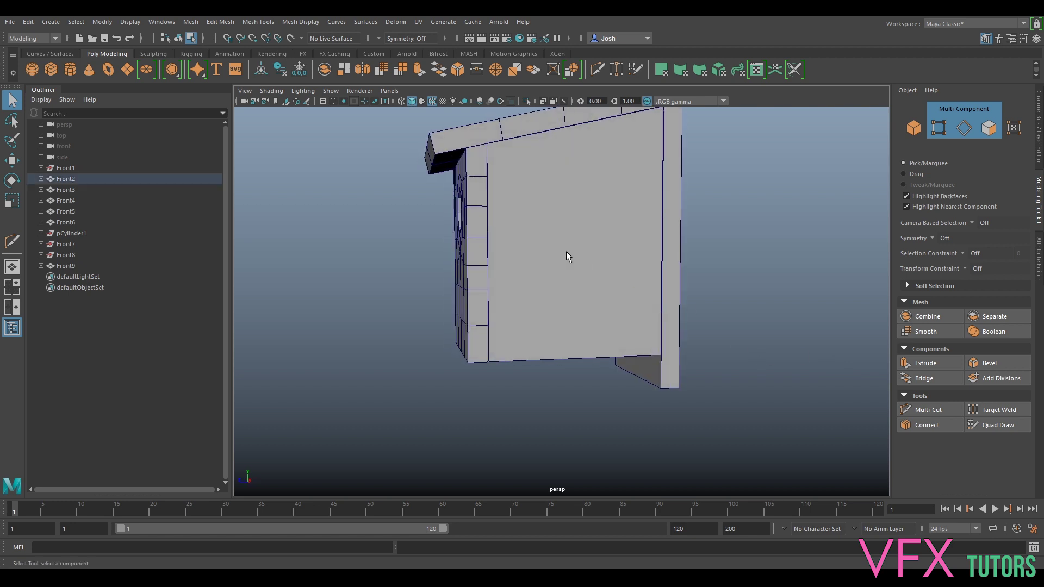
alt+drag(615, 372, 680, 307)
click(650, 190)
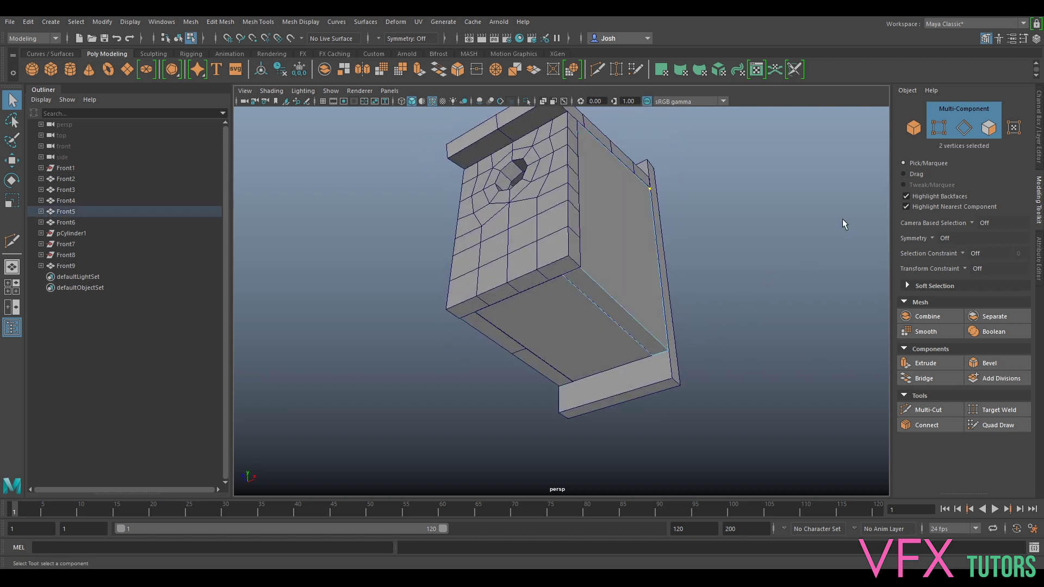
click(927, 410)
alt+drag(788, 283, 686, 327)
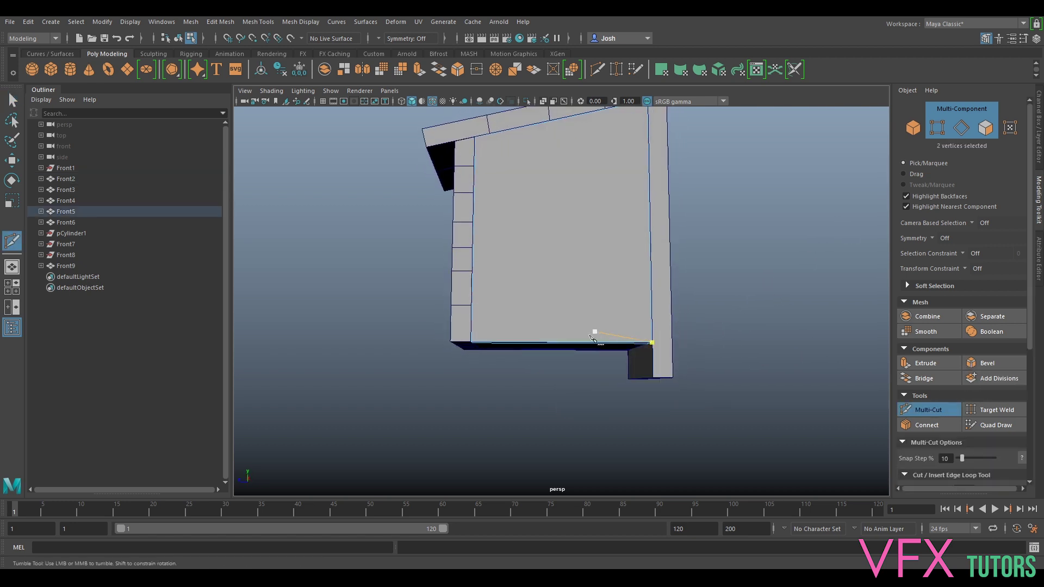
click(564, 341)
key(Return)
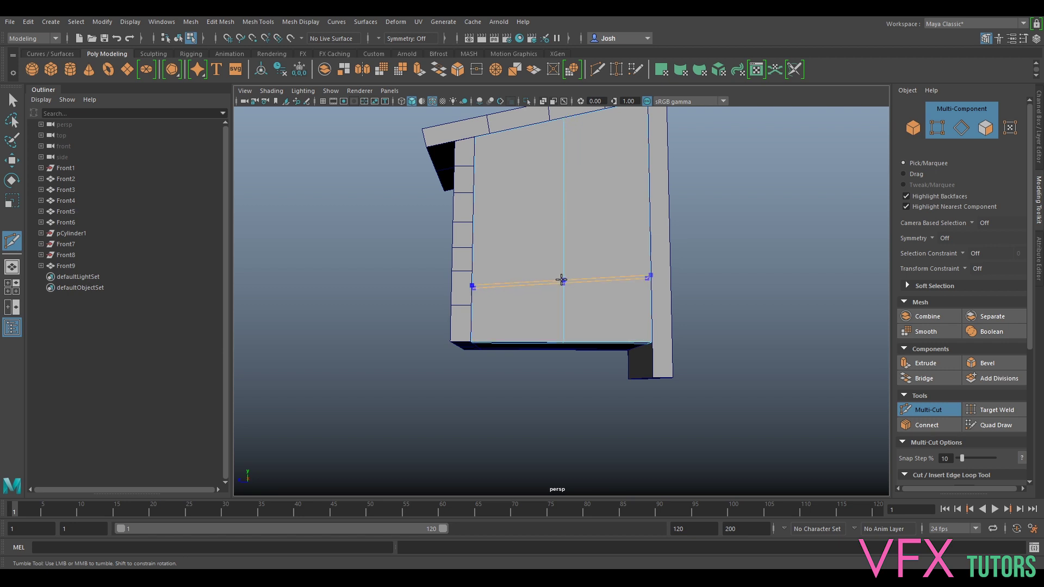
Add two horizontal edge loops to the opposite side panel, dividing its height into roughly equal thirds
ctrl+click(563, 270)
alt+middle_drag(676, 215, 681, 296)
click(656, 348)
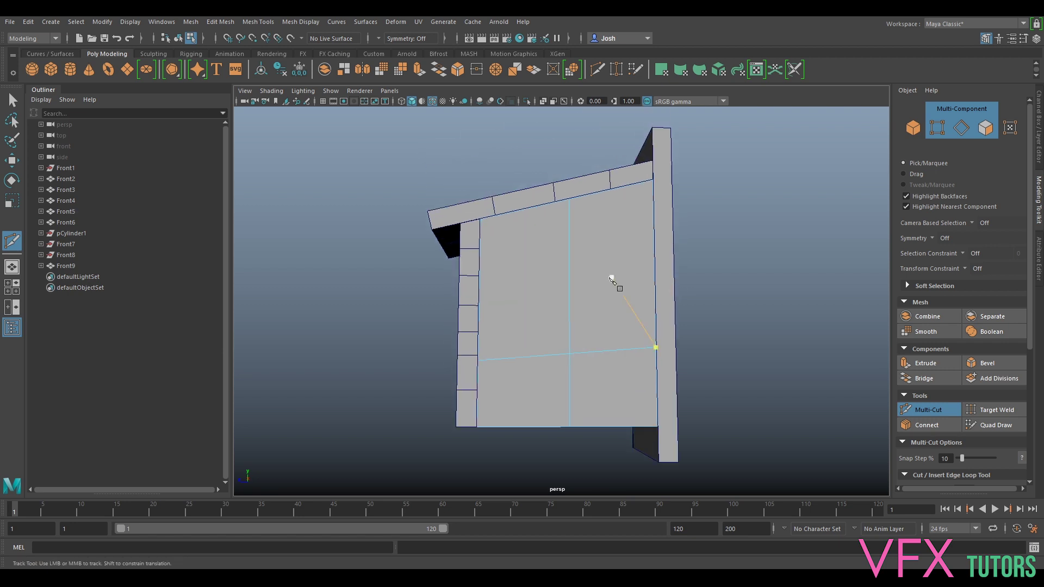
ctrl+click(571, 275)
click(933, 412)
Cut a vertical centre edge loop and four roughly evenly spaced horizontal edge loops into the back panel
alt+drag(826, 380, 736, 374)
click(943, 409)
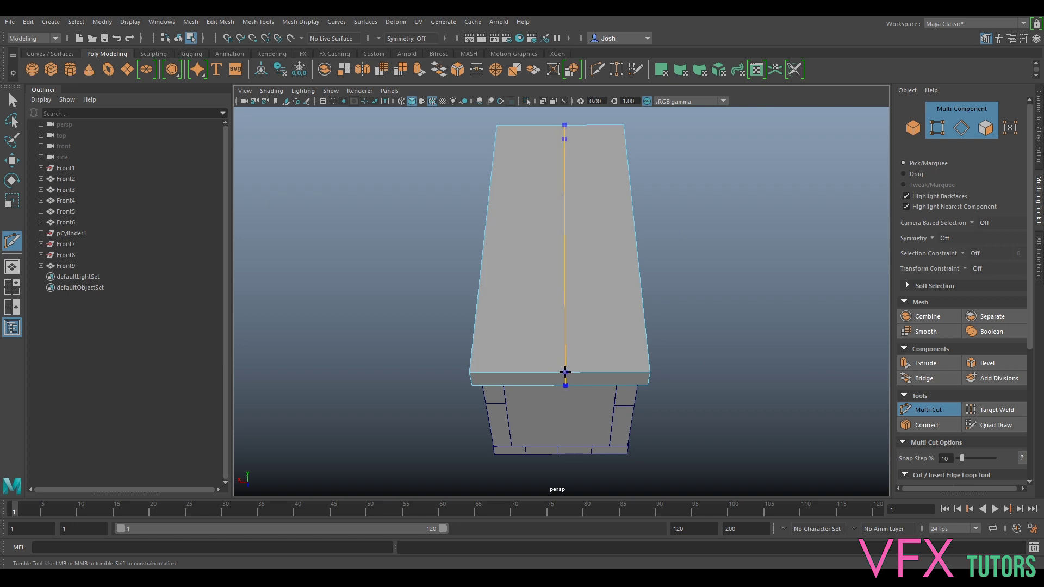
alt+drag(759, 283, 752, 319)
alt+right_drag(753, 319, 748, 328)
alt+middle_drag(748, 329, 791, 306)
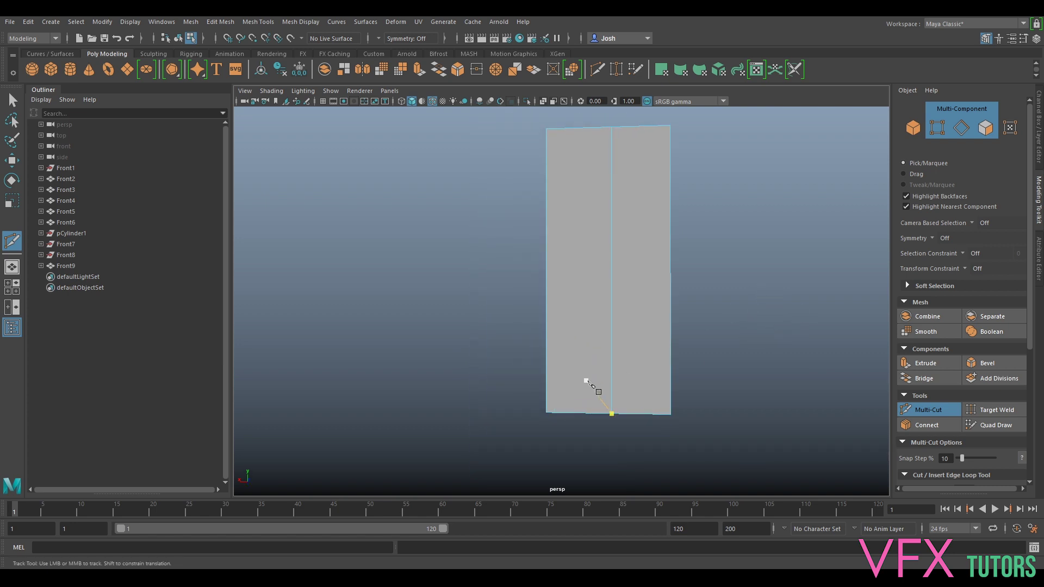
ctrl+click(612, 359)
key(q)
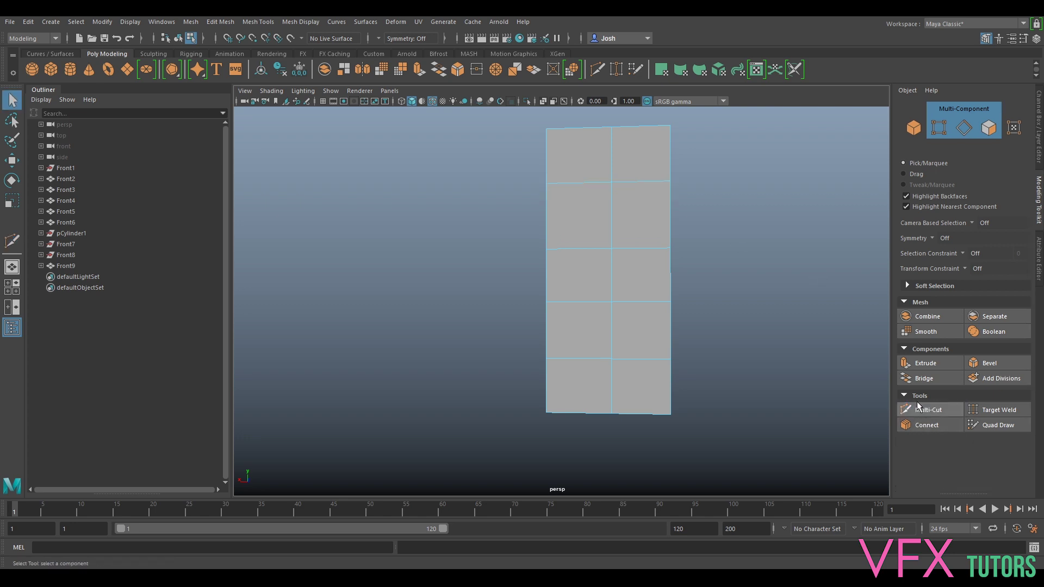
Try moving the back panel's second horizontal edge loop from the top slightly upward in Y
double_click(652, 248)
key(w)
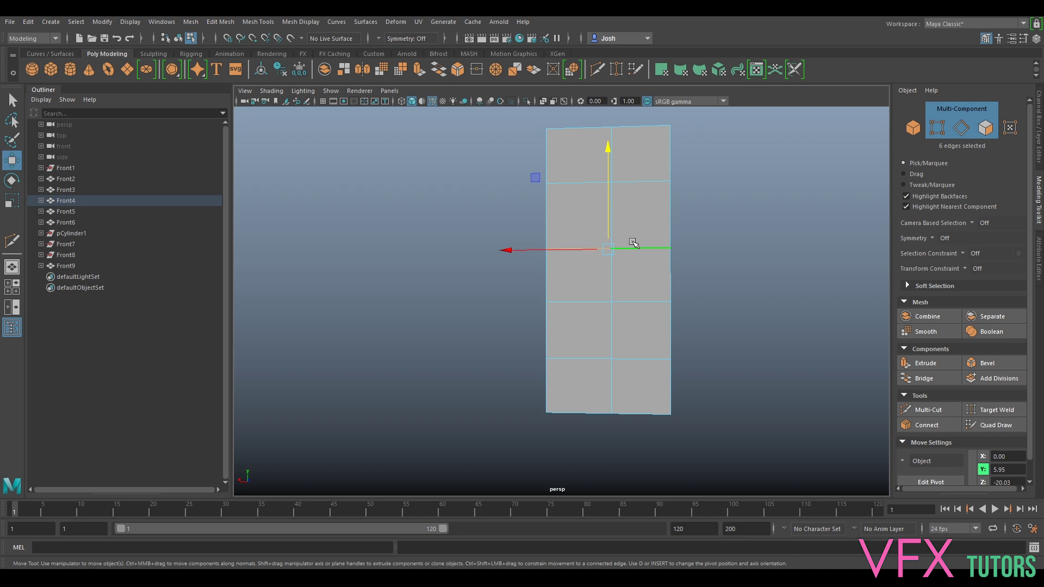
drag(609, 224, 606, 213)
key(ctrl+z)
key(ctrl+z)
Select the floor panel and cut one front-to-back centre edge loop and two crosswise edge loops into it
alt+drag(605, 310, 595, 351)
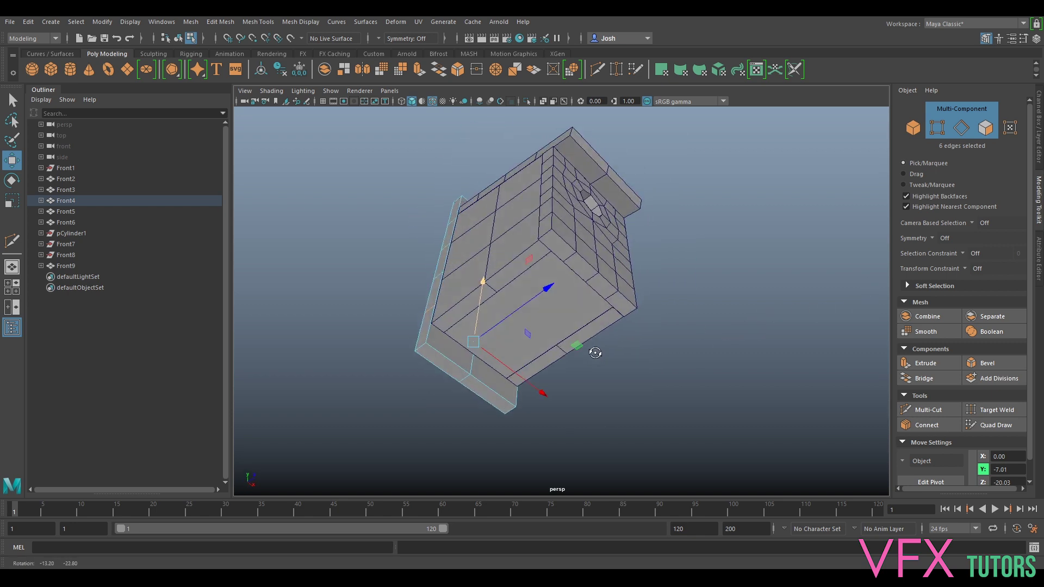
click(911, 132)
click(547, 293)
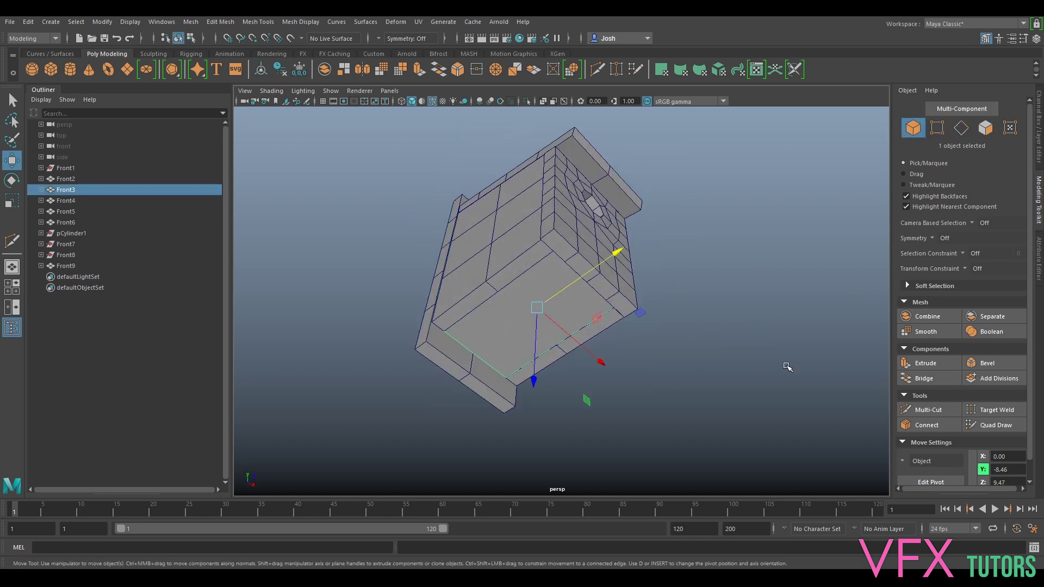
click(928, 409)
alt+drag(780, 401, 525, 318)
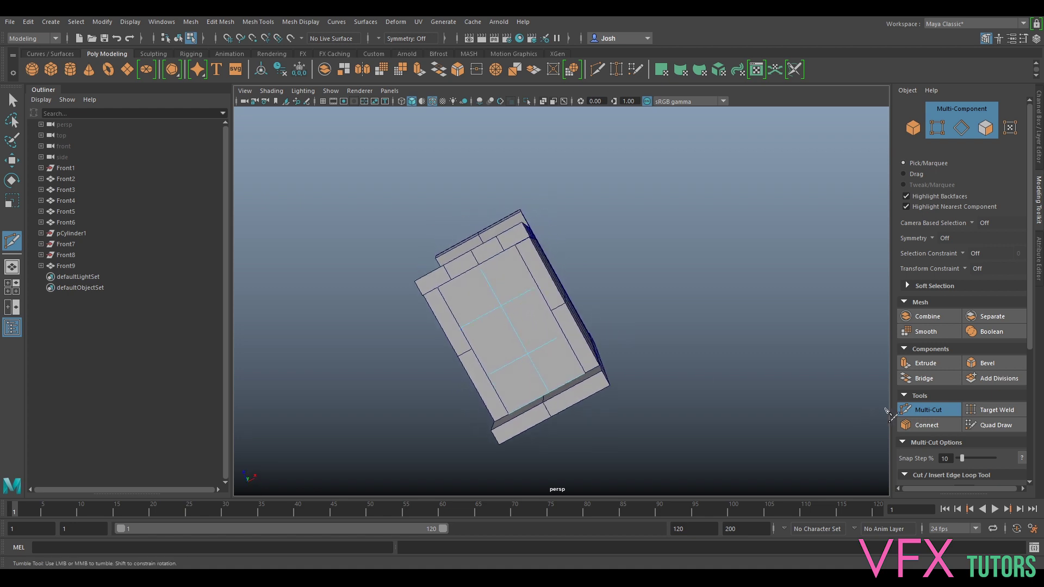
click(906, 410)
Select the floor panel's rear crosswise edge loop and activate the Move tool
double_click(553, 356)
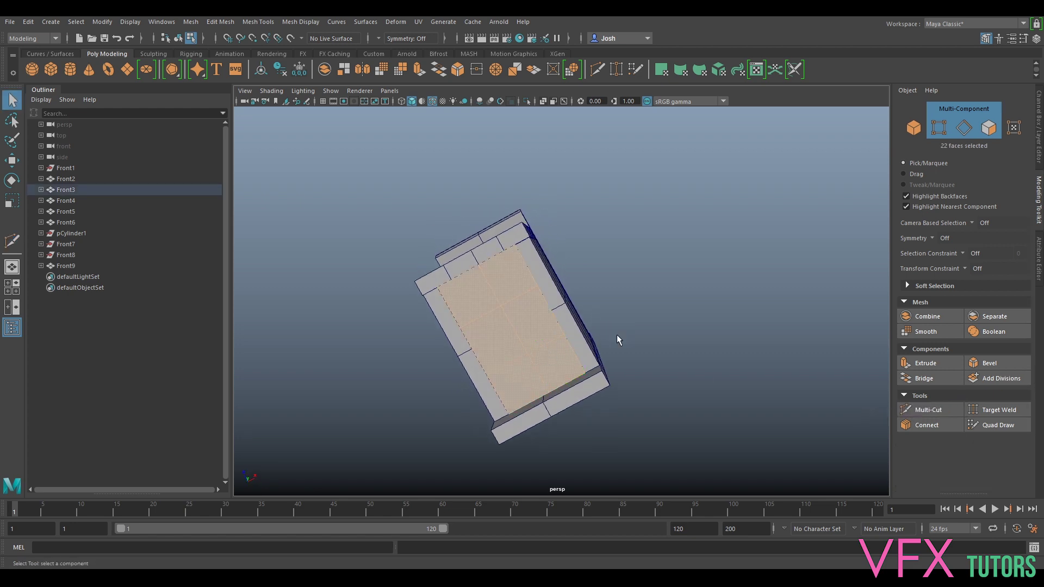
click(964, 128)
double_click(543, 344)
key(w)
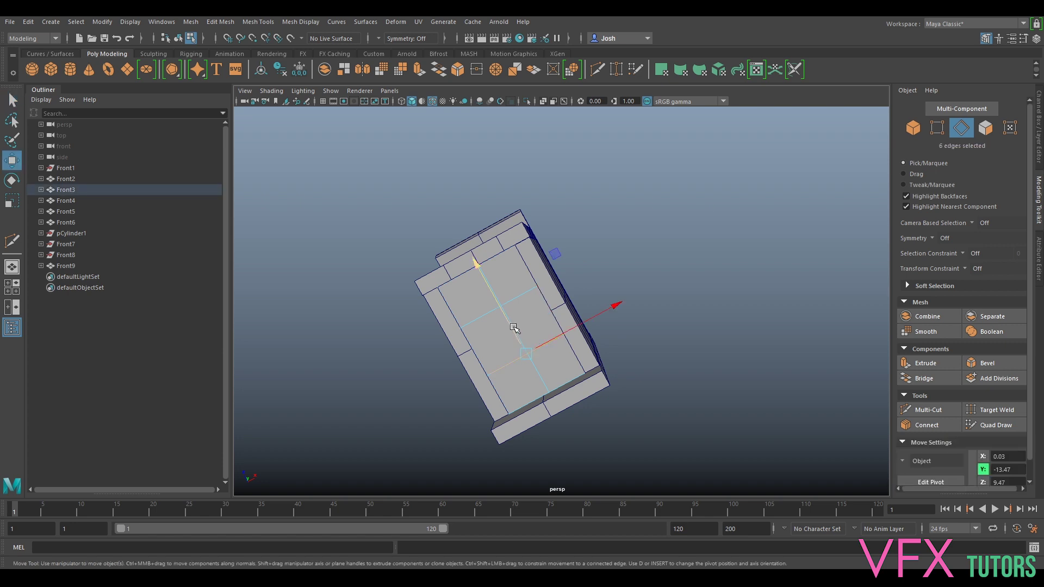
Select the back panel's vertical centre edge loop and move it sideways to about X 0.20, near the floor panel's centre line
alt+drag(554, 251, 619, 381)
click(537, 395)
alt+middle_drag(608, 429, 652, 361)
scroll(625, 359, up, 4)
click(914, 129)
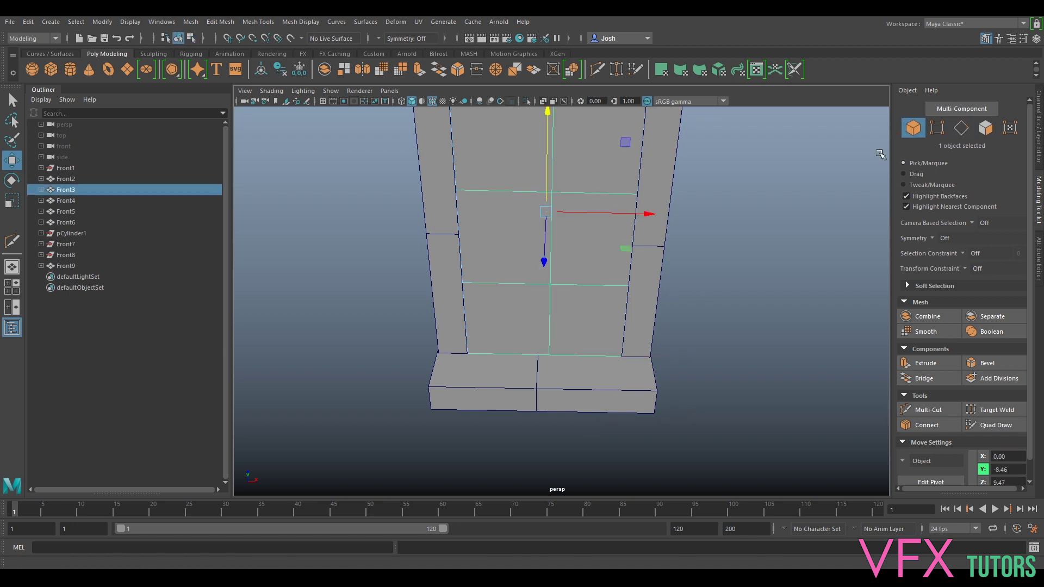
click(559, 379)
right_drag(558, 375, 558, 237)
shift+double_click(541, 358)
drag(603, 272, 610, 276)
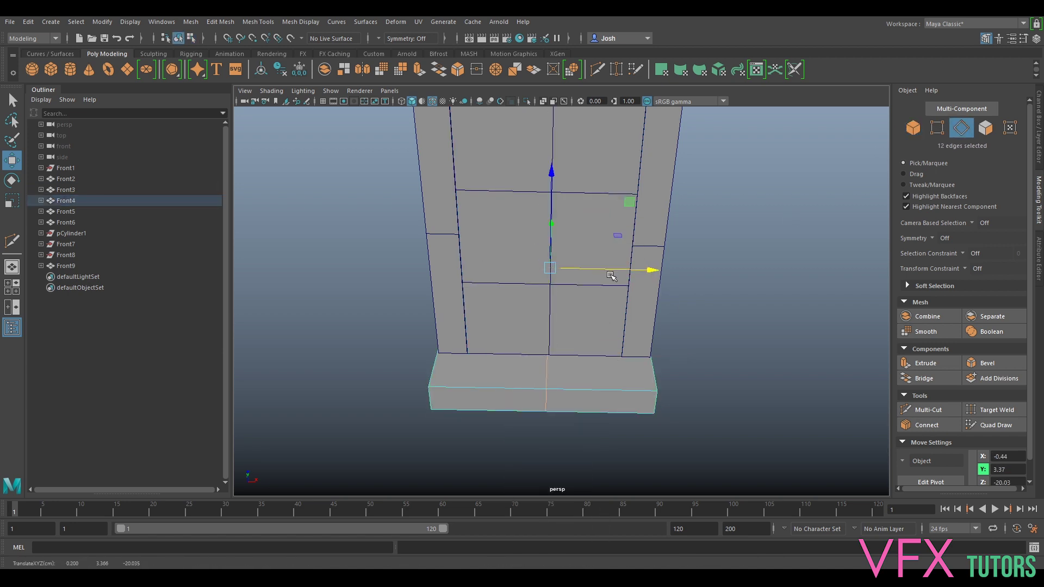
Return to object selection and examine the subdivided bird box from the side, underneath and front
scroll(612, 276, down, 8)
alt+drag(582, 435, 752, 372)
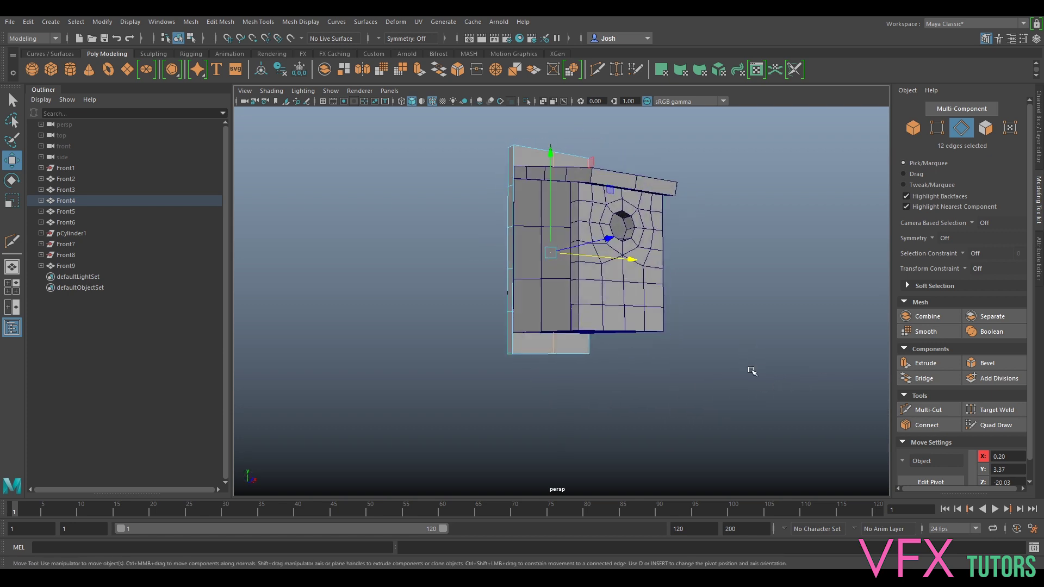
click(914, 128)
alt+drag(746, 258, 698, 225)
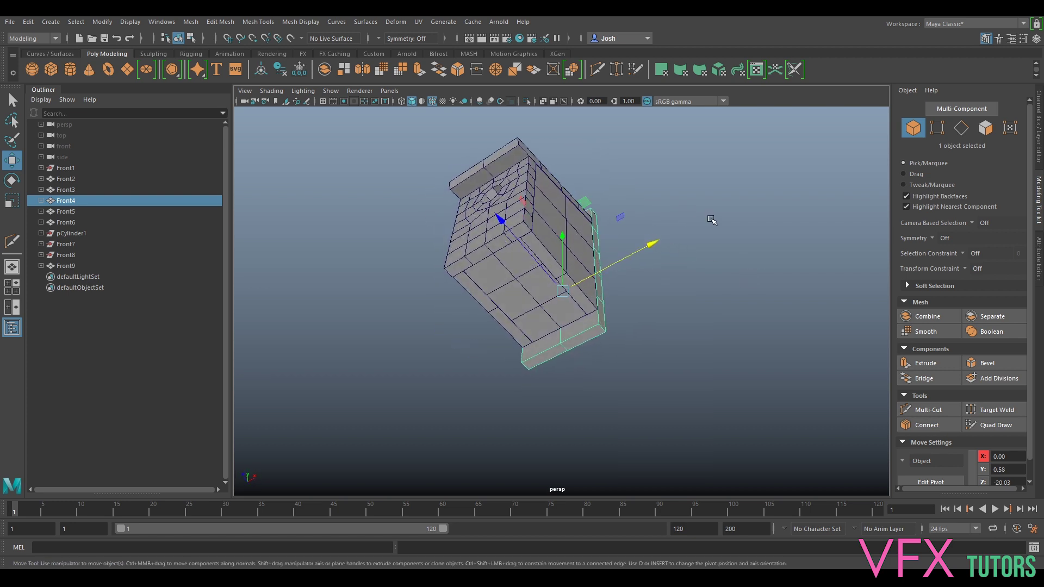
alt+drag(644, 244, 396, 233)
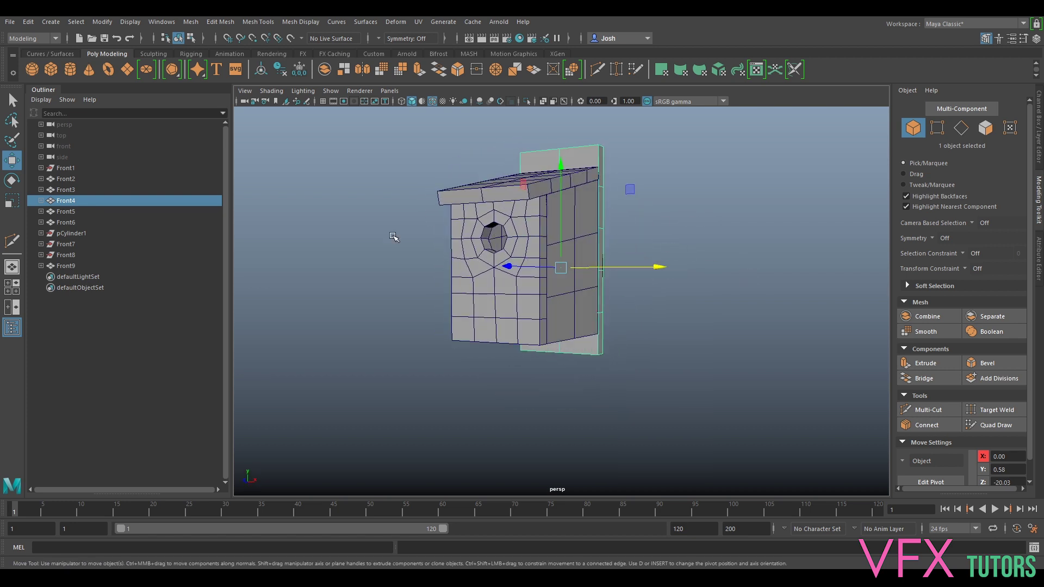
scroll(513, 235, up, 5)
scroll(512, 235, down, 2)
alt+drag(522, 235, 582, 216)
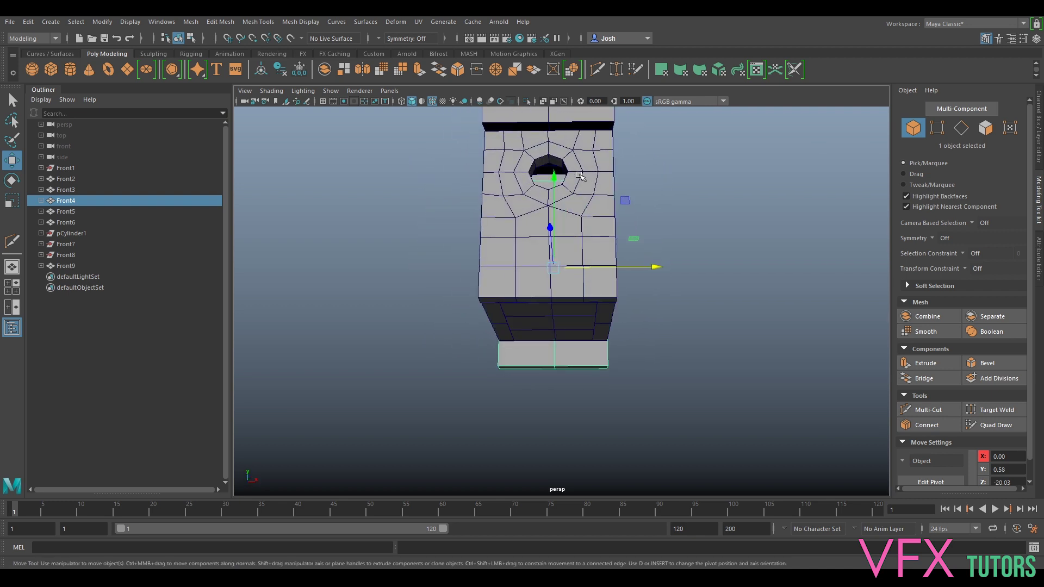
Create a polygon cylinder and set its Rotate X to 90
click(71, 70)
scroll(571, 235, down, 4)
alt+drag(571, 235, 655, 229)
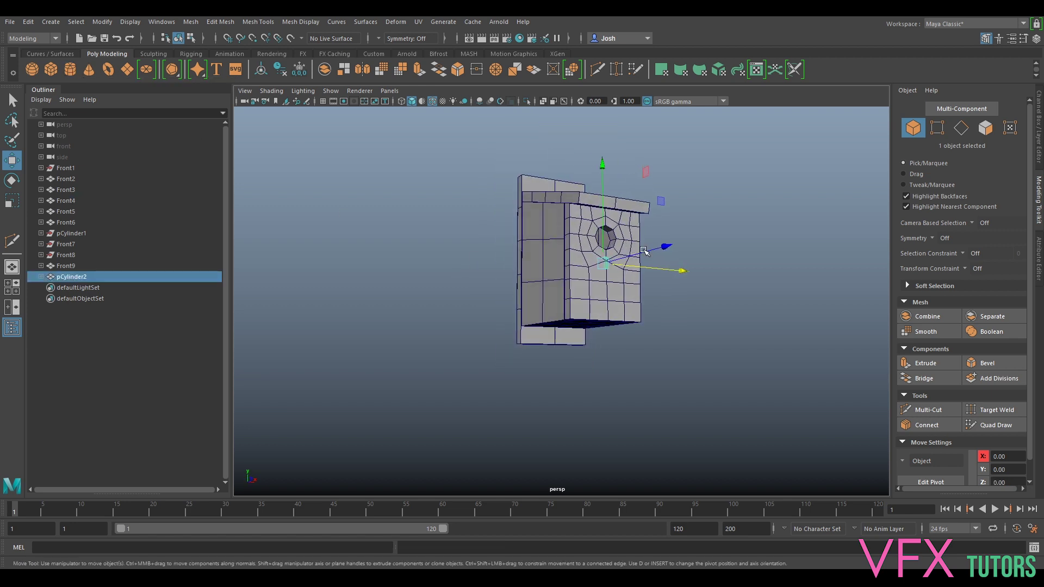
alt+middle_drag(661, 247, 546, 267)
scroll(546, 267, up, 4)
alt+middle_drag(481, 259, 588, 297)
key(e)
drag(569, 271, 569, 380)
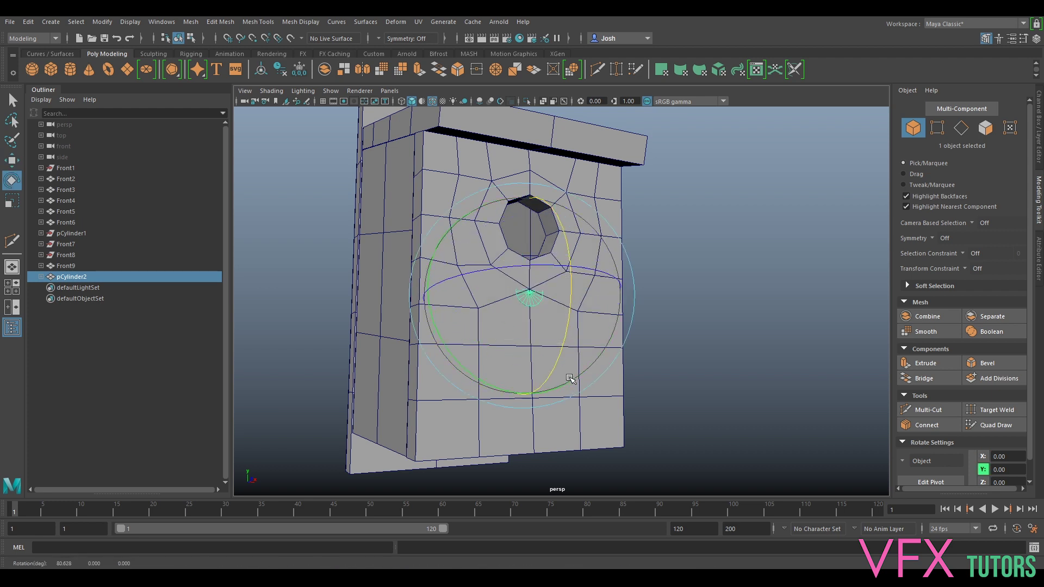
click(1037, 154)
click(1012, 147)
text(90)
key(Return)
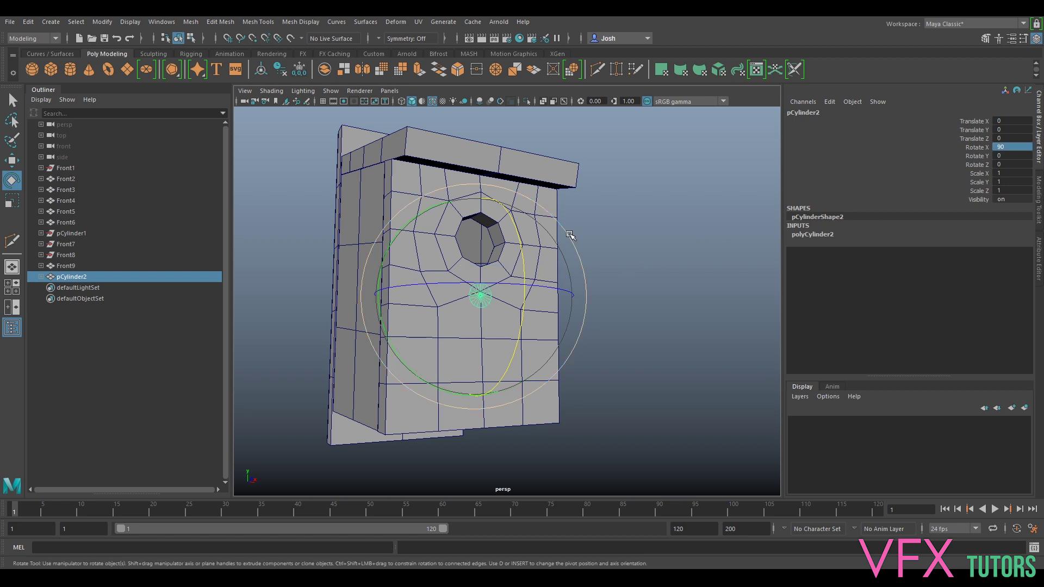
Move the cylinder forward to about Translate Z 1.8 so it sticks out of the front panel below the hole
key(w)
key(space)
key(space)
alt+drag(592, 240, 524, 308)
middle_drag(525, 307, 521, 313)
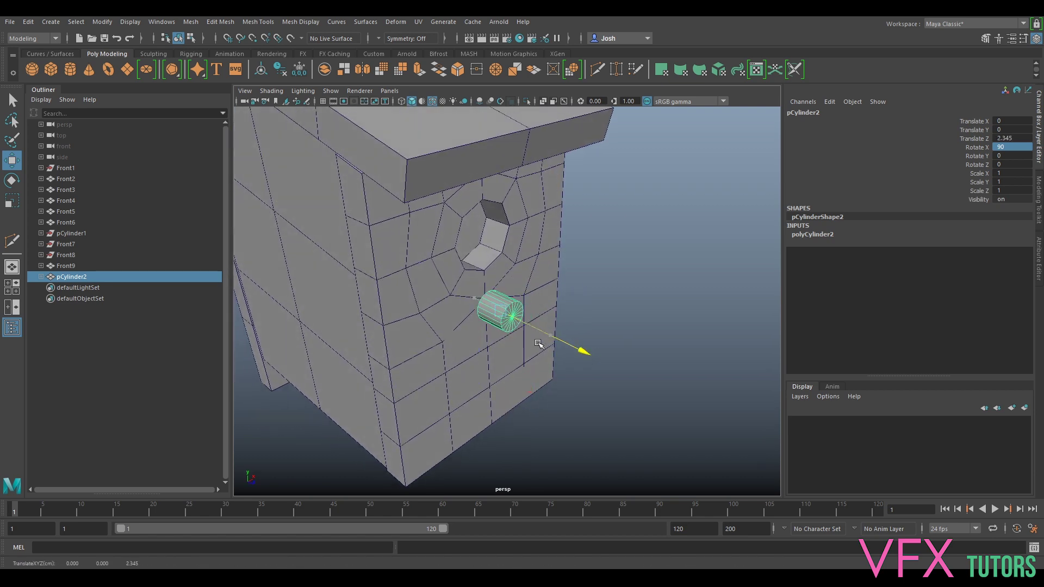
Turn off Wireframe on Shaded in the perspective view
click(272, 90)
click(305, 187)
mouse_move(576, 302)
alt+mouse_down()
mouse_move(584, 288)
mouse_move(577, 349)
mouse_move(541, 370)
mouse_move(587, 280)
alt+mouse_up()
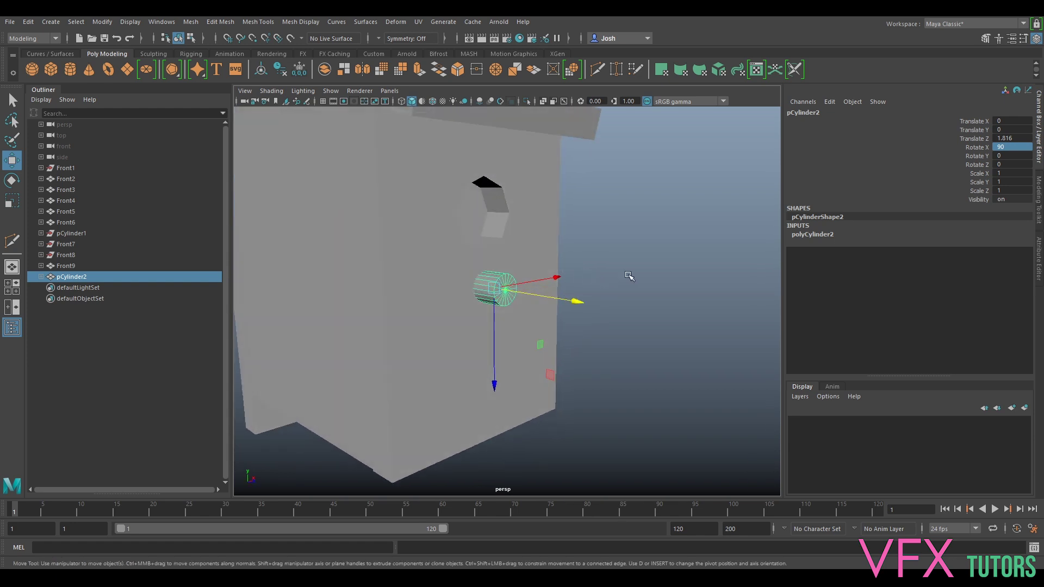
Scale the cylinder into a thin peg with about 0.287 in X and Z and 0.931 in Y
key(r)
drag(494, 289, 548, 302)
alt+drag(564, 232, 440, 221)
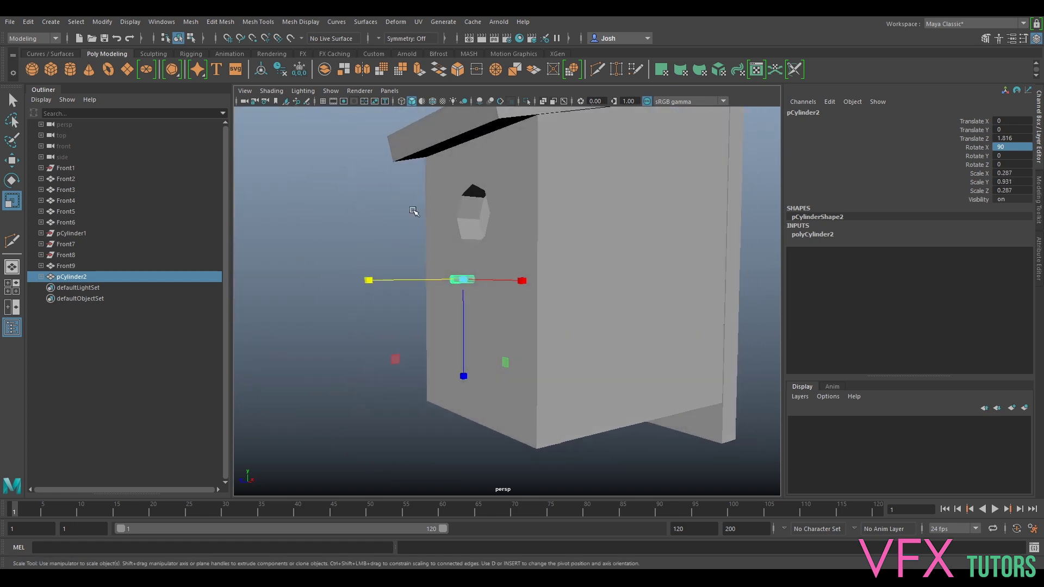
Turn Wireframe on Shaded back on and set the peg cylinder's Subdivisions Axis to 12
click(302, 91)
mouse_move(272, 90)
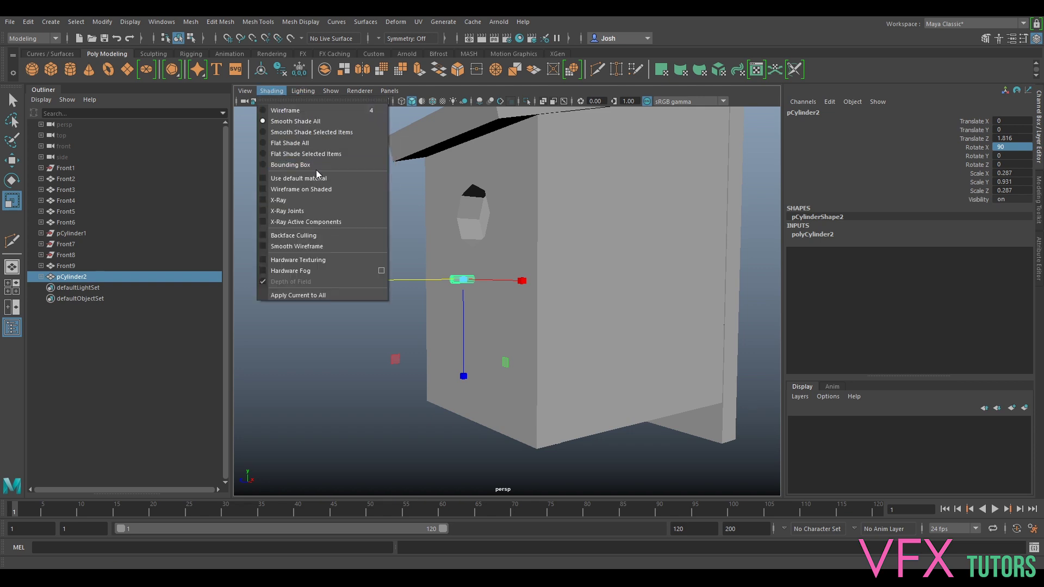
click(301, 189)
scroll(529, 277, up, 3)
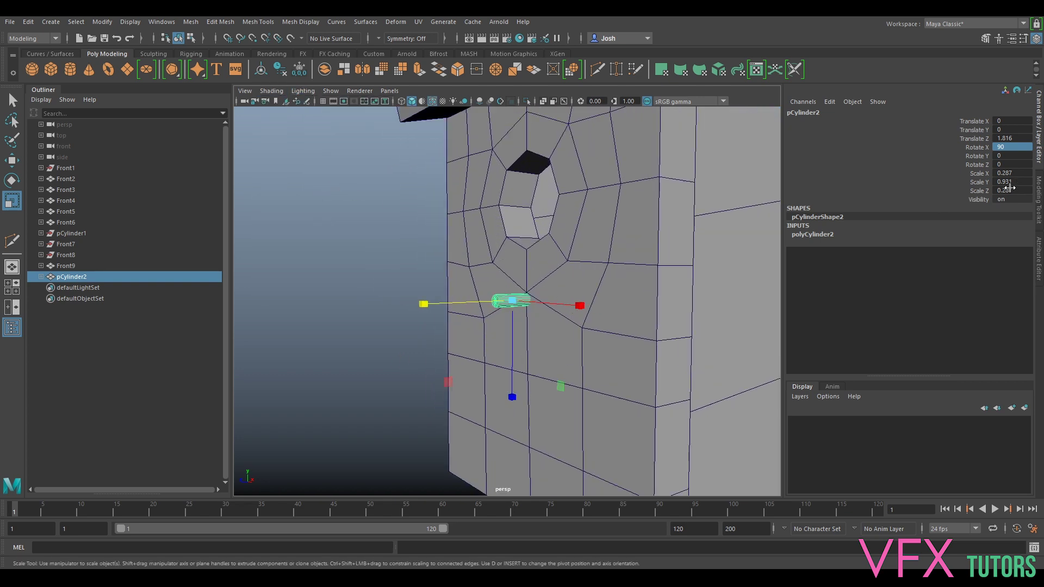
click(1039, 247)
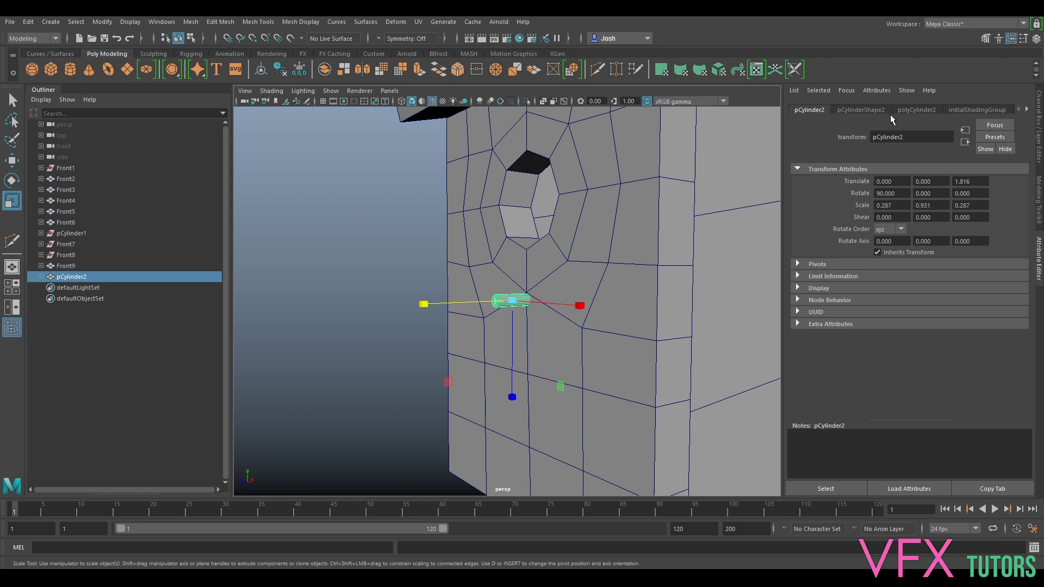
click(903, 110)
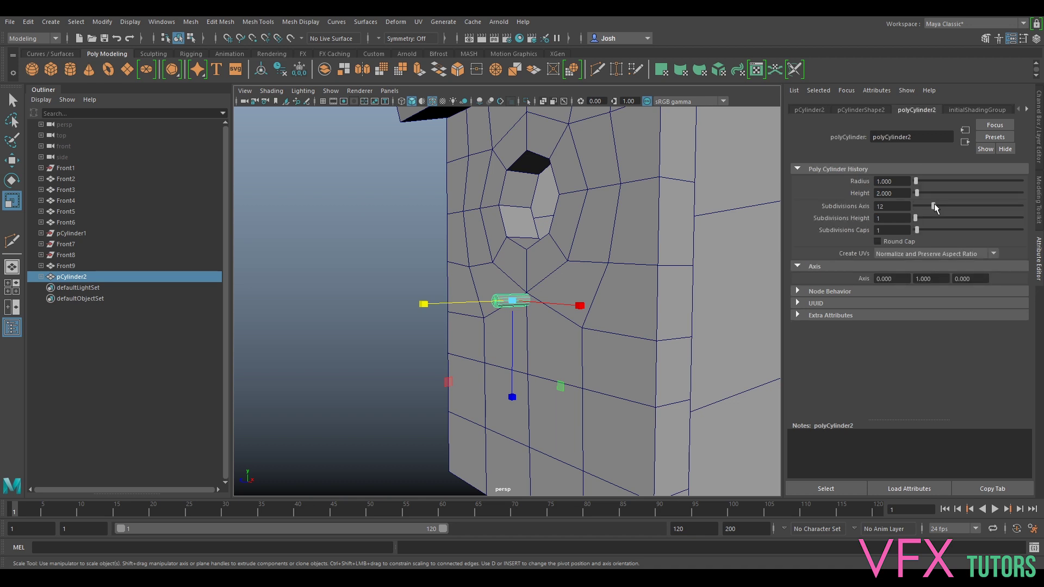
Lengthen the peg to a Y scale of about 1.458 and move it forward to about Translate Z 2.275
alt+drag(545, 258, 622, 270)
scroll(609, 274, up, 4)
alt+drag(552, 301, 567, 321)
key(w)
key(r)
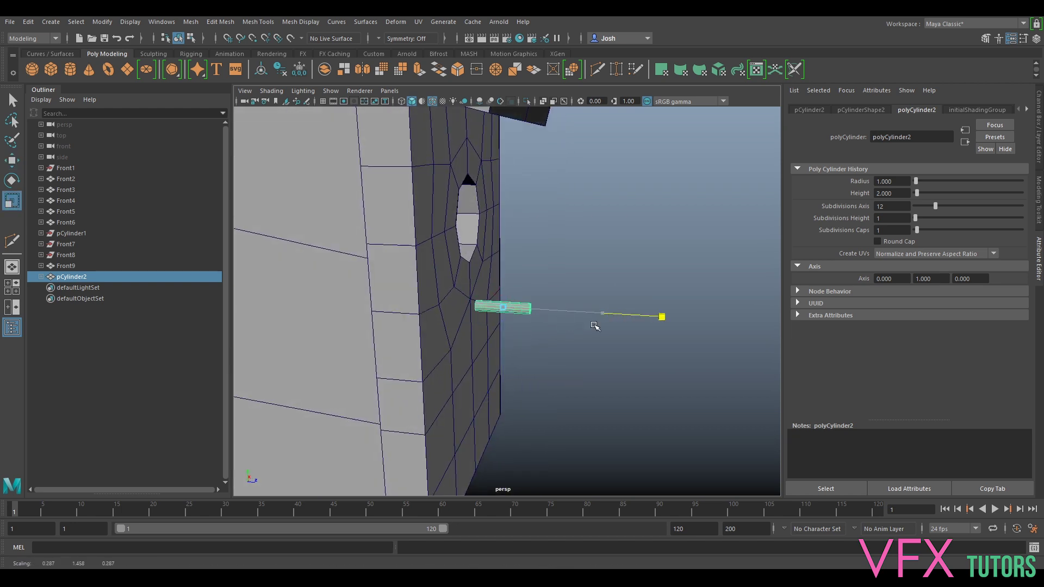
key(w)
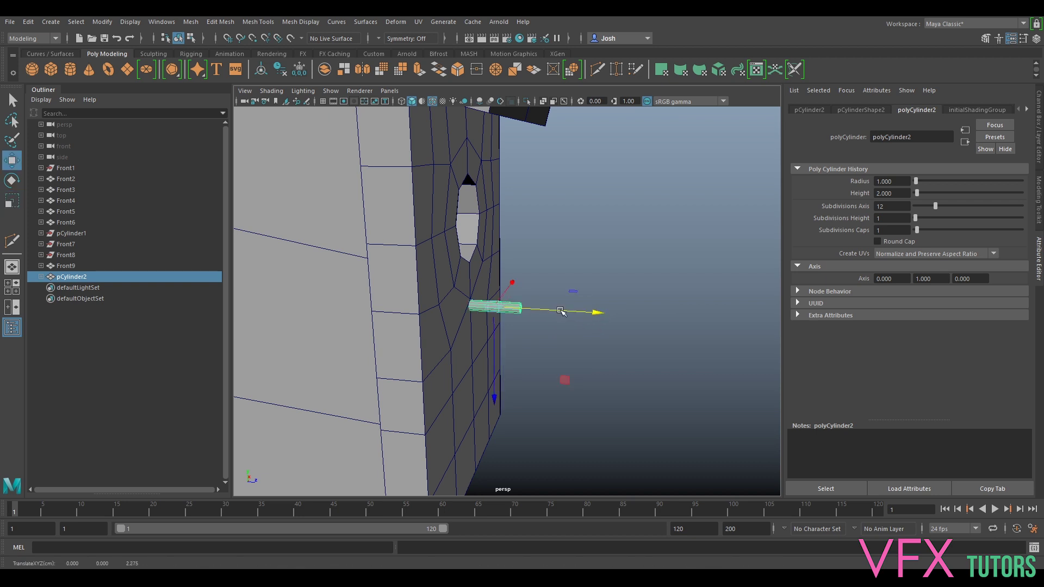
key(r)
Adjust the peg's height so it sits centred just below the entrance hole
alt+drag(561, 313, 525, 319)
key(w)
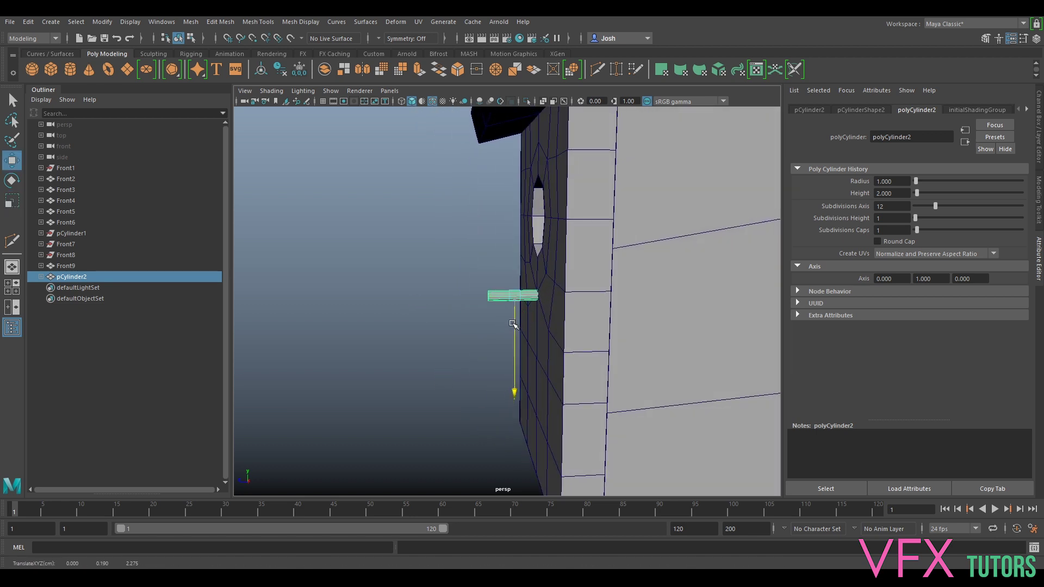
alt+drag(514, 324, 681, 306)
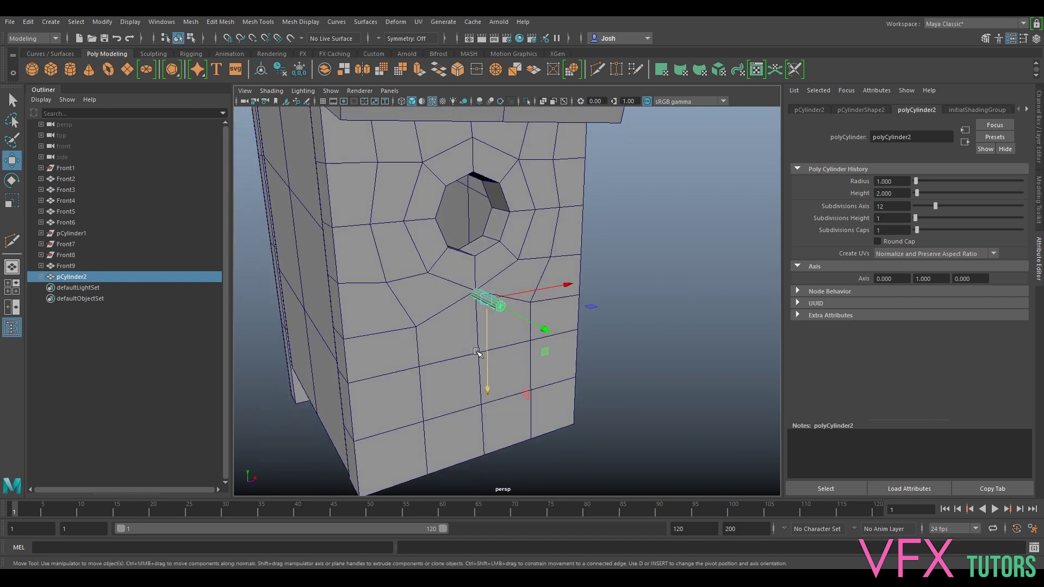
drag(487, 351, 566, 249)
Isolate the peg and delete the cap faces at both of its ends
scroll(543, 324, up, 4)
key(ctrl+1)
alt+drag(592, 285, 652, 280)
right_drag(616, 274, 614, 297)
scroll(710, 213, down, 5)
drag(704, 205, 425, 354)
alt+drag(514, 235, 525, 344)
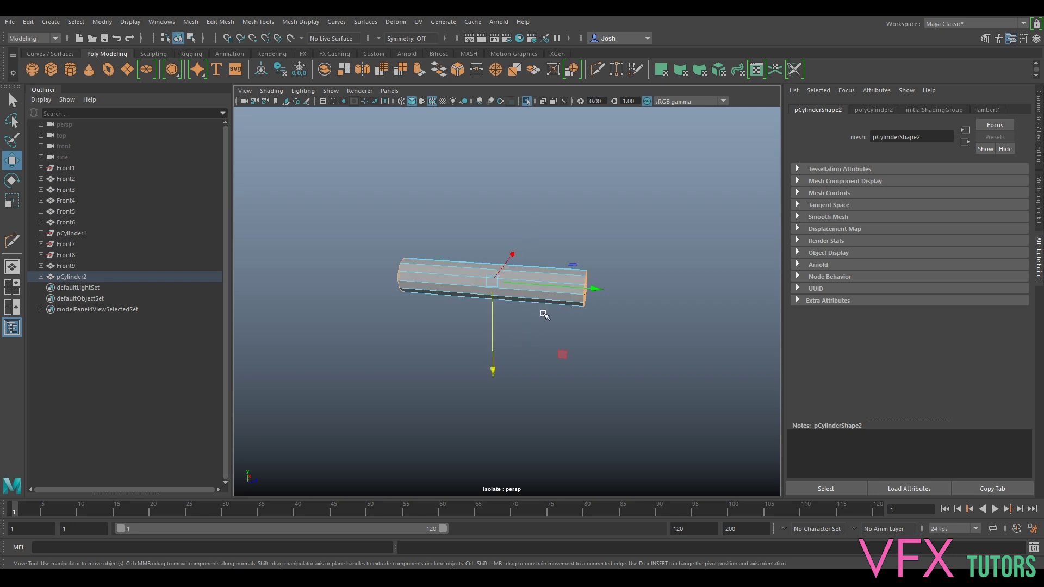
key(Delete)
Extrude the open border edges at the peg's front end and scale them inward to about half the diameter
alt+drag(627, 290, 513, 261)
right_drag(514, 261, 513, 253)
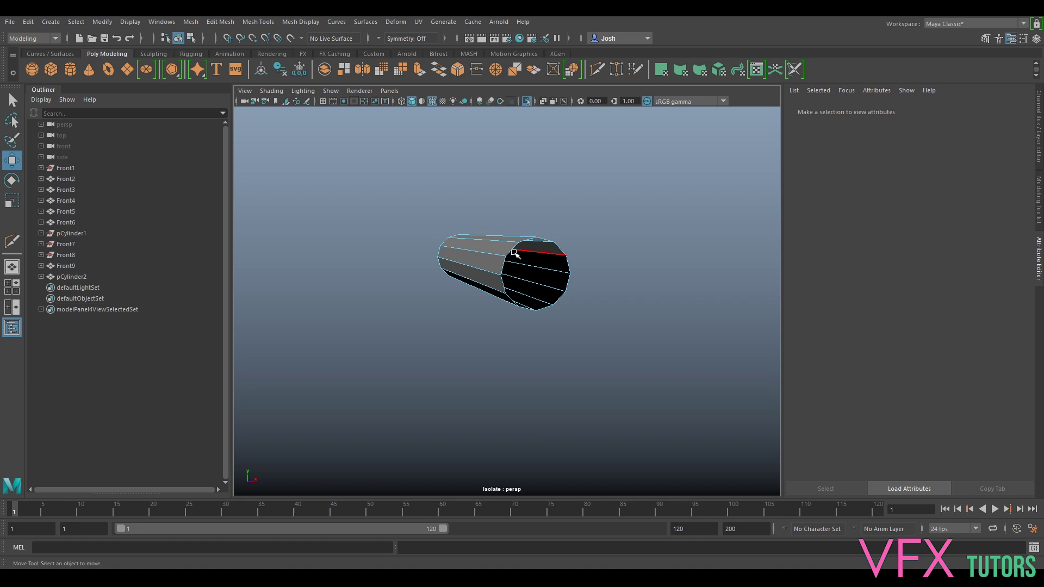
double_click(513, 251)
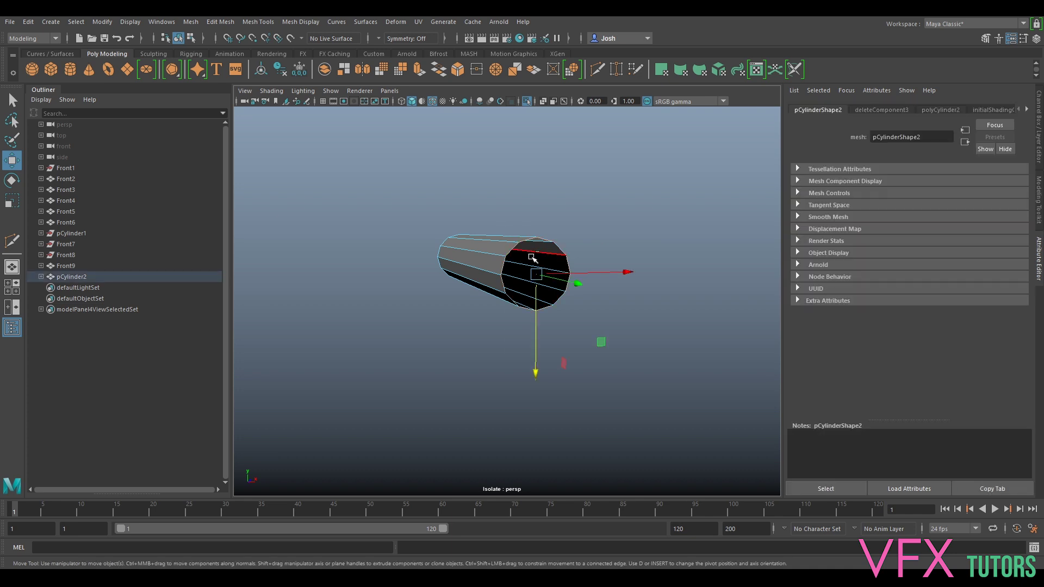
key(ctrl+e)
key(r)
mouse_move(539, 276)
mouse_down()
mouse_move(498, 276)
mouse_move(520, 282)
mouse_up()
Fill the remaining hole inside the ring of faces at the peg's front end
scroll(511, 276, up, 5)
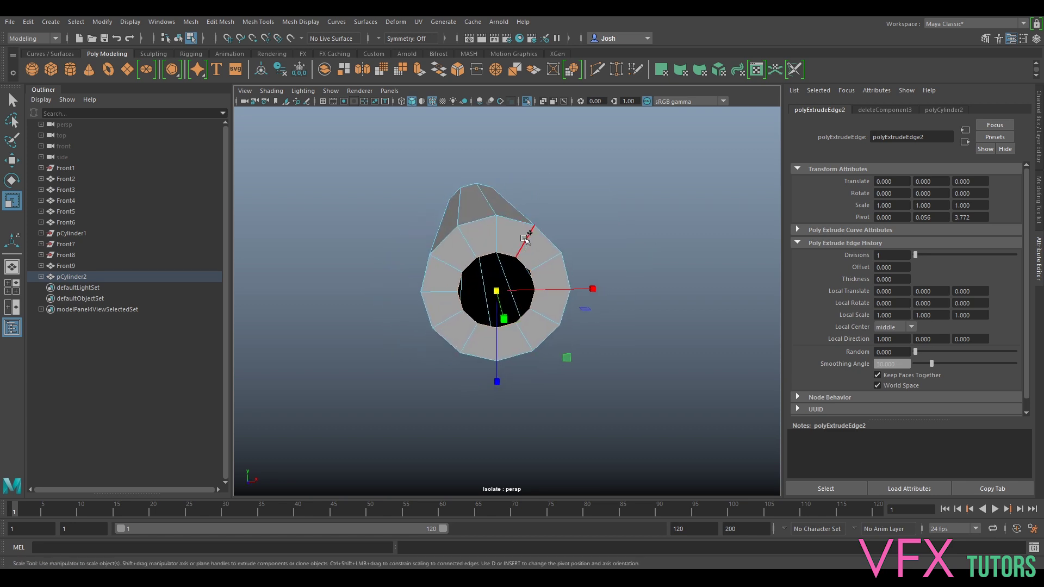
shift+right_drag(514, 255, 518, 387)
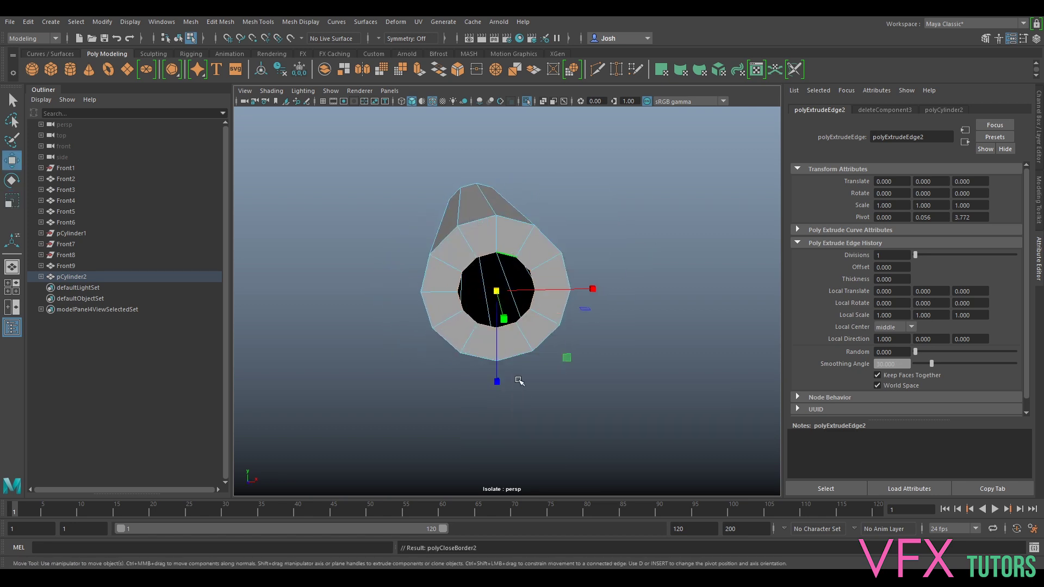
key(w)
key(F8)
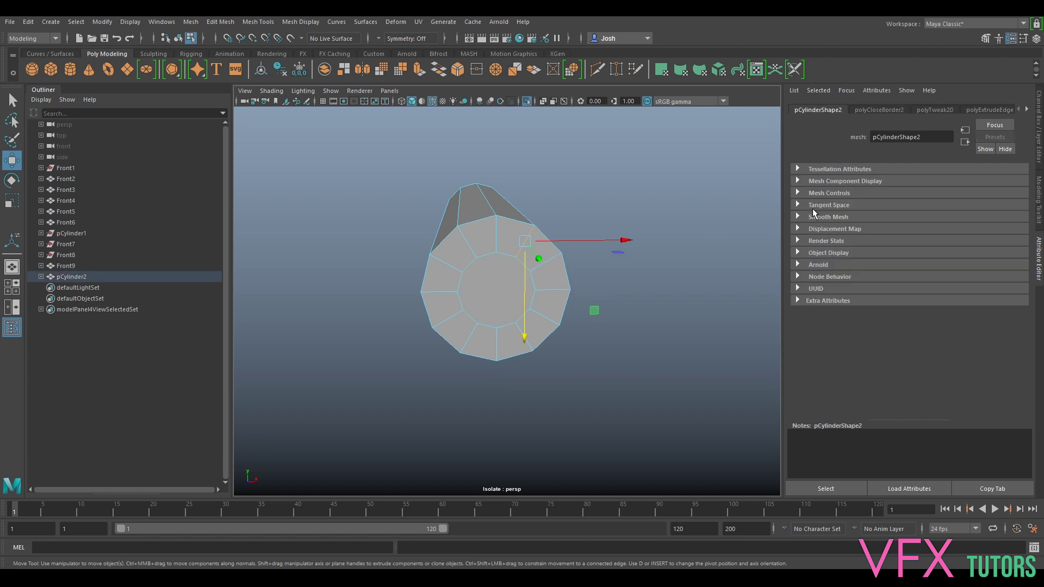
Divide the peg's filled front cap with Multi-Cut, using one vertical and three horizontal cuts between opposite vertices
click(1040, 195)
click(927, 412)
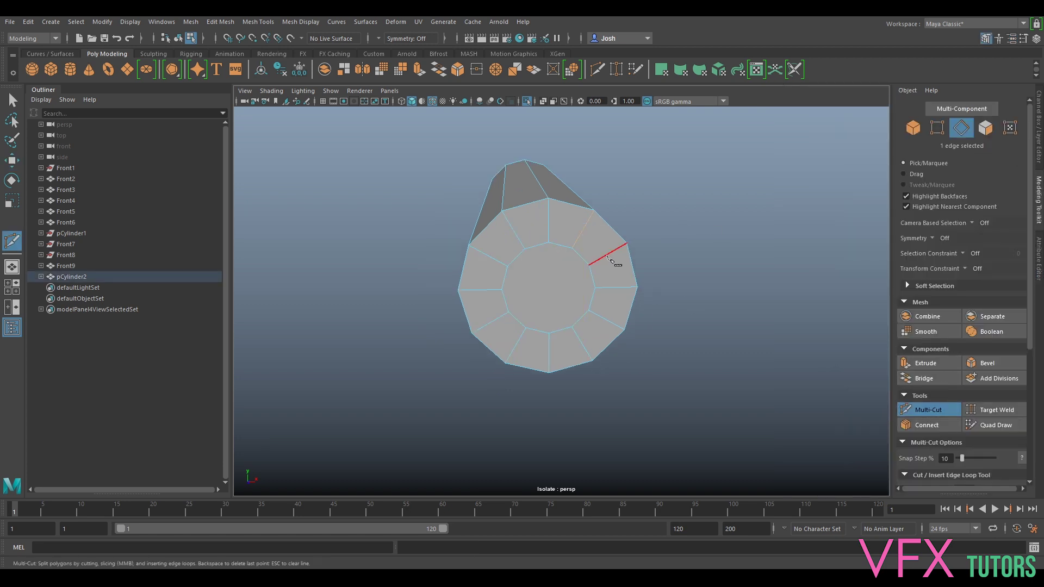
right_click(547, 330)
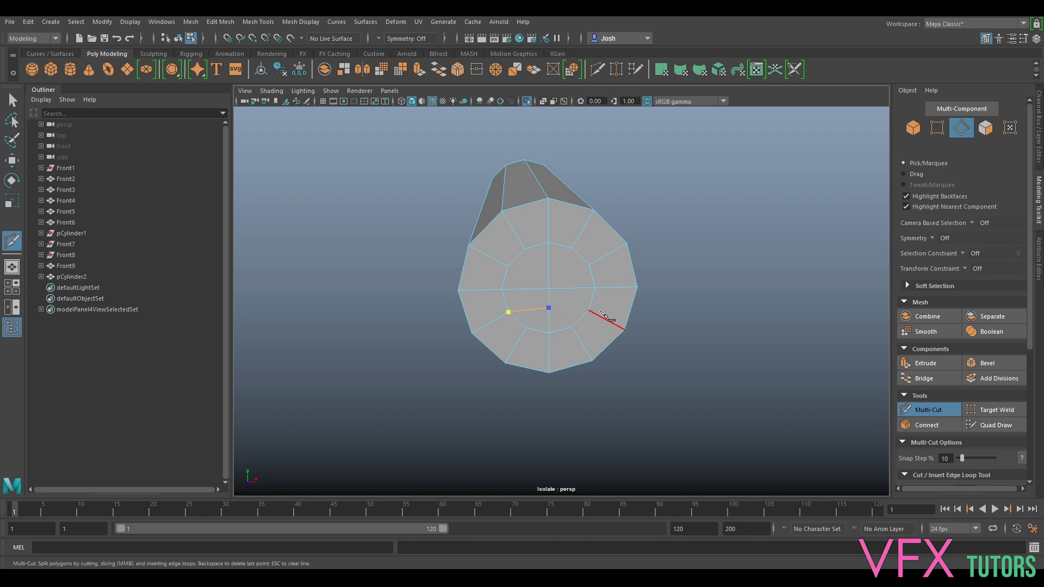
click(549, 268)
key(q)
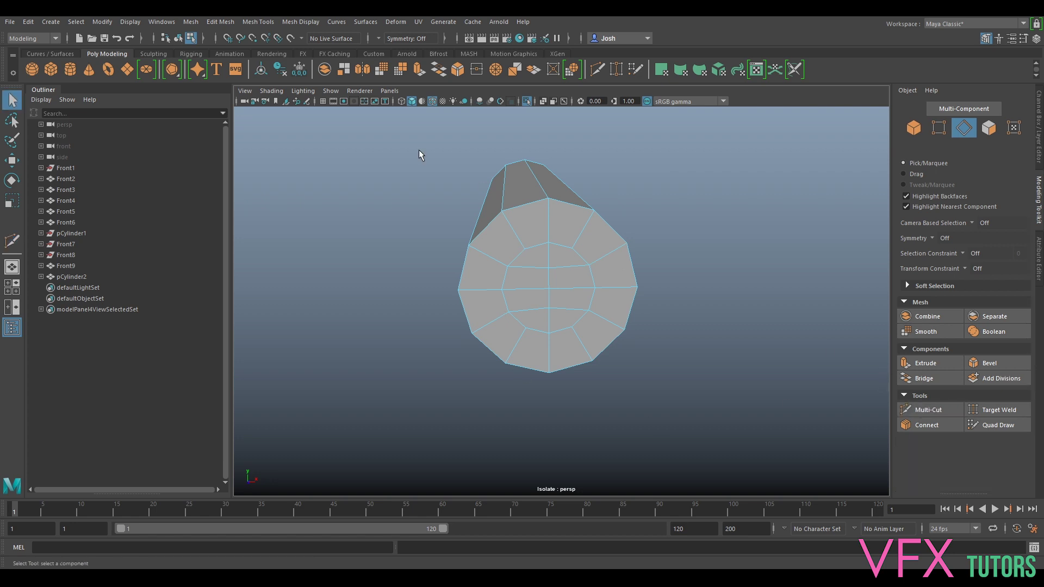
Even out the topology of the peg's front cap with the Relax sculpting tool
click(150, 53)
click(70, 68)
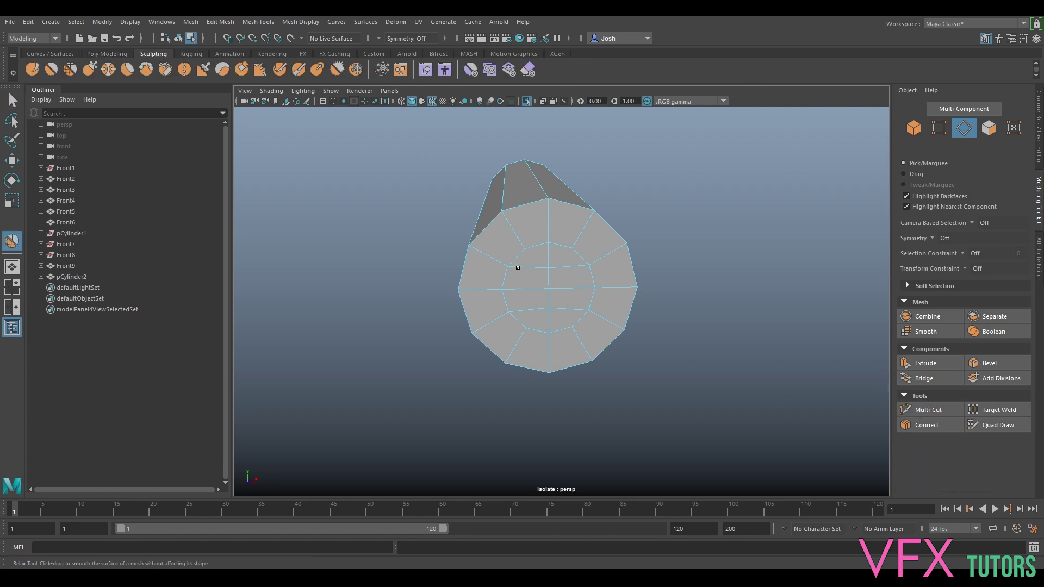
scroll(517, 268, down, 10)
click(914, 129)
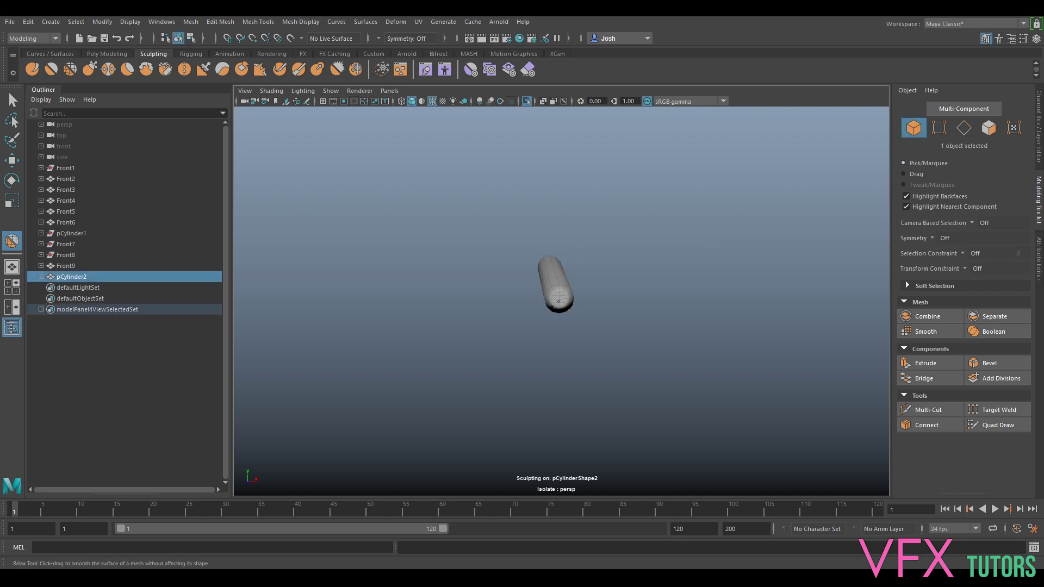
scroll(560, 300, down, 8)
key(b)
drag(561, 298, 283, 434)
scroll(561, 298, up, 15)
drag(560, 296, 465, 297)
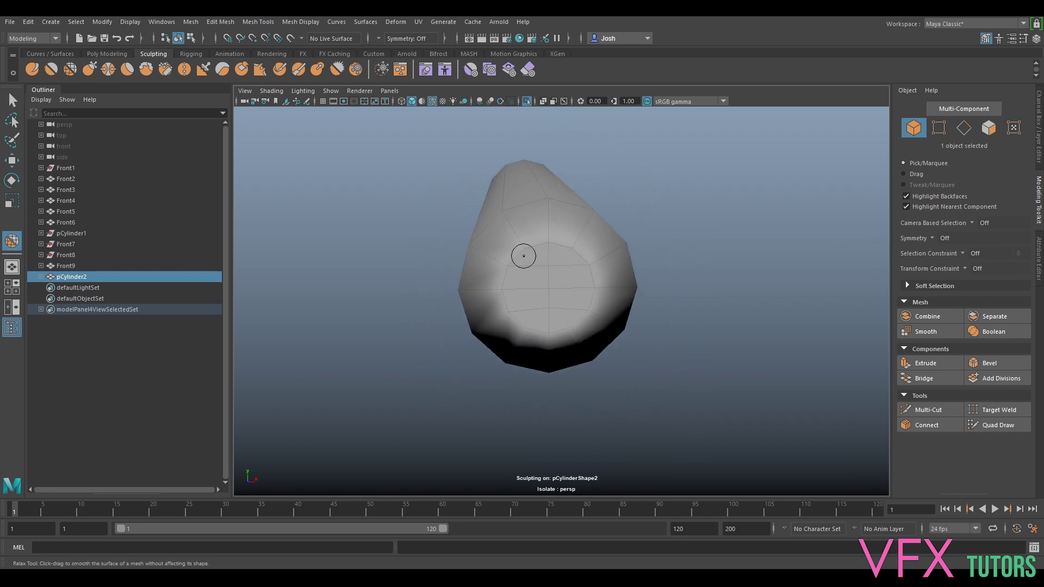
mouse_move(598, 329)
mouse_down()
mouse_move(538, 333)
mouse_move(518, 315)
mouse_move(542, 345)
mouse_move(514, 310)
mouse_up()
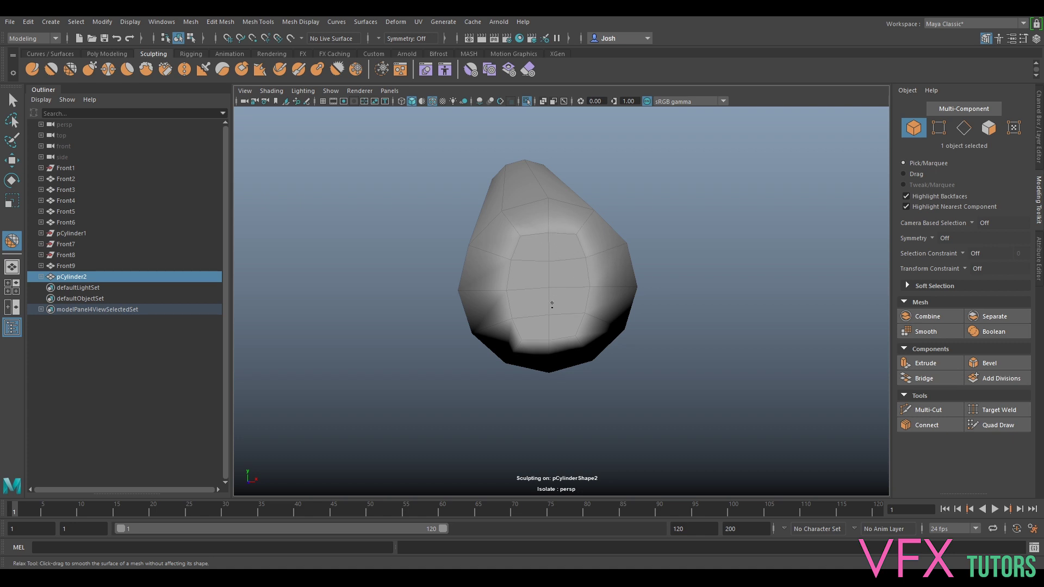
key(q)
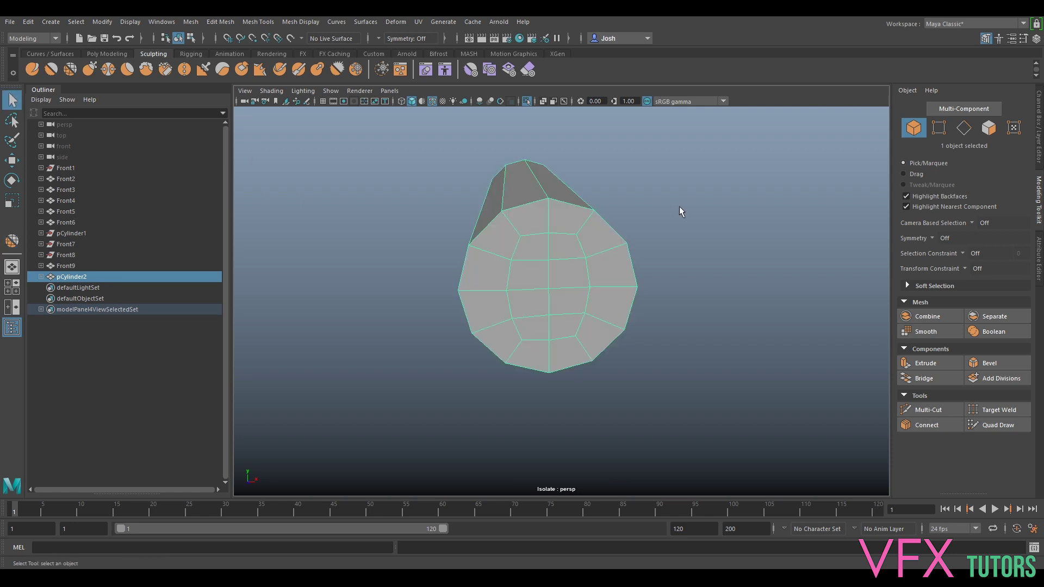
Extrude the open border edges at the peg's back end, scale them inward and fill the remaining hole
alt+drag(556, 259, 707, 266)
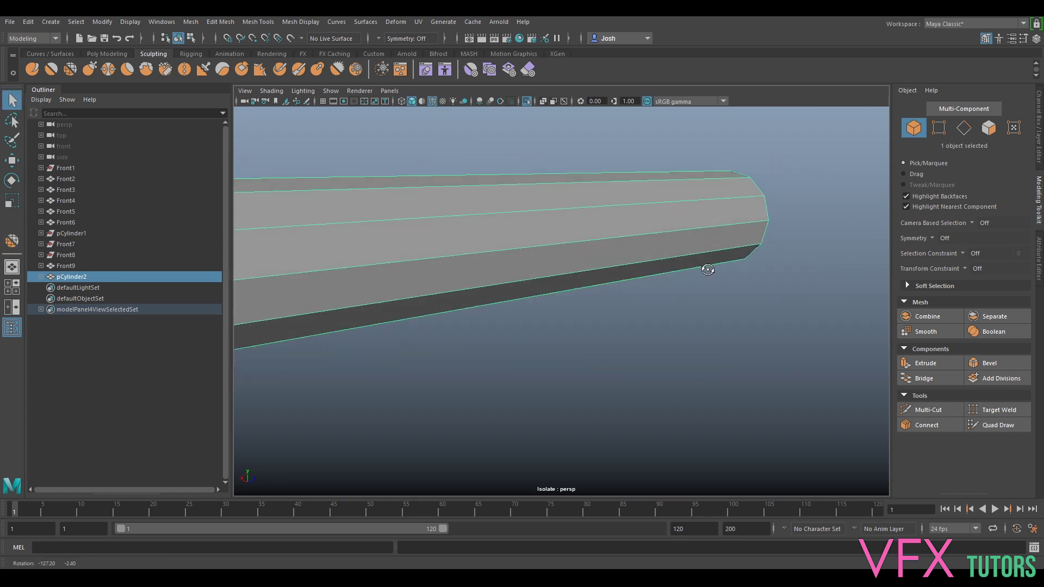
alt+right_drag(707, 266, 615, 286)
alt+drag(615, 287, 587, 280)
right_drag(511, 276, 516, 227)
scroll(478, 272, up, 2)
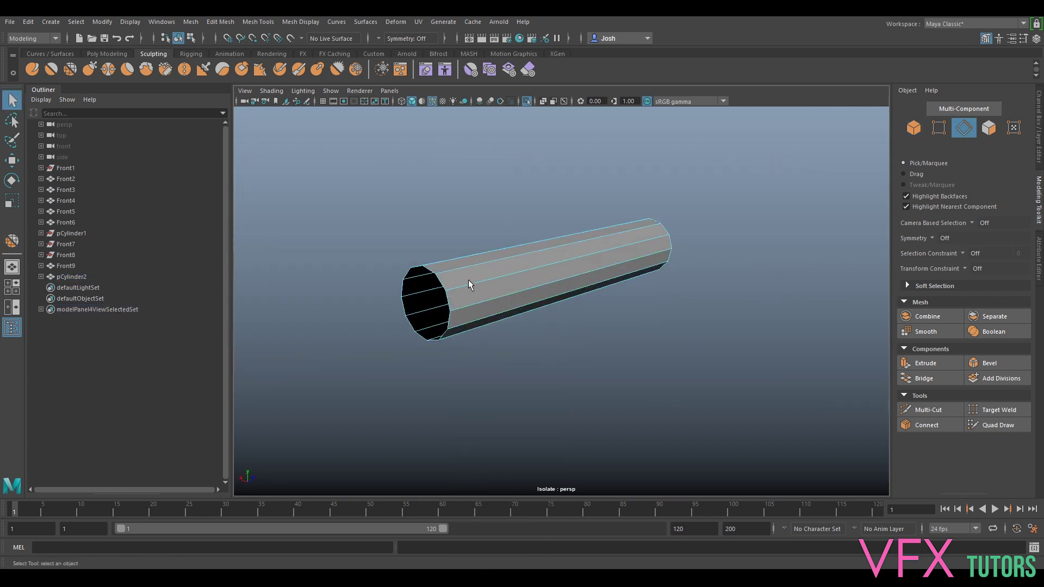
double_click(440, 280)
key(ctrl+e)
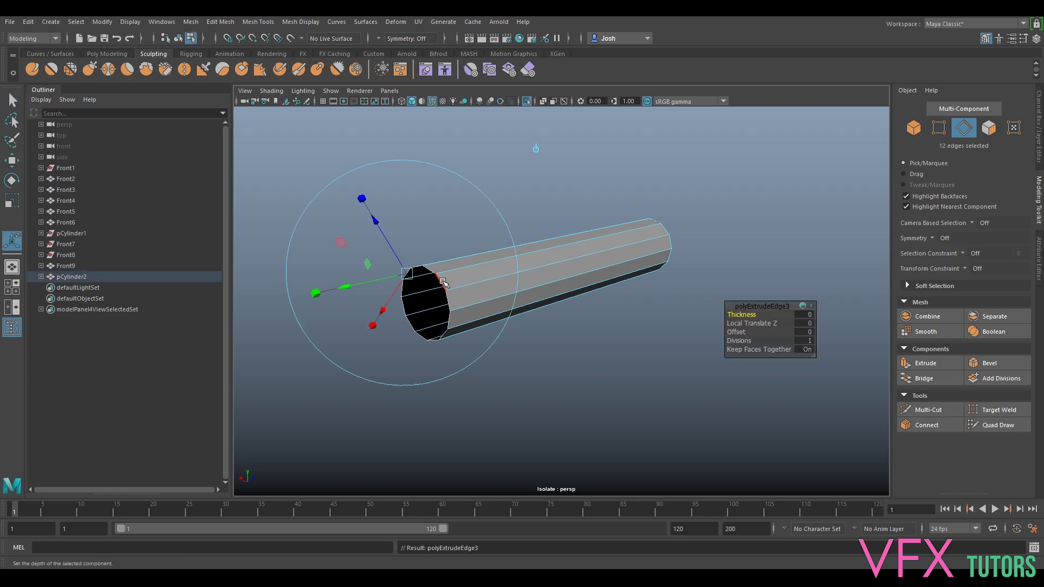
key(r)
drag(426, 305, 562, 284)
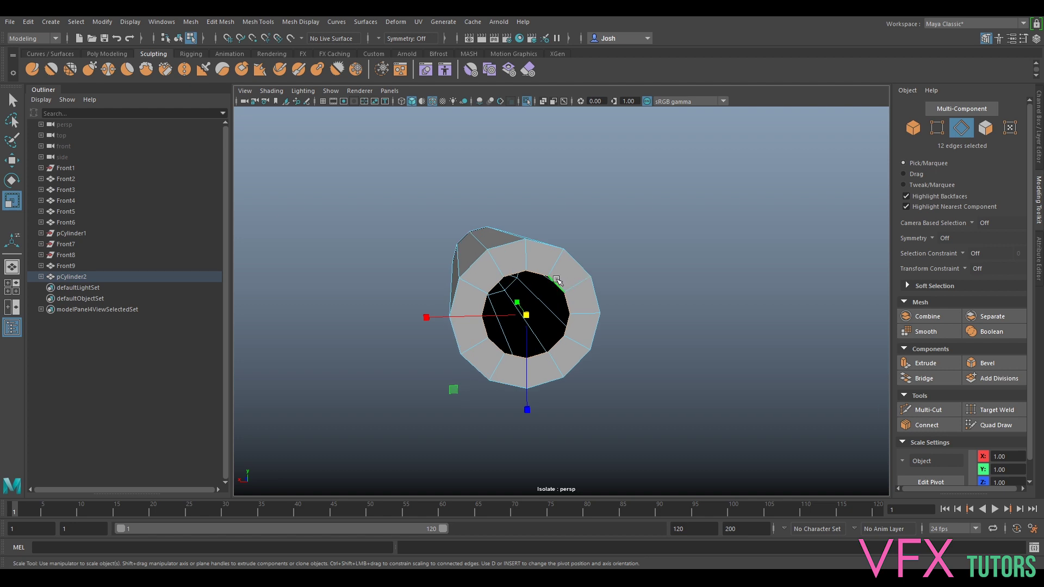
shift+right_drag(562, 270, 544, 414)
Divide the peg's back cap with vertical and horizontal Multi-Cut lines between opposite vertices
click(923, 412)
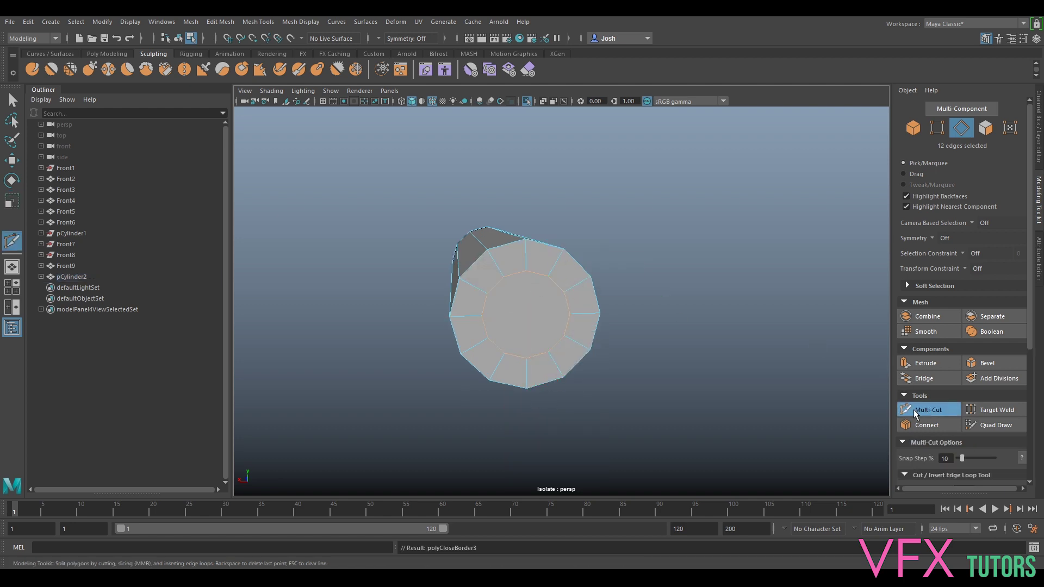
click(525, 271)
click(527, 358)
key(Return)
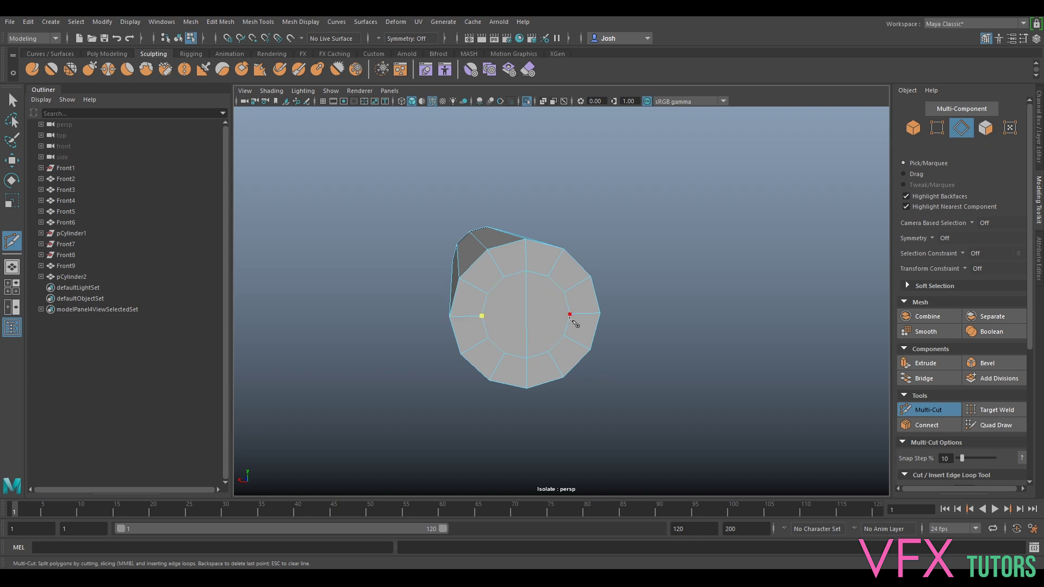
click(526, 293)
click(907, 407)
Return to object mode, show the whole bird box again and deselect the peg
alt+drag(730, 302, 602, 309)
right_drag(601, 308, 668, 241)
key(ctrl+1)
scroll(631, 273, down, 5)
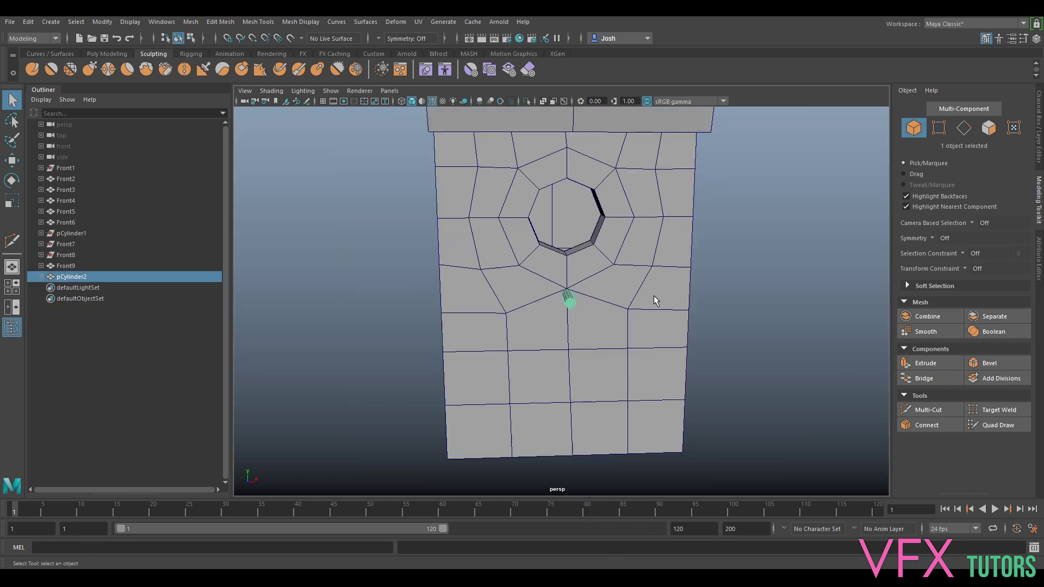
scroll(654, 299, down, 5)
click(742, 284)
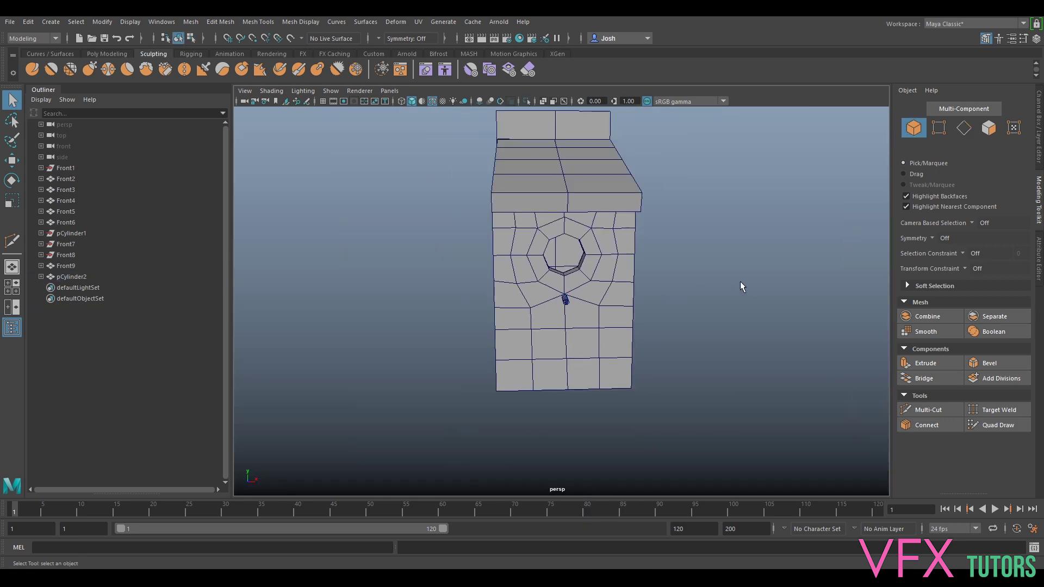
Examine the bird box's roof, front panel, side and peg from several angles
mouse_move(660, 241)
alt+mouse_down()
mouse_move(744, 207)
mouse_move(650, 180)
mouse_move(782, 218)
mouse_move(695, 222)
mouse_move(767, 240)
mouse_move(688, 224)
mouse_move(664, 249)
mouse_move(650, 239)
alt+mouse_up()
alt+middle_drag(650, 239, 658, 349)
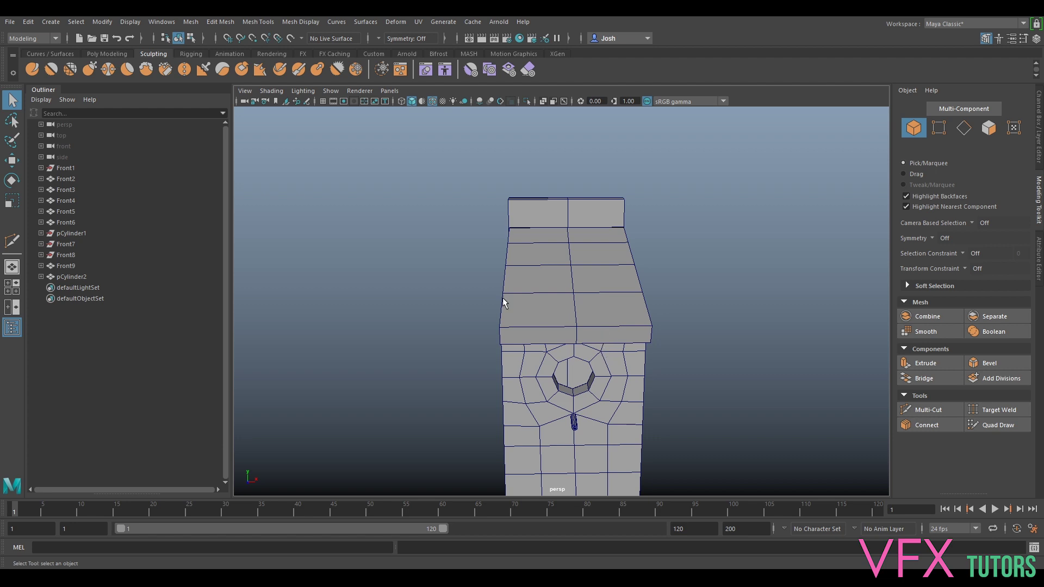
alt+drag(646, 312, 677, 294)
alt+middle_drag(711, 312, 717, 243)
scroll(717, 244, up, 5)
scroll(670, 252, down, 3)
alt+middle_drag(724, 320, 727, 243)
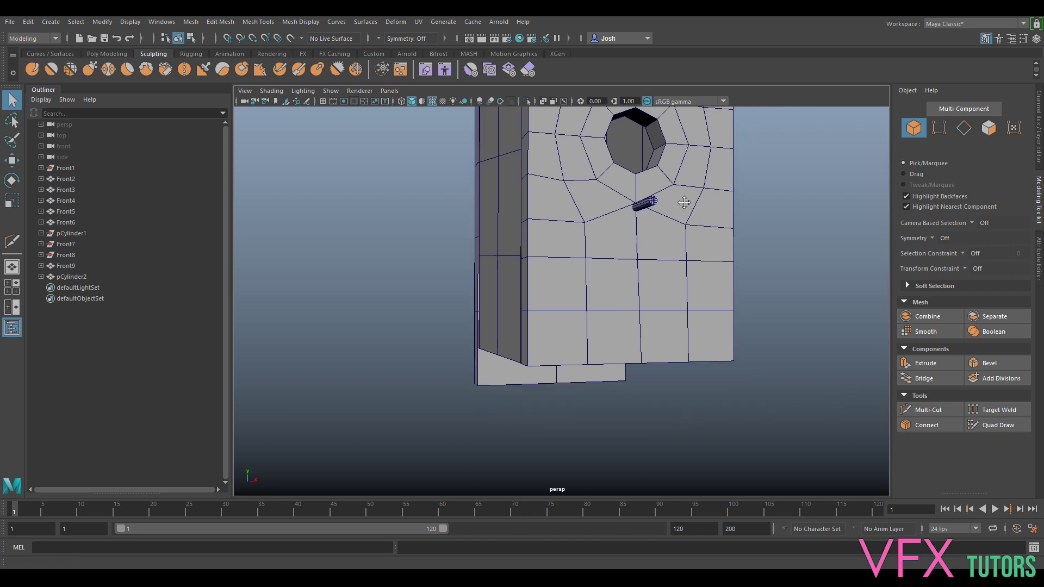
alt+middle_drag(684, 202, 630, 267)
Duplicate the peg and move the copy down to the lower part of the front panel
scroll(630, 266, up, 3)
click(616, 250)
scroll(704, 274, down, 5)
alt+drag(705, 274, 748, 317)
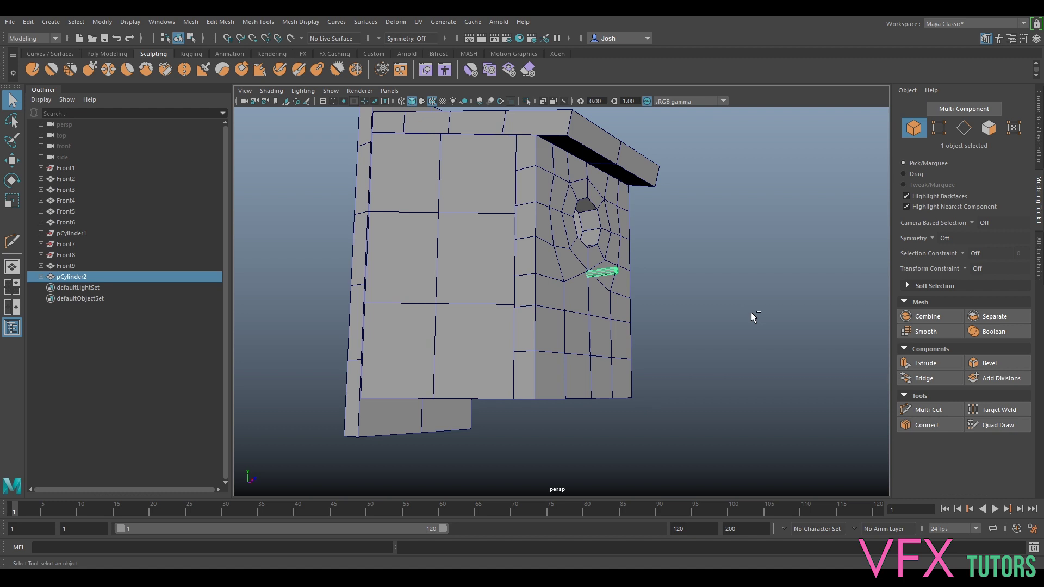
key(ctrl+d)
key(w)
drag(603, 310, 611, 393)
alt+middle_drag(612, 393, 677, 326)
scroll(677, 326, up, 3)
drag(693, 341, 723, 356)
Scale the duplicated peg down to about 0.09 in X and Z and 0.44 in Y
key(r)
scroll(599, 334, up, 4)
alt+middle_drag(723, 356, 678, 335)
scroll(679, 335, up, 3)
alt+drag(677, 338, 641, 305)
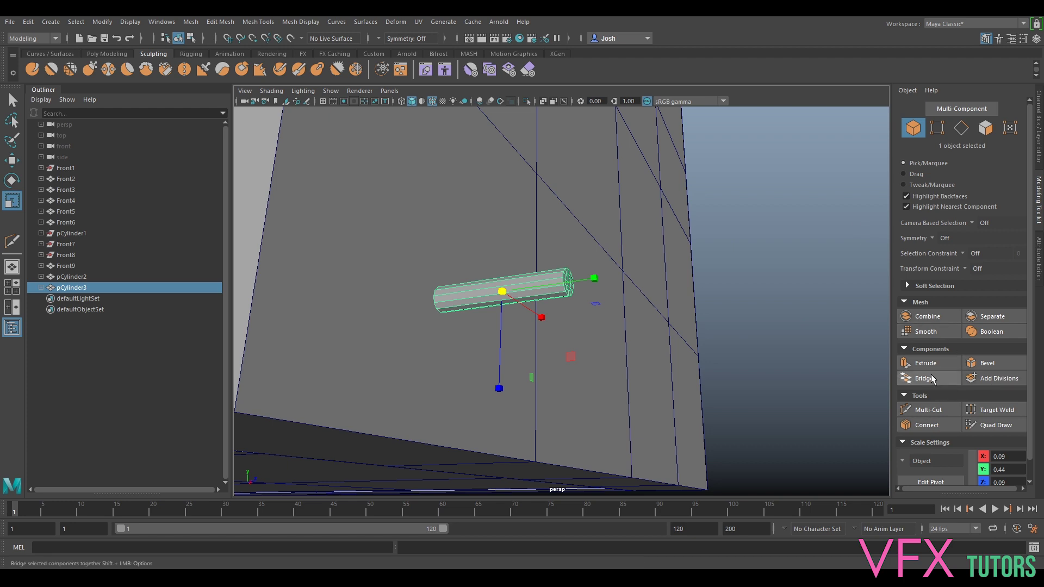
Insert an edge loop close to the outer end of the small cylinder with Multi-Cut
click(928, 410)
alt+drag(653, 272, 624, 331)
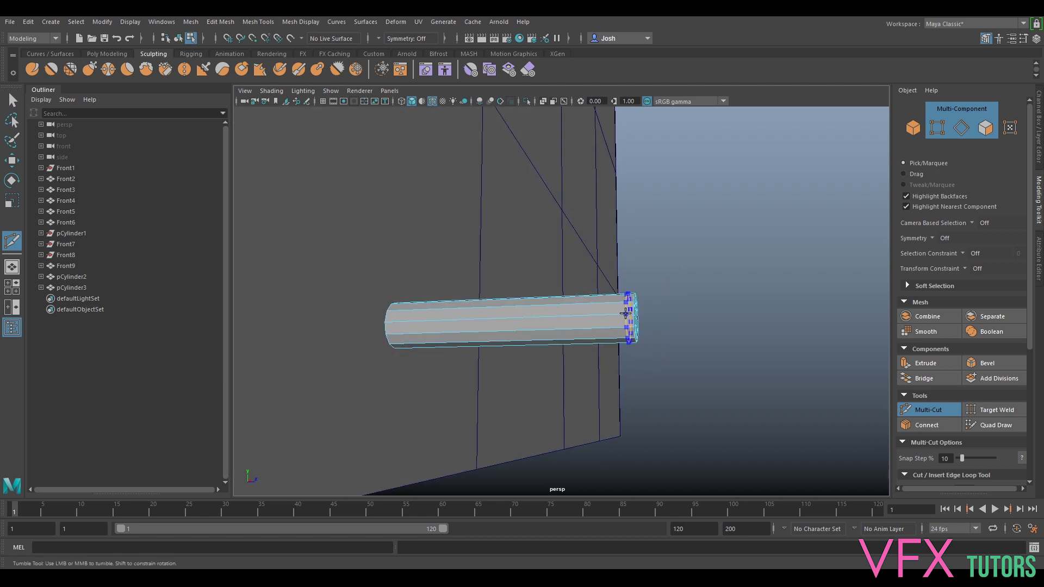
click(928, 410)
alt+drag(753, 385, 707, 366)
click(917, 411)
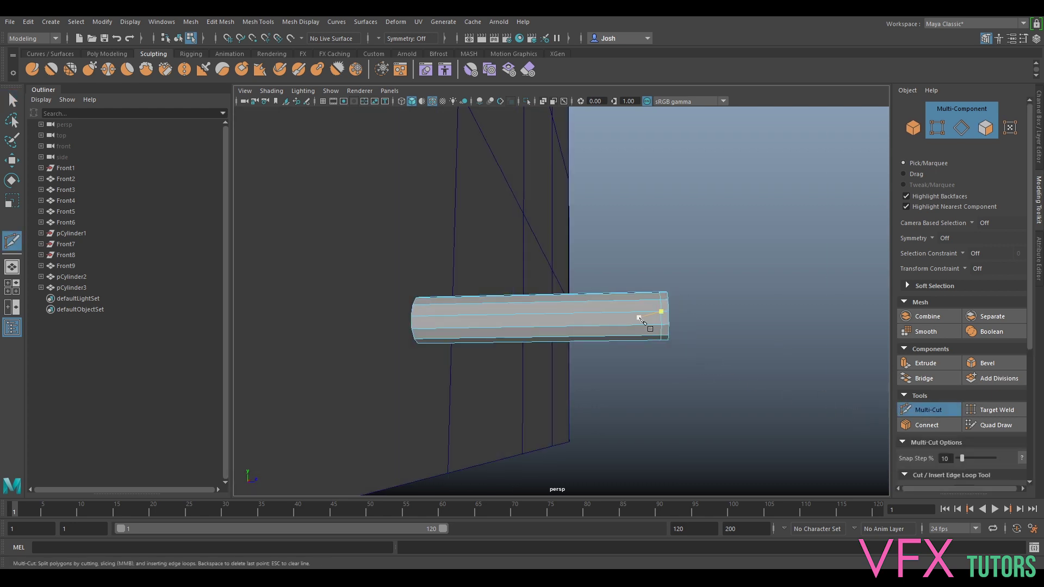
click(928, 410)
alt+drag(579, 306, 600, 309)
Select the small cylinder's shaft faces behind the new edge loop and scale them down into a thin stem
right_drag(597, 310, 533, 283)
drag(475, 272, 568, 356)
key(r)
drag(630, 322, 536, 329)
alt+drag(659, 357, 658, 370)
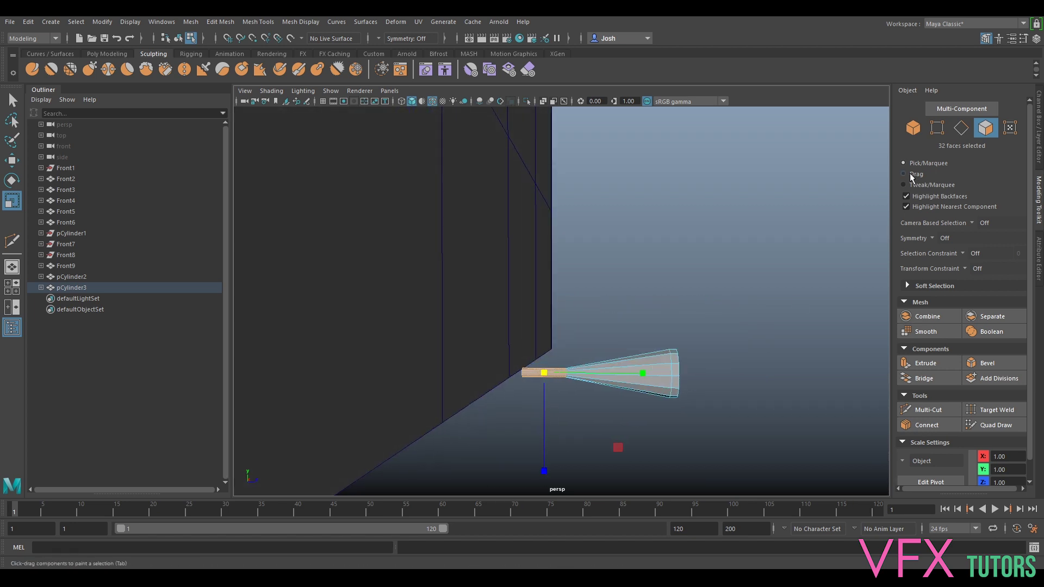
Snap the vertices where the stem meets the cone up against the nail head and select the shaft's faces
click(937, 128)
drag(620, 333, 557, 400)
key(w)
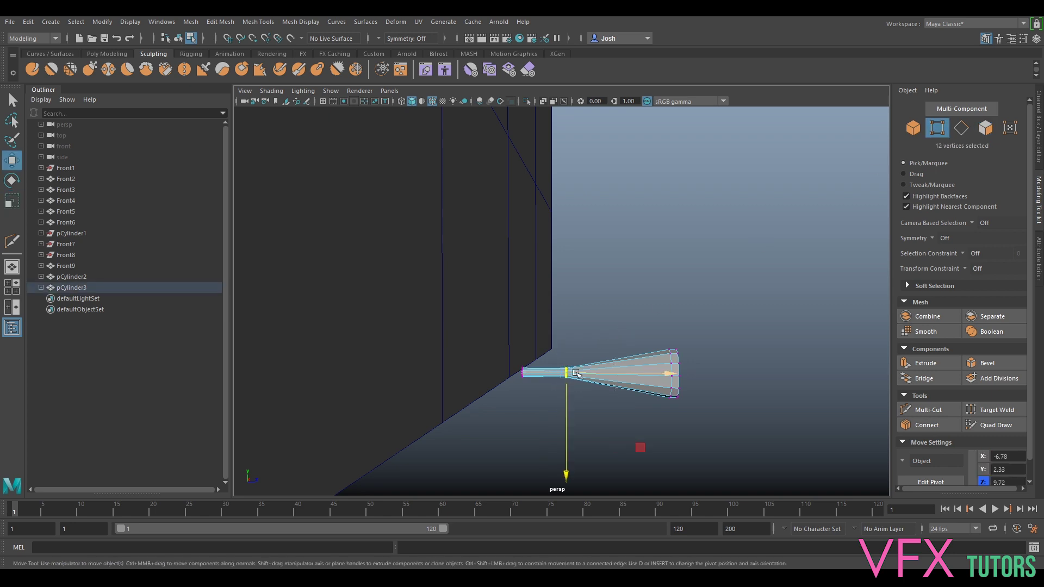
key(v)
drag(611, 373, 639, 326)
ctrl+right_drag(638, 327, 576, 299)
alt+drag(575, 298, 635, 348)
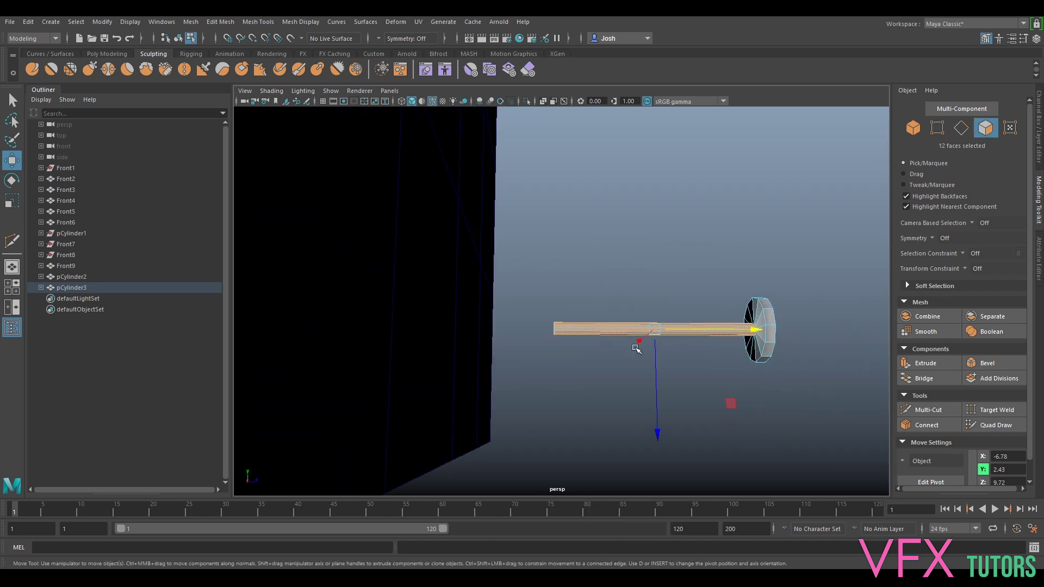
Try to thicken the nail's shaft by scaling its faces up uniformly
key(r)
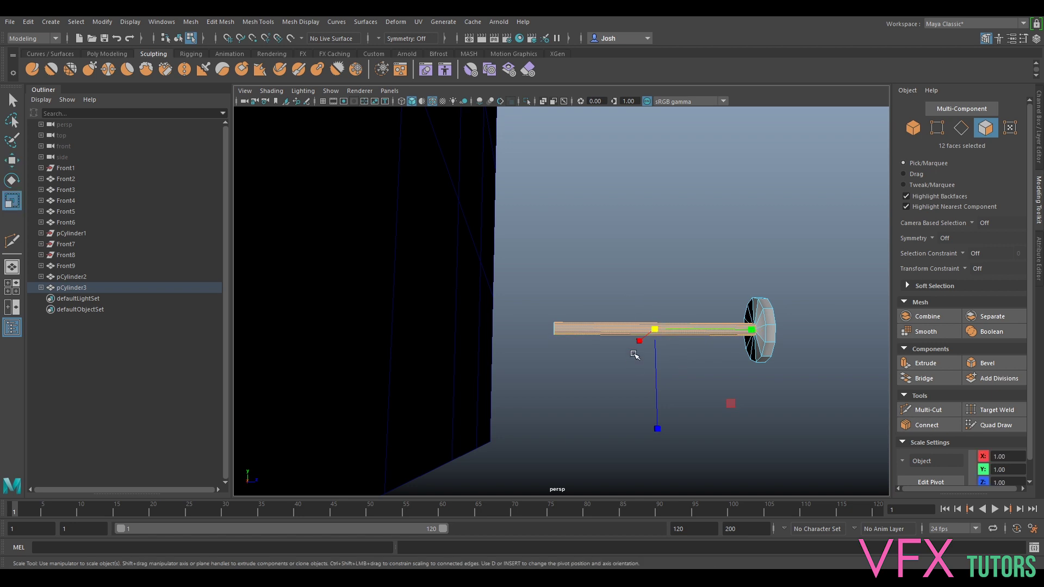
drag(657, 329, 693, 300)
key(ctrl+z)
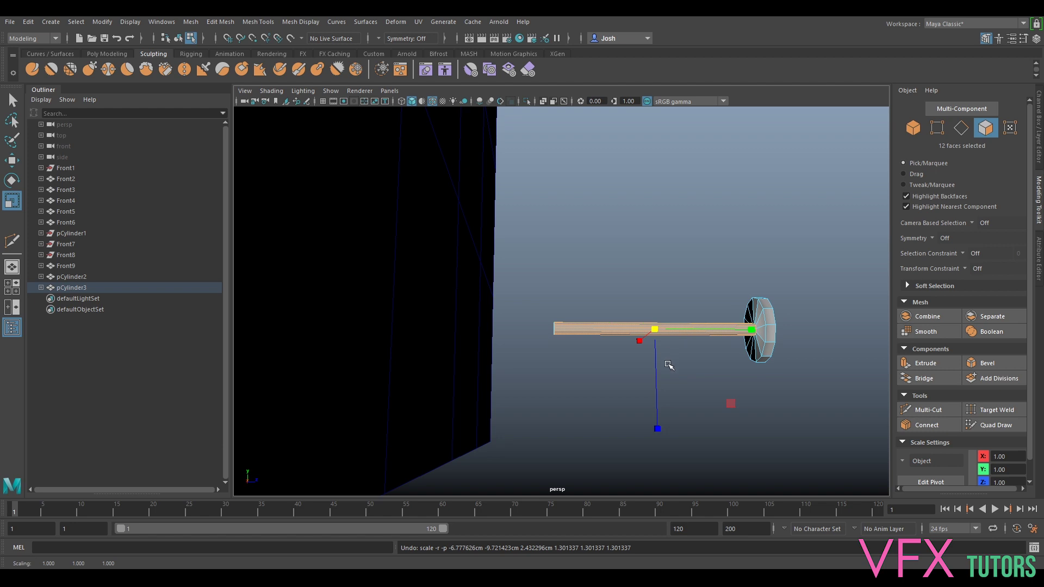
scroll(666, 359, up, 4)
click(657, 276)
alt+middle_drag(767, 298, 659, 303)
drag(609, 291, 628, 391)
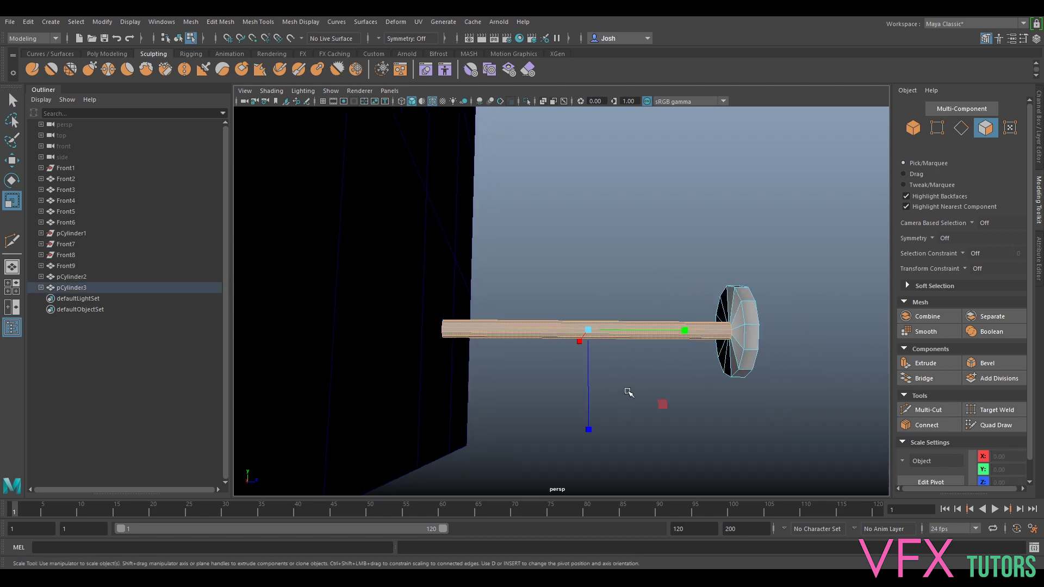
drag(588, 330, 704, 293)
key(ctrl+z)
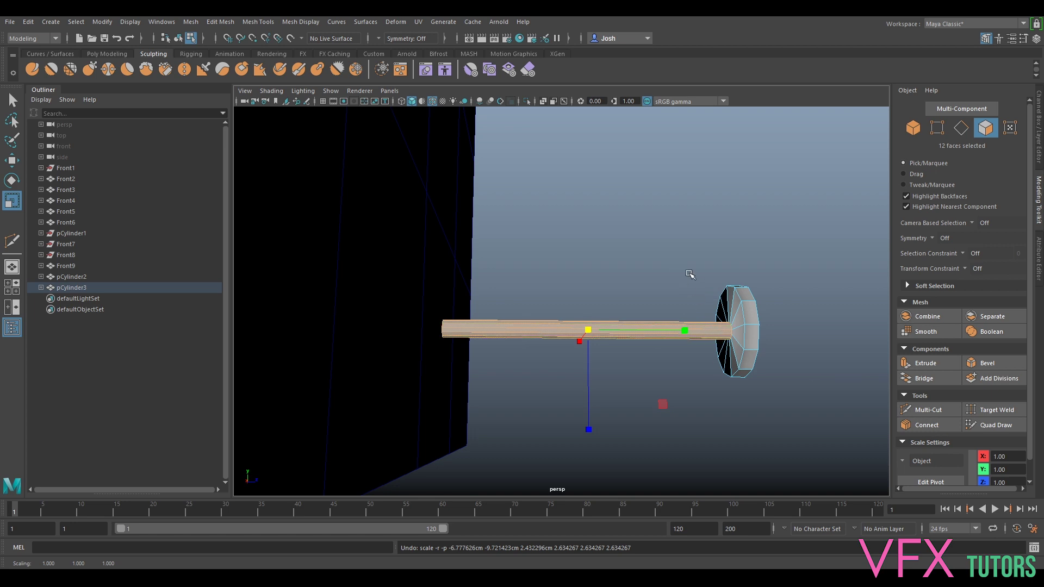
Thicken the nail's shaft by pushing its side faces outward with Transform Component
alt+drag(544, 286, 652, 298)
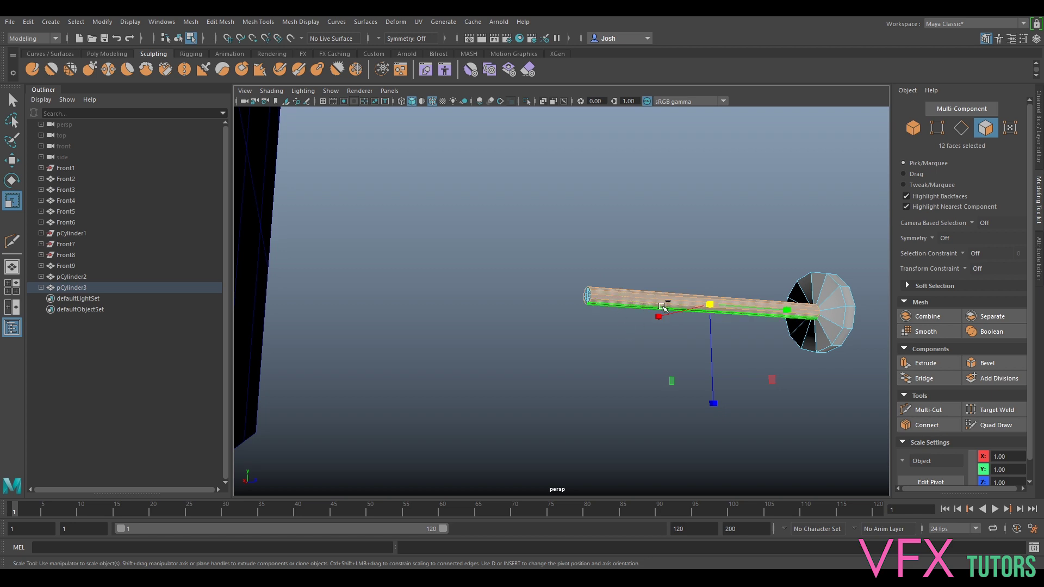
shift+right_drag(661, 302, 665, 451)
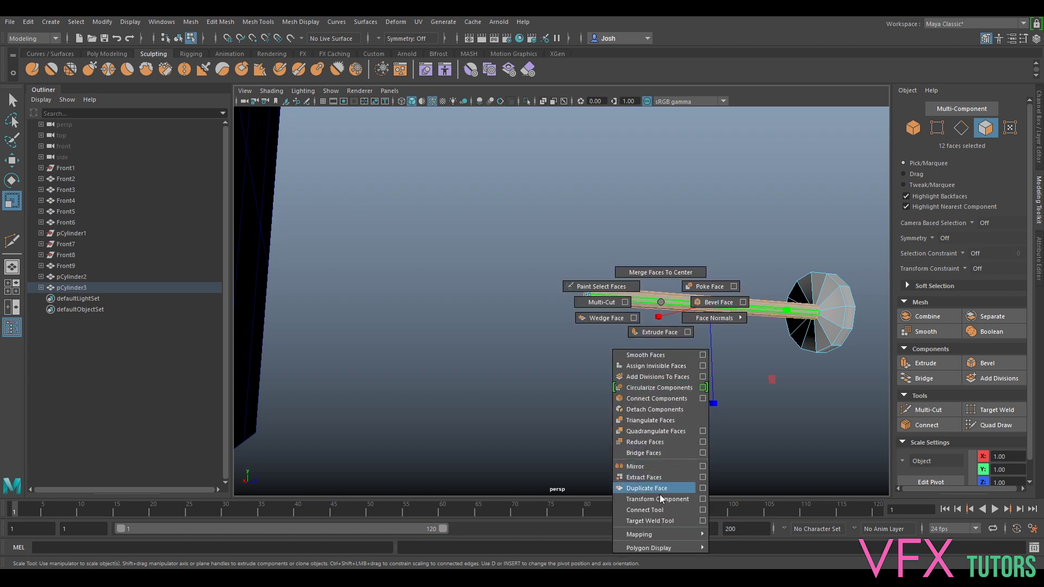
shift+right_drag(647, 503, 647, 503)
alt+drag(775, 336, 741, 323)
alt+drag(794, 341, 749, 345)
alt+right_drag(748, 344, 615, 351)
drag(509, 295, 510, 297)
alt+drag(571, 330, 654, 357)
drag(570, 290, 569, 288)
mouse_move(542, 335)
alt+mouse_down()
mouse_move(557, 326)
mouse_move(530, 333)
alt+mouse_up()
Shorten the nail's shaft by moving its back-end vertices towards the head
click(936, 131)
drag(406, 329, 554, 383)
key(w)
scroll(545, 376, down, 5)
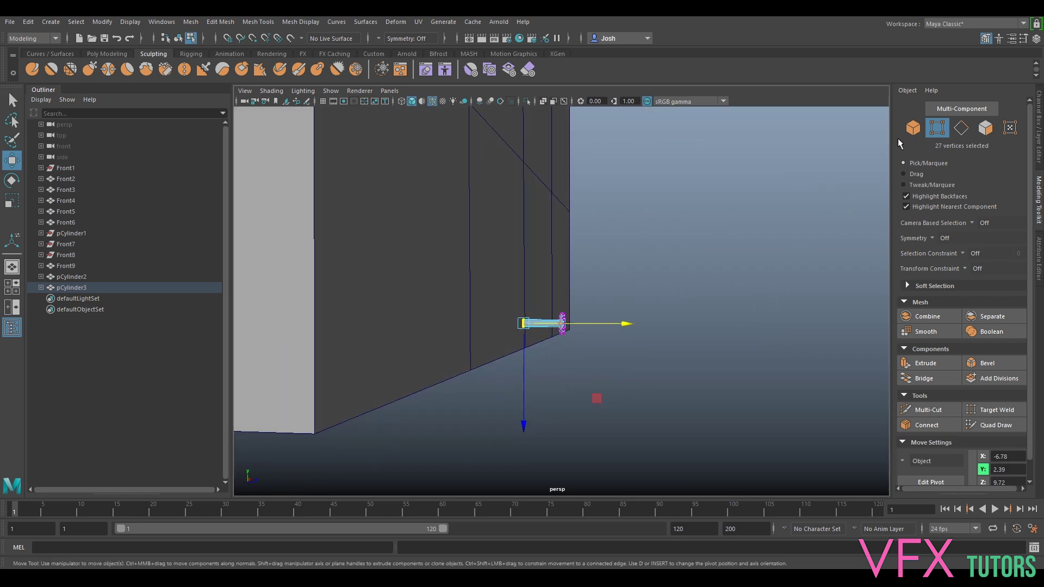
Return to object mode and freeze the nail's transformations
click(913, 128)
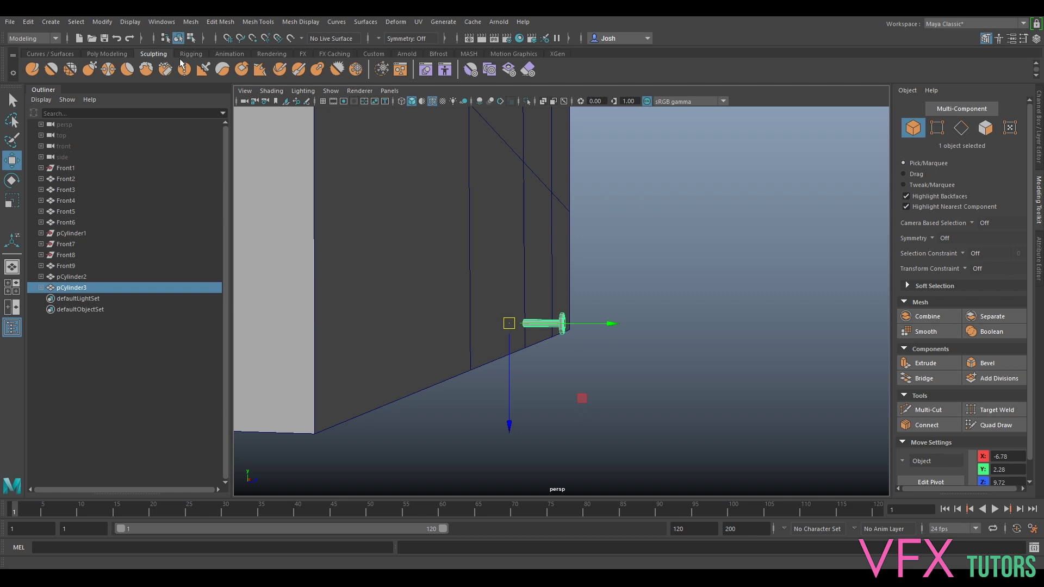
click(106, 54)
click(296, 70)
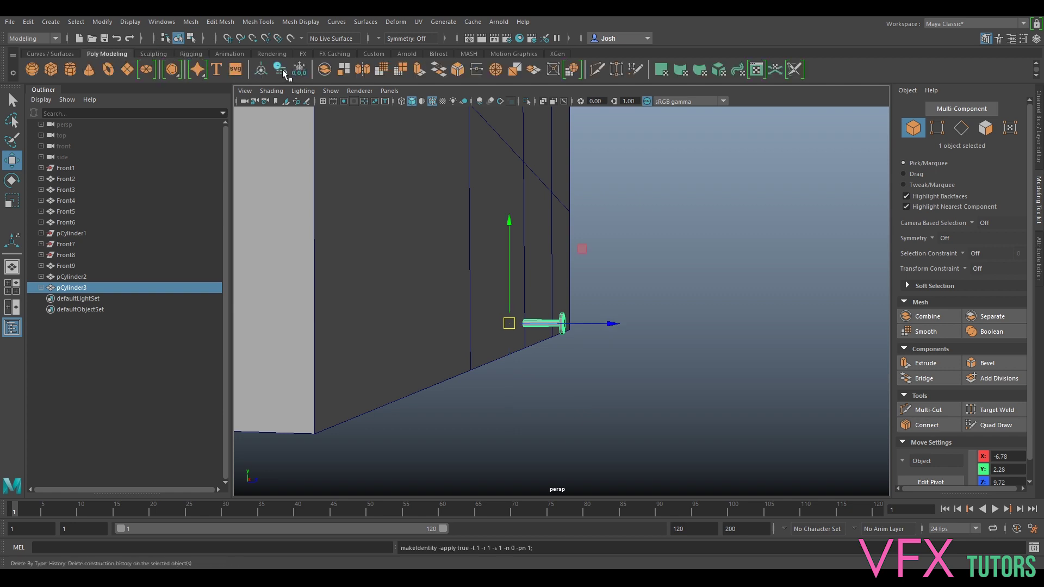
Move the nail to the lower corner of the front panel, at about X -7.11, Y -9.96, Z 0.65
drag(602, 324, 653, 340)
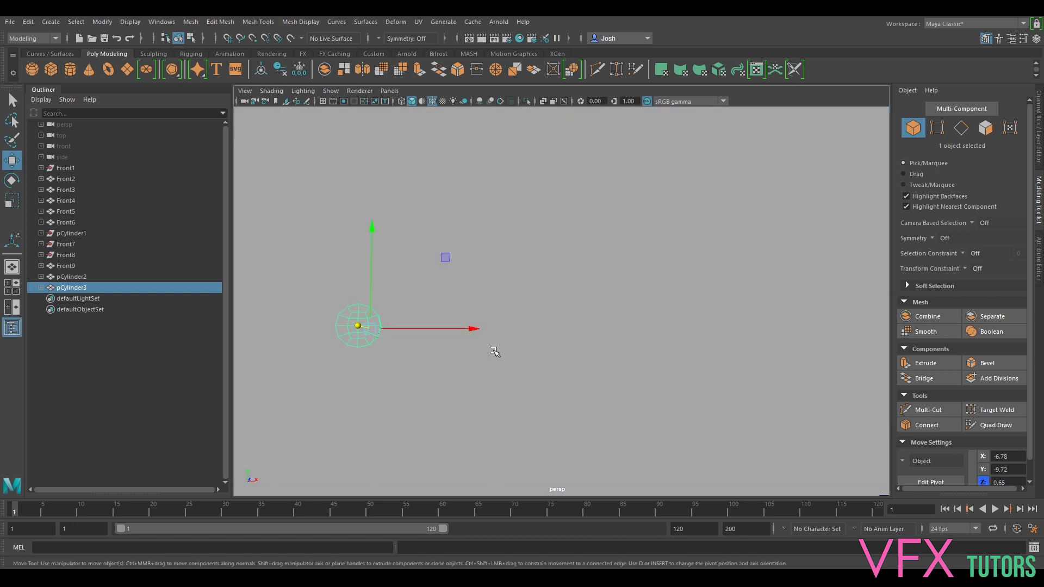
alt+middle_drag(397, 351, 574, 321)
alt+drag(575, 321, 585, 361)
drag(566, 321, 550, 336)
alt+drag(609, 375, 522, 305)
alt+drag(522, 305, 578, 385)
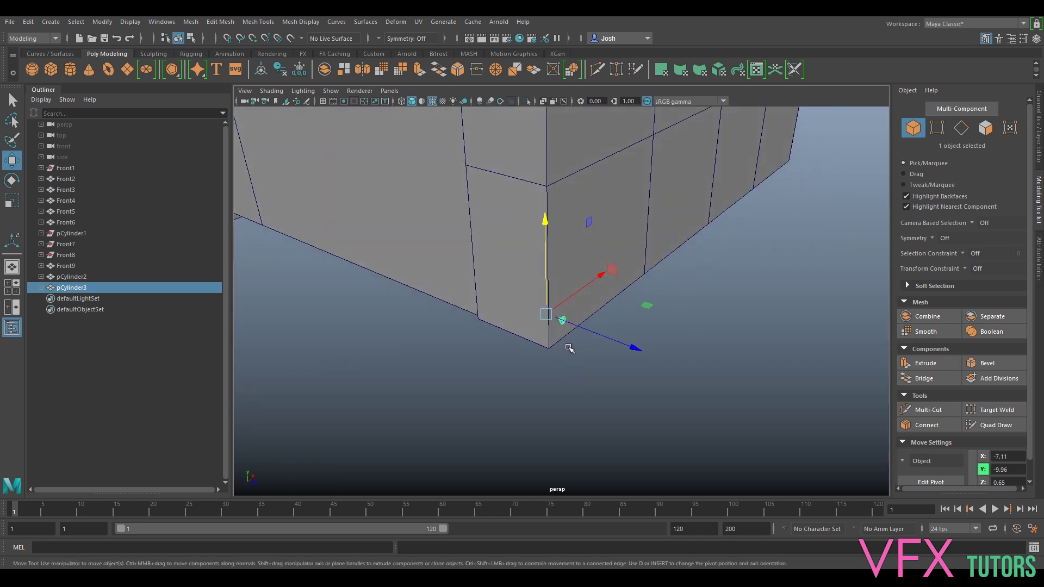
Sink the nail into the front panel and shift it in from the corner, to about X -6.62, Y -9.76, Z 0.46
key(r)
key(w)
drag(560, 320, 541, 345)
alt+drag(595, 374, 584, 350)
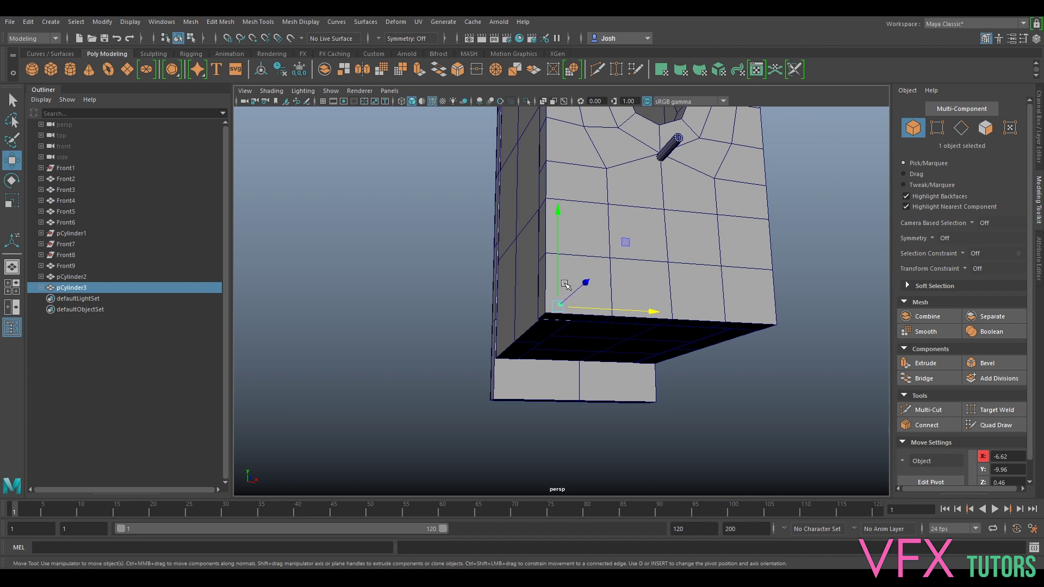
drag(560, 283, 566, 279)
alt+drag(568, 324, 588, 373)
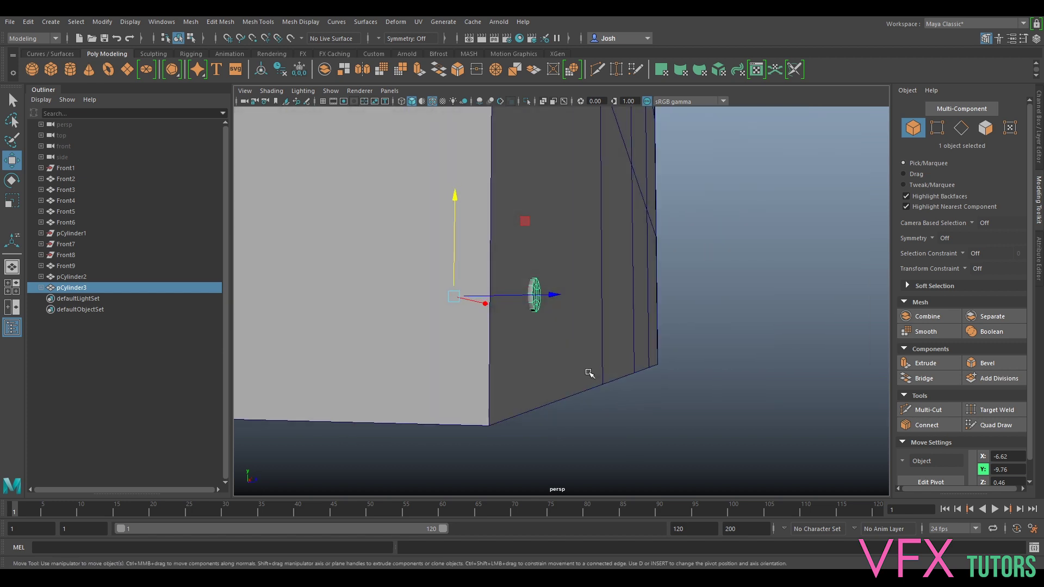
Isolate the nail and frame its shaft and head closely
key(ctrl+1)
mouse_move(524, 342)
alt+mouse_down()
mouse_move(615, 357)
mouse_move(515, 325)
alt+mouse_up()
scroll(566, 334, up, 5)
alt+middle_drag(454, 266, 563, 300)
scroll(563, 301, up, 4)
alt+drag(533, 315, 598, 316)
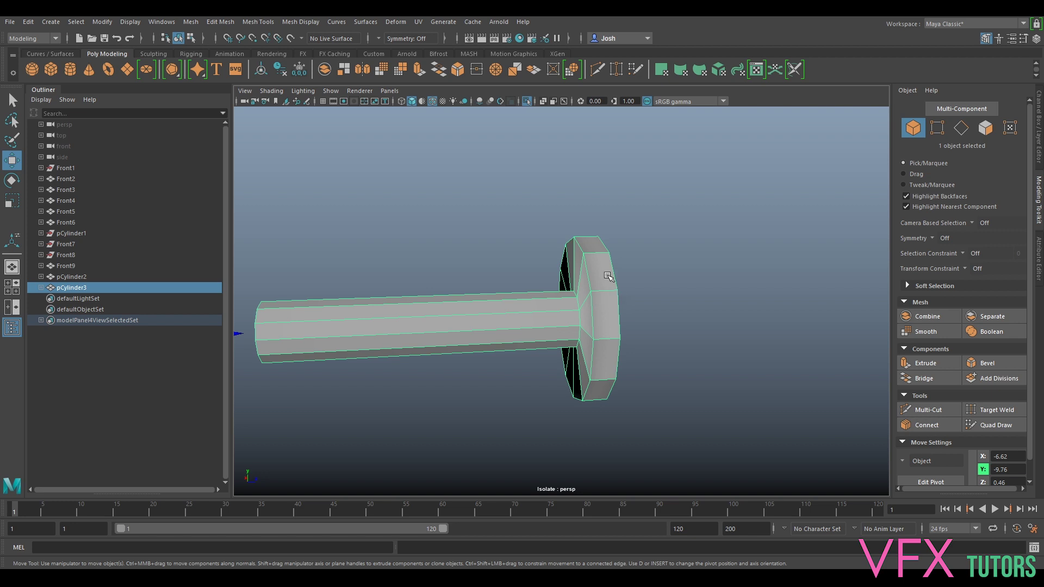
alt+drag(604, 272, 625, 289)
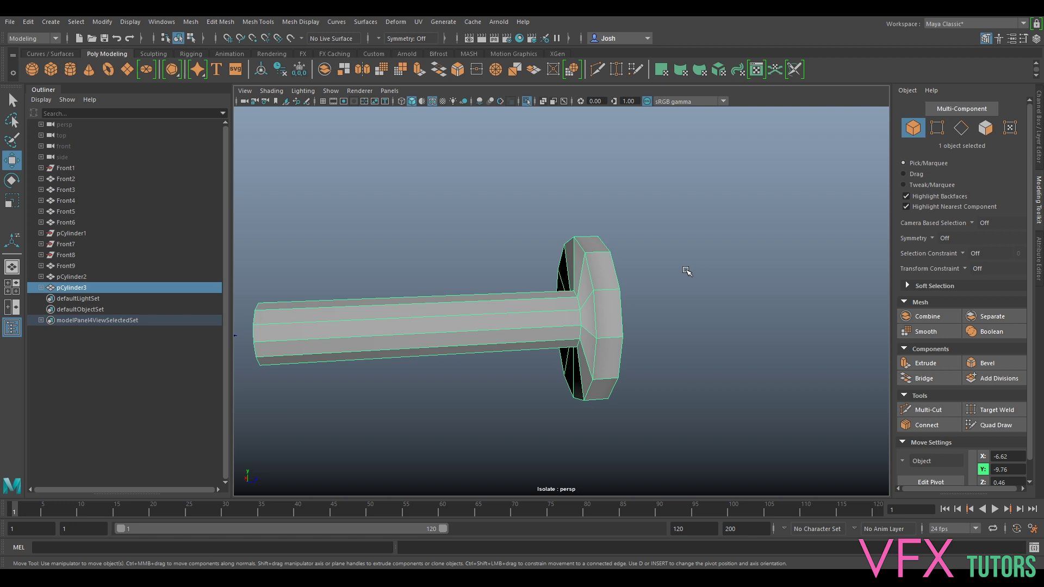
Bevel the edge loops around the nail's head, neck and back end with 2 segments and a fraction of 0.3
right_drag(607, 315, 609, 239)
double_click(596, 287)
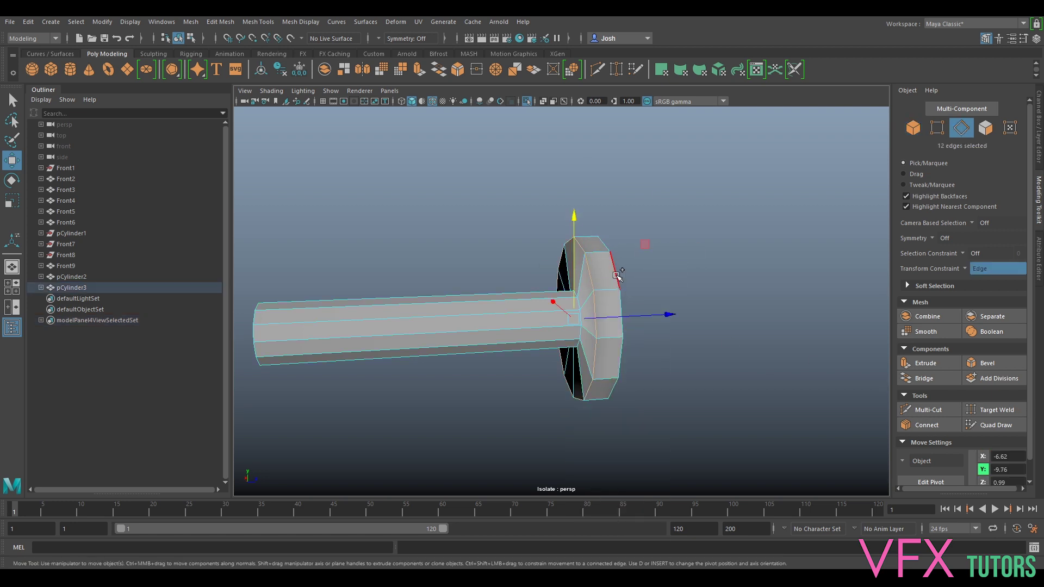
shift+double_click(577, 303)
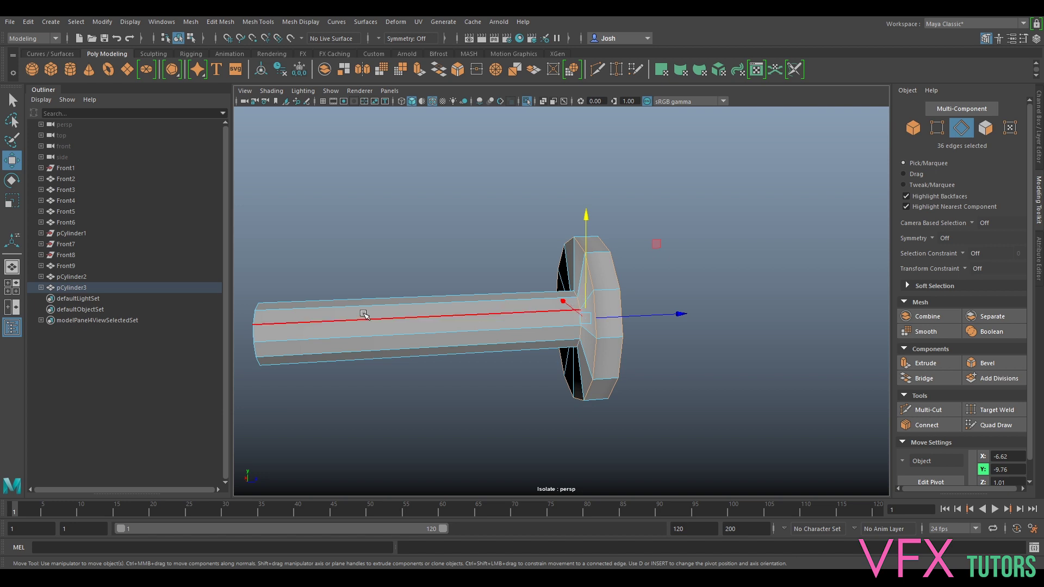
alt+middle_drag(353, 314, 589, 296)
shift+double_click(538, 300)
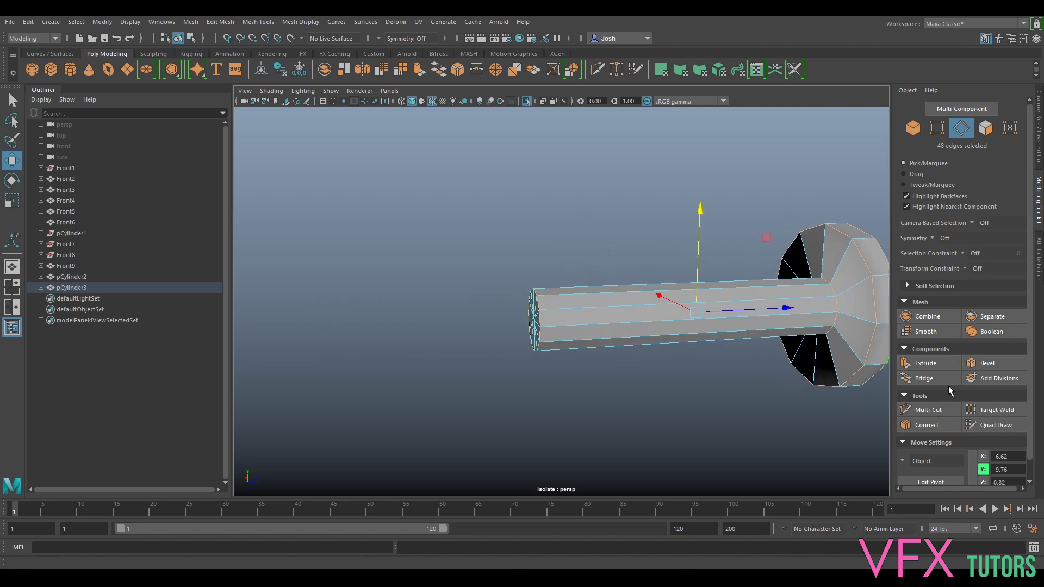
click(979, 363)
drag(746, 322, 750, 323)
alt+drag(766, 228, 651, 293)
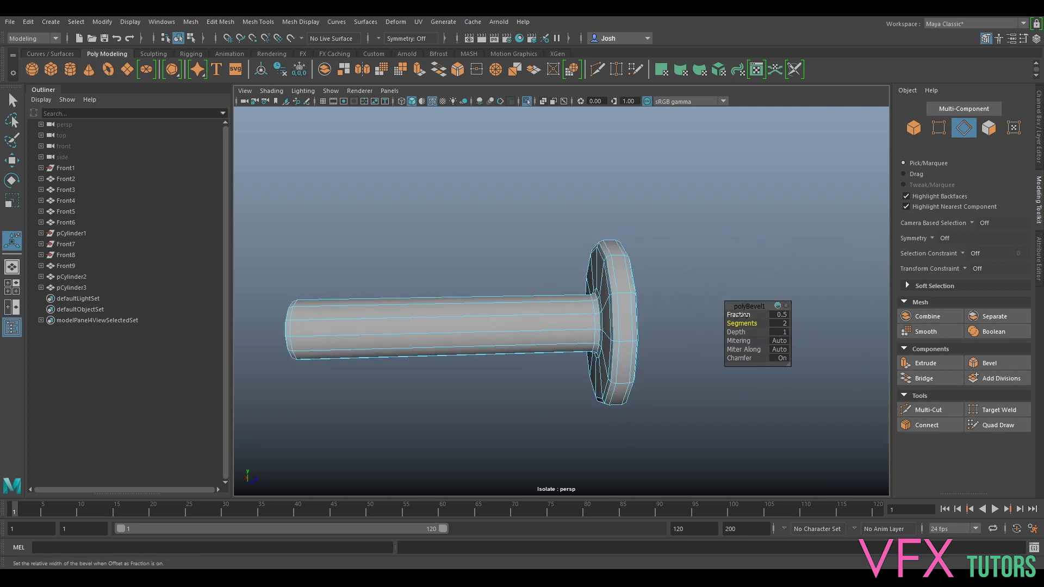
drag(738, 315, 544, 301)
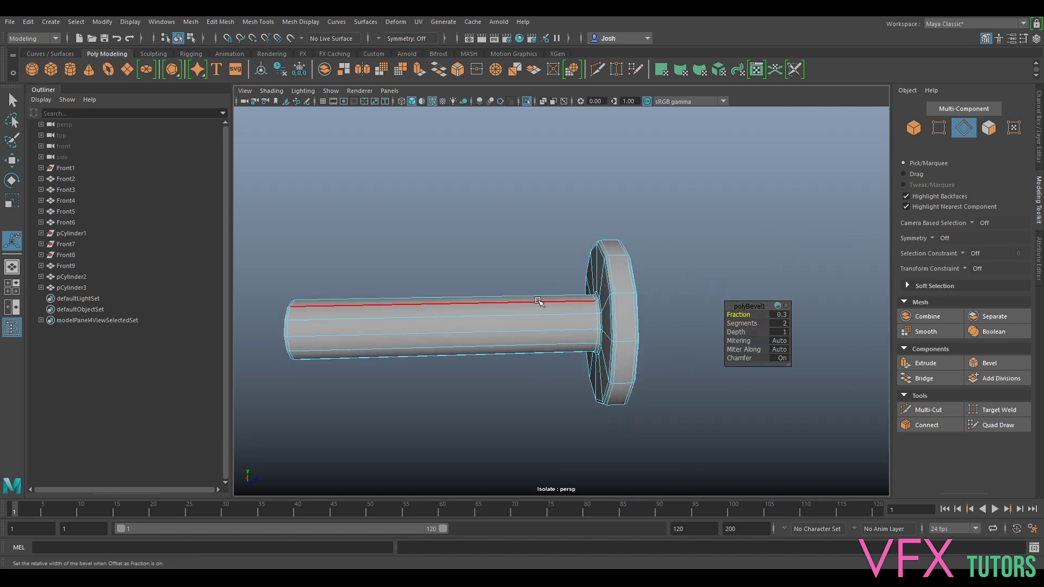
Return to object mode, select the bevelled nail and check its shape
key(F3)
right_drag(617, 272, 693, 248)
click(694, 243)
click(618, 291)
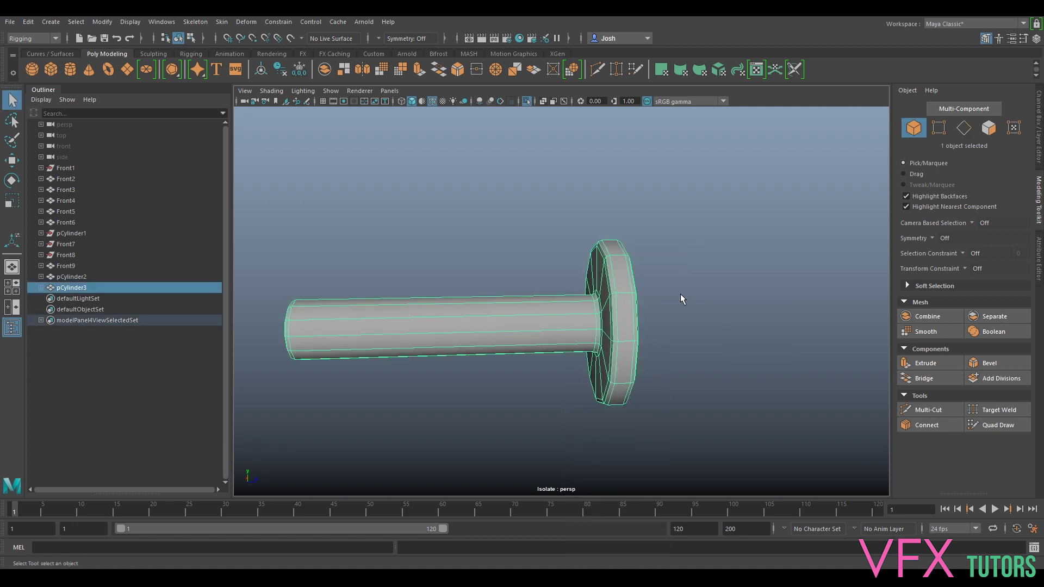
click(699, 301)
alt+drag(699, 299, 745, 321)
click(613, 318)
key(F1)
click(655, 30)
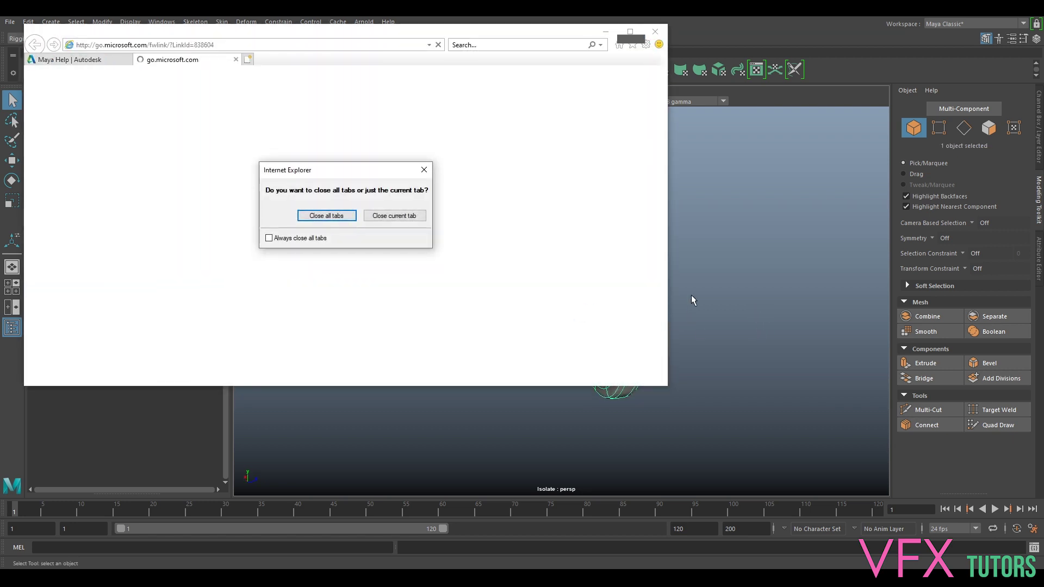
click(394, 215)
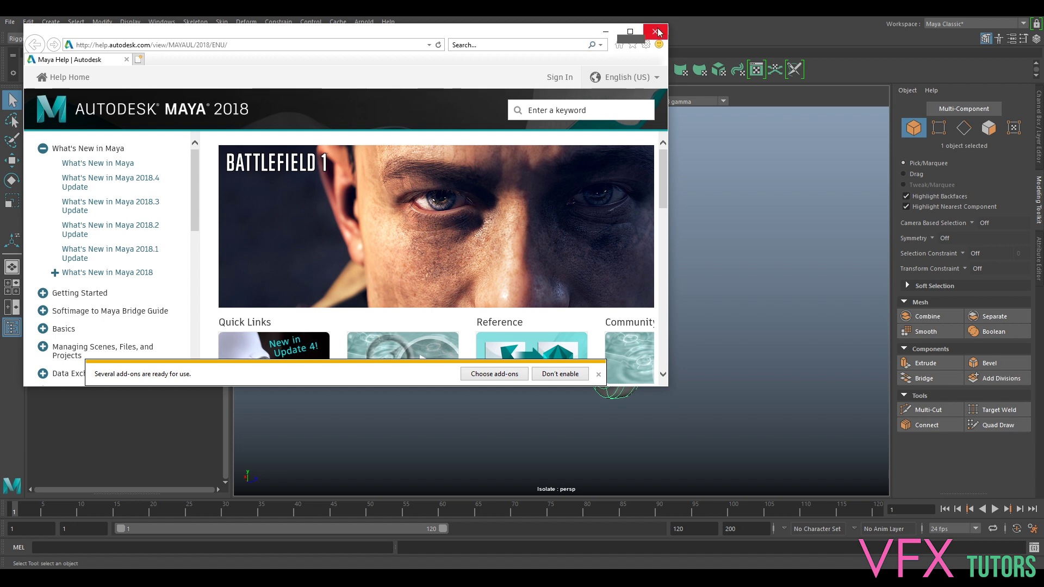
click(656, 31)
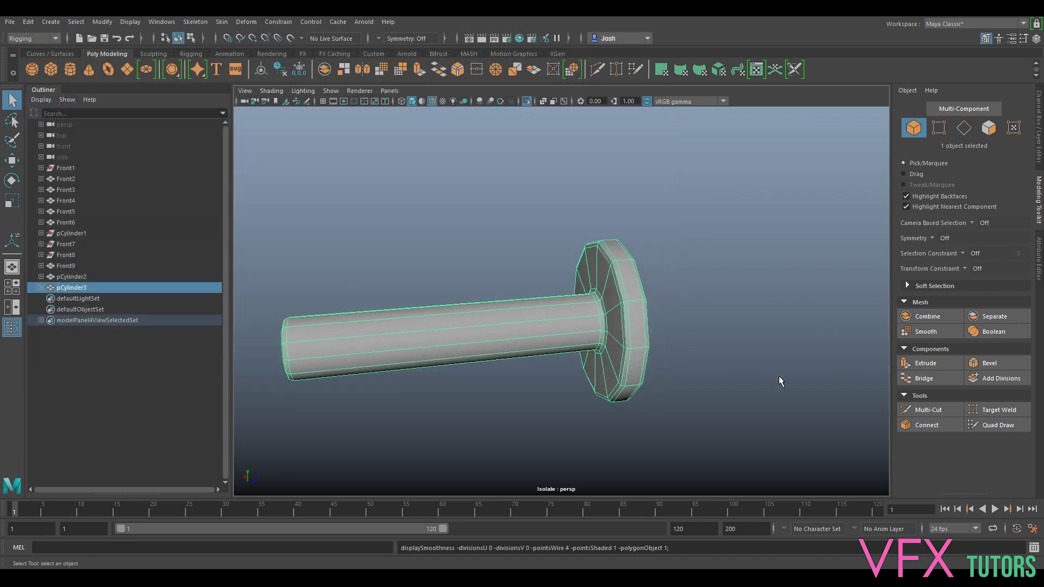
Add four edge loops spaced along the nail's shaft with Multi-Cut and return to object mode
click(927, 409)
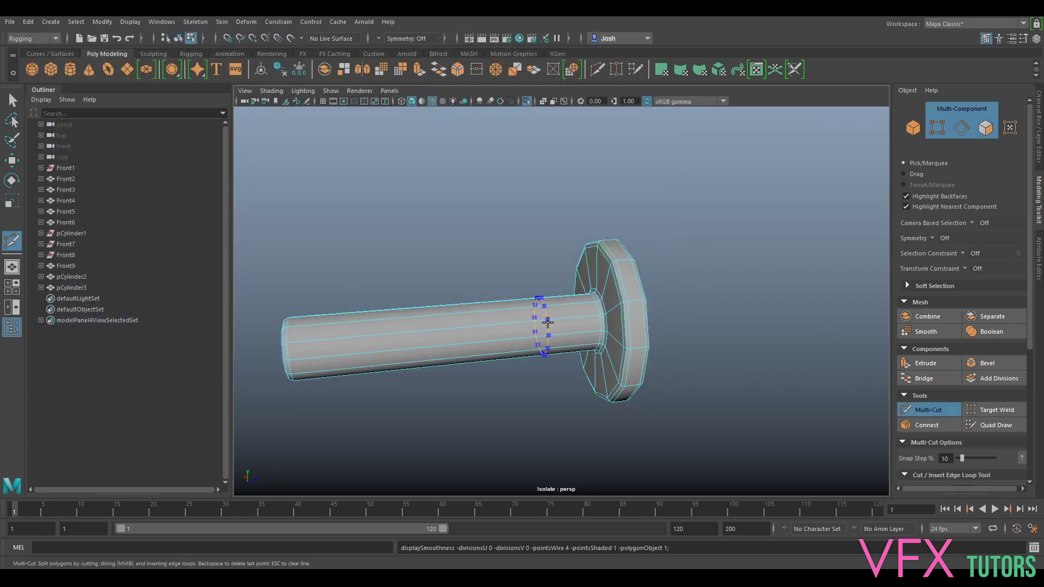
ctrl+click(560, 324)
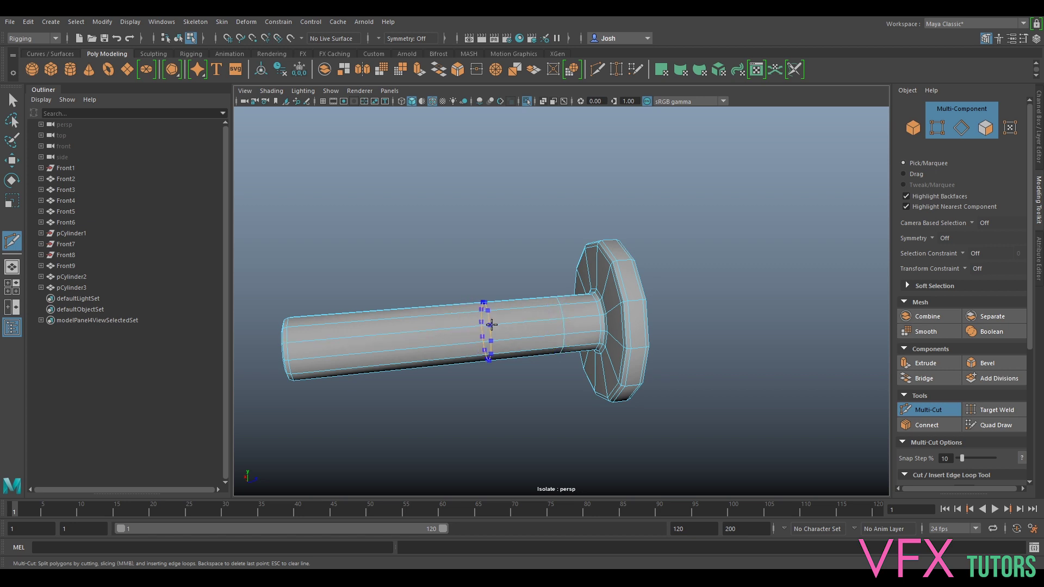
ctrl+click(508, 324)
click(508, 323)
ctrl+click(439, 328)
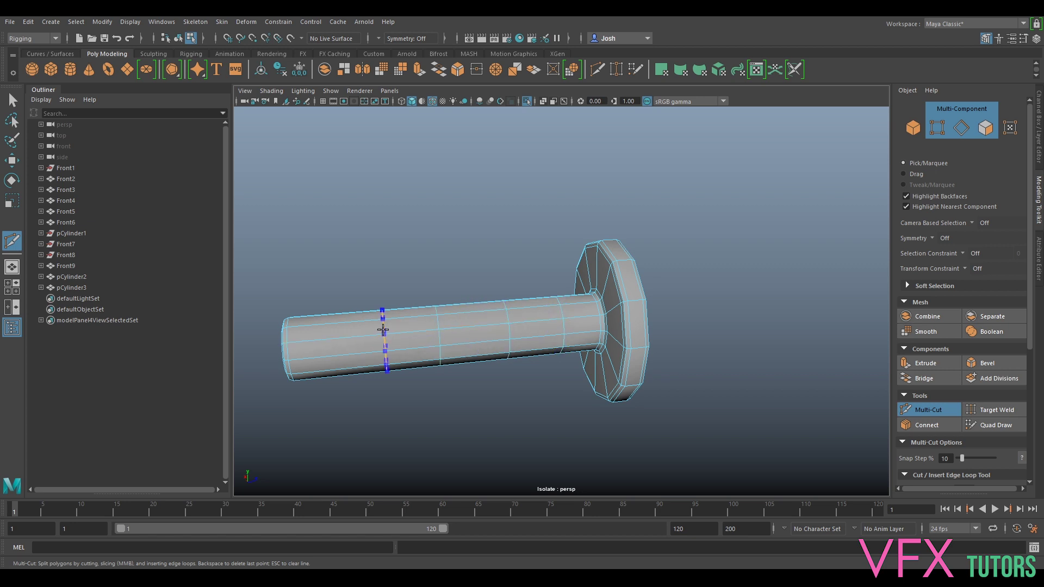
ctrl+click(366, 334)
click(916, 408)
scroll(663, 278, down, 5)
alt+drag(664, 244, 579, 317)
right_drag(579, 316, 626, 251)
Show the whole bird box again and ready the nail at the front panel's lower corner for moving
scroll(624, 321, down, 3)
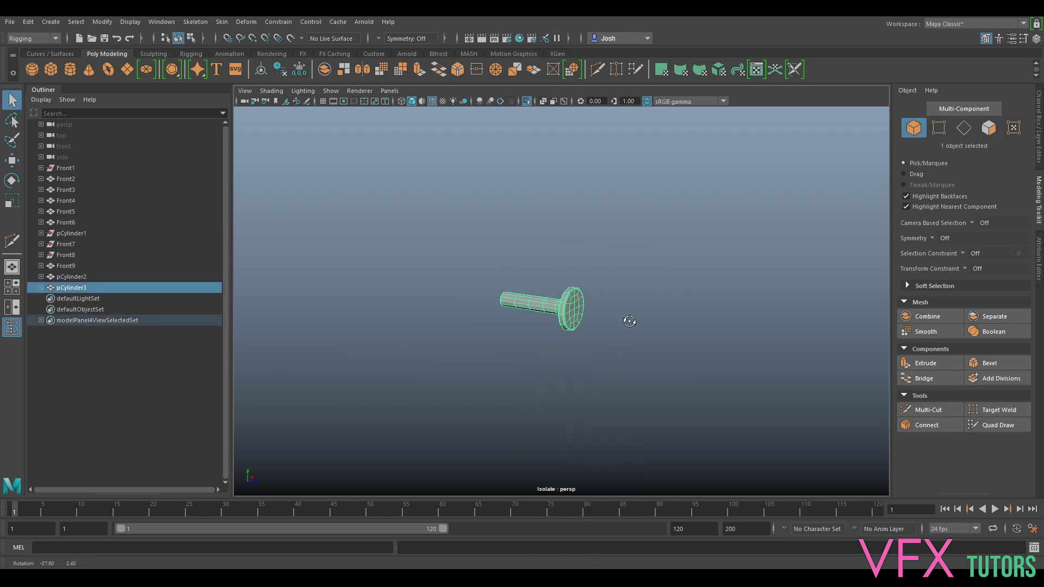
scroll(591, 313, down, 3)
key(ctrl+1)
alt+drag(586, 303, 654, 249)
key(w)
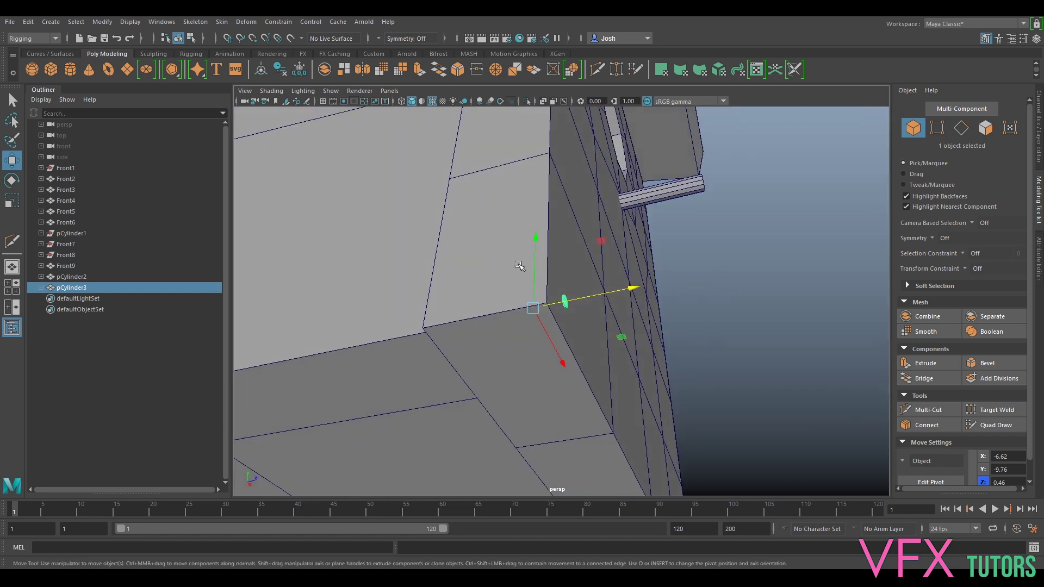
alt+drag(682, 381, 611, 401)
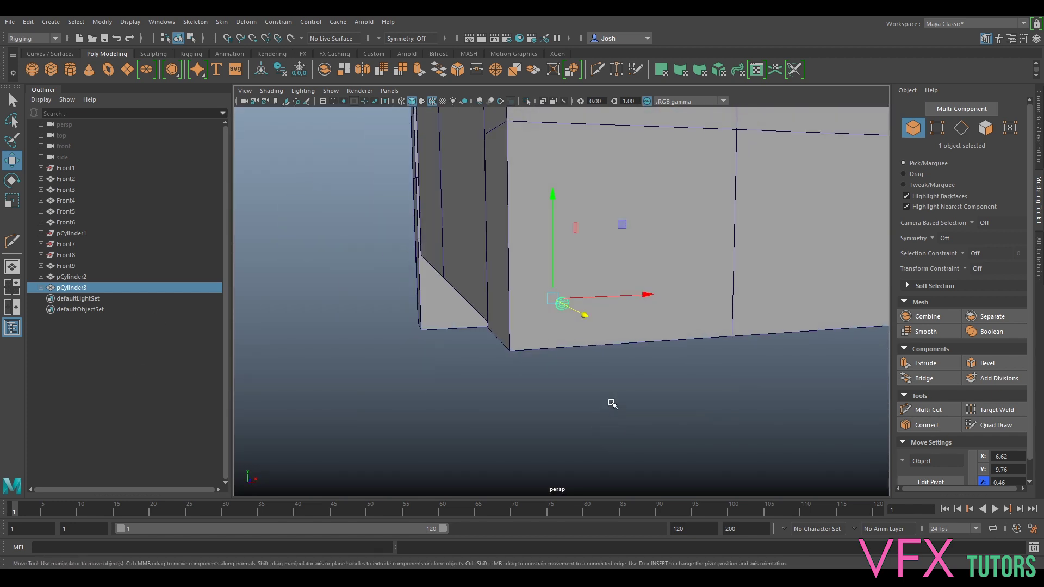
Scale the small cylinder at the front panel's lower corner and push it into the panel, to about -0.13 on Z
key(r)
mouse_move(567, 299)
mouse_down()
mouse_move(634, 291)
mouse_move(583, 298)
mouse_up()
key(w)
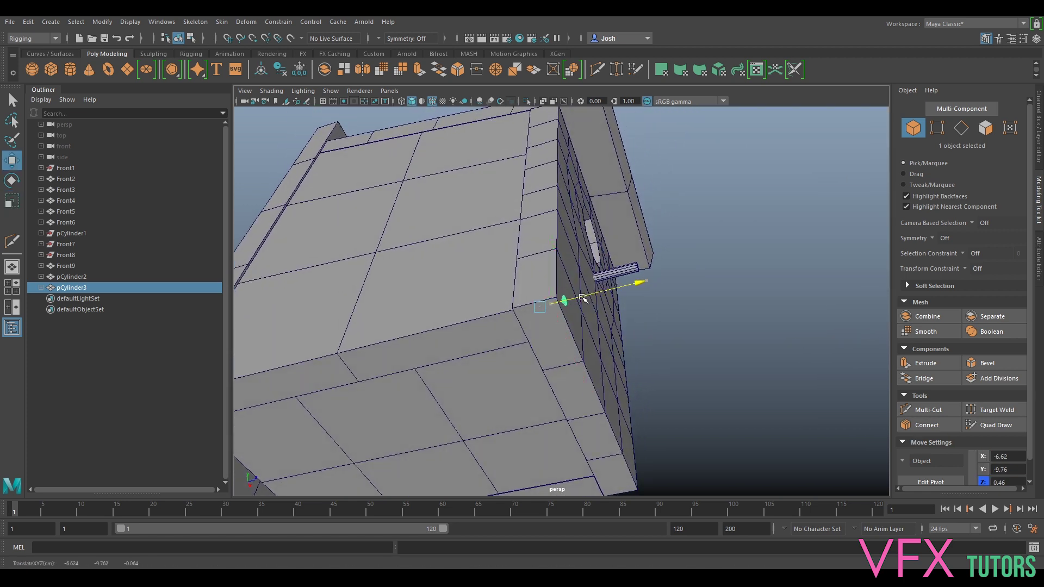
alt+drag(630, 330, 492, 307)
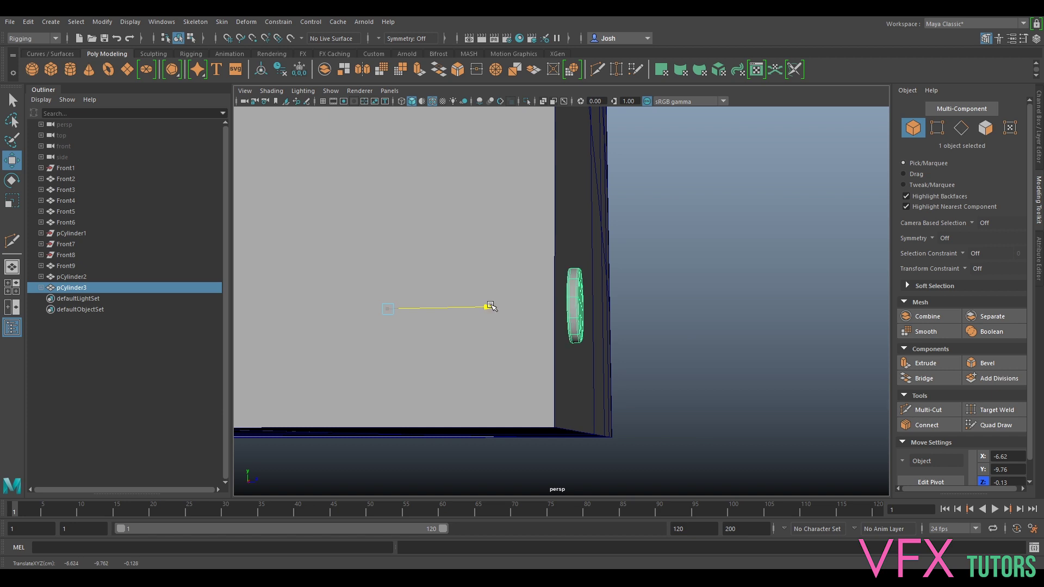
alt+drag(838, 310, 683, 292)
scroll(663, 328, down, 10)
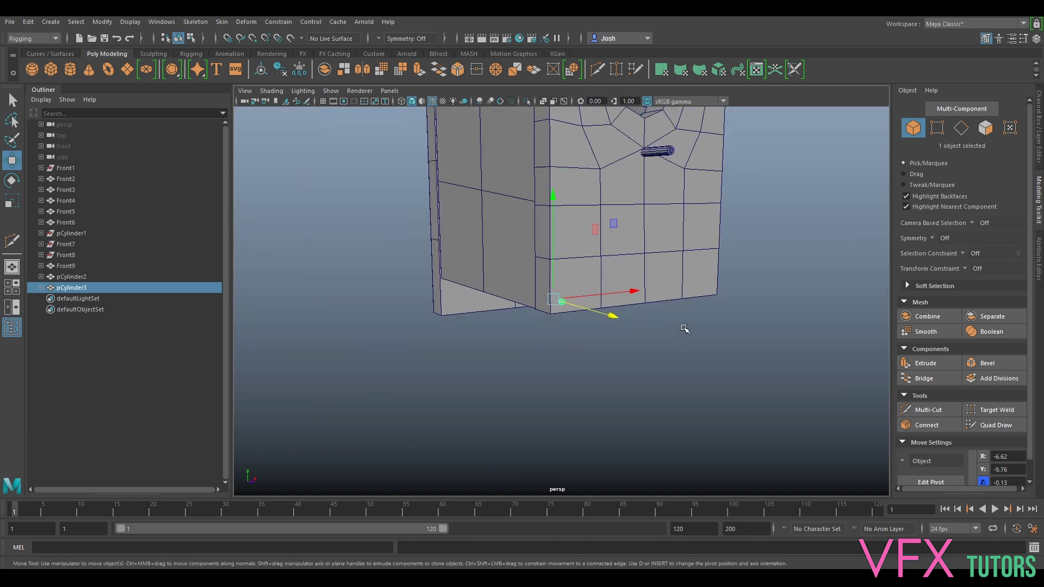
alt+drag(690, 325, 582, 308)
click(749, 298)
scroll(748, 299, down, 5)
scroll(655, 357, up, 5)
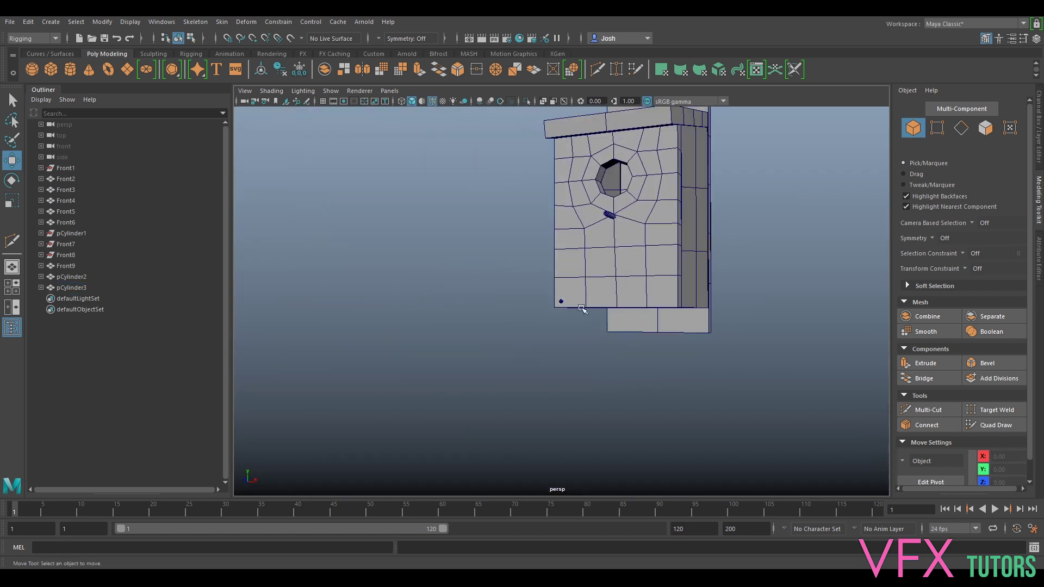
Rename the small cylinder at the front panel's lower corner as Nail
click(560, 299)
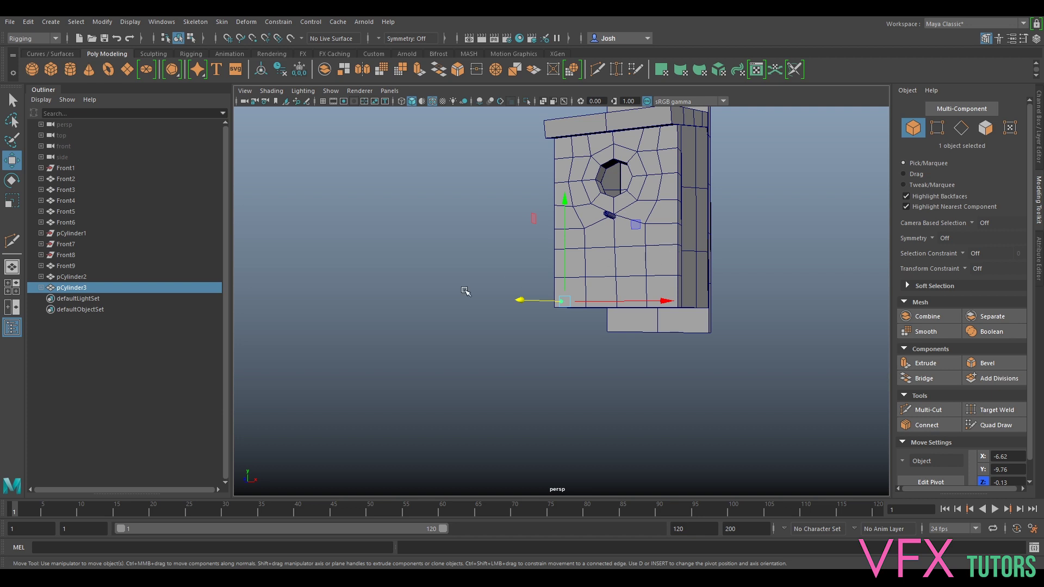
alt+drag(727, 155, 661, 242)
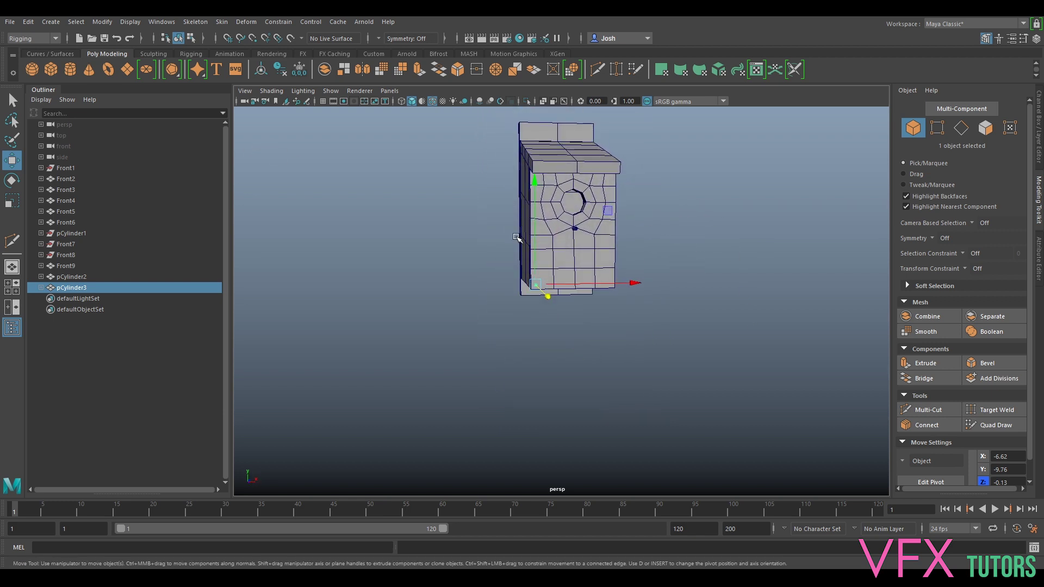
scroll(585, 233, up, 5)
alt+middle_drag(577, 189, 595, 329)
scroll(584, 297, down, 3)
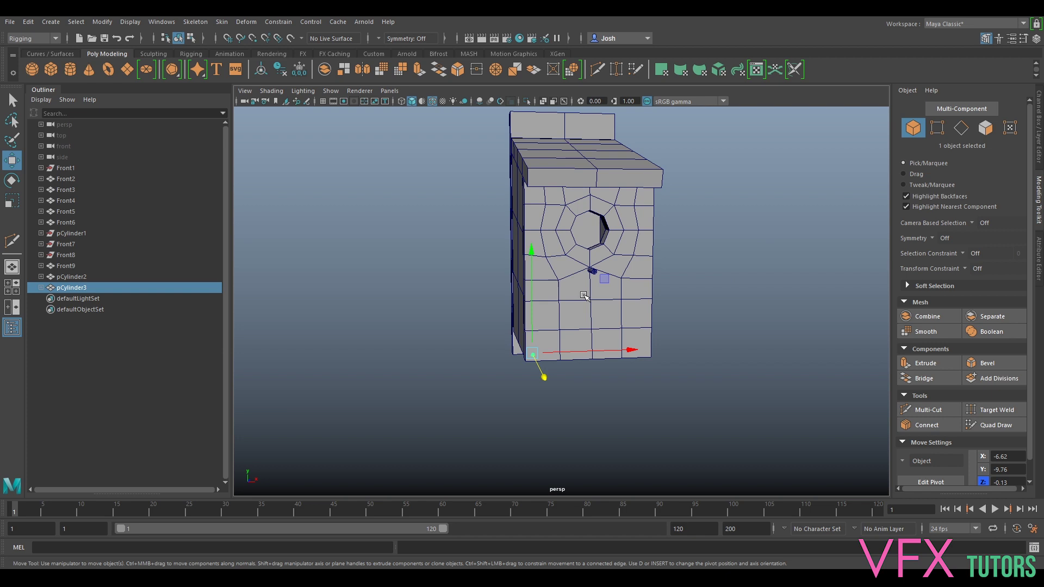
double_click(98, 289)
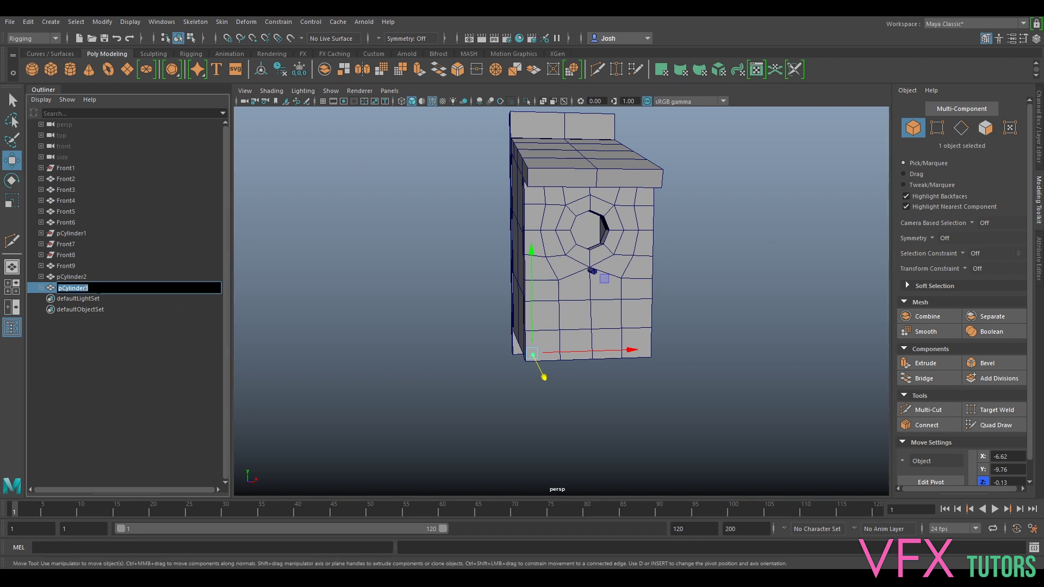
key(Return)
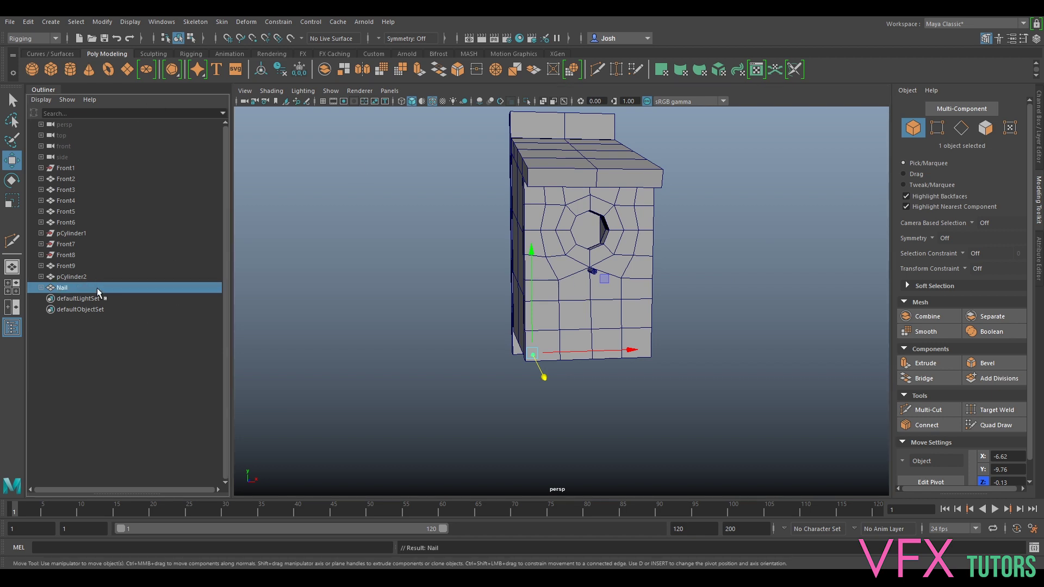
Rename the cylinder below the entrance hole as Perch
click(84, 277)
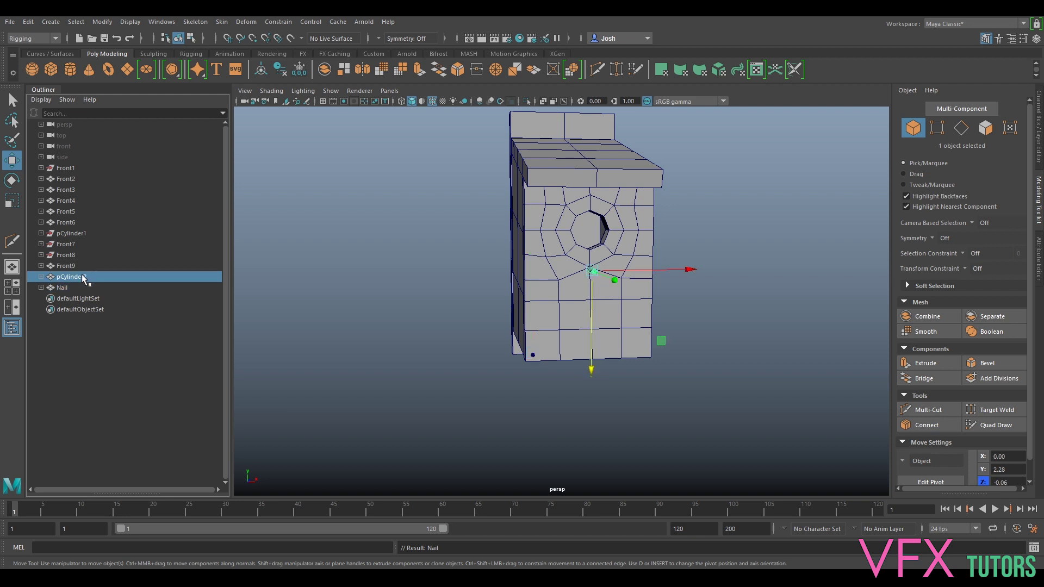
double_click(90, 279)
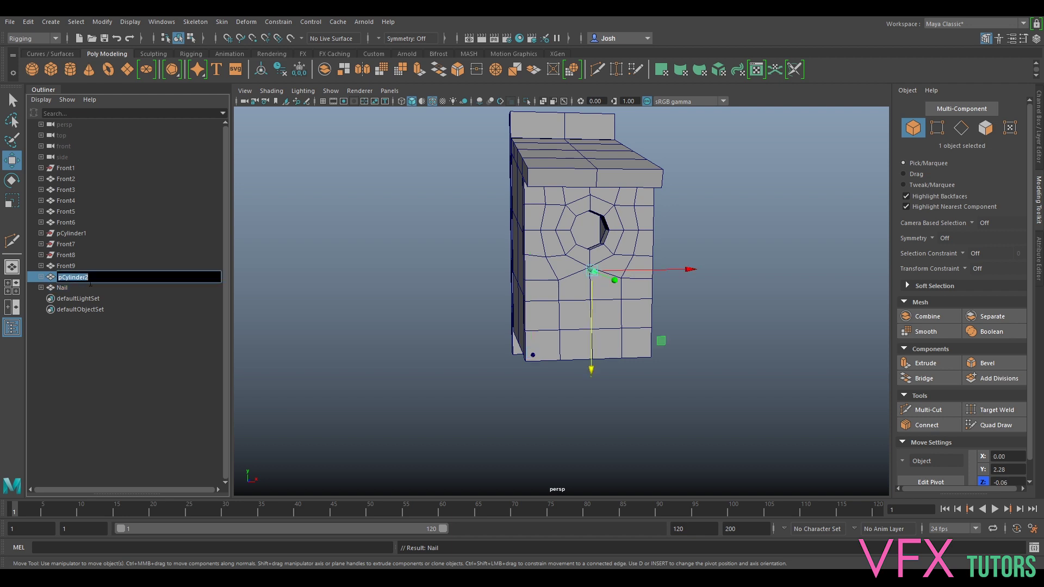
text(Perch)
key(Return)
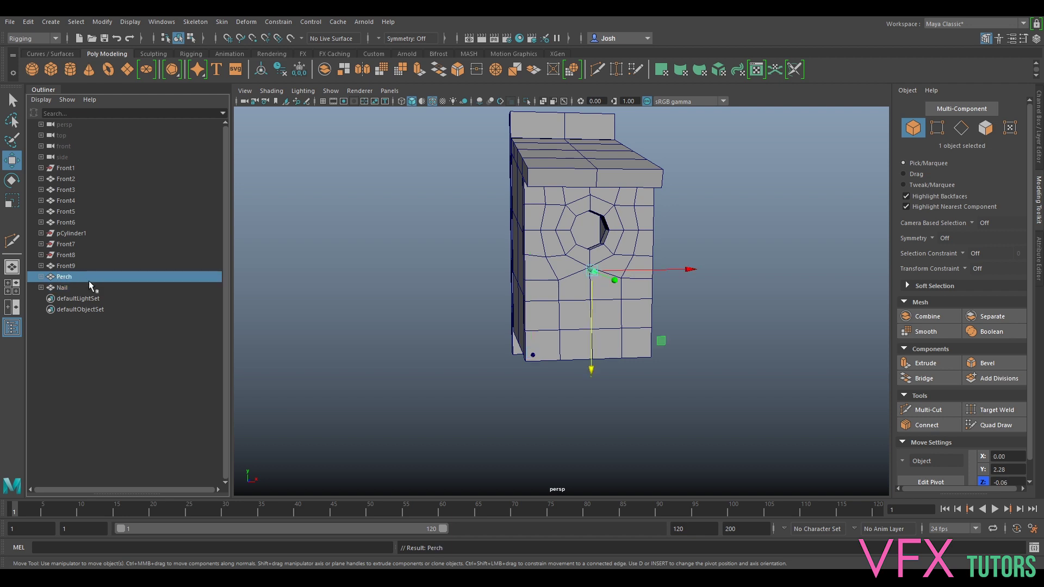
Select the six panels of the birdhouse, leaving out the perch and nail, and delete their construction history
drag(657, 137, 361, 121)
shift+click(531, 374)
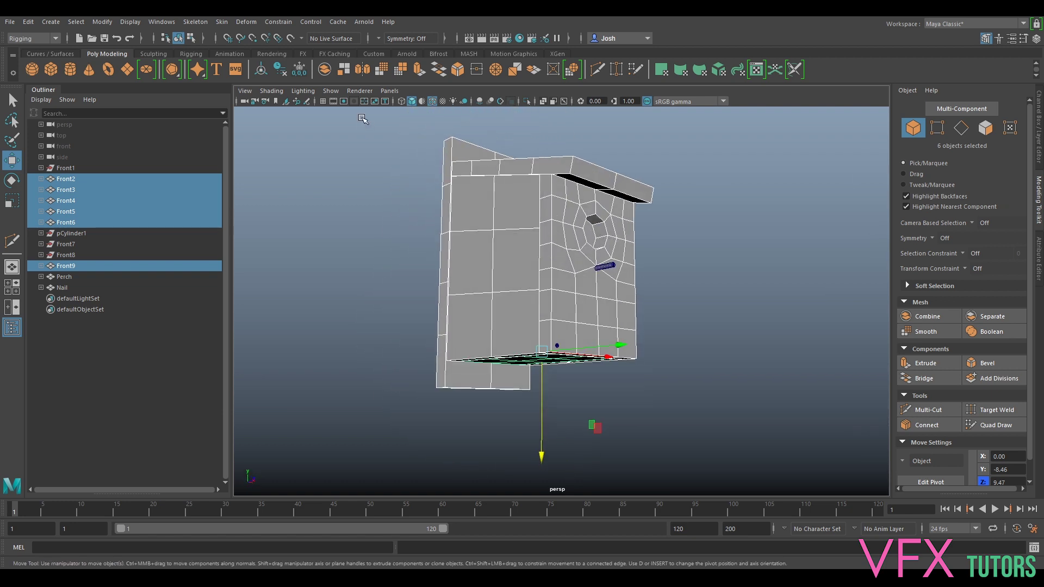
click(284, 72)
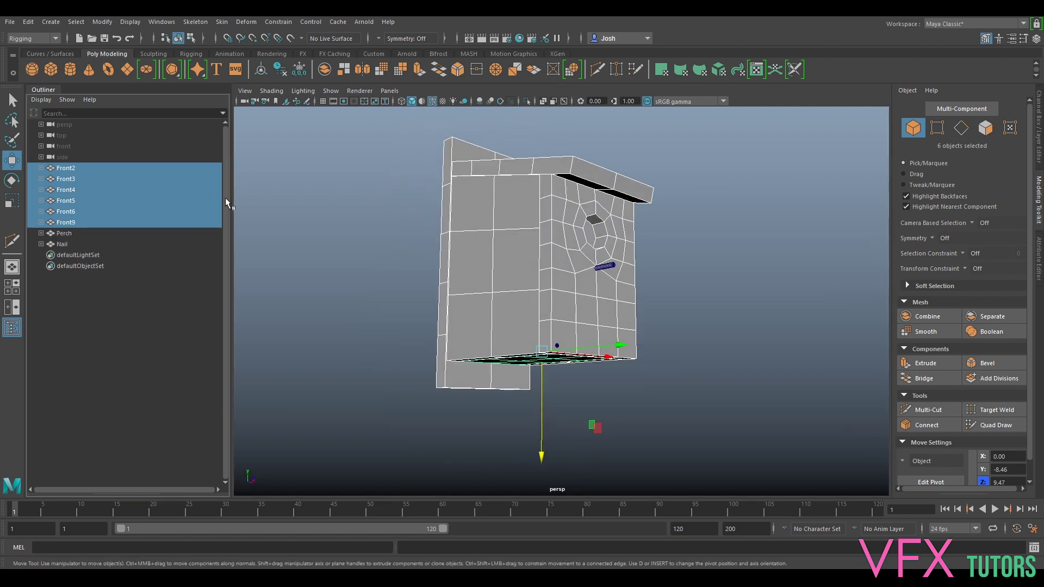
Group the selected panels and name the group Birdbox
key(ctrl+g)
double_click(91, 188)
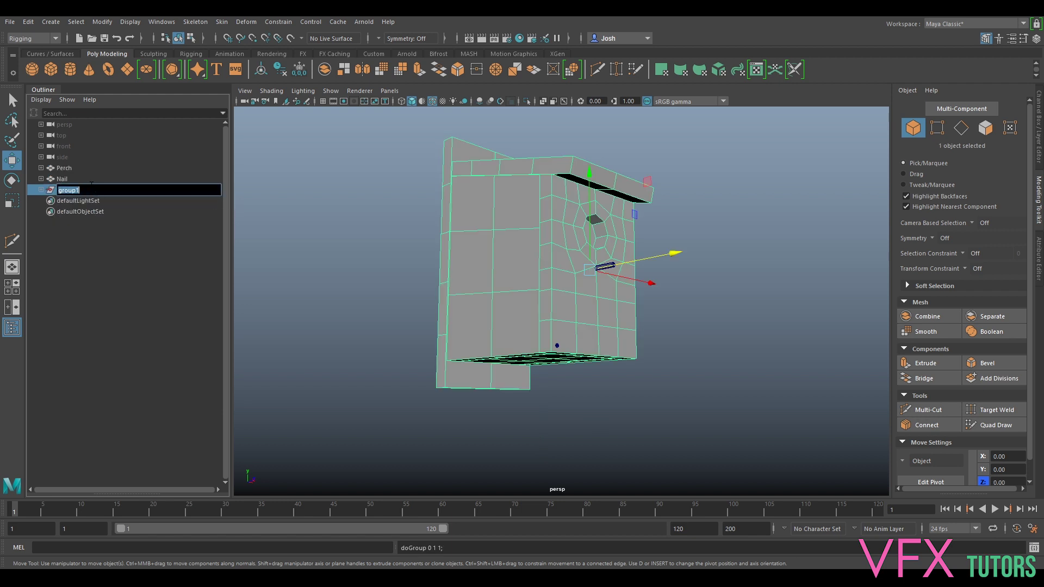
text(Birdbox)
key(Return)
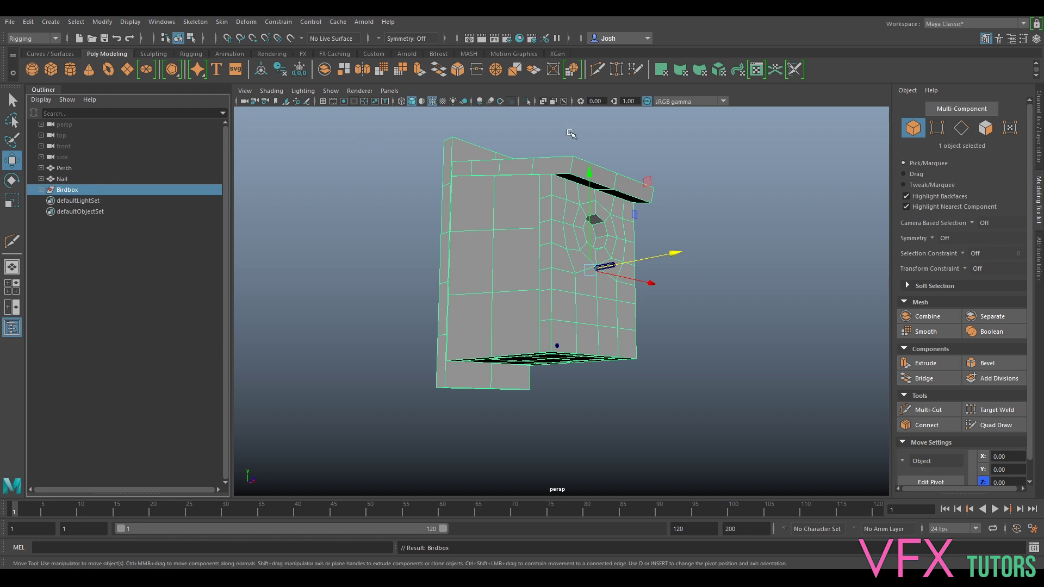
Create a polygon cylinder and raise it above the roof, to about 14.64 on Y
click(722, 205)
alt+drag(722, 205, 641, 269)
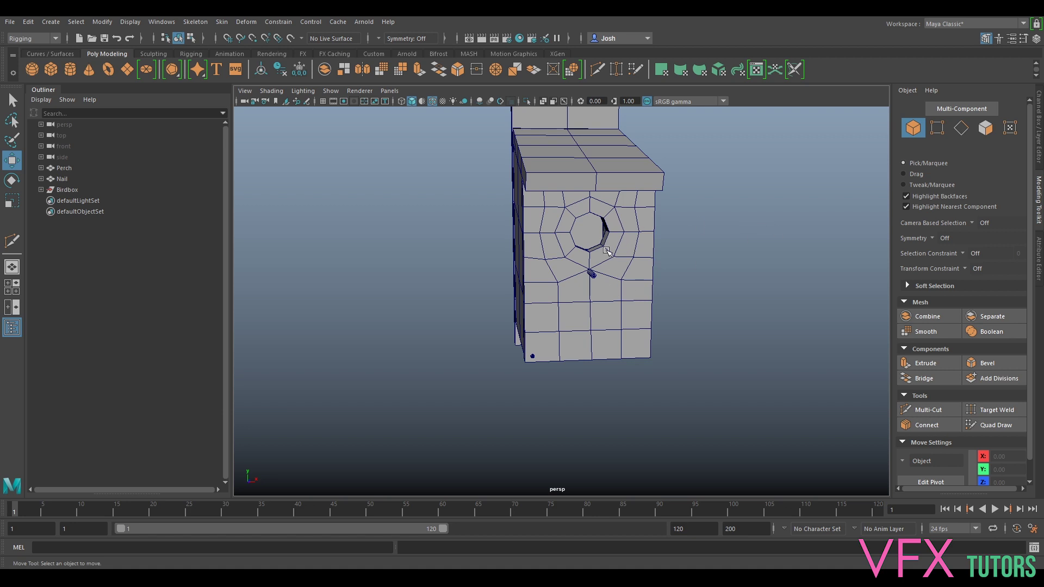
mouse_move(635, 295)
alt+mouse_down()
mouse_move(634, 280)
mouse_move(631, 303)
mouse_move(650, 306)
alt+mouse_up()
alt+middle_drag(609, 260, 621, 349)
scroll(620, 350, up, 3)
alt+drag(620, 349, 617, 315)
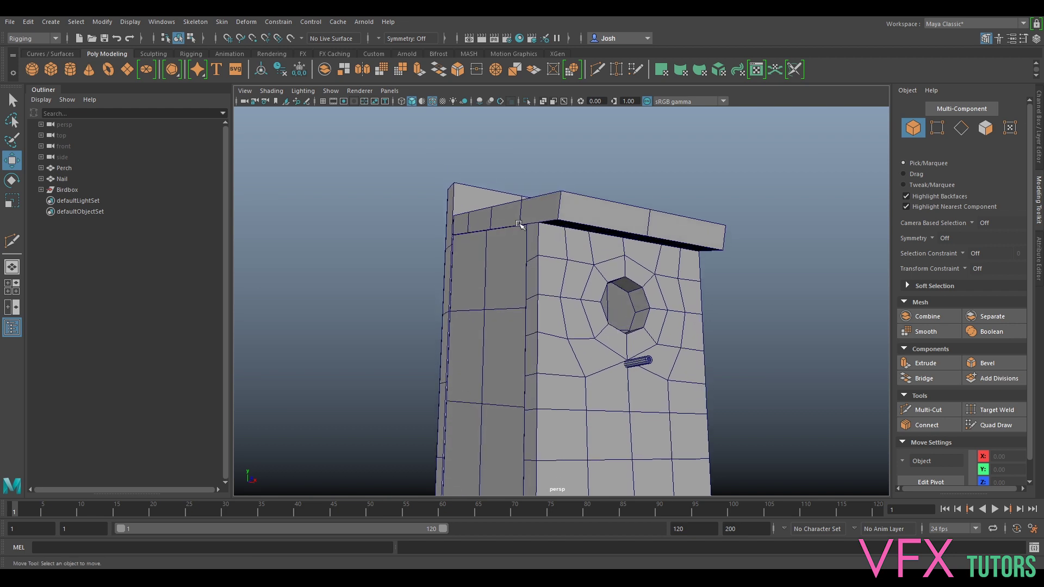
click(71, 70)
scroll(600, 245, down, 4)
drag(590, 304, 590, 207)
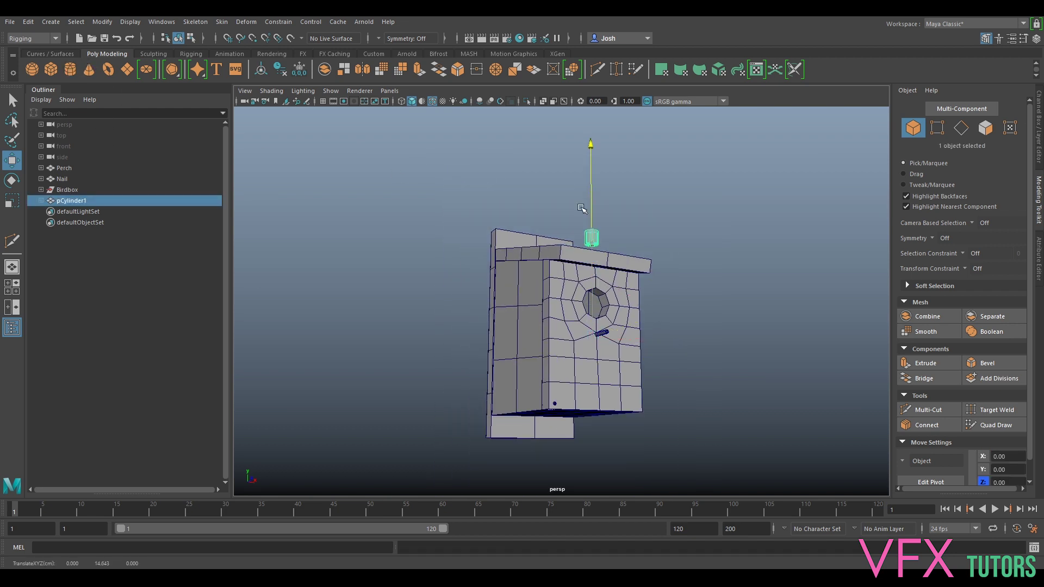
Rotate the new cylinder to 90 degrees on X so it lies horizontally
key(e)
drag(652, 185, 647, 256)
click(1039, 152)
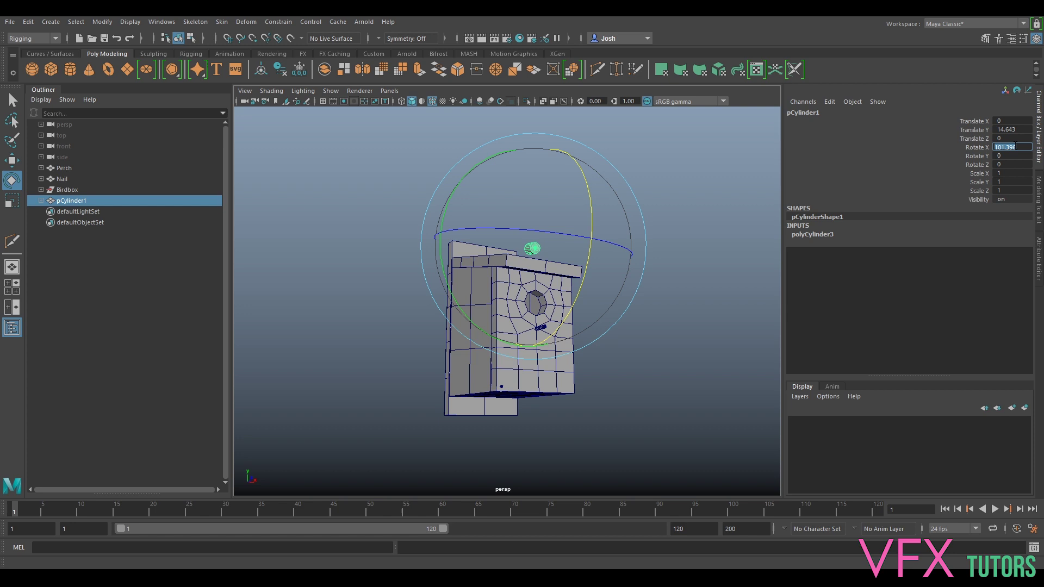
key(Return)
Move the cylinder onto the back panel above the roof, to about 19.24 on Y and -19.2 on Z
key(w)
alt+drag(533, 198, 490, 209)
key(f)
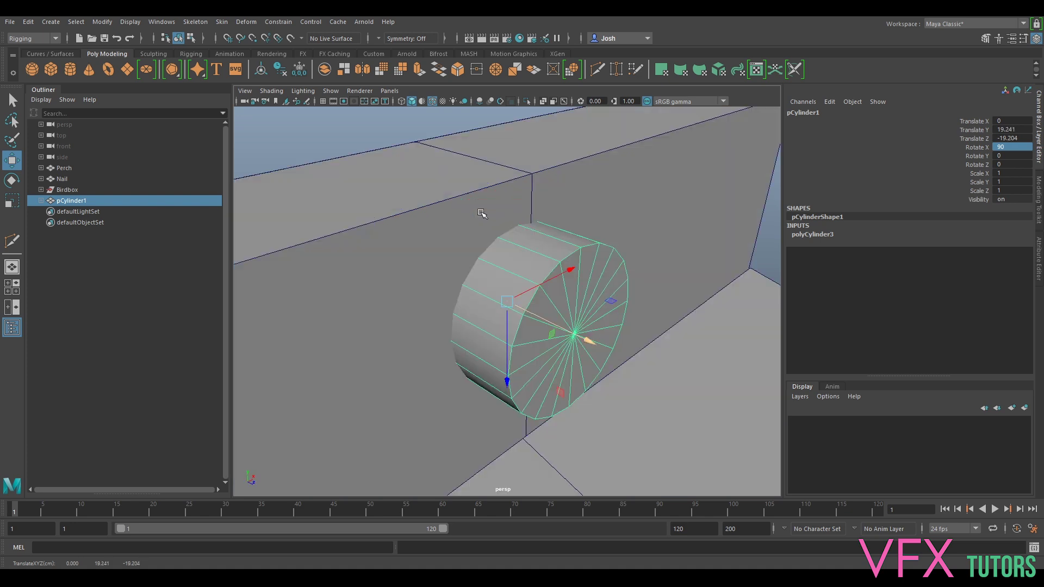
scroll(483, 214, down, 5)
alt+drag(594, 296, 548, 278)
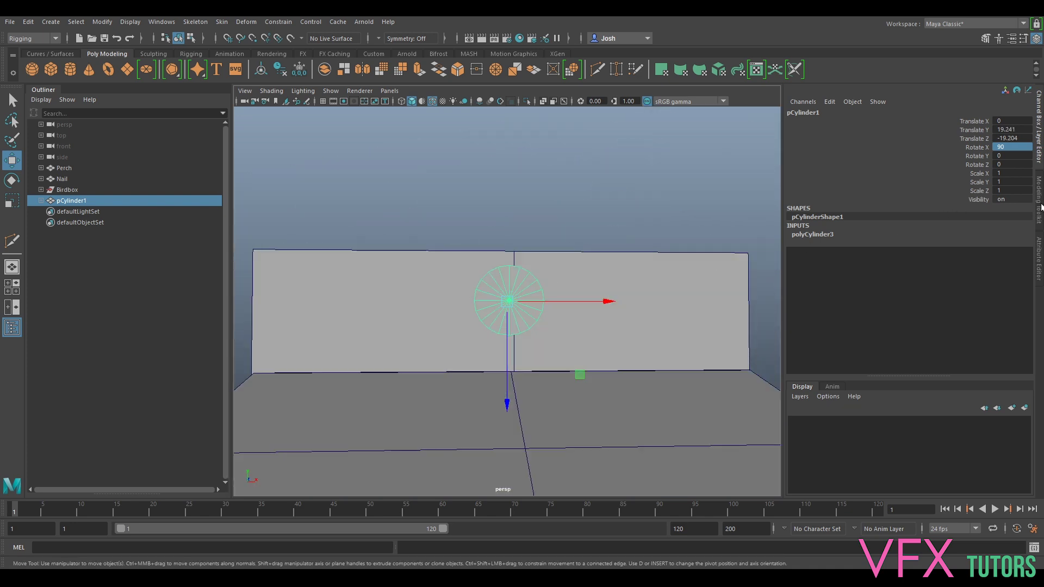
Set the cylinder's axis subdivisions to 8 and scale it down uniformly to screw size
click(1039, 246)
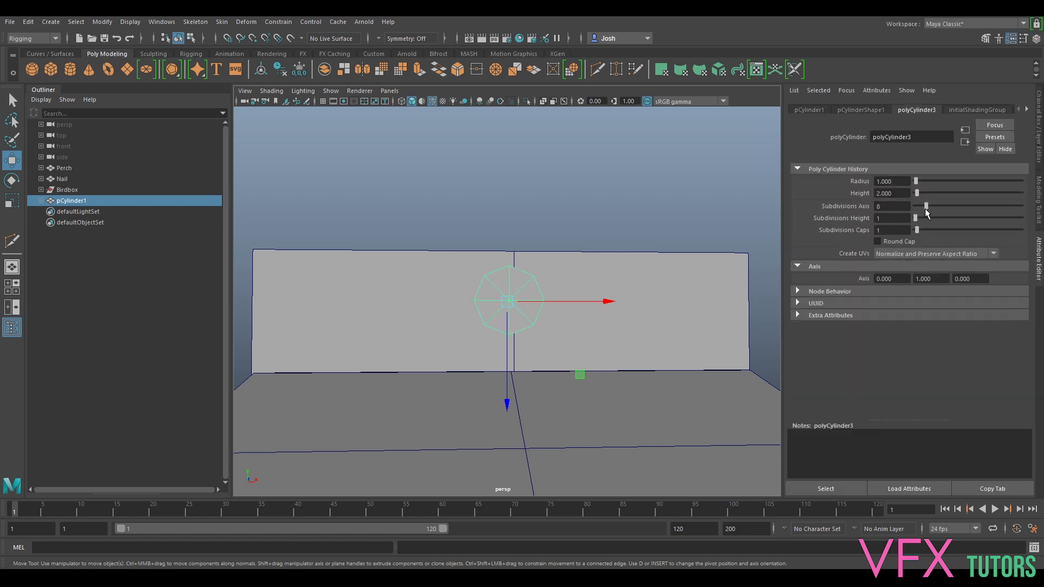
alt+drag(541, 318, 538, 338)
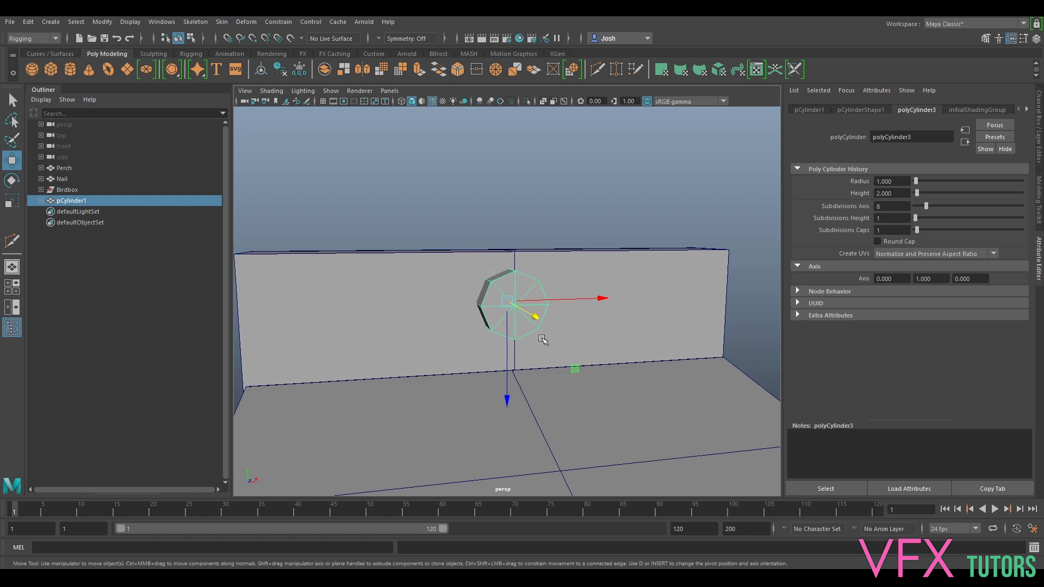
key(r)
drag(516, 299, 467, 309)
key(w)
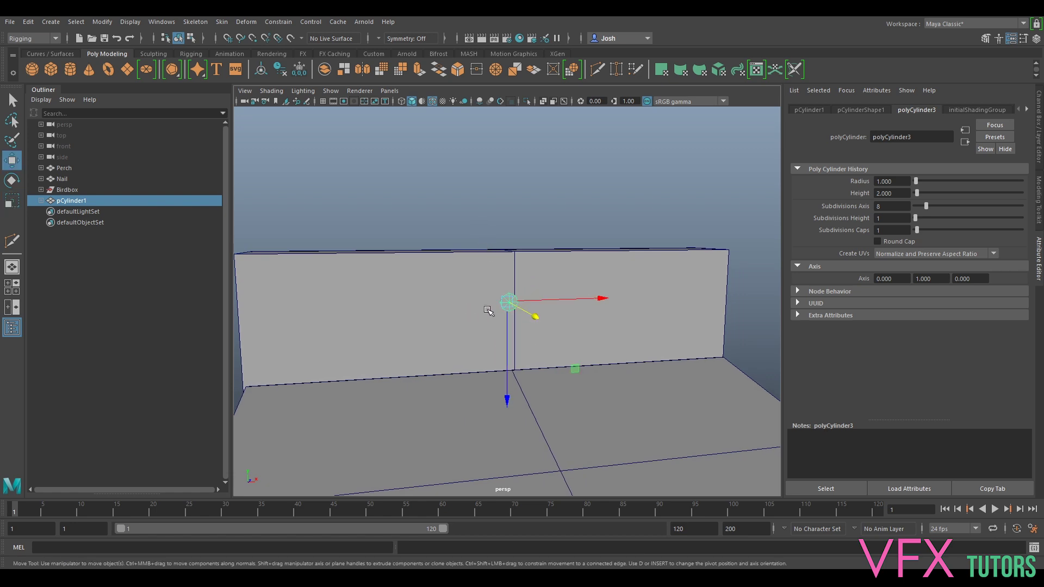
Increase the screw cylinder's axis subdivisions to 12
scroll(538, 318, up, 3)
alt+drag(525, 322, 569, 338)
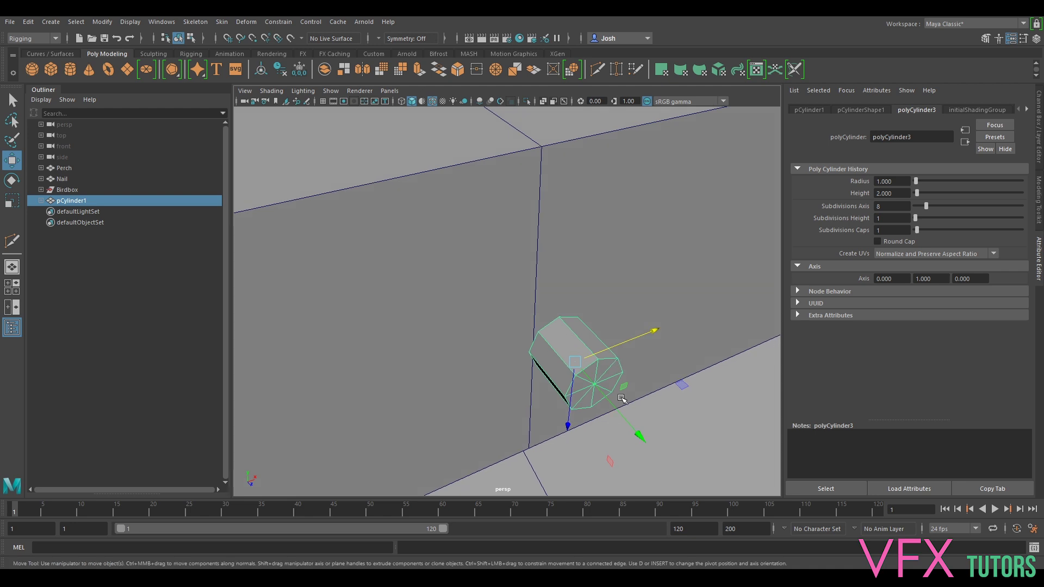
alt+drag(620, 375, 542, 320)
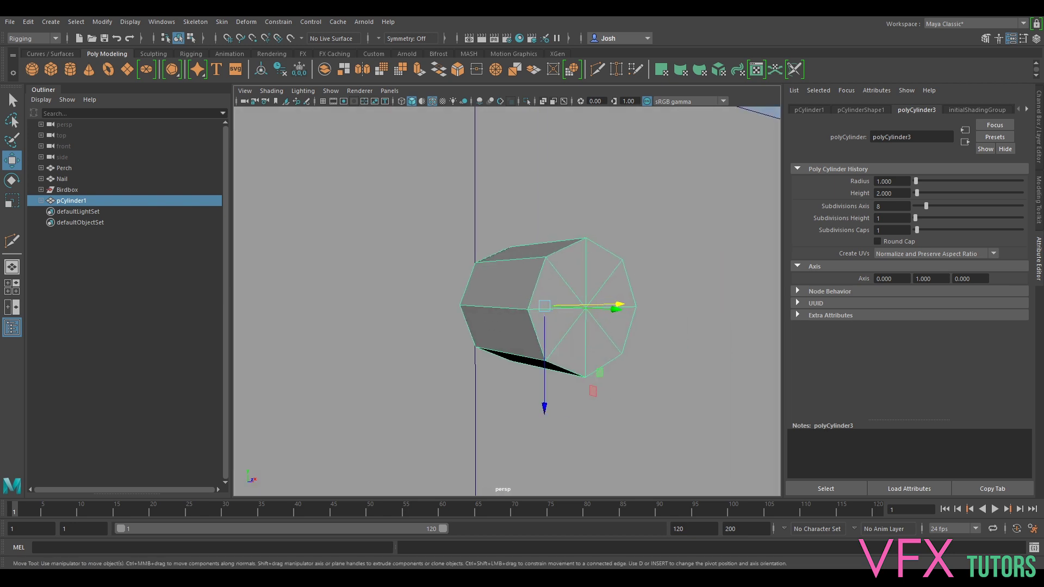
mouse_move(498, 286)
alt+mouse_down()
mouse_move(553, 272)
mouse_move(573, 279)
mouse_move(527, 303)
mouse_move(533, 292)
mouse_move(516, 284)
alt+mouse_up()
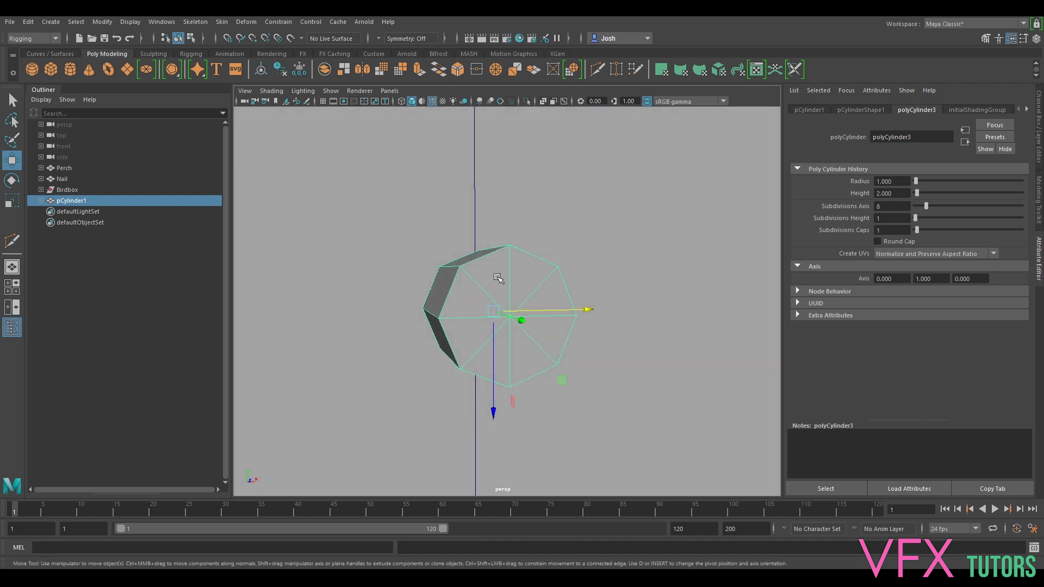
drag(927, 209, 936, 207)
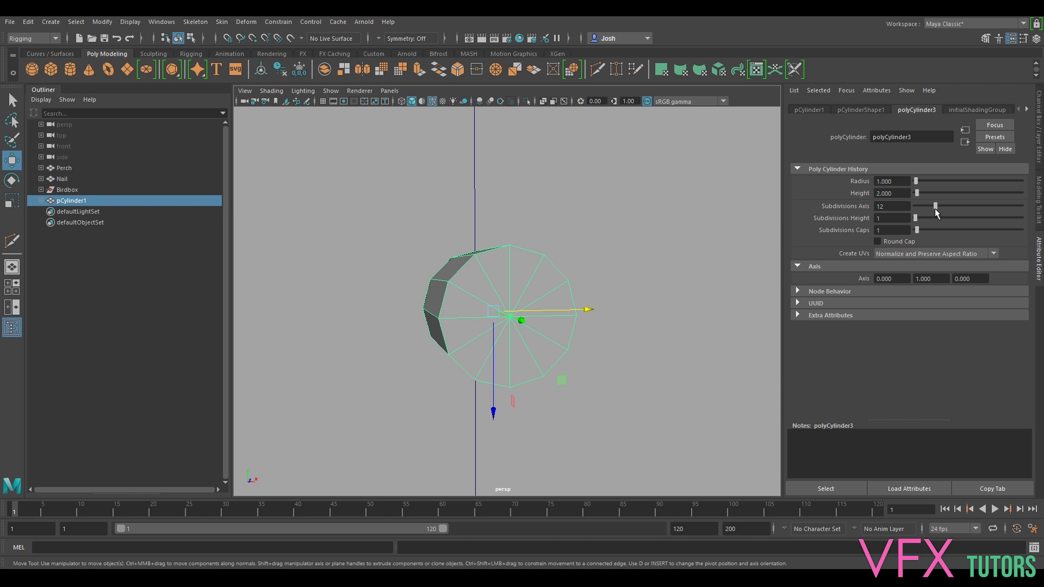
alt+drag(602, 388, 585, 382)
mouse_move(495, 275)
alt+mouse_down()
mouse_move(492, 267)
mouse_move(495, 274)
alt+mouse_up()
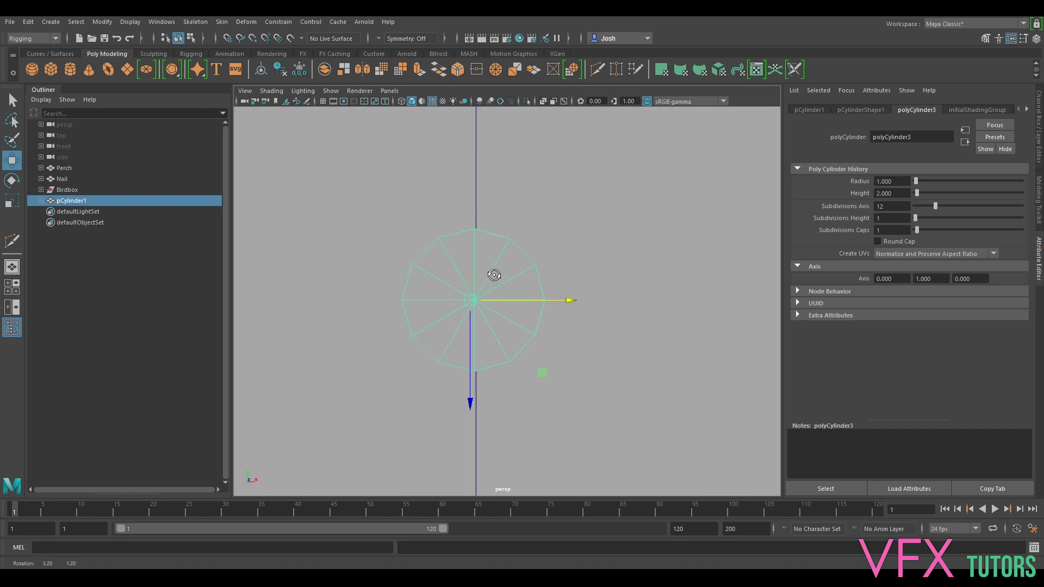
Create a polygon cube and move it to the screw cylinder on the back panel
click(51, 69)
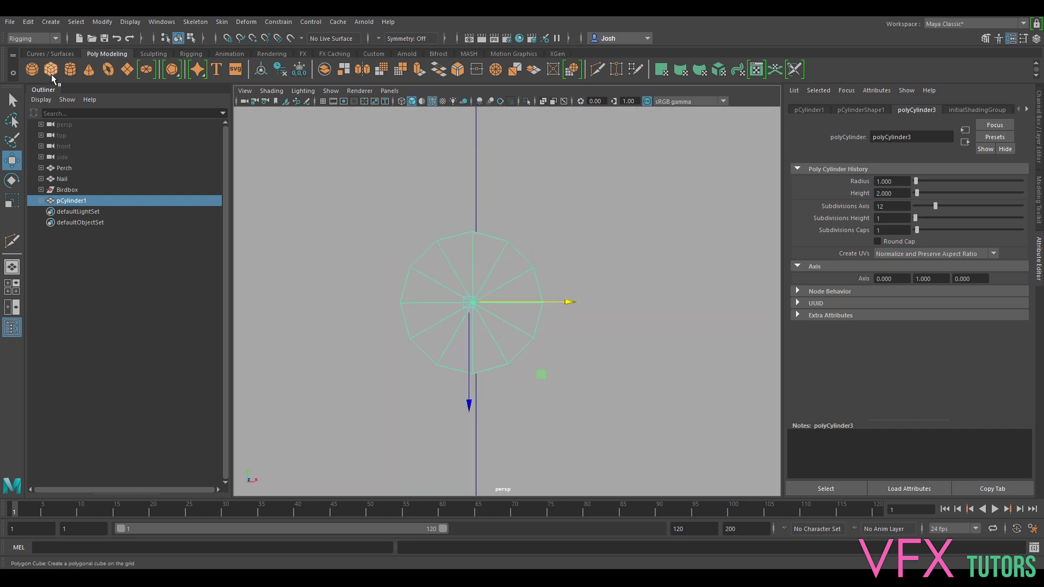
alt+drag(532, 244, 617, 376)
drag(686, 405, 476, 342)
key(f)
scroll(603, 327, down, 6)
Scale the cube into a narrow upright bar across the screw head, about 0.1 wide and 0.36 high
key(r)
scroll(554, 342, up, 5)
alt+drag(552, 349, 517, 286)
scroll(550, 335, up, 4)
drag(476, 253, 457, 185)
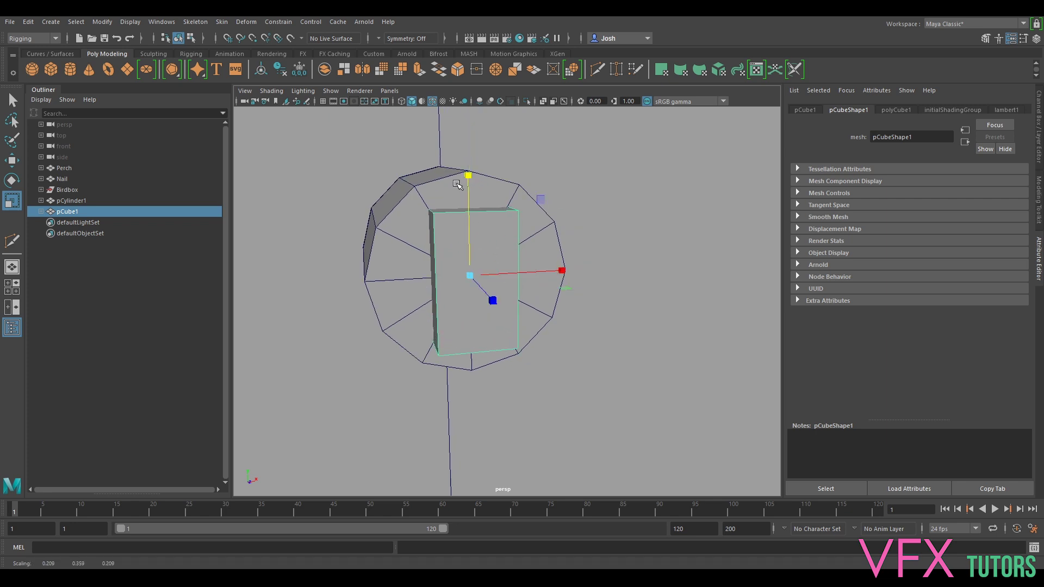
drag(485, 274, 448, 291)
drag(507, 273, 507, 273)
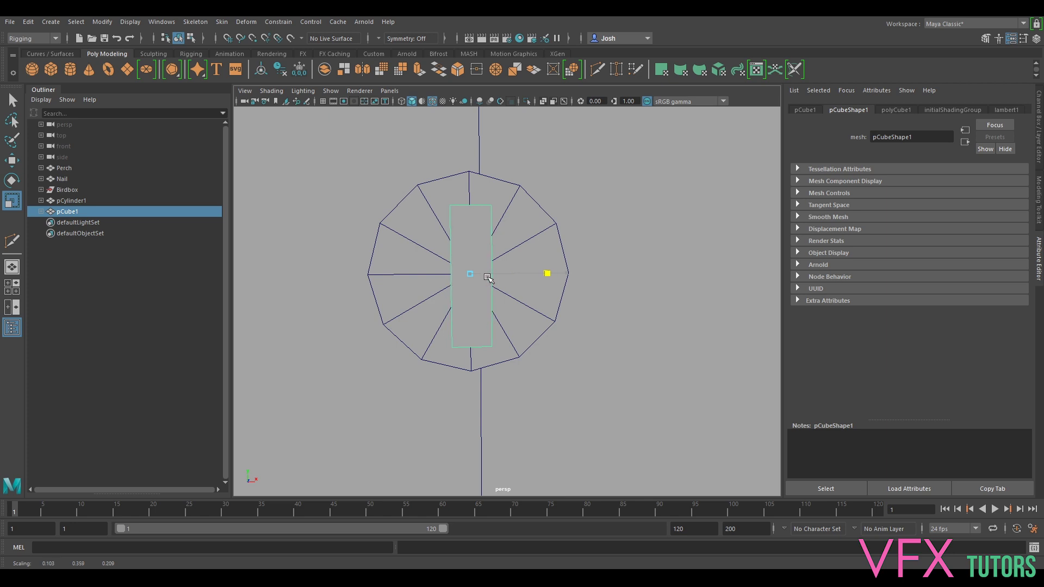
drag(464, 248, 471, 256)
mouse_move(477, 271)
alt+mouse_down()
mouse_move(499, 276)
mouse_move(490, 275)
alt+mouse_up()
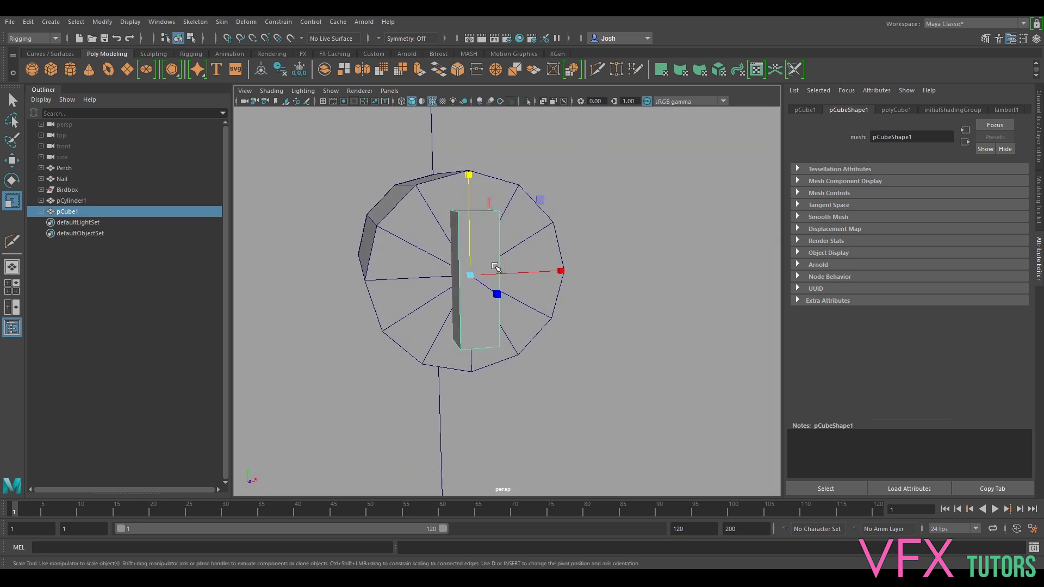
Duplicate the upright bar and set the copy's Rotate Z to 90 so the two bars form a cross
key(ctrl+d)
key(e)
drag(416, 201, 491, 212)
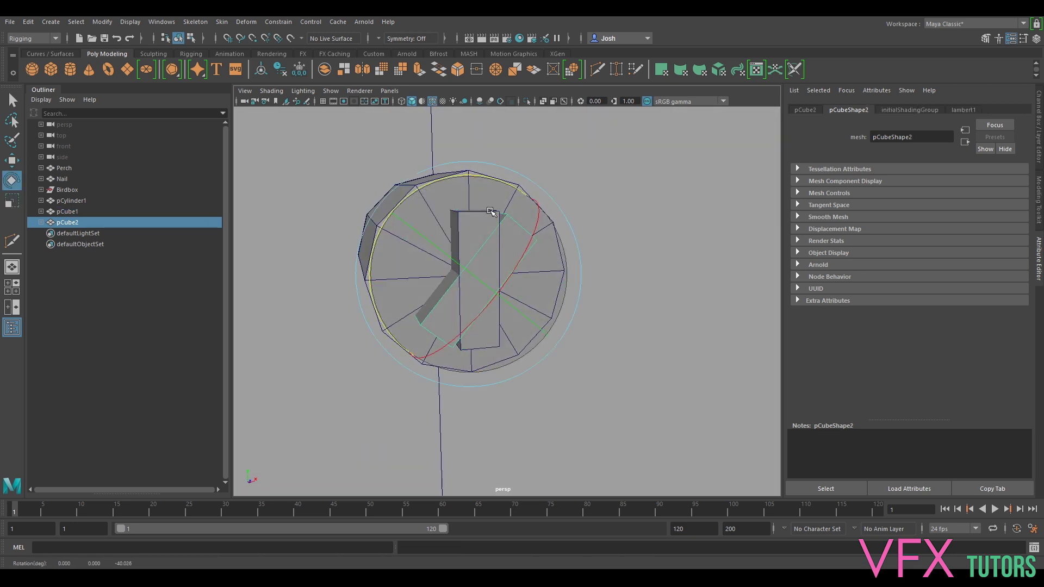
click(1037, 117)
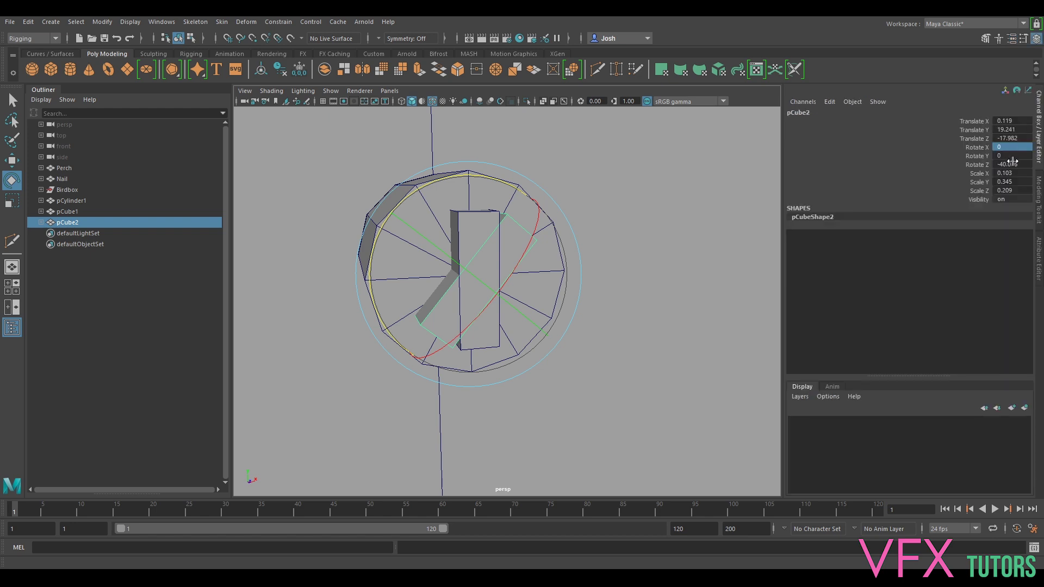
click(1014, 165)
text(90)
key(Return)
key(5)
mouse_move(618, 236)
alt+mouse_down()
mouse_move(521, 238)
mouse_move(558, 245)
alt+mouse_up()
mouse_move(664, 255)
alt+mouse_down()
mouse_move(713, 254)
mouse_move(656, 256)
alt+mouse_up()
alt+middle_drag(656, 256, 695, 284)
scroll(695, 284, up, 4)
alt+drag(647, 290, 616, 282)
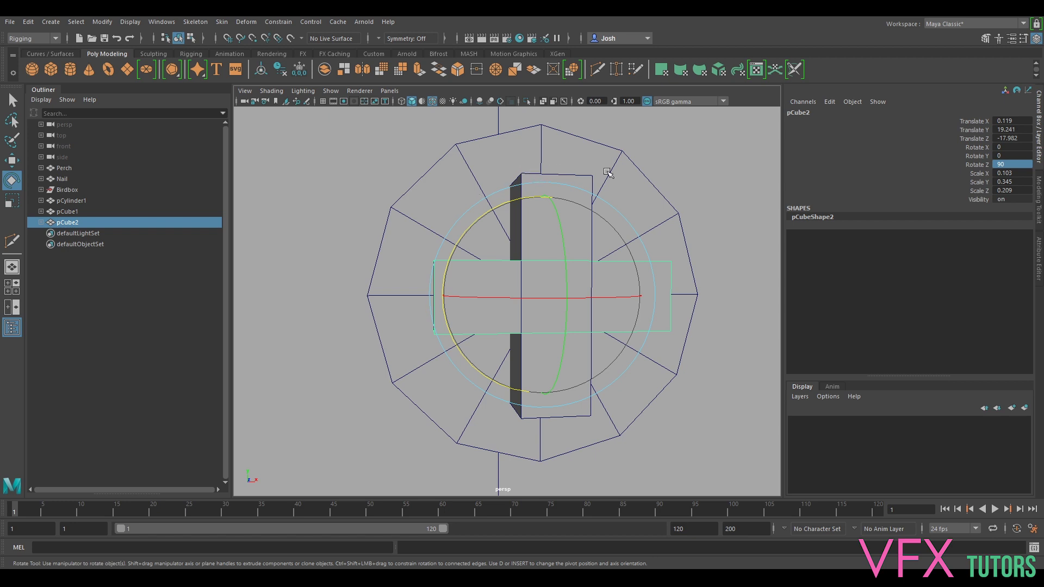
Insert two edge loops around the upright bar with Multi-Cut, one near each long side of the crossing bar
click(586, 180)
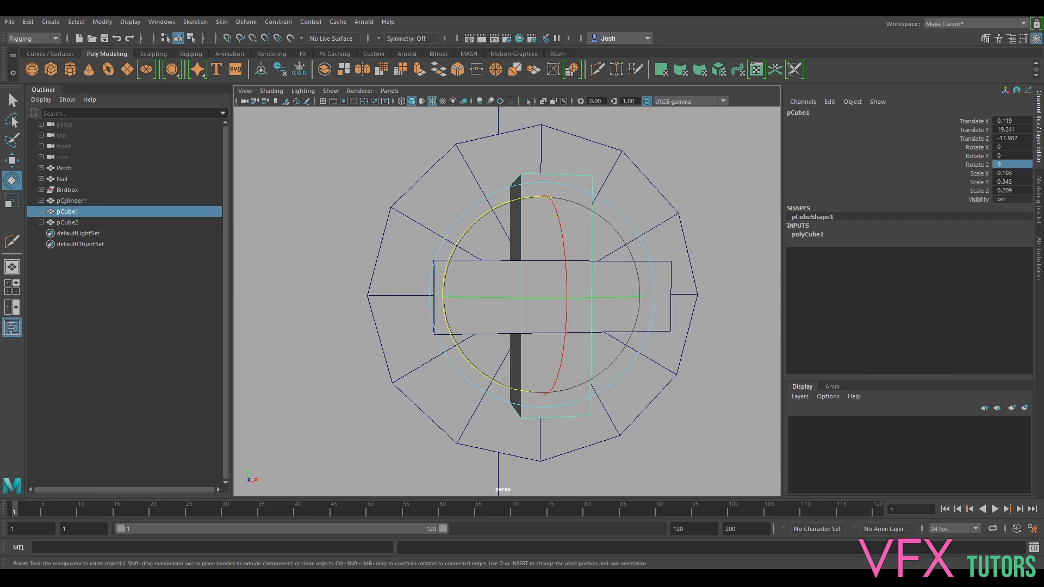
click(1039, 202)
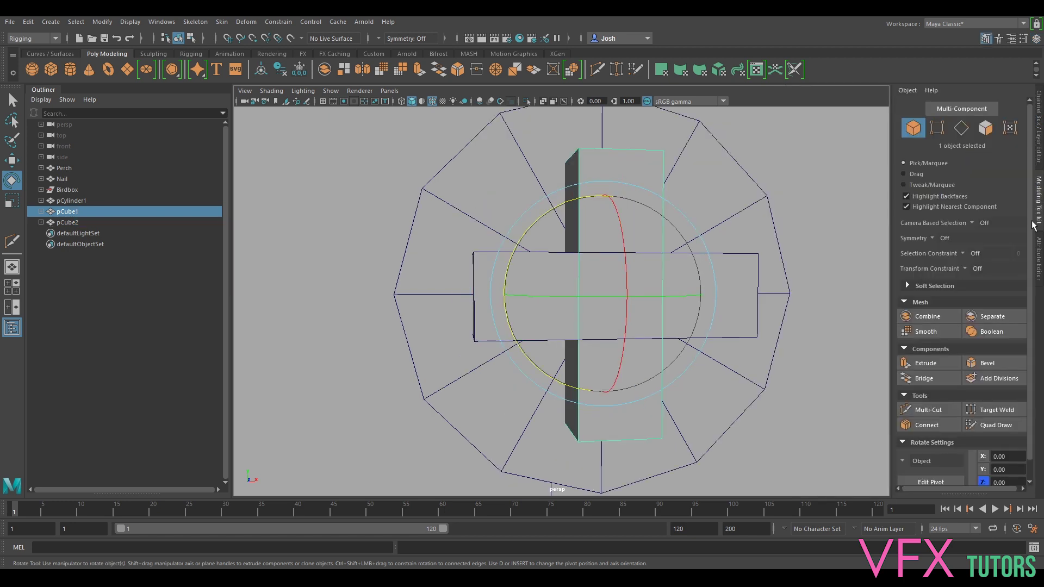
click(929, 409)
click(580, 249)
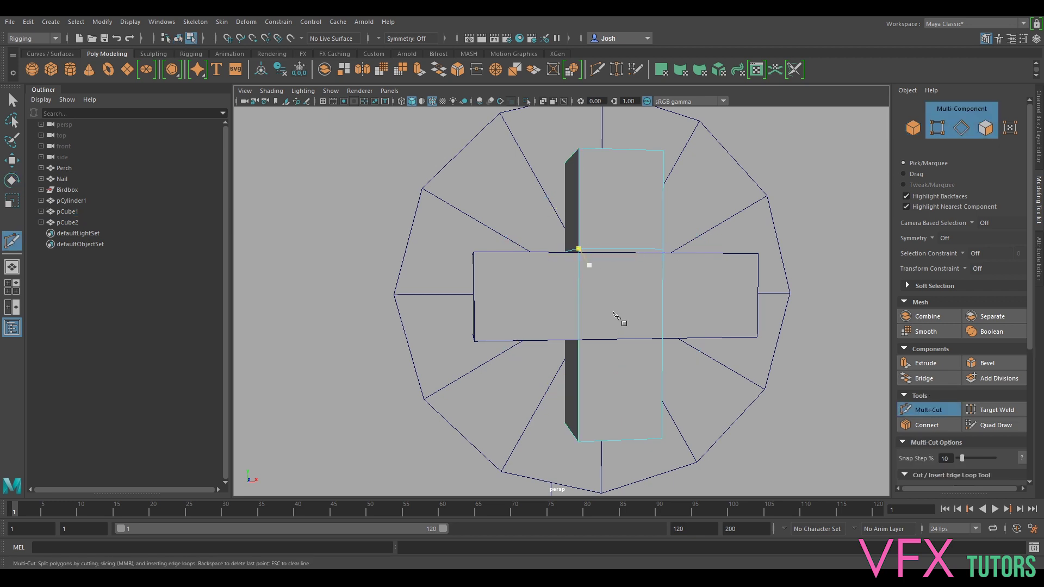
click(928, 409)
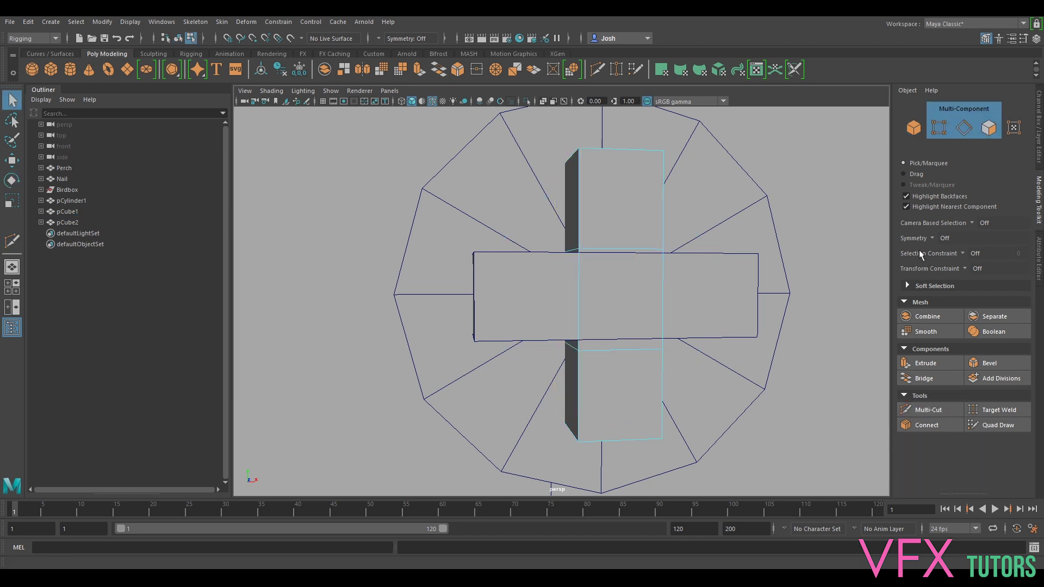
Move the two edge loops vertically to line up with the upper and lower edges of the horizontal bar
click(960, 133)
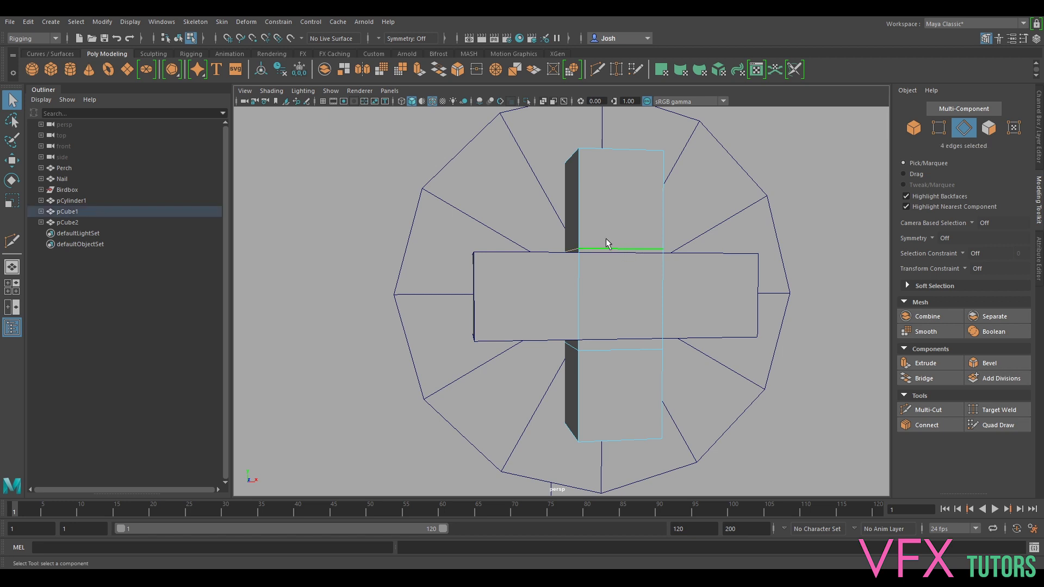
key(w)
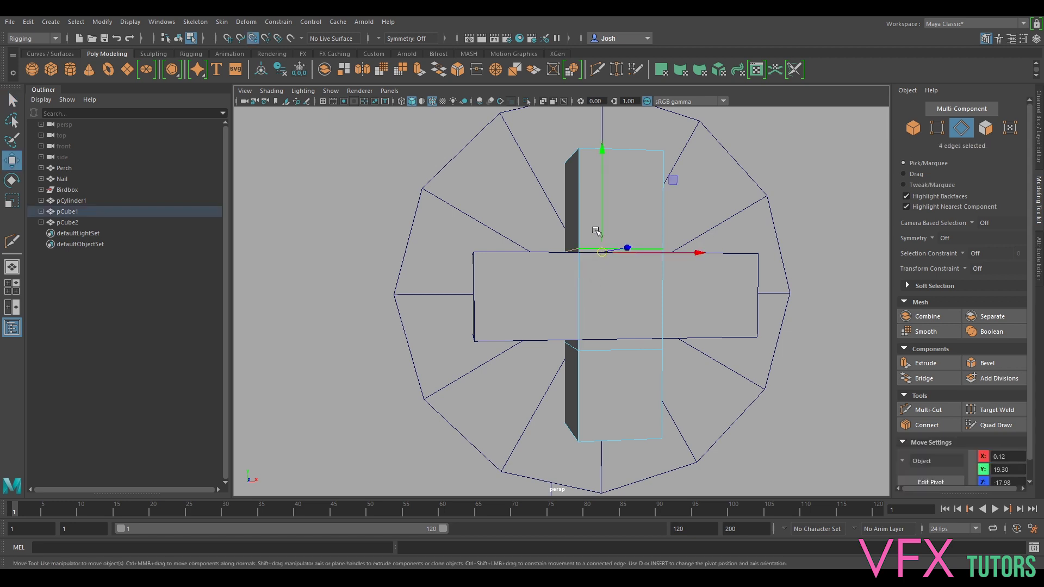
drag(603, 205, 504, 239)
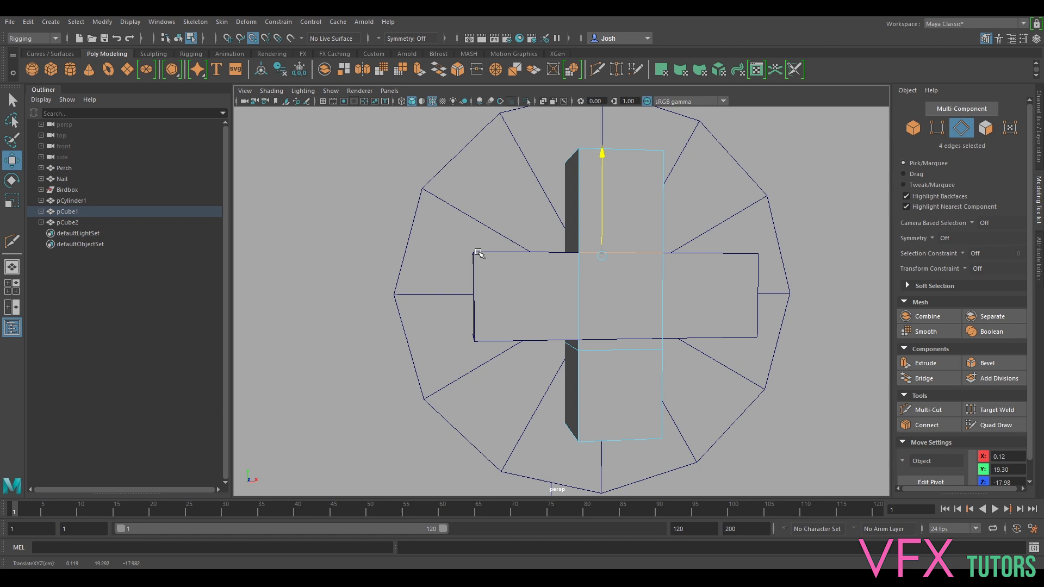
click(605, 350)
drag(601, 312, 602, 302)
Extrude the middle face on one side of the upright bar outward by 0.121, out to the horizontal bar's end
alt+drag(533, 331, 778, 249)
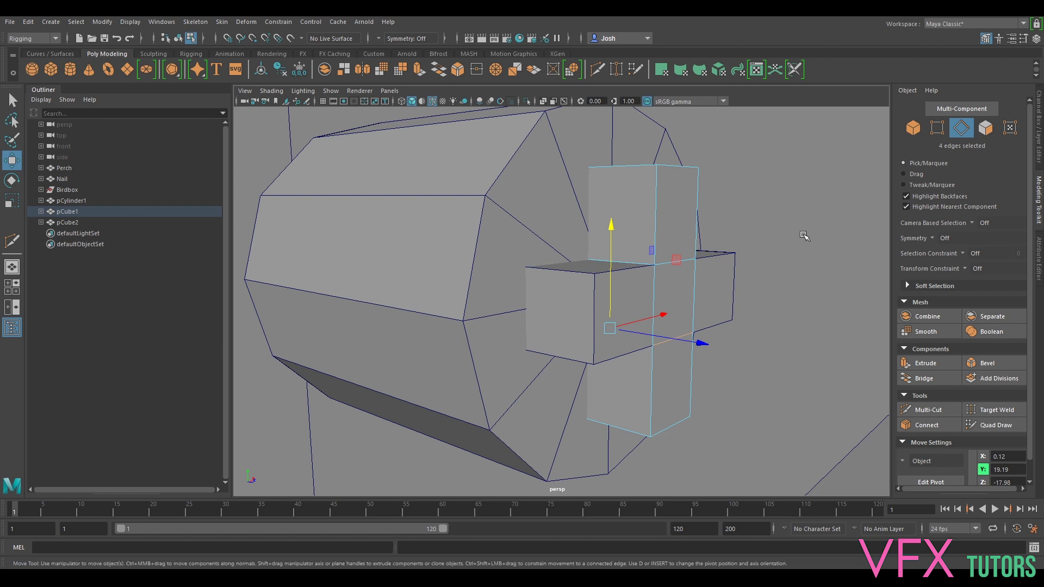
click(986, 127)
click(638, 319)
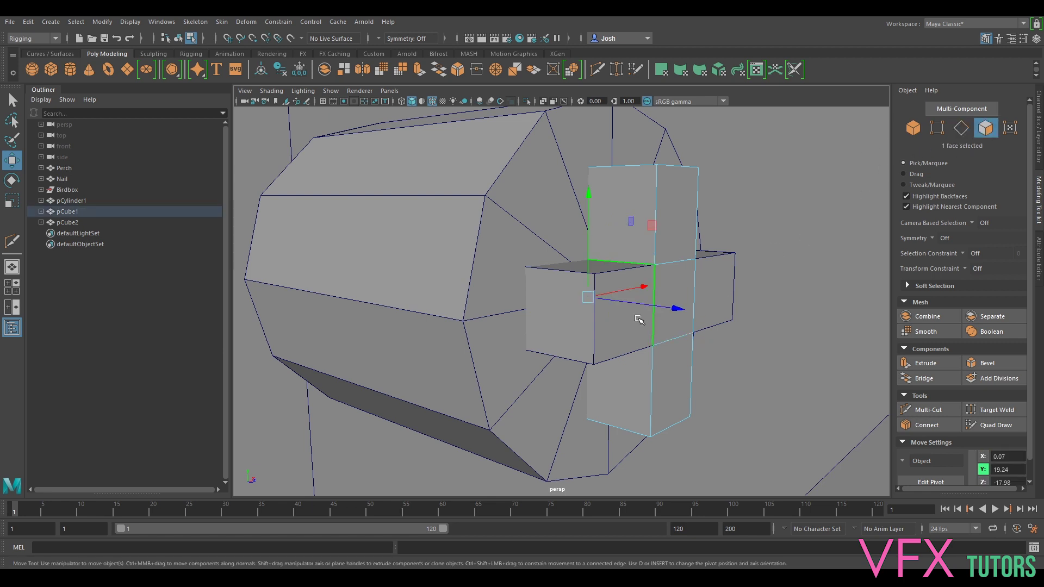
key(ctrl+e)
drag(552, 304, 478, 314)
Extrude the opposite middle face of the upright bar out to the horizontal bar's other end, and return to object selection
alt+drag(677, 212, 591, 240)
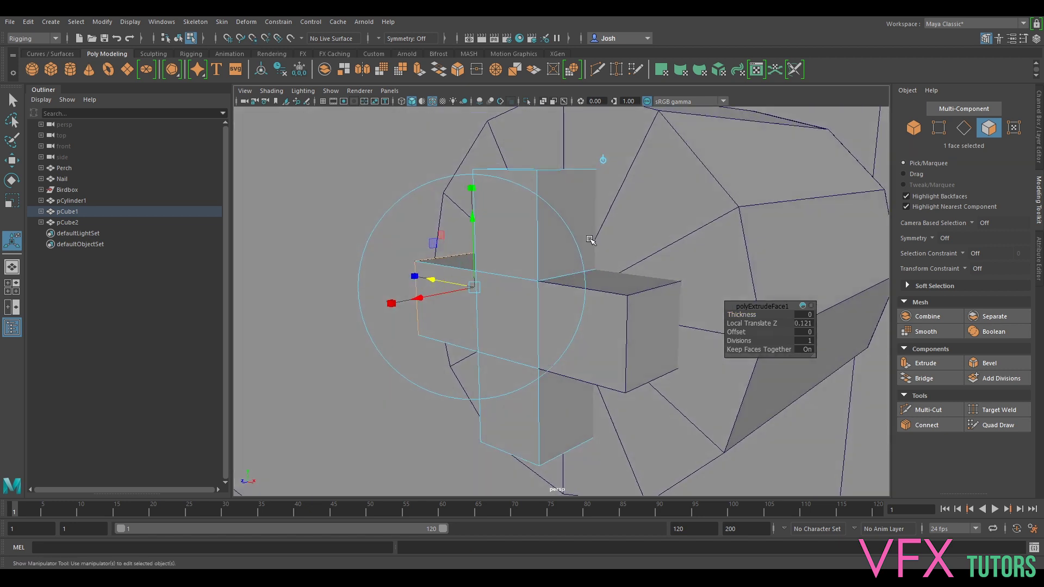
click(553, 318)
key(ctrl+e)
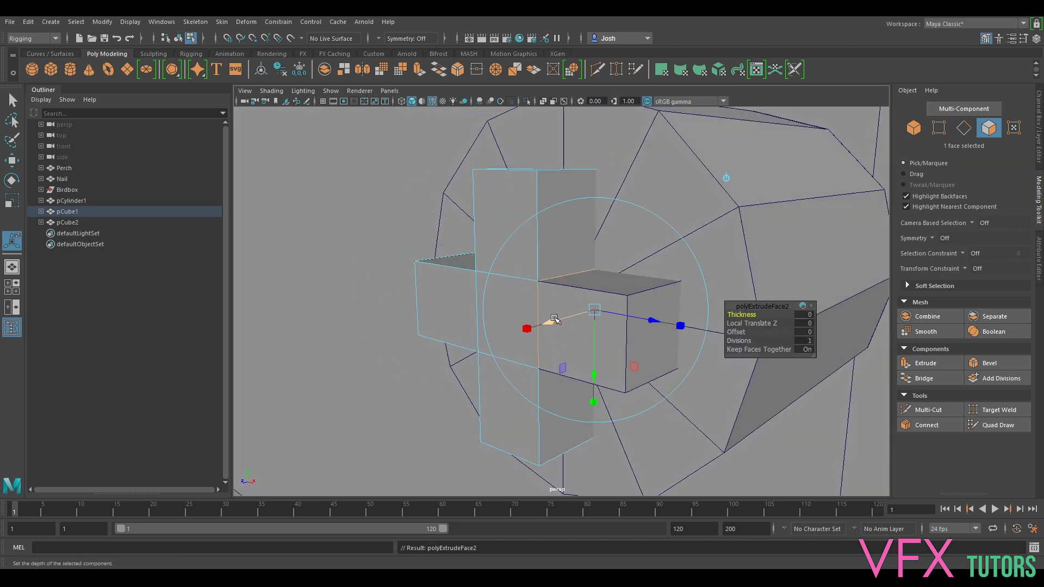
drag(615, 315, 685, 296)
click(913, 128)
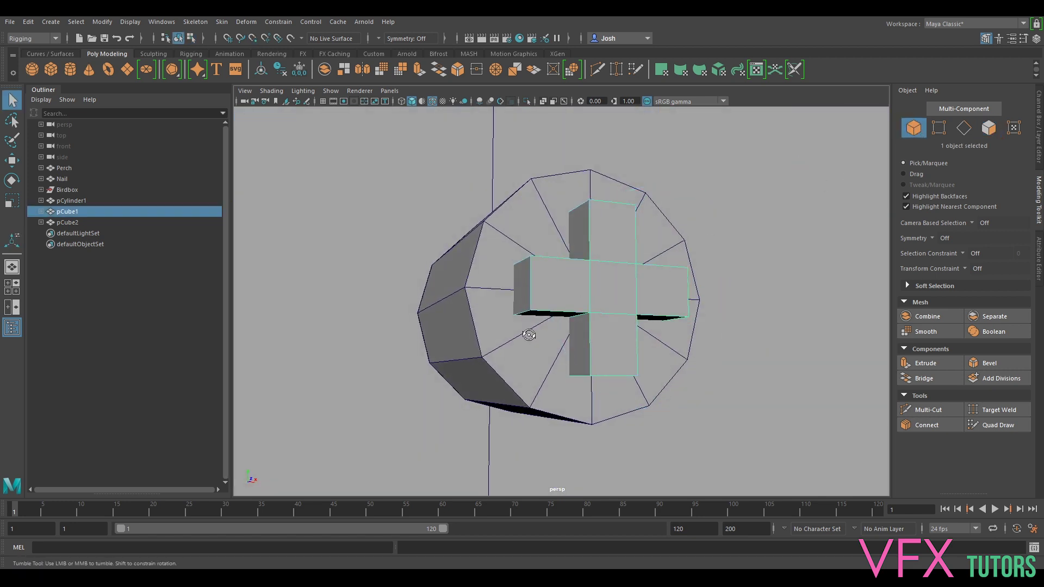
Scale the extruded cross up slightly and uniformly on the screw head, to about 0.11 × 0.36 × 0.22
click(512, 243)
alt+drag(511, 243, 510, 209)
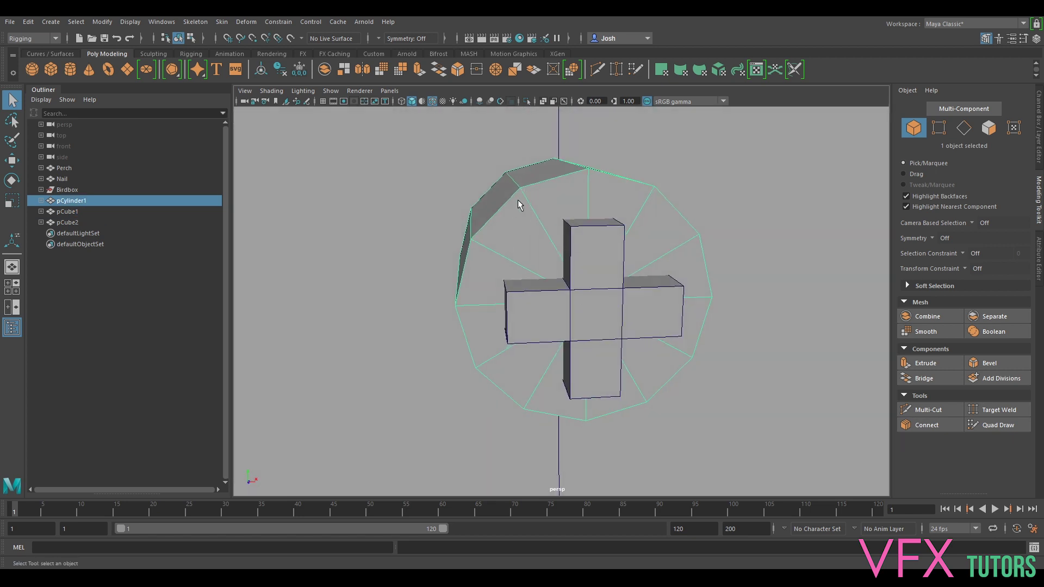
mouse_move(545, 242)
alt+mouse_down()
mouse_move(536, 226)
mouse_move(541, 235)
alt+mouse_up()
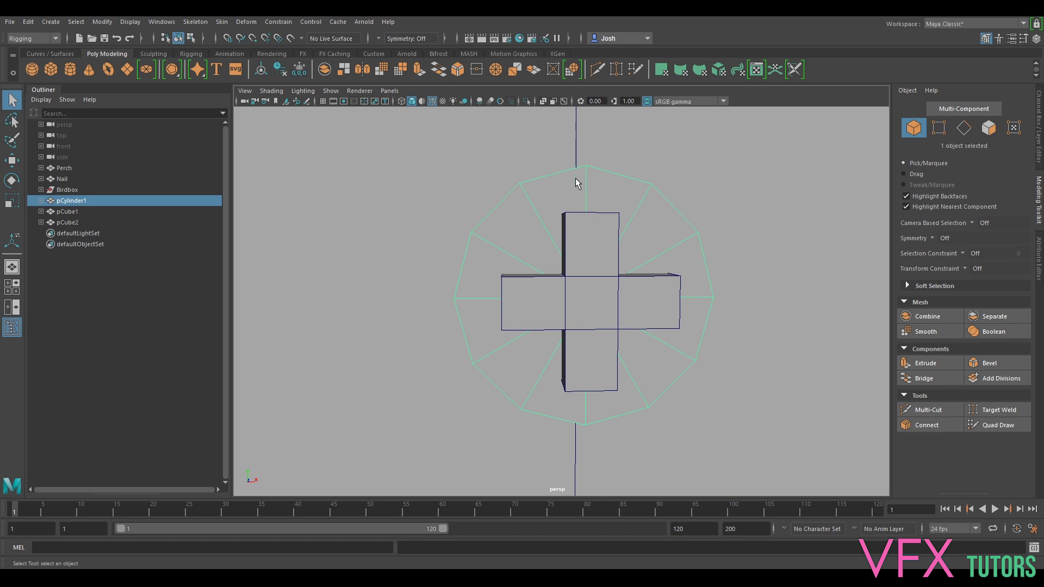
alt+drag(602, 175, 576, 191)
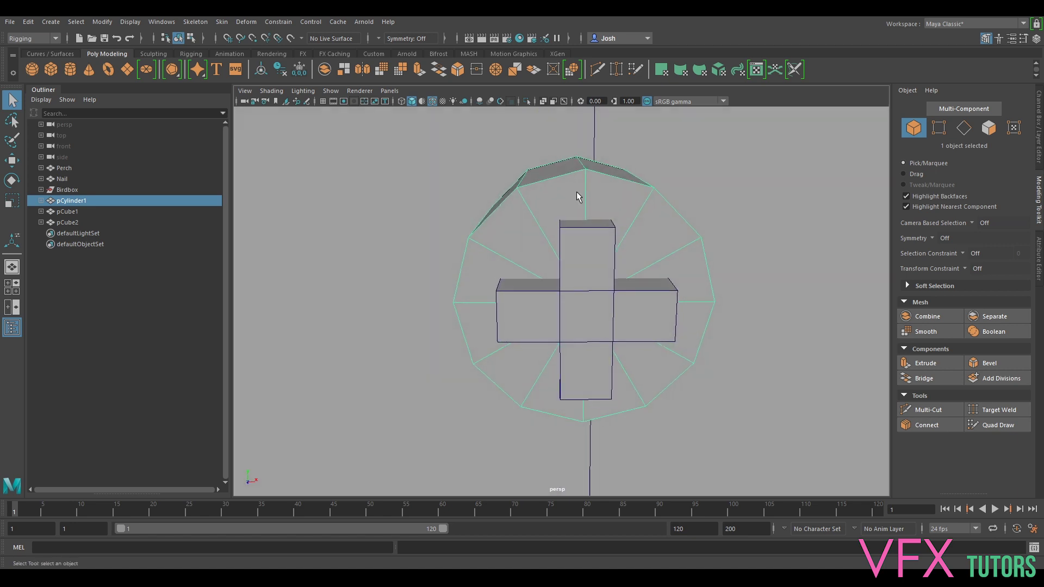
alt+drag(514, 214, 556, 196)
alt+drag(596, 282, 507, 300)
key(r)
click(609, 285)
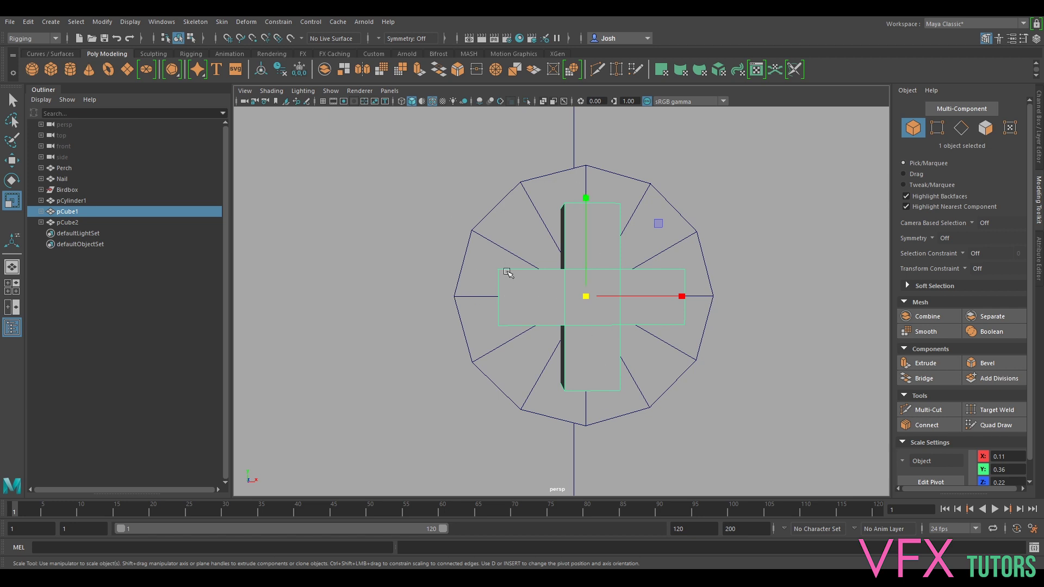
Try a different number of axis subdivisions on the screw cylinder and set it back to 12
alt+drag(572, 234, 547, 202)
click(546, 200)
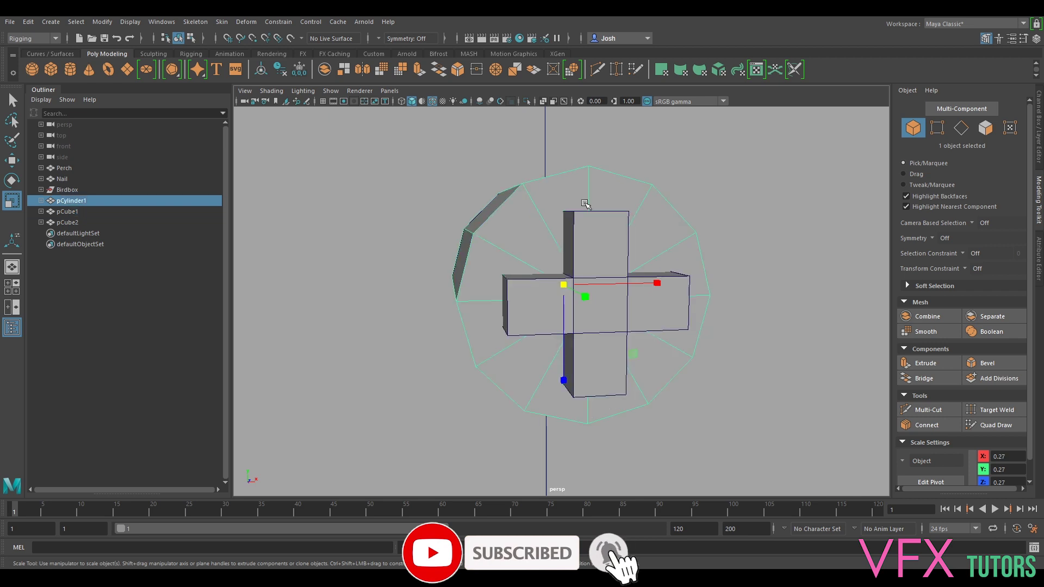
click(1036, 251)
click(916, 110)
drag(935, 206, 926, 207)
alt+drag(592, 267, 637, 287)
drag(925, 212, 936, 212)
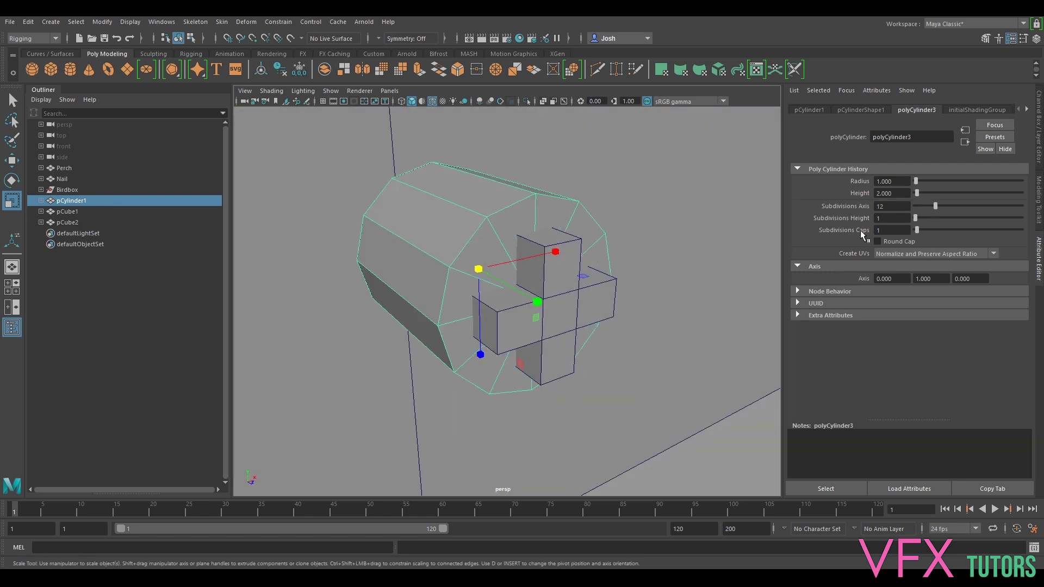
Select all the triangular faces of the screw cylinder's front cap and delete them
alt+drag(572, 259, 546, 251)
right_drag(503, 223, 500, 240)
click(502, 228)
alt+drag(500, 245, 479, 245)
shift+double_click(483, 254)
mouse_move(651, 266)
alt+mouse_down()
mouse_move(595, 272)
mouse_move(646, 266)
alt+mouse_up()
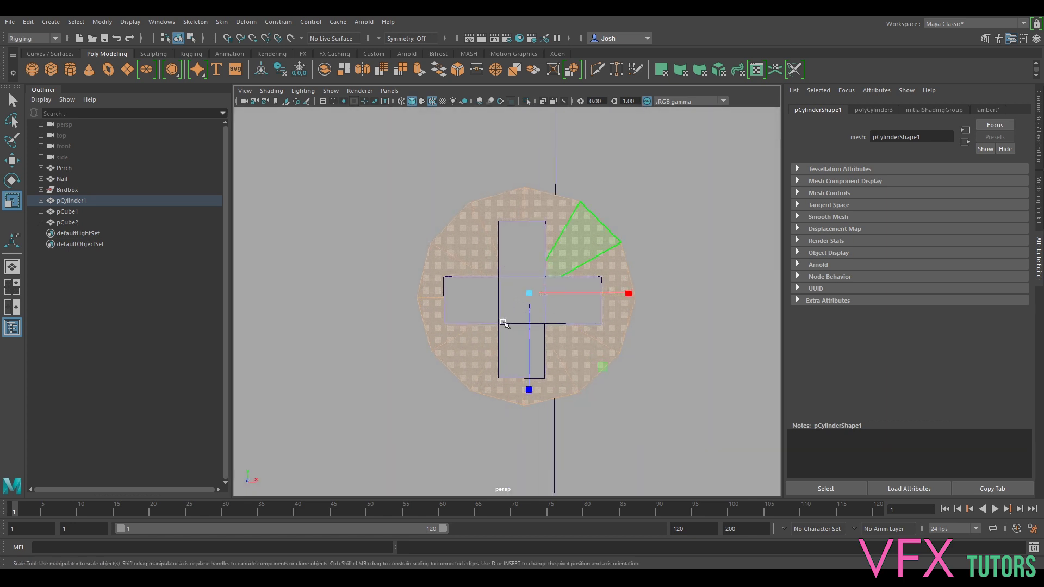
key(Delete)
Select the open front border edges of the screw cylinder and fill the hole with a single face
mouse_move(598, 231)
right_down()
mouse_move(600, 215)
mouse_move(596, 224)
right_up()
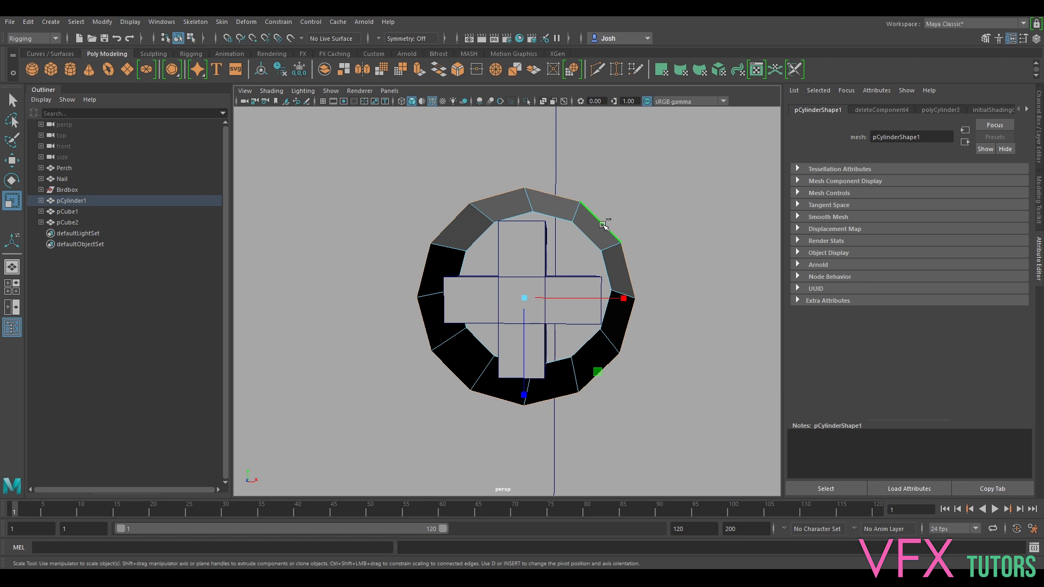
shift+right_drag(610, 229, 610, 376)
alt+drag(577, 330, 571, 283)
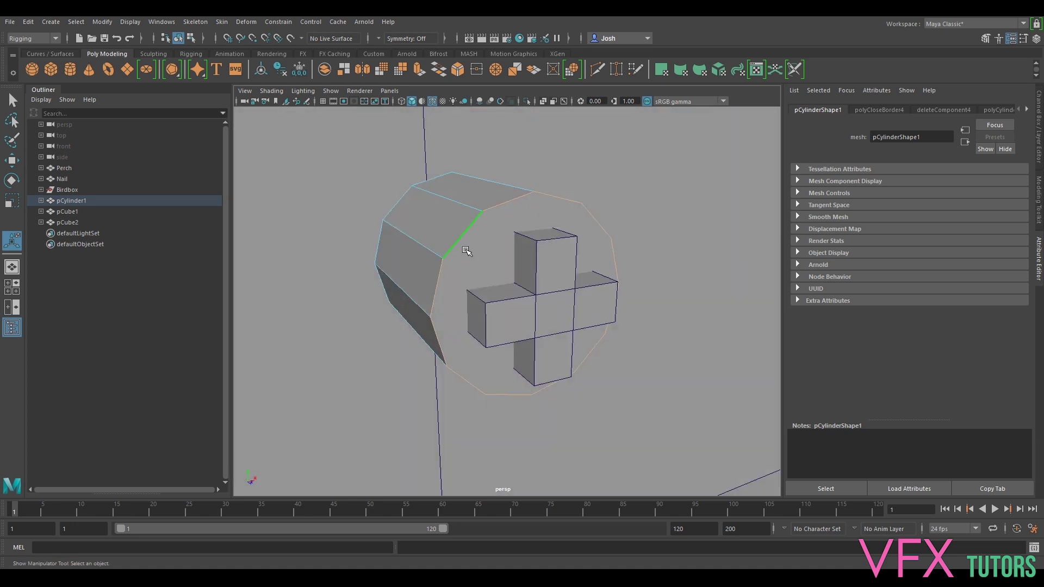
alt+drag(528, 313, 464, 277)
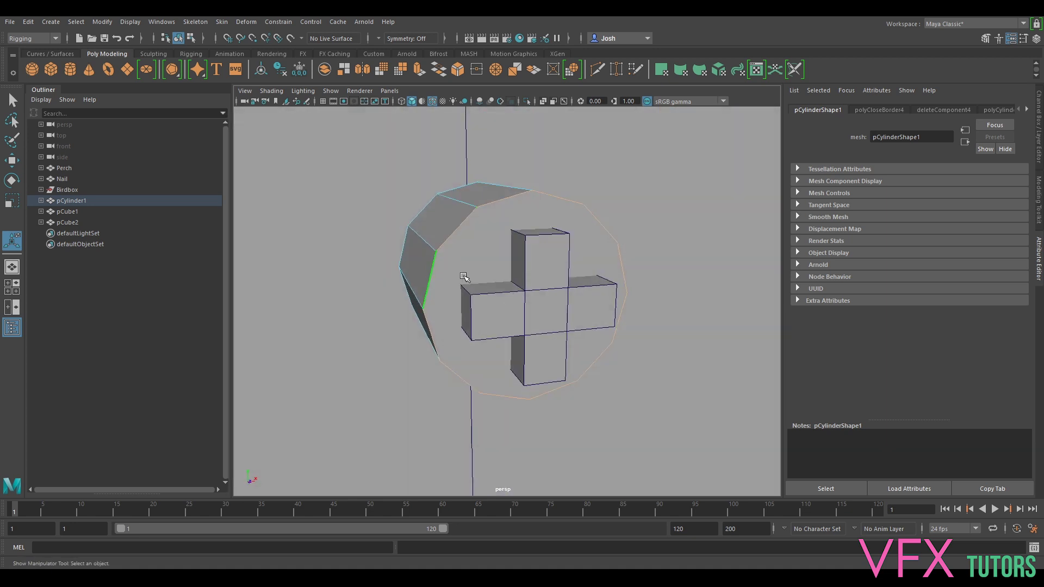
Pull the extruded cross out in front of the screw head and delete the leftover duplicate bar
alt+drag(555, 308, 492, 226)
right_drag(543, 235, 580, 208)
click(541, 261)
mouse_move(541, 261)
alt+mouse_down()
mouse_move(578, 260)
mouse_move(570, 279)
mouse_move(618, 309)
mouse_move(666, 316)
mouse_move(652, 296)
mouse_move(668, 290)
mouse_move(537, 280)
alt+mouse_up()
key(w)
click(552, 315)
key(Delete)
click(666, 304)
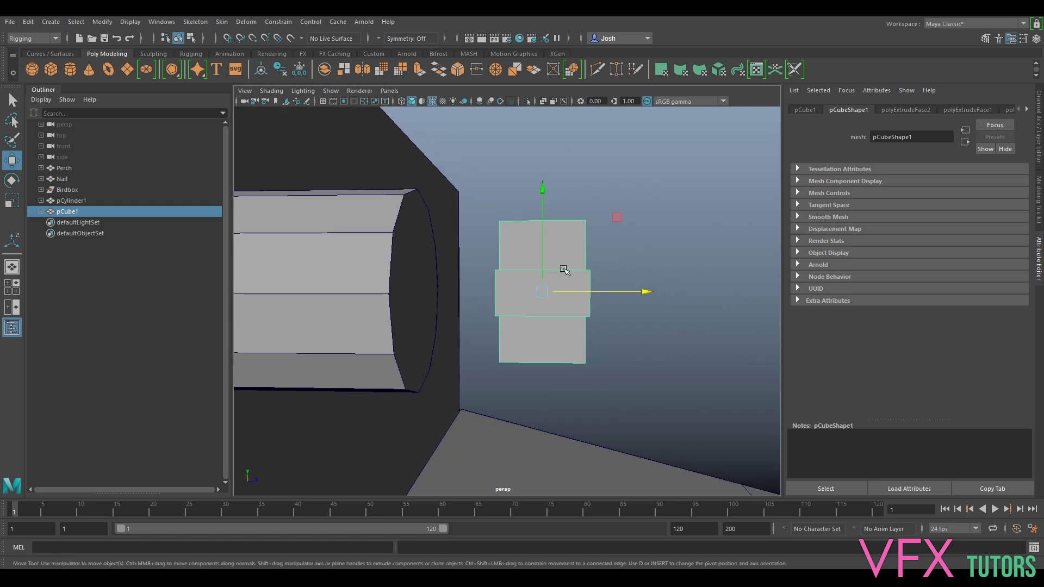
Select the cross's rear vertices and scale them down uniformly to taper the cross inward
right_drag(520, 276, 467, 269)
drag(468, 187, 542, 392)
key(r)
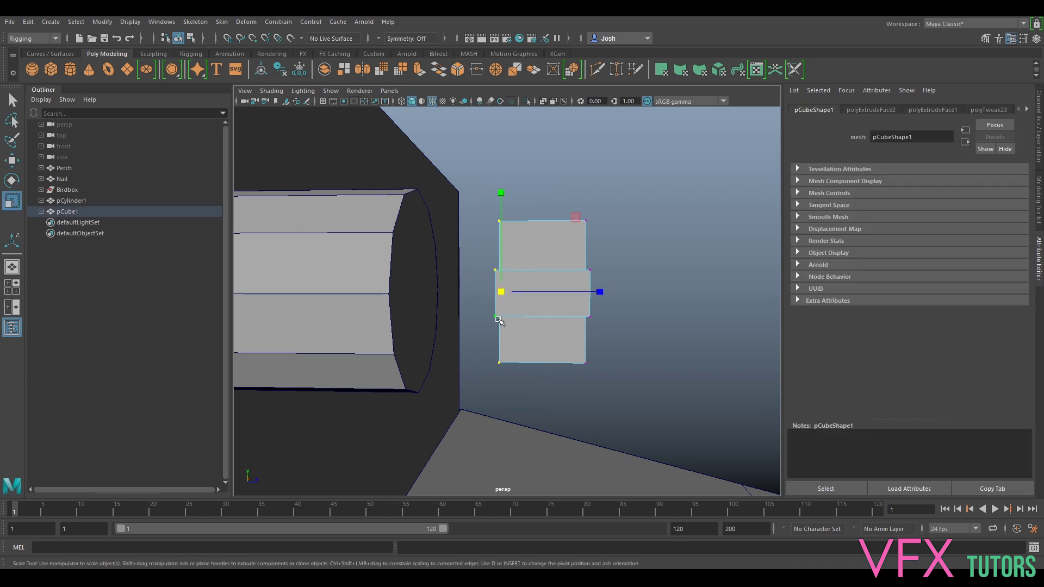
drag(502, 294, 435, 310)
Move the tapered cross back into the screw head along Z to about -18.081, leaving its front just at the cap
alt+drag(499, 308, 539, 293)
key(w)
right_drag(582, 256, 651, 224)
drag(586, 291, 424, 283)
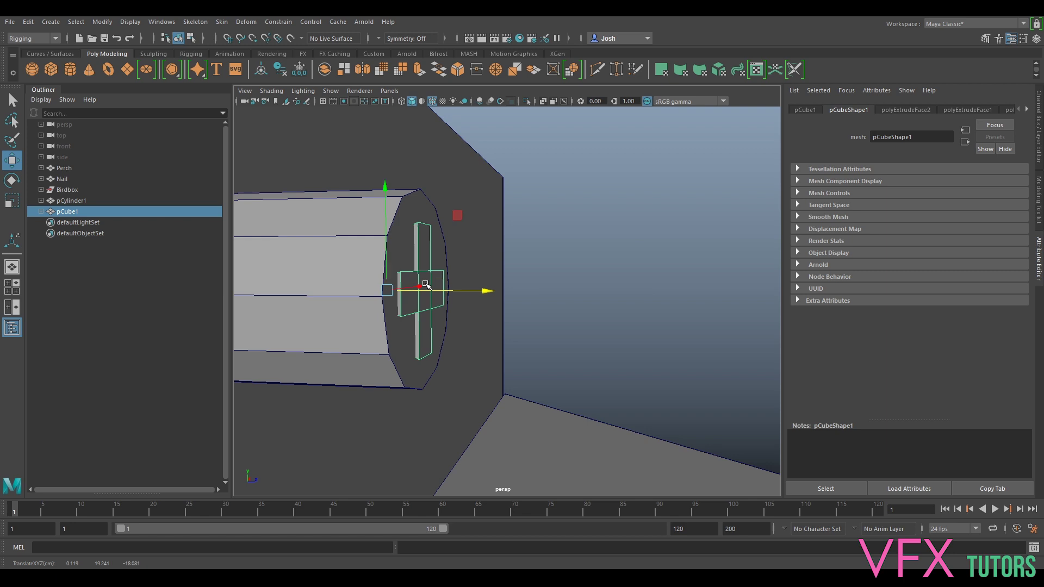
Subtract the cross from the screw cylinder with a Boolean difference
alt+middle_drag(511, 278, 624, 294)
alt+drag(630, 294, 552, 304)
click(480, 217)
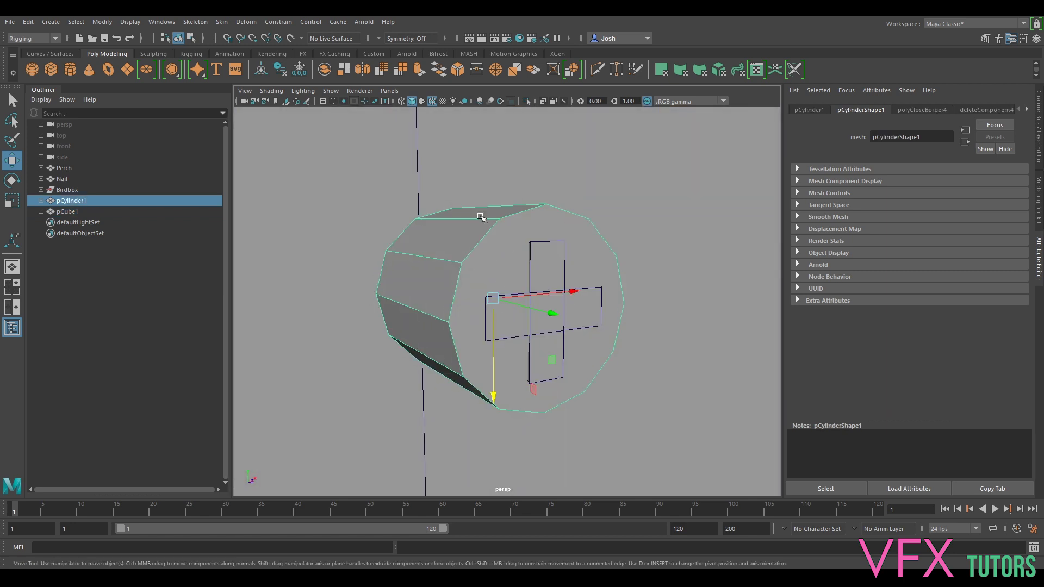
shift+click(557, 264)
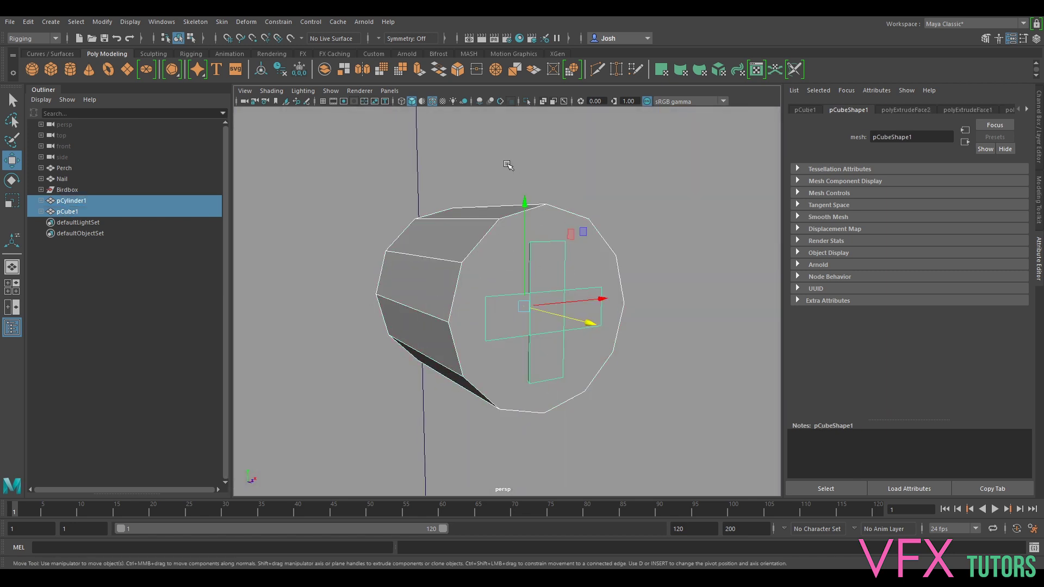
click(44, 41)
click(21, 49)
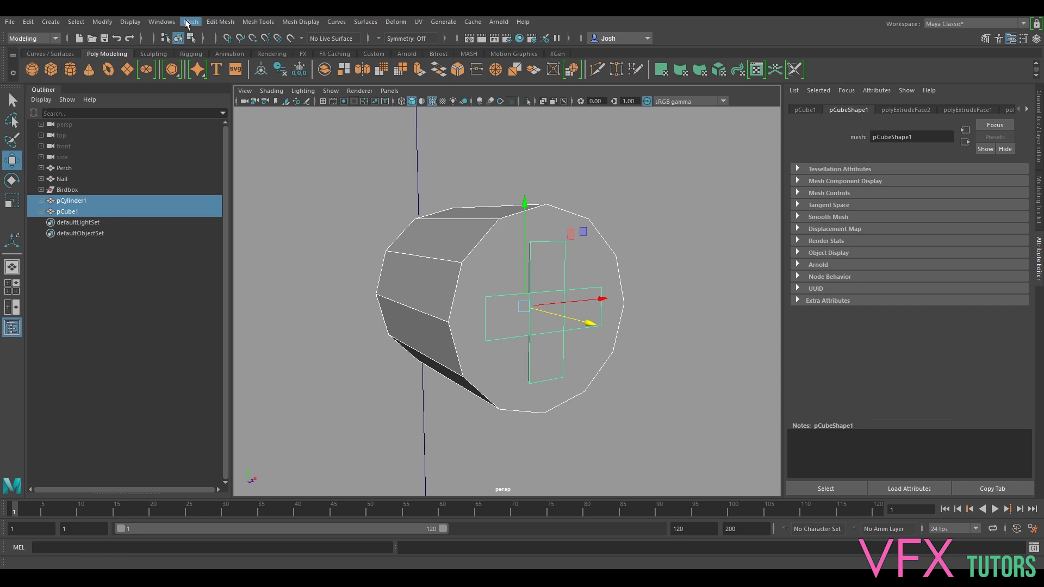
click(190, 22)
mouse_move(239, 50)
click(329, 62)
alt+drag(589, 260, 533, 293)
Delete the two stray edges connecting the cross recess to the rim of the screw head
right_click(597, 265)
right_drag(598, 265, 597, 233)
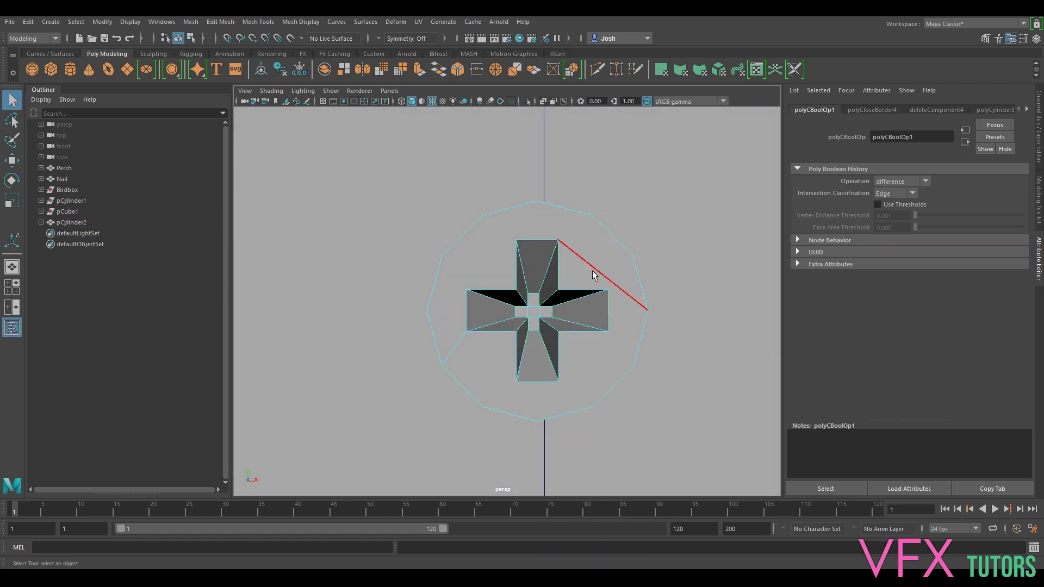
click(594, 270)
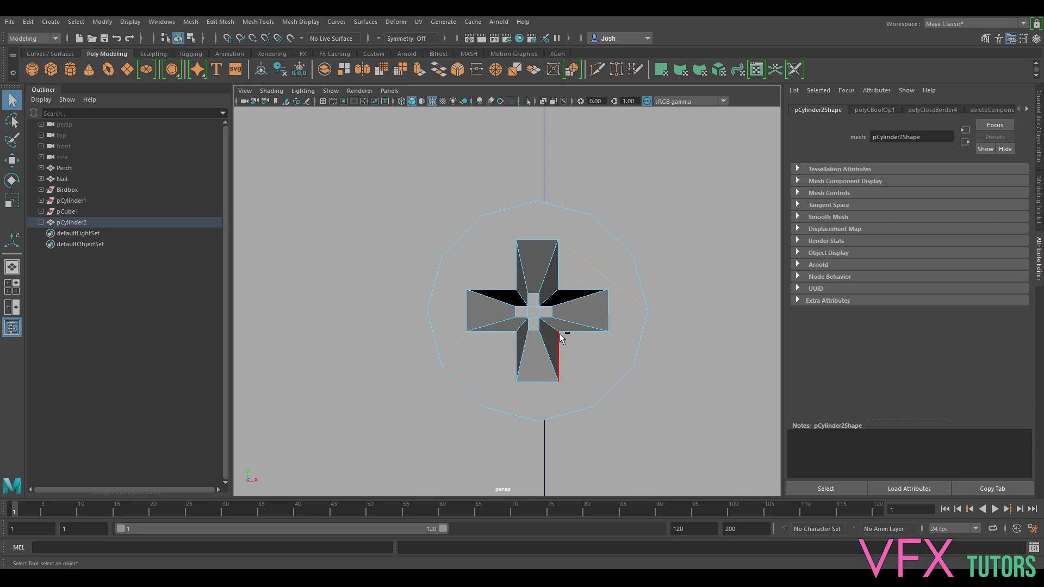
key(ctrl+Delete)
alt+drag(568, 260, 571, 266)
alt+middle_drag(559, 255, 560, 269)
scroll(559, 270, up, 3)
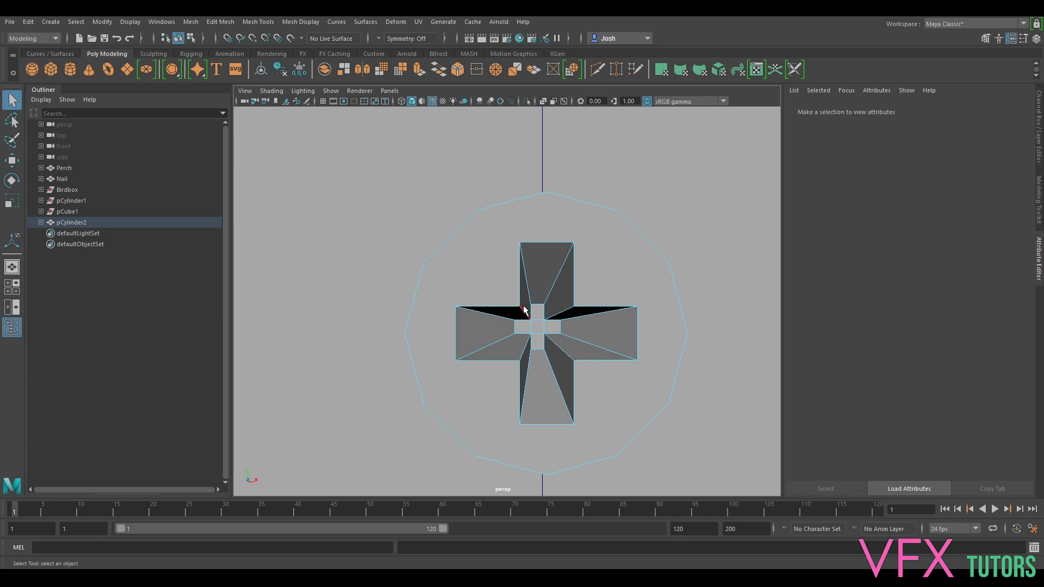
Try to insert a vertical and a horizontal edge loop through the middle of the cross recess with Multi-Cut
right_drag(568, 220, 560, 178)
click(1038, 200)
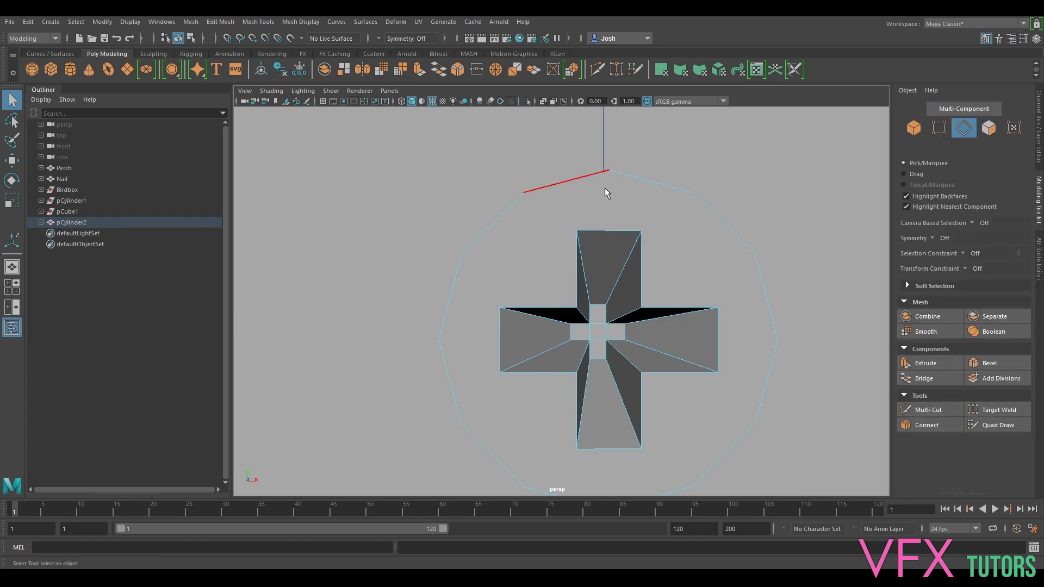
click(931, 409)
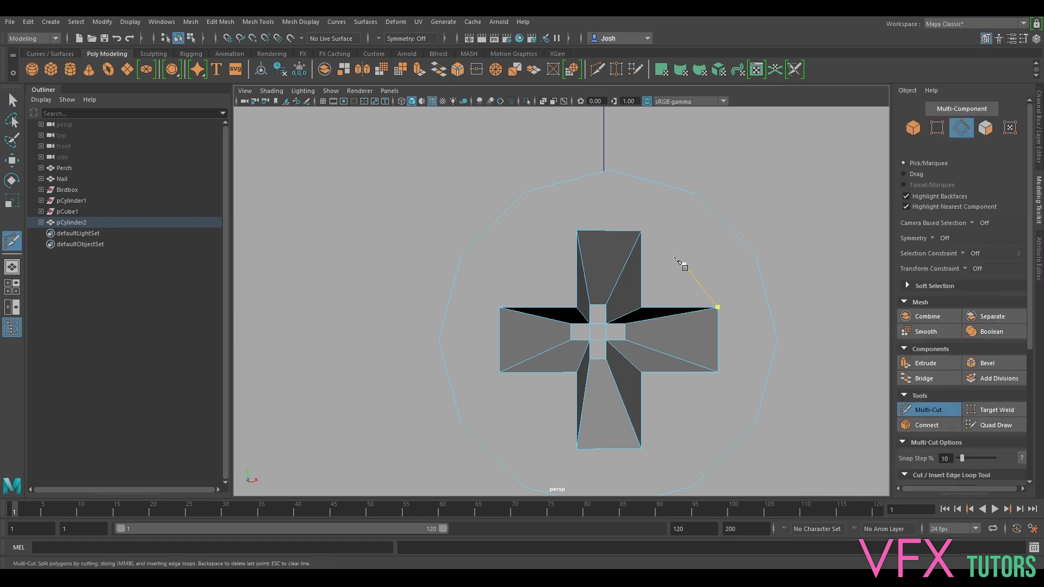
ctrl+click(606, 232)
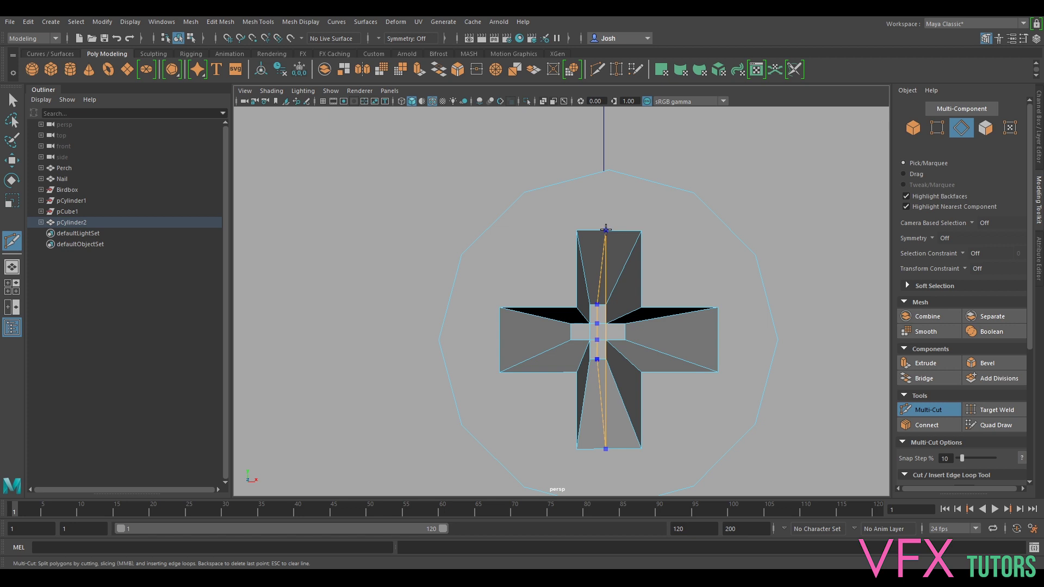
ctrl+click(609, 230)
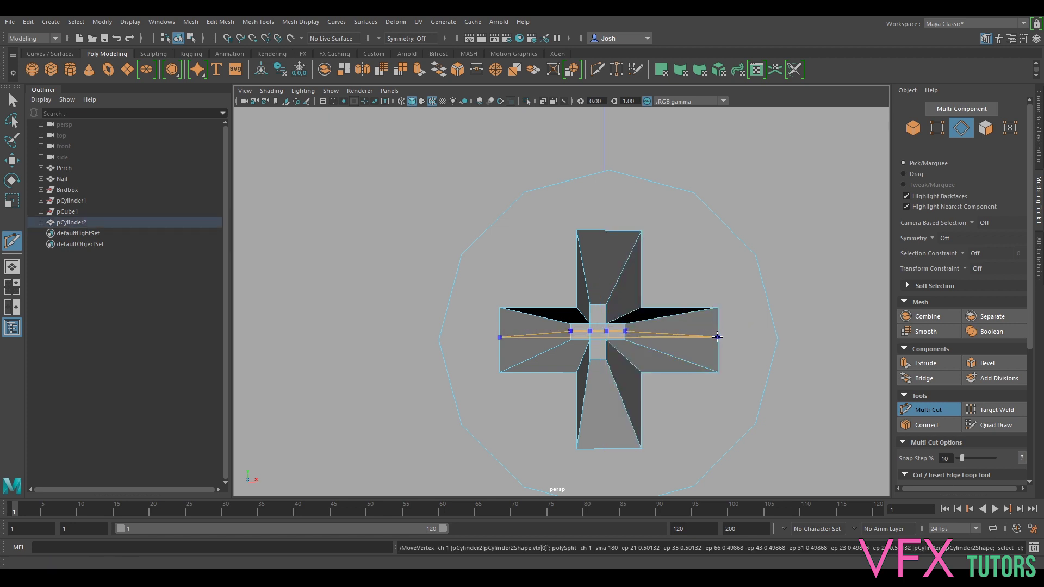
ctrl+click(718, 337)
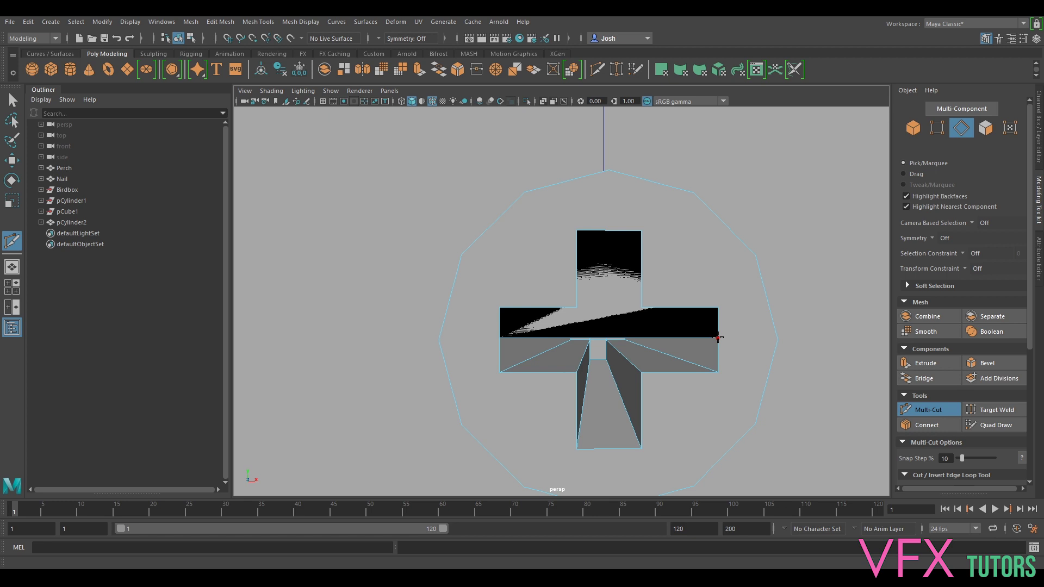
Undo the cross's edge loops and delete the screw's front cap face surrounding the recess
click(928, 409)
right_drag(753, 266, 748, 298)
right_drag(680, 321, 647, 239)
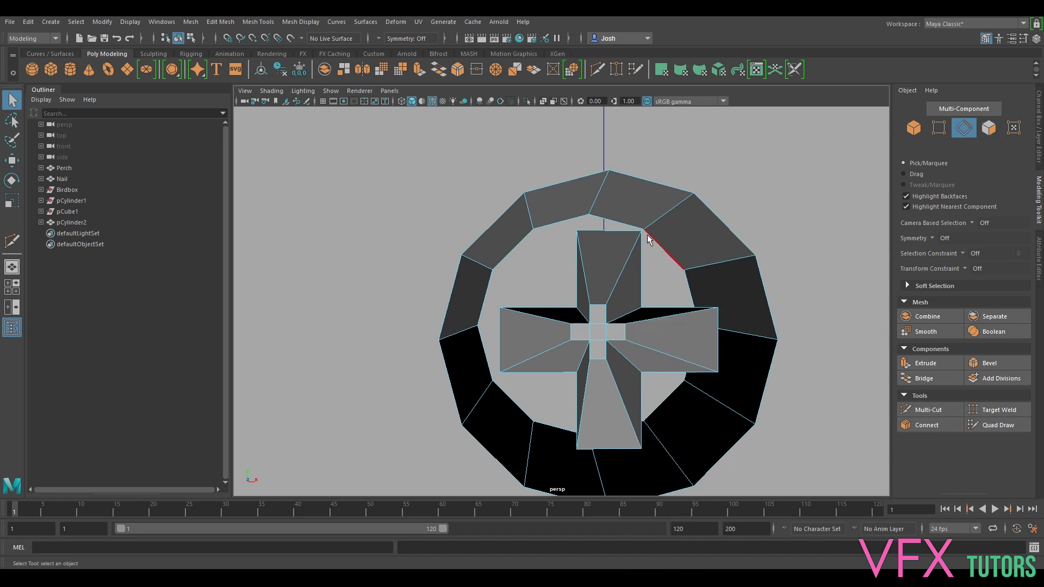
Insert a vertical and a horizontal edge loop through the middle of the cross recess
click(938, 408)
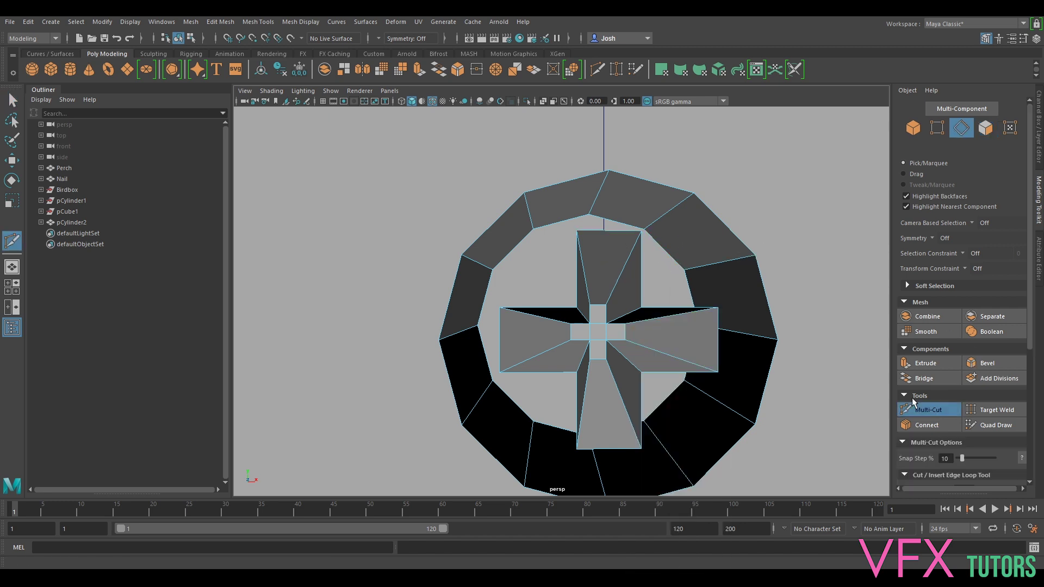
ctrl+click(606, 231)
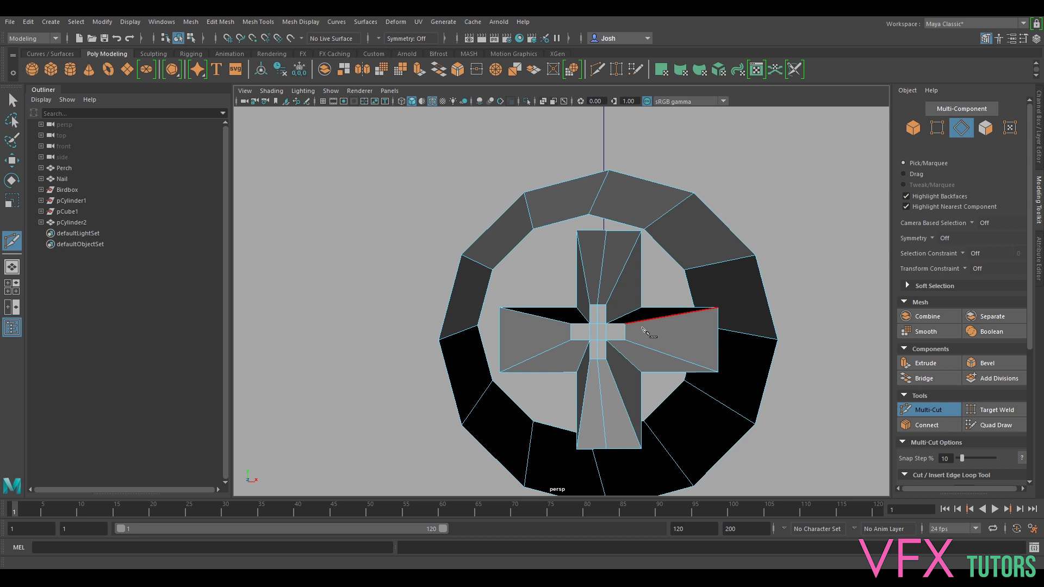
ctrl+click(597, 332)
key(q)
Bridge the two end edges of the cross's top arm to the two rim edges above them
right_drag(608, 245, 587, 213)
click(559, 180)
shift+click(745, 243)
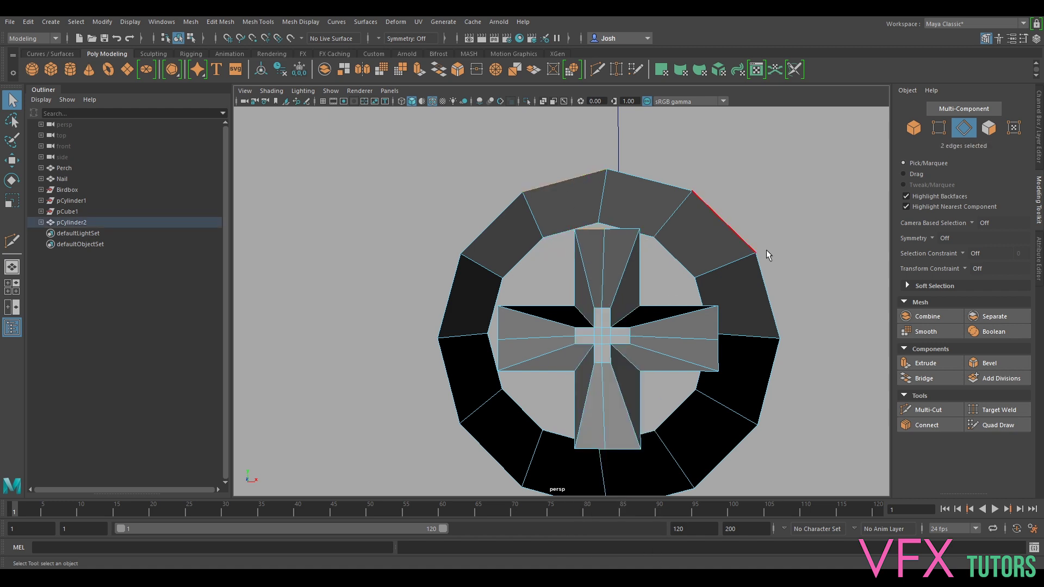
click(936, 375)
click(612, 229)
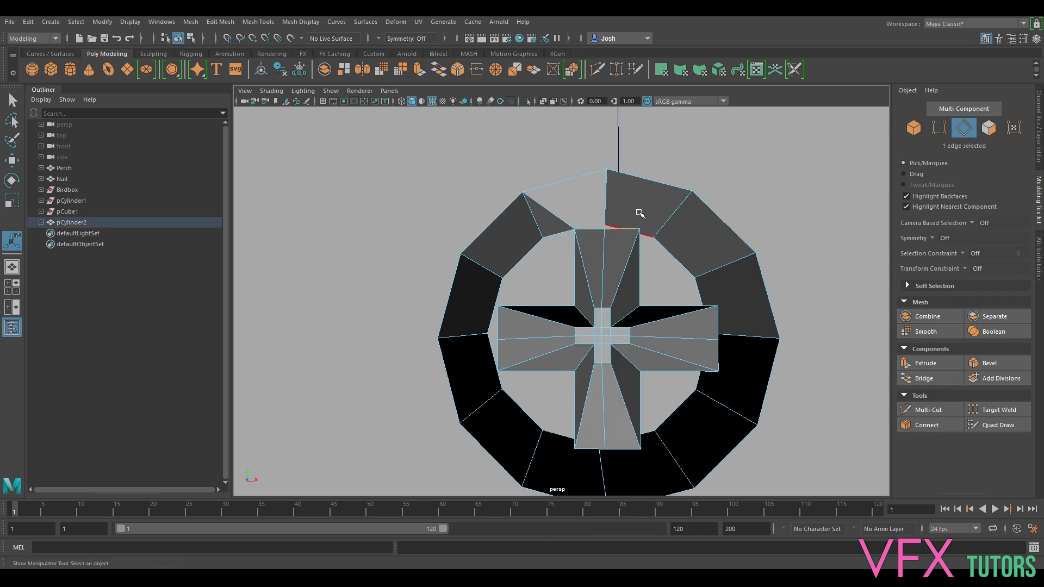
shift+click(652, 184)
key(g)
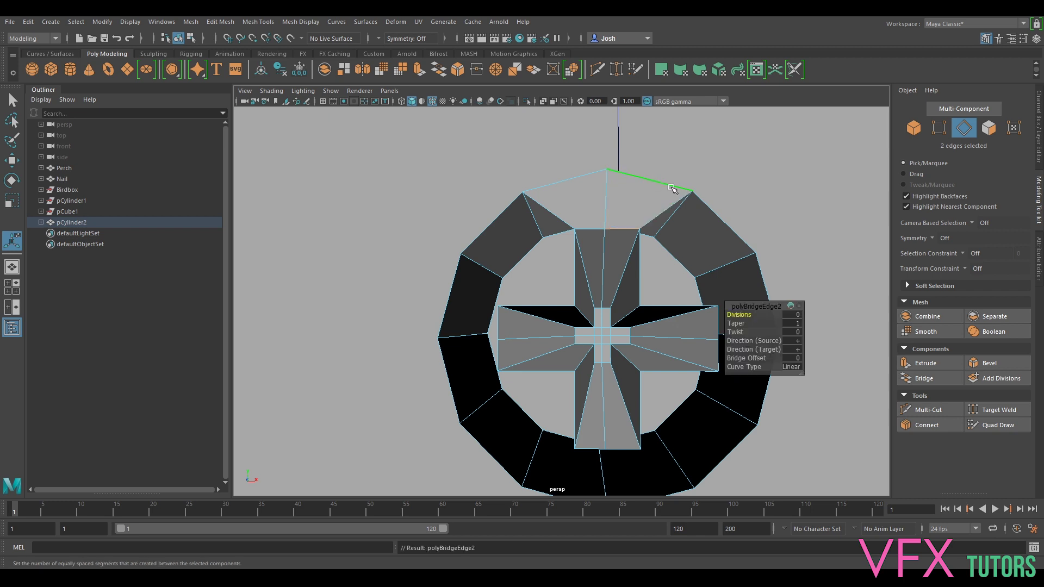
Bridge the two end edges of the cross's right arm to the adjacent rim edges
alt+middle_drag(745, 243, 655, 245)
click(668, 295)
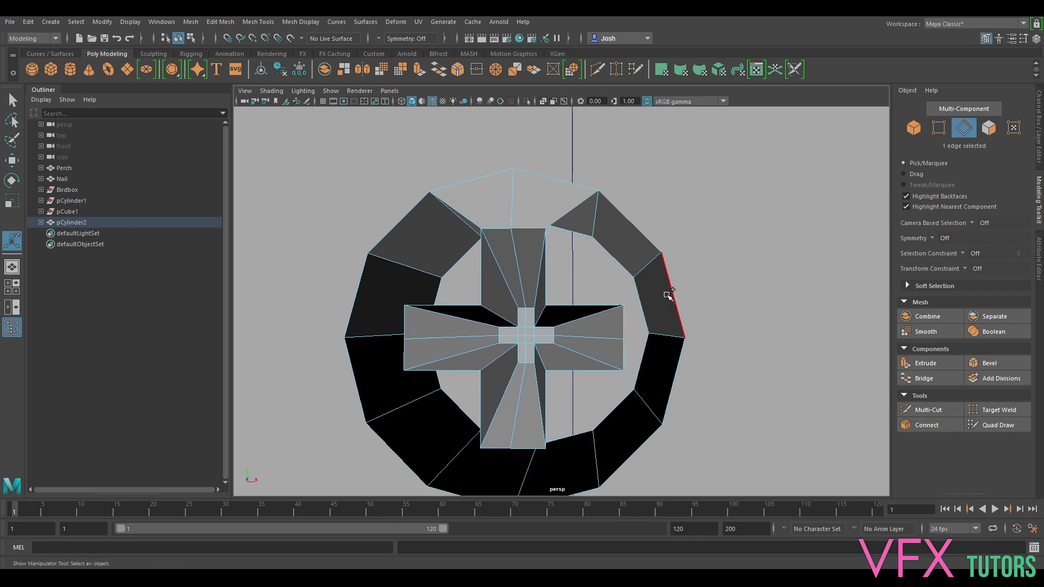
key(g)
key(F8)
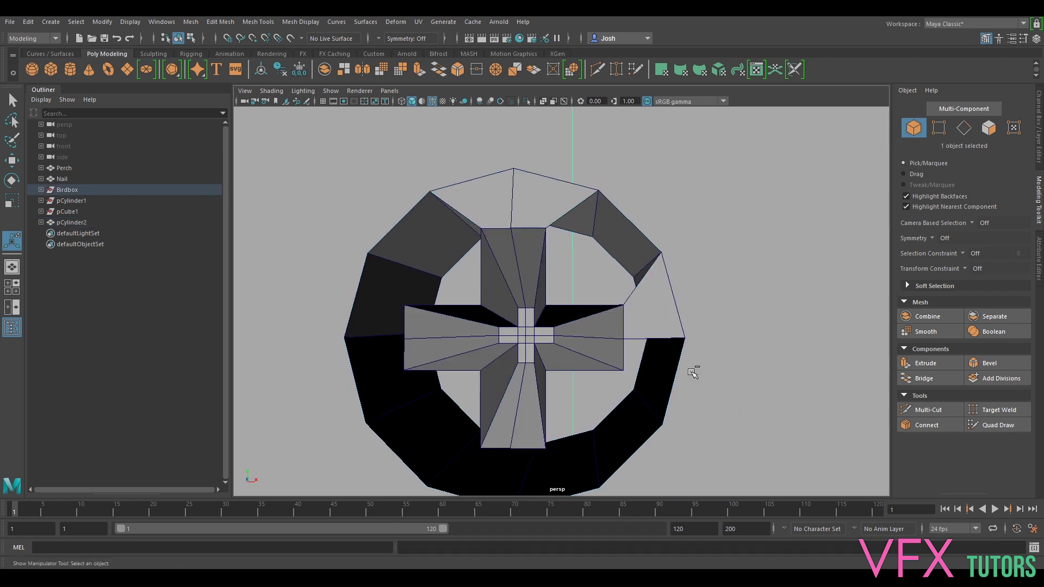
click(674, 374)
right_drag(619, 352, 620, 236)
click(672, 376)
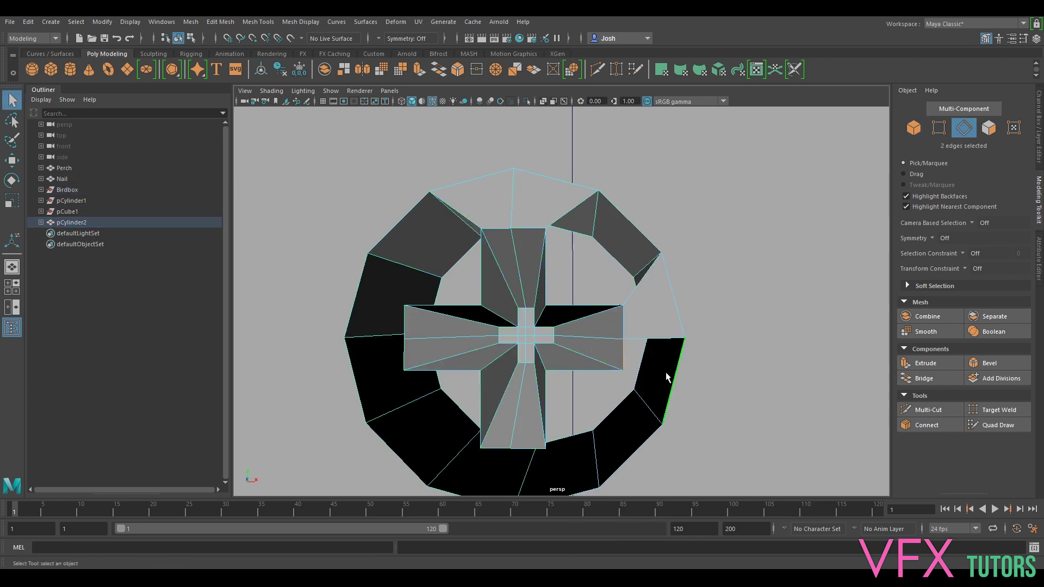
key(g)
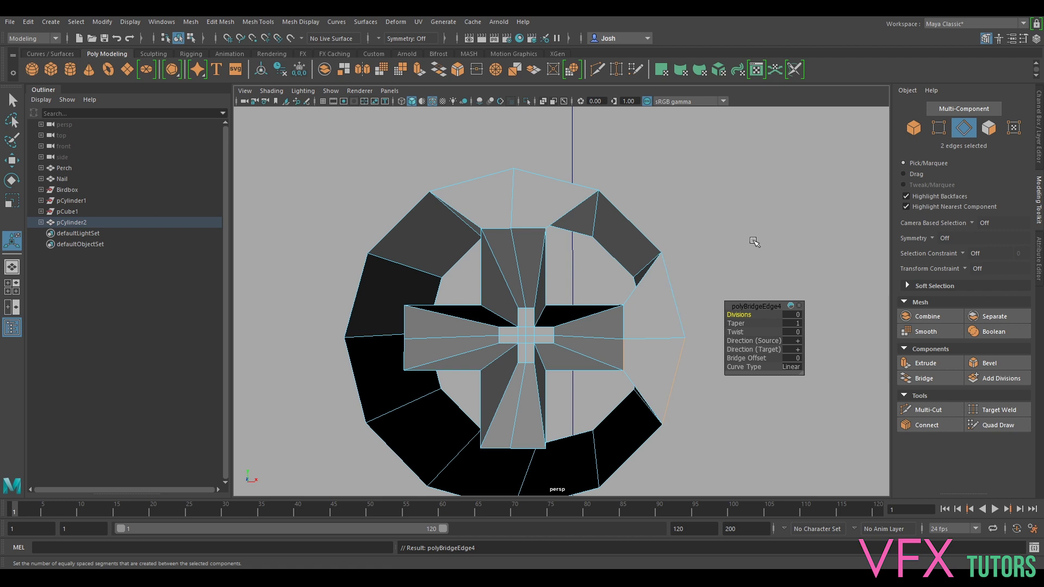
Bridge the end edges of the cross's bottom and left arms to the rim edges facing them
alt+middle_drag(673, 301, 709, 217)
click(575, 372)
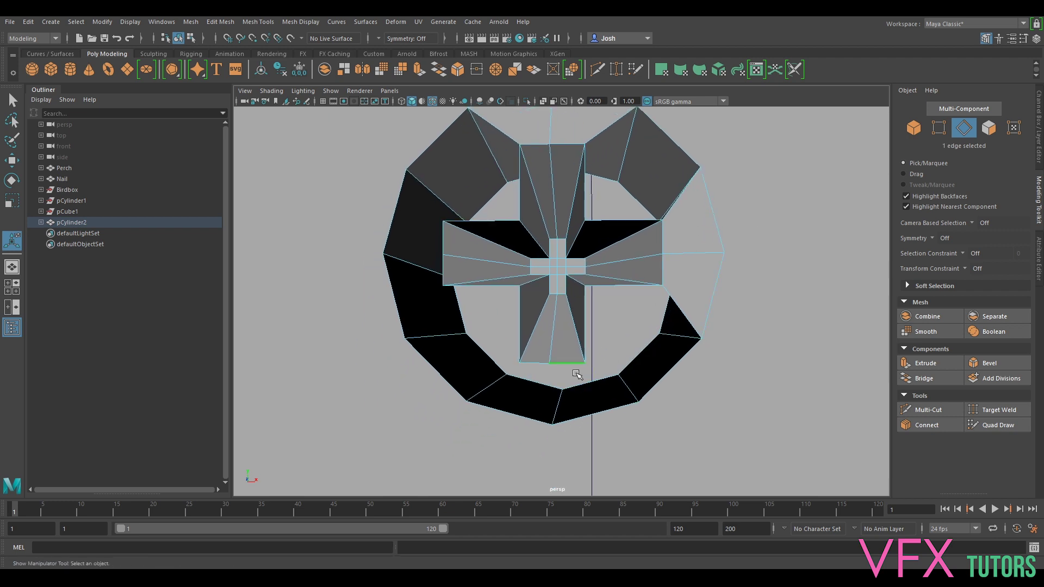
shift+click(524, 390)
key(g)
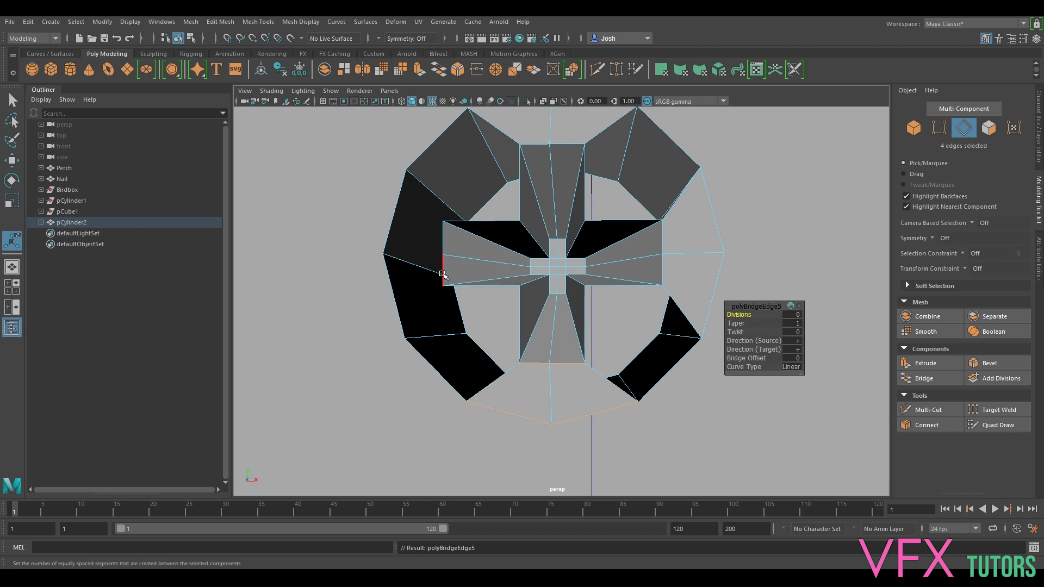
click(395, 296)
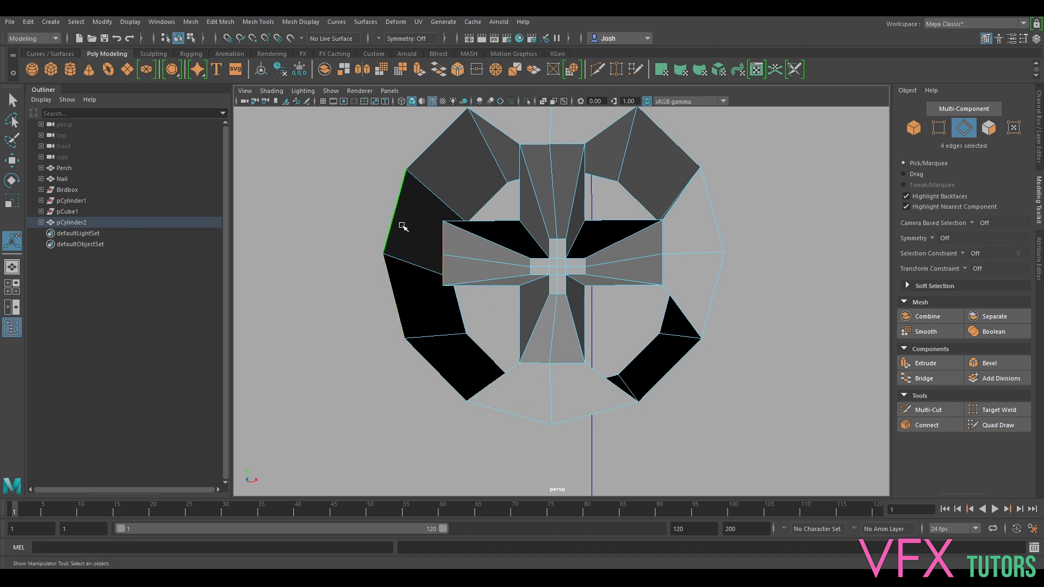
key(g)
alt+drag(543, 245, 511, 273)
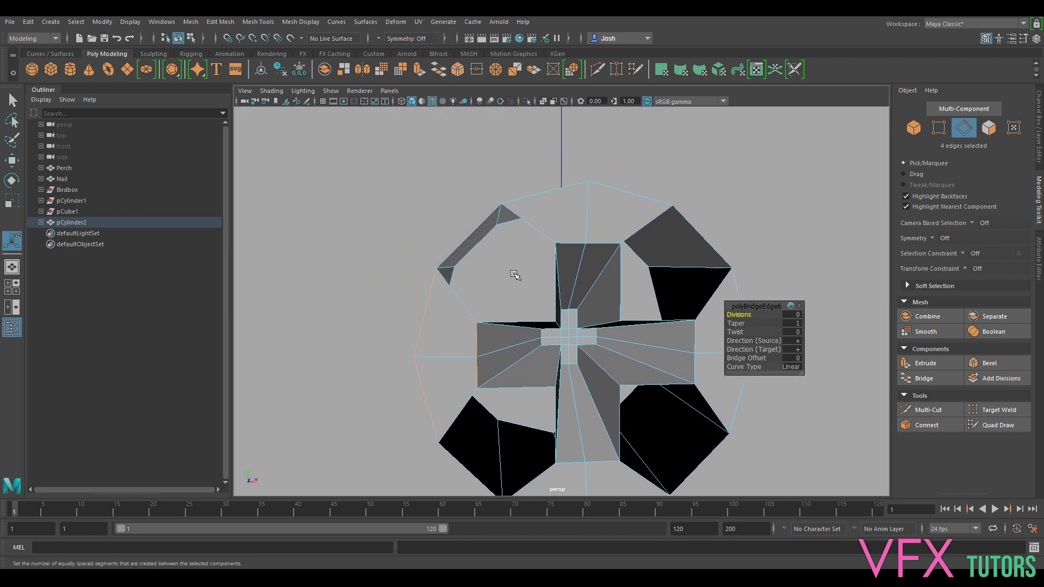
Bridge the two diagonal edges bordering the upper-left gap between the cross's top and left arms
click(536, 240)
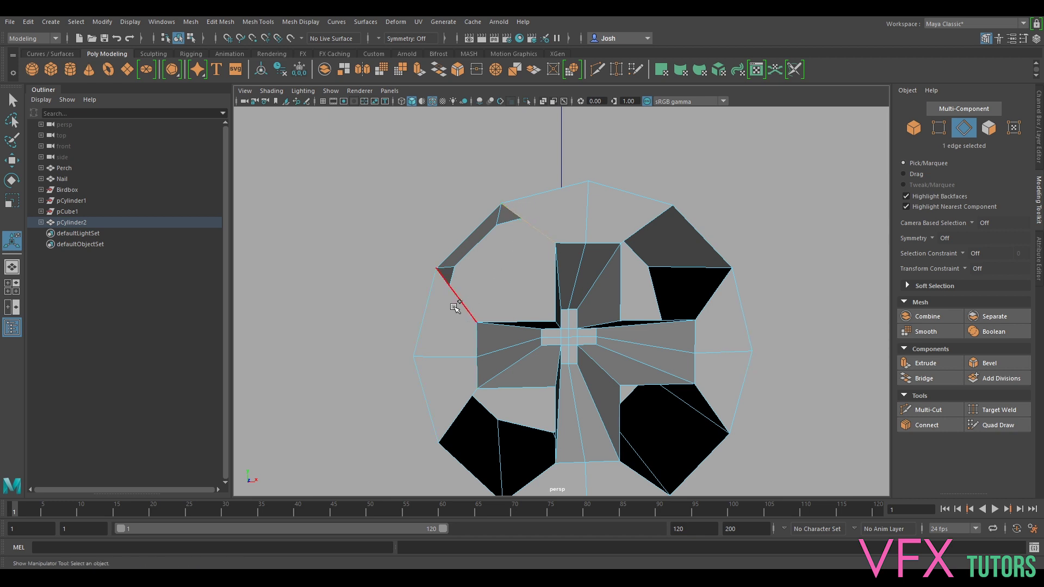
shift+click(491, 301)
key(g)
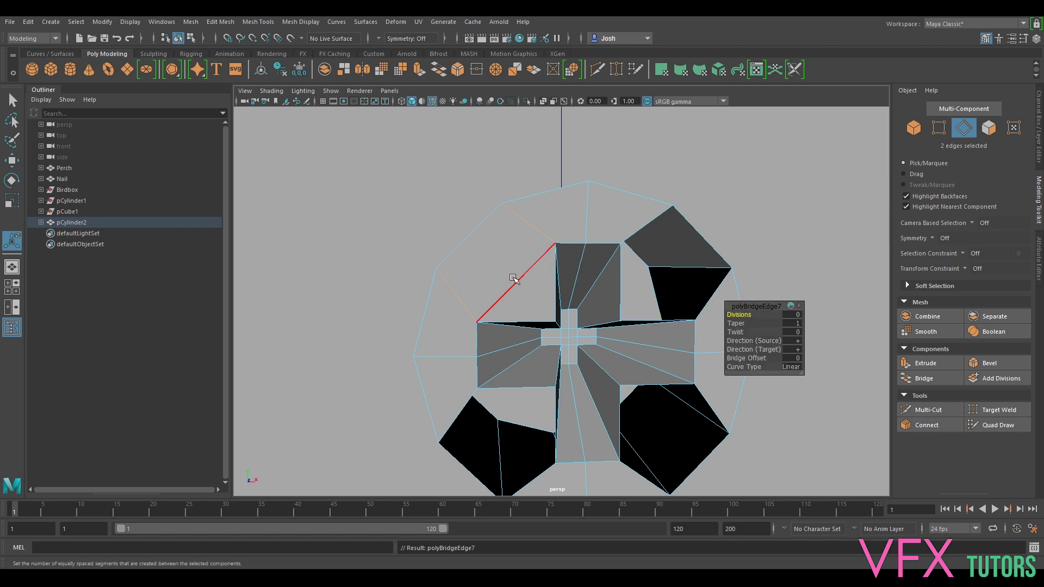
alt+drag(516, 277, 488, 251)
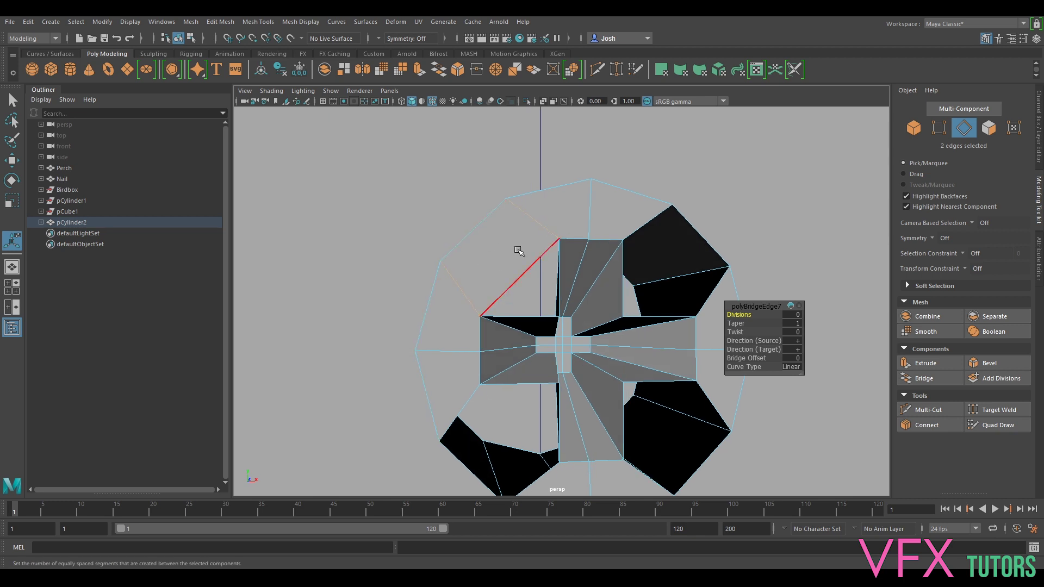
alt+drag(546, 265, 507, 262)
Create a new polygon cylinder and raise it to about 17.801 in Y, near the birdhouse roof
right_drag(514, 272, 522, 251)
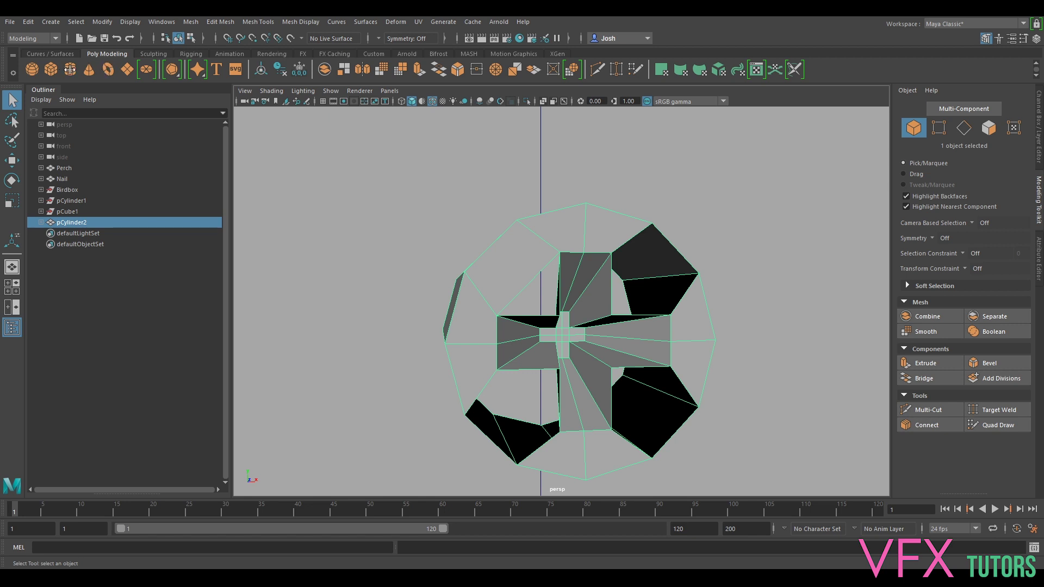
key(ctrl+d)
scroll(605, 292, down, 10)
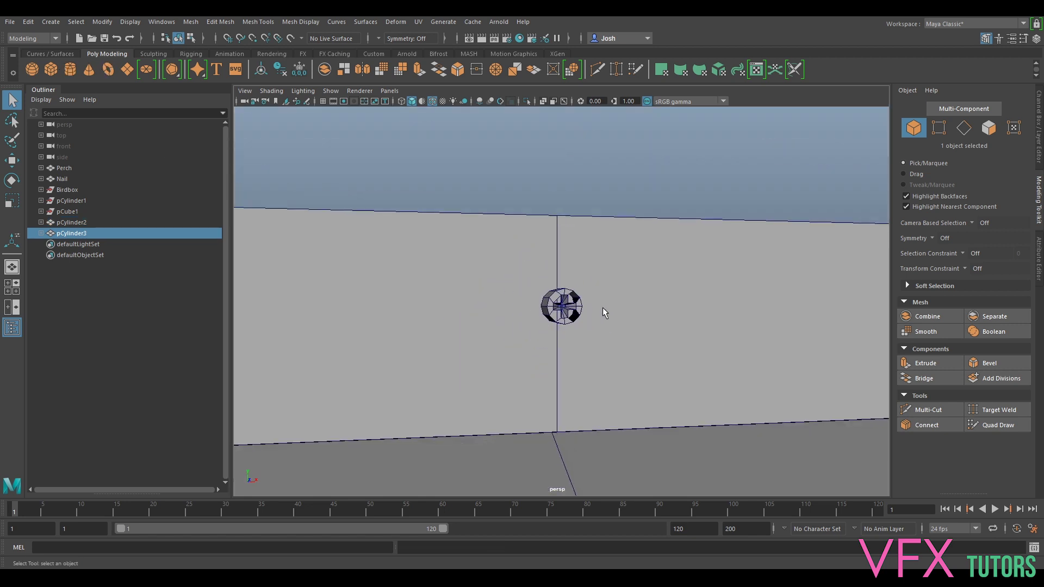
scroll(602, 308, down, 10)
key(w)
drag(571, 341, 571, 306)
Set the new cylinder's X rotation to 90 degrees
key(e)
drag(602, 276, 856, 293)
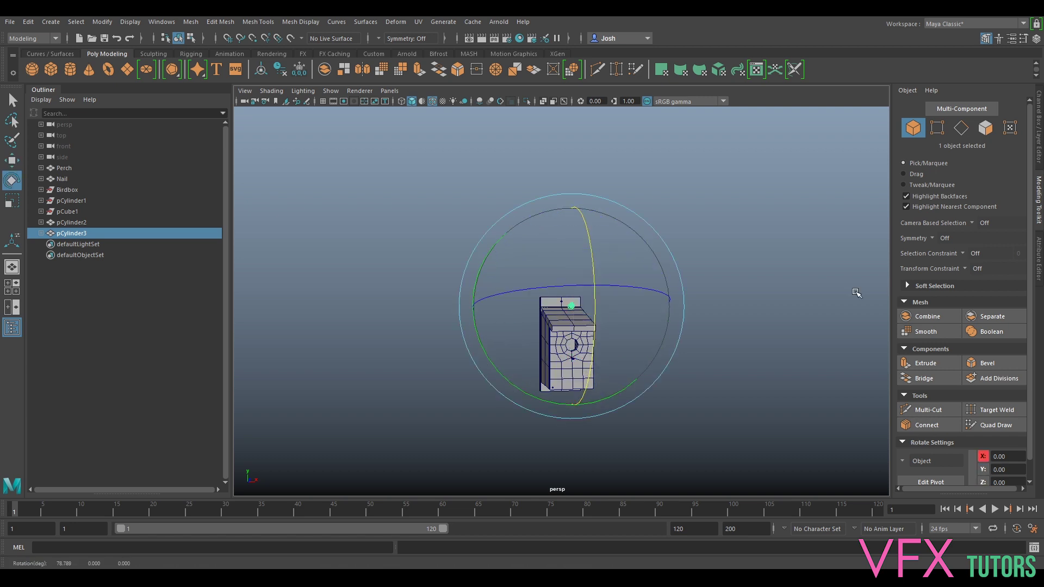
click(1039, 144)
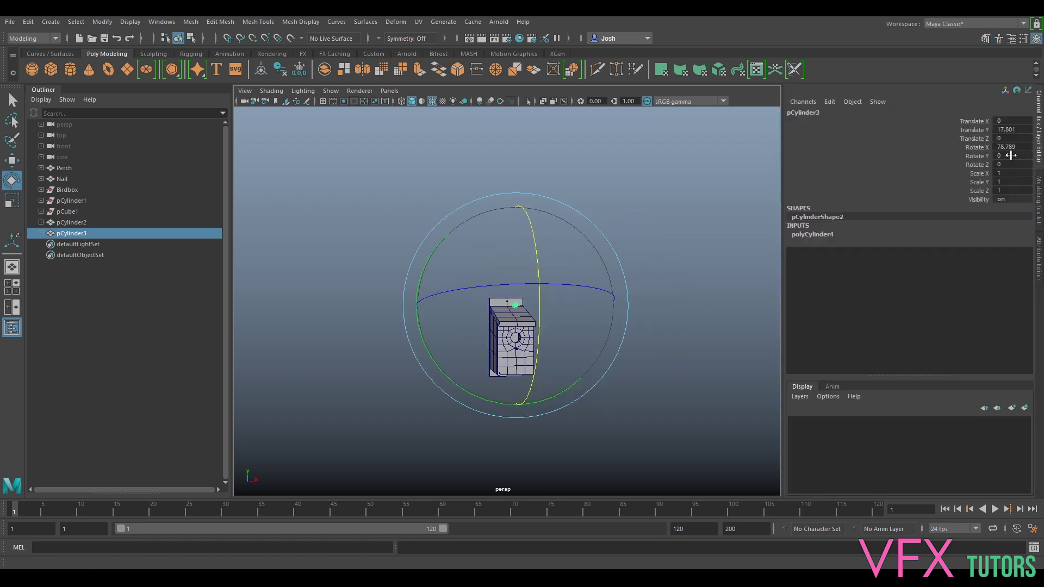
text(90)
key(Return)
Move the new cylinder onto the screw head at about 0.135, 19.241, -18.22 and scale it uniformly to about 0.308
scroll(564, 318, up, 5)
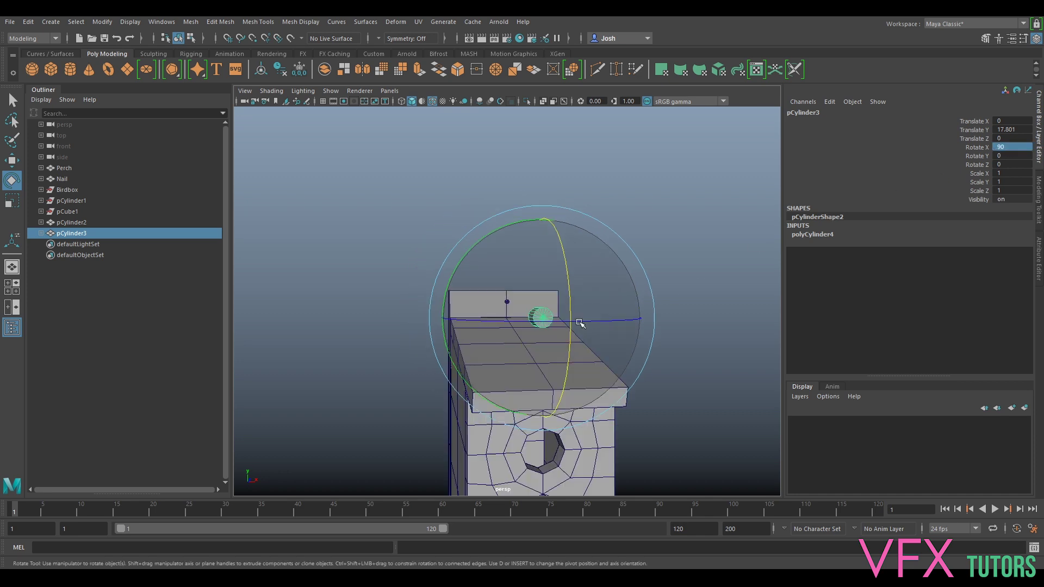
key(w)
drag(577, 334, 462, 337)
scroll(510, 309, up, 7)
key(r)
scroll(561, 324, up, 5)
alt+drag(561, 325, 513, 313)
key(w)
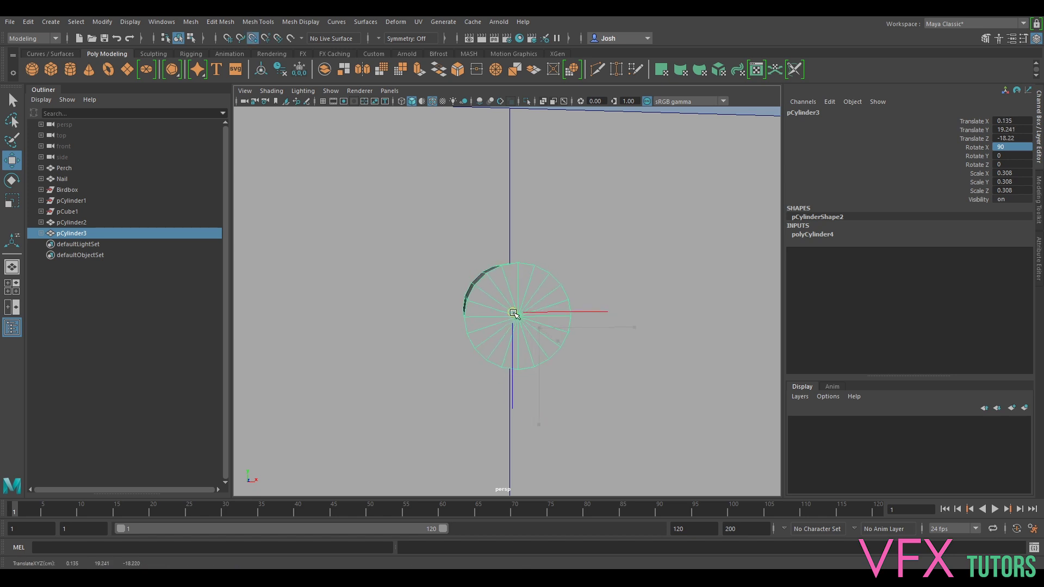
Shrink the new cylinder uniformly to about 0.031 and align it with the centre of the cross recess
key(r)
drag(481, 320, 478, 315)
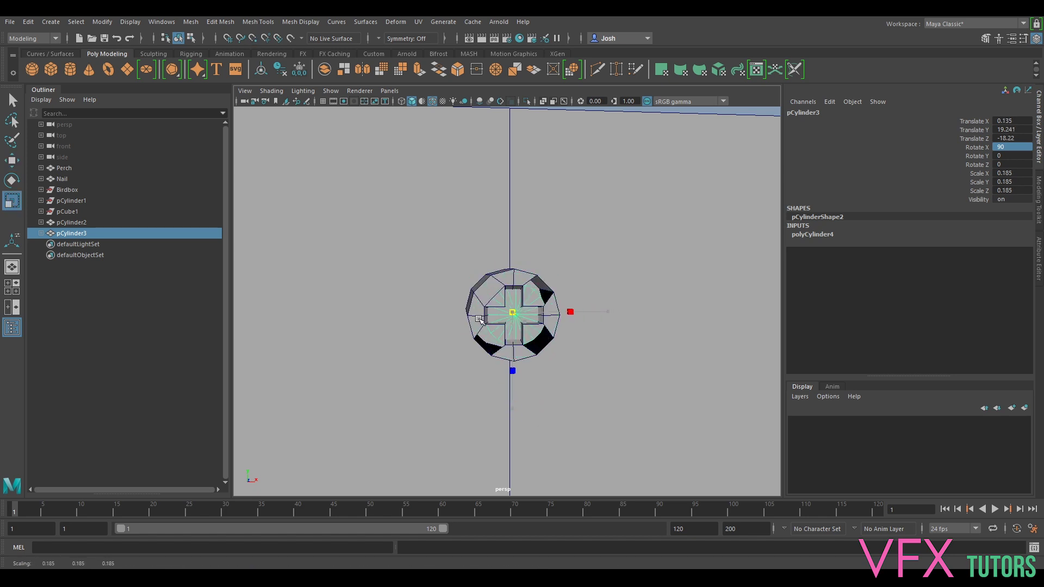
alt+drag(538, 348, 516, 322)
scroll(515, 340, up, 3)
scroll(517, 322, up, 3)
key(w)
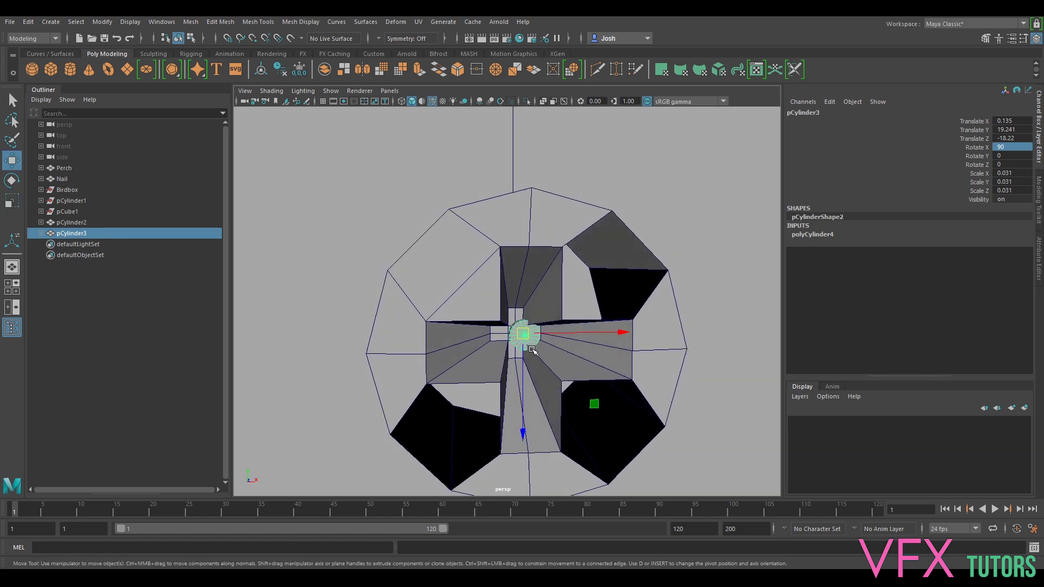
drag(525, 338, 651, 366)
Scale the new cylinder up uniformly to about 0.262 to match the screw's rim and set its depth to about Z -18.236
key(r)
key(w)
mouse_move(514, 337)
mouse_down()
mouse_move(525, 339)
mouse_move(505, 312)
mouse_move(513, 334)
mouse_up()
alt+drag(451, 293, 448, 280)
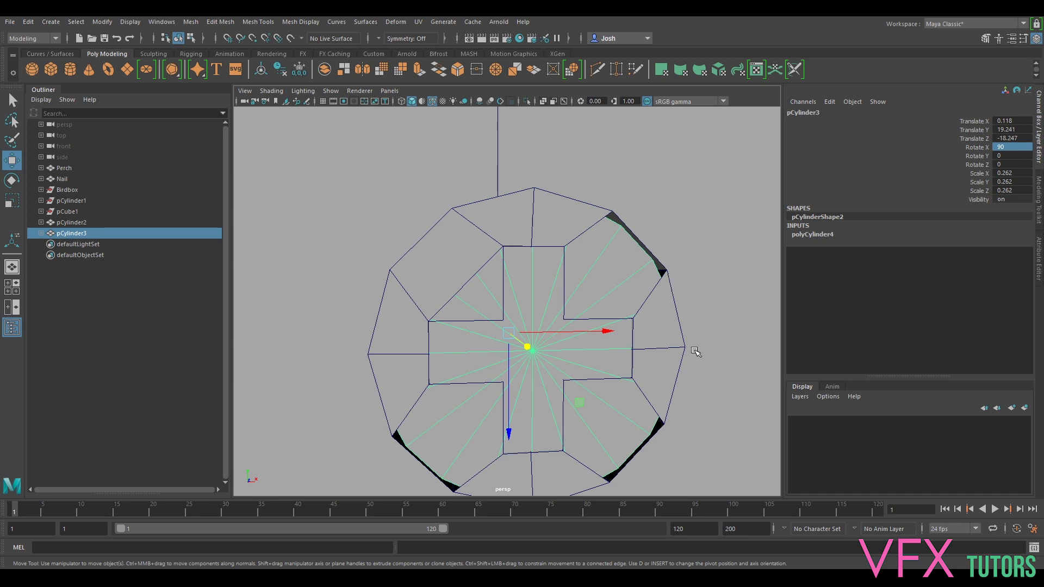
alt+middle_drag(631, 456, 671, 349)
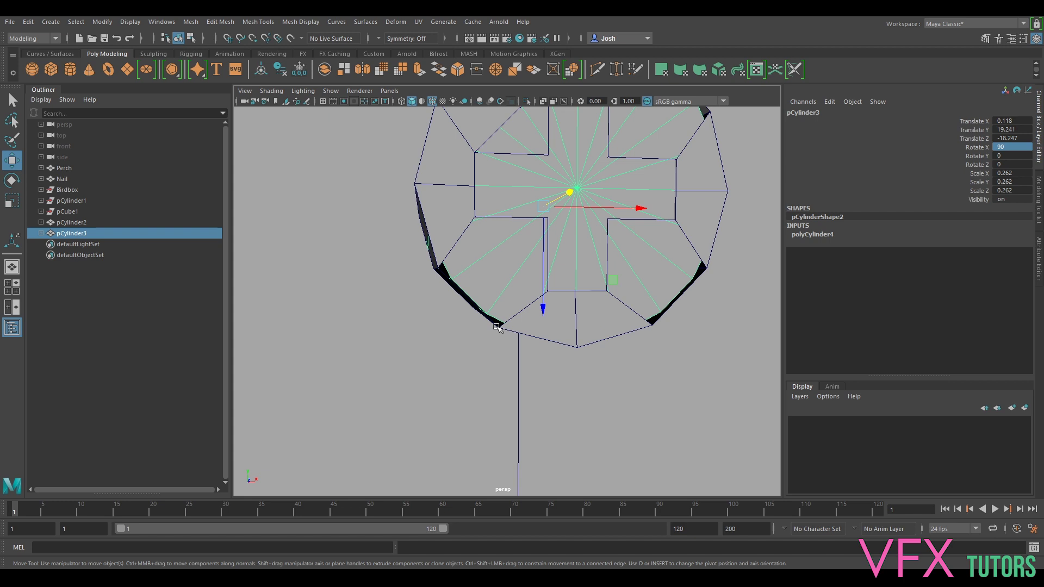
alt+middle_drag(438, 242, 447, 275)
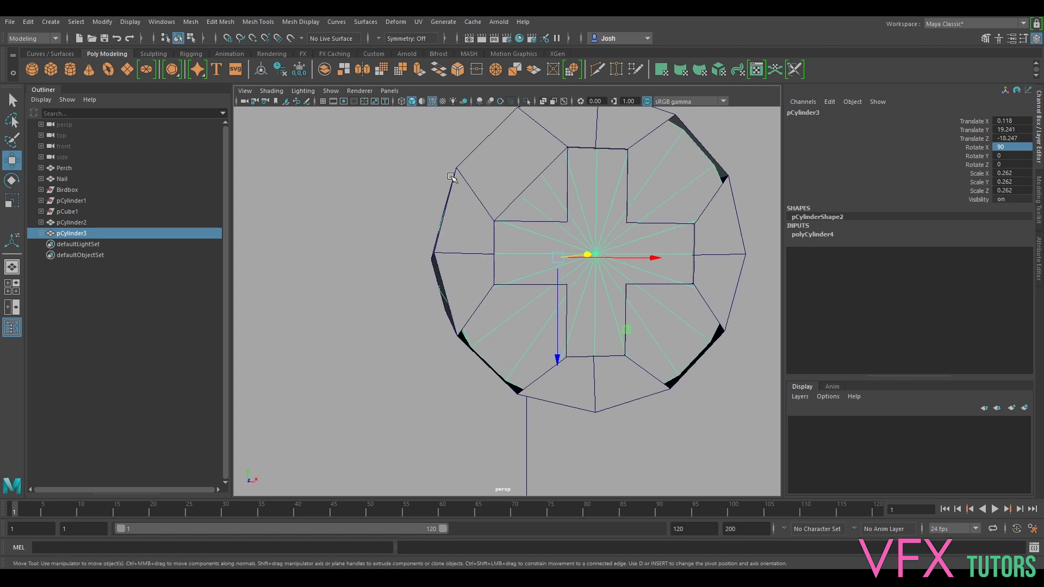
alt+middle_drag(458, 164, 452, 204)
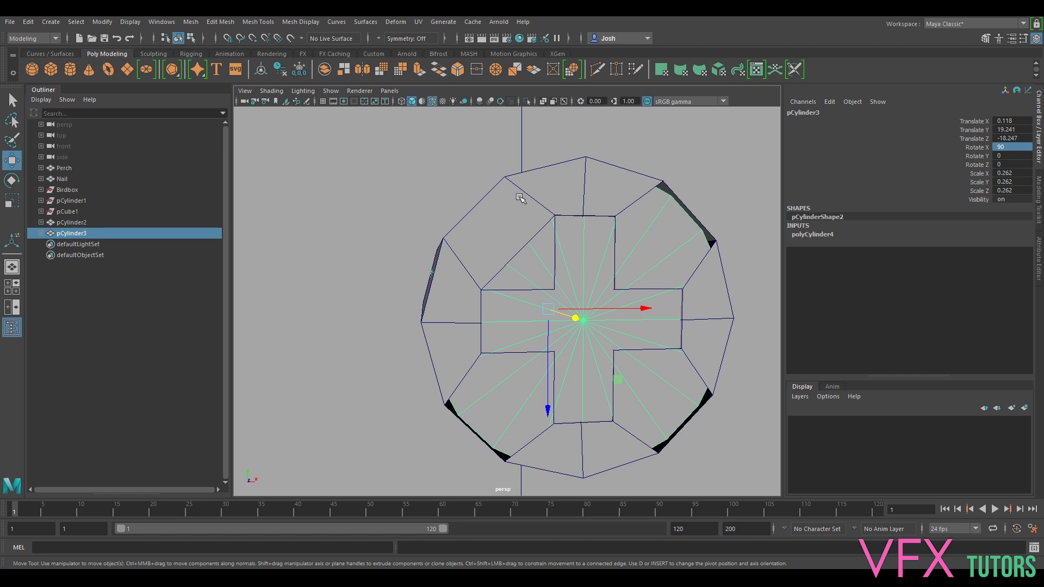
mouse_move(572, 319)
alt+mouse_down()
mouse_move(597, 332)
mouse_move(568, 313)
alt+mouse_up()
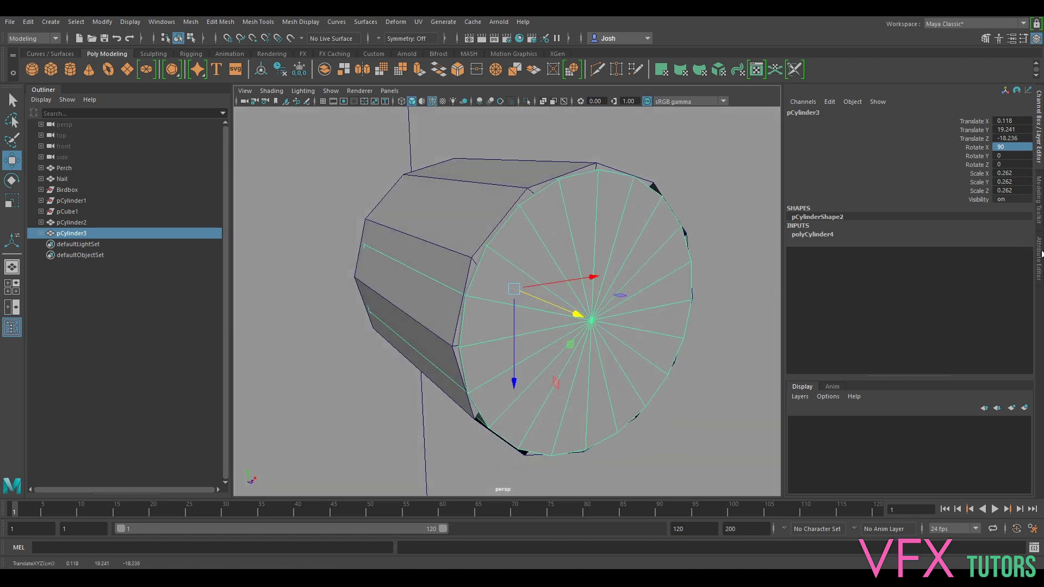
Set the new cylinder's axis subdivisions to 16
click(1035, 233)
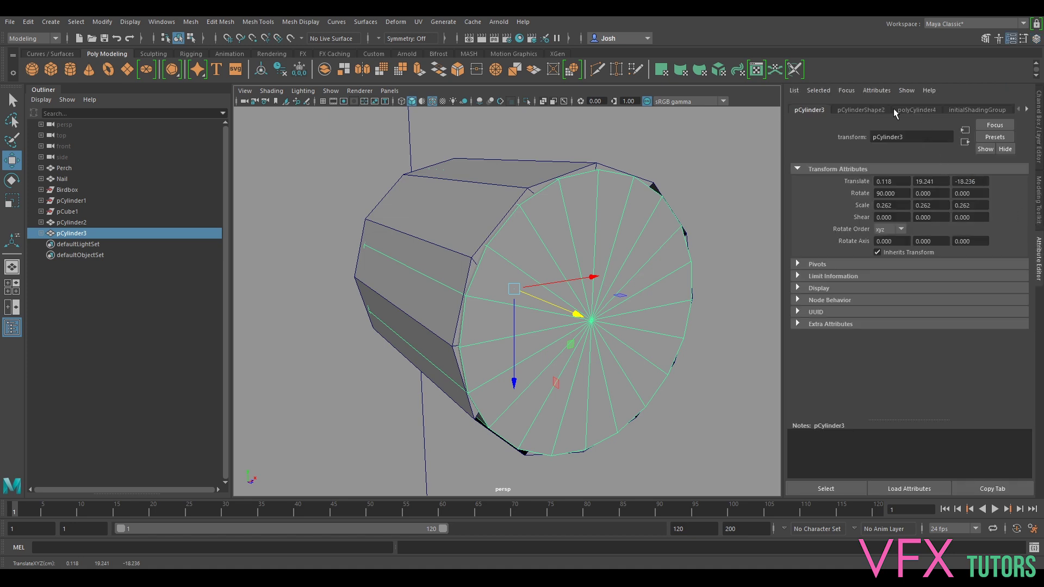
click(916, 110)
drag(953, 206, 950, 209)
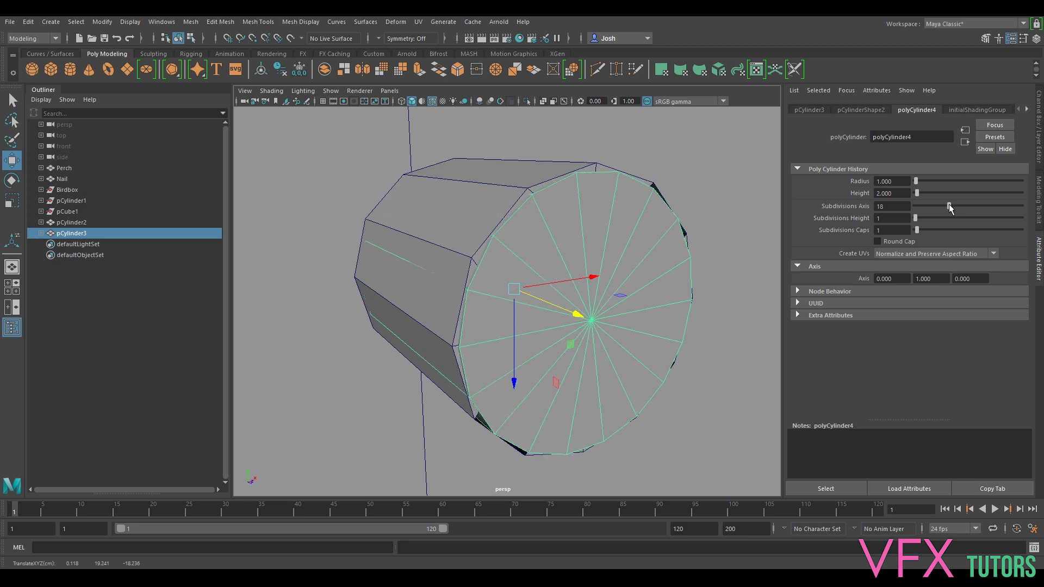
alt+drag(664, 288, 626, 264)
alt+drag(593, 323, 549, 252)
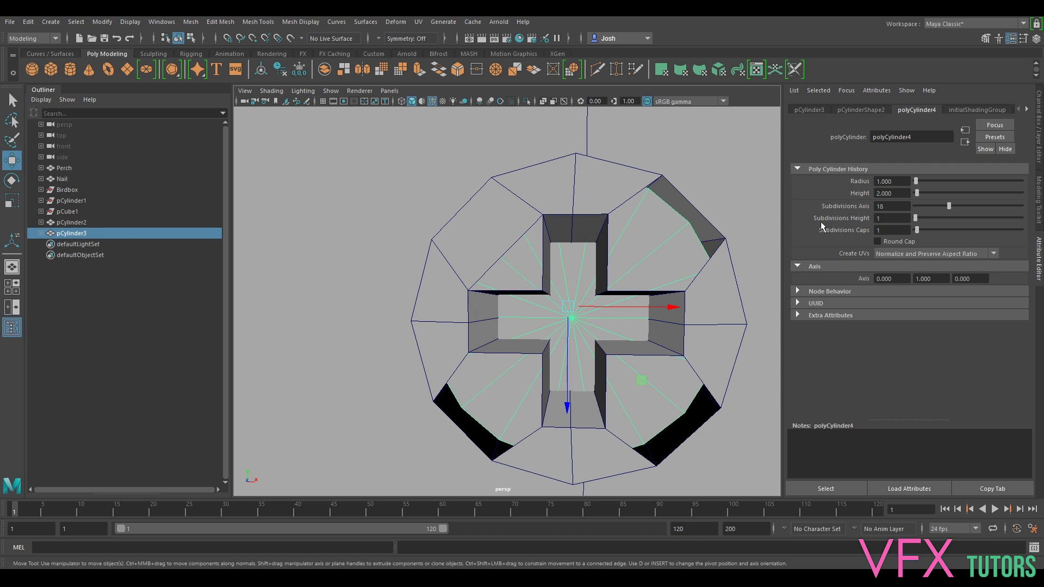
drag(946, 214, 945, 209)
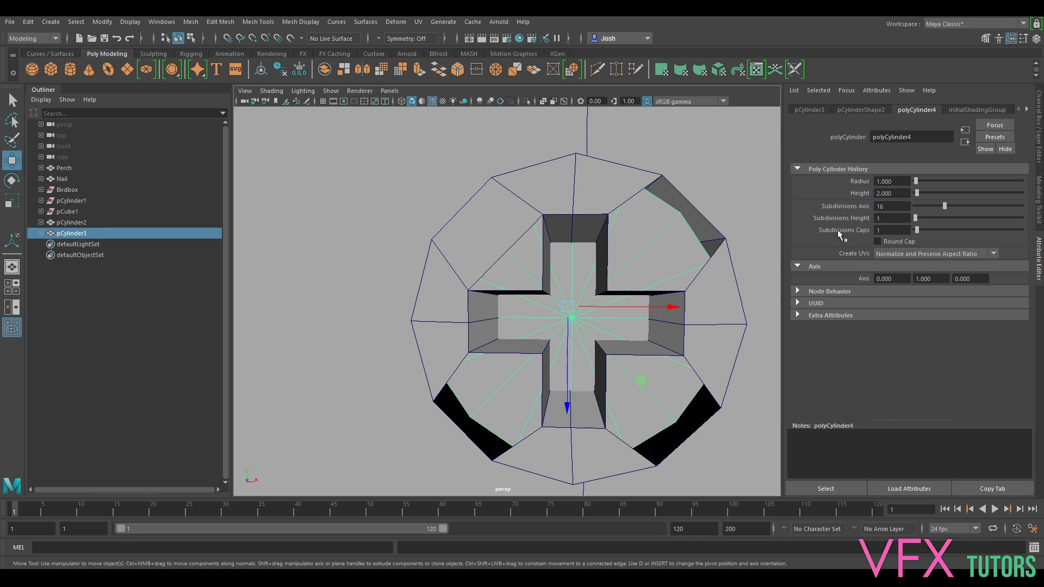
Realign the new cylinder with the screw head and adjust its uniform scale to match the outer rim
alt+drag(750, 271, 660, 308)
drag(565, 303, 575, 314)
key(r)
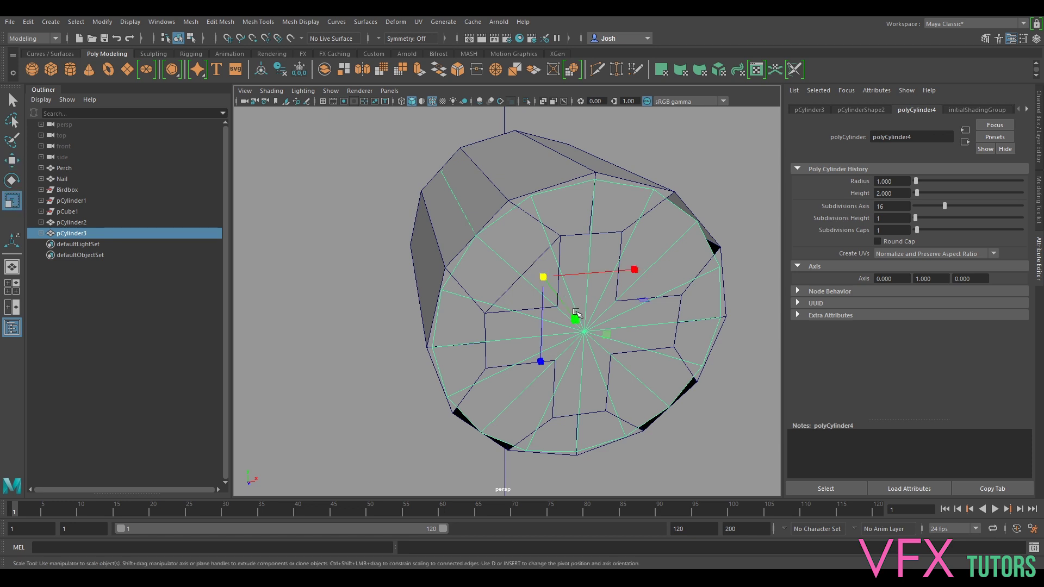
drag(545, 277, 487, 211)
key(w)
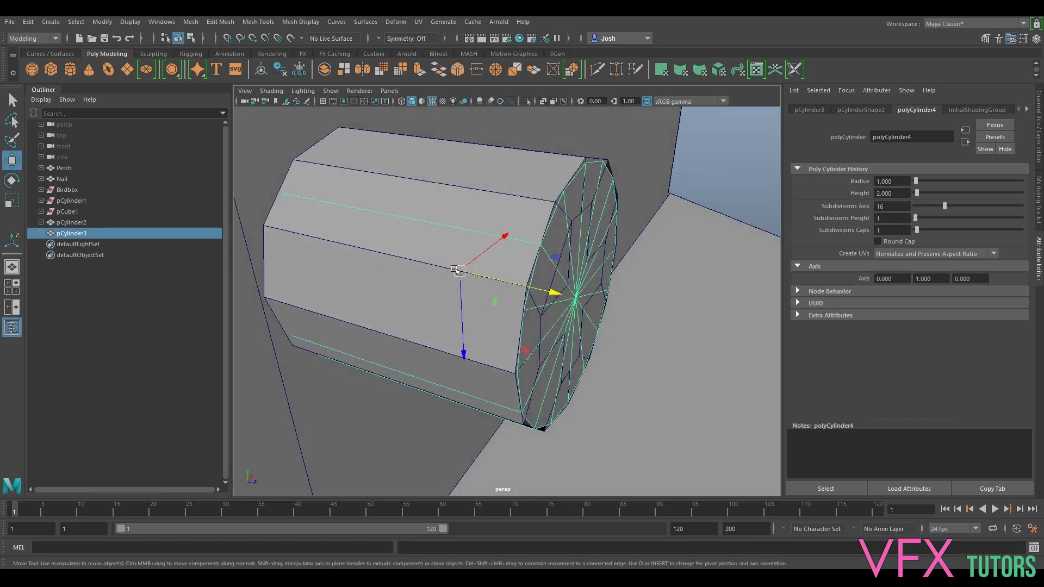
Delete the side and back faces of the original screw head, keeping its front ring and cross recess
alt+drag(373, 291, 410, 292)
right_drag(410, 292, 409, 264)
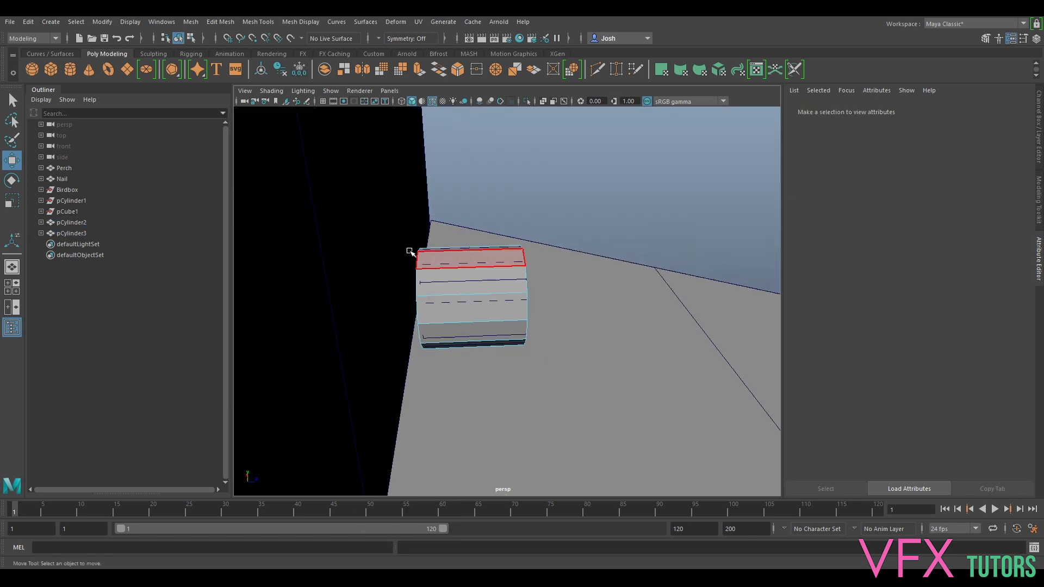
drag(375, 213, 438, 366)
click(542, 367)
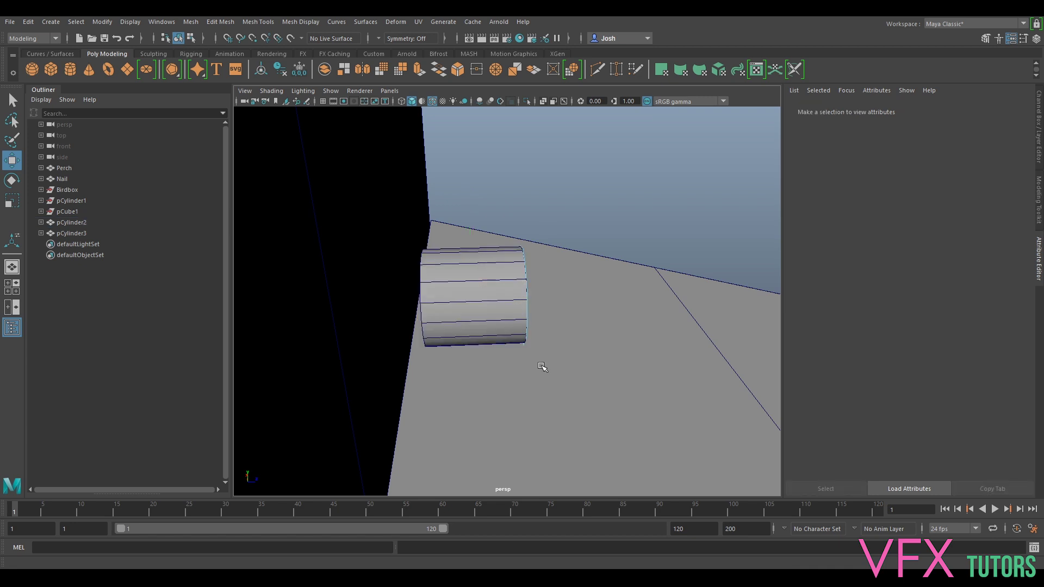
Delete the triangular cap faces of the new cylinder so that only its side wall remains
alt+drag(586, 315, 484, 295)
scroll(483, 294, up, 5)
right_drag(450, 242, 475, 226)
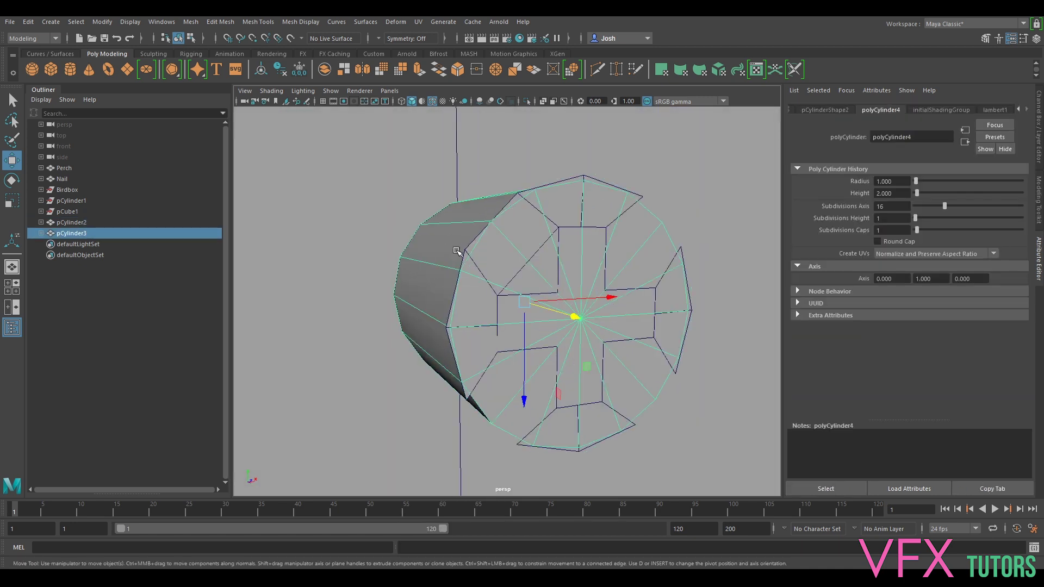
alt+drag(483, 264, 434, 256)
right_drag(434, 257, 446, 273)
alt+drag(576, 292, 568, 292)
right_drag(745, 205, 755, 189)
scroll(686, 216, down, 4)
click(565, 281)
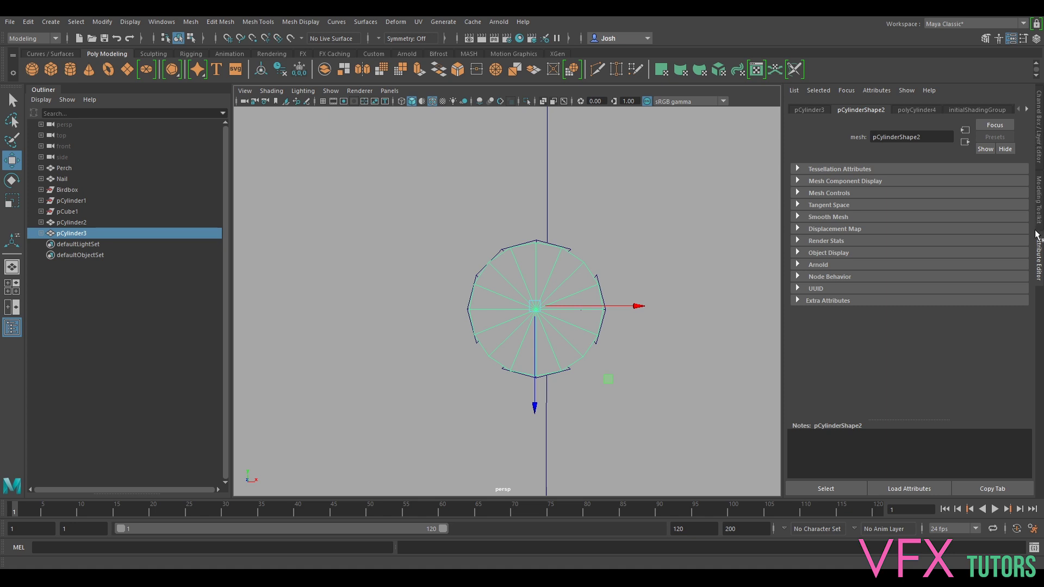
click(1039, 214)
click(985, 127)
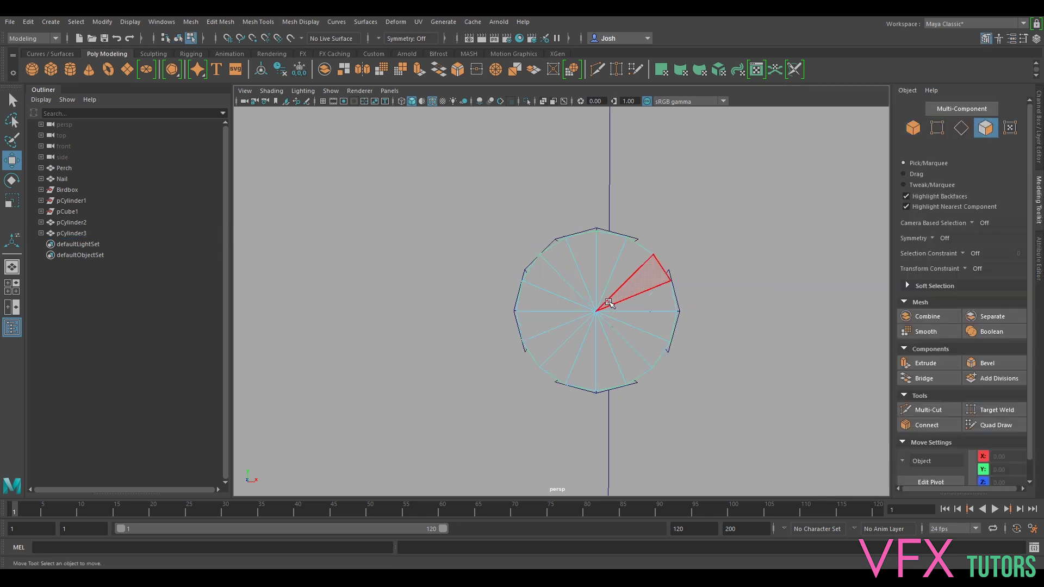
key(Delete)
Combine the new cylinder wall with the original cross-recess front into one mesh
scroll(572, 262, up, 4)
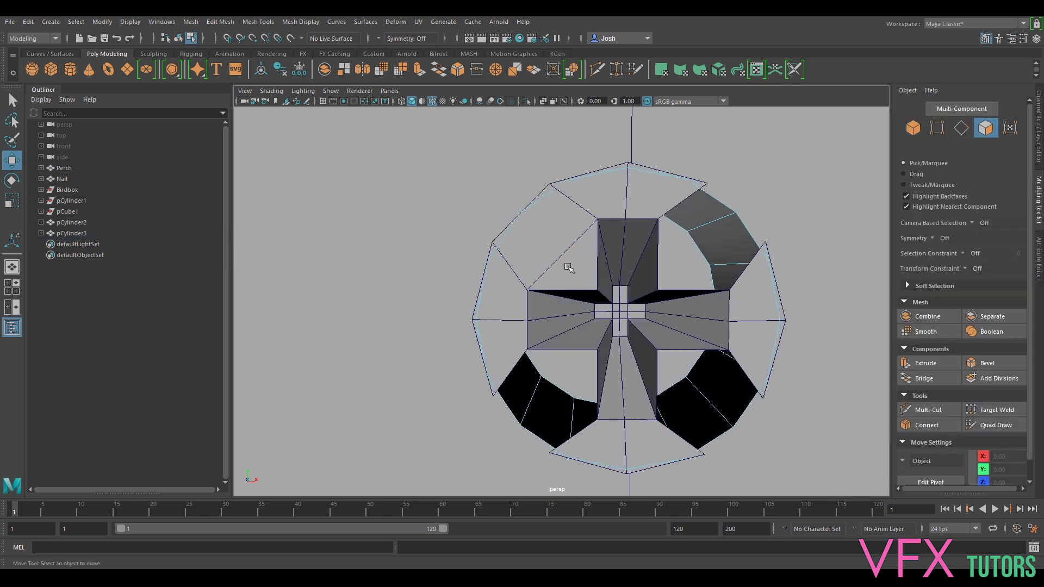
alt+drag(568, 265, 582, 224)
right_drag(573, 218, 601, 207)
alt+drag(584, 218, 556, 210)
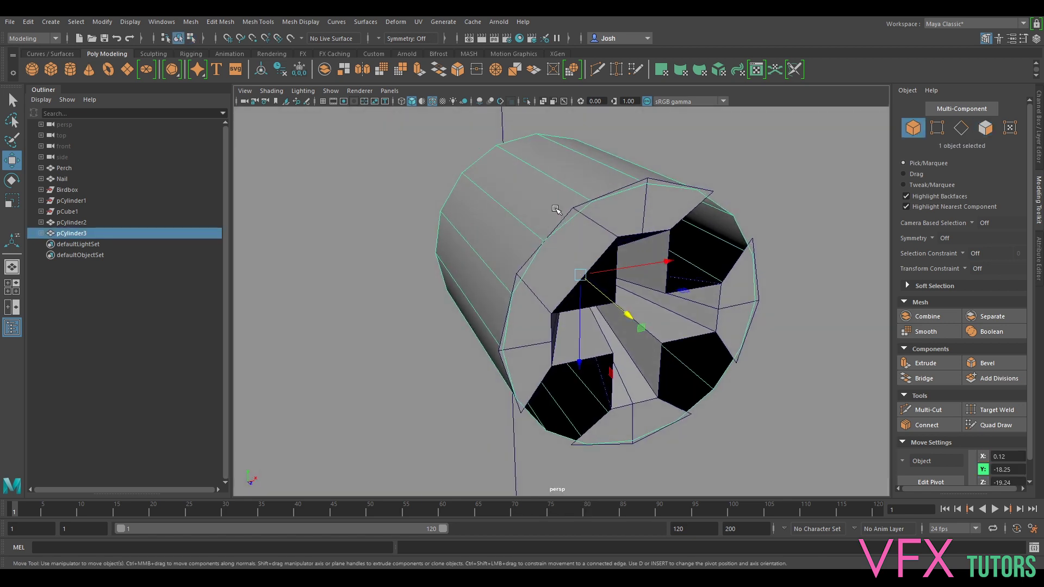
shift+click(596, 217)
click(191, 21)
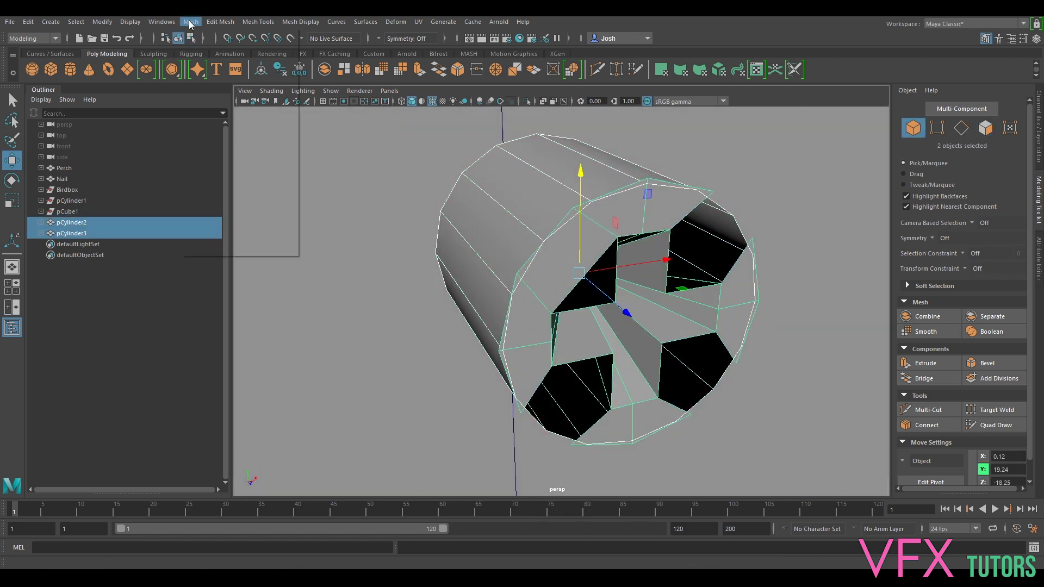
click(216, 63)
Target-weld the front piece's upper rim vertices onto the matching vertices of the cylinder wall
alt+drag(592, 212, 611, 196)
right_drag(604, 196, 570, 171)
click(626, 228)
click(985, 410)
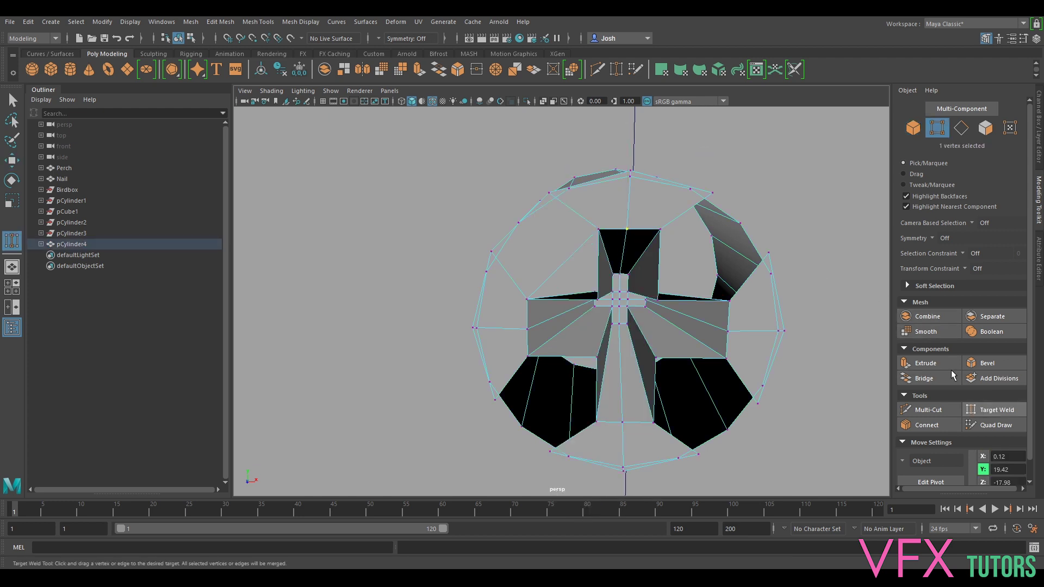
click(632, 178)
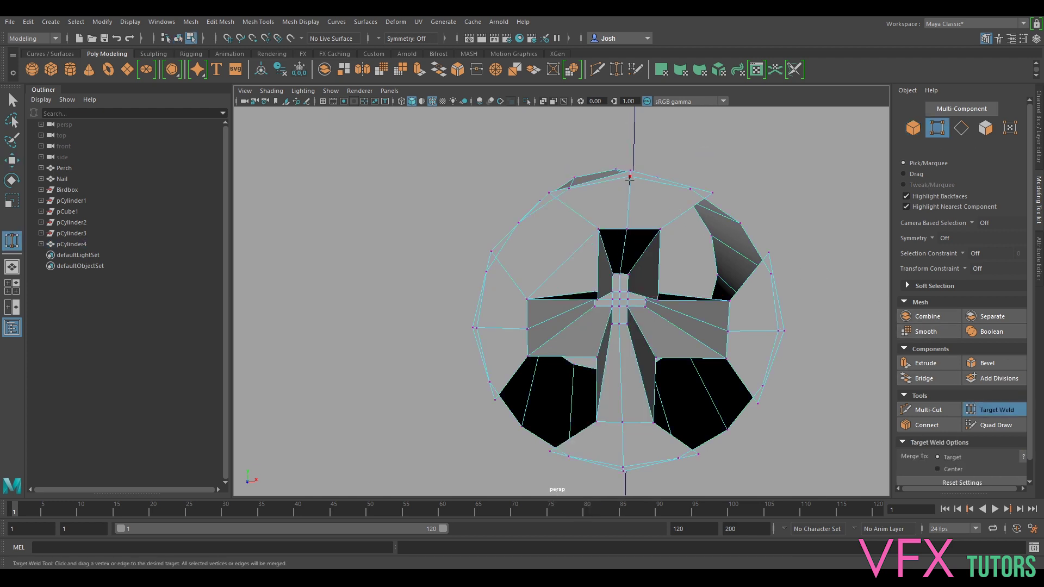
alt+right_drag(630, 178, 648, 173)
alt+middle_drag(648, 172, 626, 199)
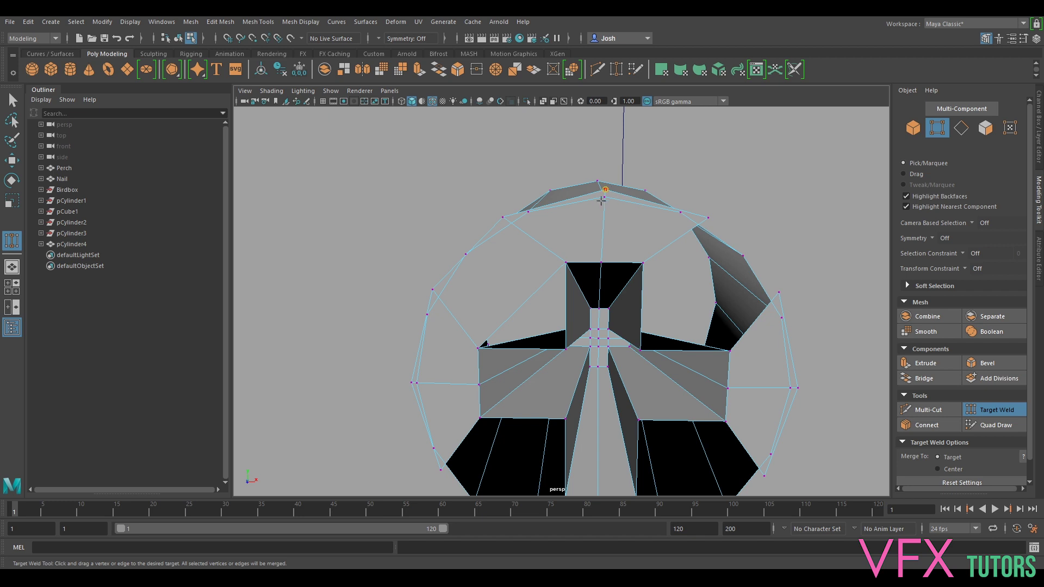
drag(589, 224, 587, 224)
drag(524, 217, 601, 231)
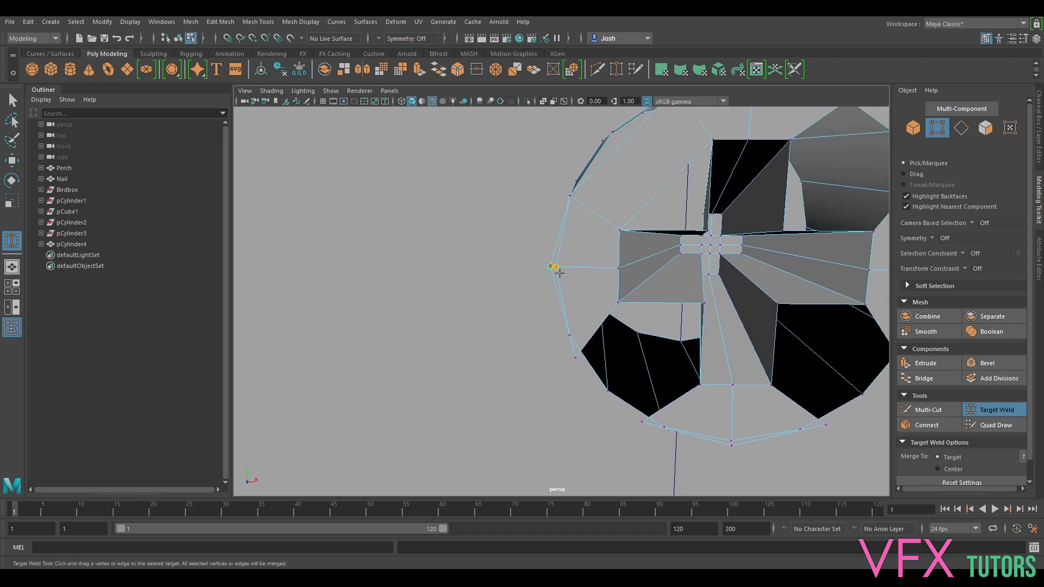
Weld the left and bottom rim vertices of the front piece onto the cylinder wall's vertices
drag(569, 340, 569, 338)
alt+middle_drag(686, 364, 630, 263)
drag(607, 325, 605, 325)
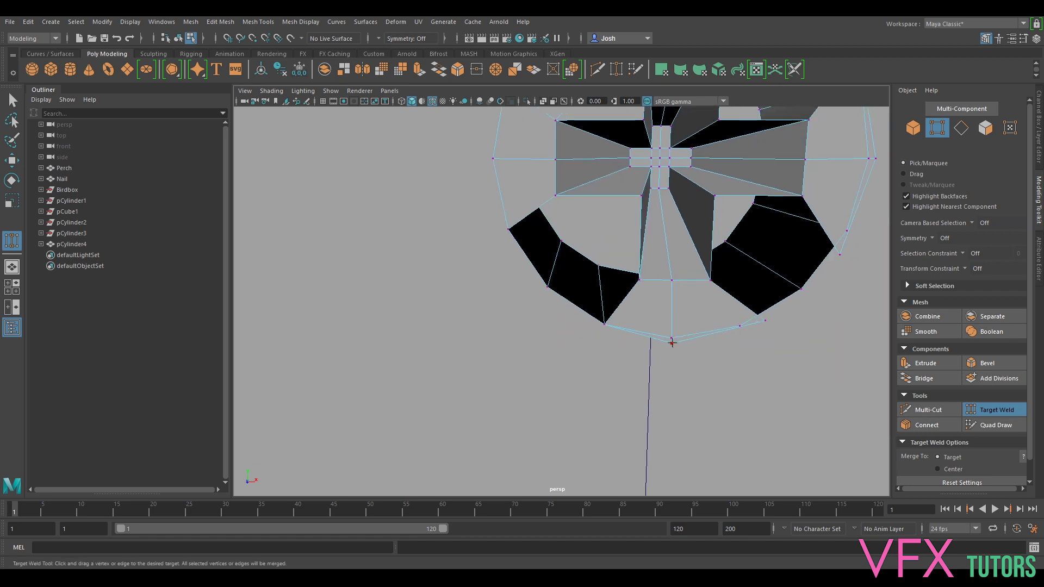
drag(742, 327, 742, 326)
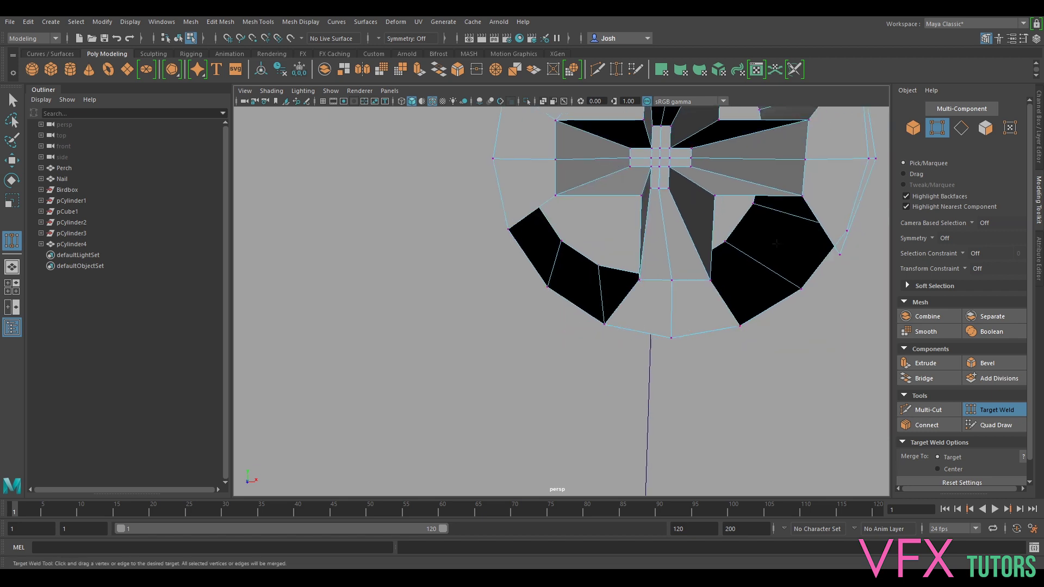
Weld the remaining right-hand and upper-right rim vertices to the cylinder wall and leave Target Weld
alt+middle_drag(743, 326, 674, 306)
drag(668, 328, 673, 305)
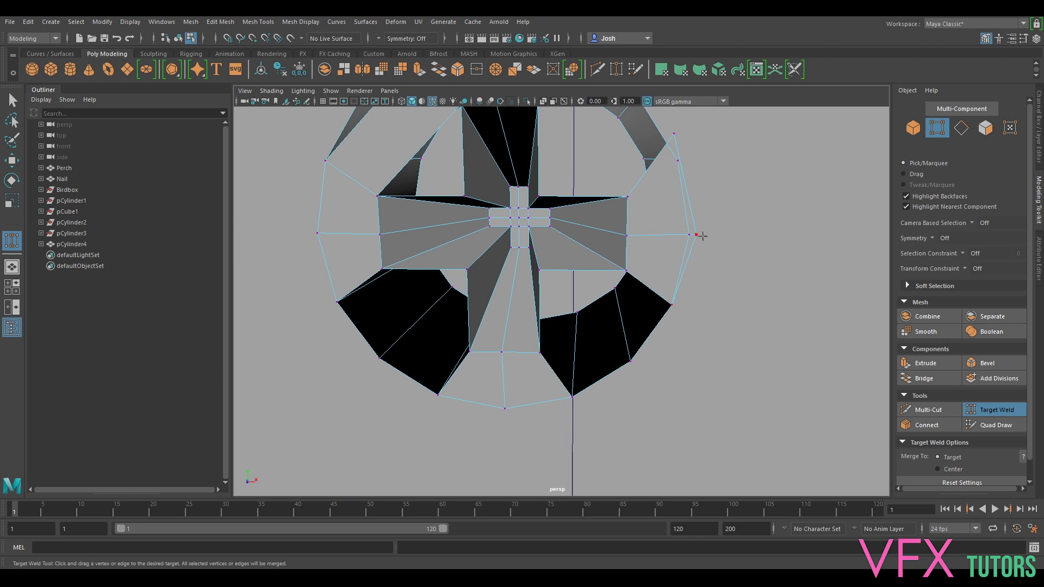
scroll(691, 217, up, 3)
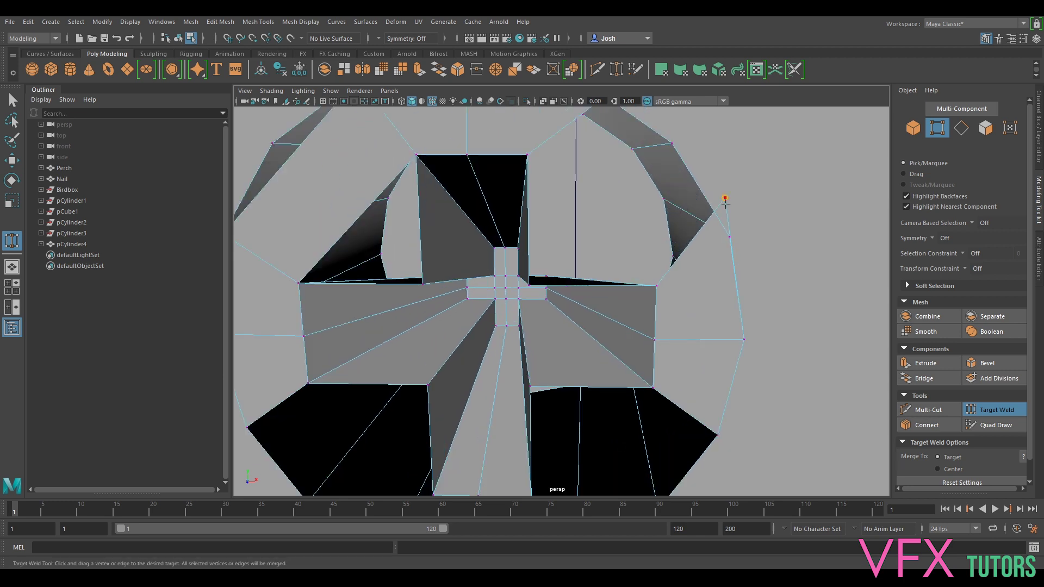
scroll(725, 202, down, 5)
scroll(659, 221, up, 3)
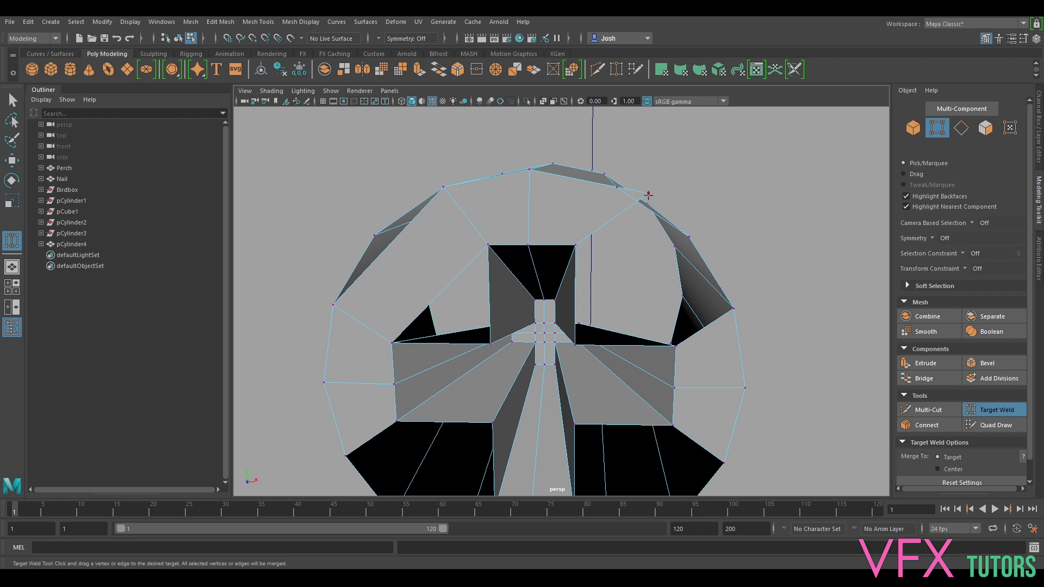
drag(619, 189, 617, 188)
alt+drag(583, 185, 654, 203)
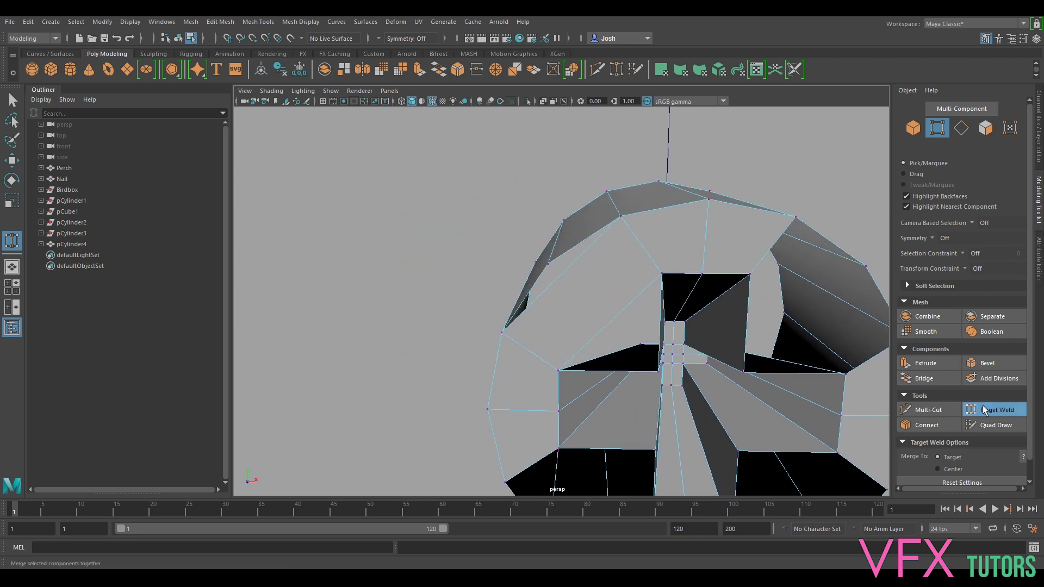
click(985, 410)
Delete the large diagonal face in the upper-left quadrant of the screw head
click(989, 127)
click(609, 272)
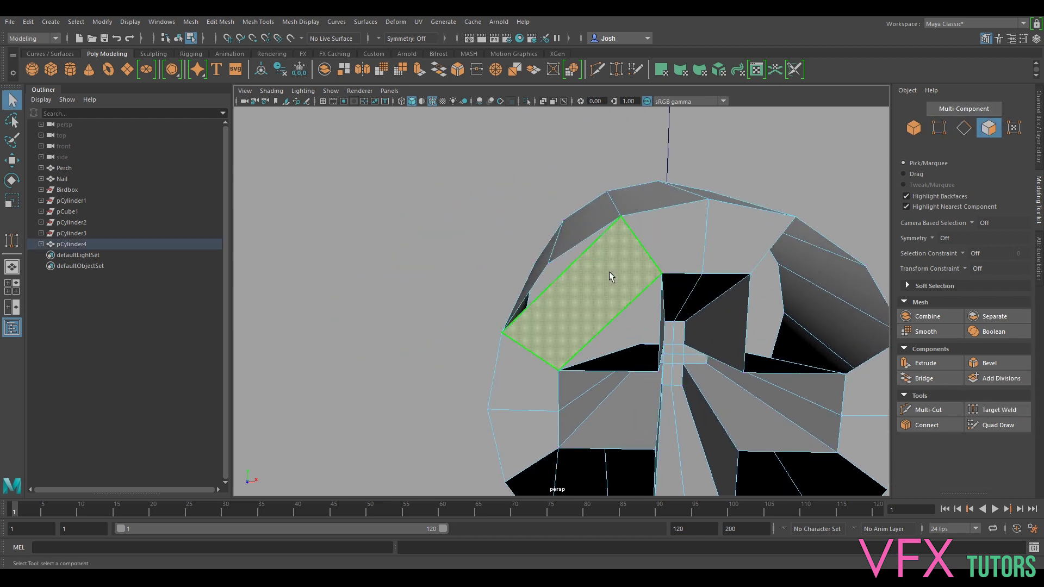
ctrl+click(598, 261)
Bridge the upper-left quadrant's open rim edges to the adjoining edges of the cross recess
alt+drag(635, 271, 582, 216)
mouse_move(582, 217)
right_down()
mouse_move(582, 198)
mouse_move(592, 216)
right_up()
shift+click(659, 316)
click(924, 378)
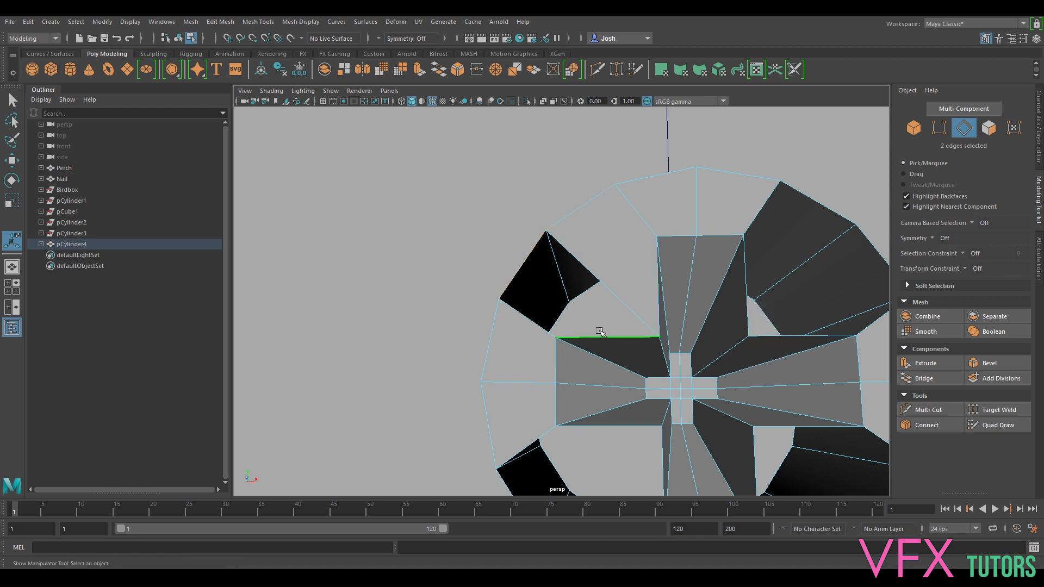
key(g)
Try to bridge several open rim and recess edges across the lower quadrants at once, and undo it
scroll(623, 354, down, 5)
alt+drag(623, 355, 560, 332)
shift+click(591, 356)
shift+click(636, 320)
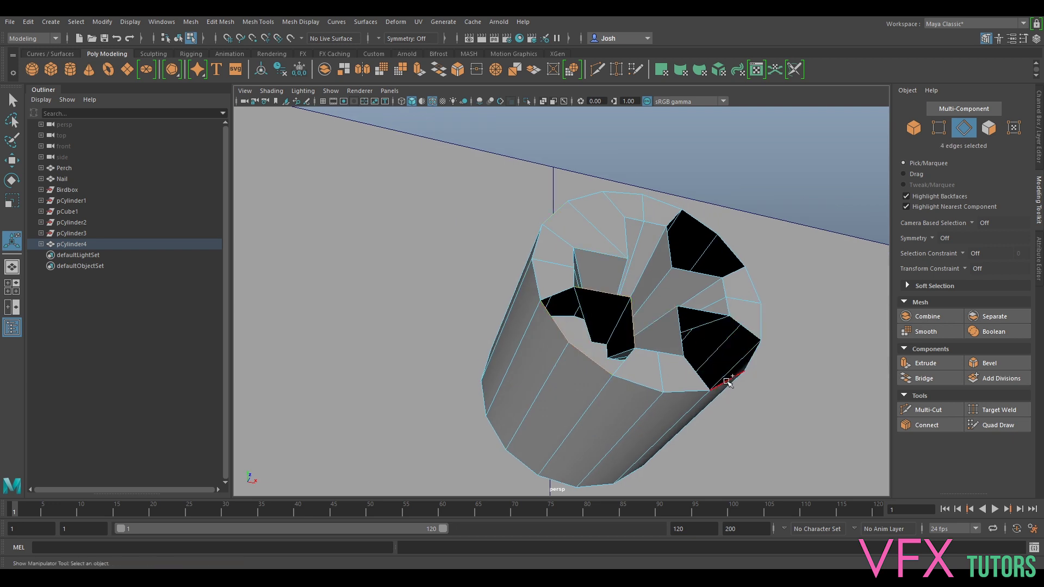
shift+click(680, 338)
shift+click(679, 340)
shift+click(754, 355)
shift+click(699, 309)
key(g)
key(ctrl+z)
Try to bridge a lower-left rim edge to the facing cross-recess edge
alt+drag(599, 341, 624, 361)
click(539, 336)
shift+click(581, 300)
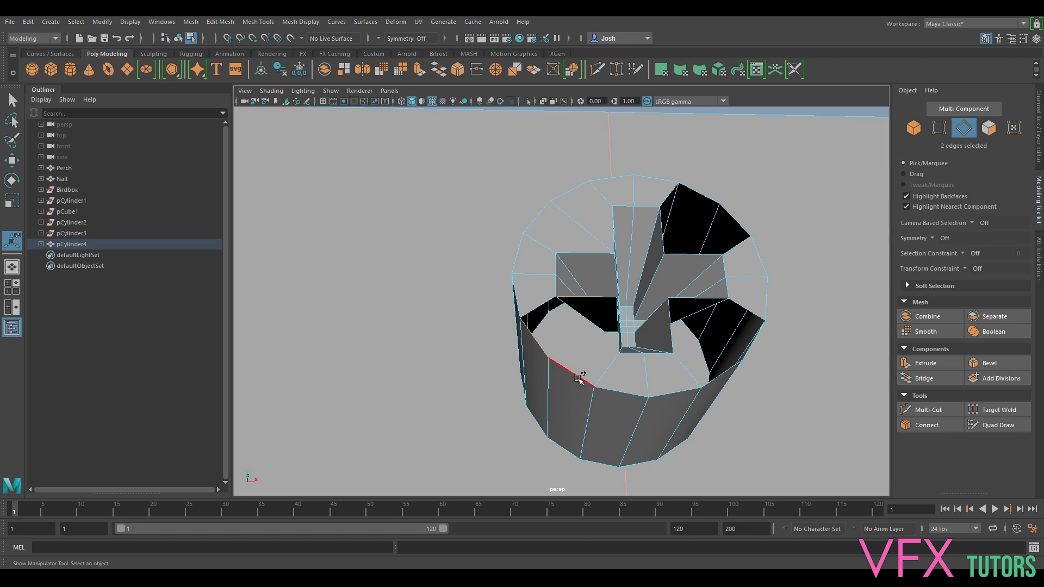
key(ctrl+z)
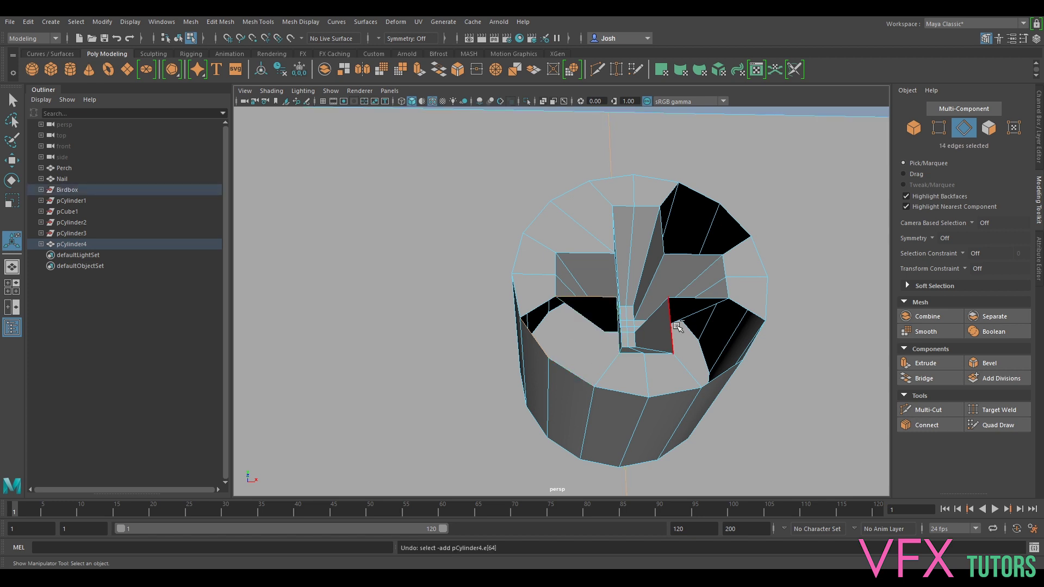
key(g)
alt+drag(613, 357, 629, 347)
scroll(592, 339, up, 5)
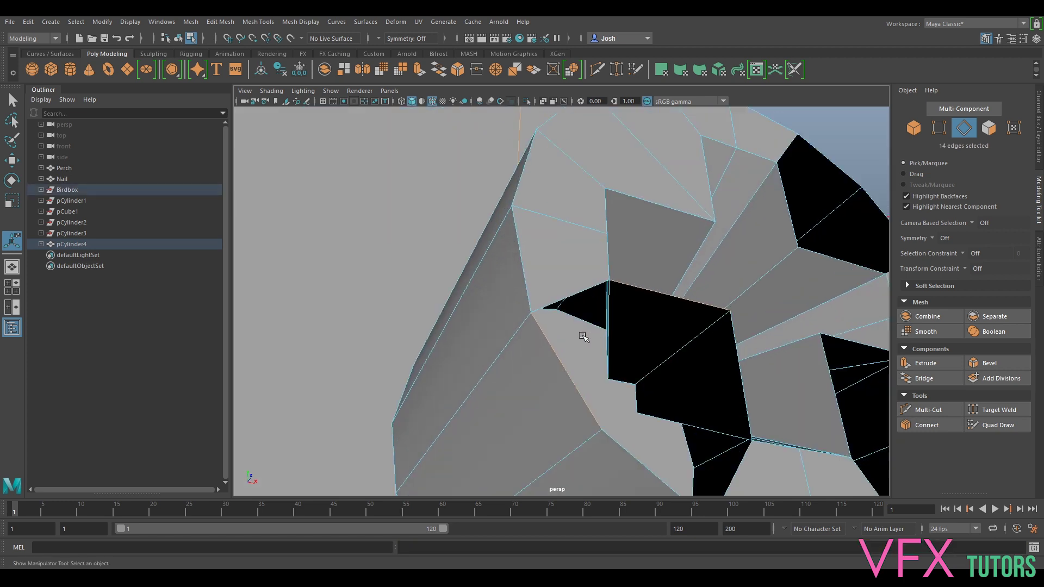
scroll(568, 361, down, 5)
Select the combined screw mesh and isolate it in the viewport
right_drag(459, 267, 621, 167)
click(621, 167)
click(562, 310)
click(579, 255)
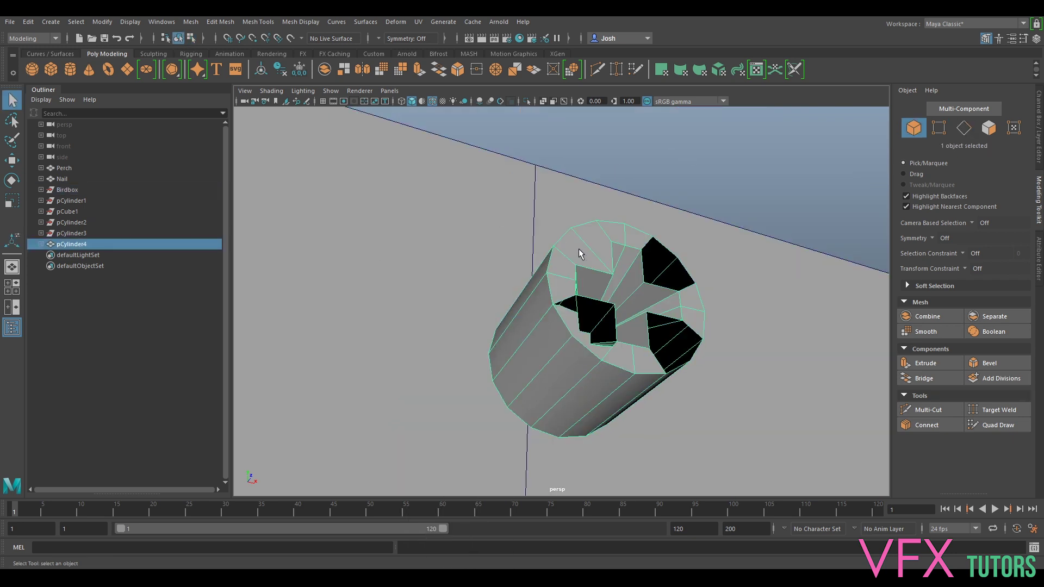
key(ctrl+1)
Bridge the lower-left quadrant's two open rim edges to the adjoining edges of the cross recess
right_drag(572, 263, 571, 235)
scroll(562, 296, up, 5)
alt+drag(559, 315, 541, 318)
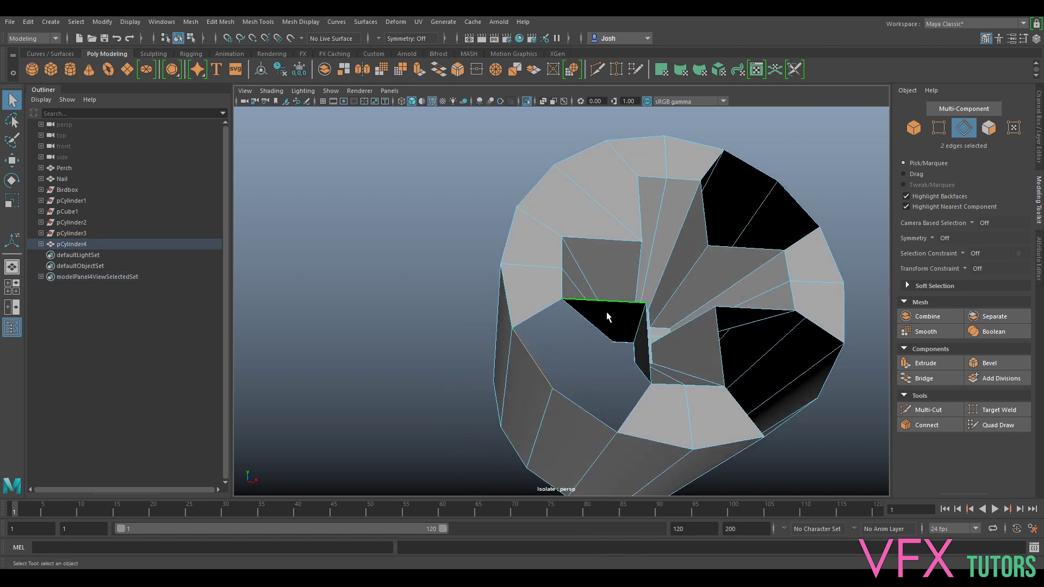
click(924, 379)
click(591, 412)
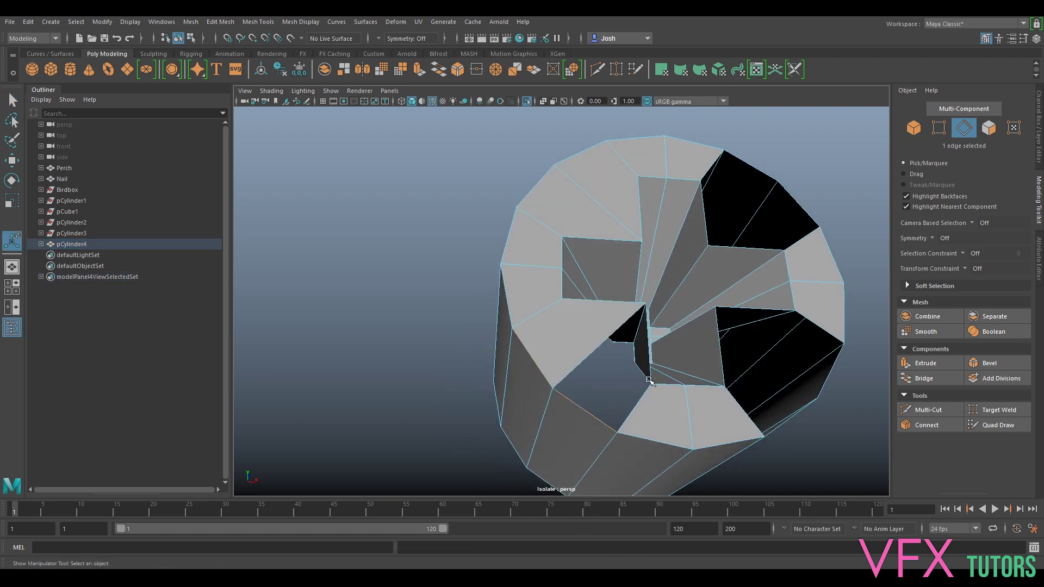
shift+click(645, 353)
key(g)
Bridge two rim edges in the remaining open quadrant to the facing edges of the cross recess
alt+drag(678, 343, 601, 359)
click(685, 444)
shift+click(624, 367)
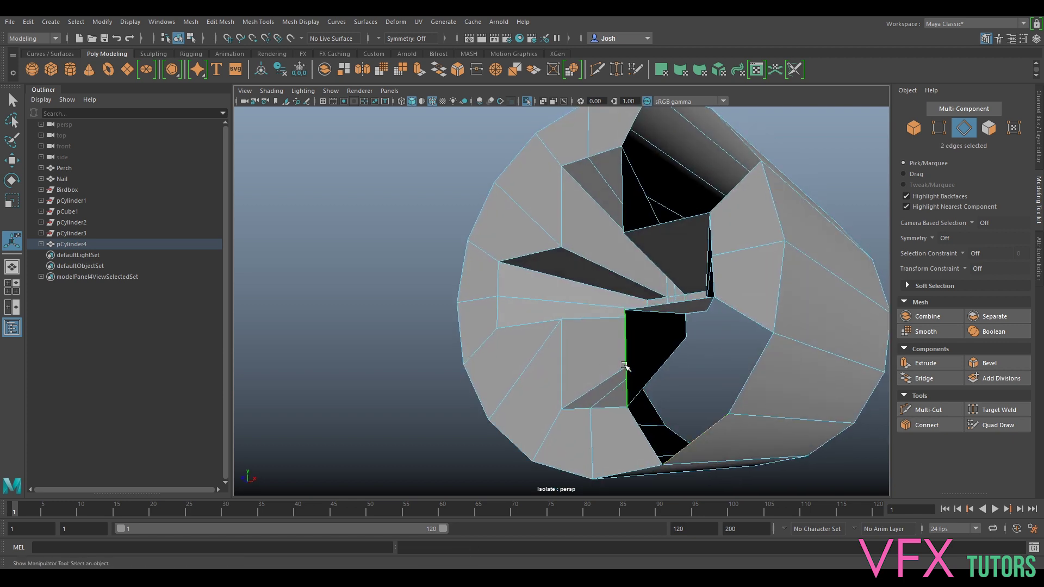
key(g)
click(745, 386)
shift+click(667, 309)
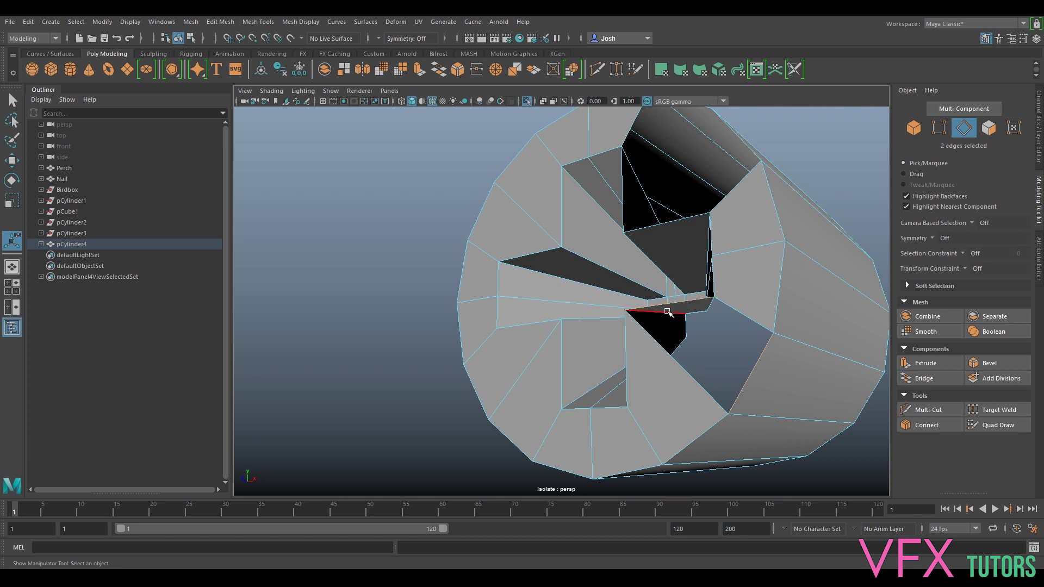
key(g)
Close the last gap in the screw head's front face by bridging its remaining rim and cross-recess edges
alt+drag(668, 312, 684, 332)
click(686, 336)
shift+click(691, 338)
key(g)
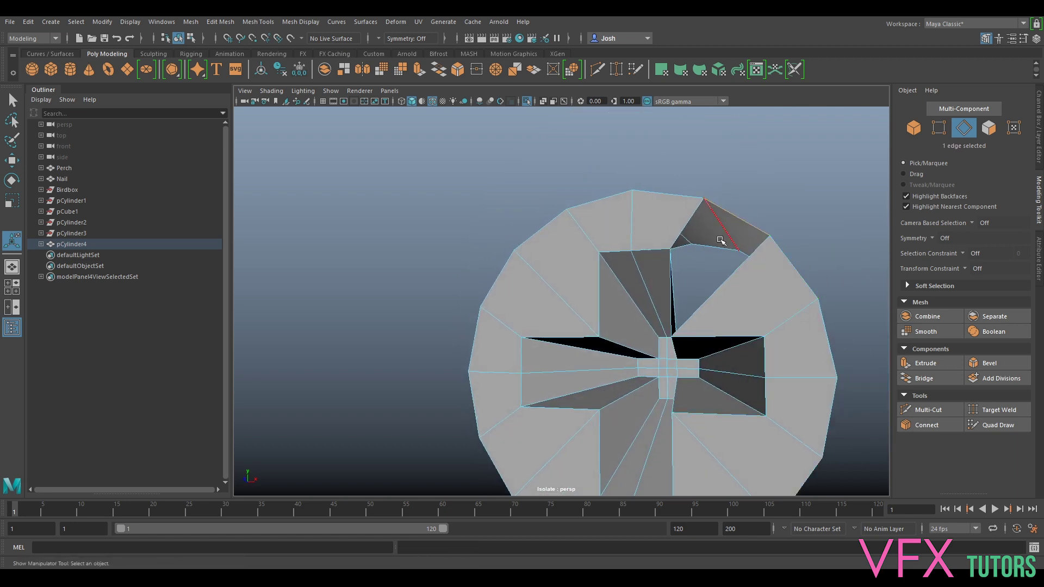
click(667, 295)
key(g)
Taper the head into a countersunk cone by scaling down its back rim vertices and moving them toward the front
alt+drag(678, 298, 772, 325)
click(939, 129)
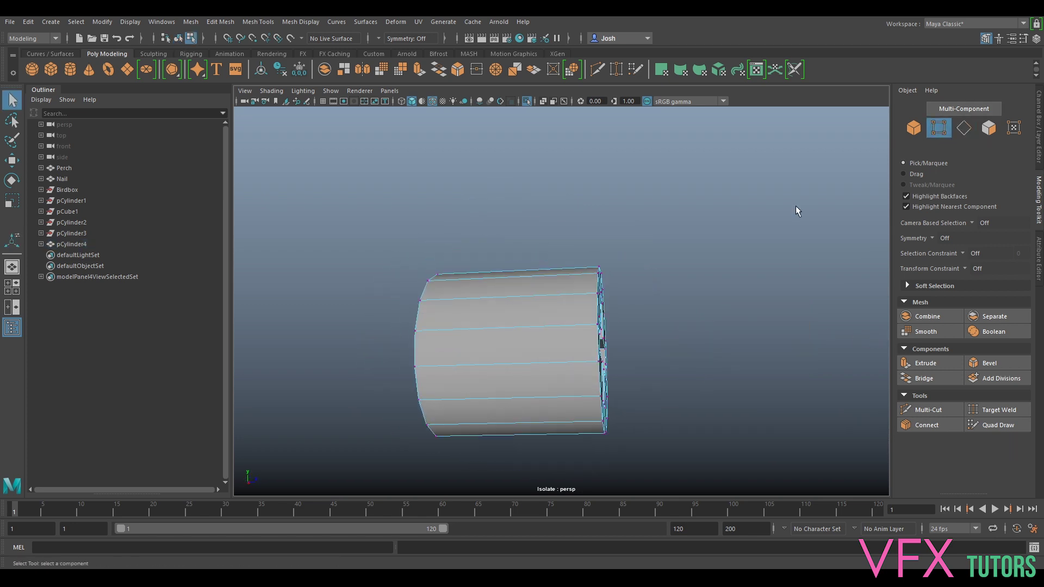
alt+middle_drag(554, 289, 719, 221)
alt+drag(720, 220, 758, 222)
drag(625, 473, 626, 471)
alt+drag(638, 400, 619, 327)
key(w)
drag(624, 277, 710, 276)
key(r)
key(w)
Extrude the head's narrow 16-edge back loop straight backward to form the screw shaft
click(961, 128)
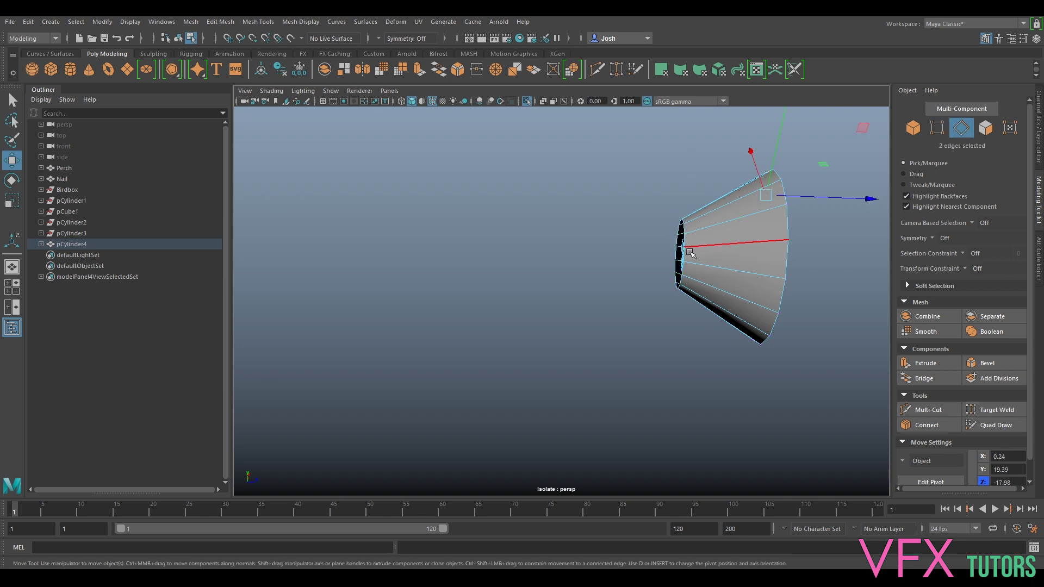
key(ctrl+e)
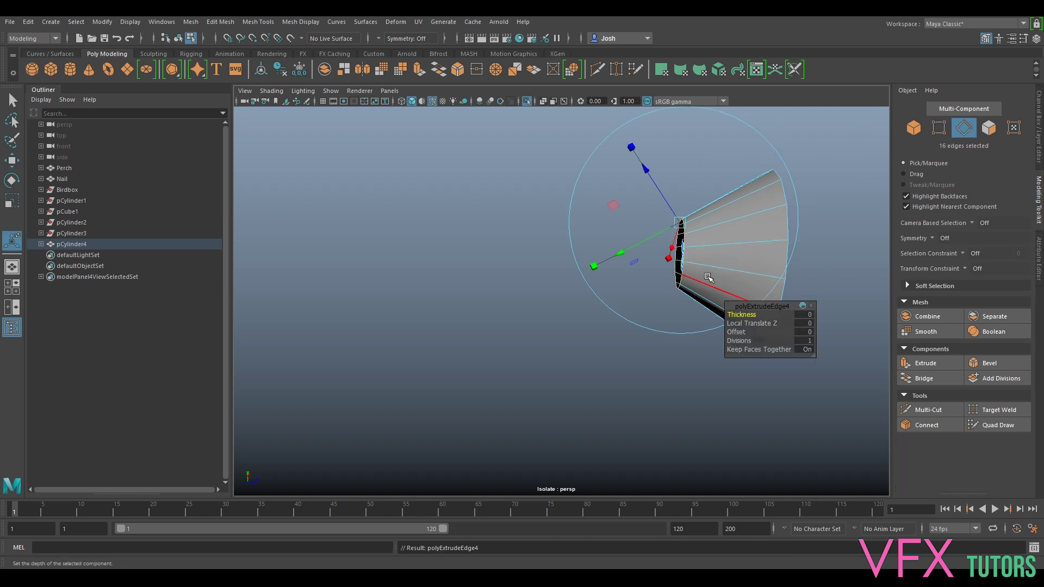
drag(707, 264, 507, 292)
scroll(478, 261, down, 5)
scroll(589, 288, up, 5)
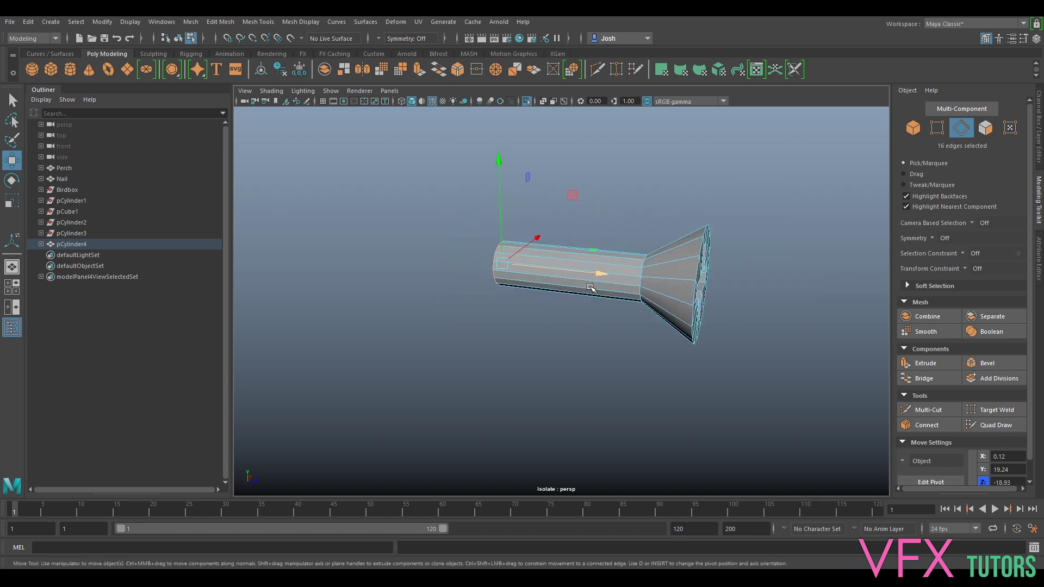
alt+drag(553, 264, 598, 256)
Scale the shaft's faces down slightly to make the shaft thinner
click(985, 128)
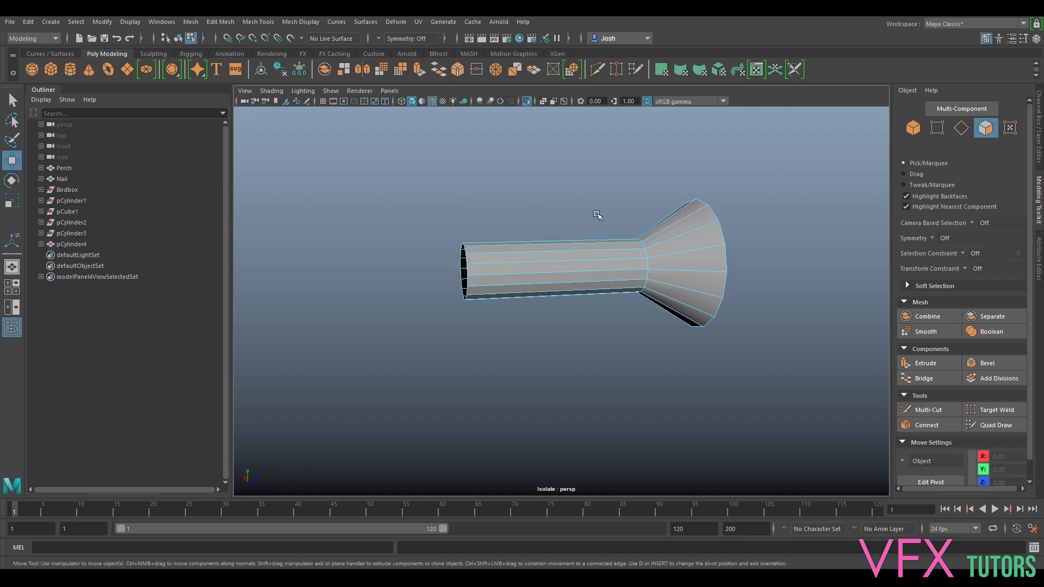
drag(599, 217, 564, 337)
key(r)
drag(555, 269, 549, 269)
Fill the open hole at the end of the screw shaft
click(914, 128)
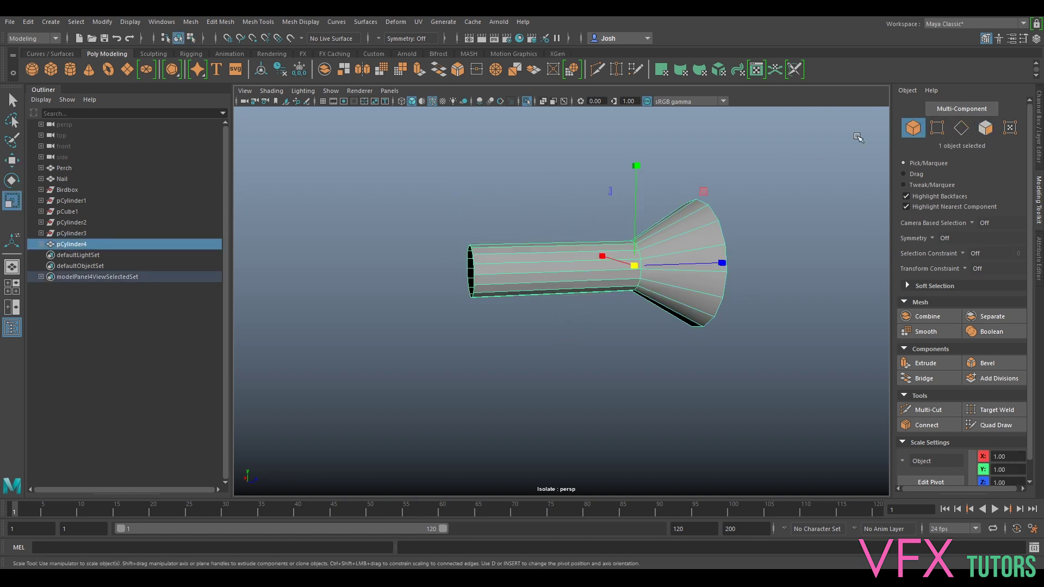
alt+drag(858, 137, 601, 240)
right_drag(536, 264, 490, 377)
scroll(519, 253, up, 3)
key(w)
Extrude the shaft's end cap face and scale it in to about 0.58 to form an inner ring
alt+drag(560, 309, 529, 275)
right_drag(496, 244, 497, 274)
click(477, 249)
key(e)
key(r)
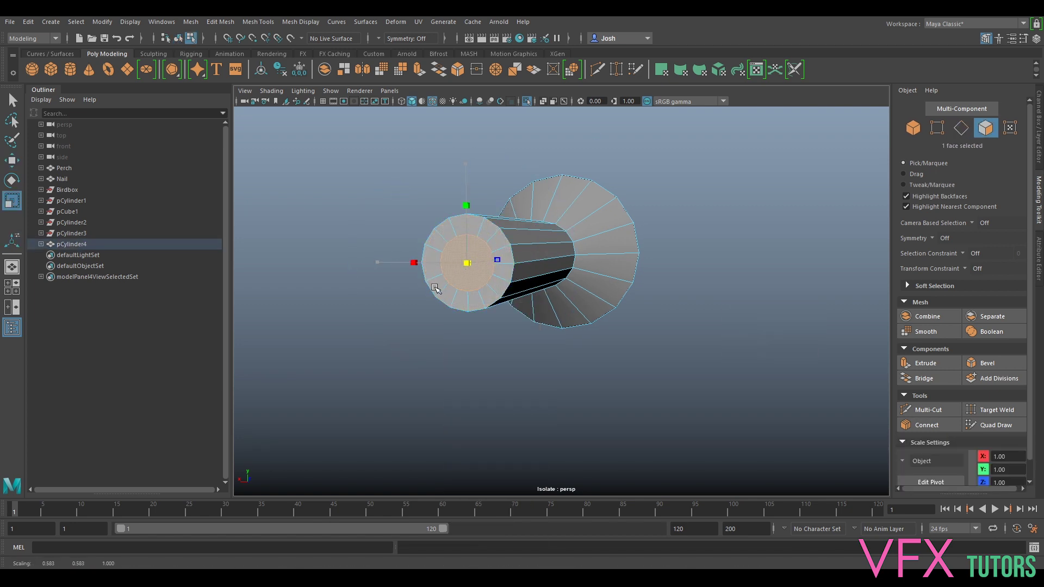
Split the inner cap face with Multi-Cut, using one vertical cut and parallel horizontal cuts between opposite vertices
alt+drag(431, 291, 554, 275)
alt+right_drag(555, 275, 707, 274)
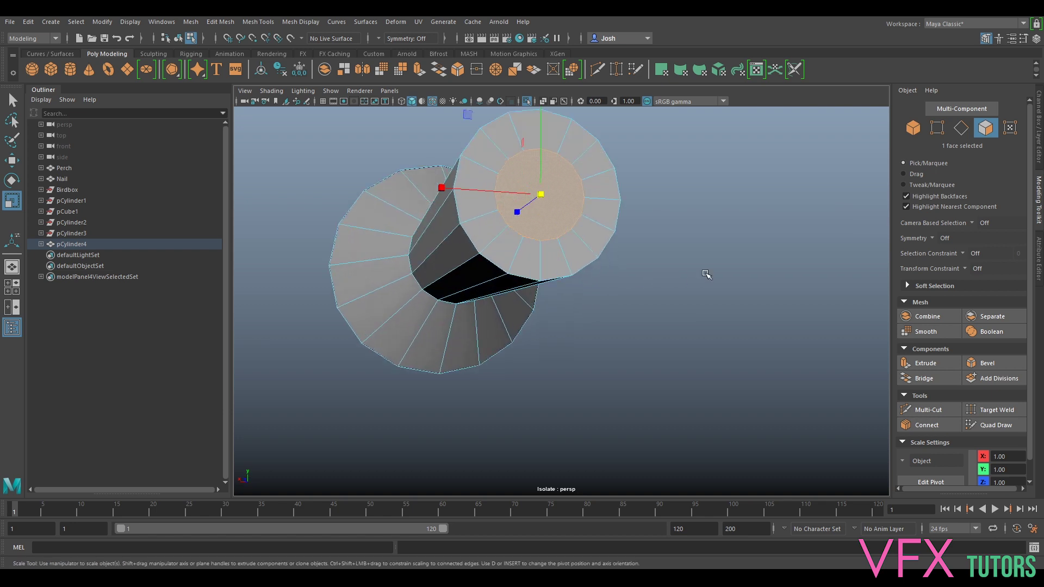
click(943, 410)
alt+drag(692, 275, 682, 291)
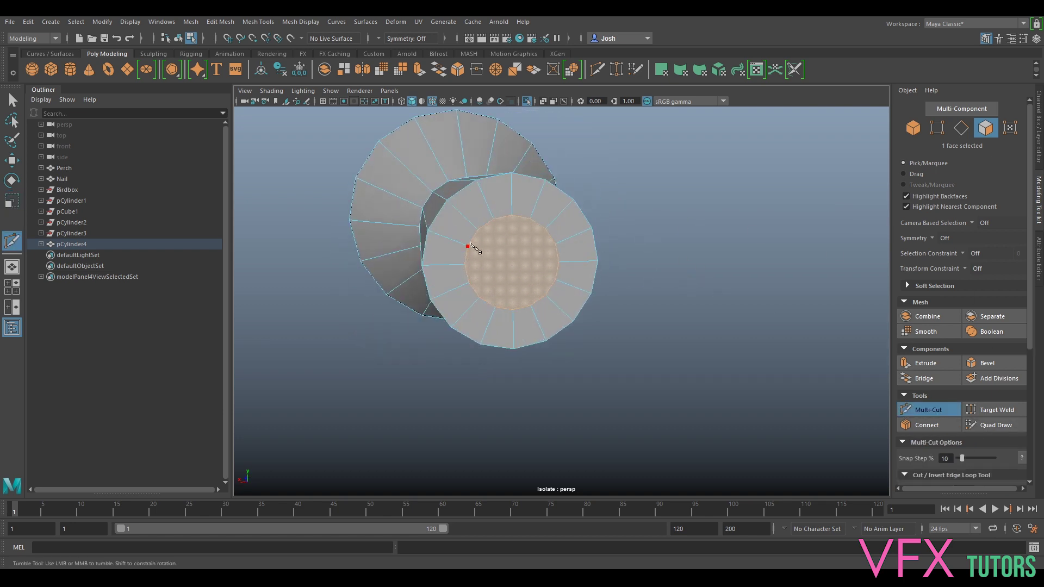
click(558, 263)
key(Return)
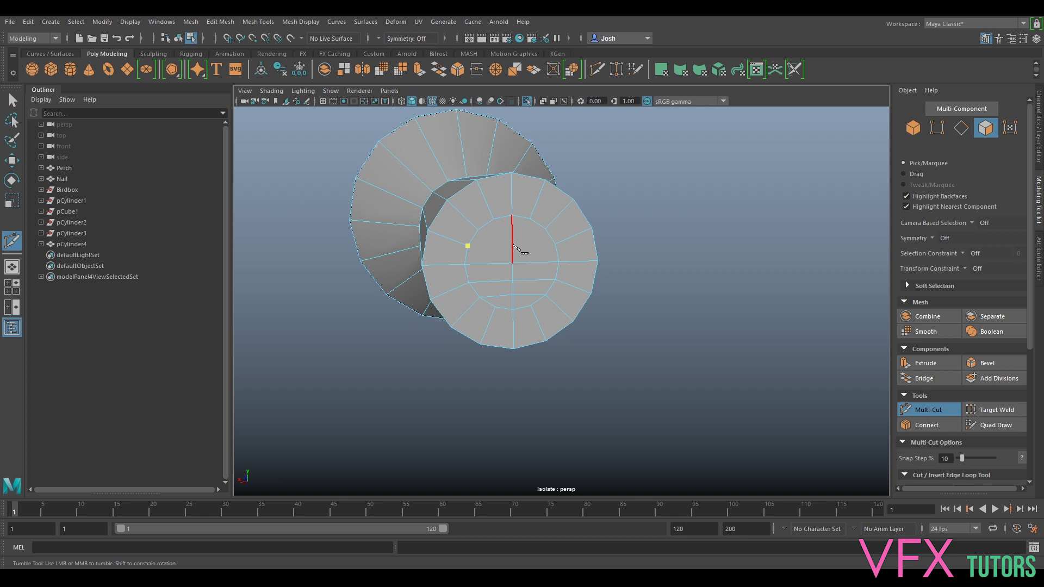
click(555, 244)
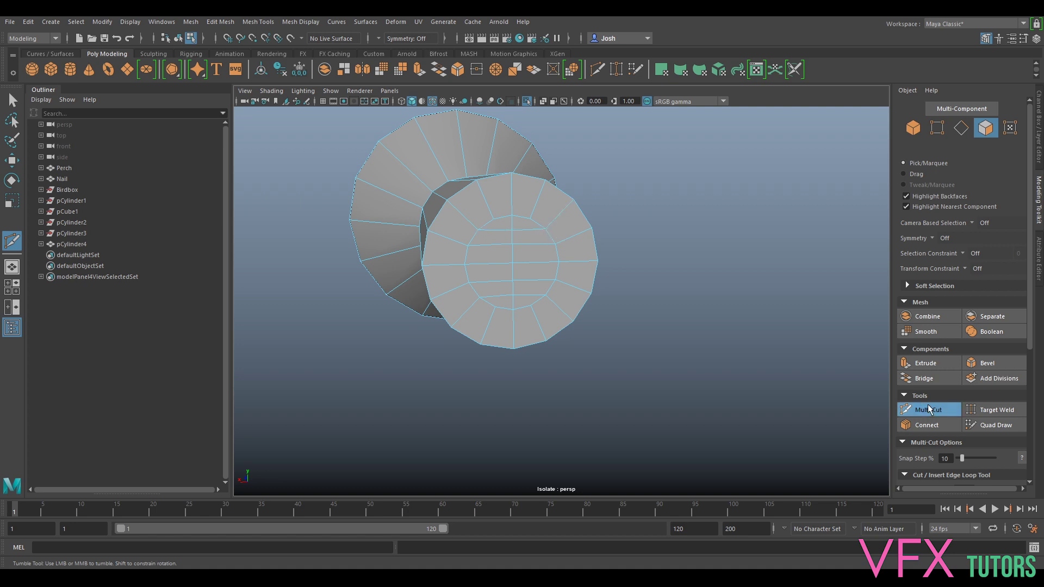
key(q)
Preview the whole screw mesh smoothed from the head side and return it to the unsmoothed display
alt+drag(650, 343, 689, 327)
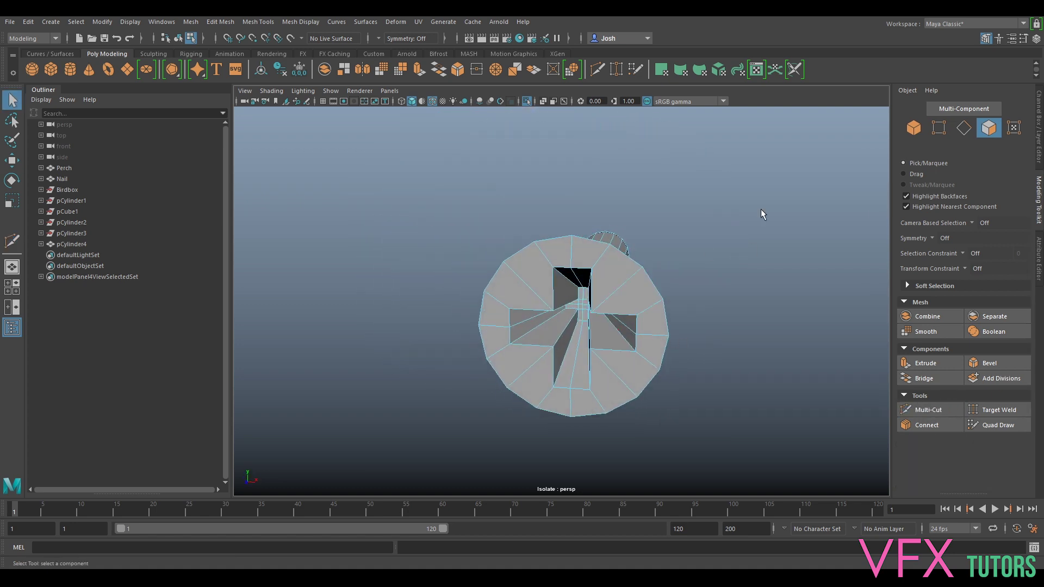
click(918, 128)
right_drag(637, 268, 677, 232)
scroll(515, 297, down, 4)
key(3)
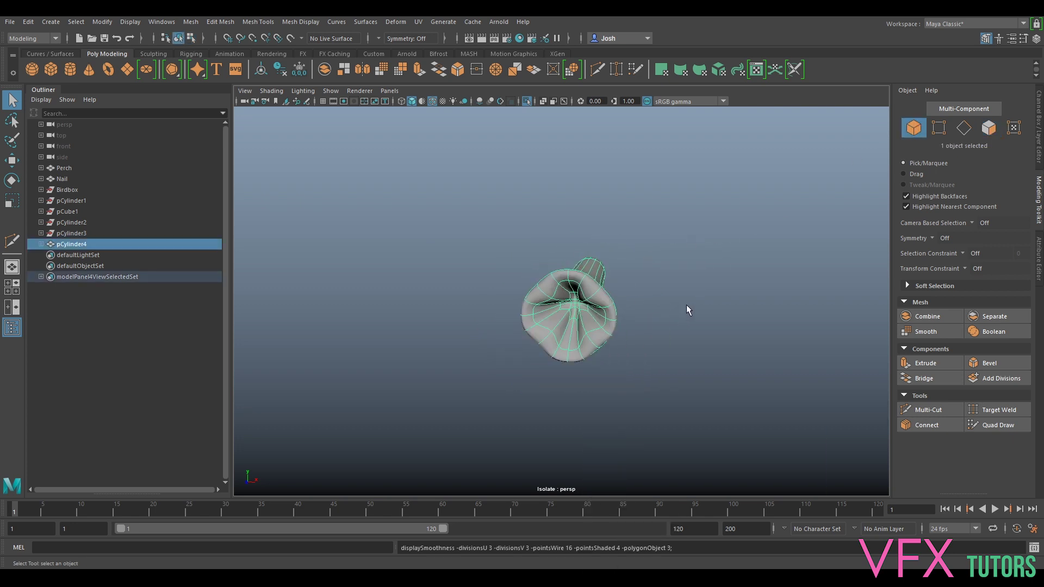
key(1)
alt+drag(618, 321, 626, 304)
Delete the finished screw mesh's construction history and rename it Screw
key(ctrl+1)
scroll(619, 332, down, 10)
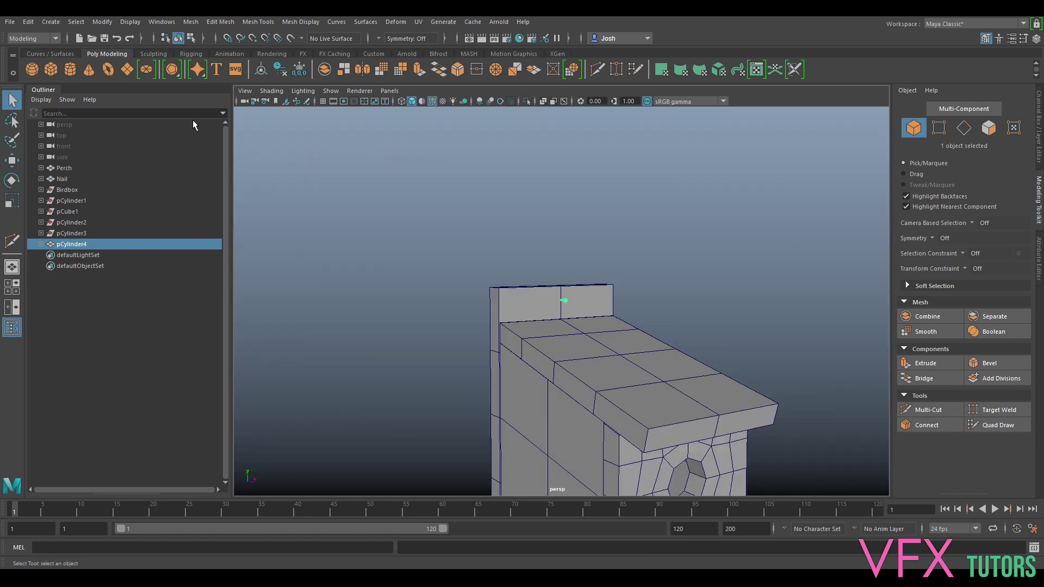
click(281, 69)
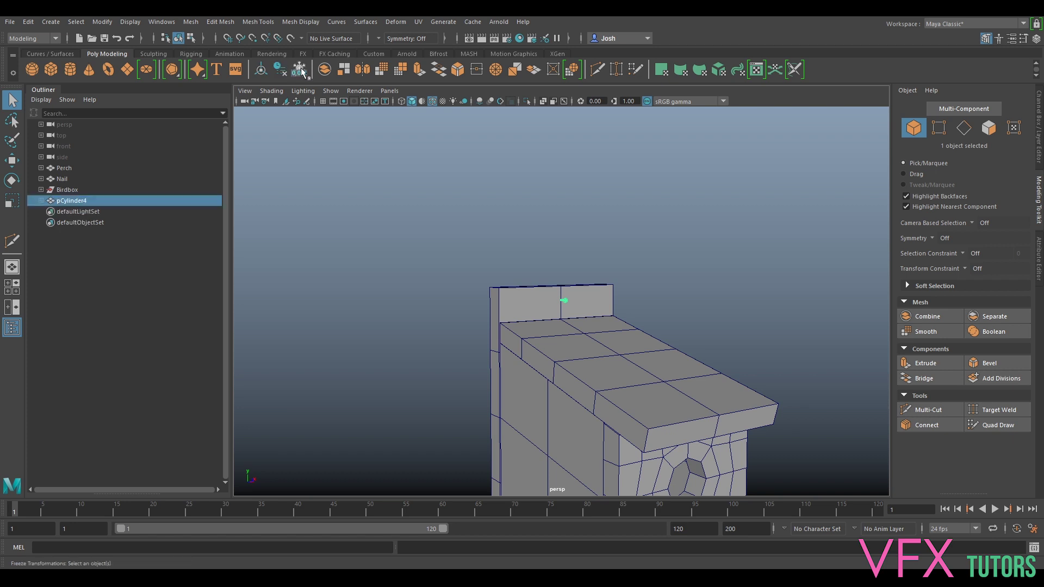
double_click(91, 200)
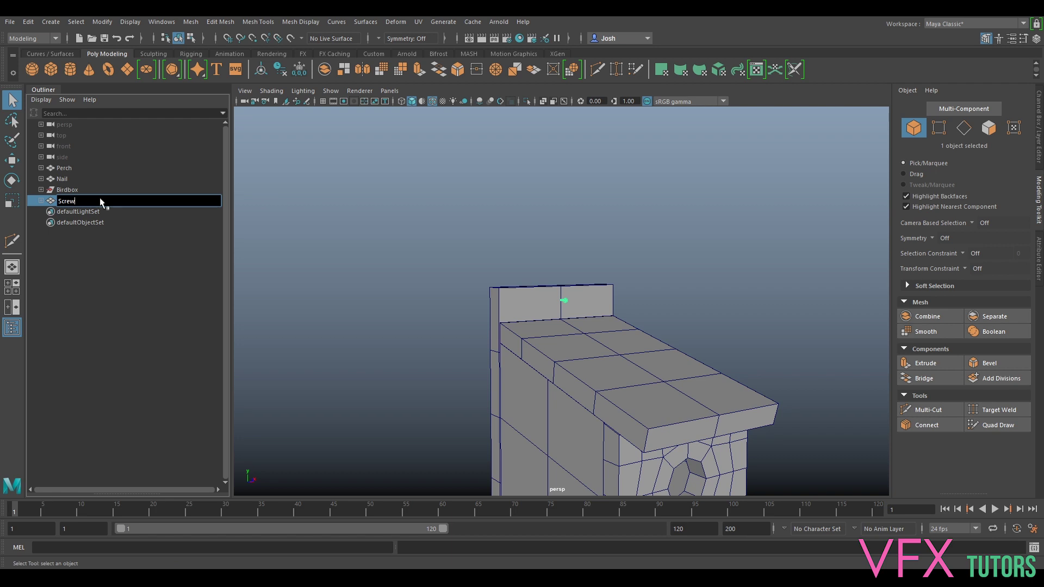
key(Return)
Examine the birdhouse from several sides, checking the screw, perch and nail against the body
alt+middle_drag(658, 272, 616, 217)
scroll(616, 217, up, 3)
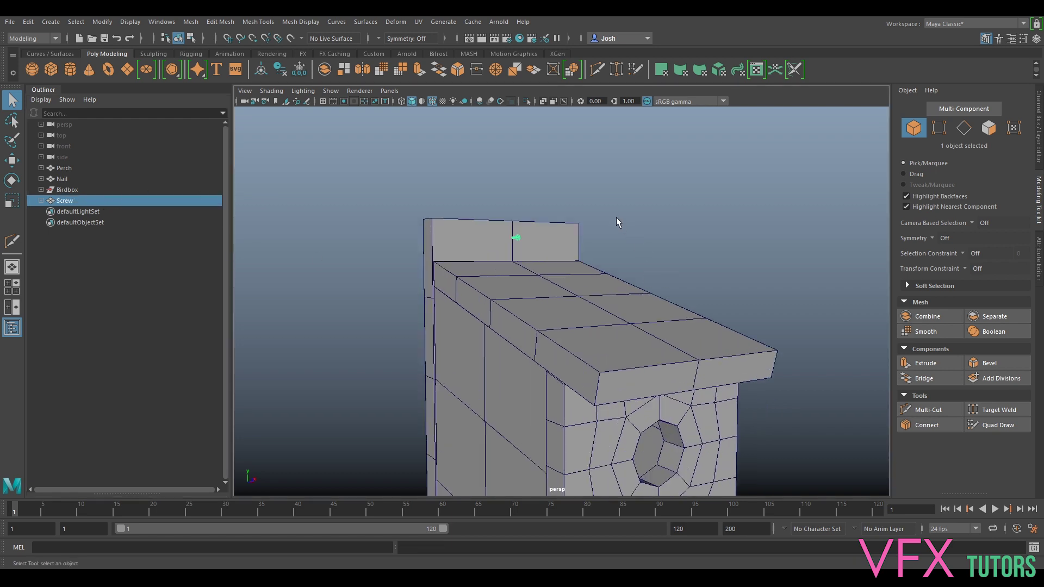
scroll(513, 233, up, 3)
key(w)
scroll(517, 239, down, 6)
scroll(530, 284, up, 4)
scroll(543, 293, down, 3)
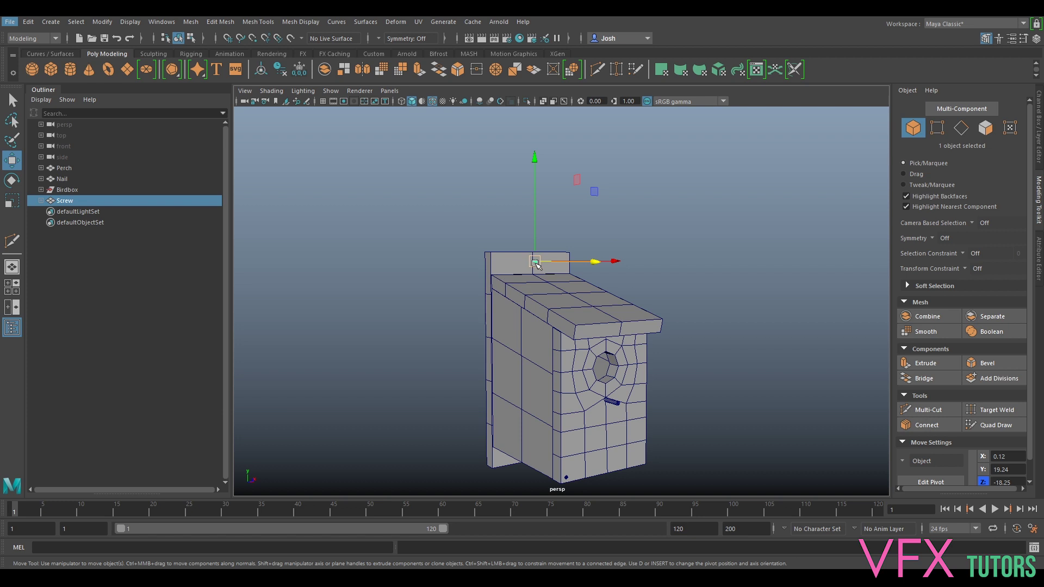
alt+drag(583, 275, 666, 409)
scroll(669, 397, up, 5)
scroll(504, 277, down, 5)
alt+drag(538, 306, 620, 326)
scroll(624, 321, up, 2)
alt+middle_drag(627, 307, 622, 251)
scroll(622, 250, up, 2)
alt+middle_drag(656, 394, 654, 199)
alt+drag(588, 328, 575, 254)
alt+drag(629, 179, 576, 227)
alt+drag(629, 186, 606, 240)
alt+drag(647, 180, 606, 334)
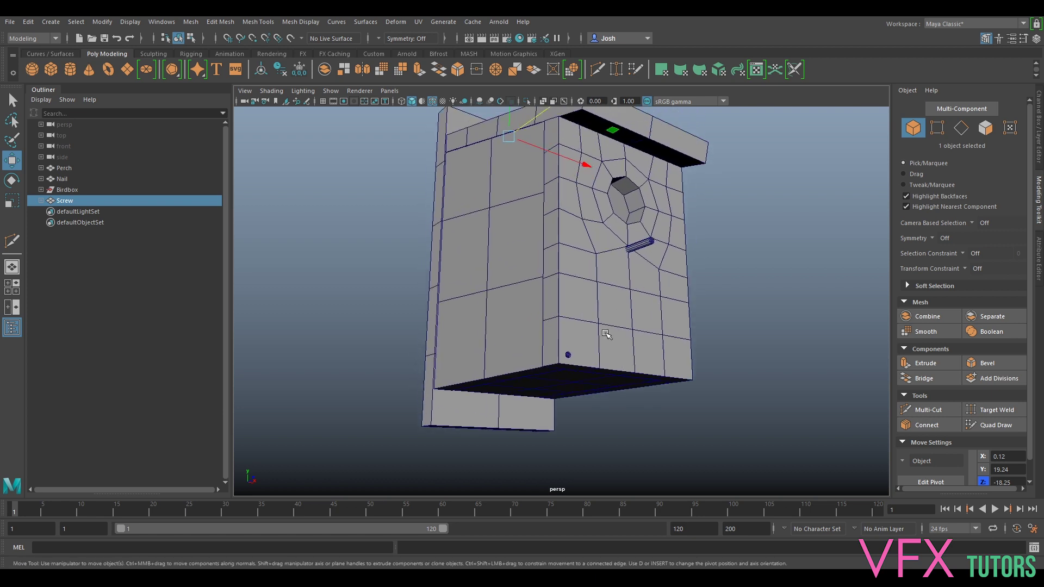
Move the screw forward out of the back board along Z to about -17.34
alt+drag(773, 135, 734, 214)
alt+middle_drag(375, 233, 466, 281)
drag(599, 196, 520, 292)
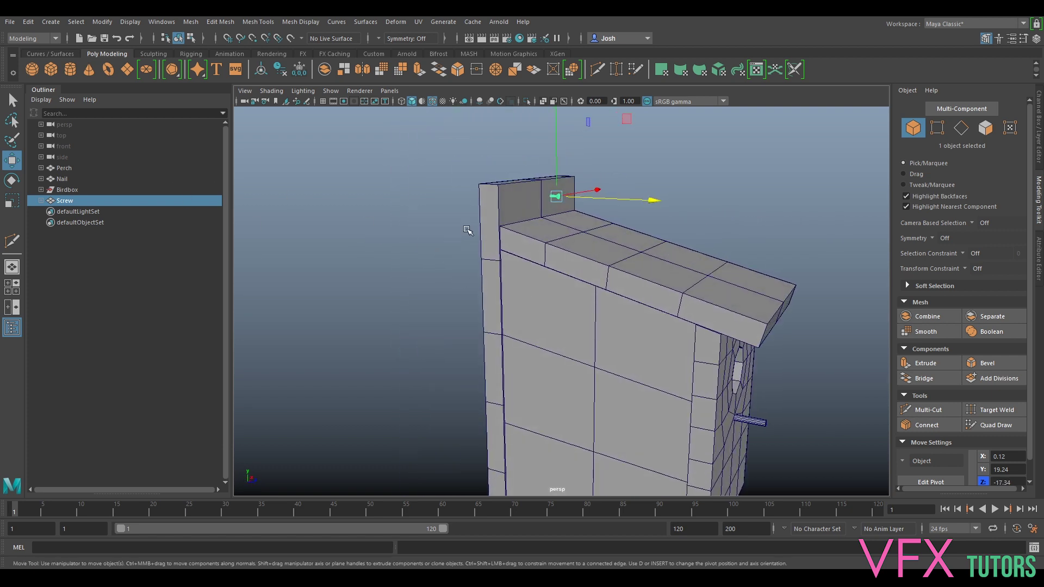
Select the birdhouse's back board and isolate it in the viewport
click(623, 229)
key(ctrl+1)
alt+drag(624, 224, 568, 274)
Bevel all outer border edges of the back board with a fraction of 0.1 and 2 segments, leaving out the inner grid edges
right_drag(565, 227, 556, 196)
alt+drag(503, 194, 491, 216)
double_click(482, 223)
drag(445, 177, 489, 207)
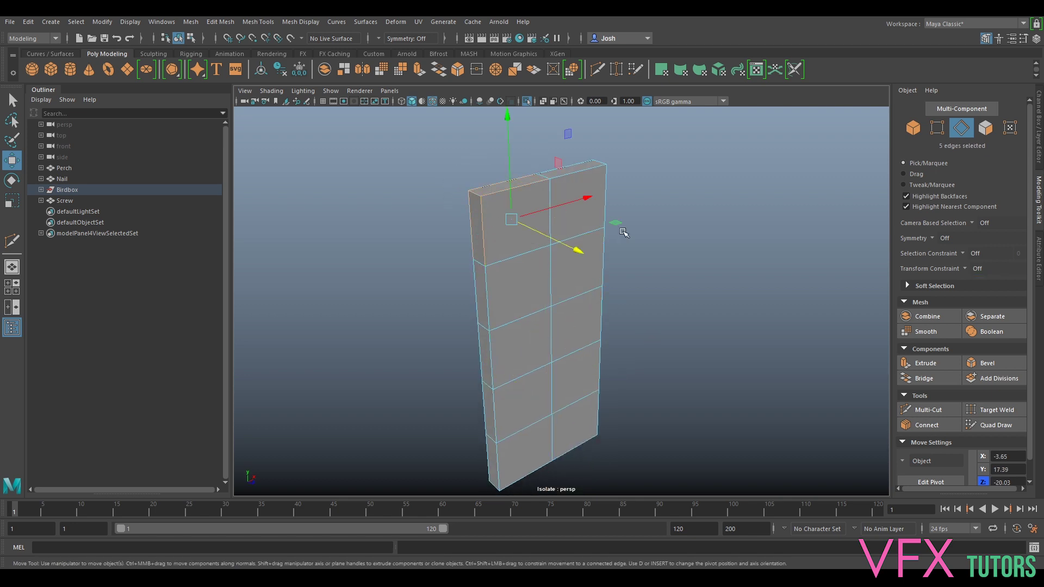
shift+drag(582, 155, 629, 178)
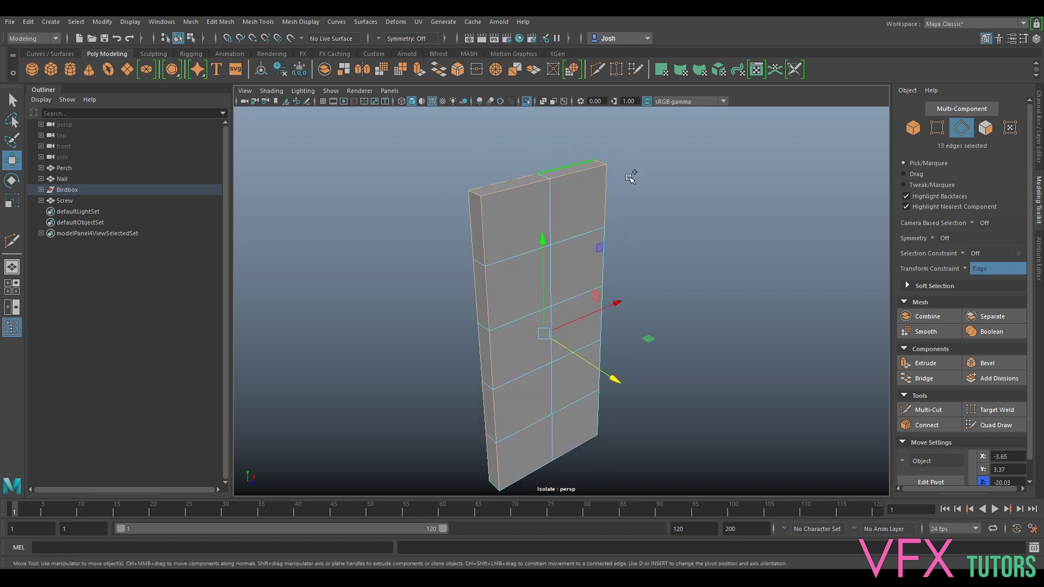
ctrl+shift+double_click(582, 441)
alt+middle_drag(614, 405, 645, 242)
ctrl+shift+drag(383, 446, 545, 315)
alt+drag(716, 293, 664, 294)
scroll(664, 294, up, 1)
ctrl+shift+drag(755, 302, 717, 328)
scroll(694, 302, down, 2)
alt+middle_drag(695, 203, 543, 326)
alt+drag(543, 327, 479, 319)
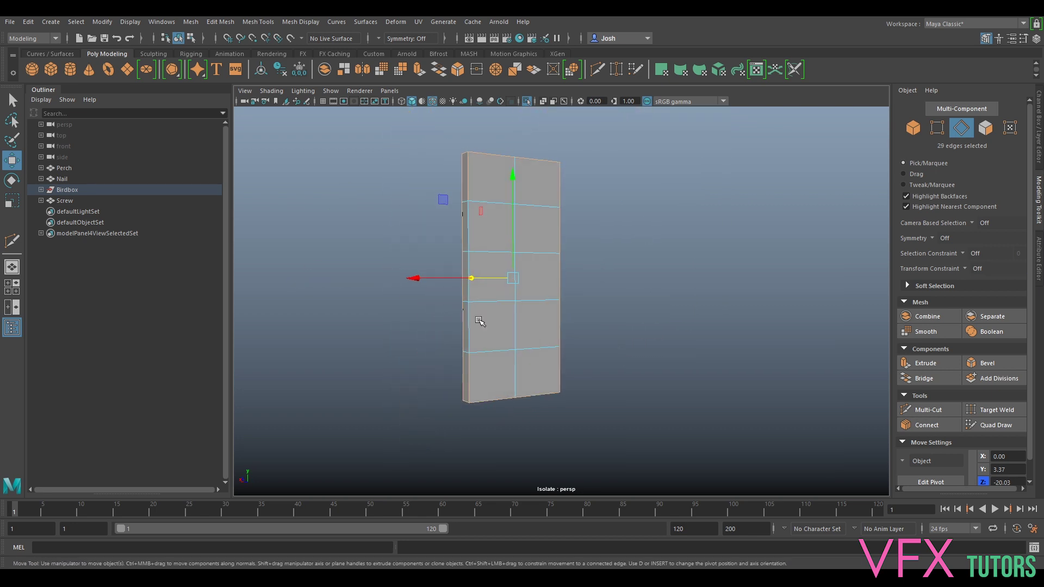
scroll(479, 320, up, 2)
ctrl+shift+double_click(442, 345)
alt+middle_drag(612, 212, 619, 221)
alt+drag(619, 221, 693, 242)
click(988, 364)
Compare the bevelled back board's edges and corners in smoothed and unsmoothed display from several angles
alt+drag(716, 374, 738, 314)
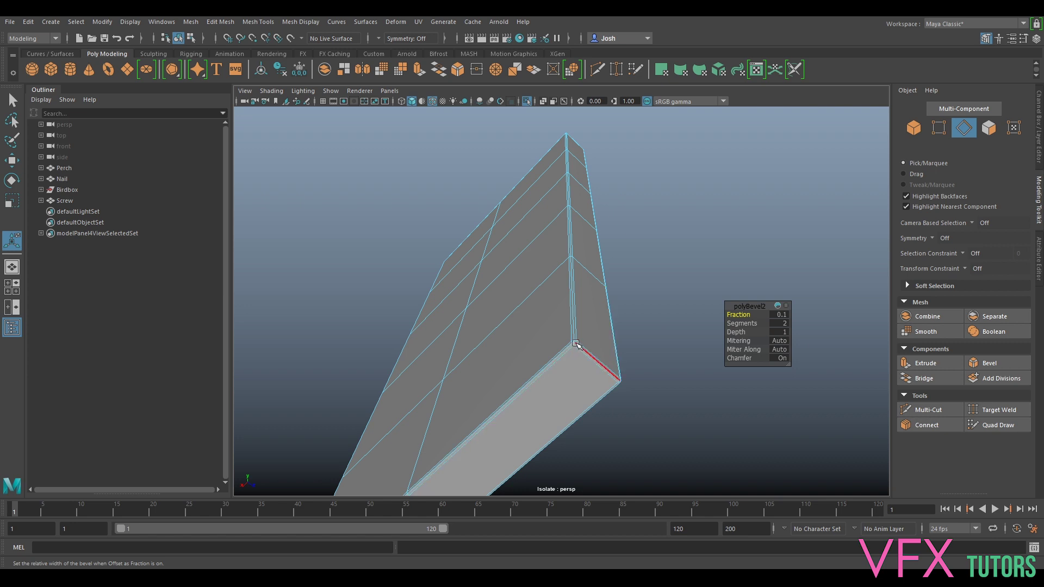
key(3)
alt+drag(652, 318, 627, 315)
key(3)
key(1)
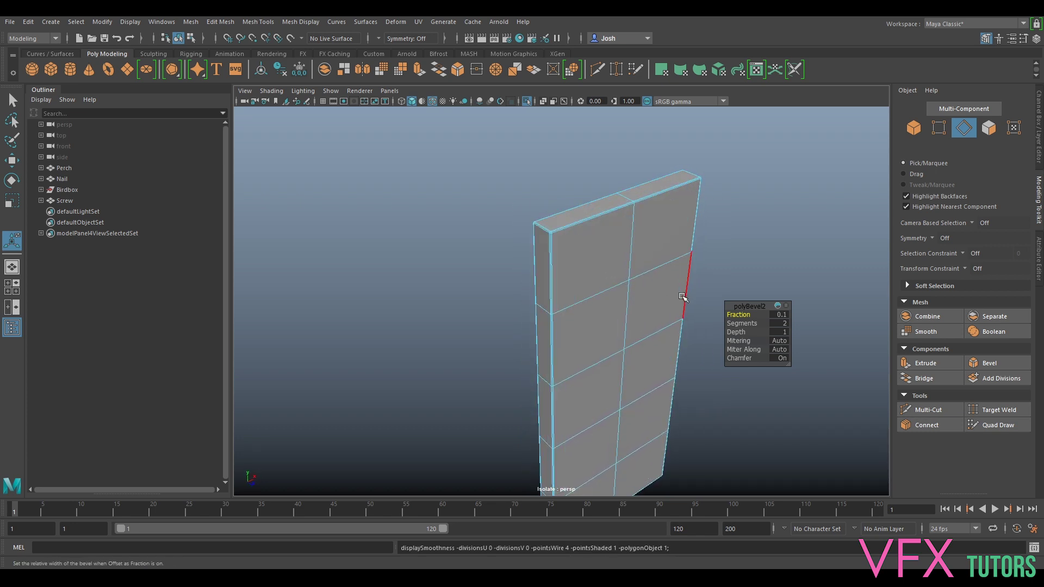
scroll(562, 251, up, 4)
key(3)
key(1)
key(3)
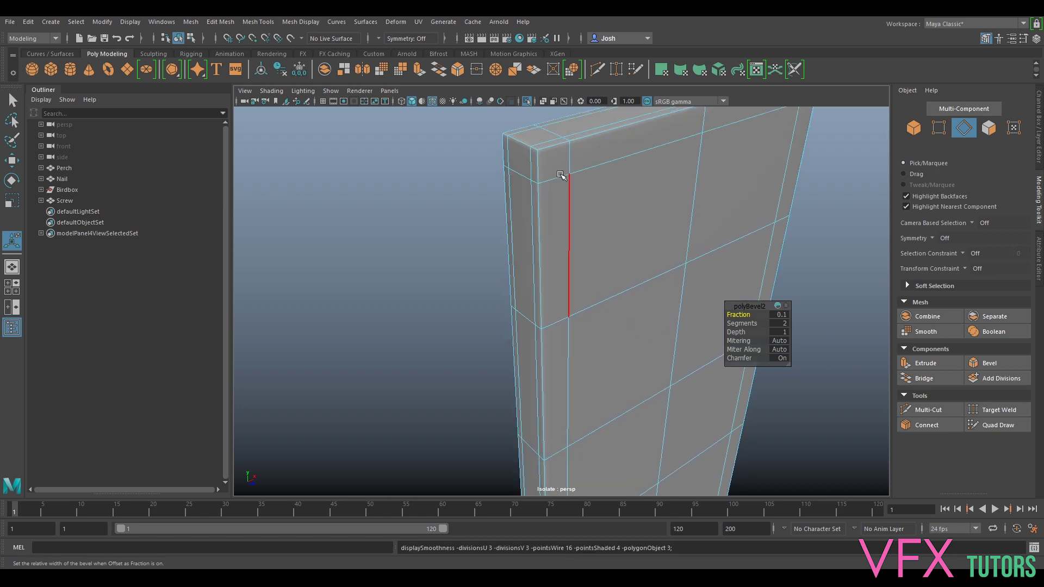
key(1)
key(3)
key(1)
key(3)
key(1)
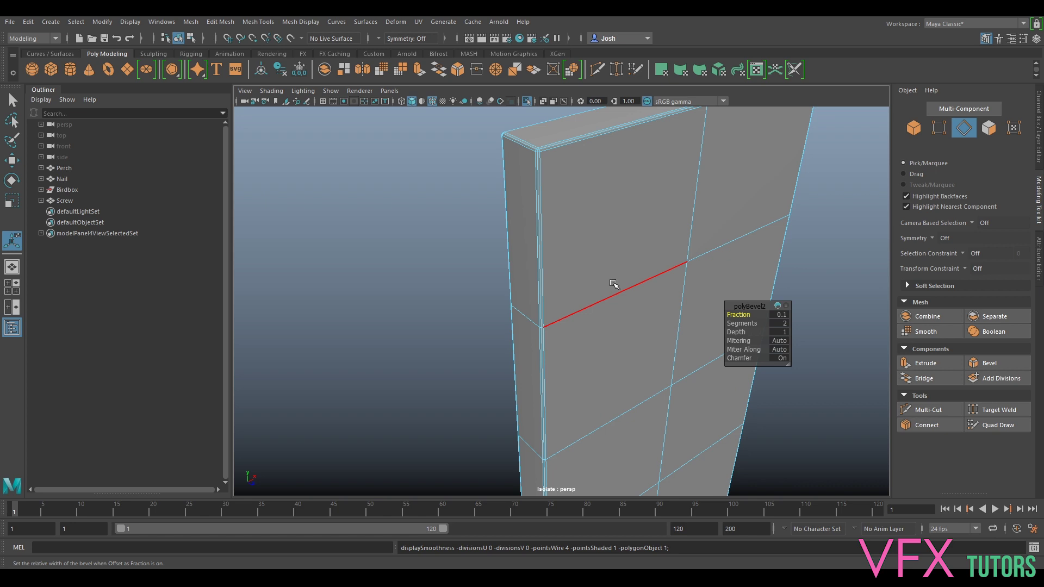
key(3)
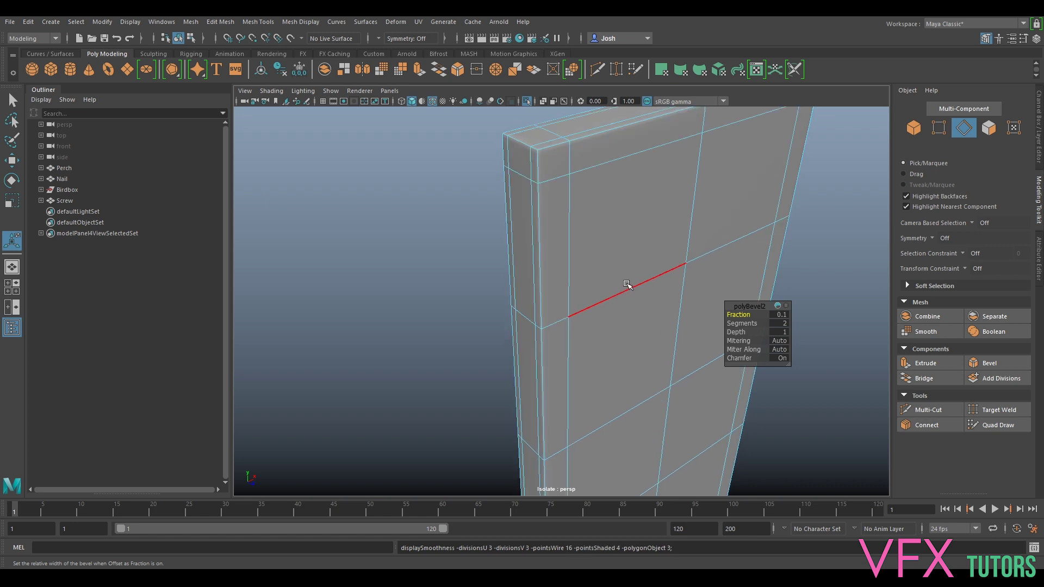
key(1)
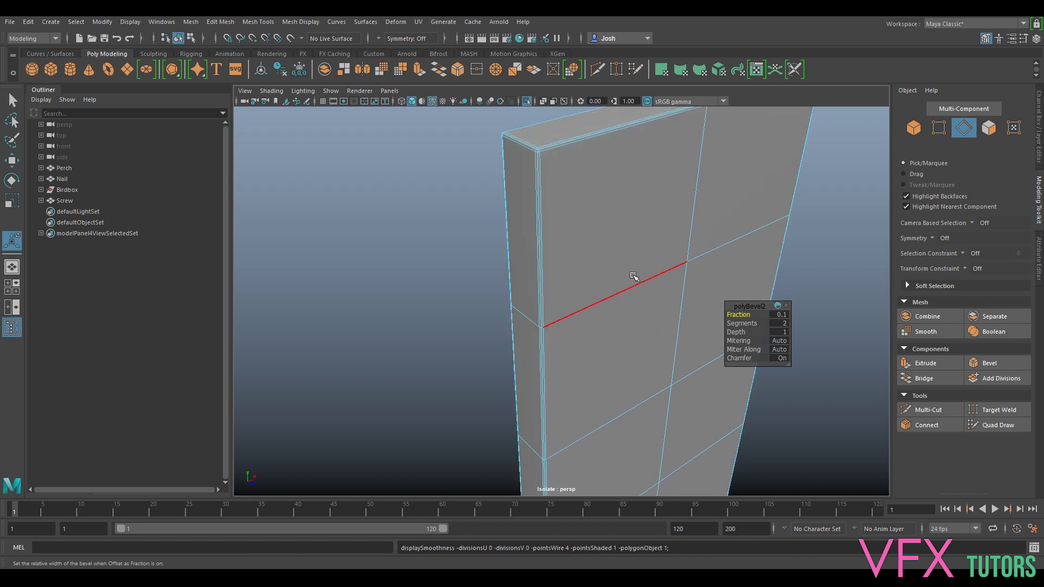
alt+drag(639, 259, 610, 284)
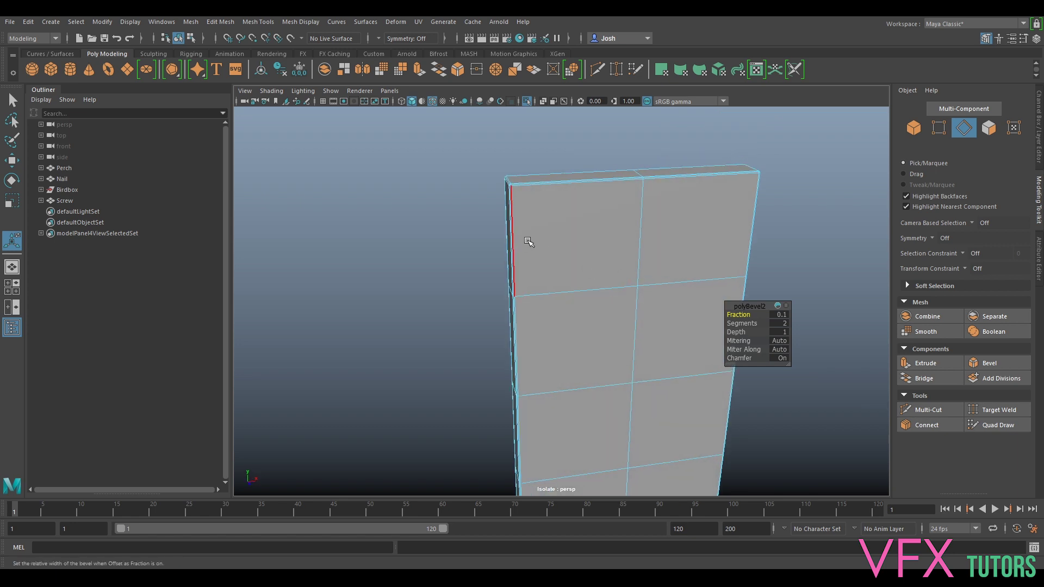
key(3)
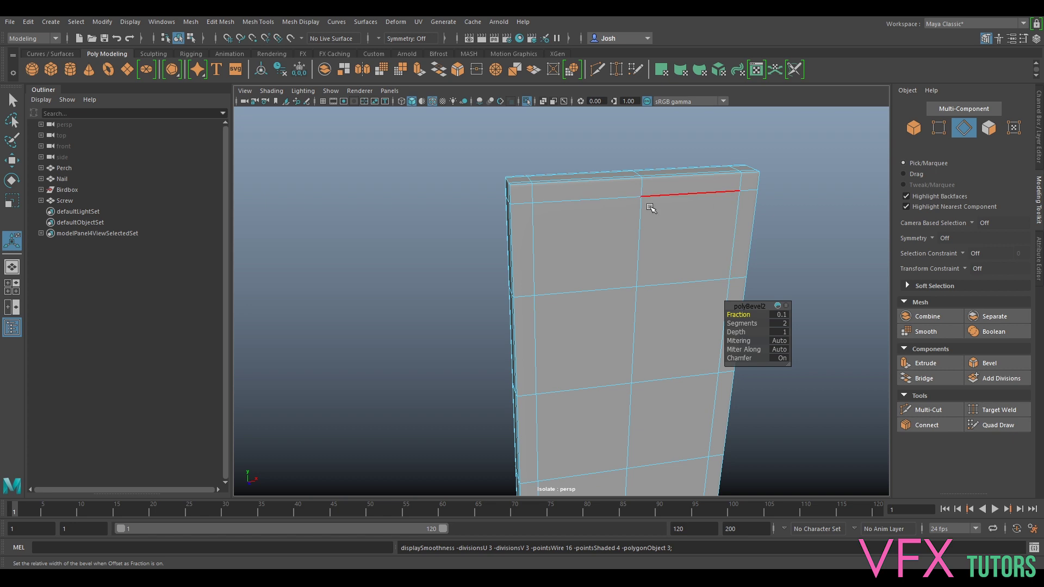
alt+drag(587, 221, 566, 233)
key(3)
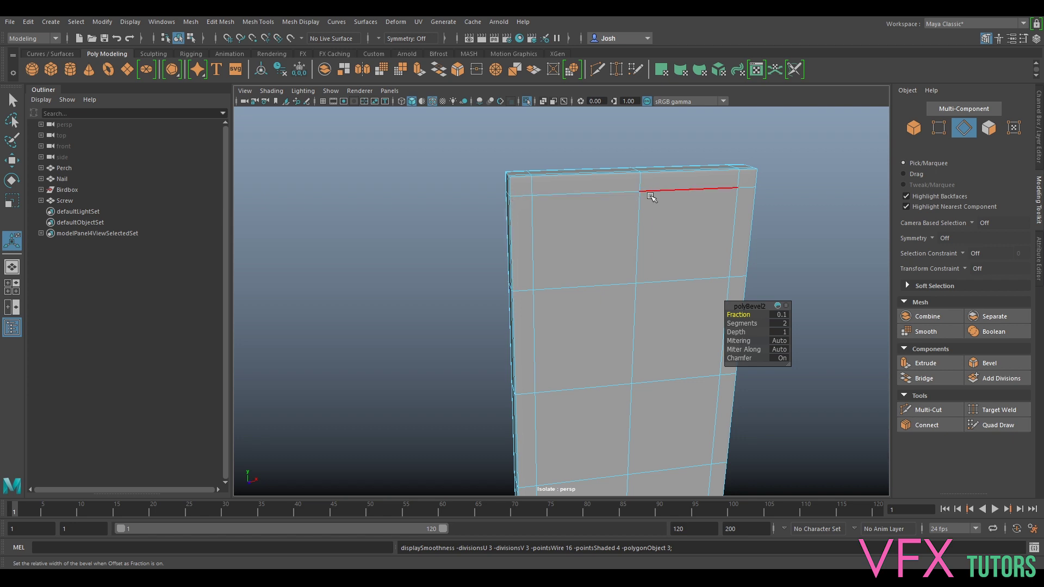
Try inserting Multi-Cut edge loops just inside the top, both sides and bottom of the unsmoothed back board
key(1)
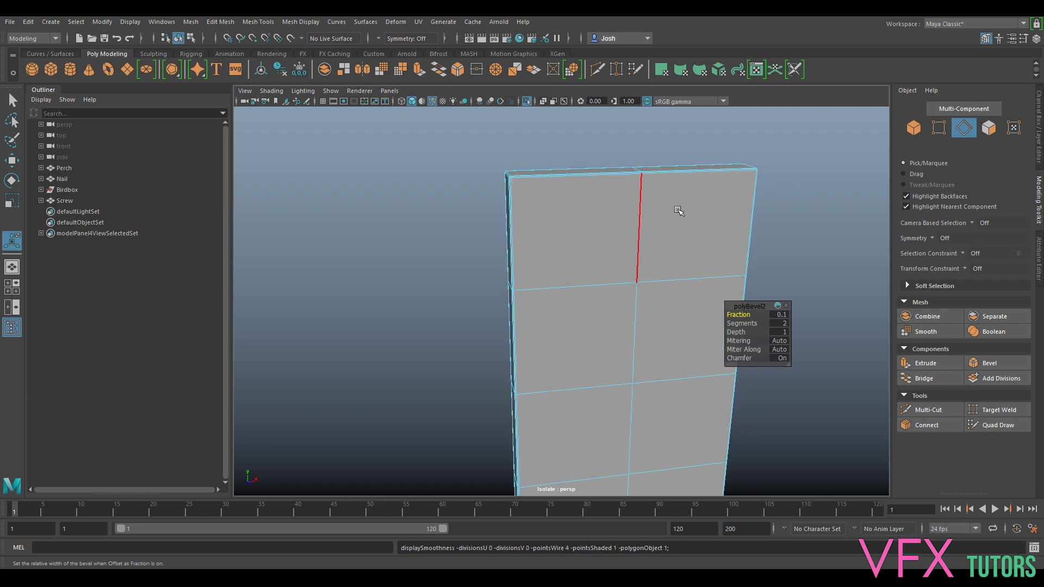
click(930, 410)
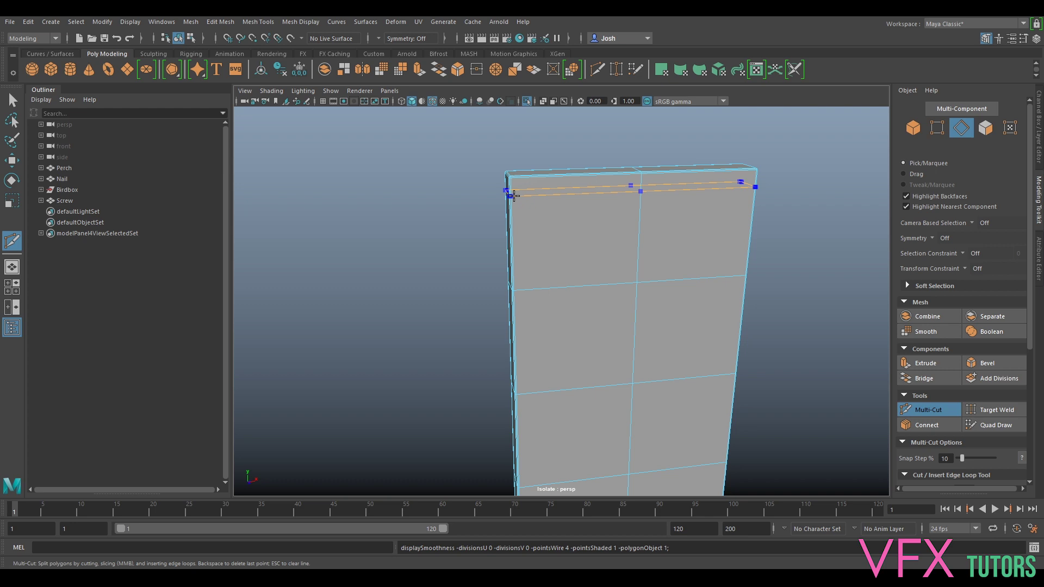
ctrl+click(519, 194)
ctrl+click(531, 174)
ctrl+click(733, 170)
alt+drag(783, 269, 689, 320)
alt+middle_drag(699, 361, 695, 183)
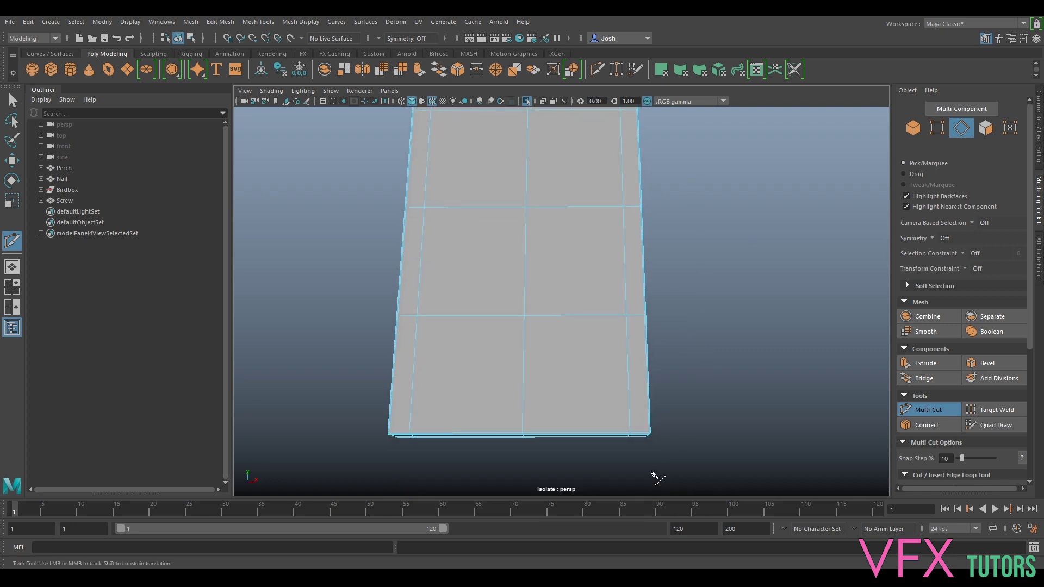
ctrl+click(629, 410)
Compare the back board's corners with the added edge loops in smoothed and unsmoothed display
alt+drag(717, 240, 726, 285)
alt+middle_drag(725, 223, 729, 322)
alt+middle_drag(704, 202, 735, 318)
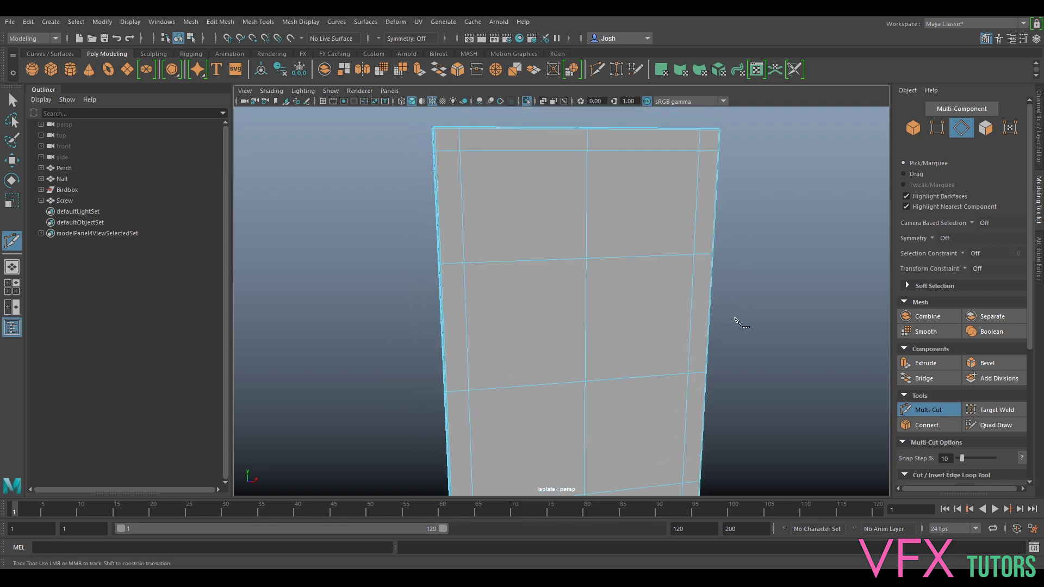
key(3)
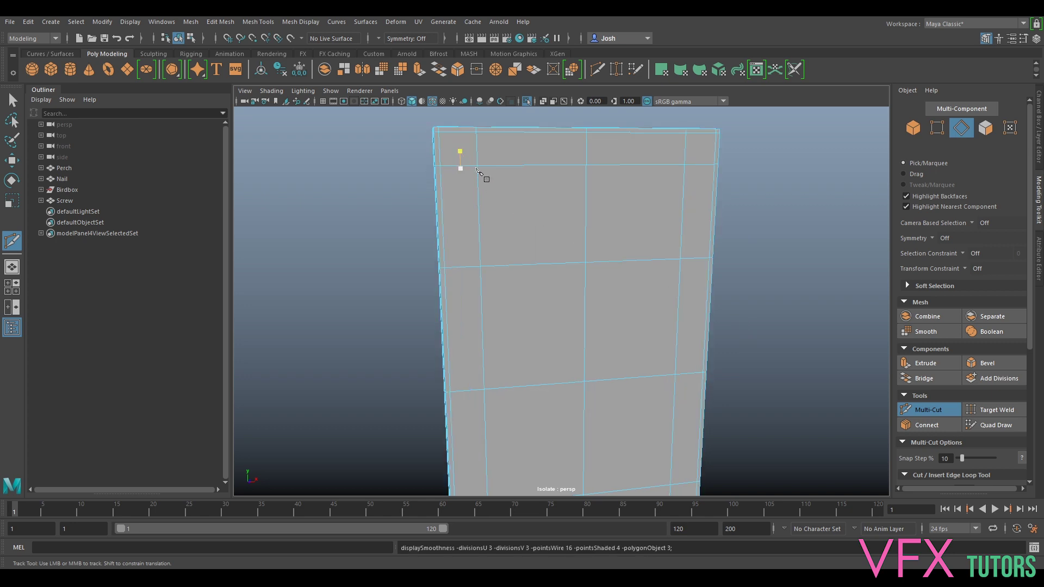
key(1)
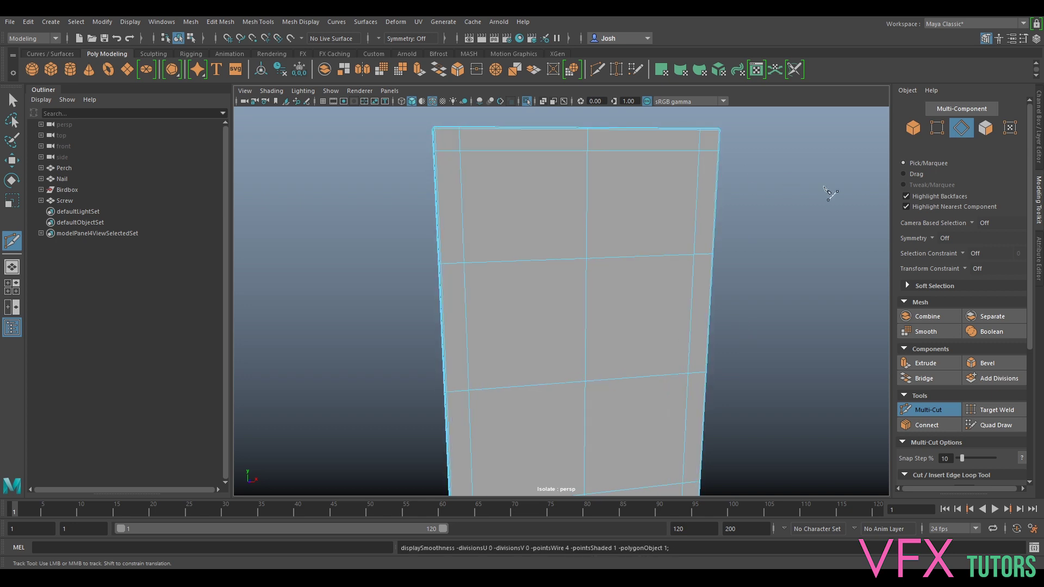
key(3)
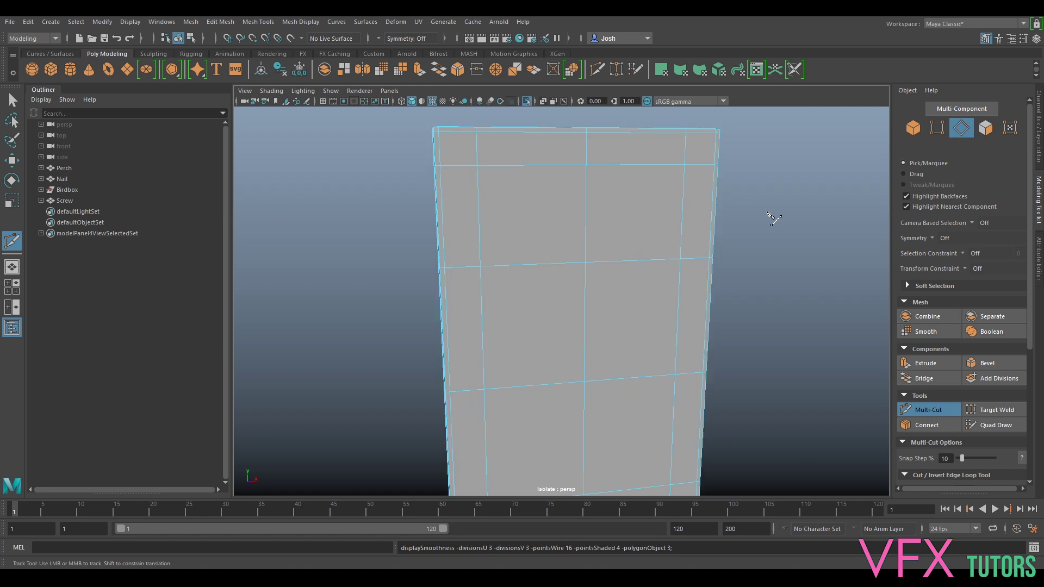
key(1)
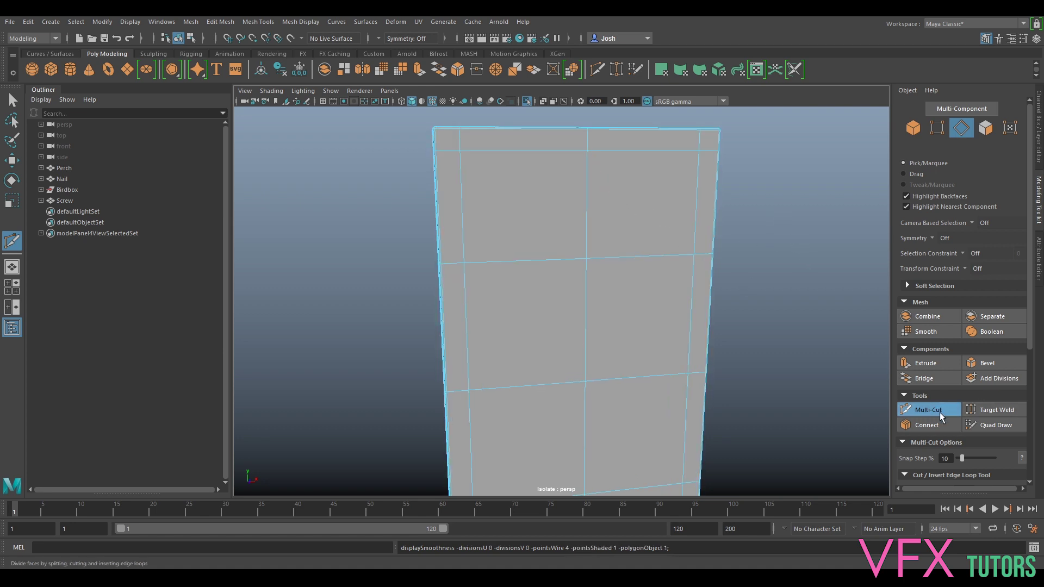
Undo the edge loops added to the back board and return it to object mode in unsmoothed display
key(q)
alt+right_drag(792, 366, 730, 366)
alt+drag(729, 366, 753, 348)
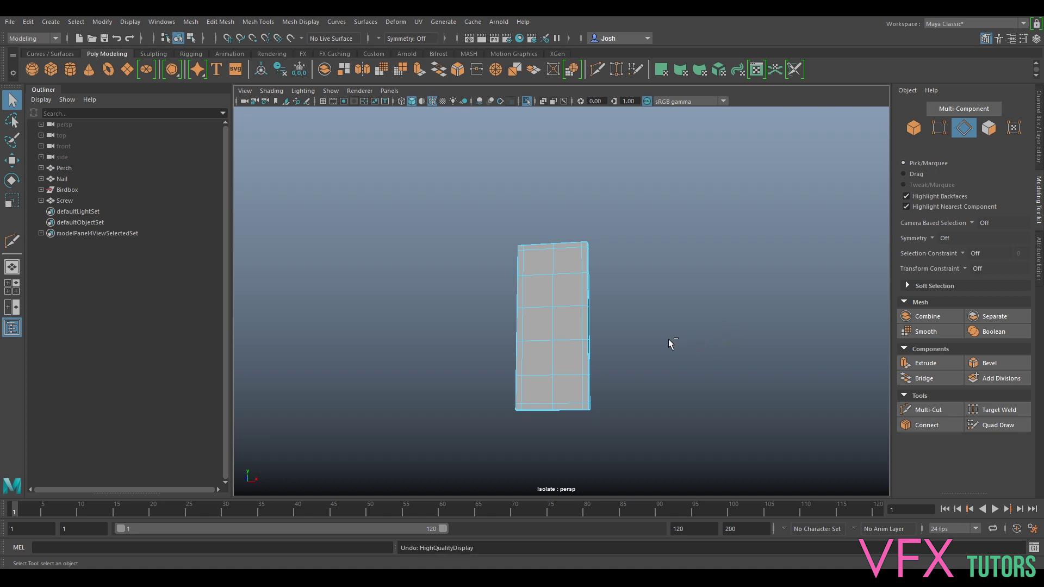
scroll(643, 326, up, 4)
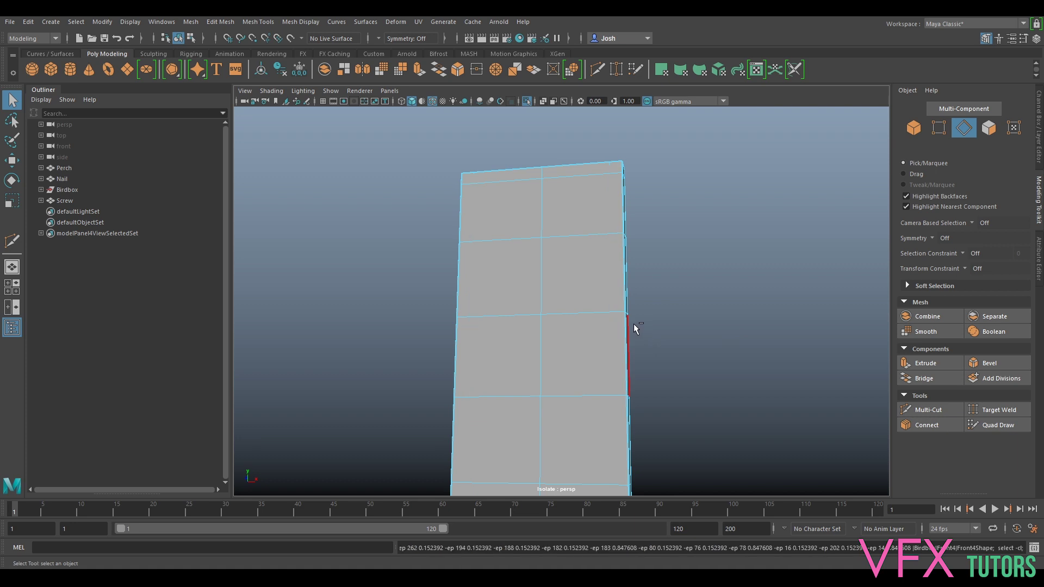
alt+drag(634, 324, 563, 269)
key(F8)
key(1)
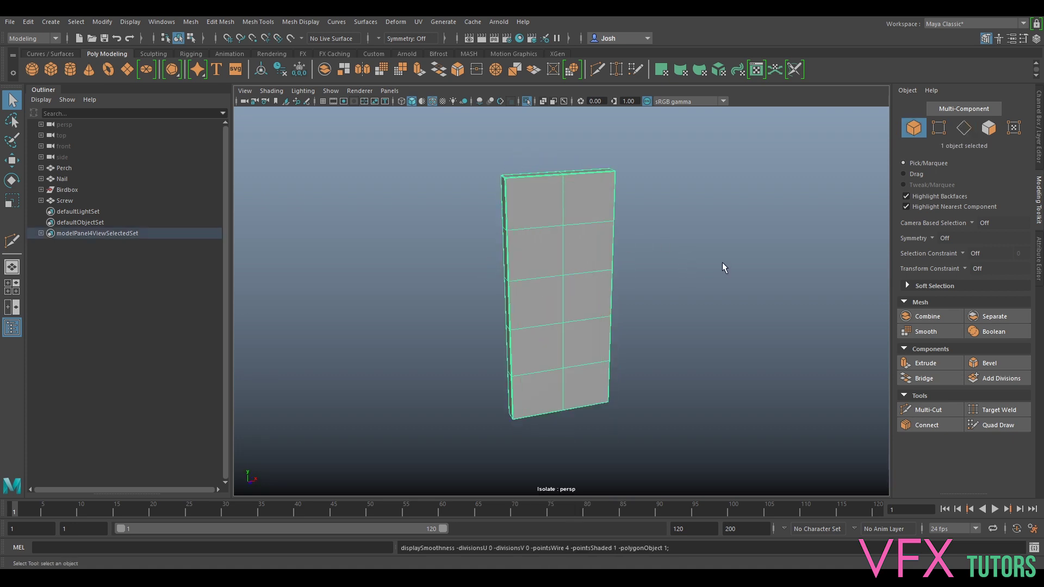
Leave the back board's isolation, isolate a side panel of the birdhouse and switch it to edge selection
alt+drag(620, 243, 594, 292)
key(ctrl+1)
click(625, 274)
key(ctrl+1)
right_drag(569, 297, 564, 240)
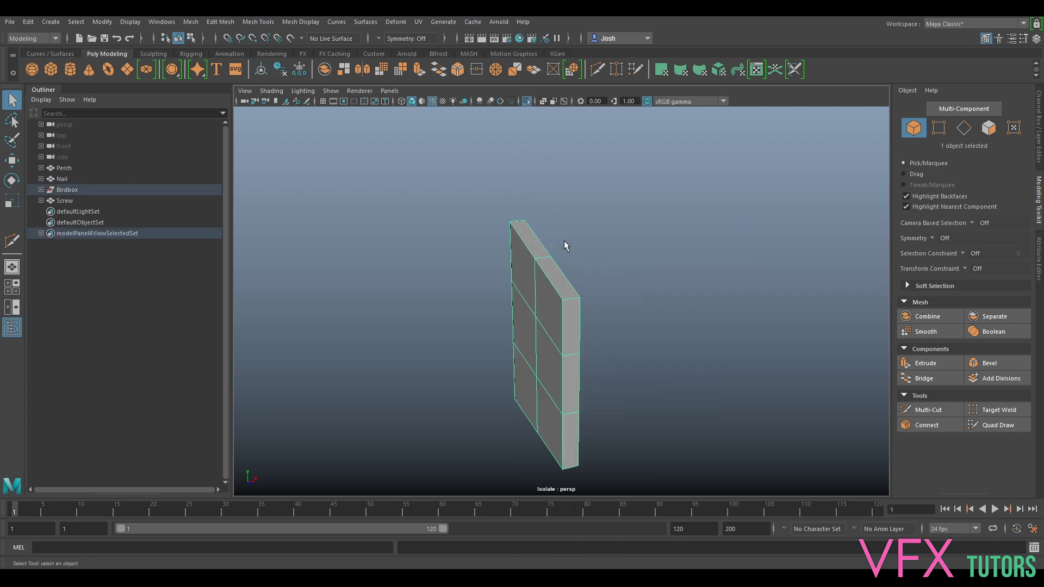
Bevel all outer border edges of the side panel with a fraction of 0.2 and 2 segments
alt+drag(564, 241, 658, 300)
drag(700, 210, 642, 220)
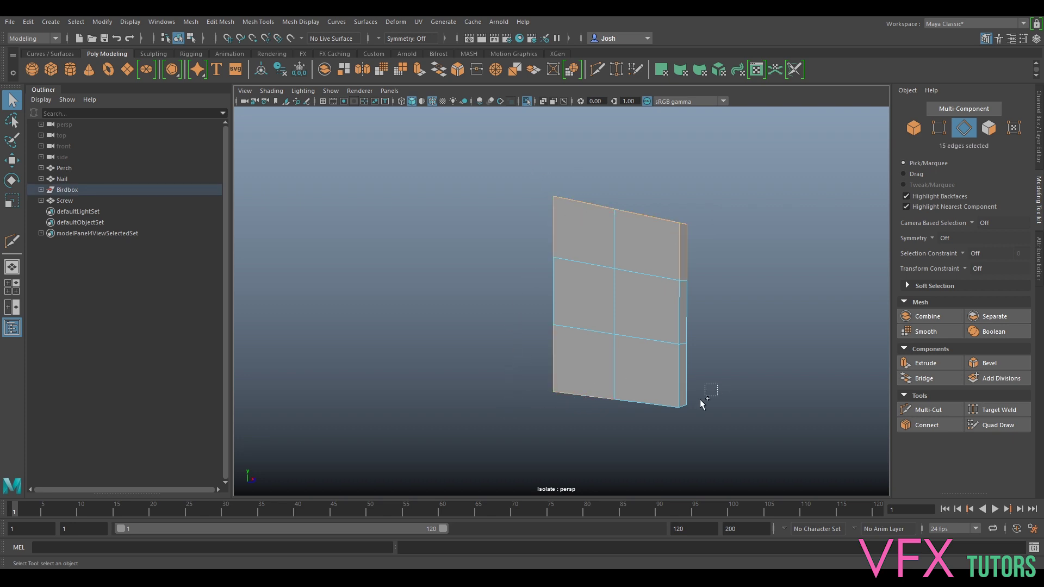
alt+drag(660, 326, 787, 331)
click(989, 362)
alt+drag(527, 344, 741, 324)
middle_drag(740, 315, 746, 323)
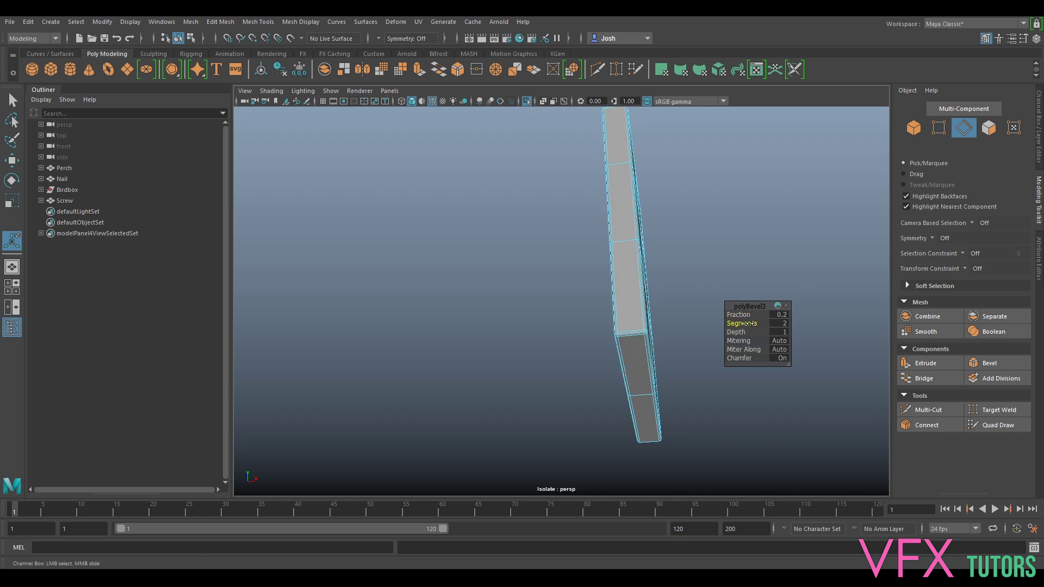
Show the whole birdhouse, reduce the side panel's bevel fraction to 0.1 and return to object mode with nothing selected
alt+drag(695, 319, 639, 328)
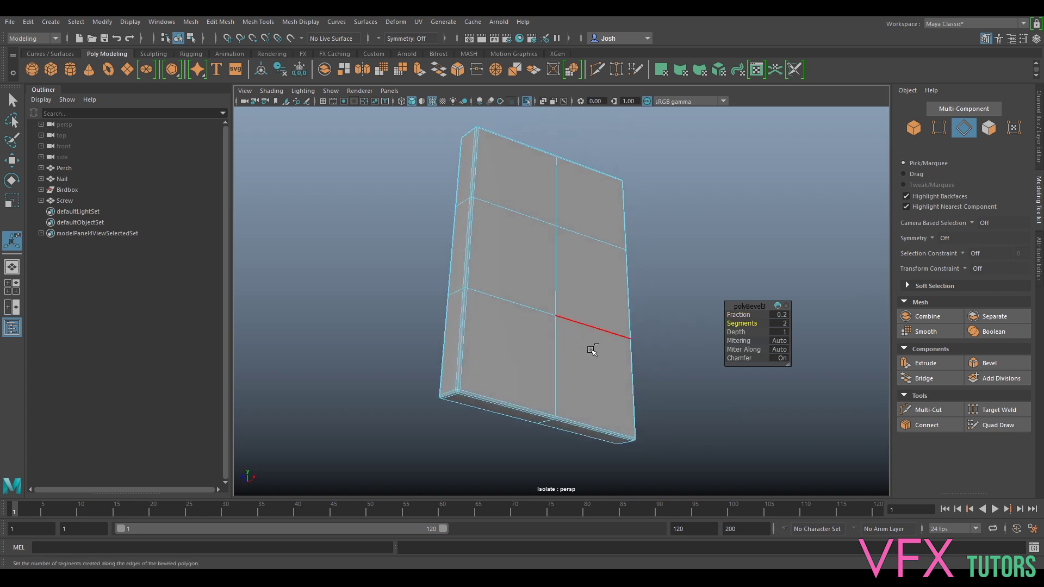
key(ctrl+1)
alt+drag(575, 354, 703, 399)
scroll(698, 307, up, 6)
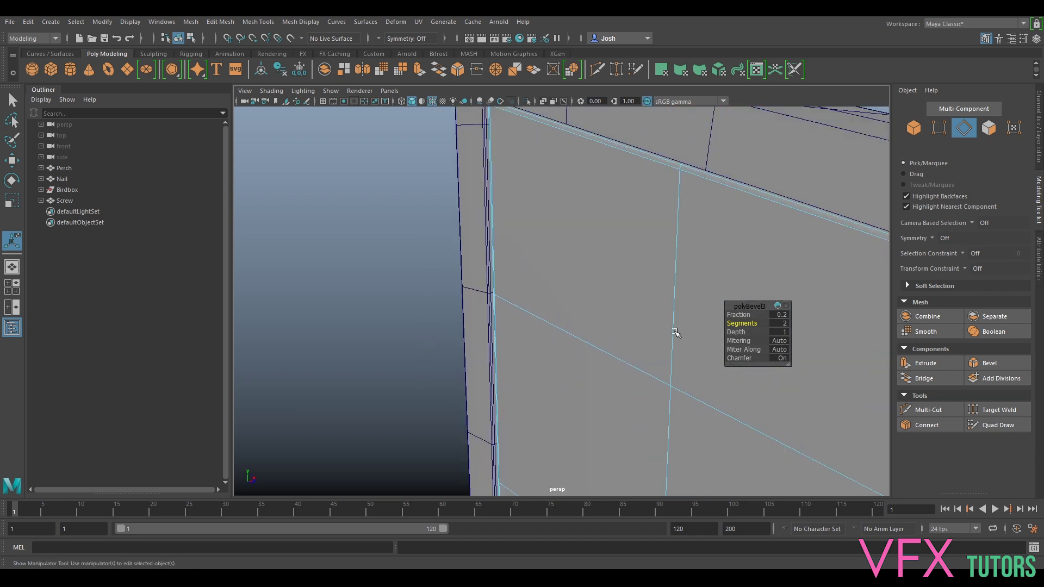
alt+drag(676, 331, 661, 272)
alt+middle_drag(660, 272, 481, 412)
alt+drag(481, 412, 571, 381)
alt+middle_drag(571, 381, 618, 356)
scroll(604, 305, up, 5)
scroll(604, 305, up, 2)
drag(739, 315, 700, 297)
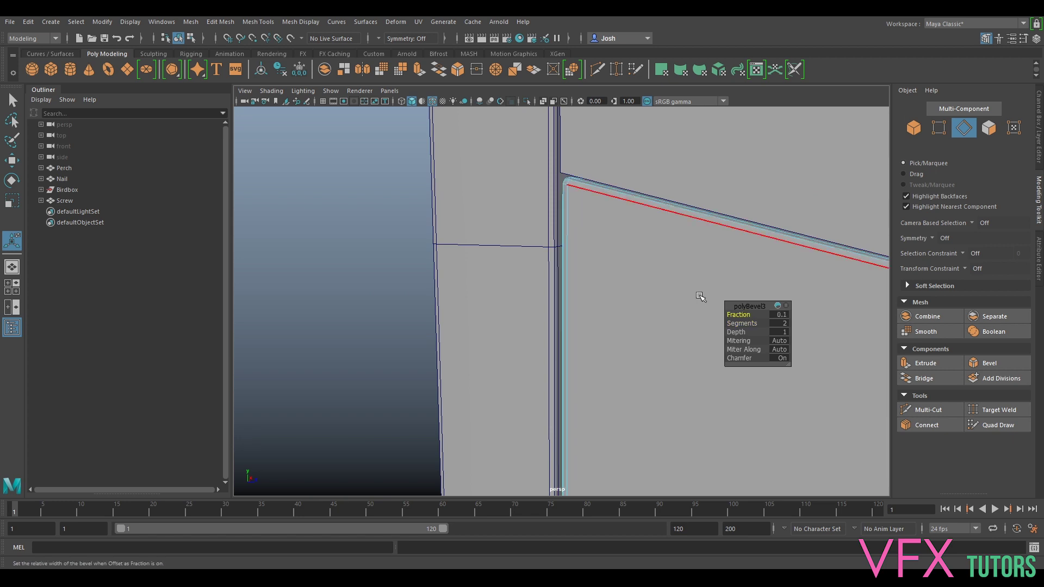
scroll(676, 349, down, 8)
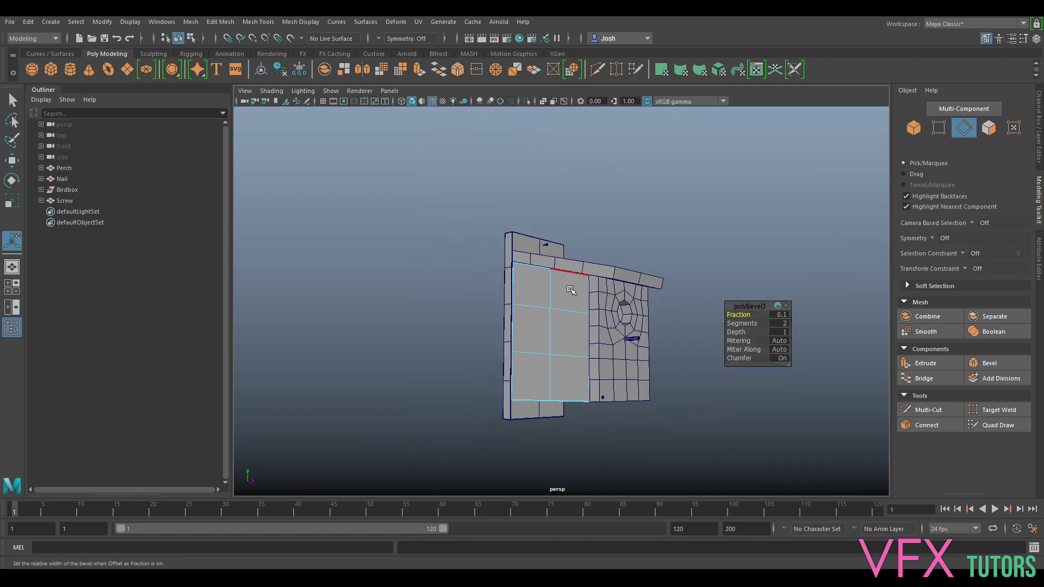
right_drag(541, 333, 615, 248)
click(734, 267)
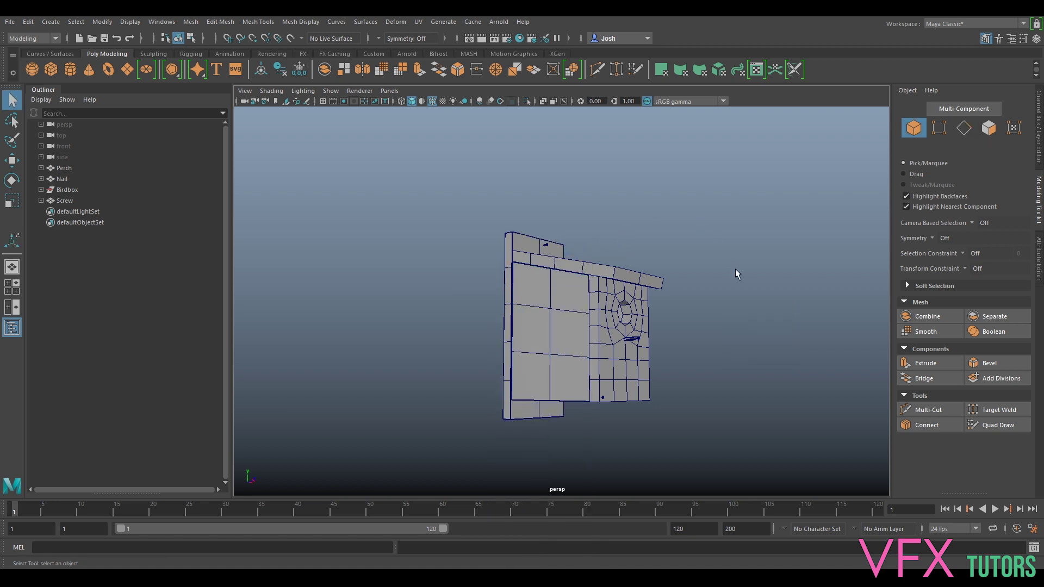
Isolate the birdhouse's front panel with the entrance hole and switch it to edge selection
alt+drag(735, 269, 710, 293)
click(586, 369)
key(ctrl+1)
alt+drag(586, 368, 610, 331)
scroll(647, 322, up, 6)
alt+drag(681, 314, 716, 277)
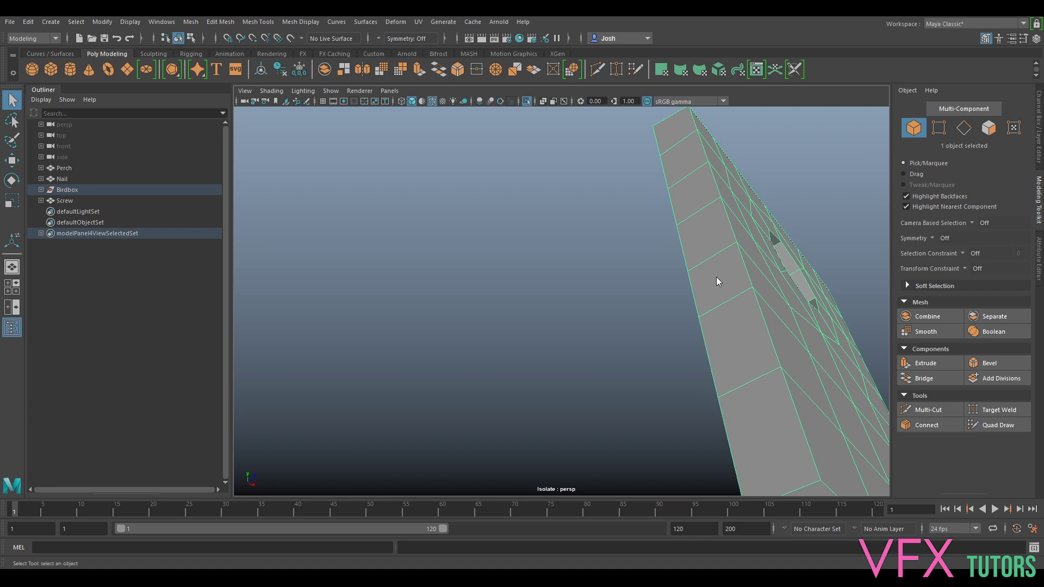
right_drag(716, 276, 705, 240)
Select the front panel's outer border edges around both faces and corners, leaving out the inner grid edges
scroll(727, 222, down, 6)
alt+drag(721, 220, 612, 266)
scroll(604, 265, up, 4)
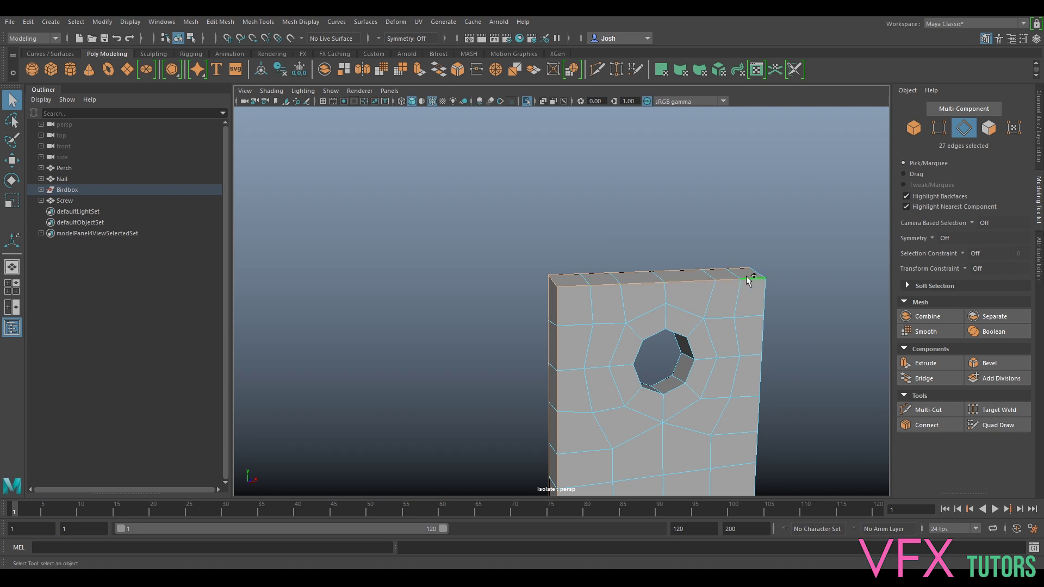
scroll(768, 314, down, 5)
alt+drag(768, 316, 670, 268)
scroll(660, 283, up, 5)
shift+double_click(645, 211)
alt+drag(644, 210, 759, 387)
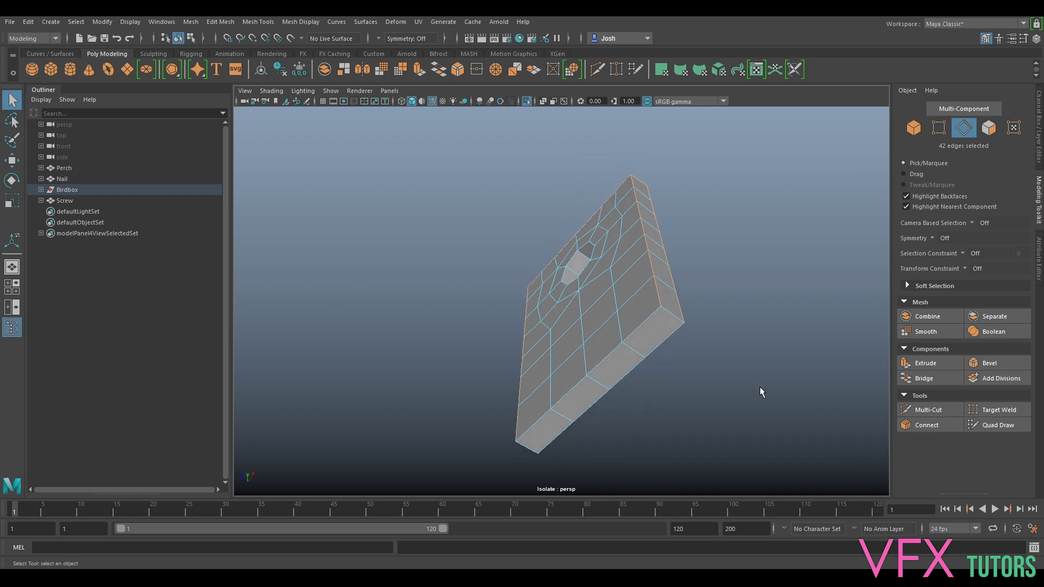
shift+double_click(662, 333)
alt+drag(662, 333, 678, 351)
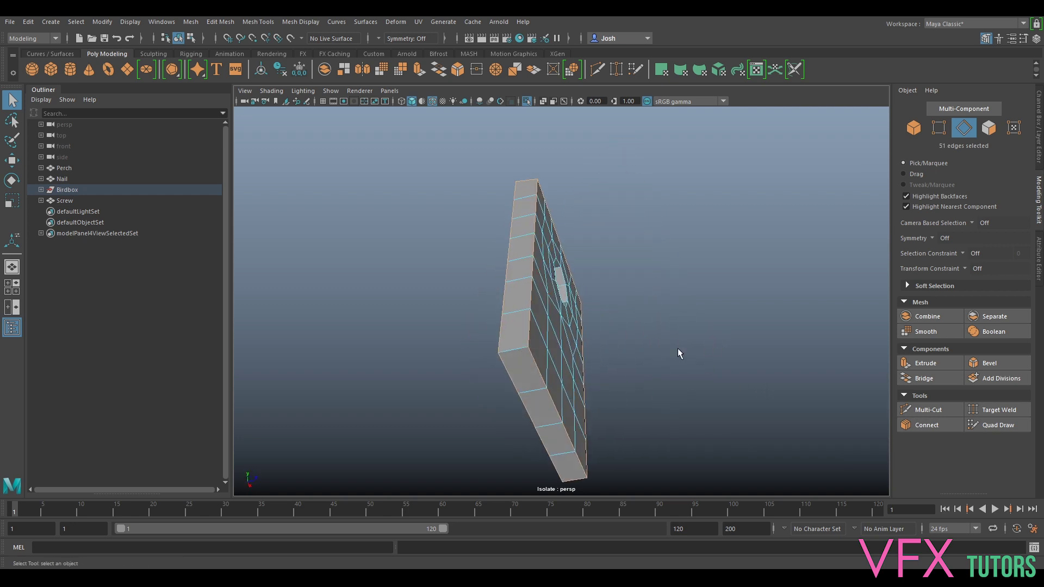
Add the missing bottom corner edge and the entrance hole's rim to the front panel's edge selection
shift+click(523, 348)
scroll(631, 321, up, 6)
alt+drag(775, 285, 475, 293)
shift+double_click(611, 202)
scroll(611, 202, down, 5)
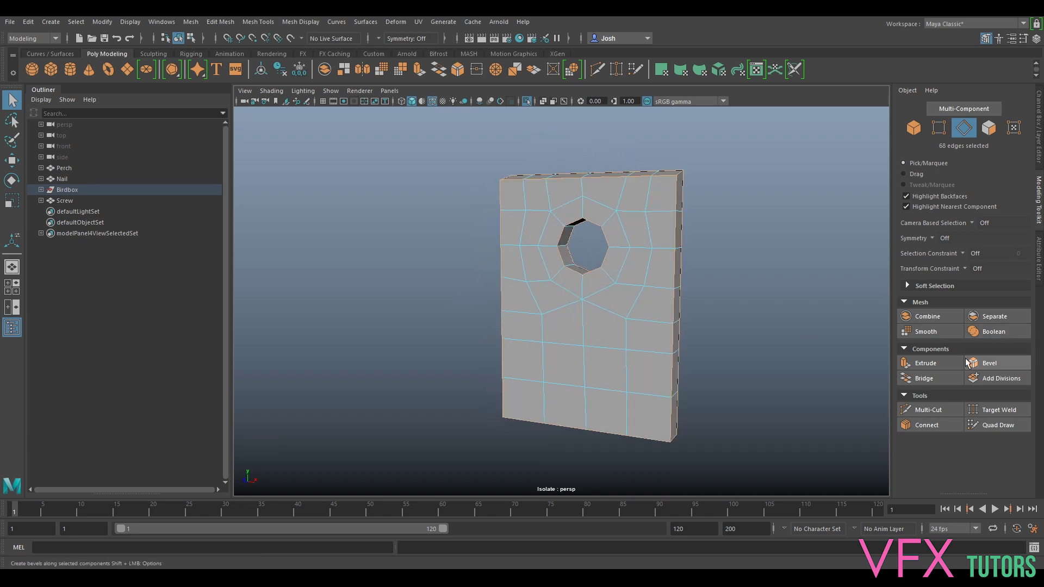
Bevel the selected front panel edges with a lower fraction and more segments, then return to object mode
click(995, 364)
scroll(652, 280, up, 5)
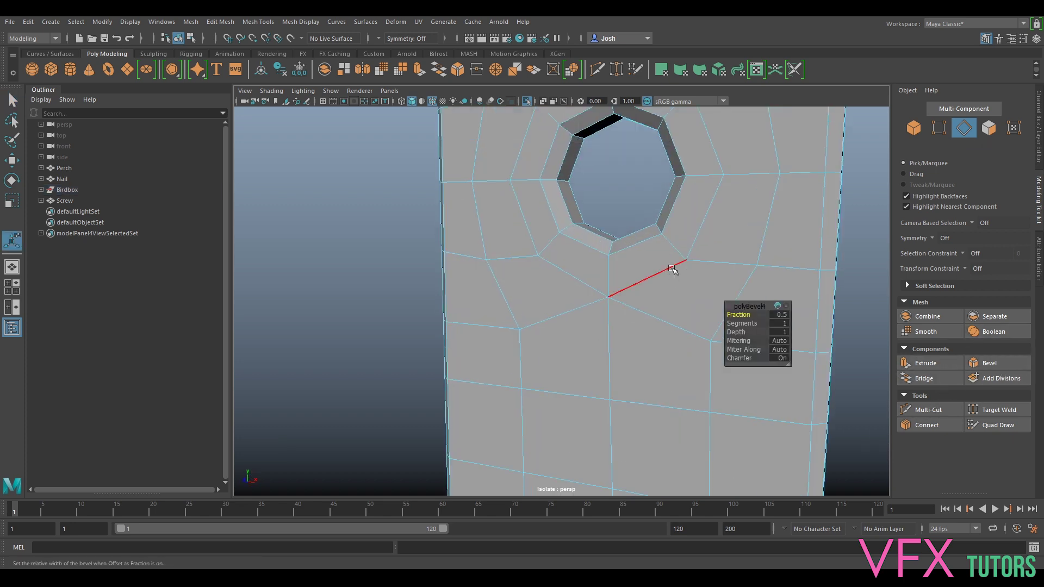
mouse_move(740, 314)
mouse_down()
mouse_move(719, 315)
mouse_move(759, 323)
mouse_up()
scroll(662, 317, down, 5)
alt+drag(661, 317, 718, 319)
right_drag(603, 247, 640, 235)
Compare the bevelled front panel and its entrance hole in smoothed and unsmoothed display
key(3)
key(1)
key(3)
key(1)
key(3)
key(1)
key(3)
key(1)
key(3)
key(1)
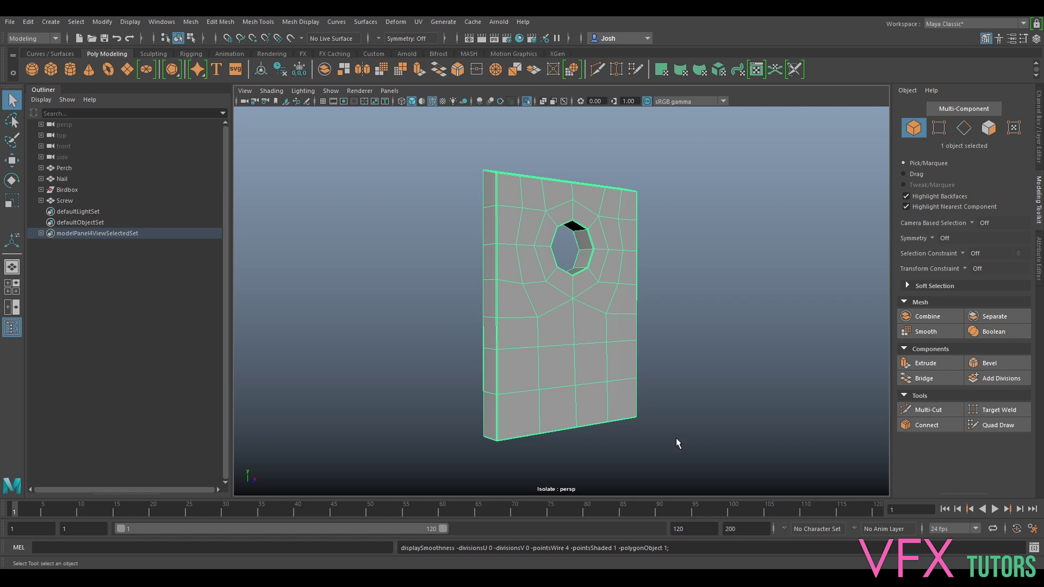
key(3)
key(1)
key(3)
key(1)
key(3)
key(1)
key(3)
key(1)
key(1)
right_drag(585, 359, 642, 251)
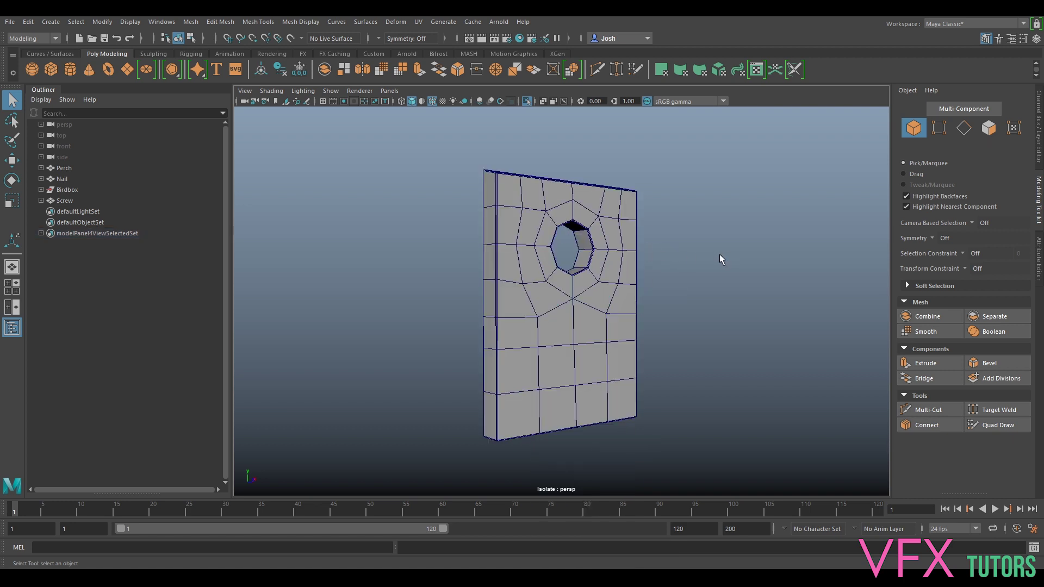
Show the whole birdhouse again, isolate the roof board and switch it to edge selection
scroll(672, 318, down, 6)
key(ctrl+1)
scroll(581, 319, up, 2)
alt+drag(580, 321, 646, 210)
click(637, 384)
key(ctrl+1)
right_drag(646, 211, 649, 183)
Select the roof board's outer border edges on the top, underside and corners, leaving out the inner grid
scroll(647, 190, down, 5)
alt+drag(624, 261, 556, 331)
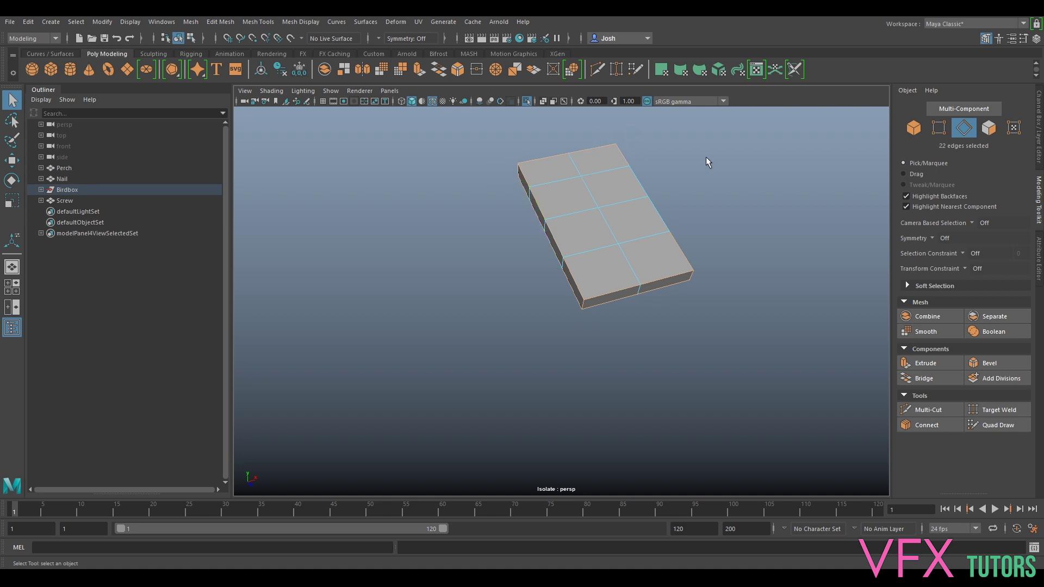
alt+drag(706, 162, 618, 156)
shift+double_click(641, 241)
alt+drag(703, 257, 593, 207)
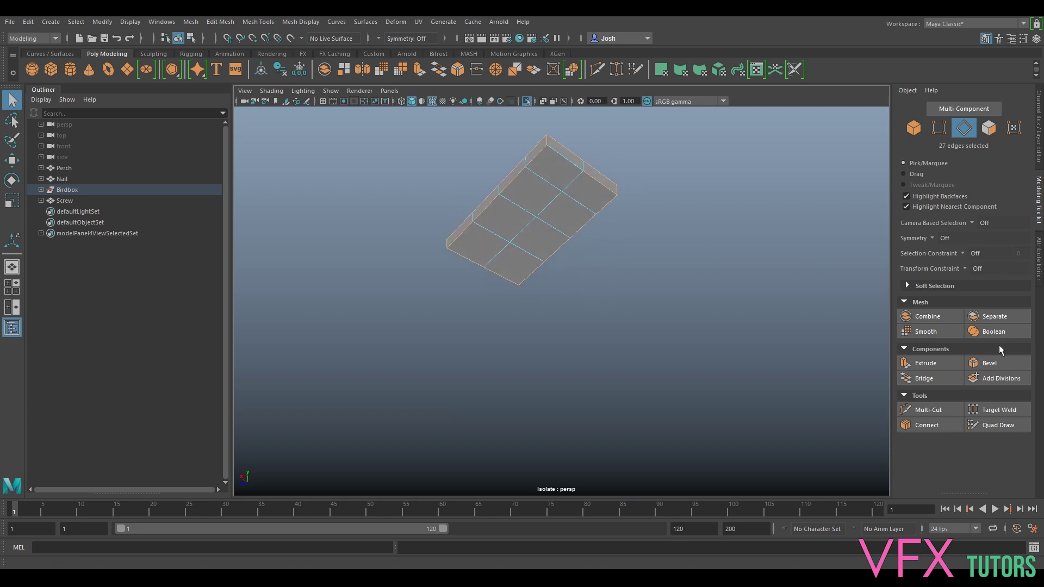
click(989, 363)
scroll(677, 244, up, 3)
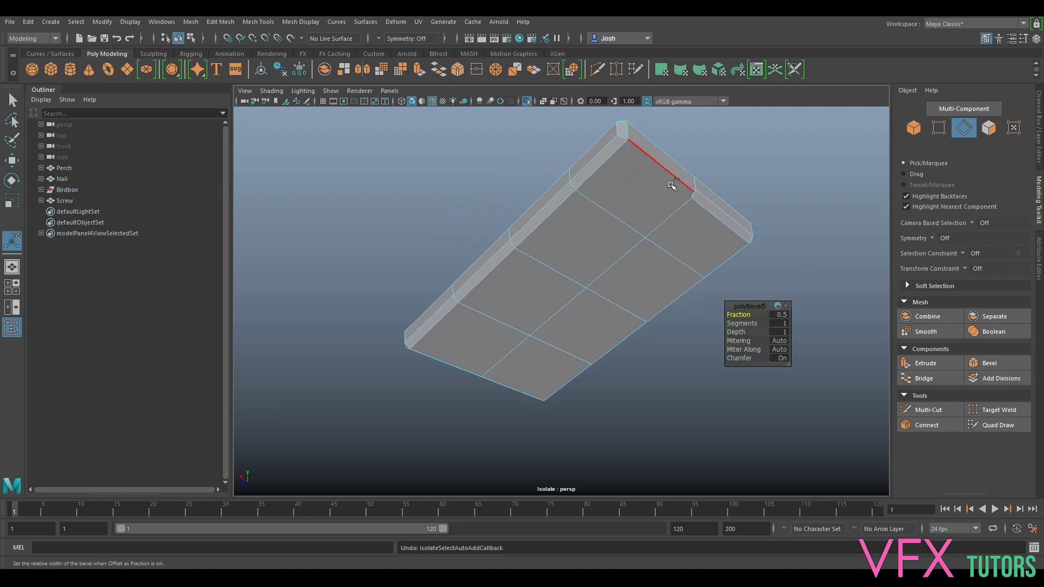
key(ctrl+z)
Bevel the roof board's outer border edges with a fraction of 0.1 and 2 segments
click(988, 363)
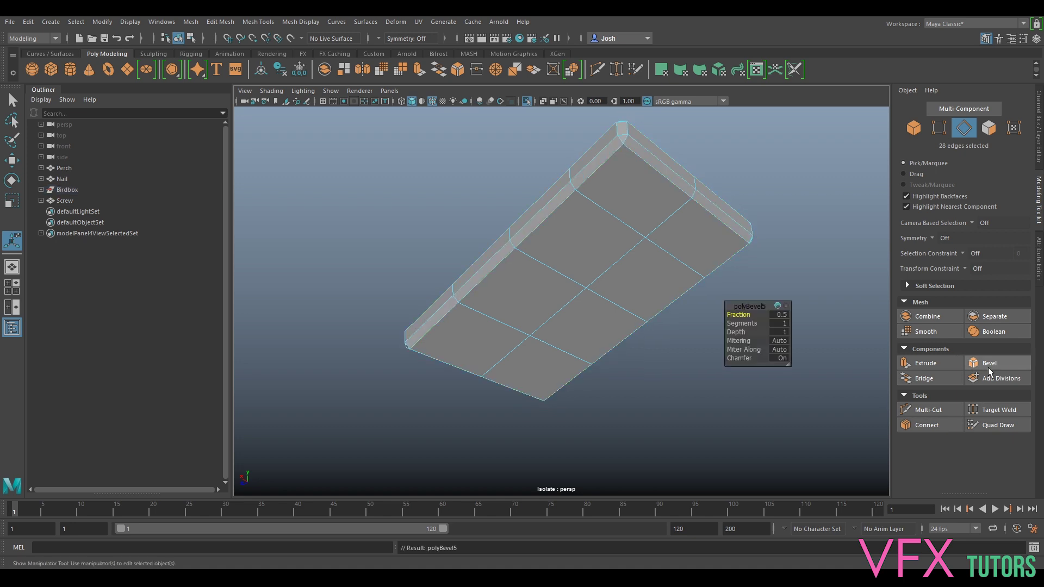
drag(753, 323, 743, 316)
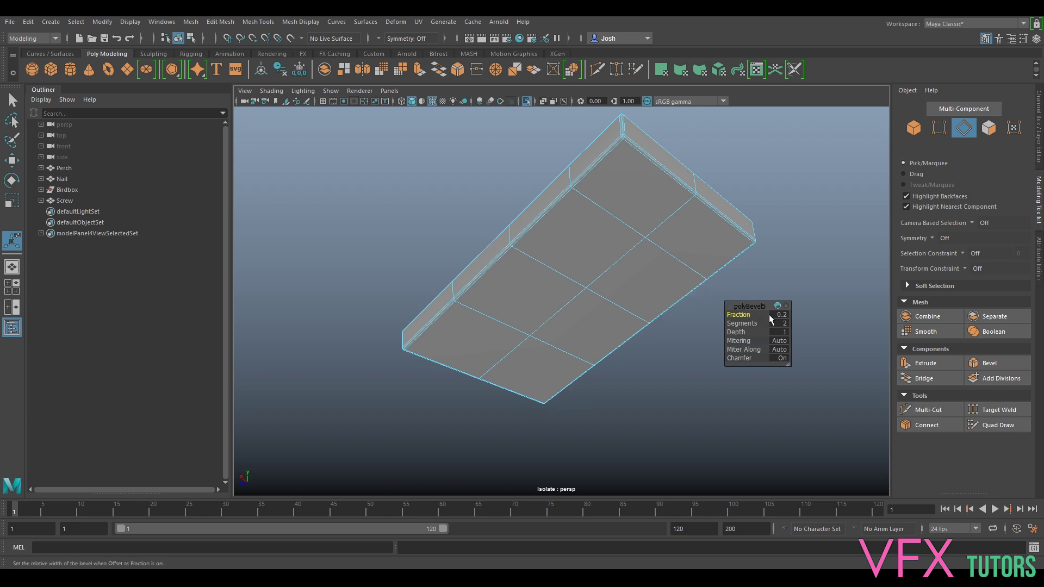
key(Return)
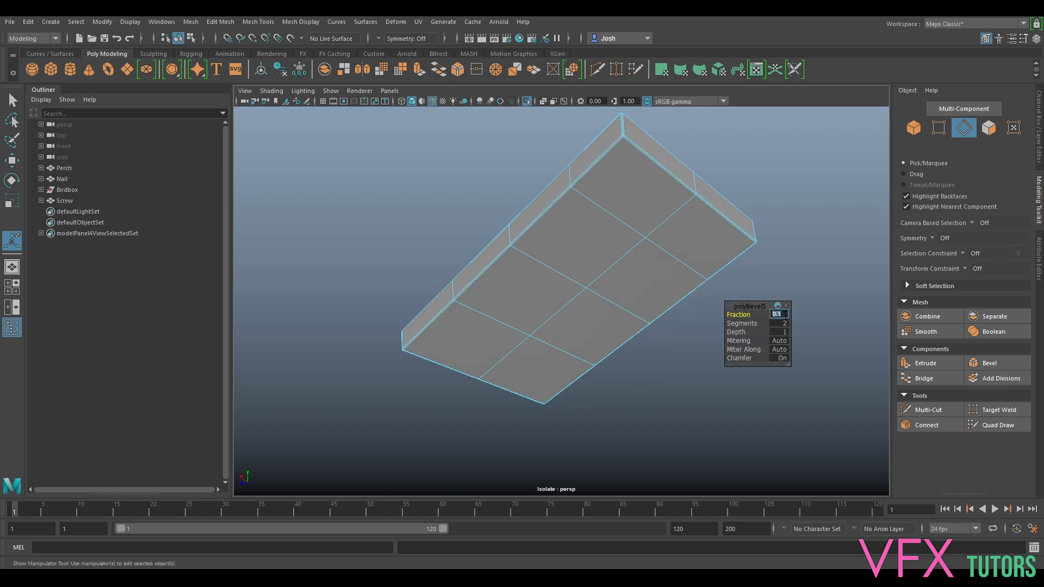
Return the roof board to object mode, show the whole birdhouse and clear the selection
alt+drag(790, 210, 557, 248)
right_drag(557, 248, 463, 294)
alt+drag(464, 294, 578, 323)
key(1)
key(ctrl+1)
click(584, 326)
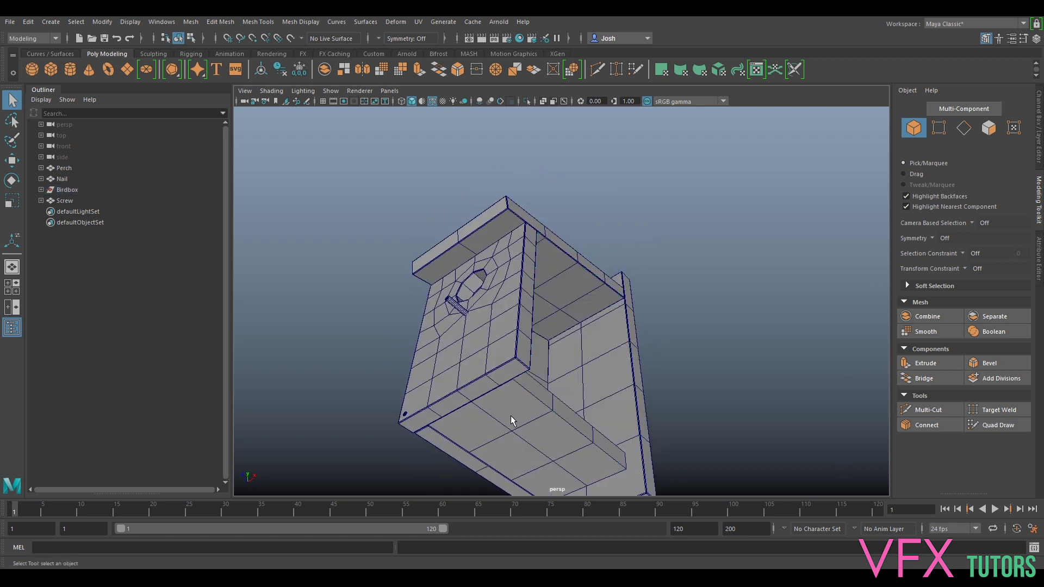
click(448, 452)
key(w)
mouse_move(549, 360)
mouse_down()
mouse_move(644, 327)
mouse_move(675, 328)
mouse_move(653, 328)
mouse_move(625, 356)
mouse_move(552, 380)
mouse_up()
drag(605, 342, 644, 322)
key(ctrl+z)
Select the birdhouse's floor board and isolate it in the viewport
scroll(606, 333, up, 6)
scroll(604, 318, down, 4)
click(531, 325)
scroll(532, 326, down, 5)
alt+drag(532, 326, 533, 355)
key(ctrl+1)
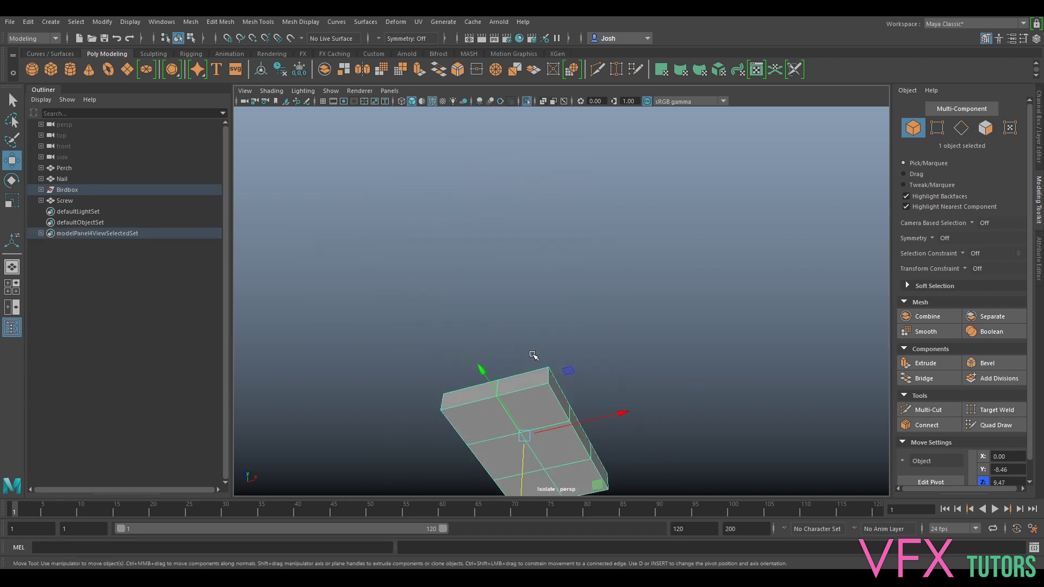
Select the floor board's outer border edges all around, including the corner edges, leaving out the inner grid
right_click(547, 387)
click(529, 264)
right_click(530, 264)
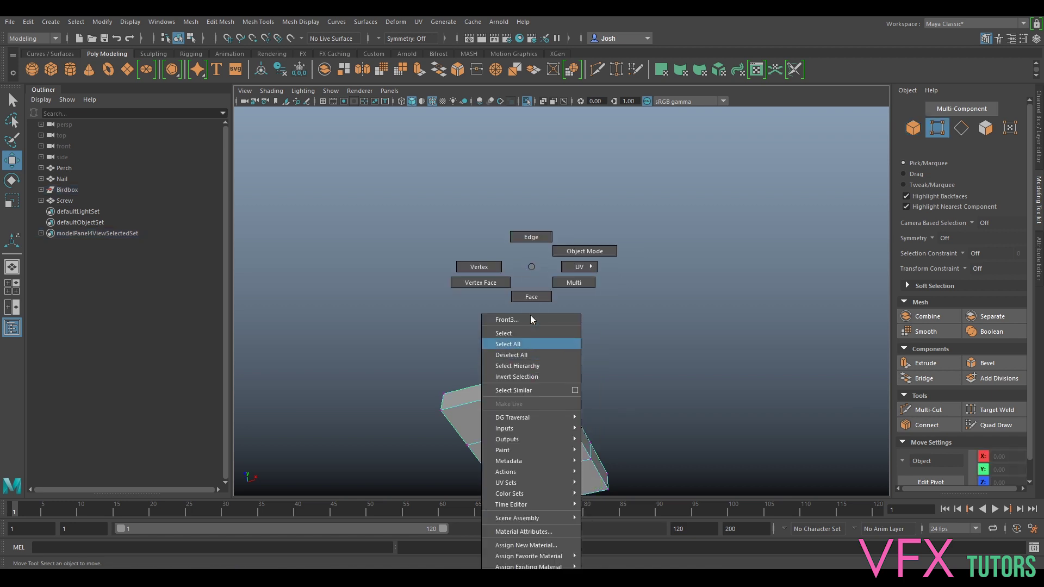
click(531, 239)
drag(545, 372, 568, 354)
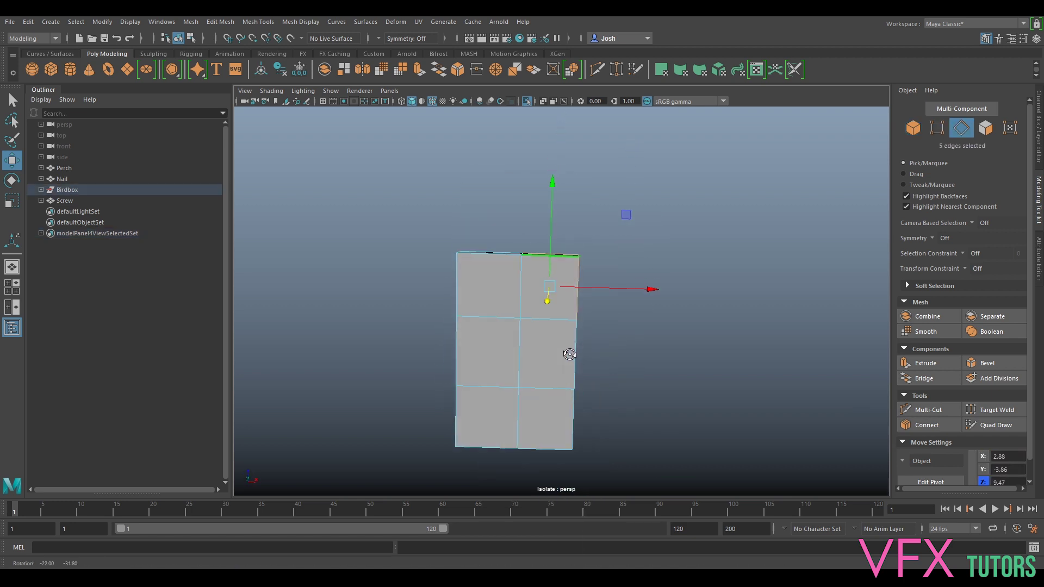
ctrl+shift+drag(431, 221, 459, 343)
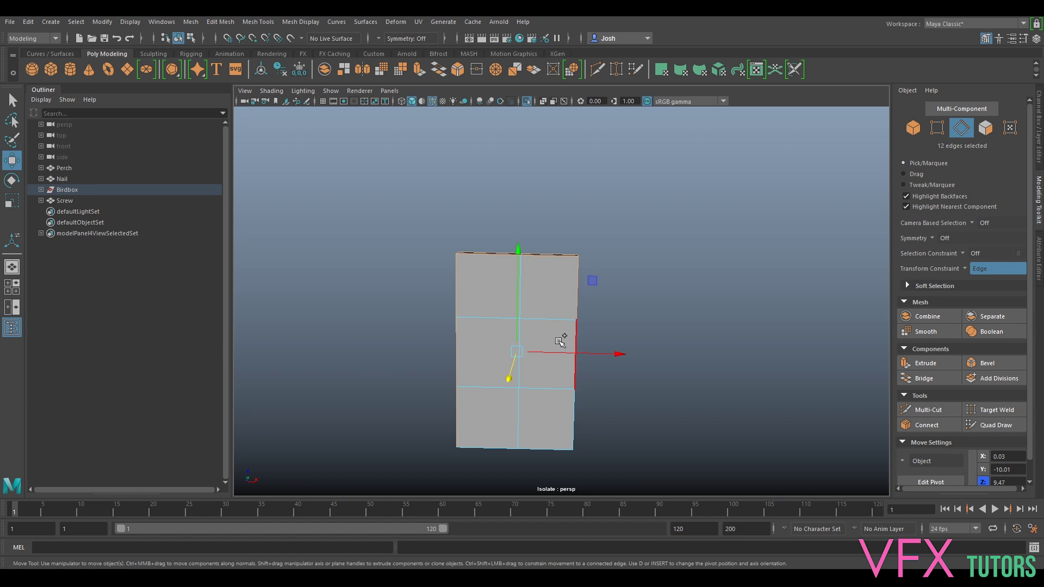
ctrl+shift+drag(556, 467, 601, 427)
alt+drag(659, 398, 592, 342)
ctrl+shift+click(580, 362)
ctrl+shift+click(600, 296)
alt+drag(814, 254, 701, 283)
Bevel the floor board's selected border edges with a fraction of 0.1 and an increased segment count
click(987, 363)
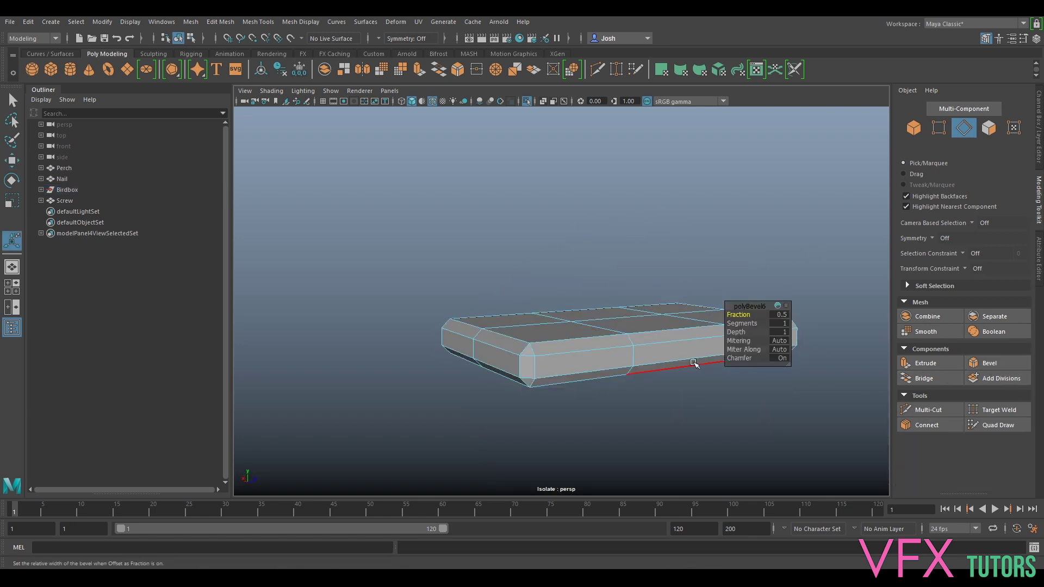
drag(746, 323, 754, 323)
click(782, 315)
text(0.1)
key(Return)
Return the floor board to object mode and show the whole birdhouse again
right_drag(624, 319, 679, 249)
click(679, 248)
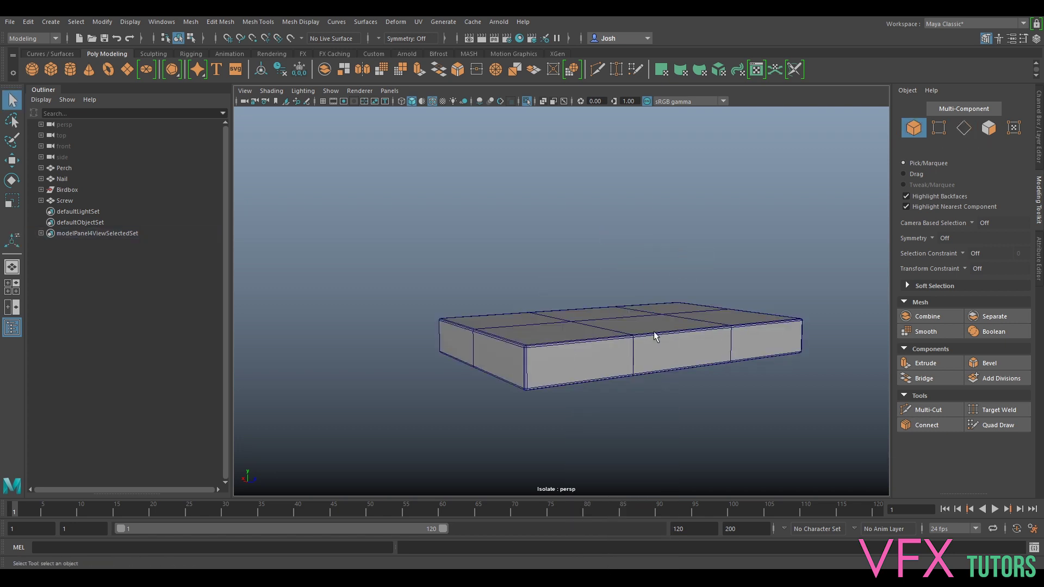
click(653, 332)
key(ctrl+1)
scroll(677, 325, down, 8)
alt+drag(651, 332, 565, 314)
Isolate the nail, check its smoothed preview, and restore the unsmoothed display and the full scene
scroll(572, 324, up, 8)
alt+middle_drag(634, 221, 714, 191)
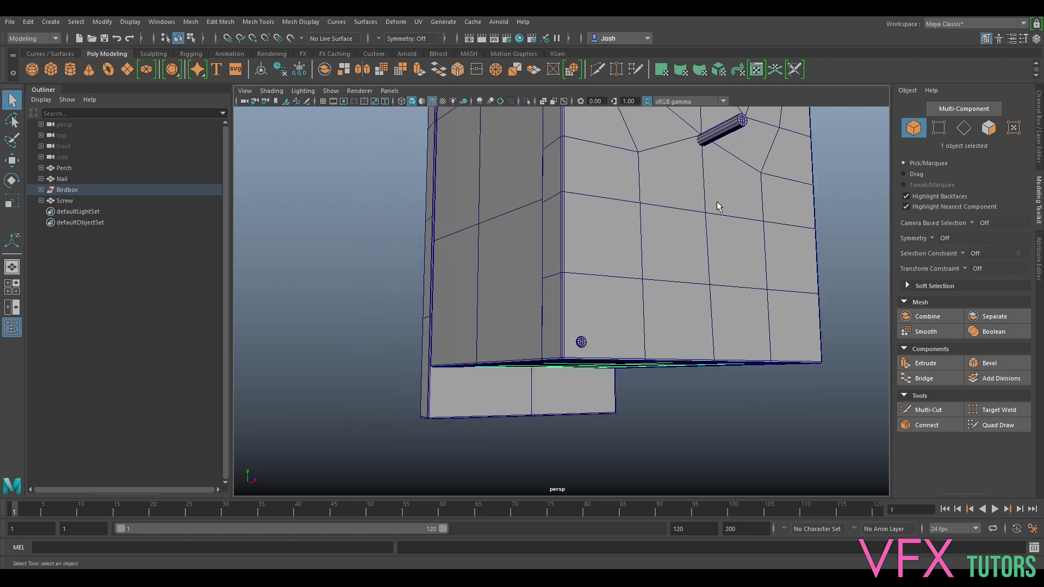
scroll(624, 347, up, 5)
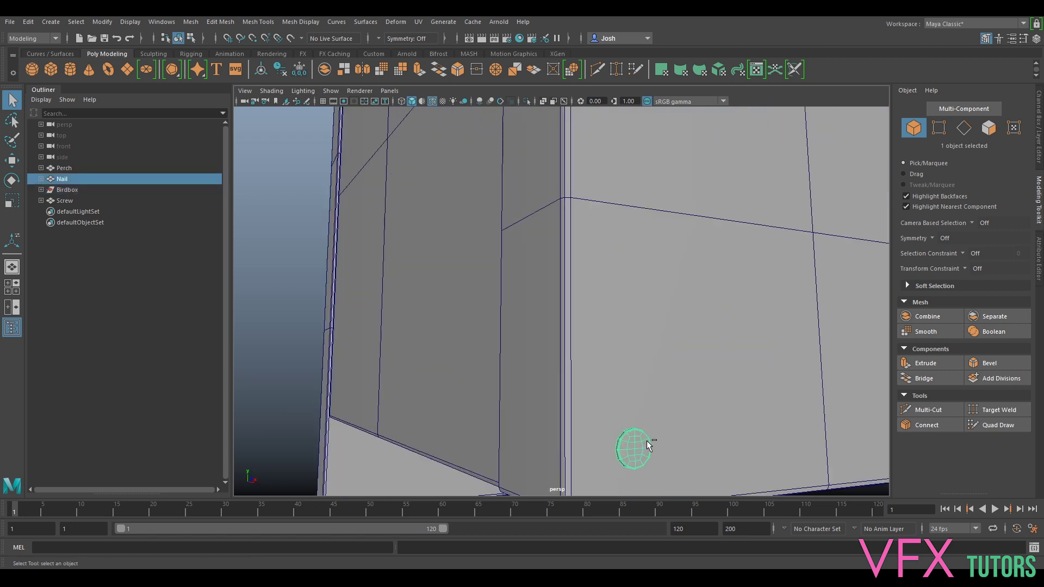
key(ctrl+1)
click(735, 384)
alt+drag(735, 384, 713, 415)
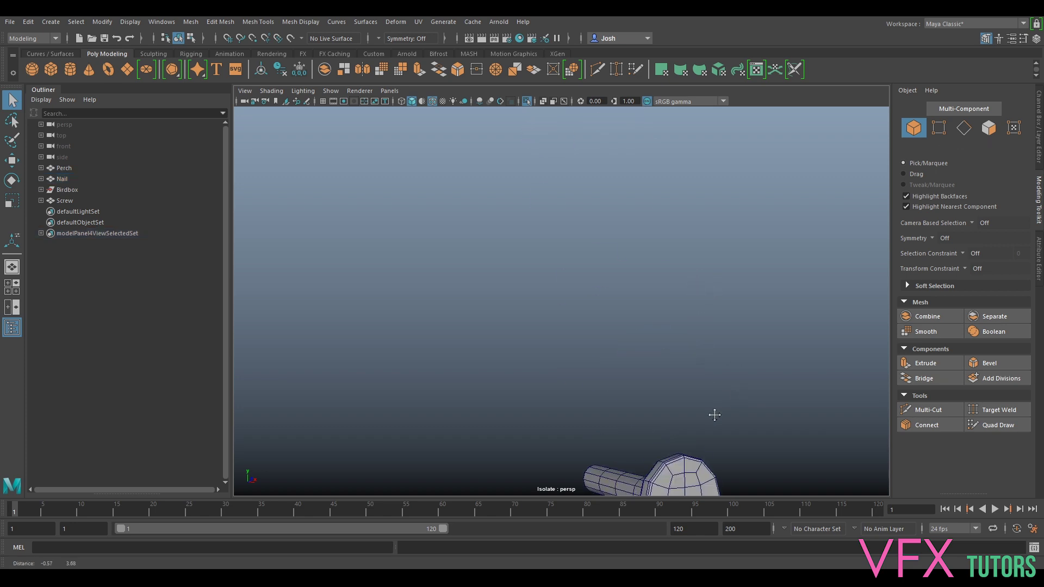
click(678, 461)
key(3)
key(1)
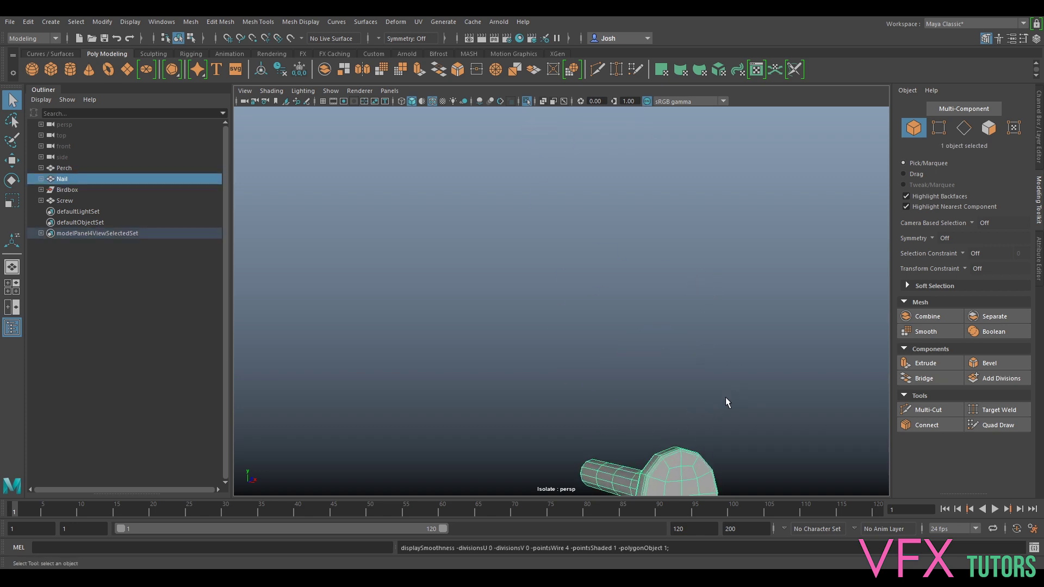
alt+right_drag(726, 397, 714, 342)
key(ctrl+1)
Select the perch below the entrance hole, isolate it and frame it in the viewport
alt+right_drag(714, 267, 661, 348)
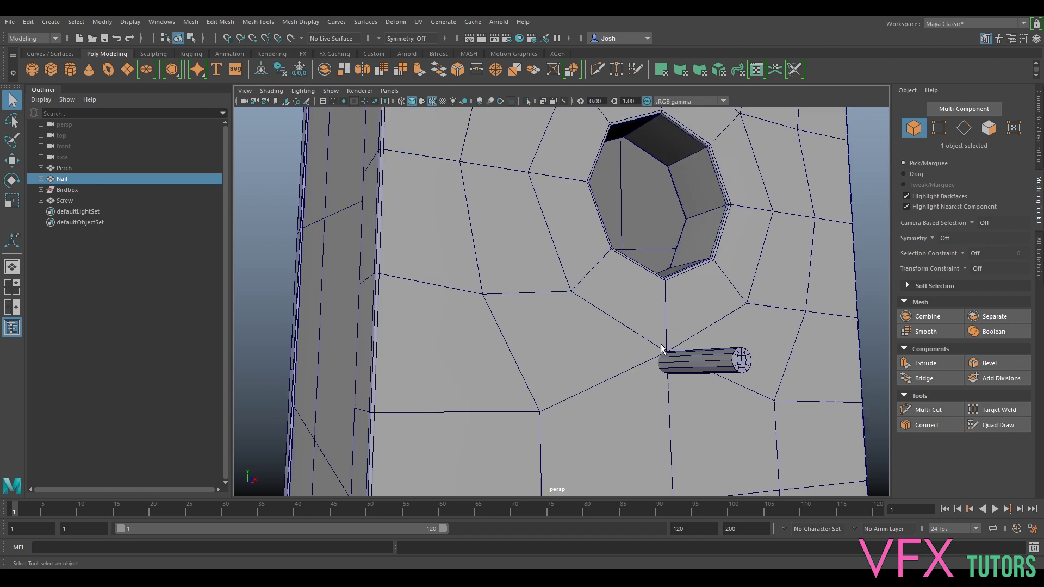
click(700, 373)
key(ctrl+1)
alt+middle_drag(724, 353, 530, 270)
alt+right_drag(530, 271, 584, 289)
key(f)
Select the circular edge loops around both ends of the perch
alt+drag(481, 308, 522, 304)
right_drag(478, 266, 478, 296)
double_click(387, 292)
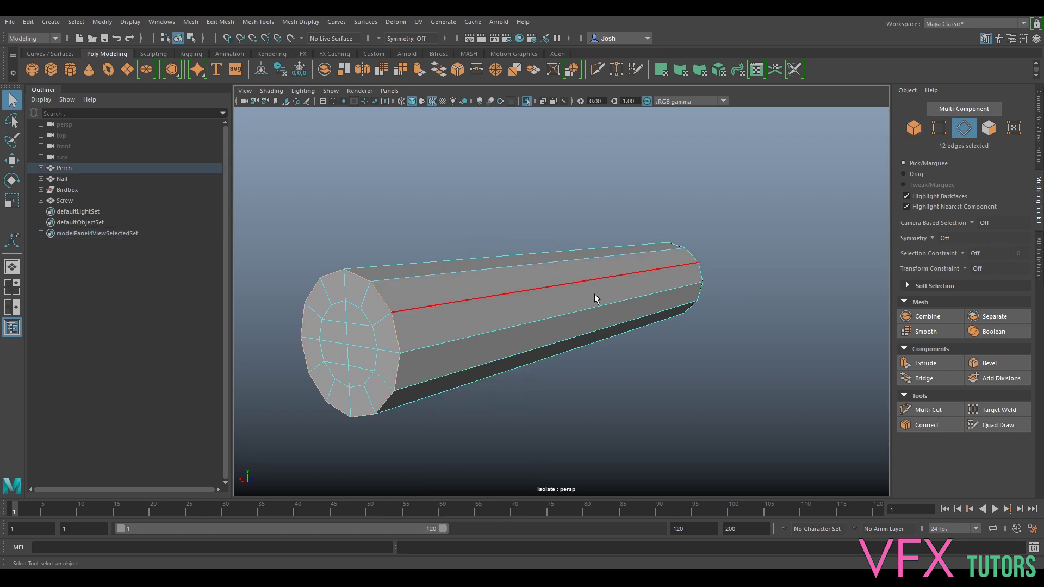
alt+drag(680, 297, 624, 289)
alt+right_drag(623, 289, 655, 298)
shift+double_click(731, 291)
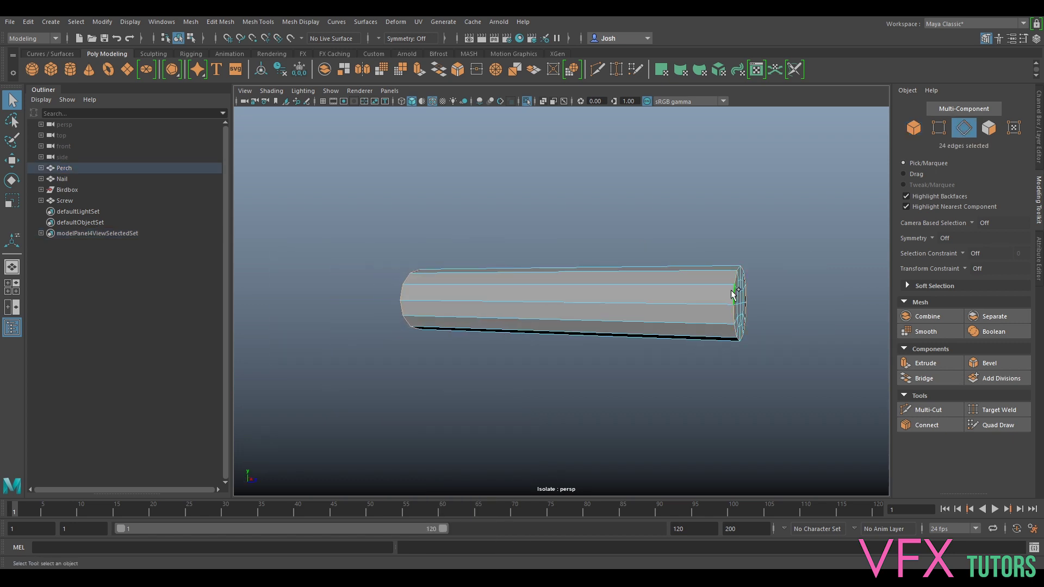
Bevel the perch's two end loops with 2 segments, return to object mode and clear the selection
click(988, 363)
click(753, 322)
middle_drag(753, 322, 756, 323)
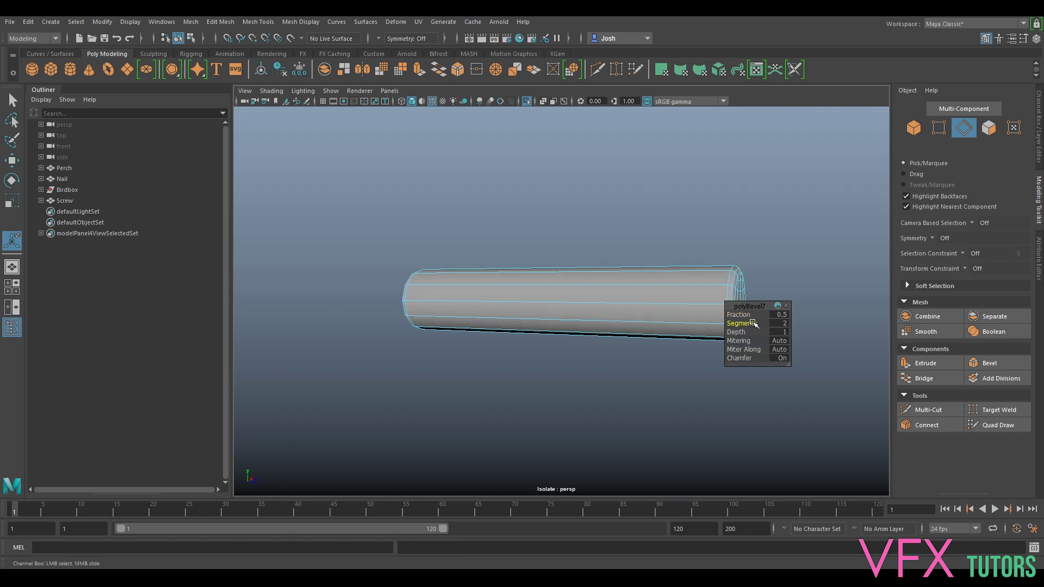
click(742, 315)
right_drag(676, 284, 720, 249)
click(805, 315)
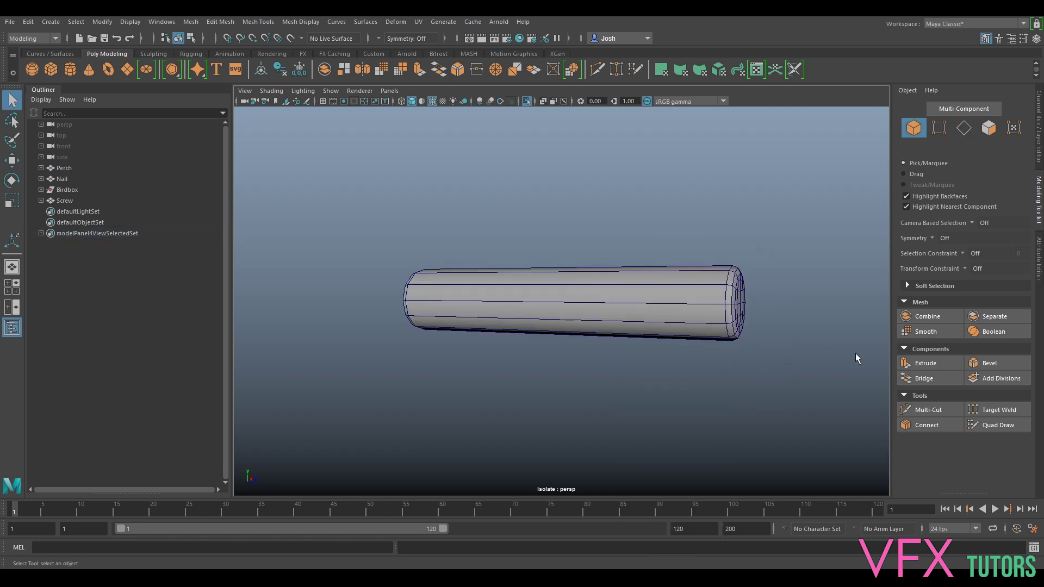
Cut ten roughly evenly spaced edge loops around the perch along its length with the Multi-Cut tool
click(931, 410)
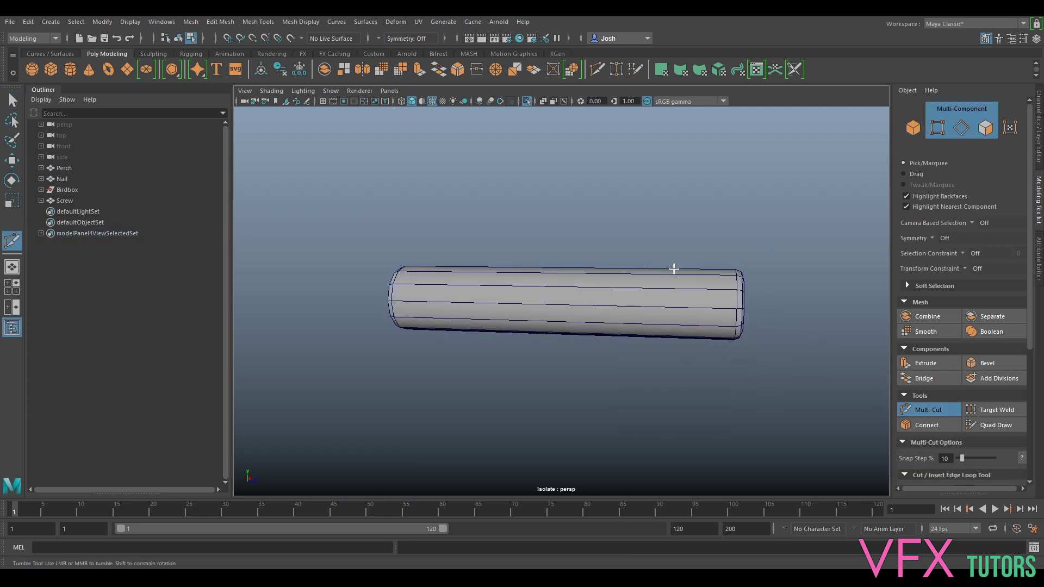
click(939, 397)
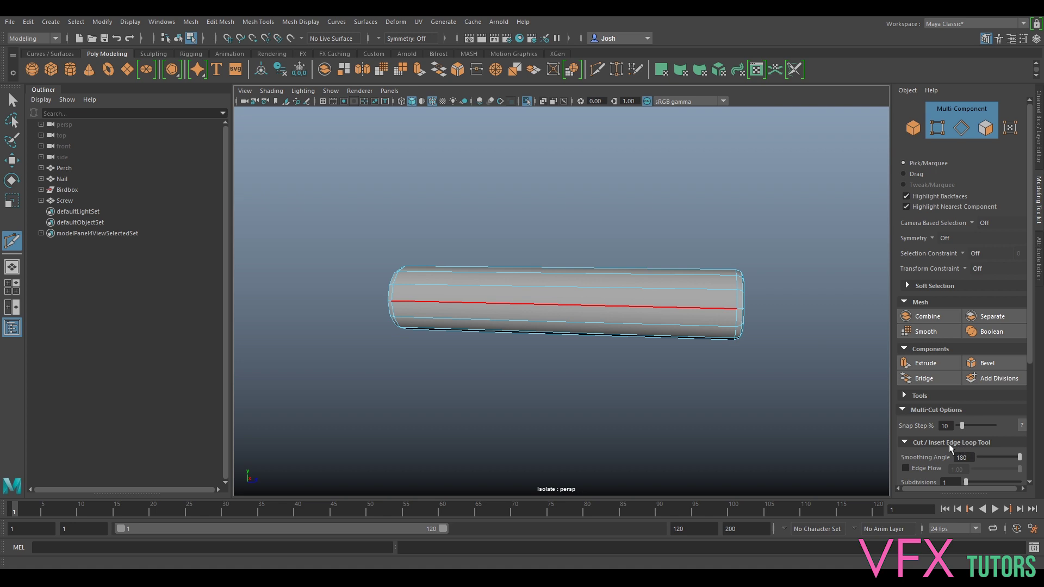
click(907, 395)
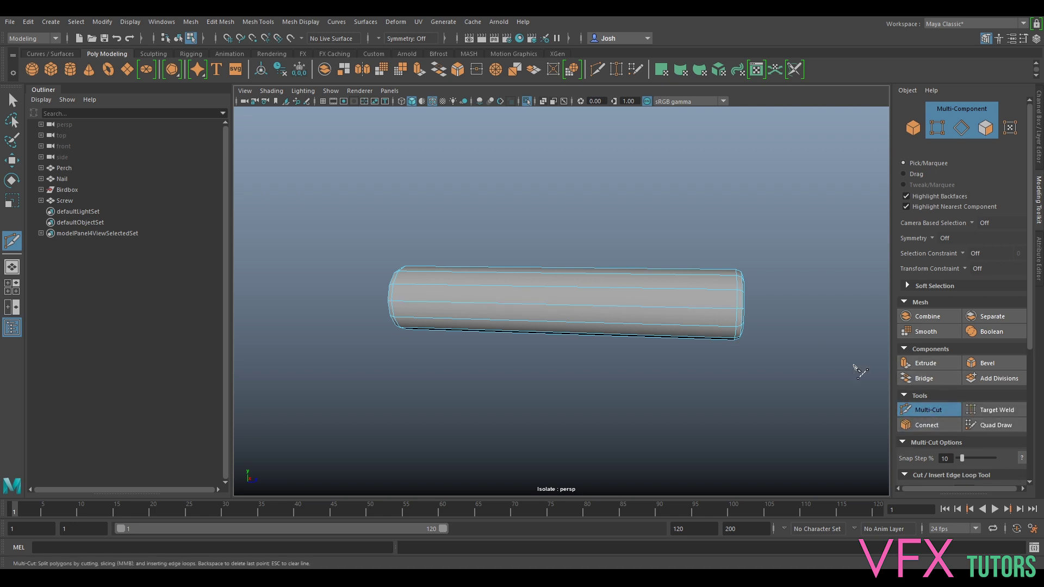
ctrl+click(709, 310)
ctrl+click(674, 305)
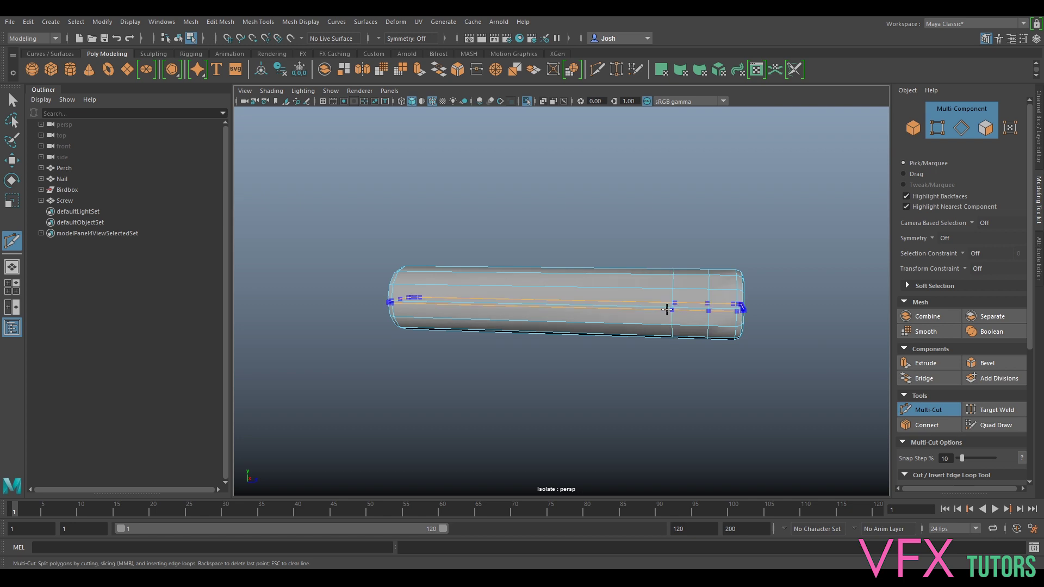
ctrl+click(639, 307)
ctrl+click(610, 306)
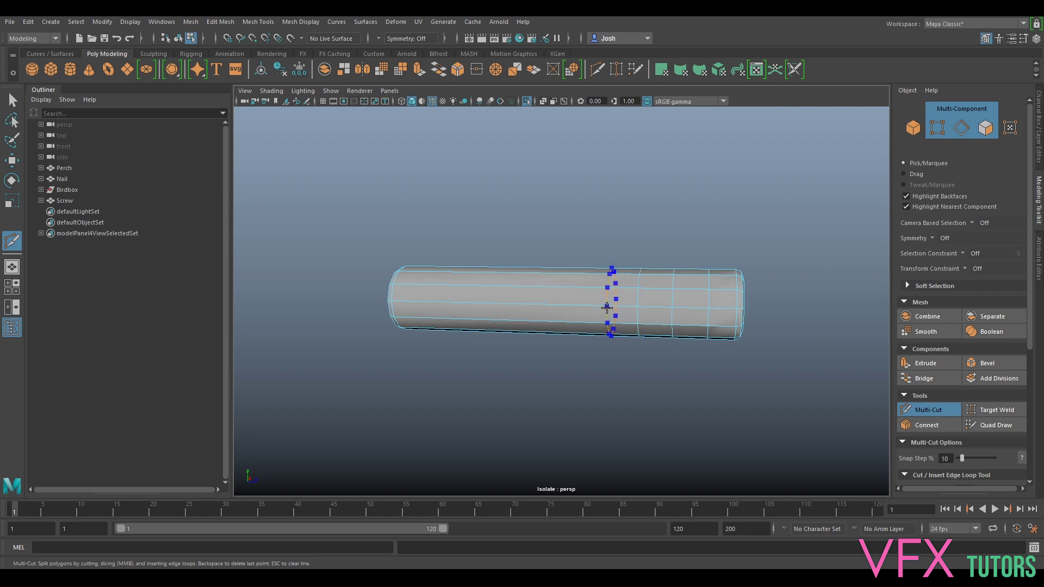
ctrl+click(578, 304)
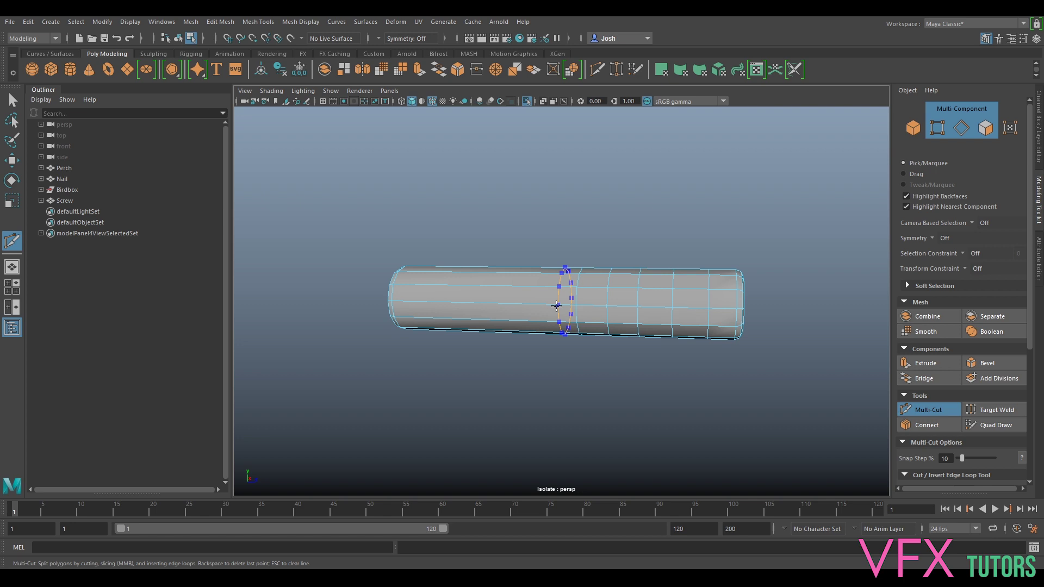
ctrl+click(549, 303)
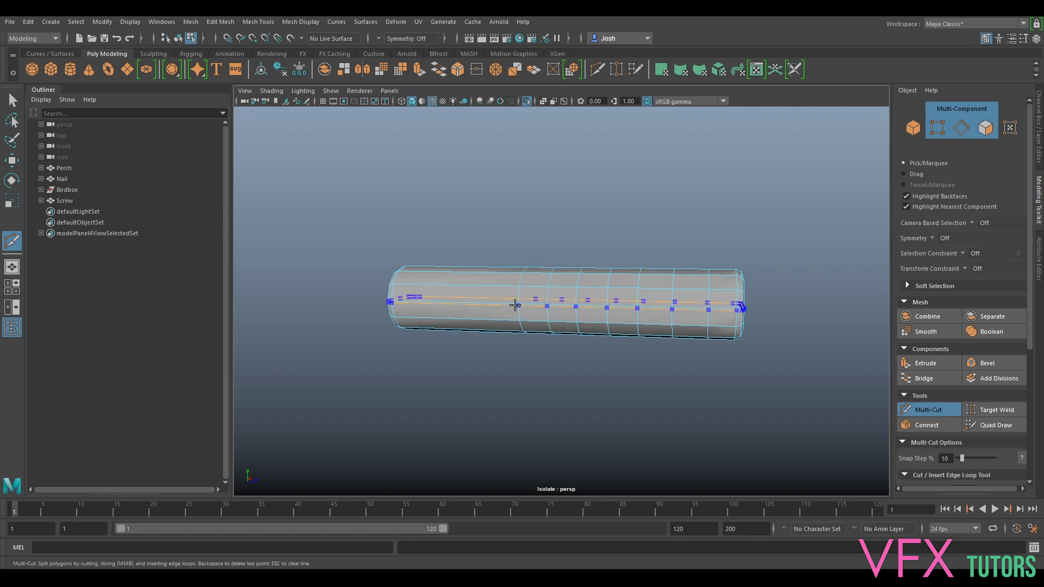
ctrl+click(464, 301)
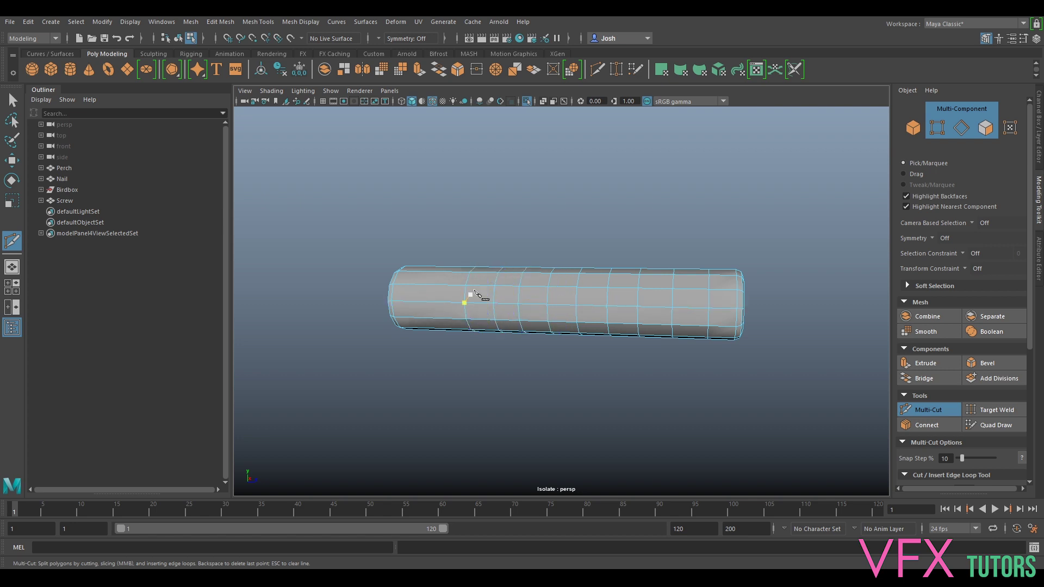
alt+drag(496, 209, 515, 206)
ctrl+click(426, 308)
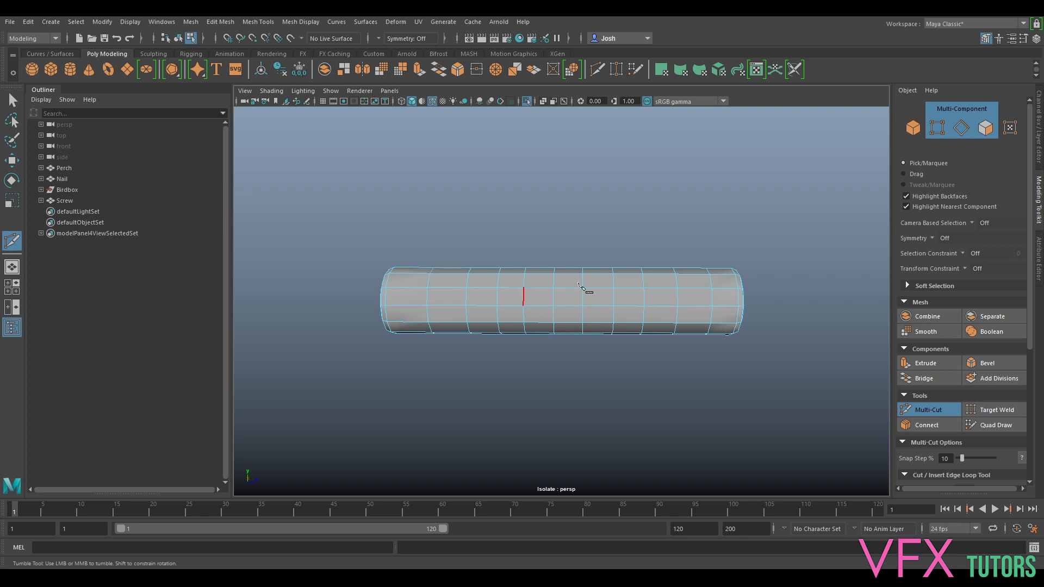
Exit the Multi-Cut tool, show the whole birdhouse and return the perch to object mode
click(947, 413)
scroll(723, 373, down, 5)
alt+drag(709, 371, 668, 372)
key(ctrl+1)
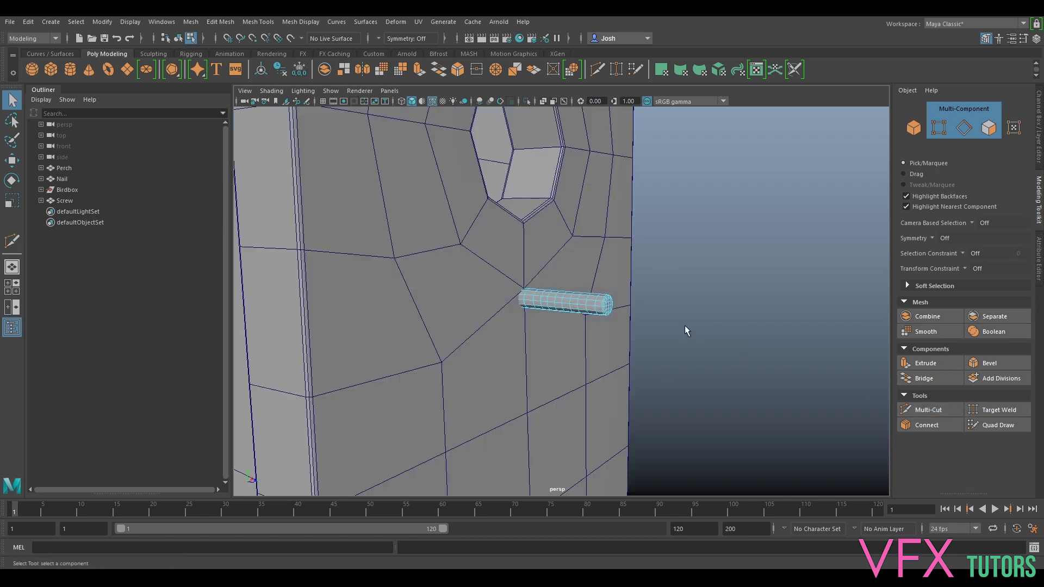
scroll(684, 325, down, 4)
click(914, 127)
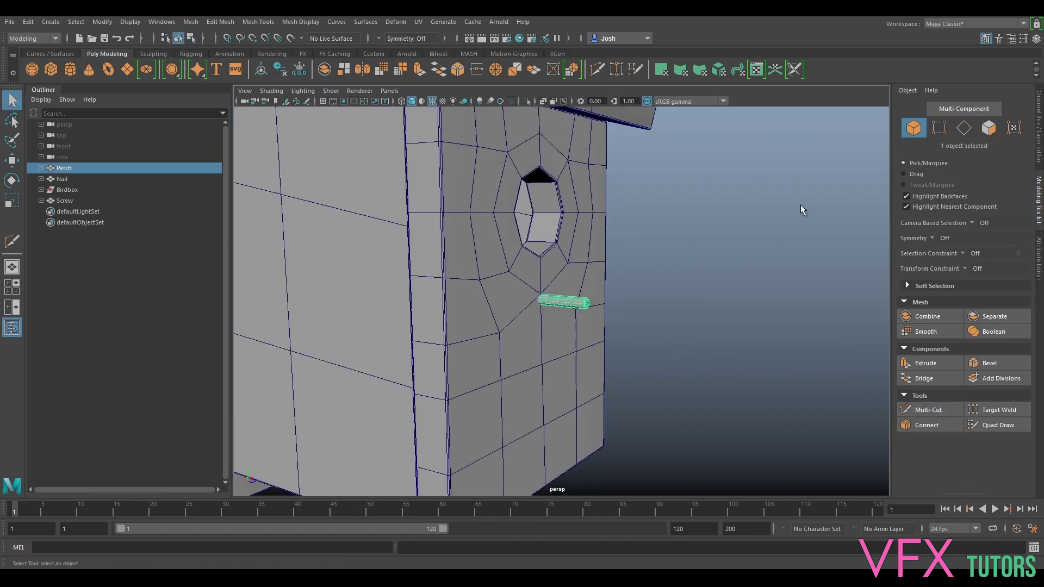
Check the perch's smoothed preview, return it to the unsmoothed display and clear the selection
scroll(844, 351, up, 6)
scroll(793, 327, down, 5)
click(800, 328)
click(590, 371)
key(1)
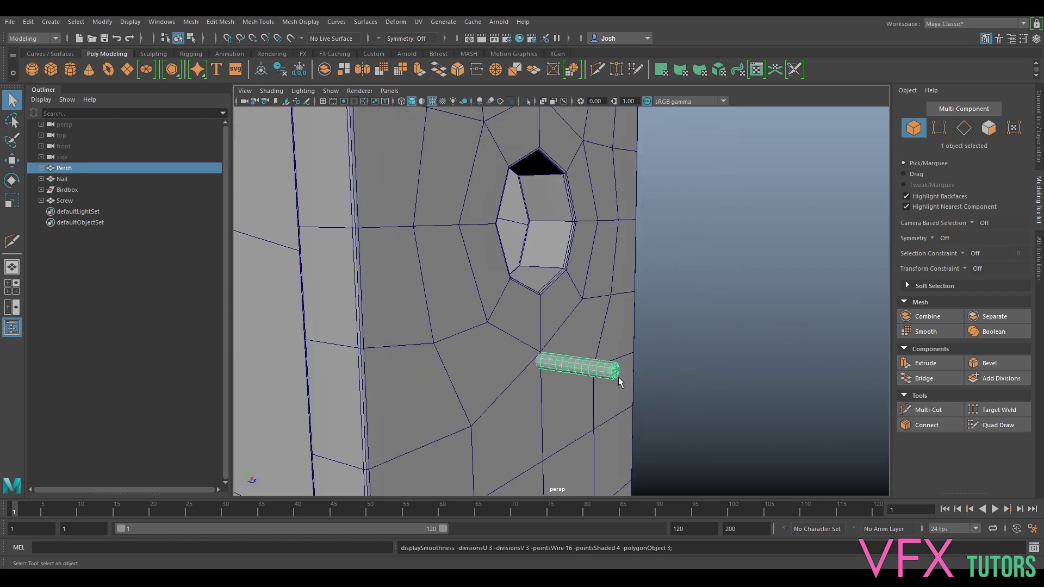
click(710, 342)
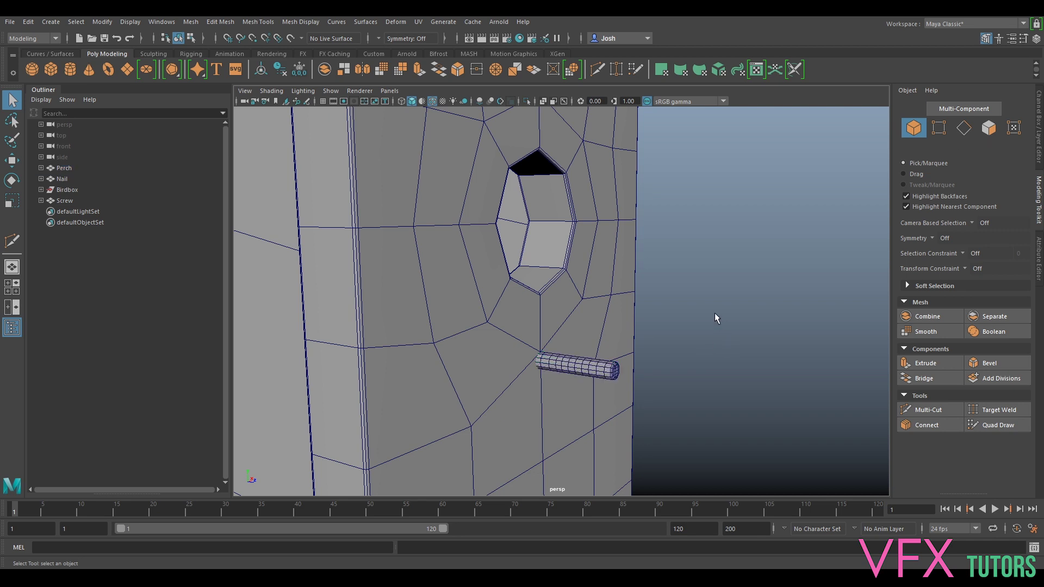
Select the screw near the top of the back board, isolate it and frame it in the viewport
scroll(716, 315, down, 8)
alt+drag(723, 321, 832, 379)
scroll(816, 364, up, 2)
alt+middle_drag(557, 214, 597, 254)
scroll(597, 254, up, 4)
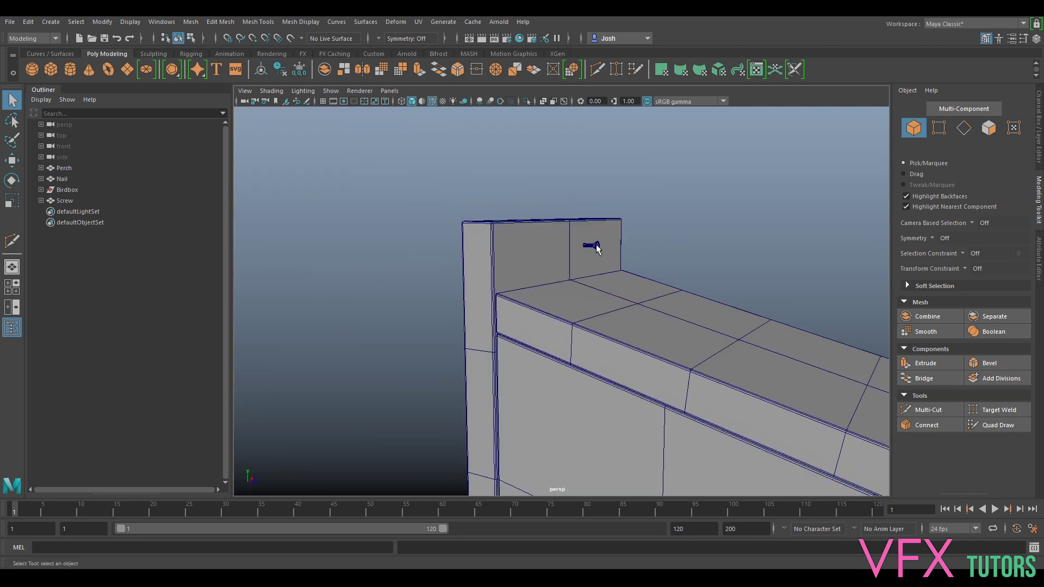
click(592, 246)
key(ctrl+1)
key(f)
scroll(630, 249, down, 2)
Select the edge loops around the screw head's outer rim and the far end of its shank
alt+drag(684, 266, 629, 249)
right_drag(629, 249, 624, 213)
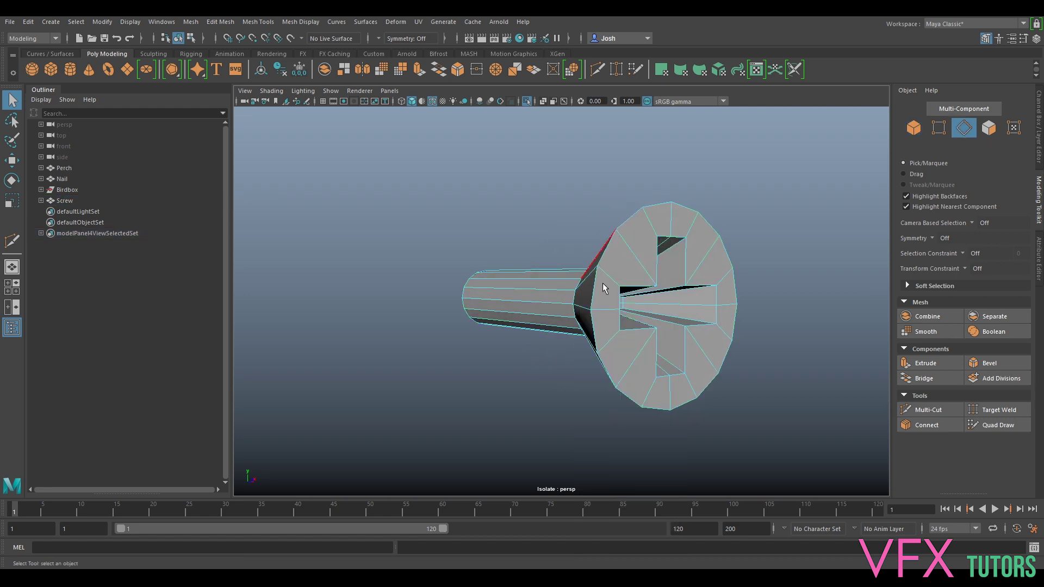
double_click(603, 288)
alt+drag(604, 288, 549, 293)
shift+double_click(422, 291)
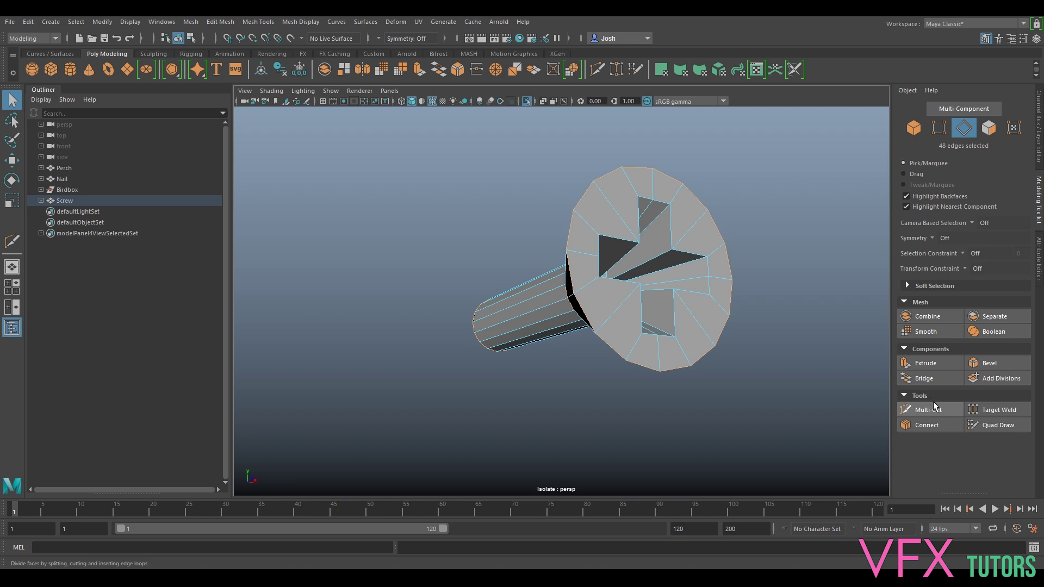
Bevel the screw's selected loops with 2 segments and the fraction lowered to 0.2 or less, and return to object mode
click(986, 364)
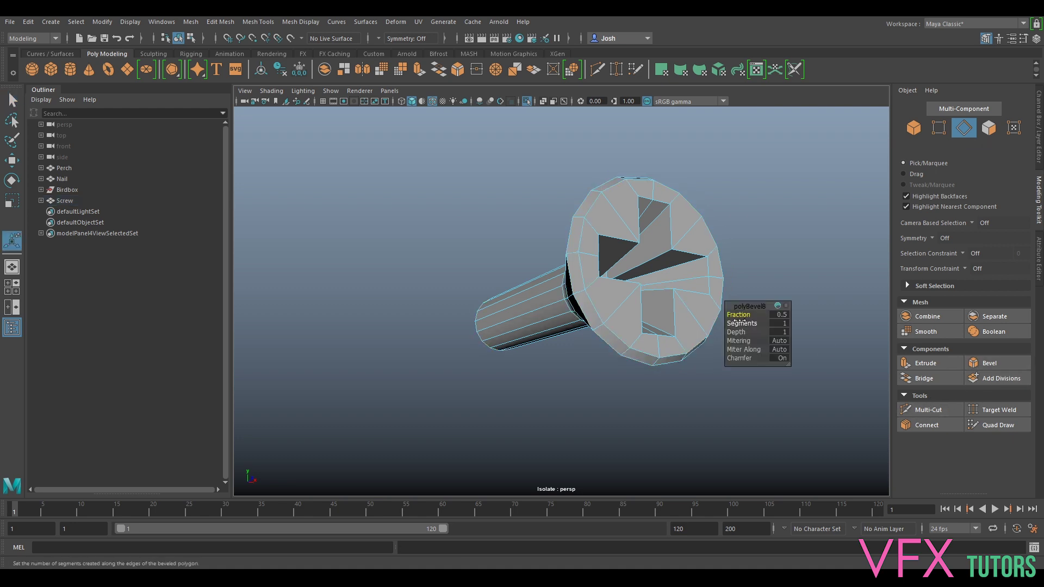
drag(739, 314, 747, 324)
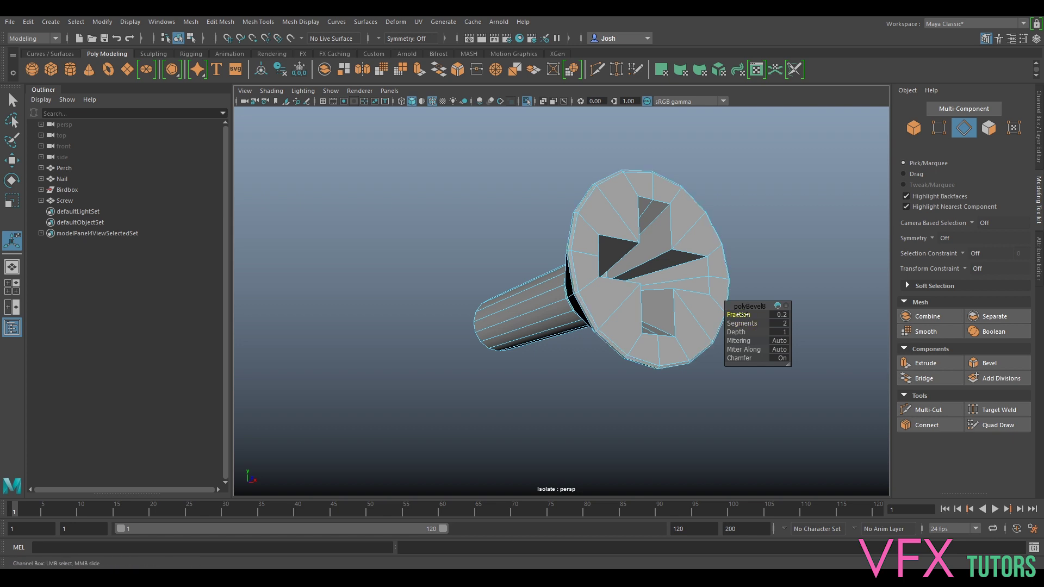
drag(738, 314, 731, 315)
alt+drag(641, 268, 562, 280)
scroll(563, 281, up, 3)
right_drag(518, 215, 553, 190)
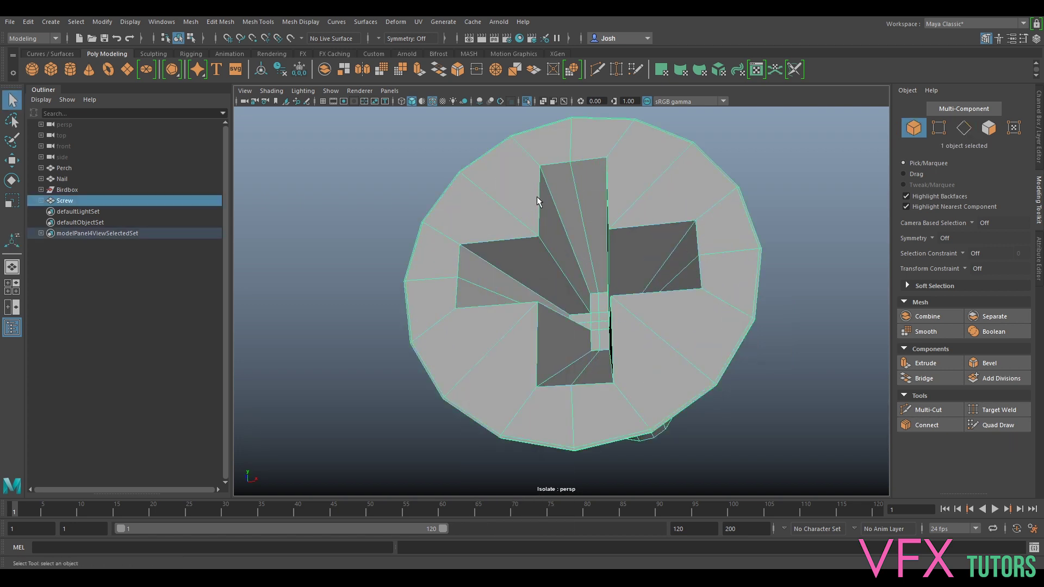
Compare the screw's smoothed preview with its unsmoothed display, ending on the unsmoothed one
key(3)
key(1)
key(3)
key(1)
Switch the screw to edge selection and select the loop around the rim of the head's cross-shaped recess
alt+drag(588, 192, 559, 217)
right_drag(559, 216, 545, 217)
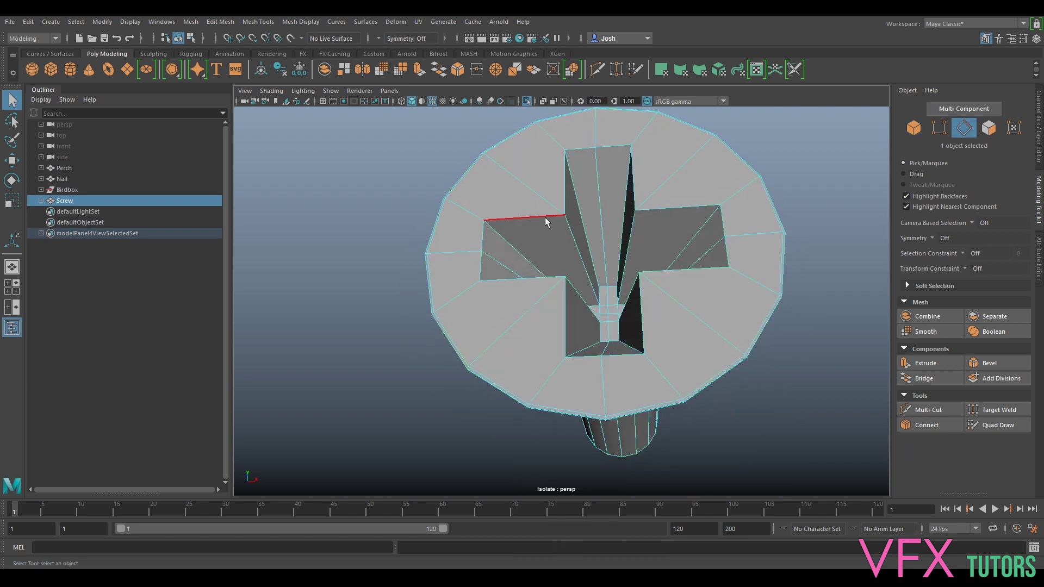
double_click(537, 219)
alt+drag(621, 263, 568, 310)
shift+click(581, 329)
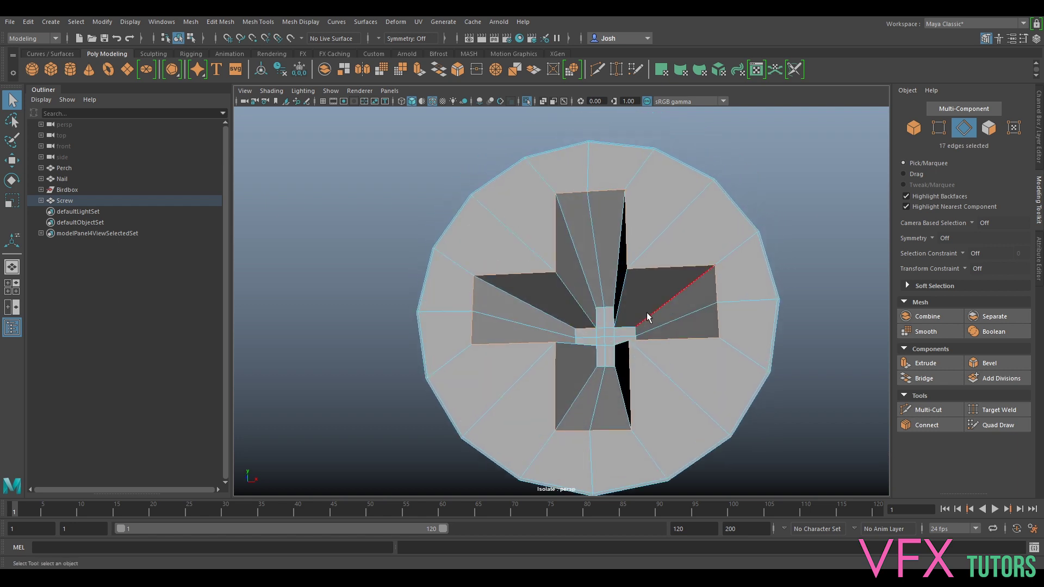
alt+drag(595, 252, 594, 280)
scroll(598, 269, up, 3)
key(ctrl+z)
key(ctrl+z)
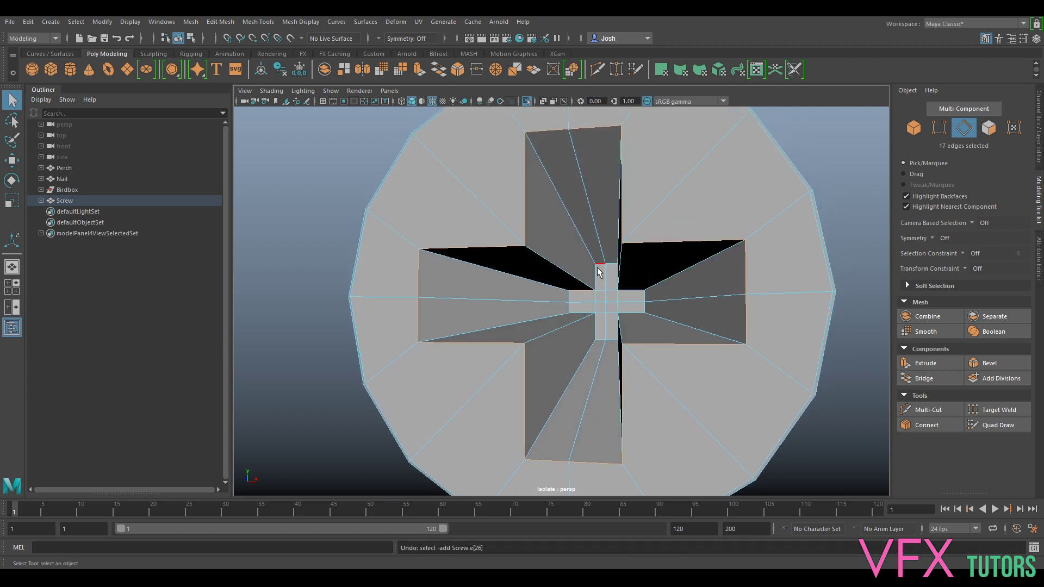
Start a new selection with the outline edges of the small cross-shaped floor inside the screw head's recess
mouse_move(599, 283)
alt+mouse_down()
mouse_move(630, 279)
mouse_move(613, 285)
alt+mouse_up()
scroll(601, 270, up, 3)
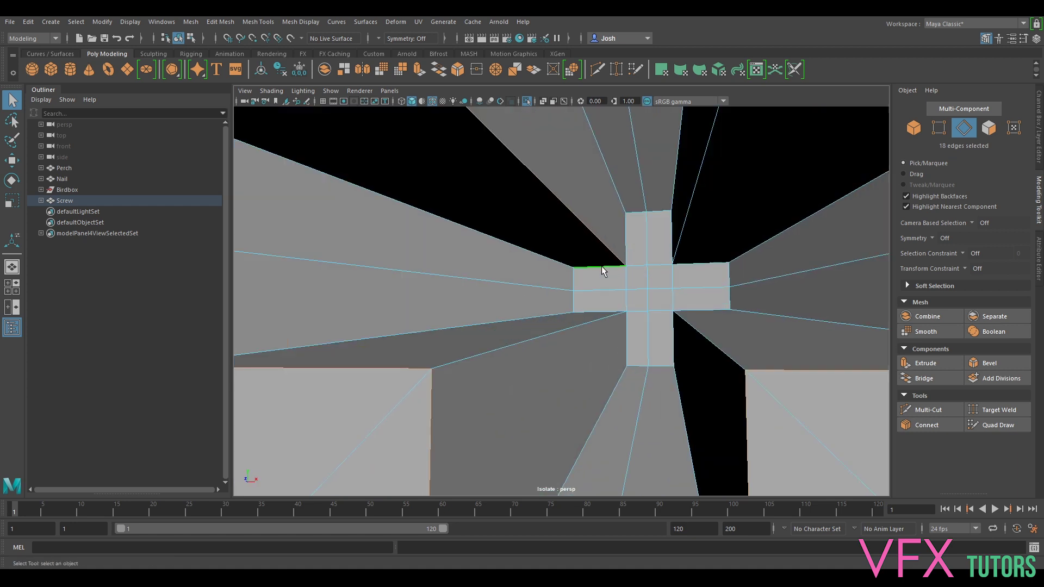
click(576, 275)
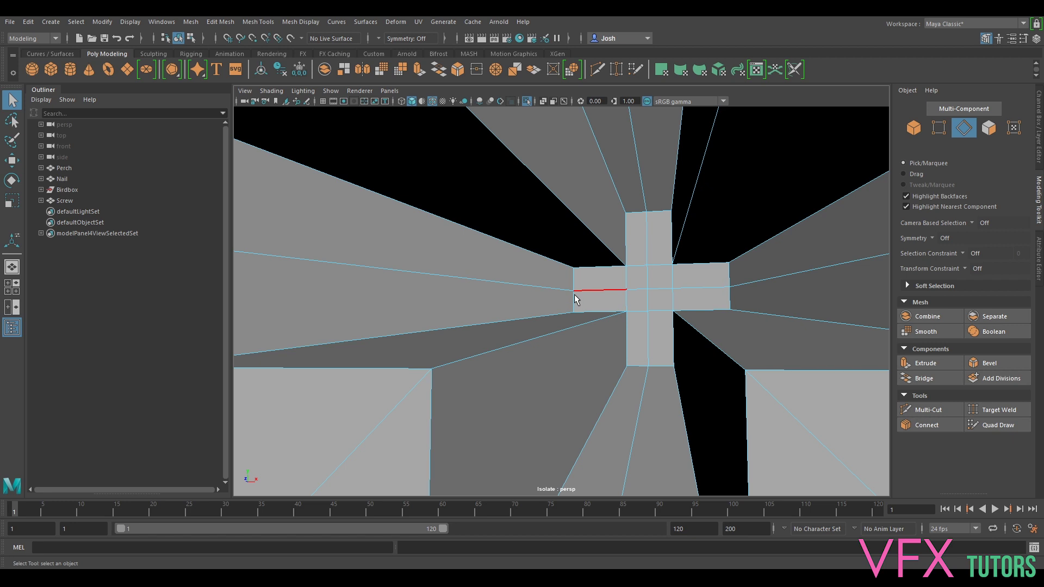
click(574, 295)
shift+click(581, 282)
shift+click(599, 312)
shift+click(627, 337)
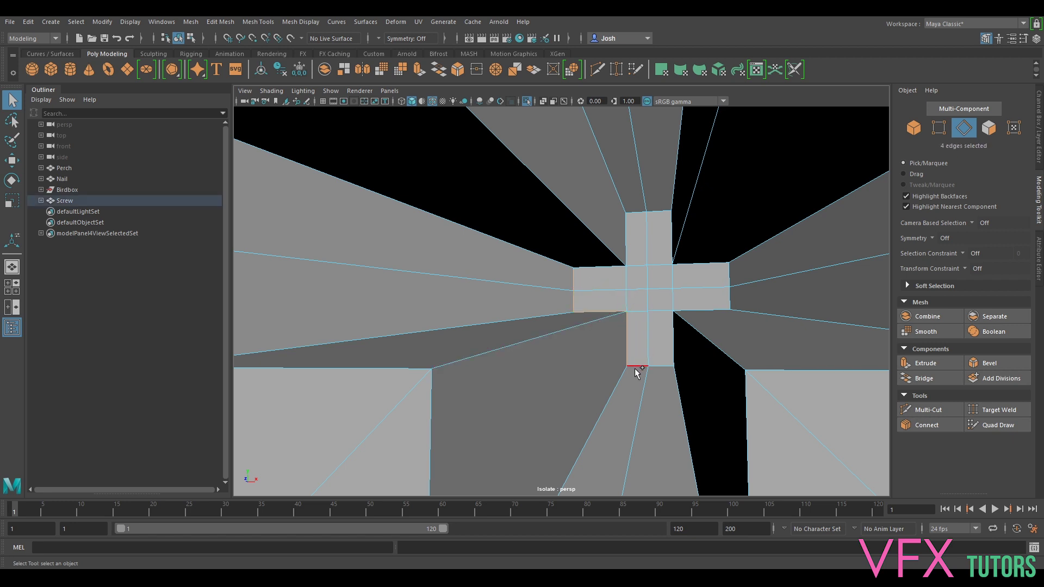
scroll(673, 326, down, 8)
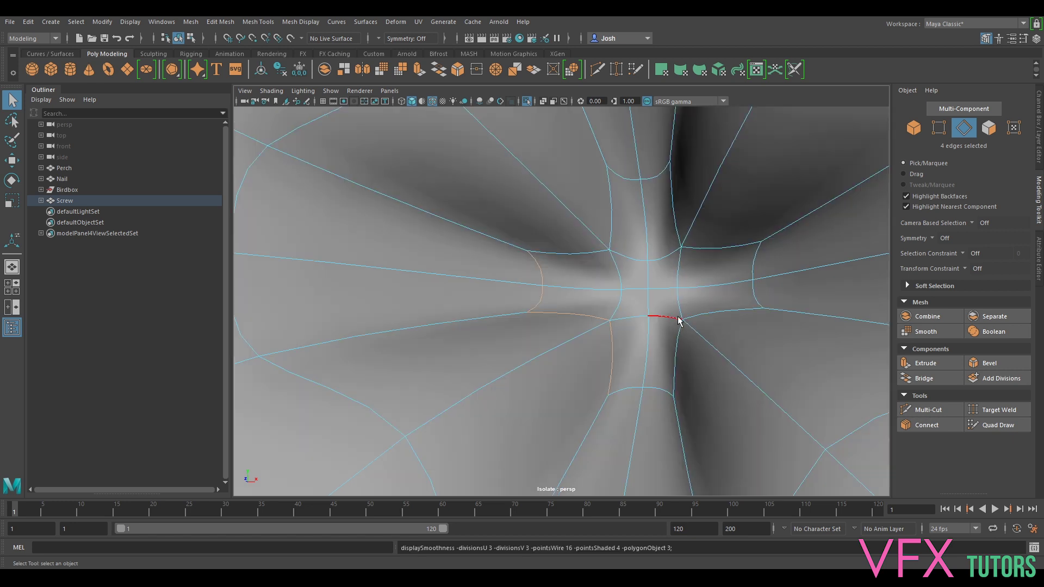
mouse_move(629, 284)
alt+mouse_down()
mouse_move(643, 264)
mouse_move(642, 276)
alt+mouse_up()
scroll(619, 328, up, 6)
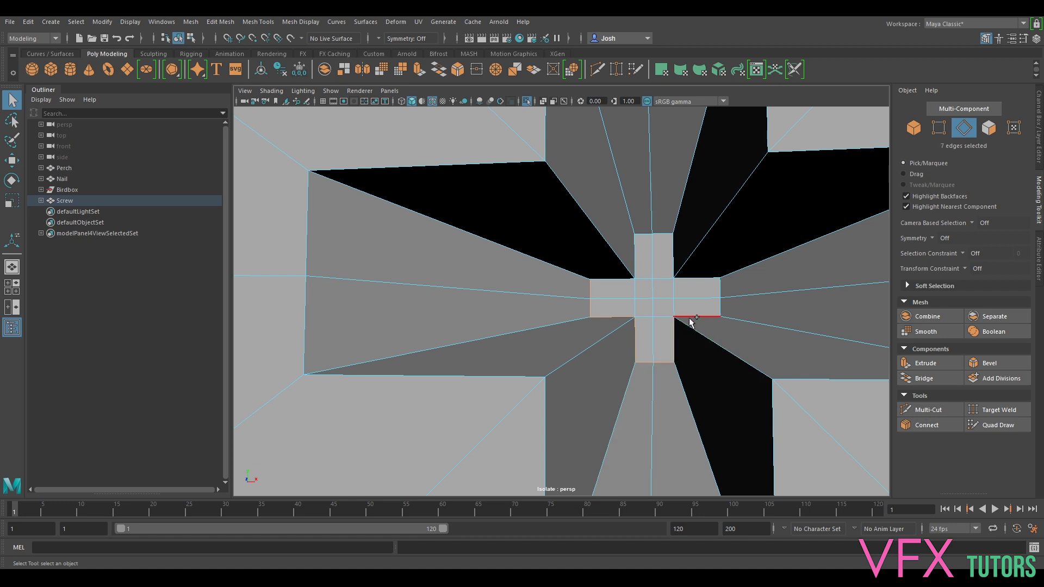
shift+click(708, 286)
Add the recess's wall corner edges and its outer rim edges to the selection
shift+click(629, 226)
shift+click(671, 221)
shift+click(678, 279)
shift+click(690, 330)
shift+click(699, 407)
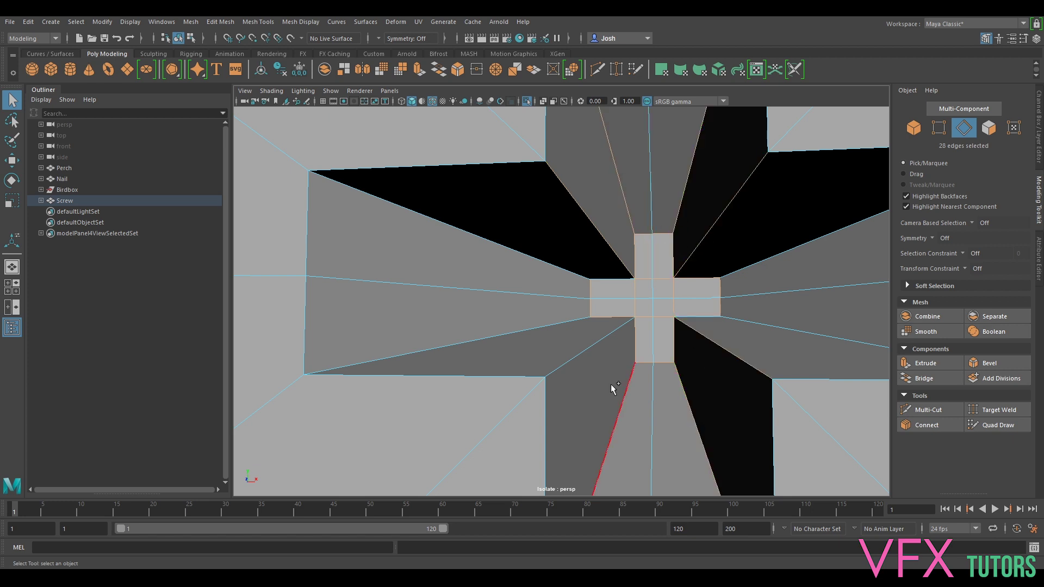
shift+click(587, 347)
shift+click(526, 330)
shift+click(526, 254)
scroll(757, 244, down, 3)
scroll(674, 263, up, 2)
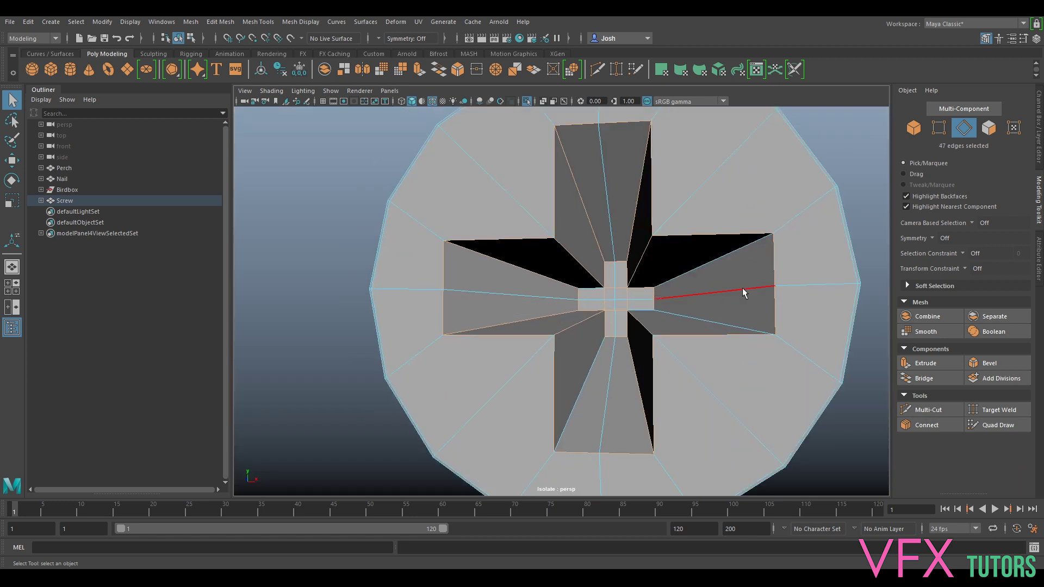
click(1000, 363)
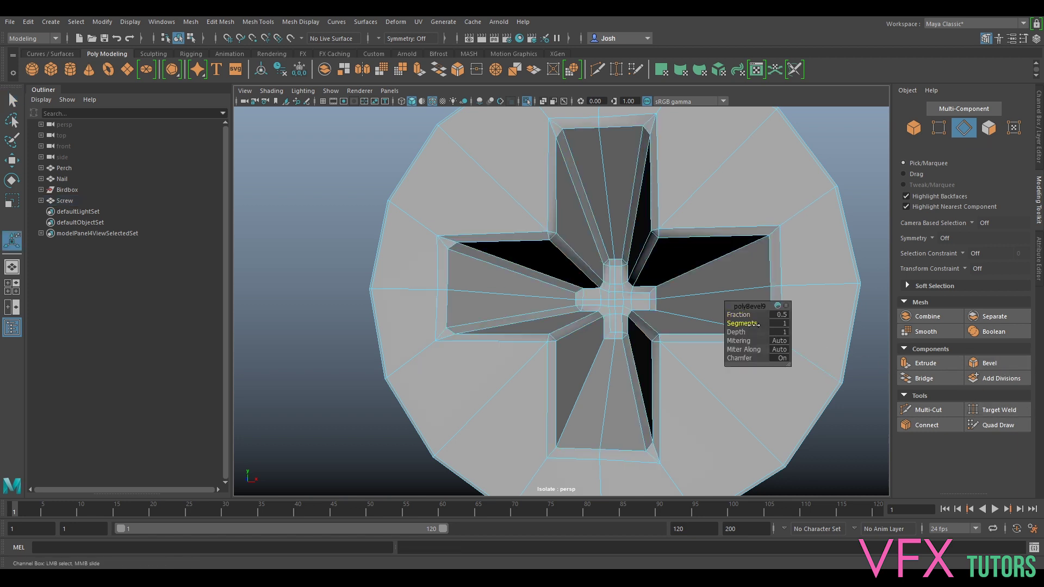
drag(758, 325, 760, 325)
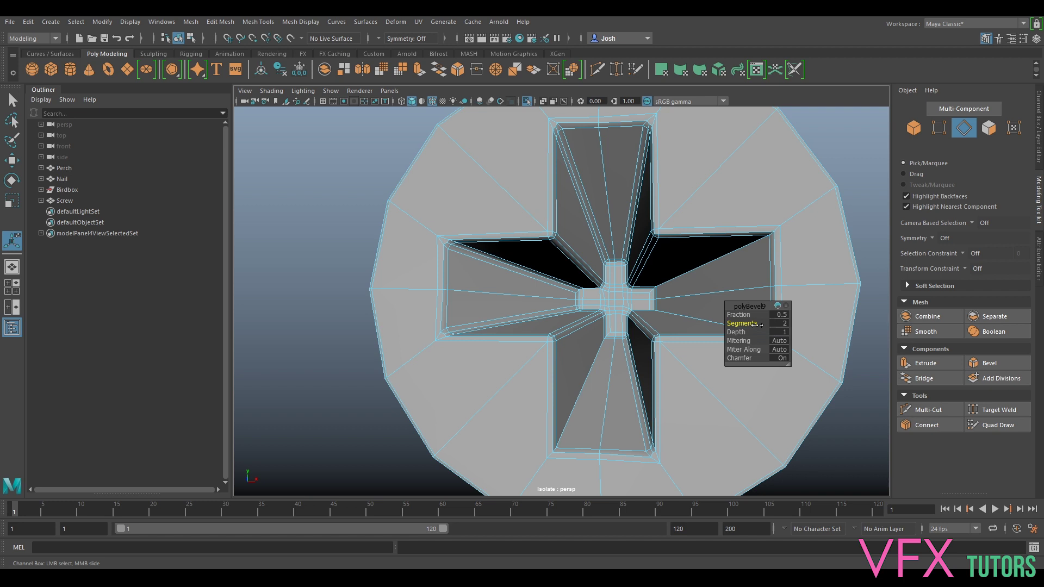
key(ctrl+z)
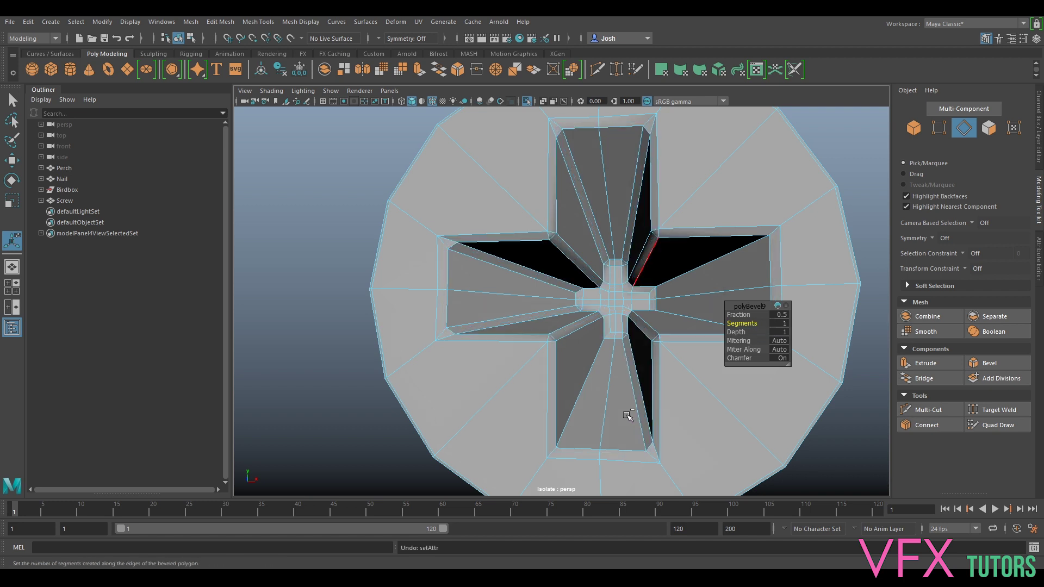
key(ctrl+z)
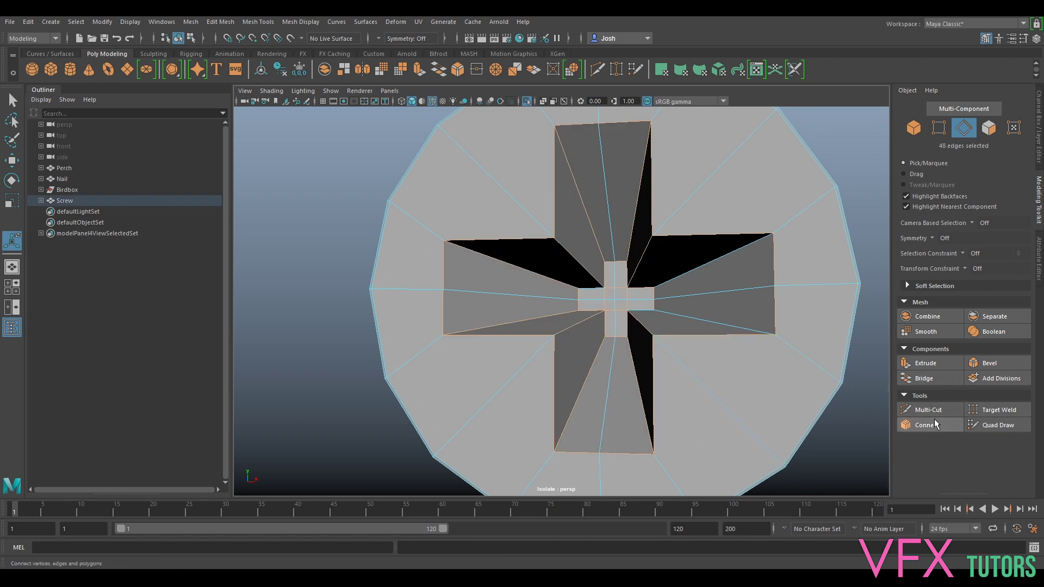
Try a 2-segment bevel on the selected recess edges, inspect its corners, and undo it
click(988, 363)
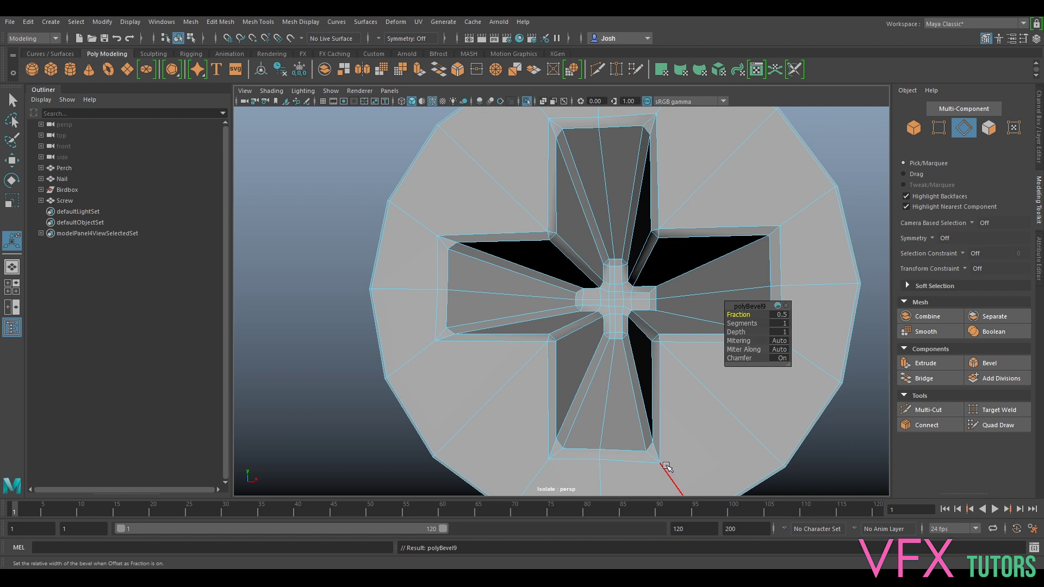
click(760, 324)
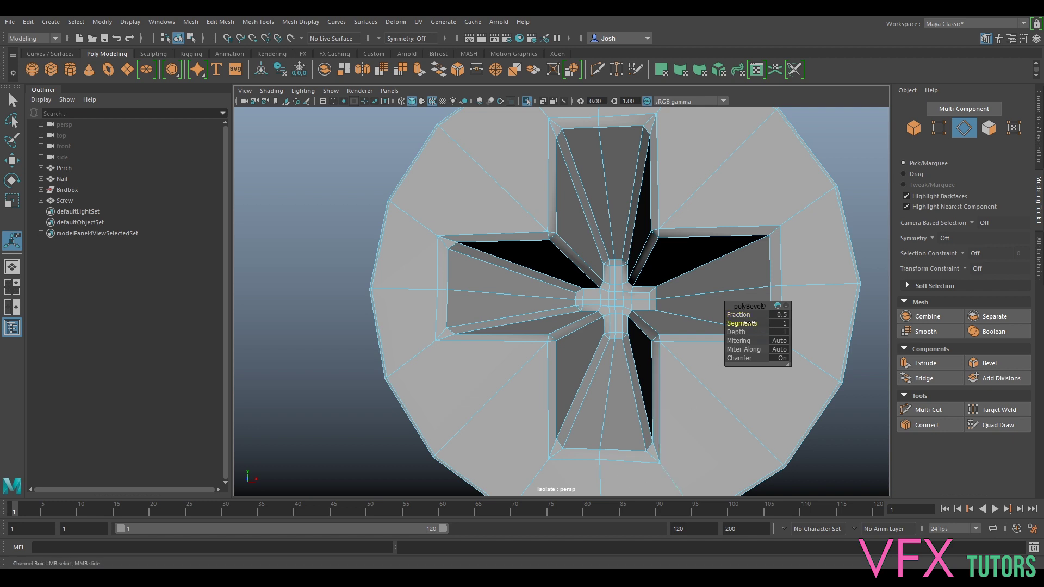
middle_drag(753, 324, 754, 324)
alt+drag(661, 324, 671, 310)
scroll(698, 373, up, 3)
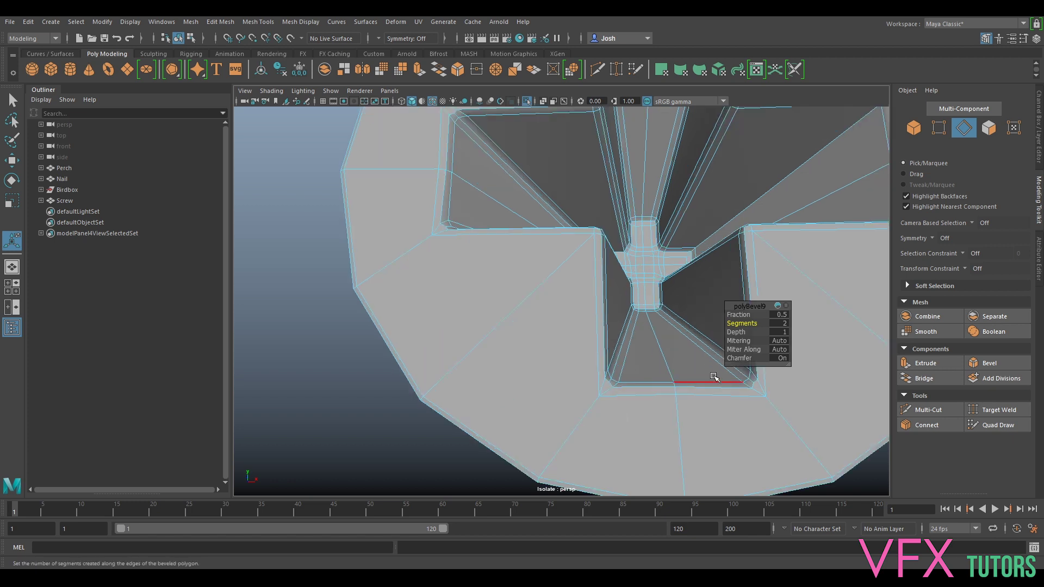
alt+drag(622, 364, 602, 384)
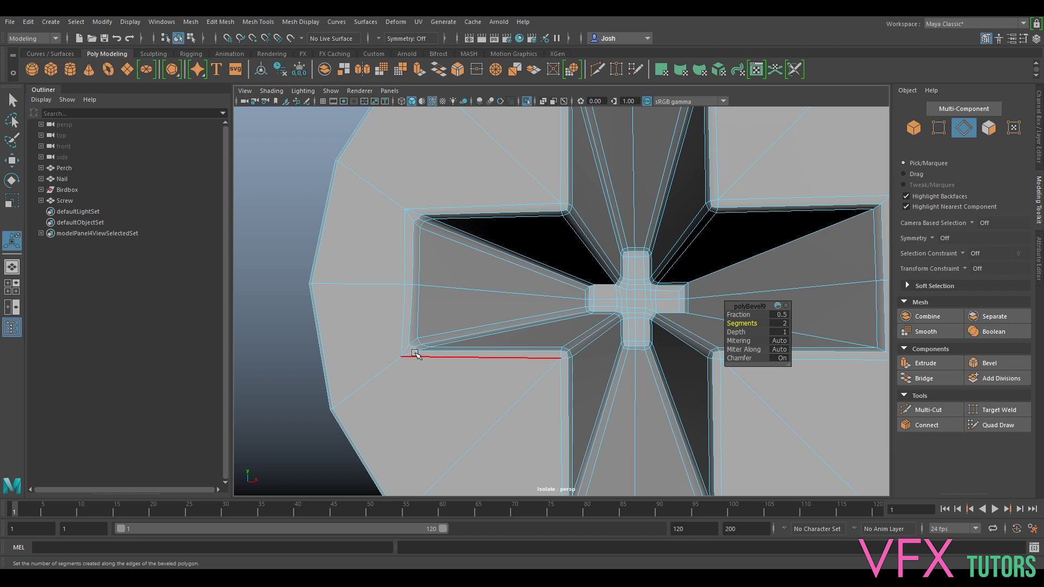
alt+middle_drag(512, 185, 525, 250)
alt+drag(631, 274, 573, 285)
alt+drag(594, 354, 669, 304)
right_drag(690, 285, 670, 298)
alt+drag(684, 305, 651, 357)
key(ctrl+z)
key(ctrl+z)
key(ctrl+z)
Add the missed wall corner and floor edges of the cross recess to the selection
ctrl+shift+click(663, 269)
scroll(582, 358, up, 5)
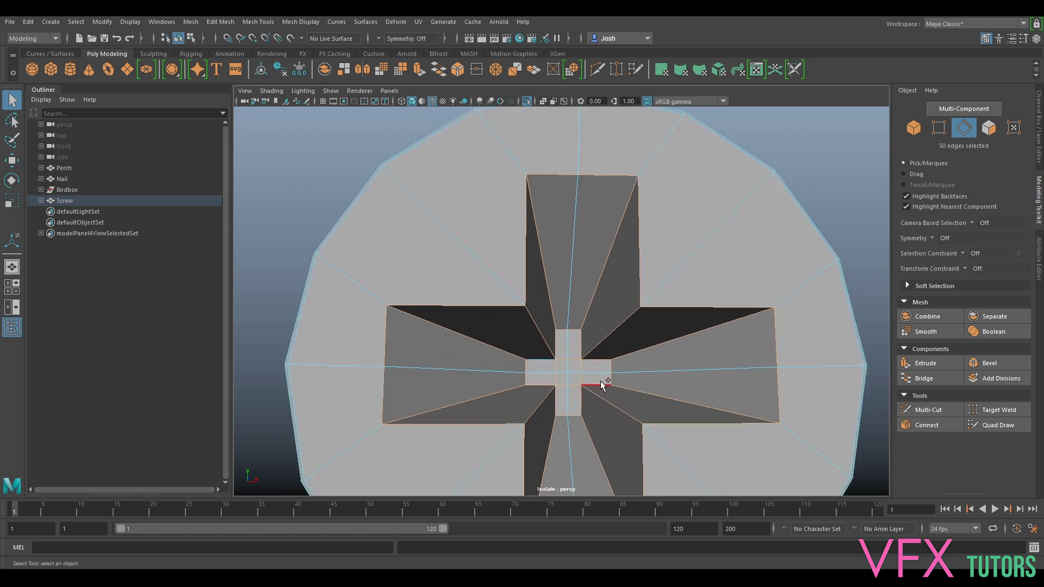
mouse_move(685, 390)
alt+mouse_down()
mouse_move(655, 380)
mouse_move(657, 368)
mouse_move(679, 381)
alt+mouse_up()
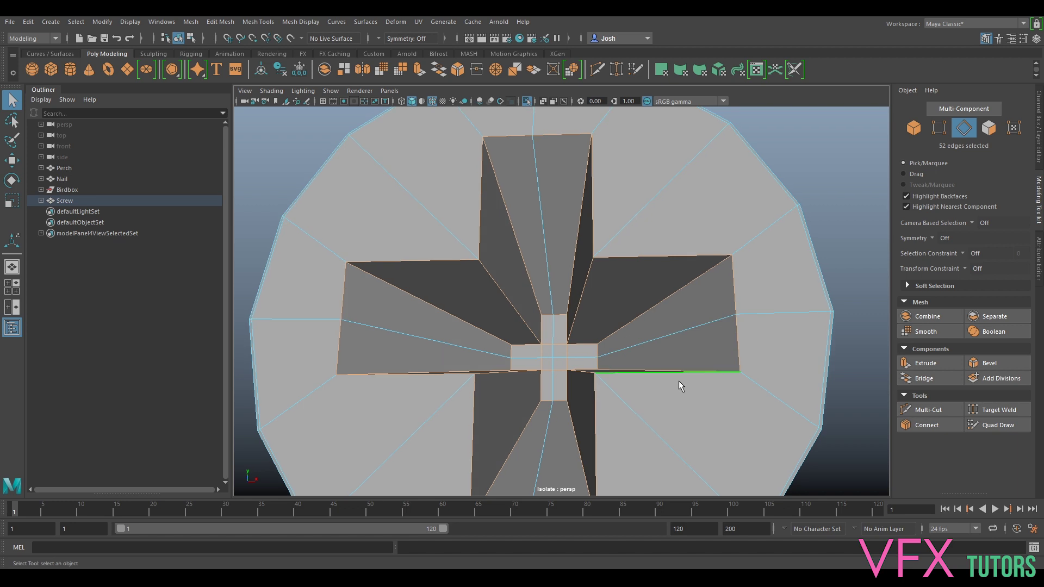
Bevel the selected recess edges with 2 segments, trying a fraction of 0.1 before setting it to 0.3
click(1014, 363)
scroll(430, 361, down, 5)
alt+drag(547, 418, 563, 430)
click(783, 323)
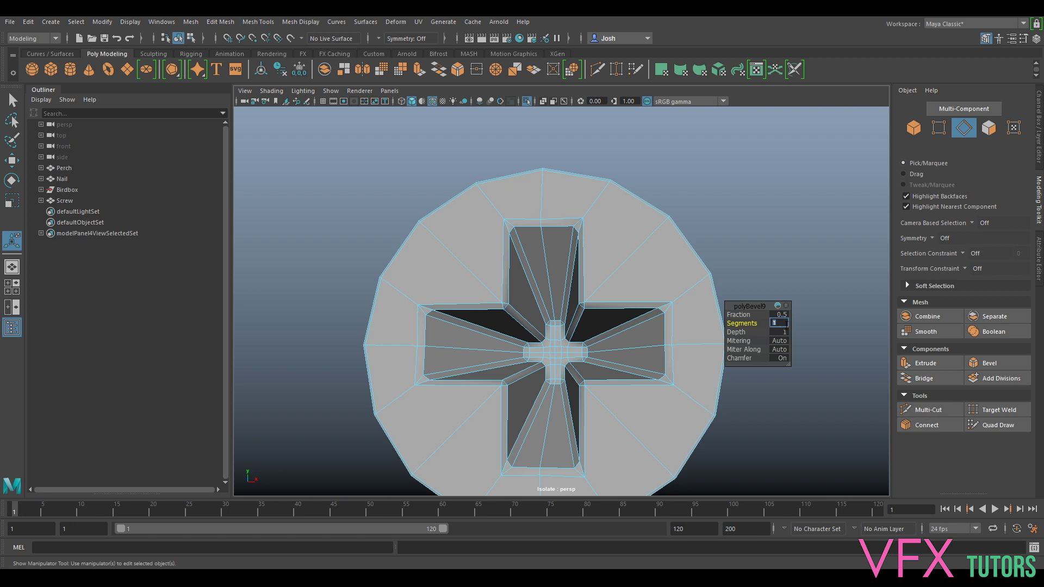
text(2)
key(Return)
click(781, 315)
text(0.)
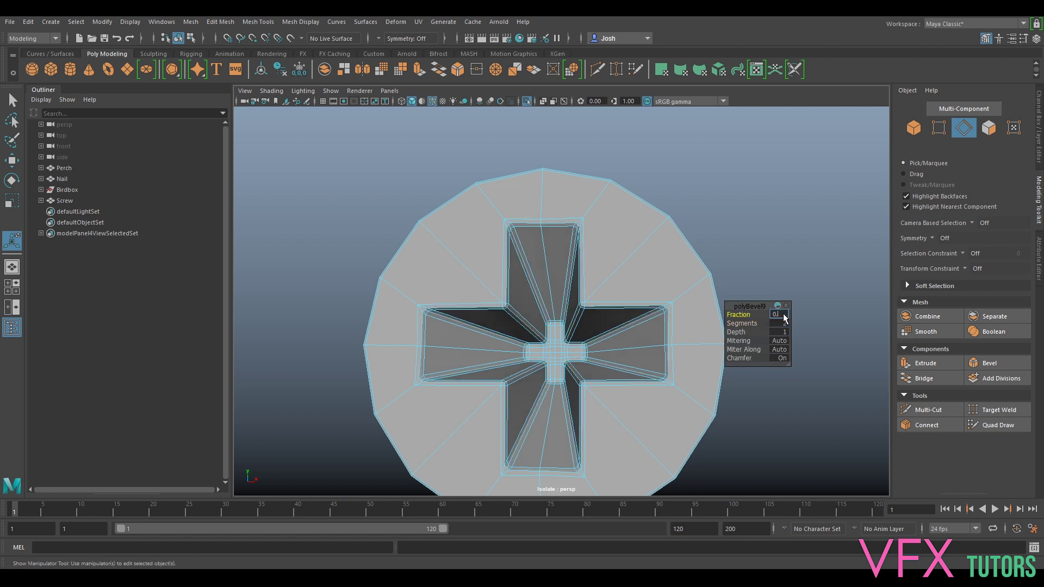
text(1)
key(Return)
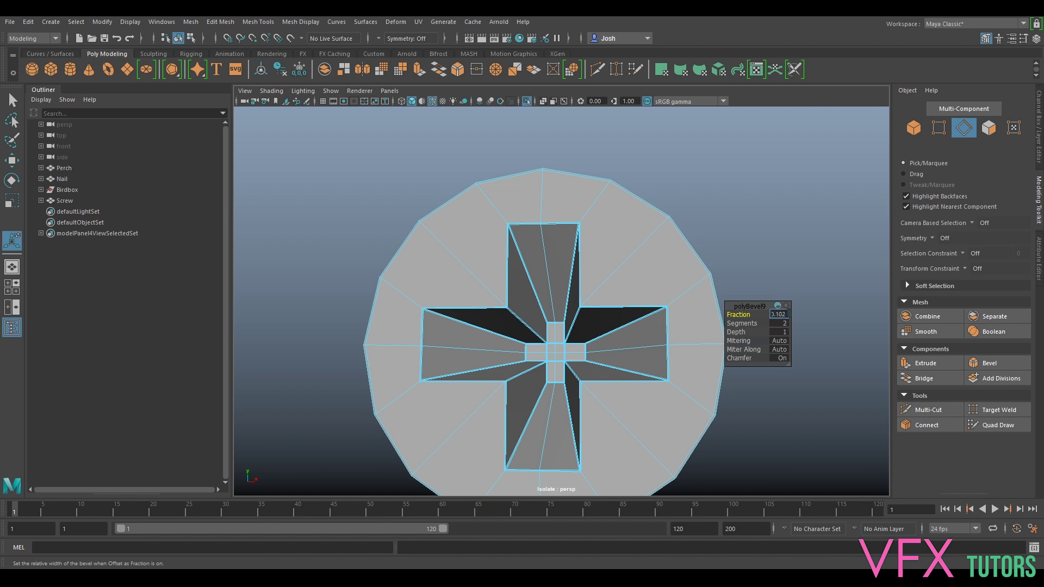
text(0.3)
key(Return)
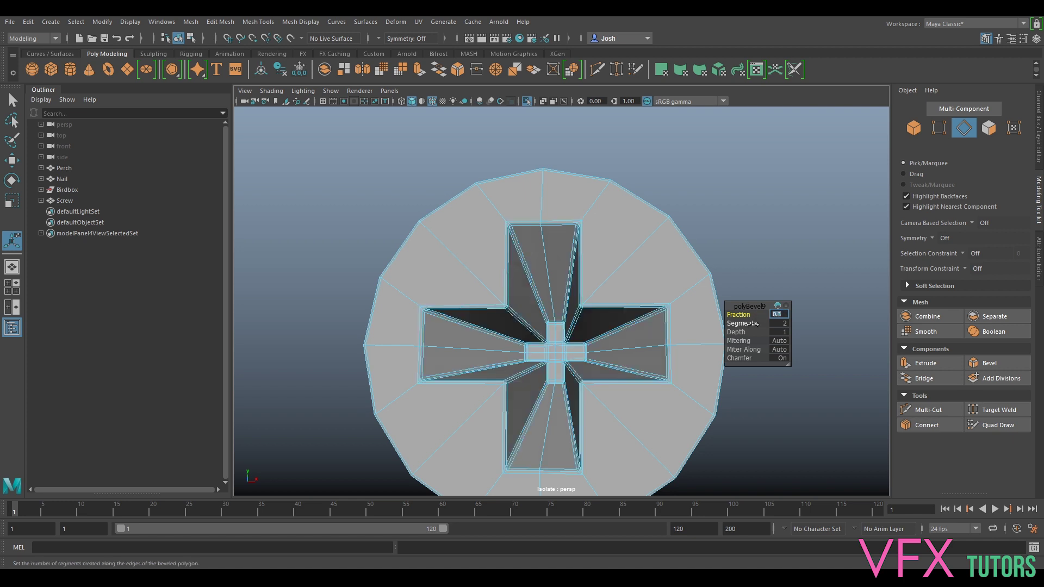
Insert two edge loops on the screw head's face, one around the cross recess and one near the outer rim
mouse_move(654, 352)
alt+mouse_down()
mouse_move(650, 371)
mouse_move(654, 357)
alt+mouse_up()
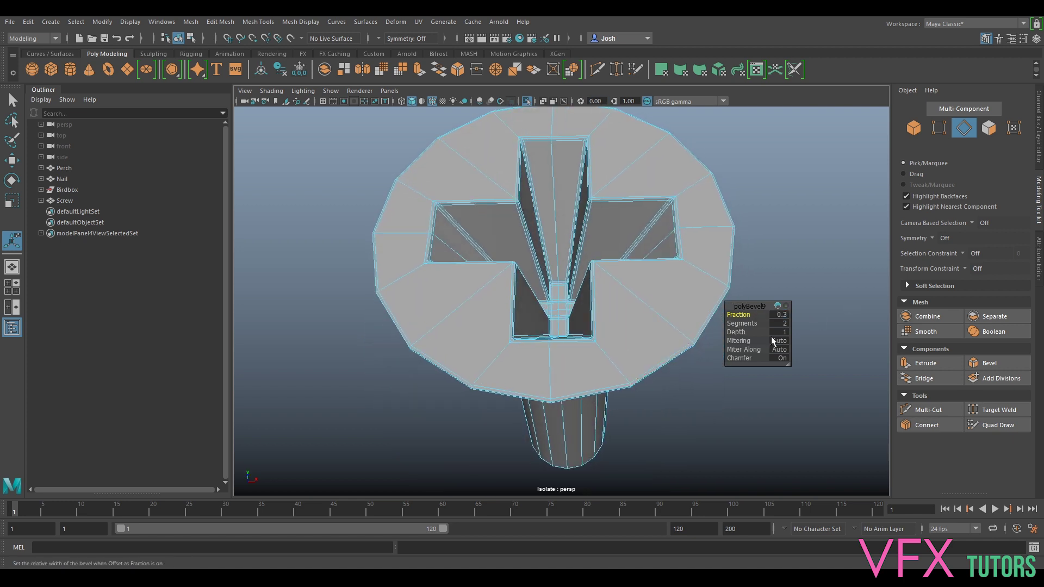
click(931, 410)
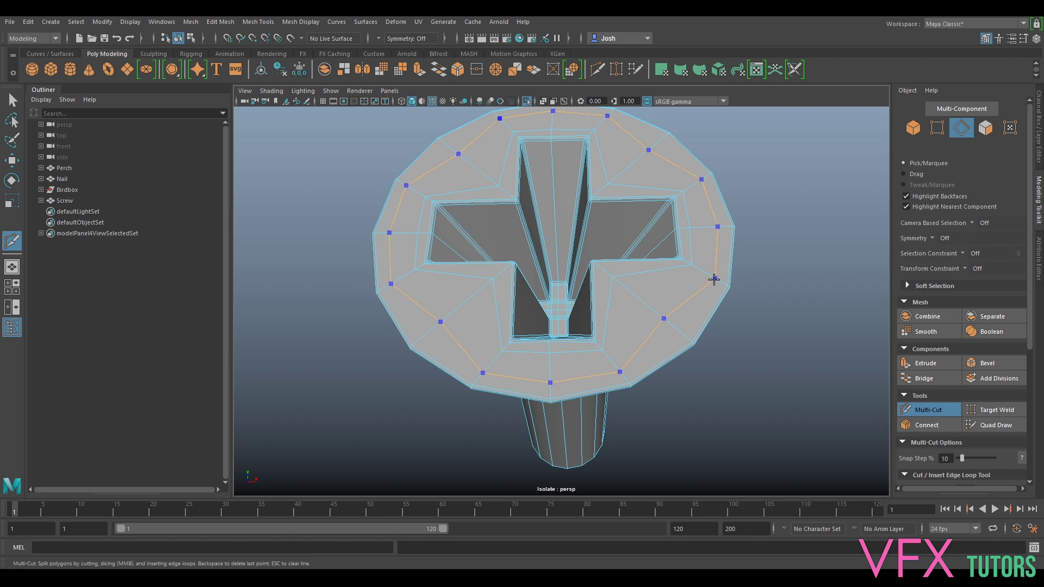
click(924, 410)
Compare the screw head's smoothed preview with its unsmoothed display several times, ending on the unsmoothed one
key(3)
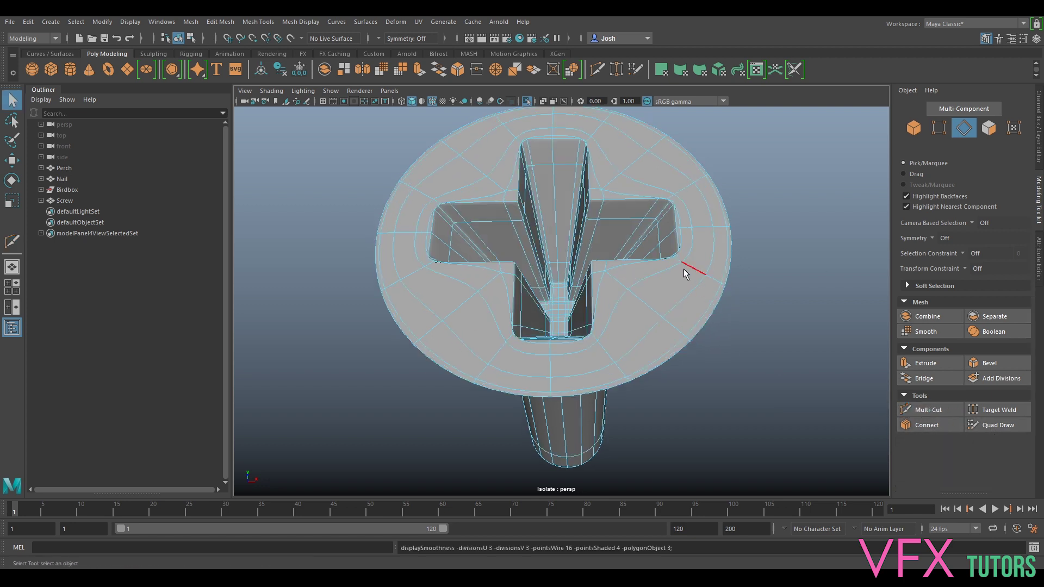
key(1)
key(3)
key(1)
key(3)
key(1)
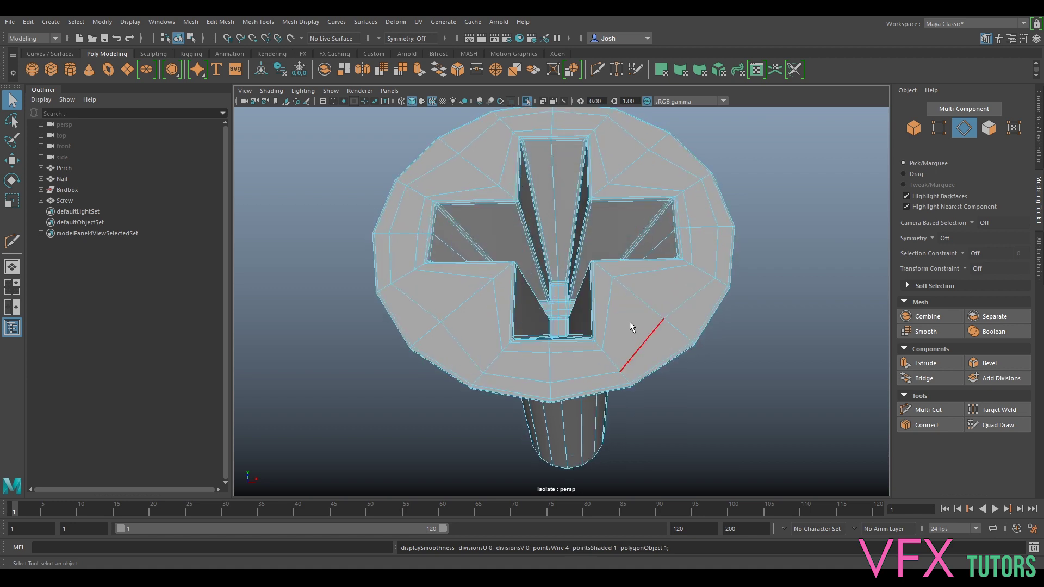
key(3)
key(1)
key(3)
key(1)
key(3)
key(1)
Inspect the recess corners, and undo the inserted edge loops and the recess bevel
alt+drag(696, 255, 674, 282)
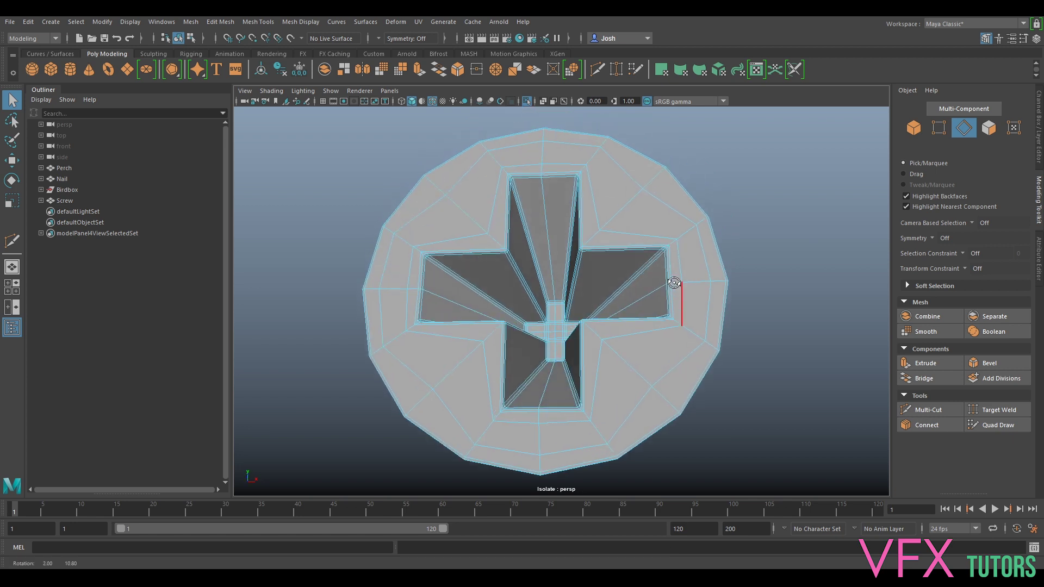
scroll(618, 421, up, 4)
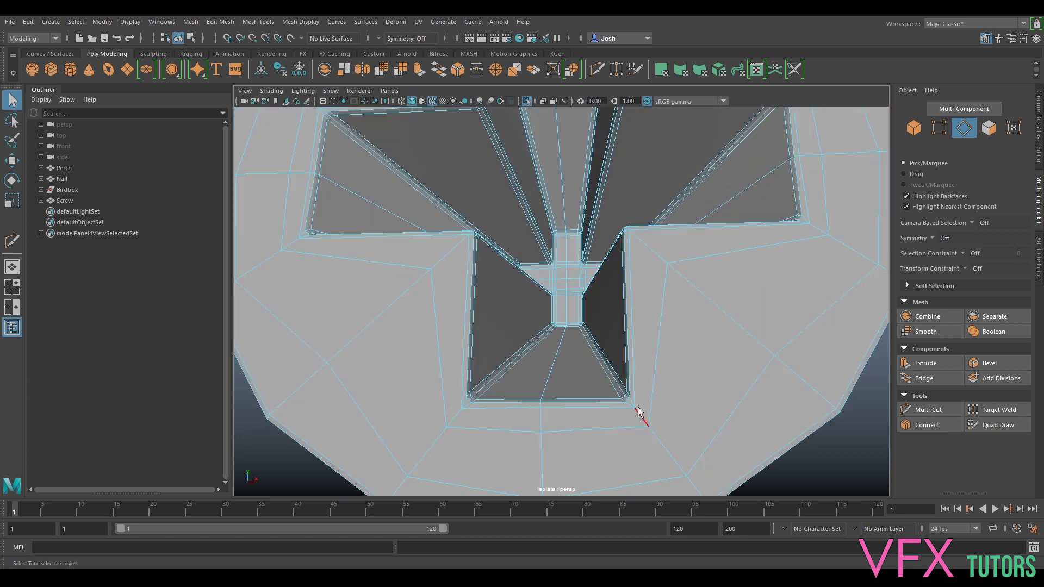
scroll(637, 412, down, 3)
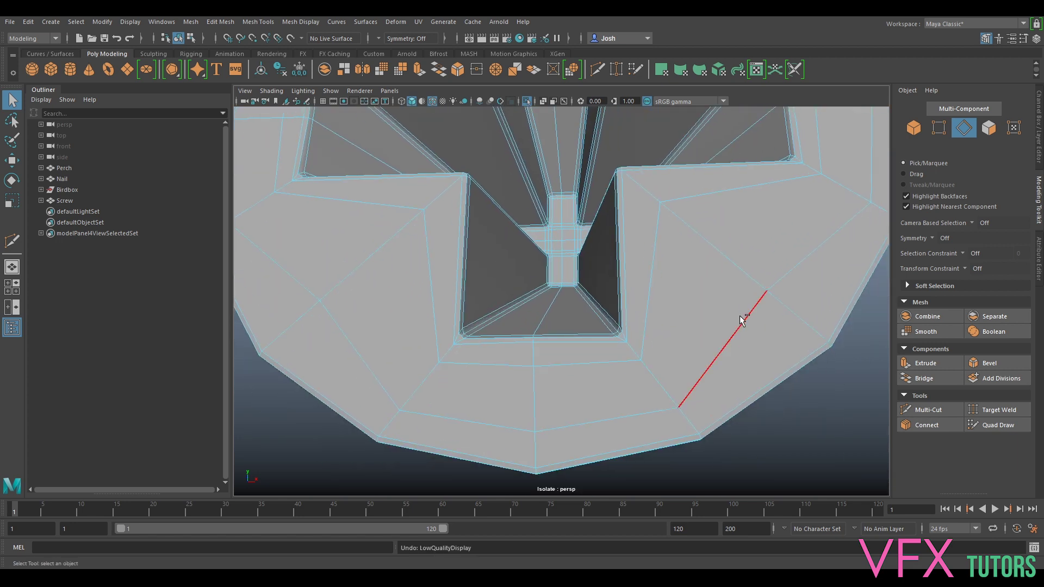
key(ctrl+z)
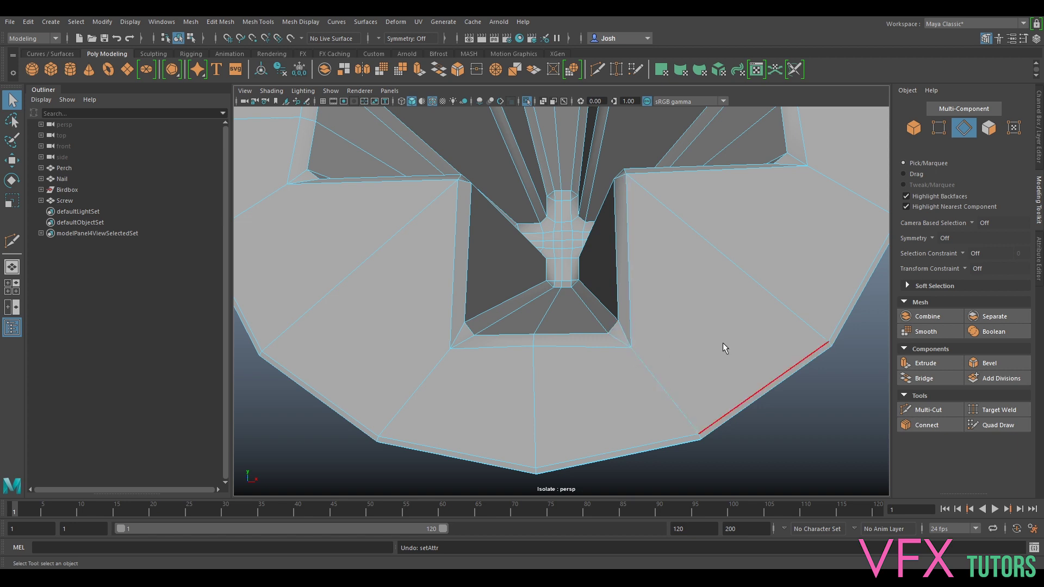
key(ctrl+z)
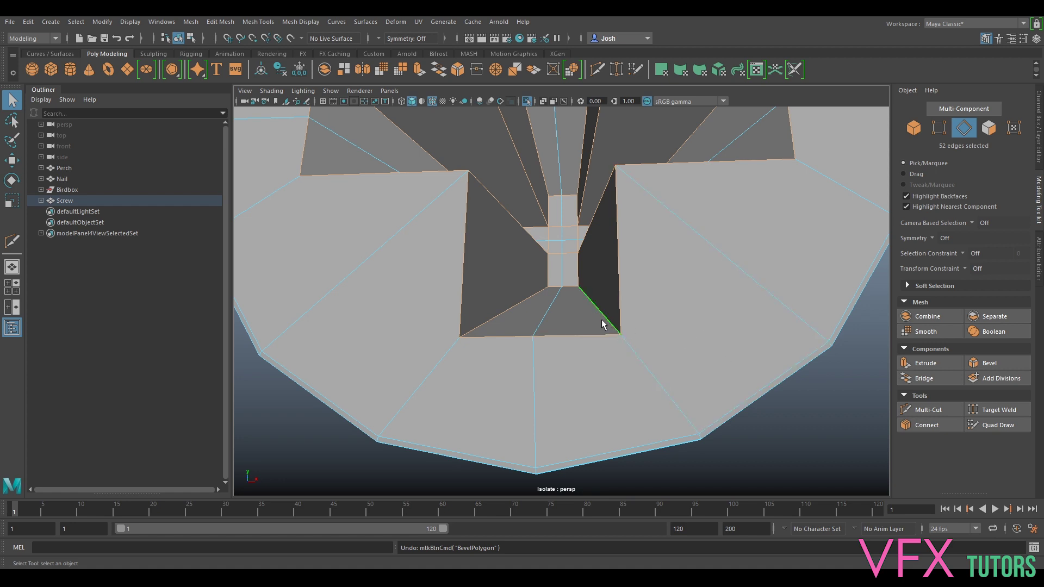
Bevel the selected recess edges with a fraction of 0.2 and 2 segments, comparing the smoothed and unsmoothed display
click(985, 363)
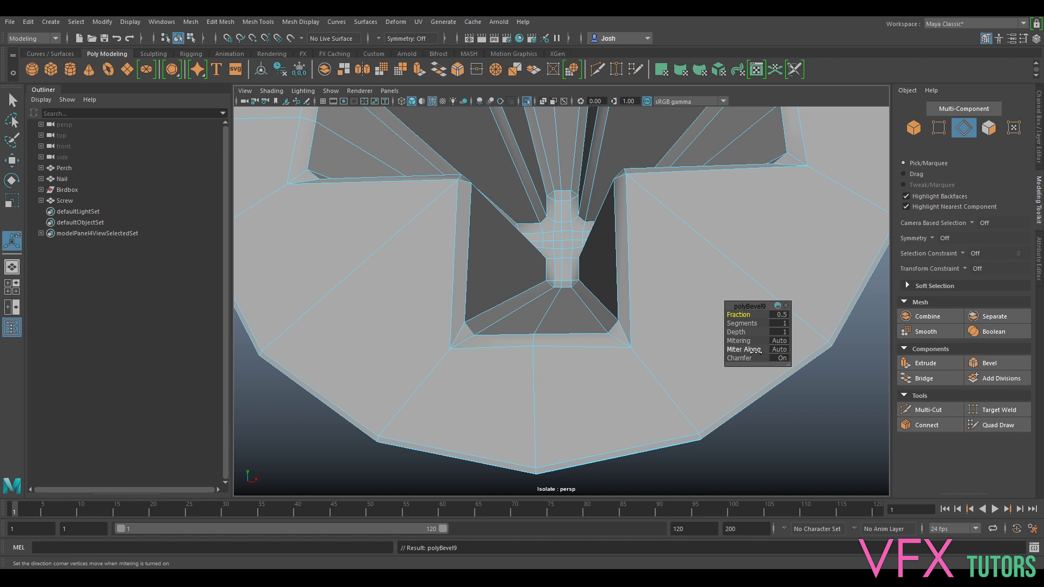
drag(738, 315, 739, 314)
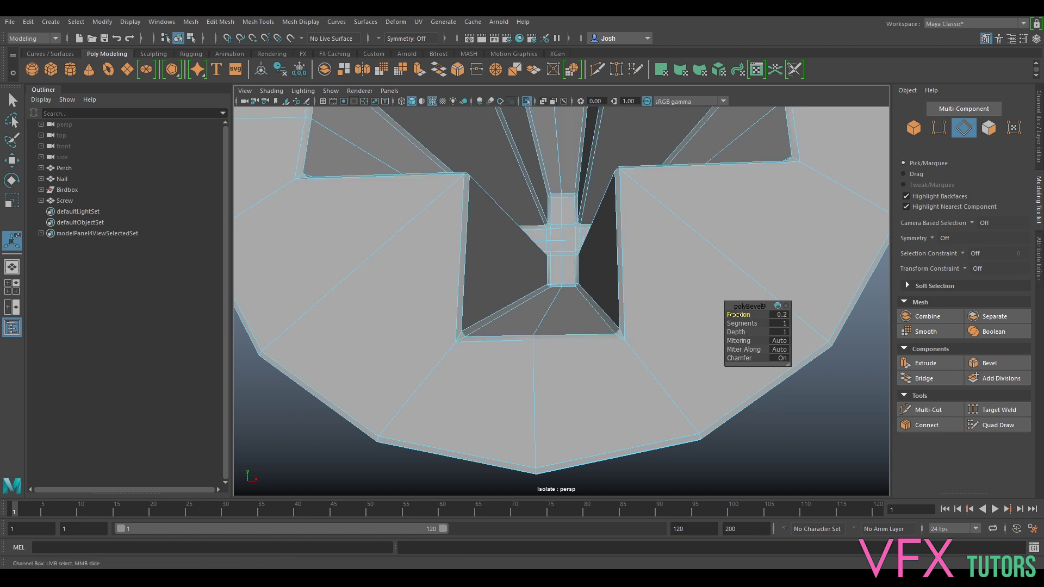
key(3)
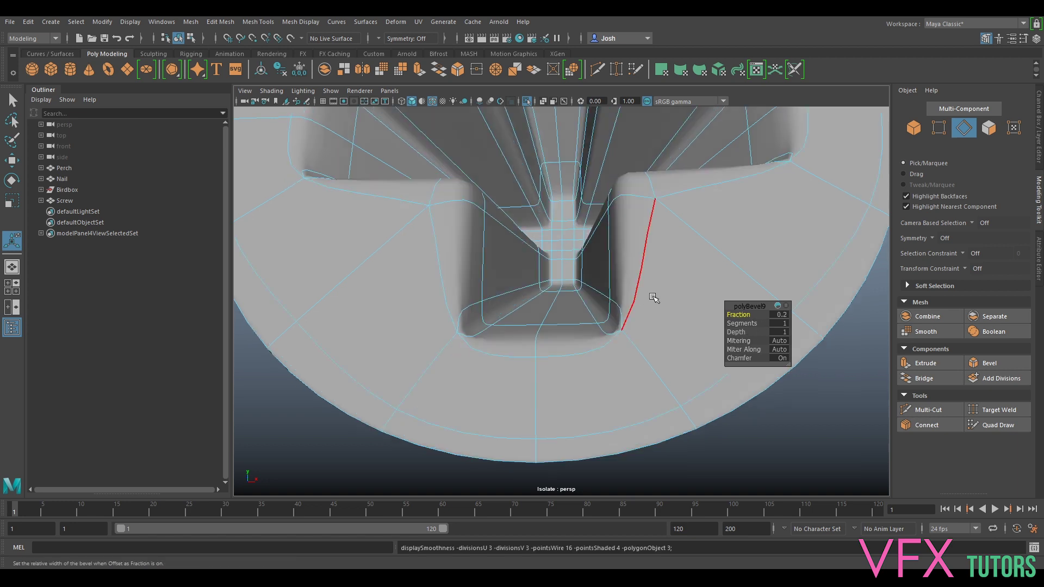
key(1)
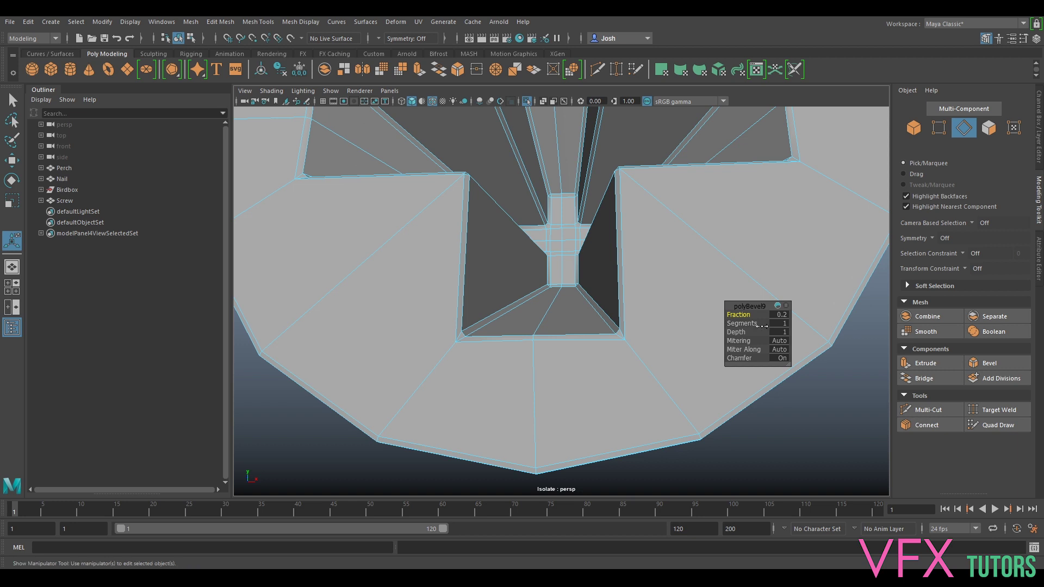
drag(747, 325, 750, 325)
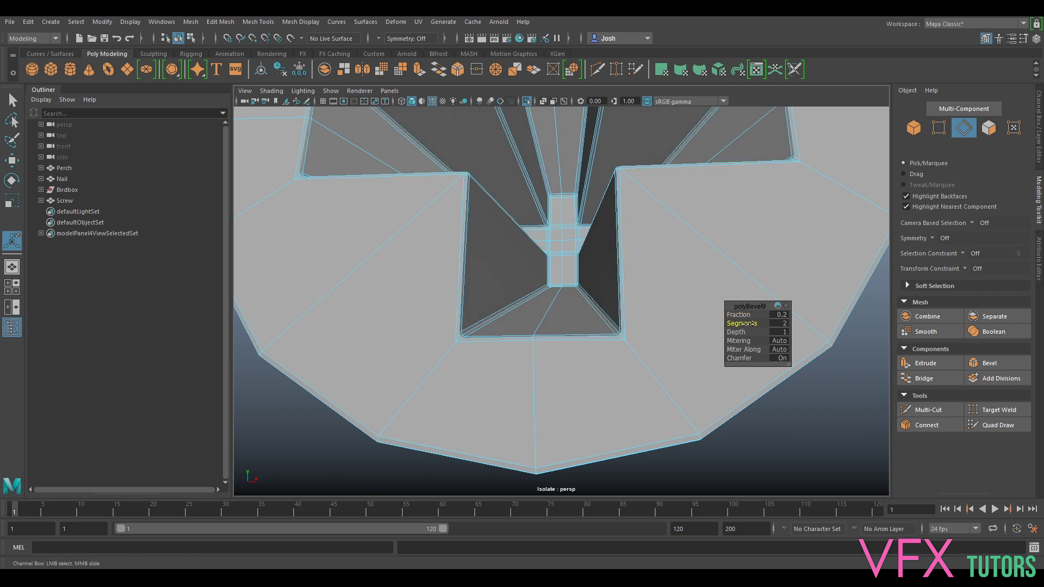
key(3)
key(1)
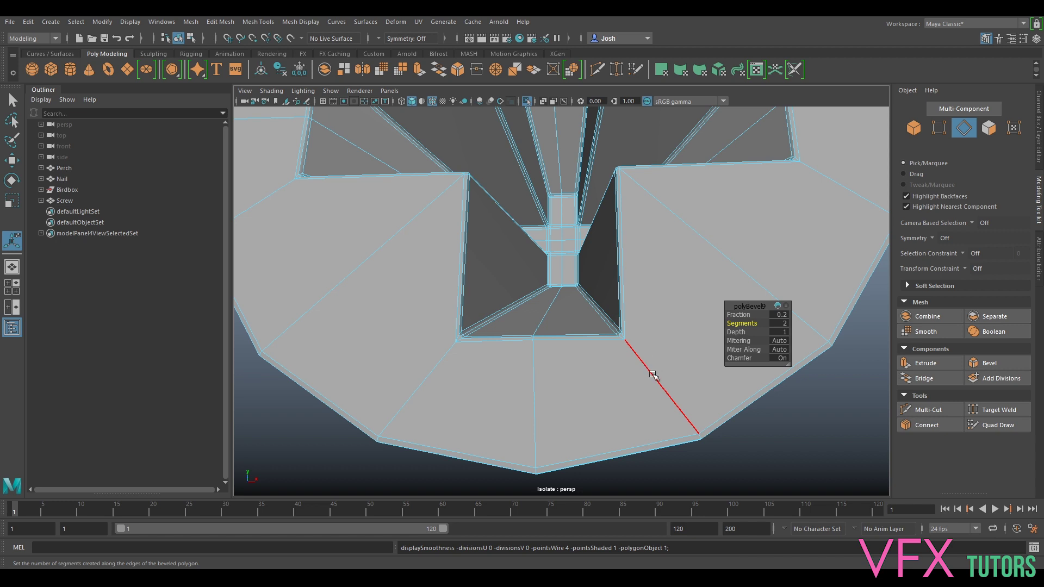
Examine the beveled corners of the screw head's cross recess up close from several angles
scroll(653, 374, down, 5)
alt+drag(634, 387, 614, 266)
alt+middle_drag(613, 266, 609, 338)
scroll(609, 339, up, 3)
alt+drag(584, 325, 619, 384)
scroll(626, 363, up, 4)
scroll(615, 317, up, 3)
scroll(605, 358, down, 7)
scroll(599, 356, up, 3)
scroll(614, 370, up, 4)
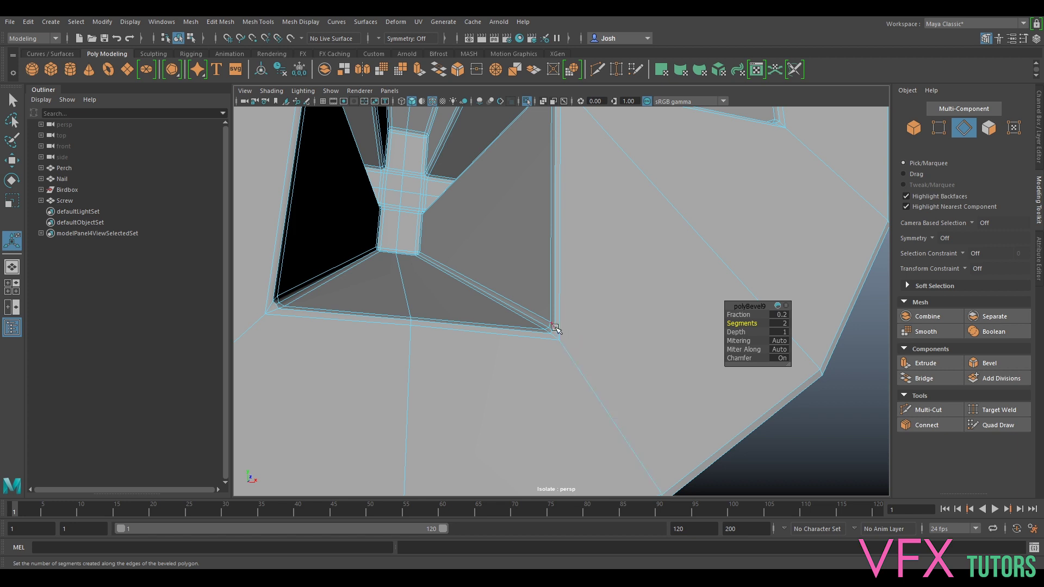
alt+drag(610, 329, 526, 412)
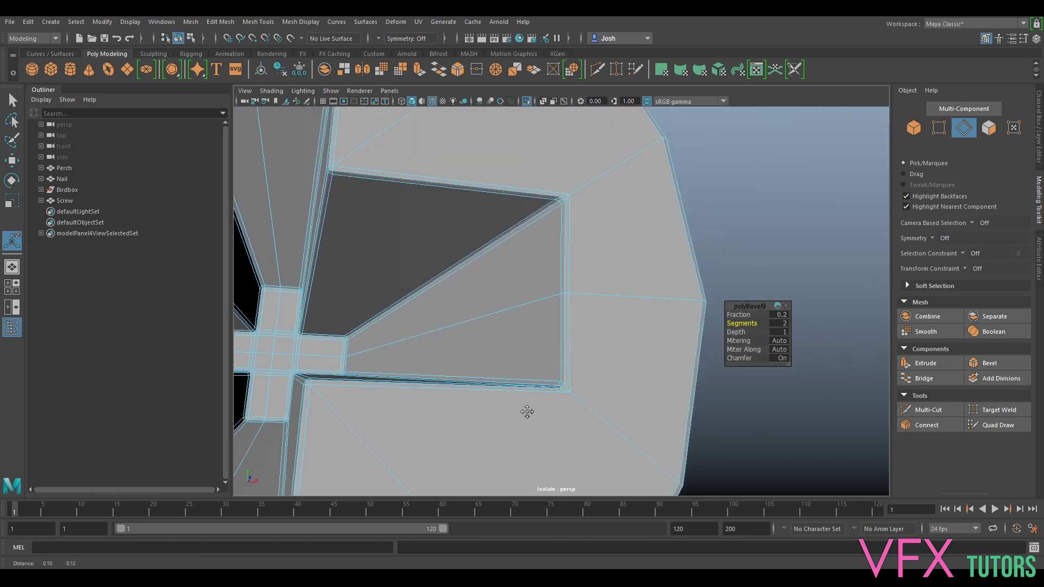
scroll(576, 401, up, 3)
scroll(581, 401, down, 3)
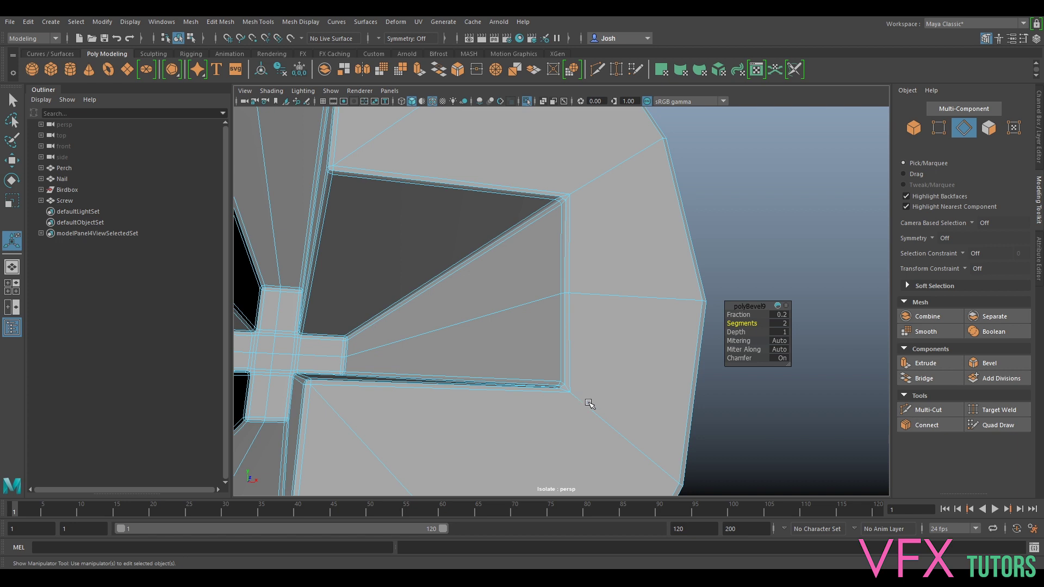
Try to add a supporting edge loop around the cross recess with Multi-Cut, comparing it with the smoothed preview
click(919, 410)
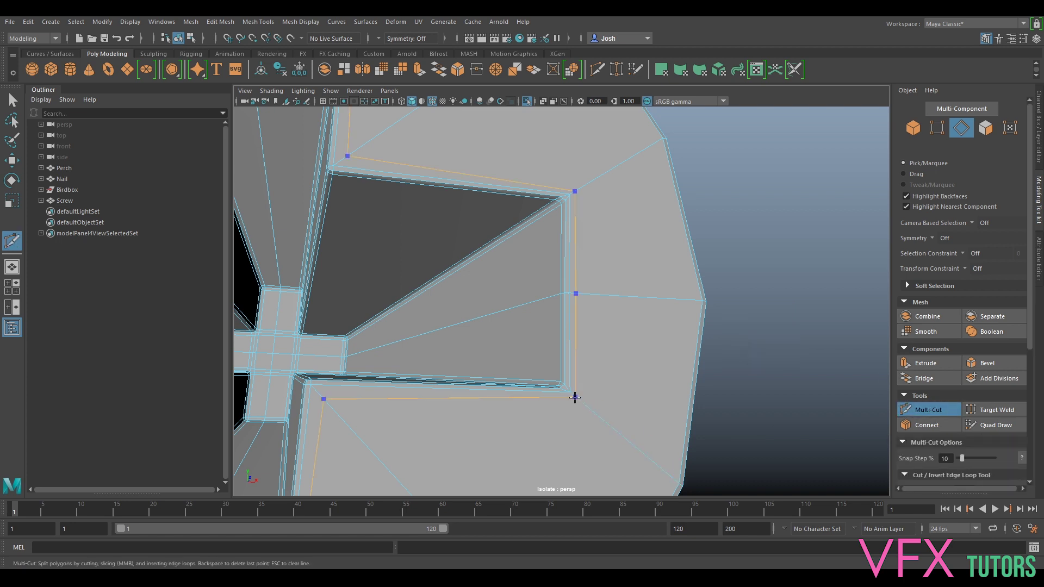
ctrl+click(571, 394)
key(3)
key(1)
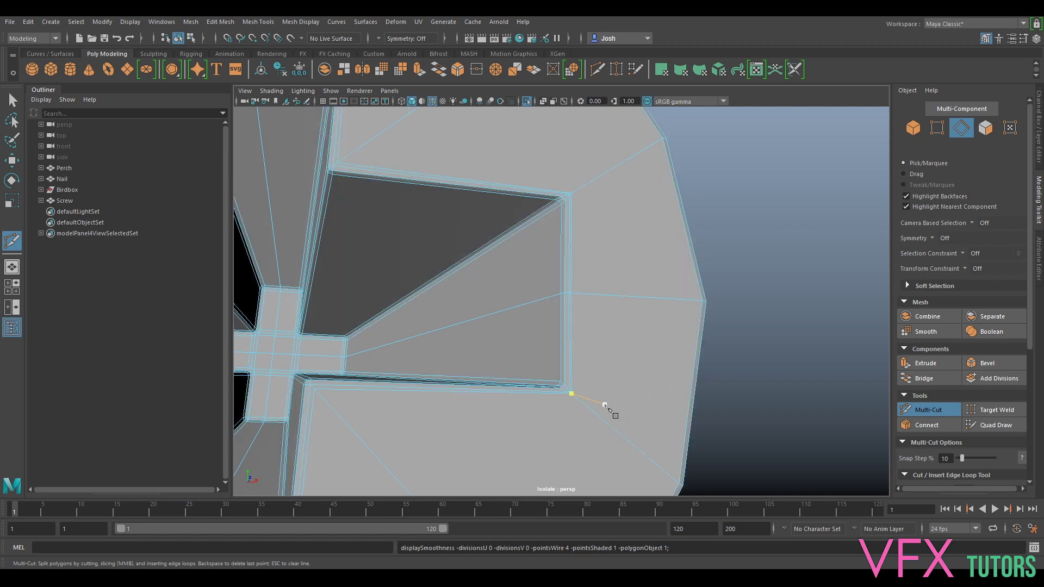
key(3)
key(1)
Undo the Multi-Cut edits and the recess bevel back to the recess edge selection
key(ctrl+z)
key(ctrl+z)
key(ctrl+z)
key(ctrl+z)
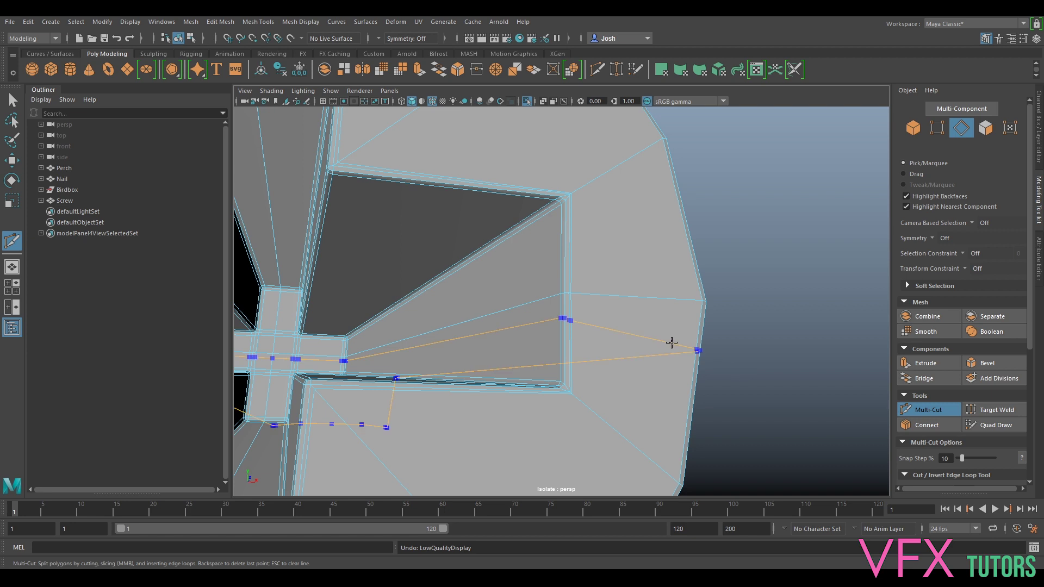
click(915, 413)
key(ctrl+z)
key(ctrl+z)
key(ctrl+z)
key(ctrl+z)
key(ctrl+z)
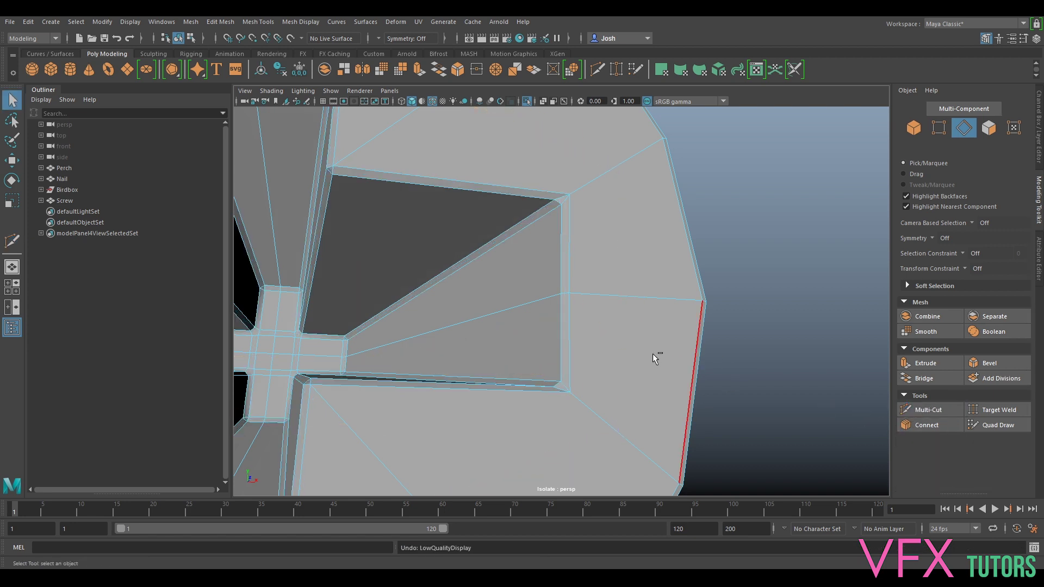
Extend the recess edge selection with the edge loops running from the outer corners of the cross arms across the screw head
scroll(523, 310, down, 7)
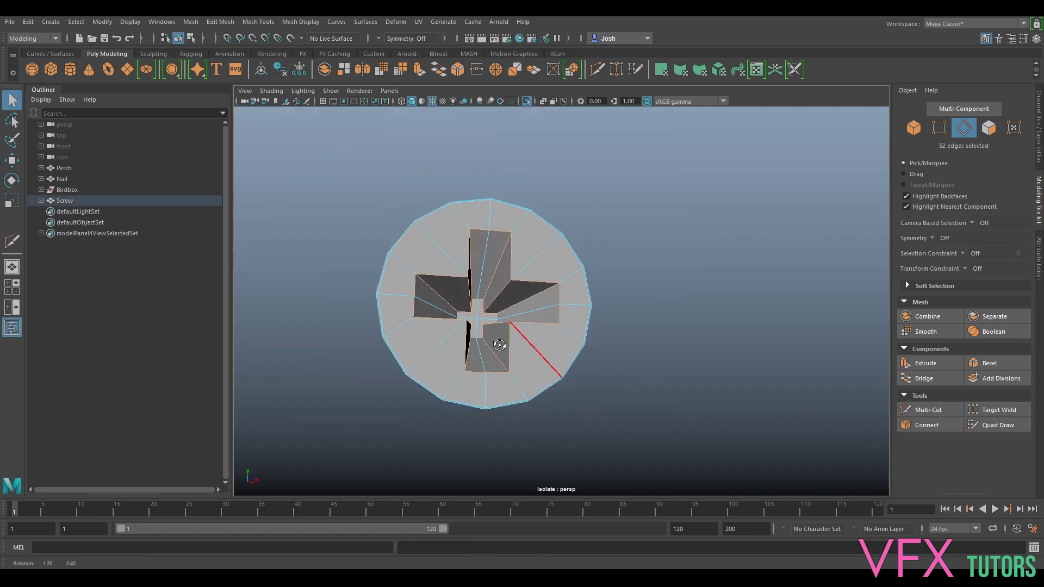
alt+drag(499, 344, 461, 342)
scroll(515, 311, up, 4)
alt+drag(514, 311, 552, 329)
scroll(523, 326, up, 2)
ctrl+click(598, 269)
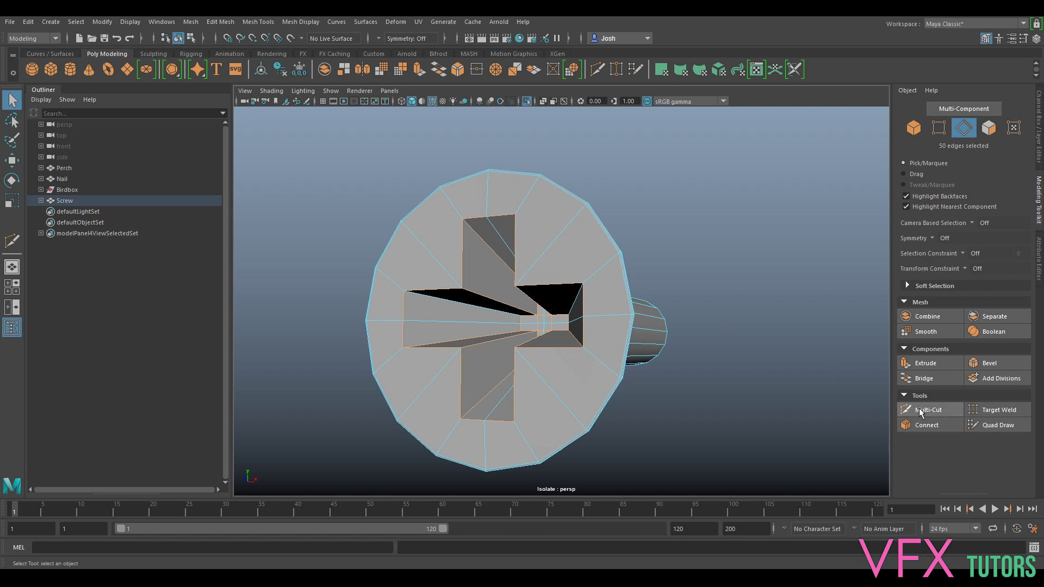
shift+double_click(607, 263)
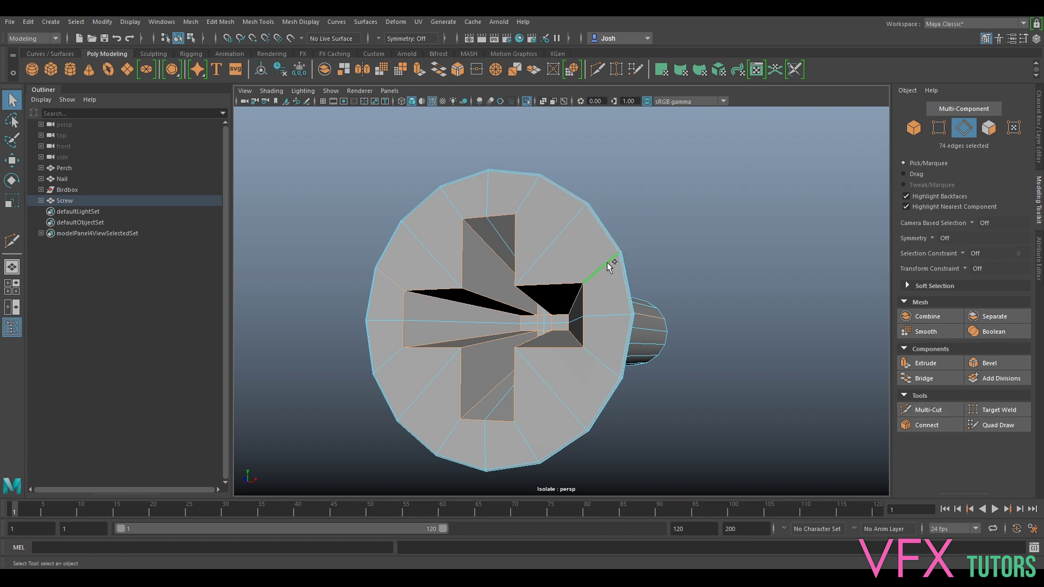
shift+double_click(604, 361)
shift+click(523, 211)
shift+double_click(455, 442)
shift+double_click(529, 443)
alt+drag(605, 408, 636, 356)
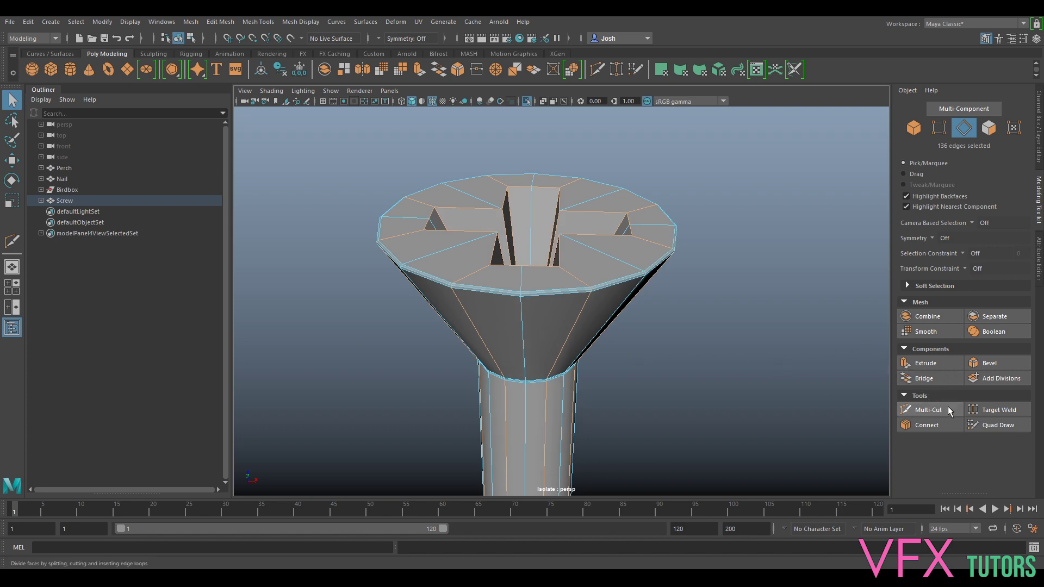
Bevel the selected recess and radial edges with one segment and a reduced fraction, and return to object selection
click(988, 363)
alt+drag(711, 342, 683, 370)
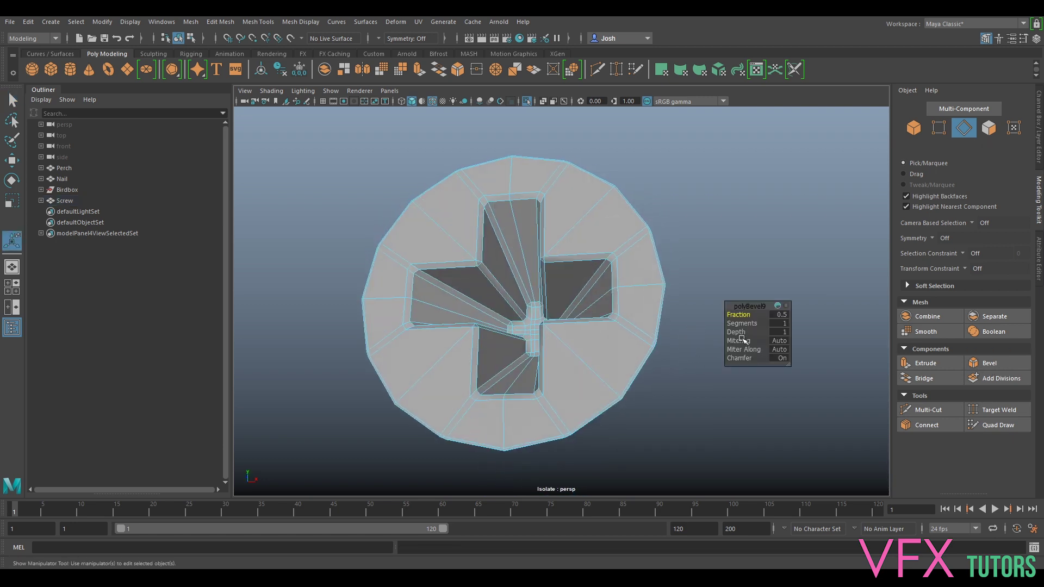
alt+drag(630, 329, 641, 330)
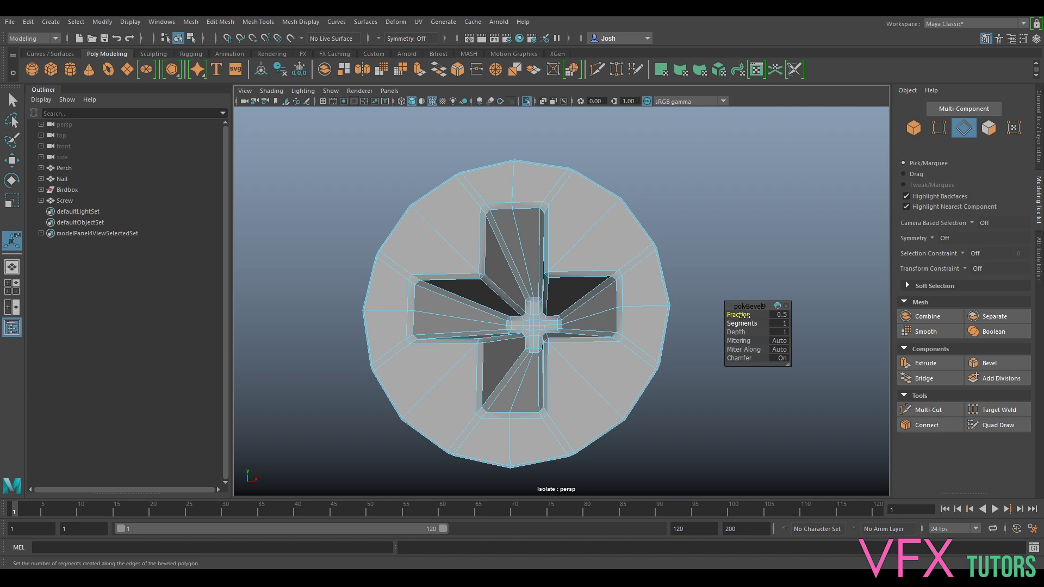
drag(744, 316, 729, 314)
right_drag(636, 267, 682, 255)
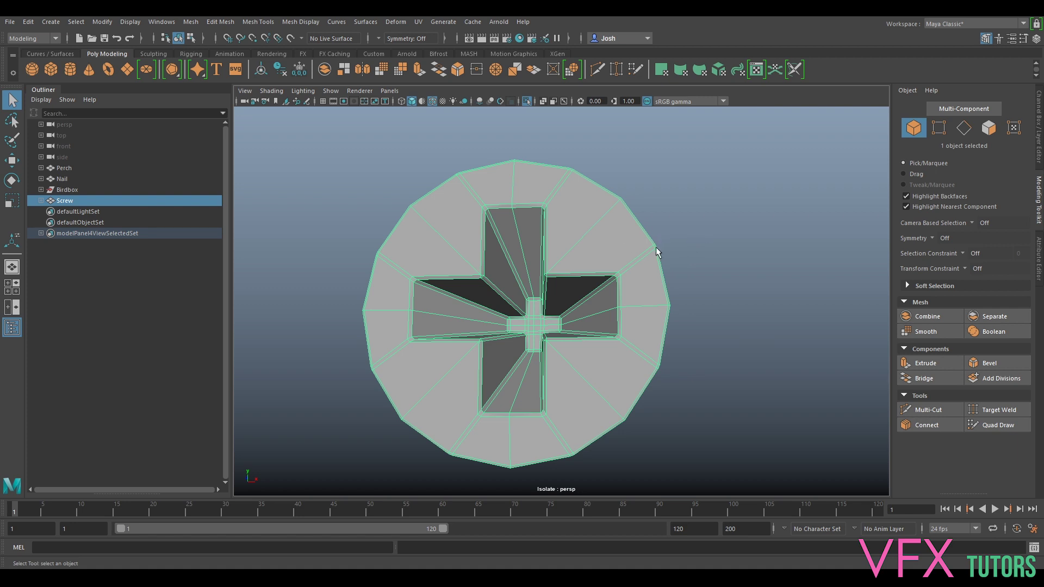
Compare the screw head's smoothed preview with its unsmoothed display, ending on the unsmoothed one
key(3)
key(1)
key(3)
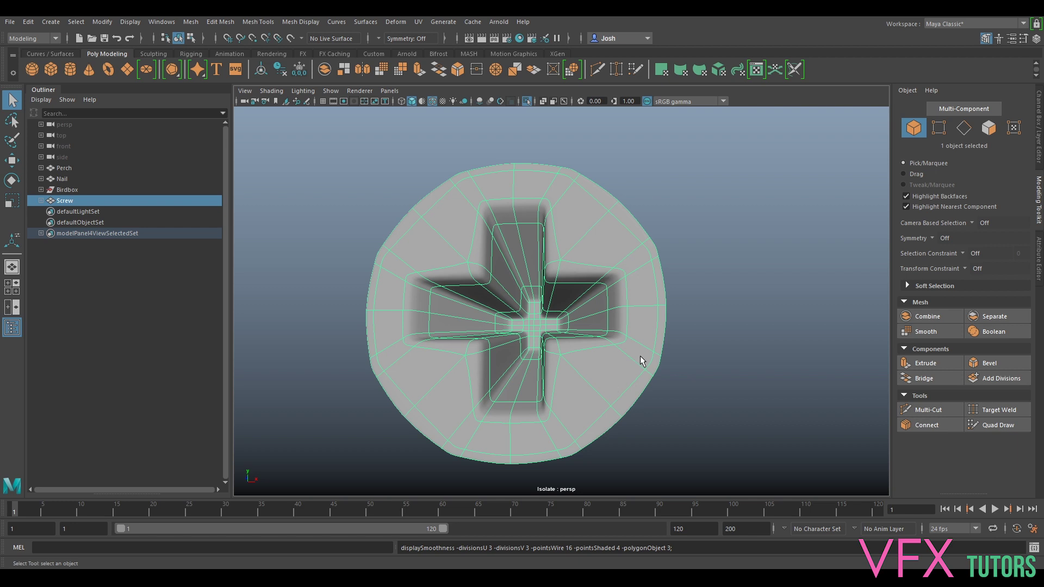
key(1)
right_drag(625, 240, 658, 221)
alt+drag(657, 221, 569, 285)
scroll(589, 299, up, 3)
Create a polygon cylinder and snap it to the screw's position
click(70, 69)
scroll(510, 310, down, 5)
alt+drag(510, 310, 635, 310)
scroll(593, 307, down, 8)
key(w)
scroll(636, 427, down, 4)
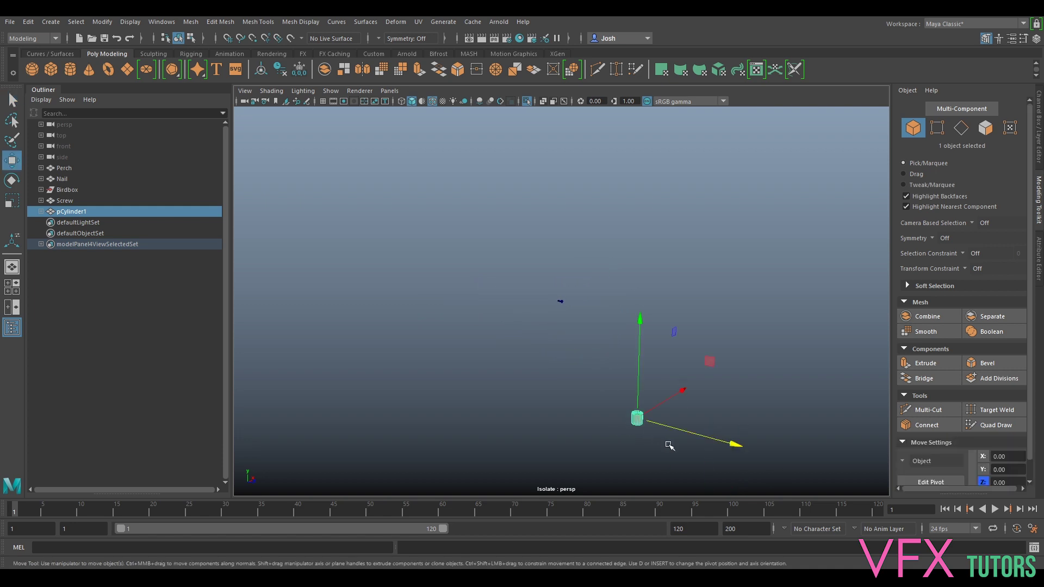
key(v)
drag(637, 418, 582, 337)
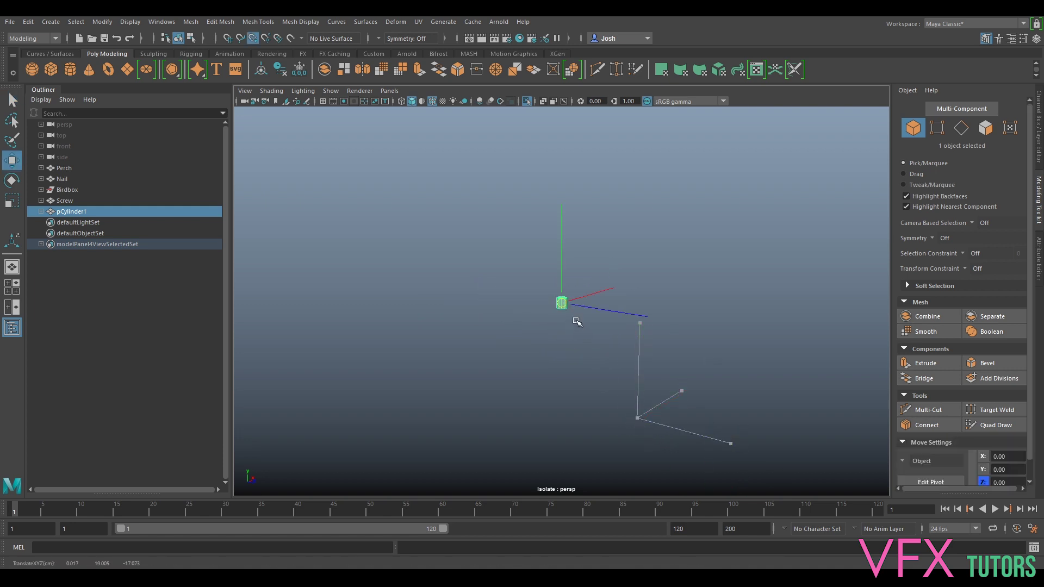
Rotate the cylinder 90 degrees about the X axis
key(f)
scroll(593, 318, up, 3)
key(e)
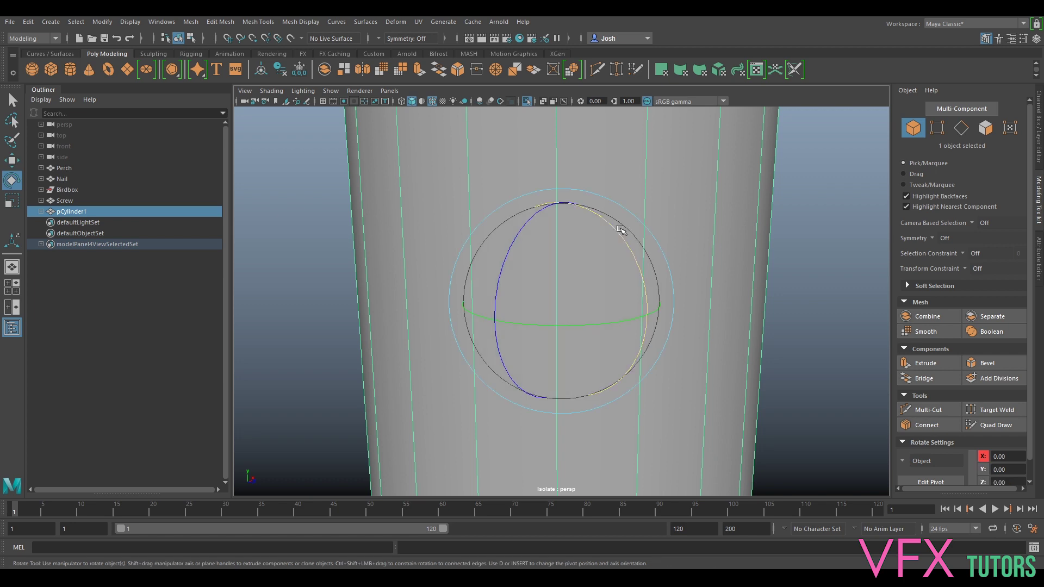
drag(620, 230, 647, 373)
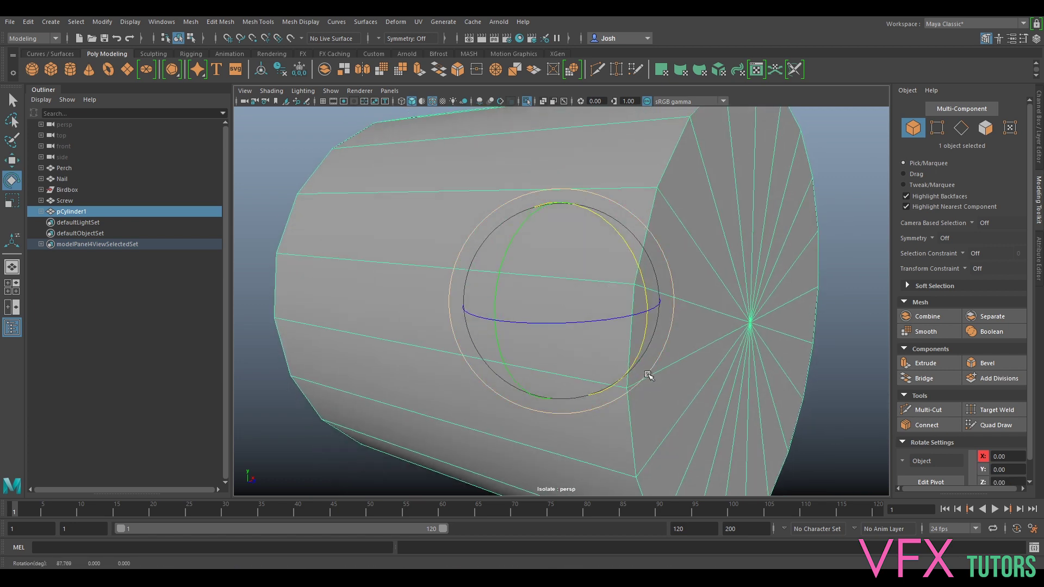
click(1038, 155)
double_click(1006, 148)
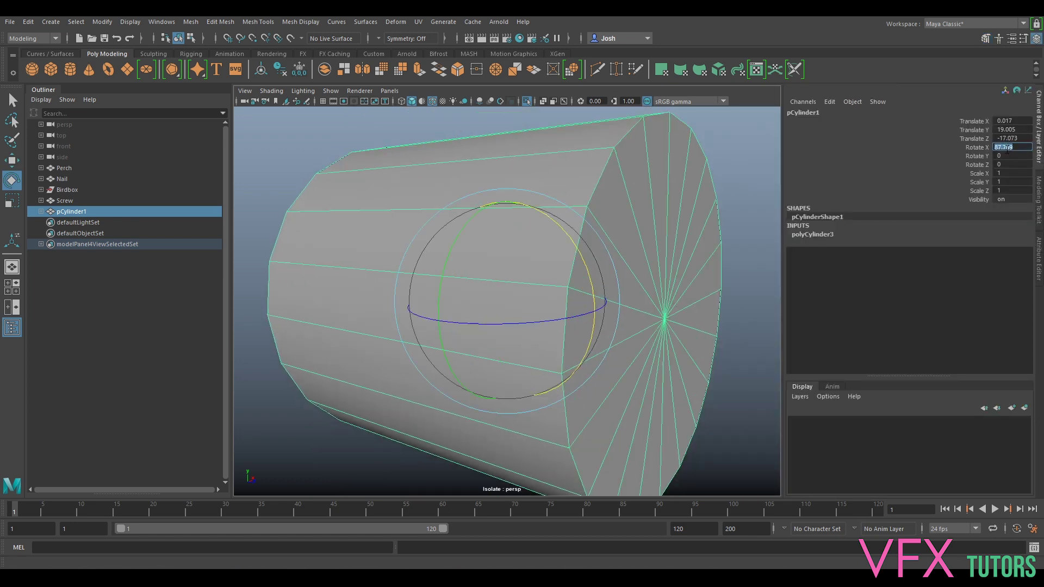
key(Return)
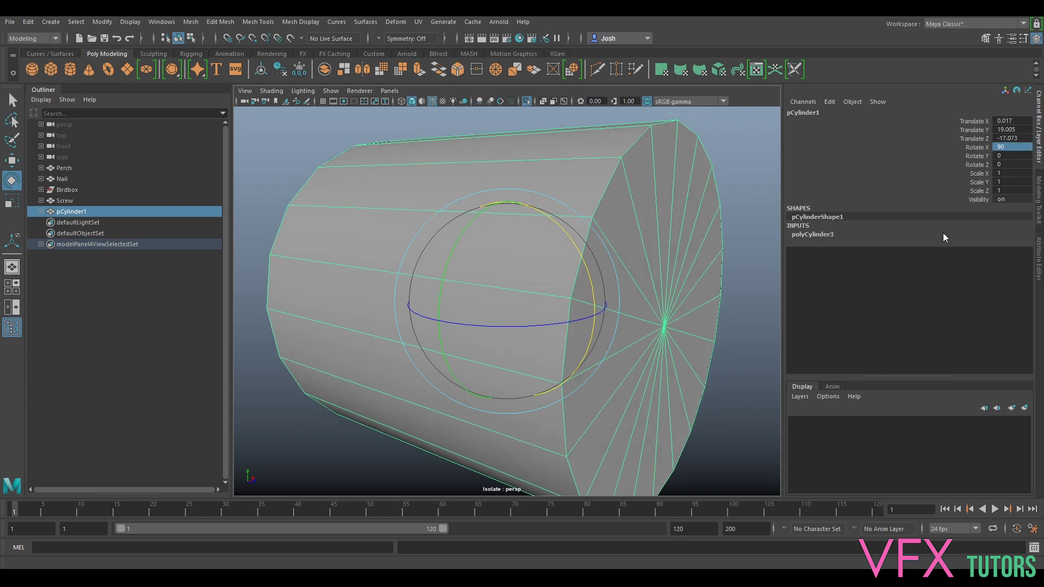
Scale the cylinder uniformly to about 0.164 and snap it onto the screw head's face
key(r)
drag(506, 301, 272, 360)
alt+drag(535, 326, 446, 323)
key(w)
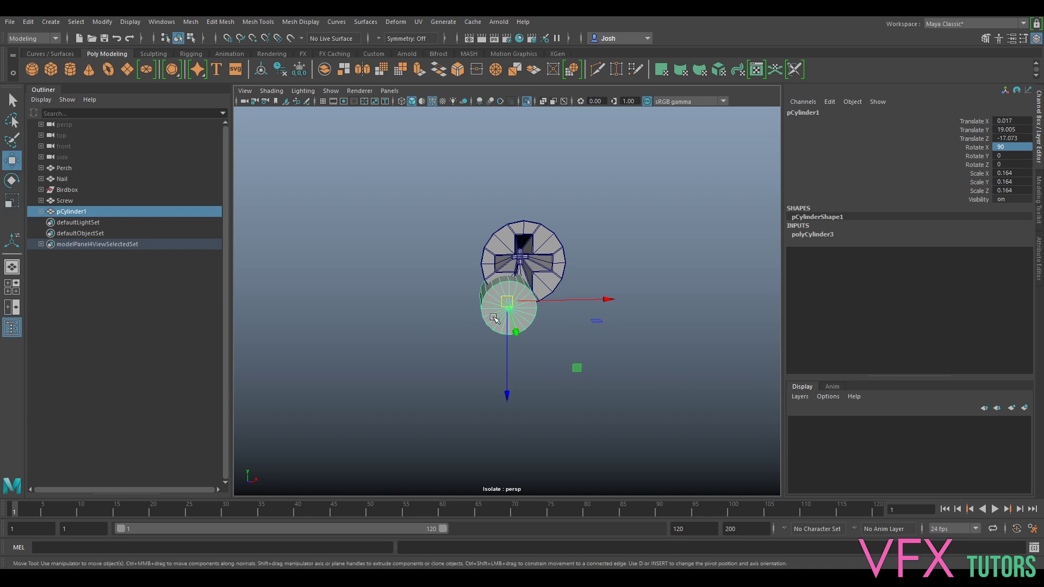
scroll(494, 318, up, 2)
key(v)
drag(507, 309, 501, 229)
Scale the cylinder uniformly to about 0.247 so it nearly covers the screw head
key(r)
alt+right_drag(501, 228, 544, 226)
alt+drag(544, 227, 564, 201)
alt+middle_drag(563, 201, 537, 266)
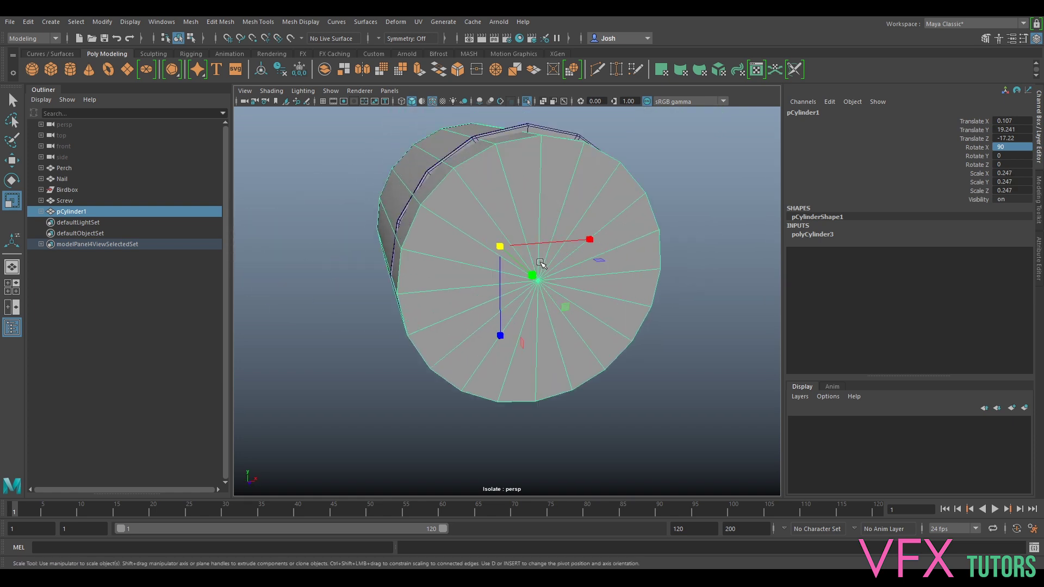
Move the cylinder to center its cap on the screw head's face, at about X 0.118 and Z -17.318
key(w)
mouse_move(529, 270)
mouse_down()
mouse_move(487, 235)
mouse_move(524, 239)
mouse_move(524, 264)
mouse_up()
scroll(529, 251, up, 5)
scroll(530, 254, down, 3)
scroll(530, 253, down, 3)
scroll(531, 253, up, 5)
drag(515, 201, 494, 275)
key(v)
Set the cylinder's axis subdivisions to 24
key(f)
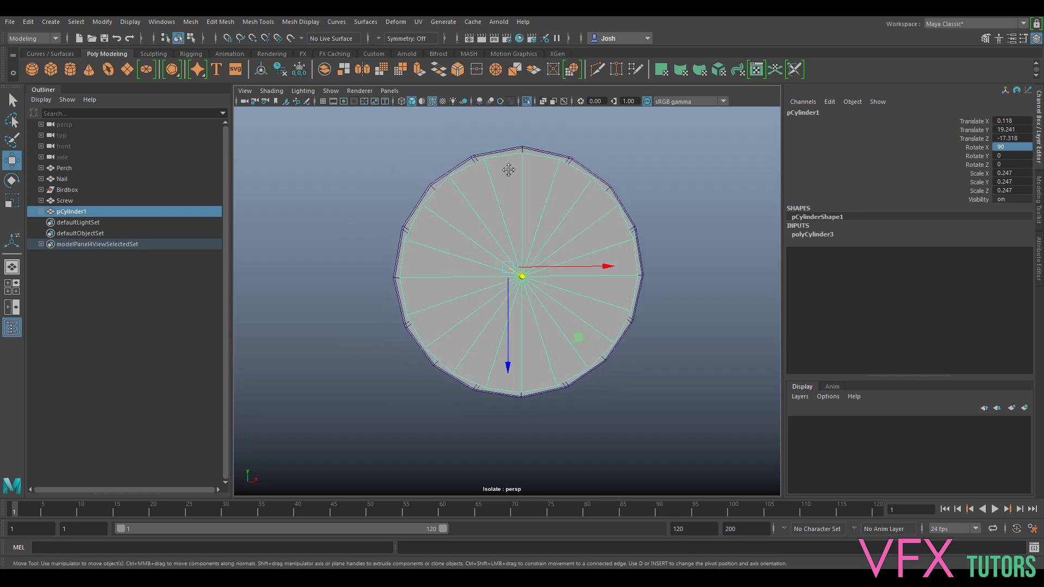
alt+middle_drag(508, 169, 501, 212)
scroll(501, 212, up, 3)
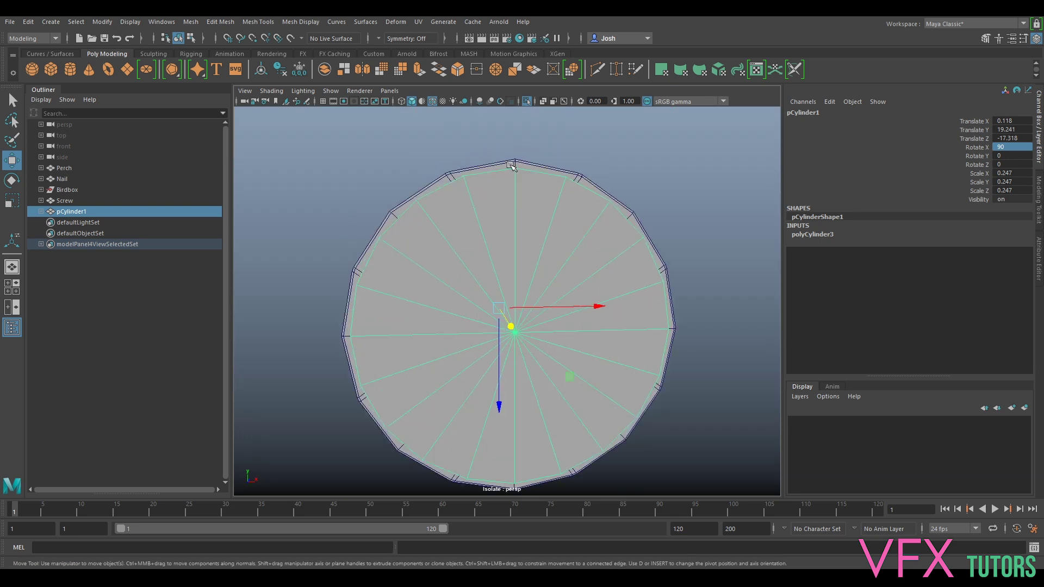
scroll(490, 168, up, 3)
scroll(489, 164, down, 4)
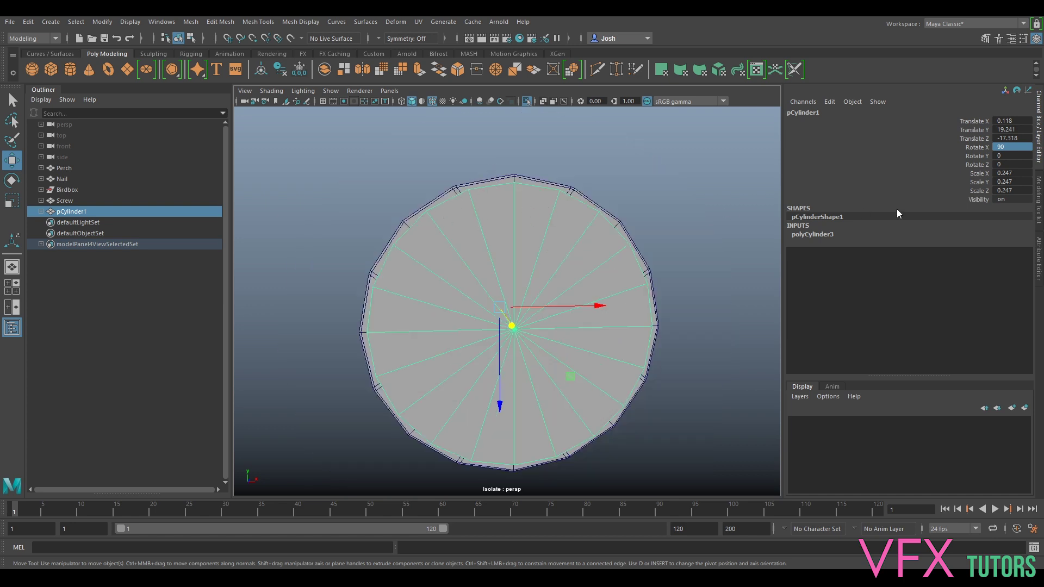
click(1039, 256)
click(907, 110)
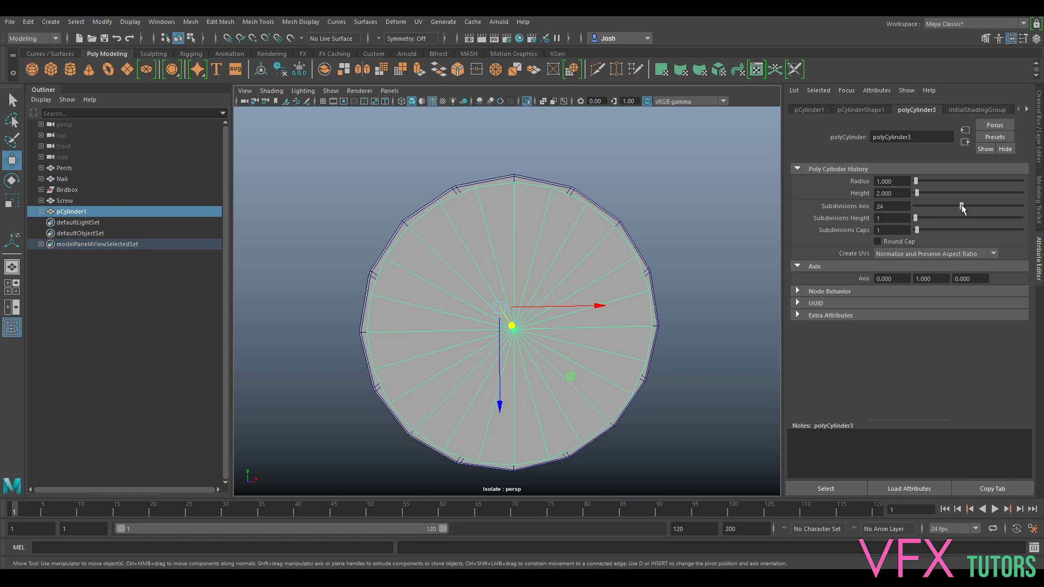
Scale the cylinder uniformly to about 0.241 against the screw head's rim
alt+drag(577, 219, 581, 224)
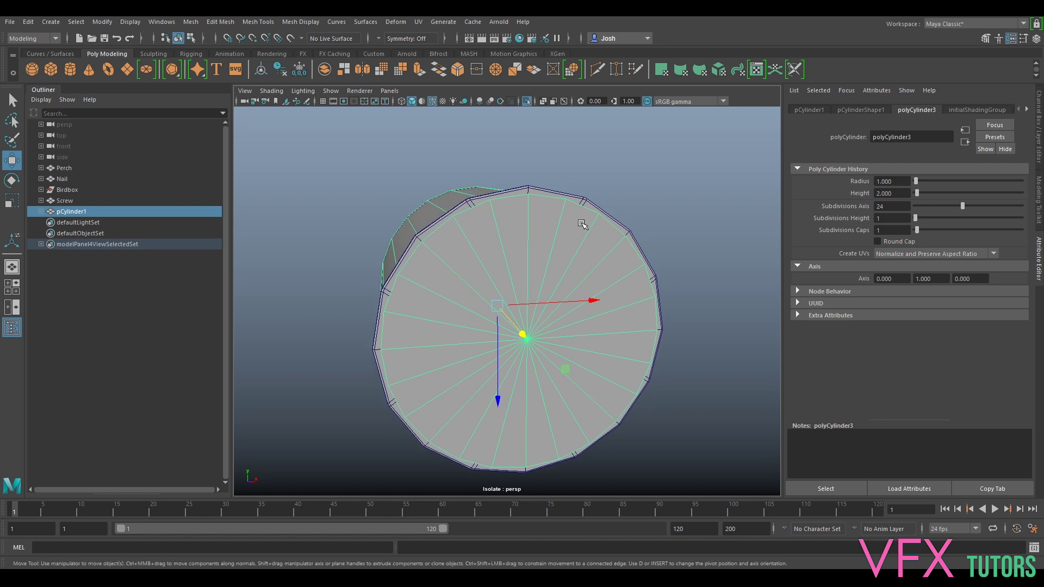
key(r)
click(499, 306)
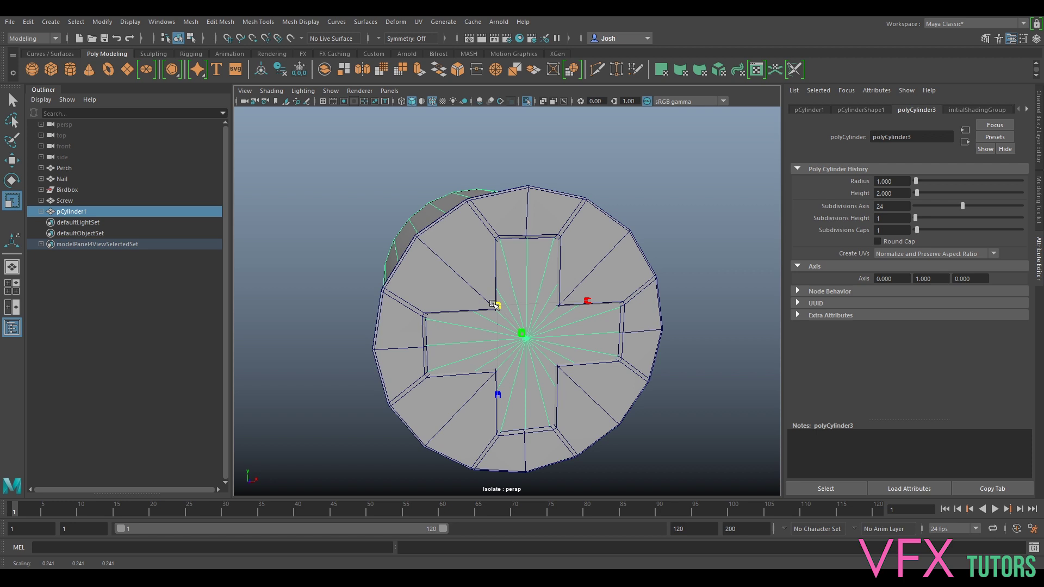
scroll(474, 200, up, 5)
scroll(474, 199, down, 5)
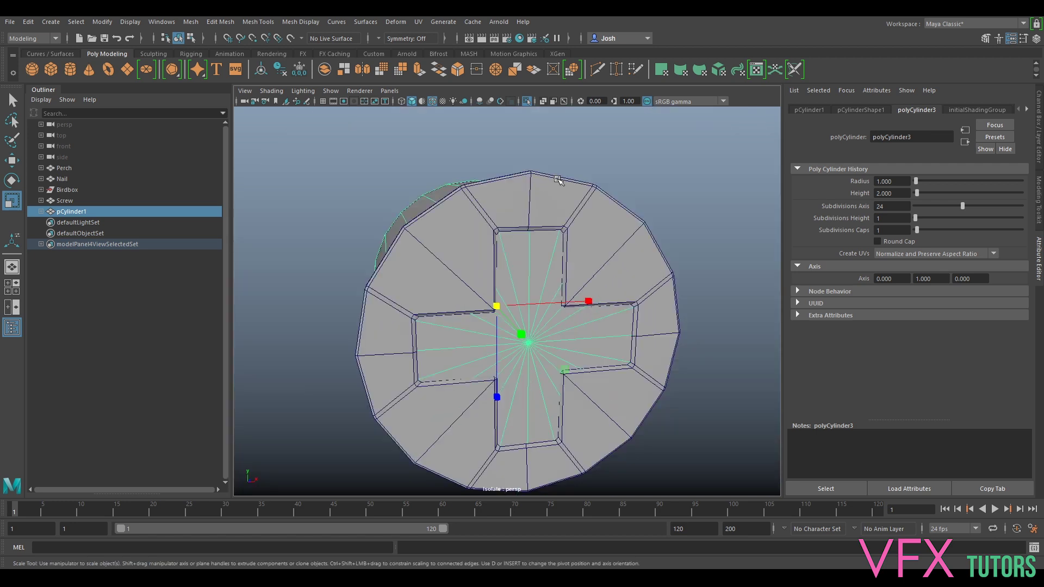
Pick the outer rim edges of the screw head one by one all the way around to count its segments
alt+drag(557, 180, 483, 212)
scroll(488, 212, up, 4)
alt+middle_drag(490, 212, 497, 250)
alt+drag(497, 249, 408, 245)
right_drag(408, 246, 412, 259)
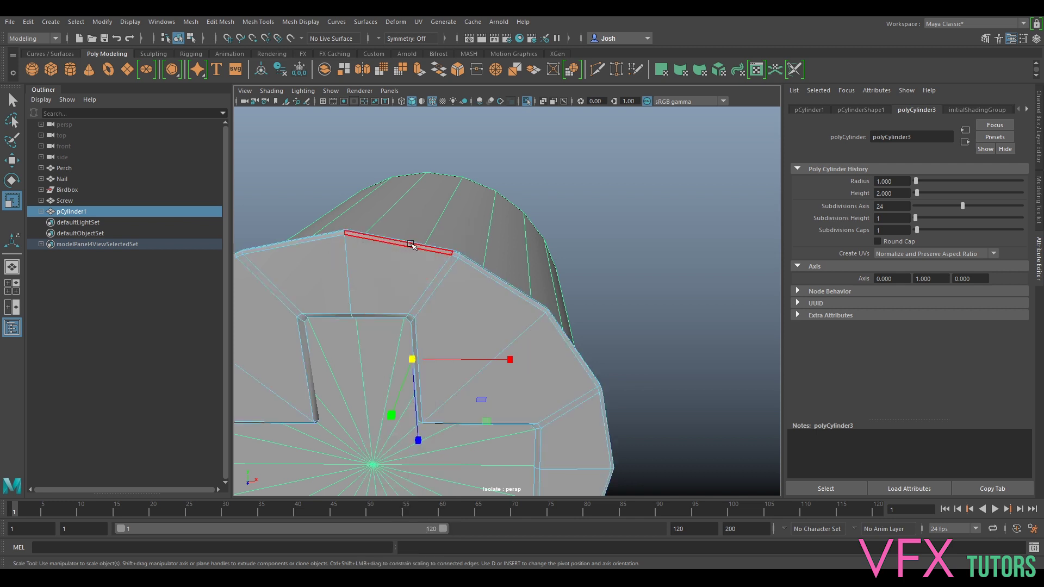
click(412, 246)
shift+click(494, 276)
key(q)
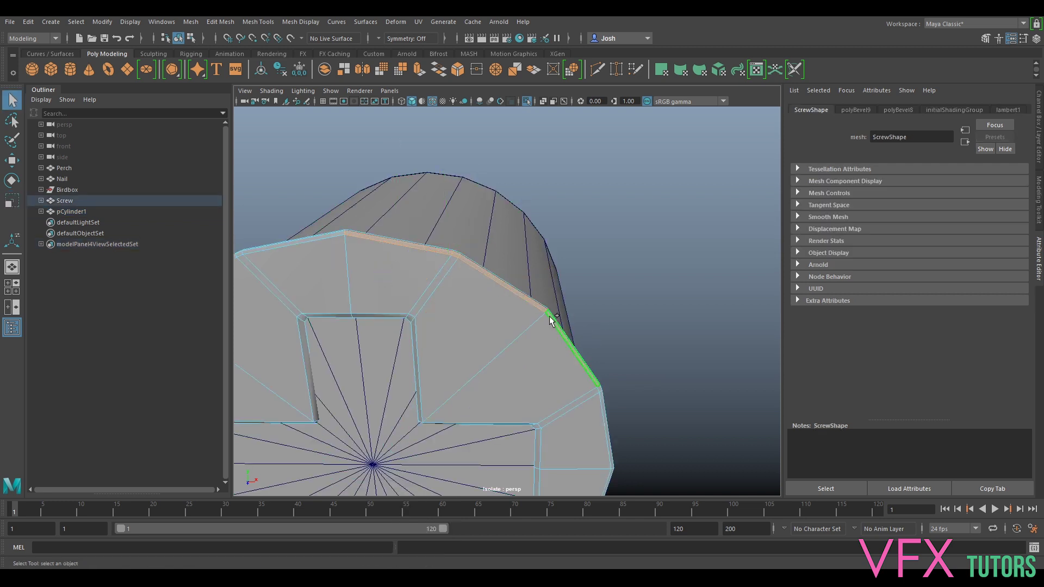
alt+middle_drag(601, 401, 673, 273)
shift+click(553, 284)
shift+click(541, 300)
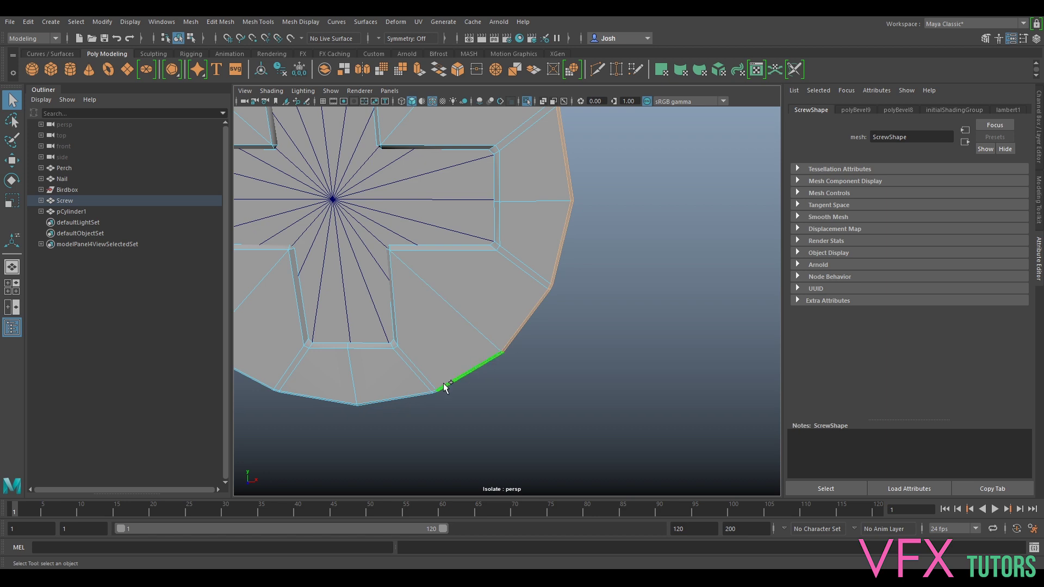
shift+click(418, 396)
shift+click(341, 401)
alt+middle_drag(305, 307, 485, 227)
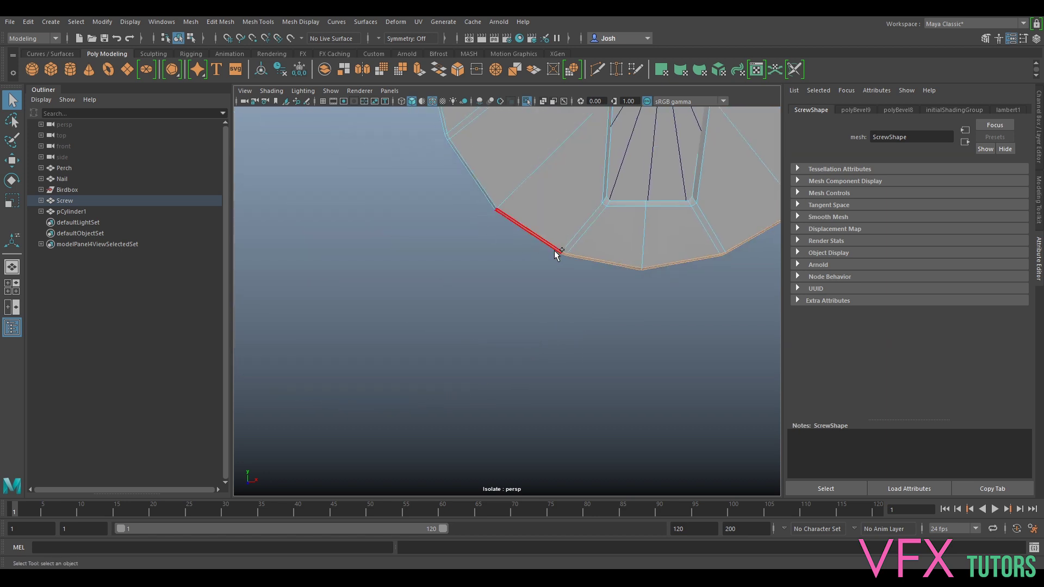
alt+drag(466, 136, 555, 227)
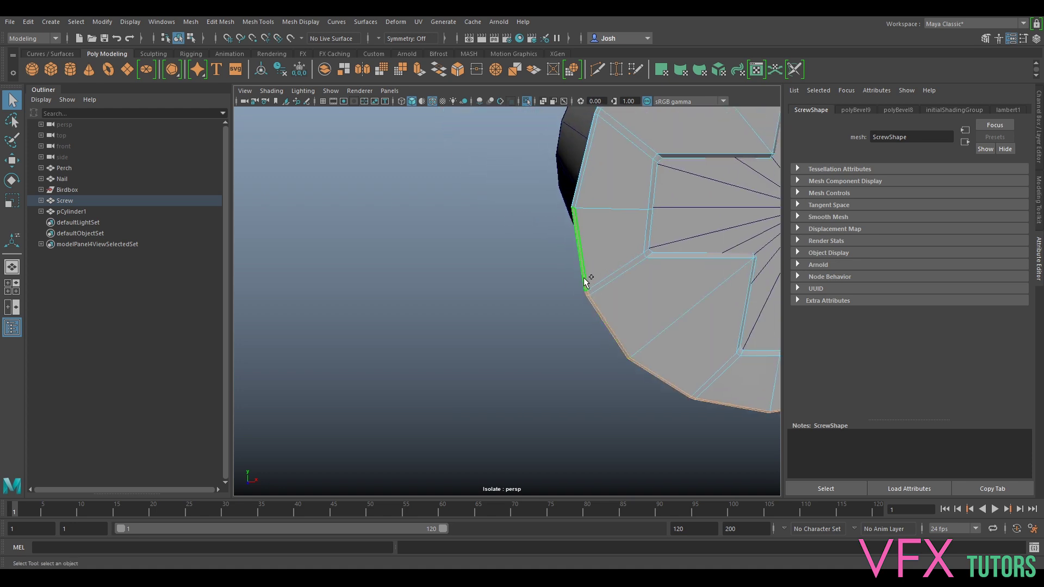
alt+drag(598, 147, 599, 195)
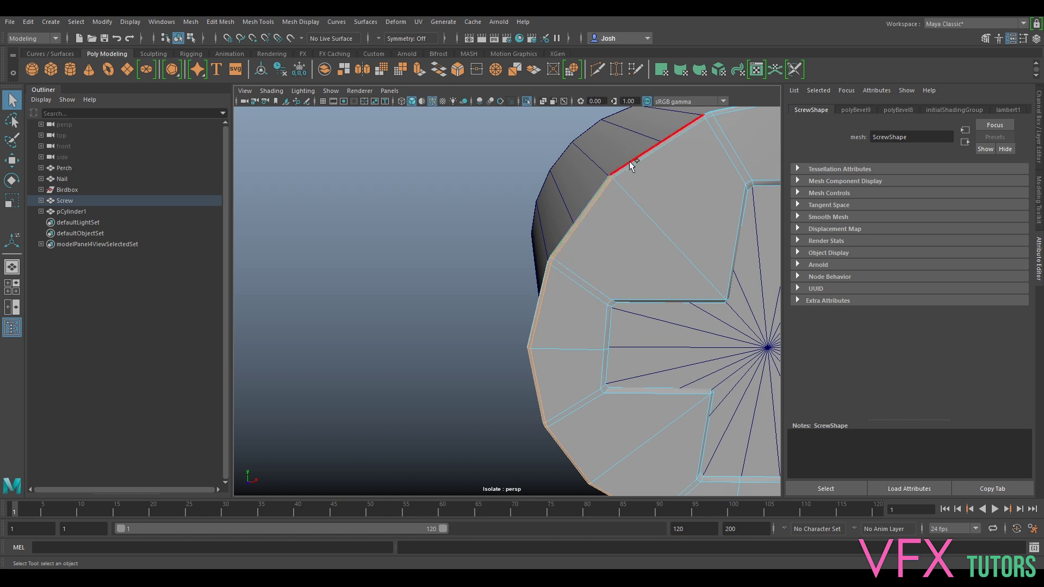
alt+drag(669, 146, 609, 207)
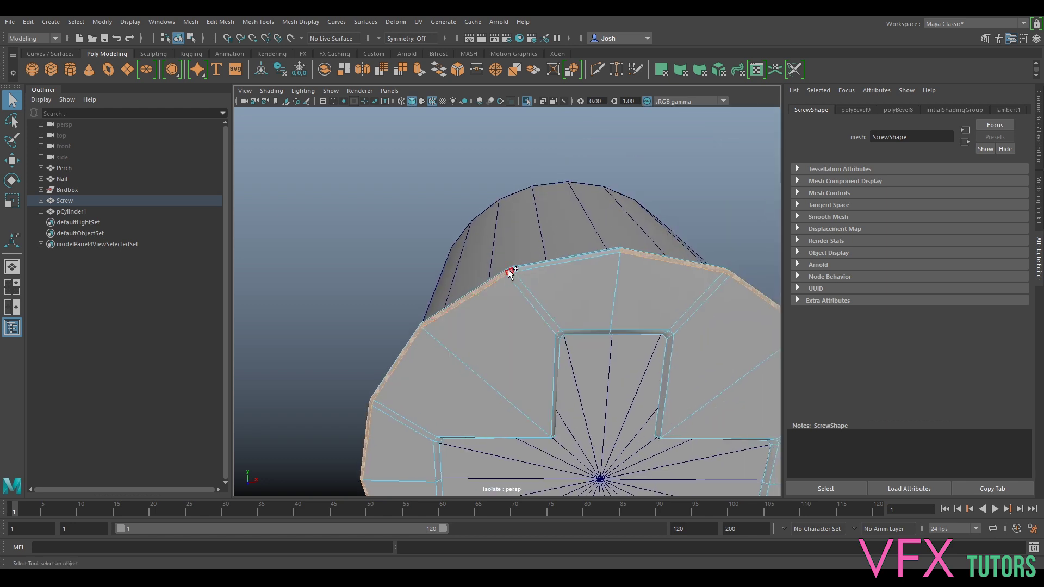
right_drag(604, 233, 684, 187)
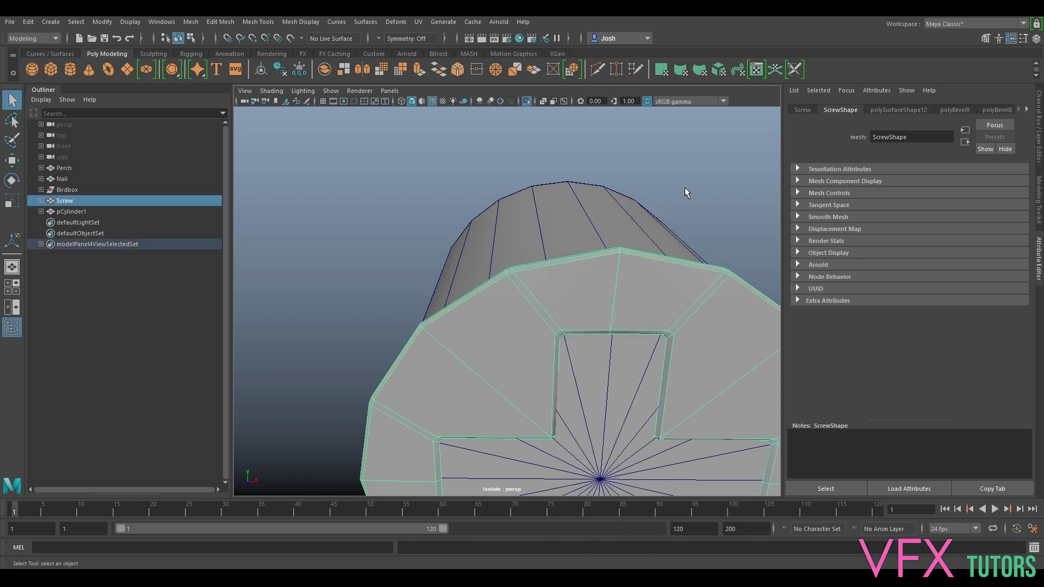
Scale the 24-sided cylinder uniformly to about 0.26 so its cap matches the screw head's outline
click(620, 214)
click(916, 110)
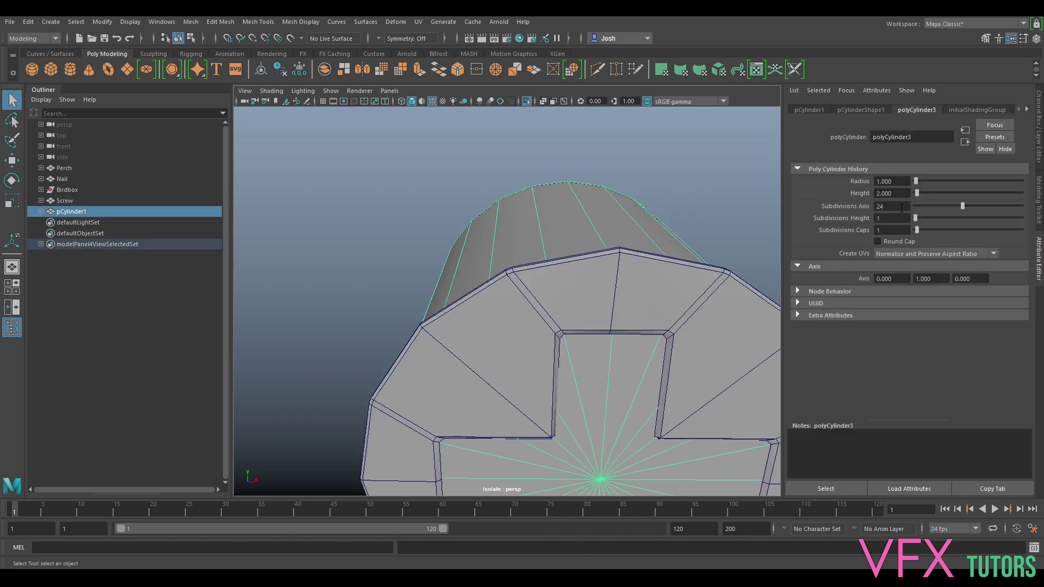
key(r)
drag(585, 369, 600, 374)
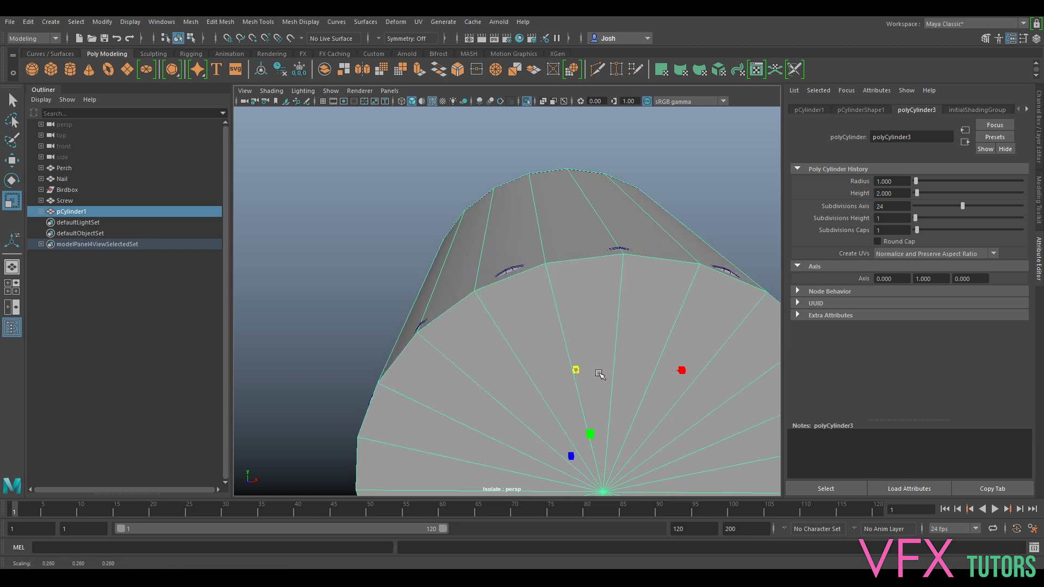
Move the cylinder back along its axis so its cap sits behind the screw head's face as a guide
key(w)
drag(589, 424, 571, 354)
alt+drag(562, 310, 617, 301)
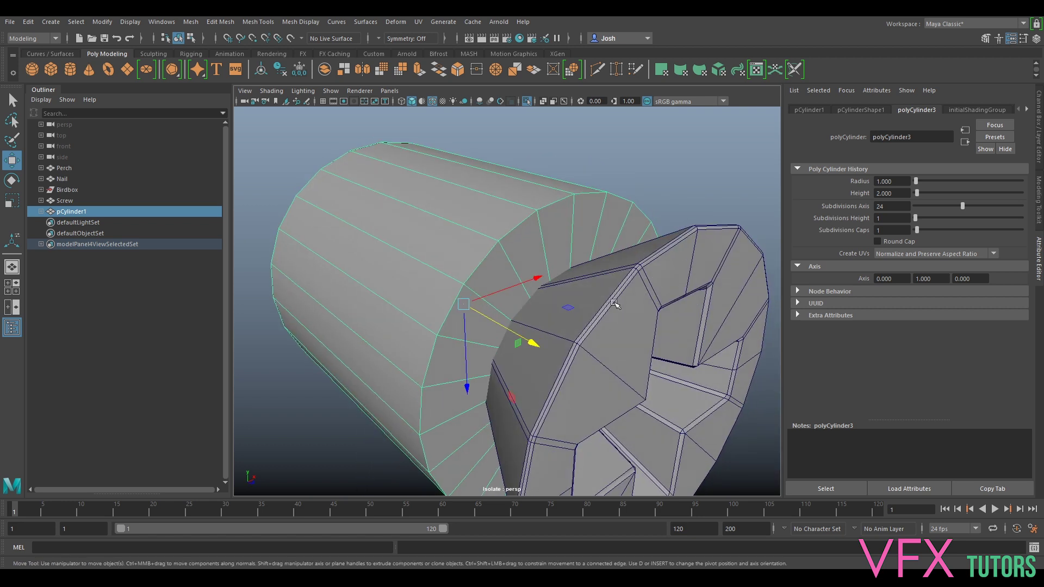
scroll(578, 330, up, 5)
alt+drag(578, 330, 514, 339)
scroll(552, 333, down, 8)
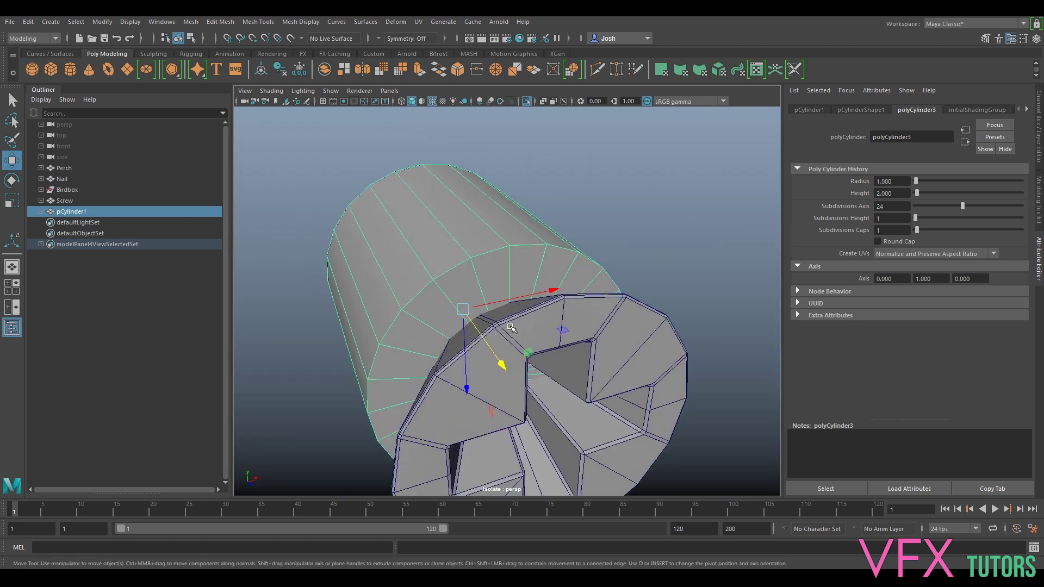
right_drag(514, 319, 472, 265)
alt+drag(512, 324, 531, 263)
right_drag(531, 262, 456, 263)
shift+click(451, 322)
alt+drag(483, 336, 547, 403)
key(ctrl+z)
key(ctrl+z)
click(660, 163)
click(524, 265)
Spread the paired rim vertices at the screw head's upper left by snapping them horizontally to the guide cylinder's vertices
alt+drag(647, 305, 487, 263)
scroll(571, 259, up, 5)
scroll(564, 255, down, 5)
scroll(487, 262, up, 3)
alt+middle_drag(461, 235, 588, 236)
scroll(604, 236, down, 3)
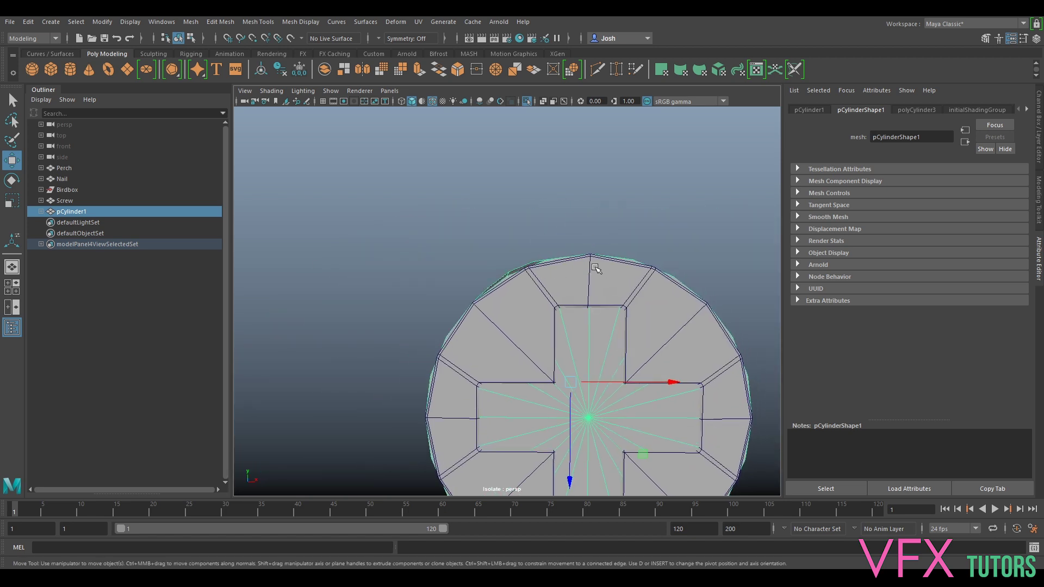
click(578, 266)
right_drag(550, 287, 524, 263)
scroll(560, 213, up, 3)
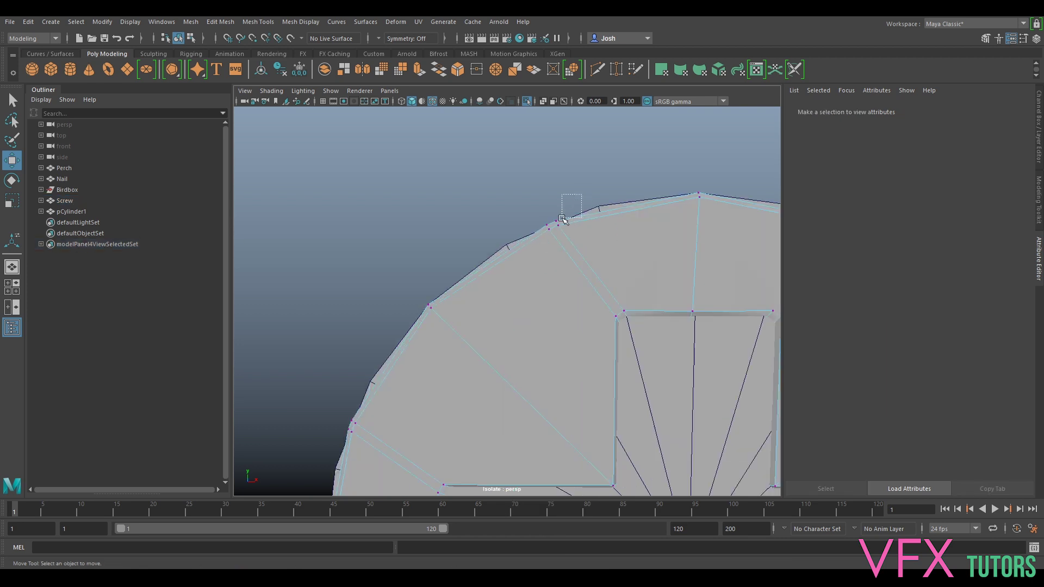
drag(555, 226, 607, 234)
drag(609, 285, 507, 290)
click(565, 289)
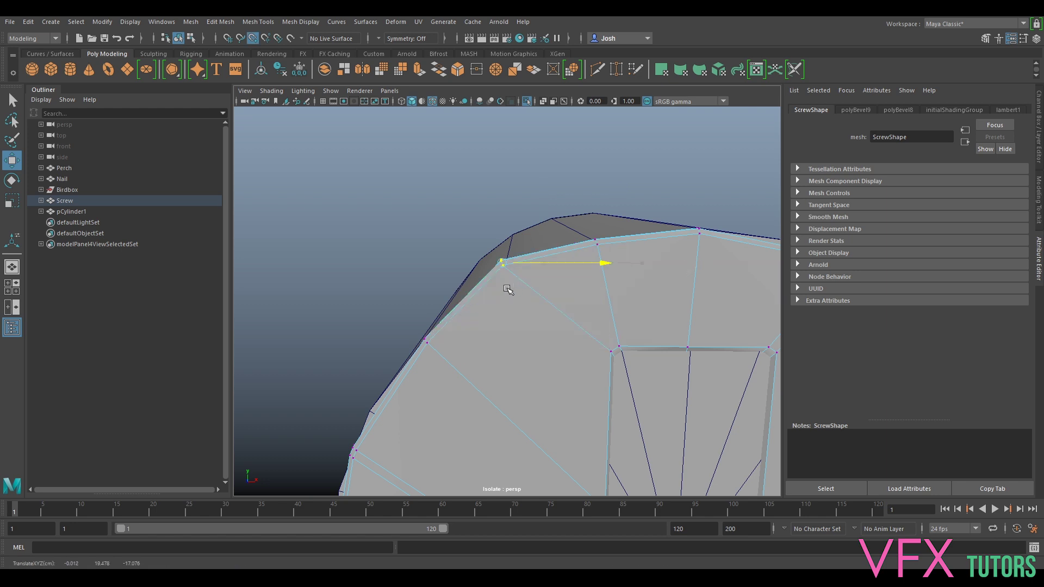
Snap the next rim vertex pair down the head's left side to the guide cylinder's corners
drag(506, 217, 646, 251)
alt+drag(530, 364, 575, 314)
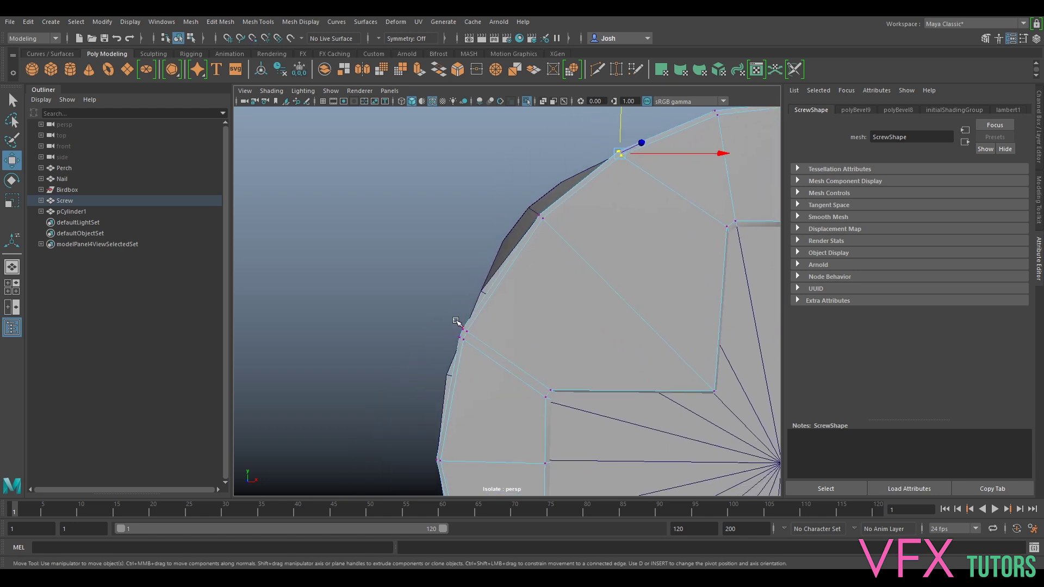
drag(473, 336, 504, 296)
alt+drag(448, 330, 518, 303)
drag(534, 202, 528, 278)
Spread the lower-left pair of rim vertices on the screw head to match the guide cylinder's vertices
alt+middle_drag(581, 403, 553, 337)
drag(438, 313, 477, 328)
click(460, 296)
drag(462, 370, 504, 374)
key(v)
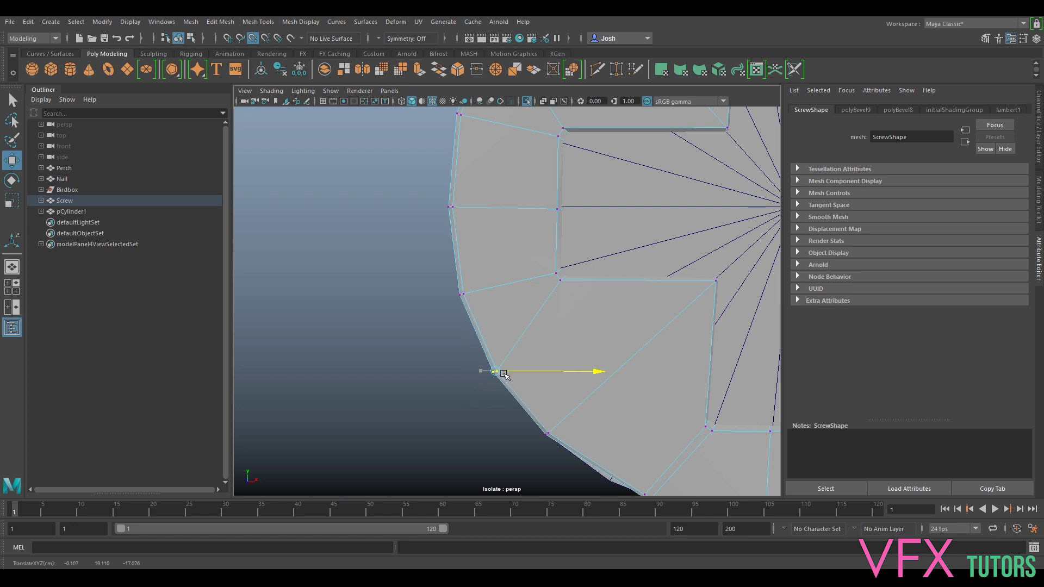
alt+middle_drag(652, 366, 613, 298)
Snap the paired rim vertices along the bottom of the screw head to the guide cylinder's outline
drag(553, 352, 561, 346)
alt+middle_drag(541, 367, 504, 355)
drag(466, 375, 483, 335)
key(v)
drag(482, 321, 481, 316)
drag(509, 380, 535, 336)
drag(538, 351, 561, 348)
Snap the lower-right rim vertices of the screw head to the guide cylinder's vertices
alt+middle_drag(753, 332, 578, 364)
drag(586, 340, 627, 309)
alt+middle_drag(752, 223, 563, 311)
drag(608, 279, 608, 315)
mouse_move(635, 235)
mouse_down()
mouse_move(609, 281)
mouse_move(620, 235)
mouse_move(643, 239)
mouse_up()
key(v)
Snap the remaining rim vertices on the head's right and upper-right side to the guide cylinder
alt+middle_drag(708, 146, 676, 327)
drag(578, 211, 596, 236)
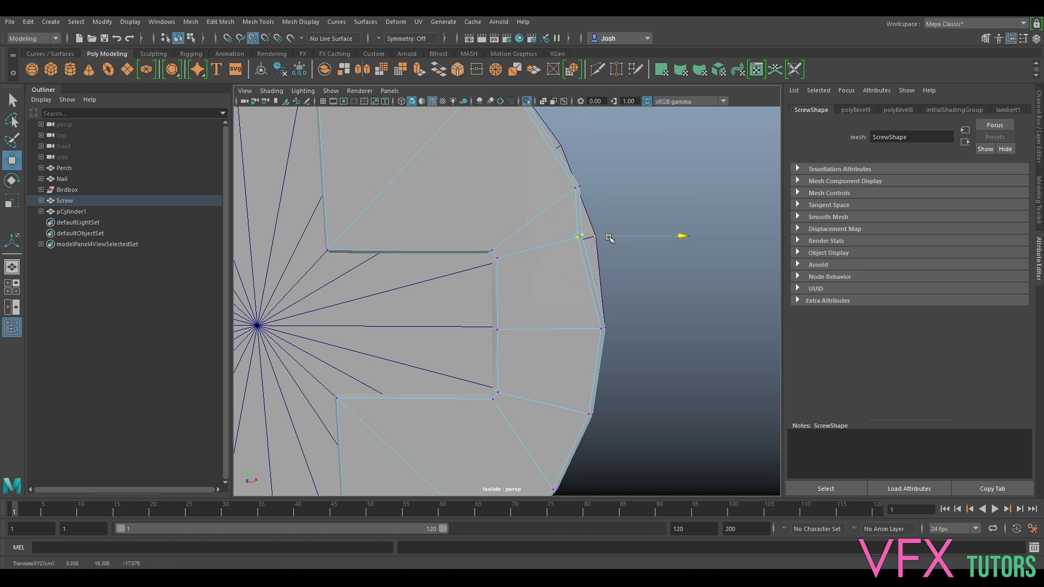
drag(585, 170, 545, 217)
scroll(546, 218, down, 7)
Return to object mode and hide the guide cylinder
alt+drag(486, 330, 548, 310)
right_drag(537, 267, 583, 238)
click(438, 299)
alt+drag(449, 299, 525, 360)
scroll(600, 354, up, 4)
Turn on the screw's smooth preview and disable Wireframe on Shaded to view its cross recess
key(3)
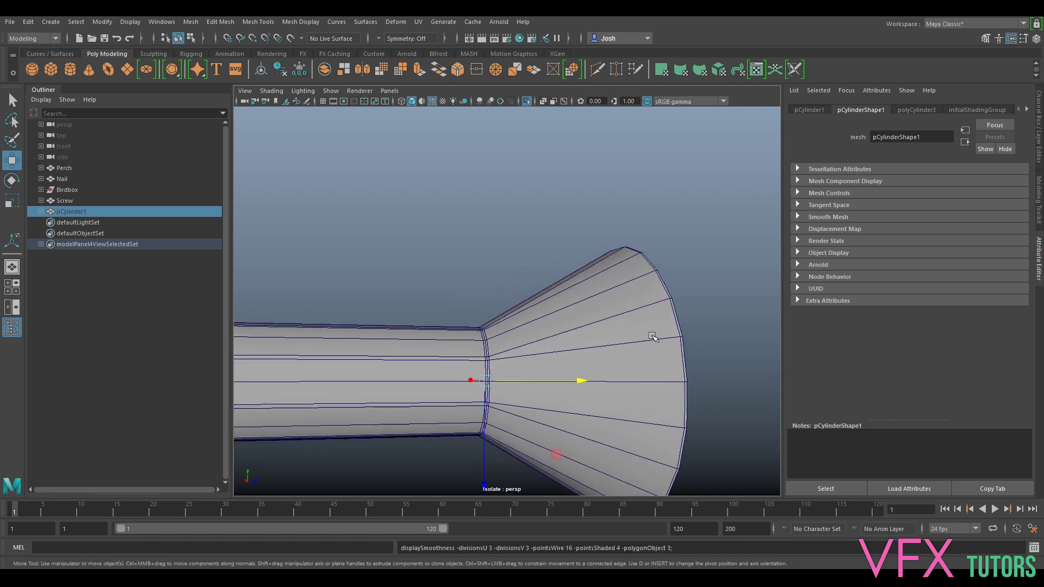
click(713, 213)
click(609, 326)
key(3)
click(702, 253)
scroll(700, 322, down, 5)
alt+drag(695, 324, 578, 332)
scroll(578, 333, up, 4)
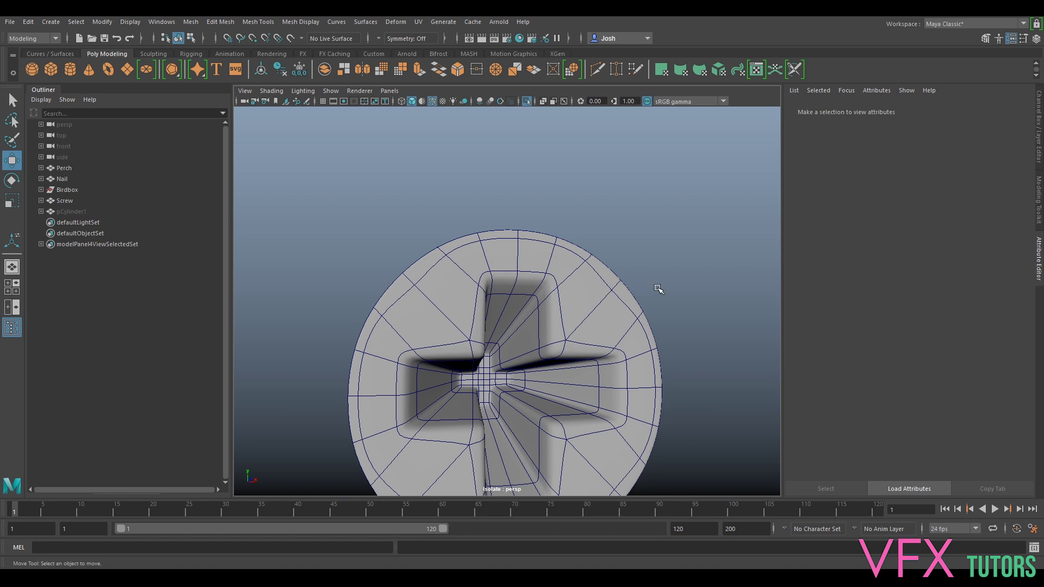
click(272, 92)
click(302, 189)
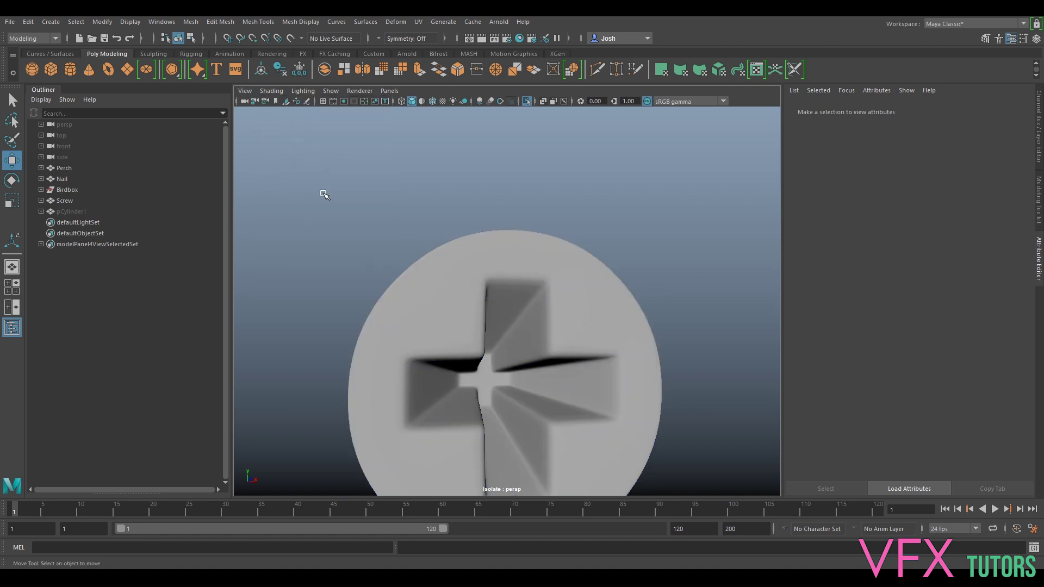
Turn off the screw's smooth preview and delete the hidden guide cylinder
scroll(543, 204, down, 5)
mouse_move(582, 258)
alt+mouse_down()
mouse_move(649, 243)
mouse_move(604, 250)
mouse_move(606, 303)
mouse_move(673, 293)
mouse_move(558, 305)
mouse_move(537, 319)
mouse_move(533, 308)
alt+mouse_up()
scroll(541, 330, up, 4)
click(540, 306)
scroll(539, 306, down, 3)
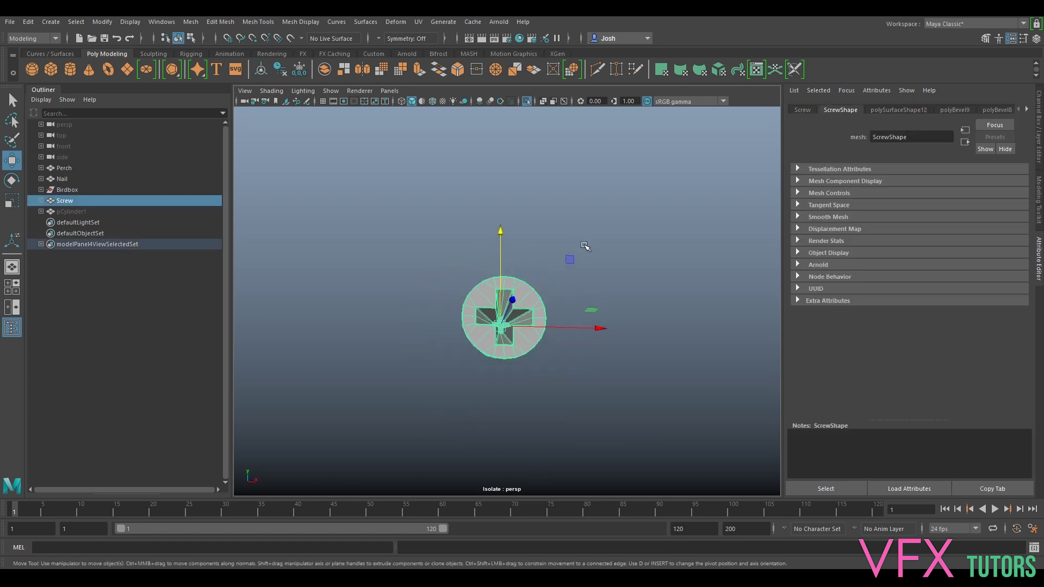
click(70, 212)
key(h)
key(Delete)
Select the screw and turn on X-Ray shading to see the recess inside its head from the side
scroll(576, 312, up, 4)
scroll(576, 337, down, 1)
scroll(577, 337, up, 2)
alt+drag(473, 382, 492, 391)
click(487, 388)
alt+drag(517, 391, 579, 378)
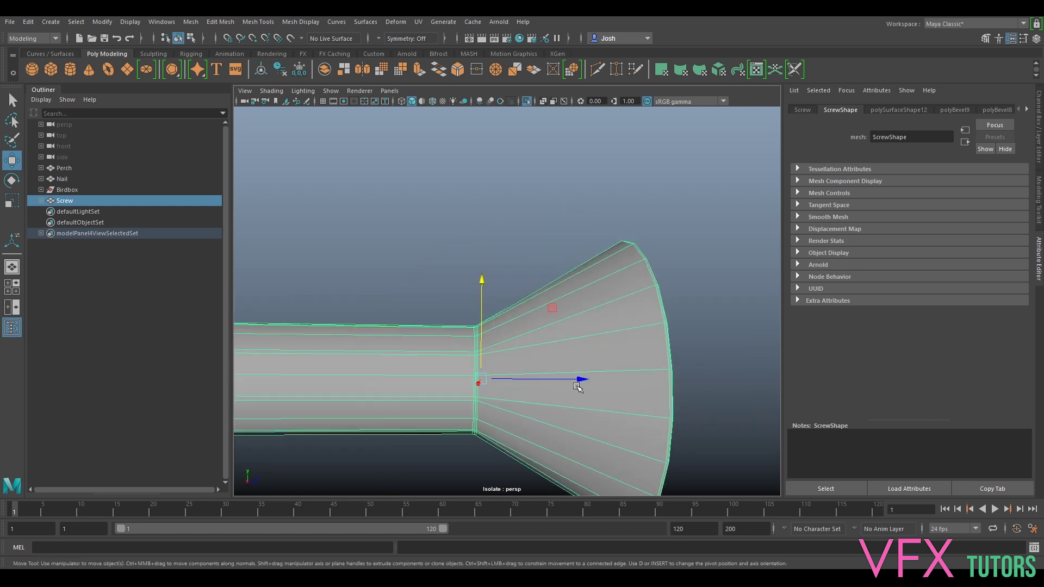
mouse_move(512, 380)
alt+mouse_down()
mouse_move(619, 374)
mouse_move(511, 392)
alt+mouse_up()
click(245, 91)
mouse_move(263, 92)
click(294, 200)
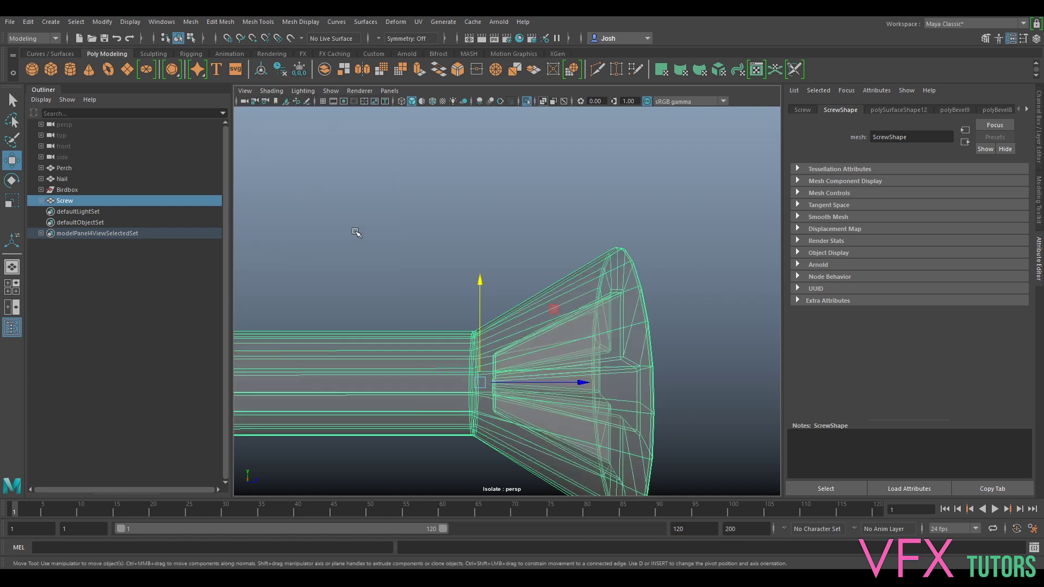
Move the vertices at the bottom of the cross recess toward the head's face, to about Z -17.249
right_click(501, 366)
click(446, 282)
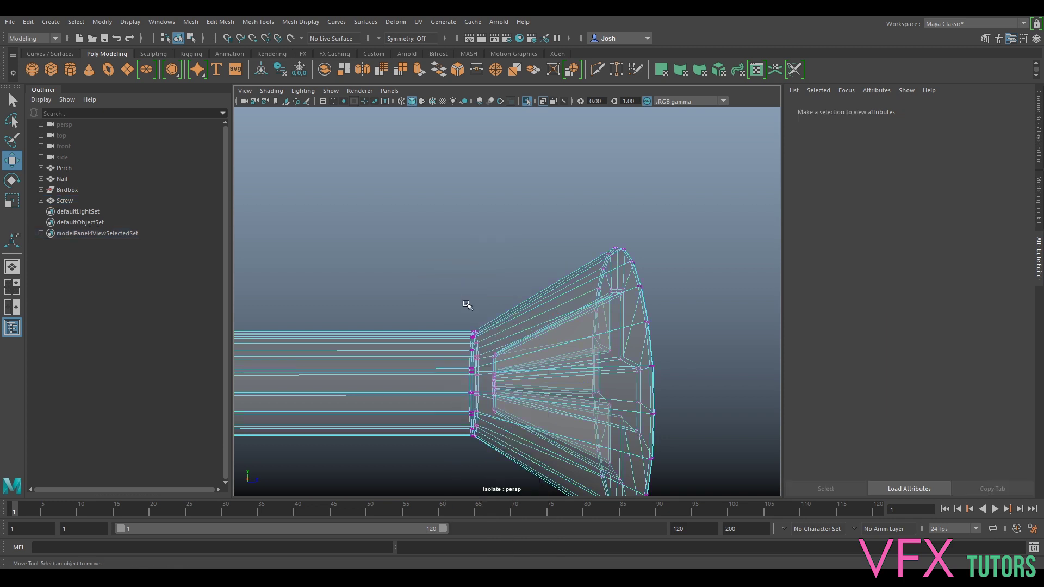
drag(524, 326, 491, 429)
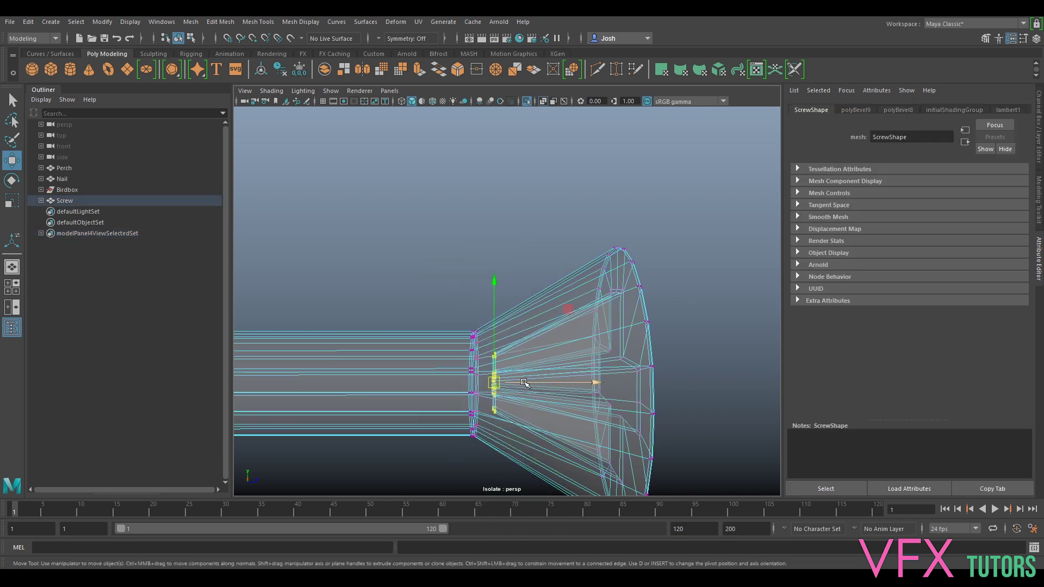
drag(524, 386, 553, 387)
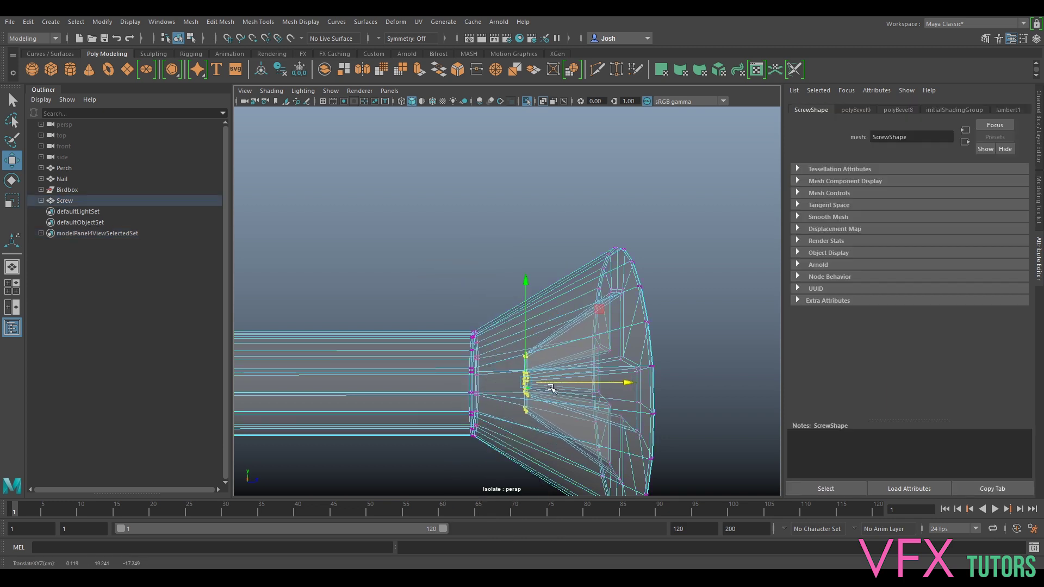
Return to object mode and delete the screw's construction history
right_click(549, 360)
click(594, 250)
key(f)
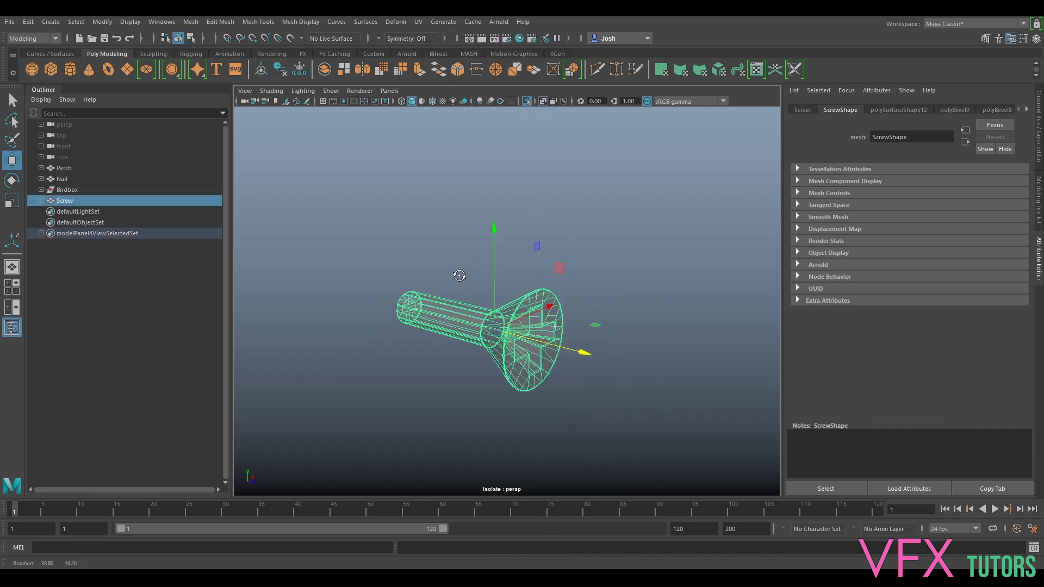
click(494, 312)
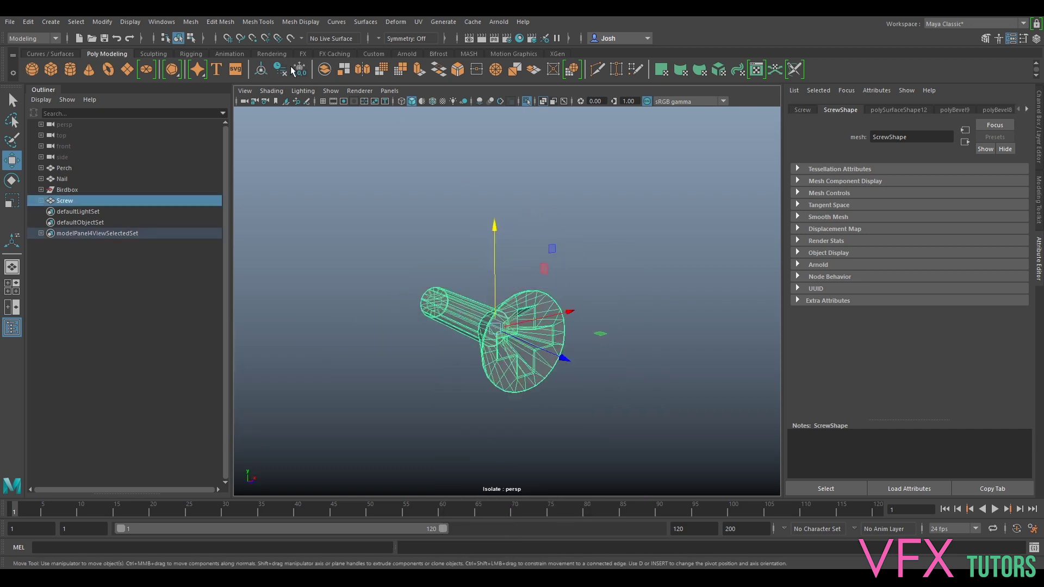
click(283, 74)
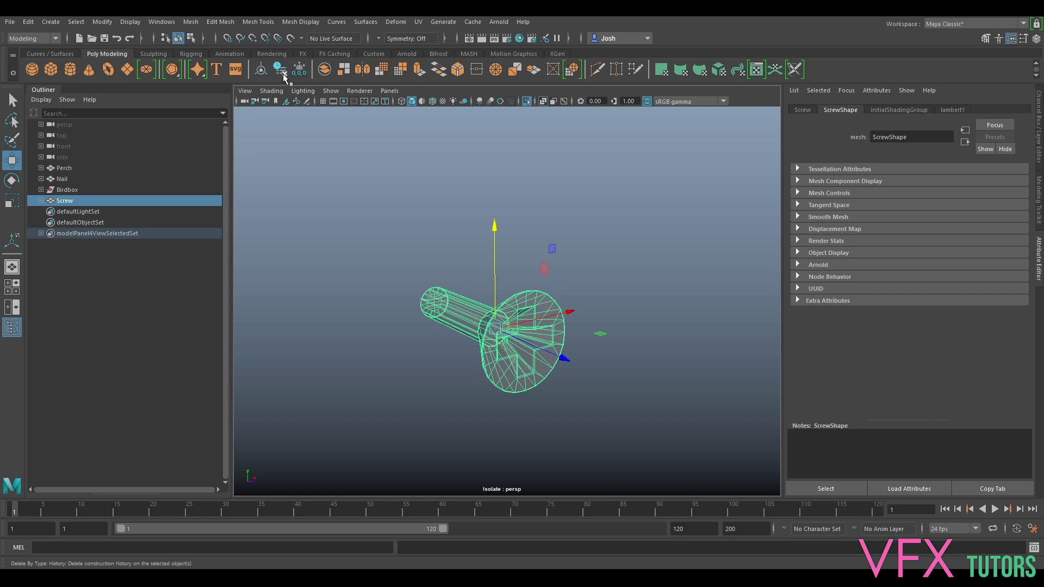
Turn off X-Ray shading and exit the isolated view to show the whole birdhouse
click(271, 91)
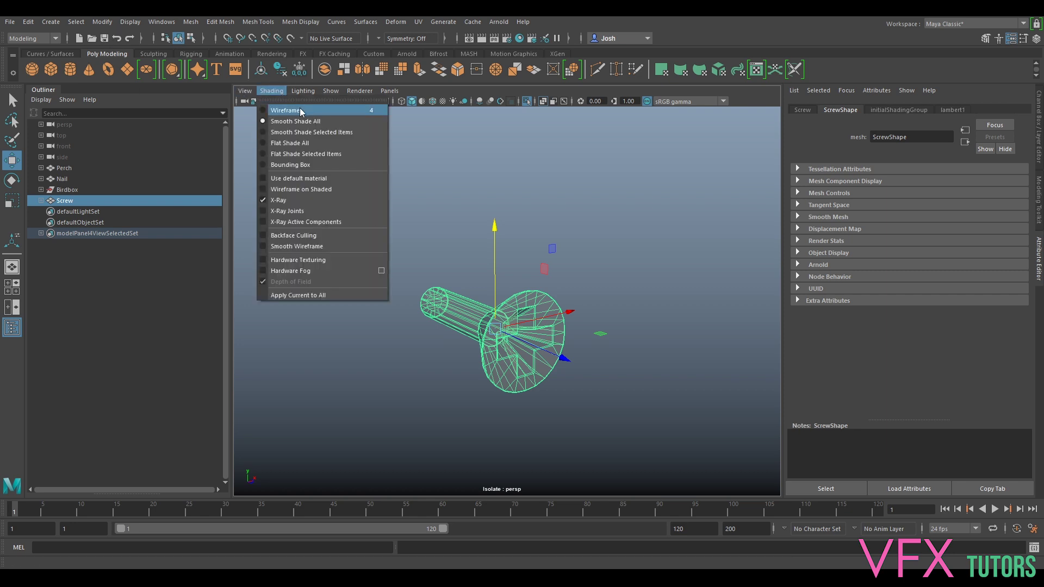
click(289, 200)
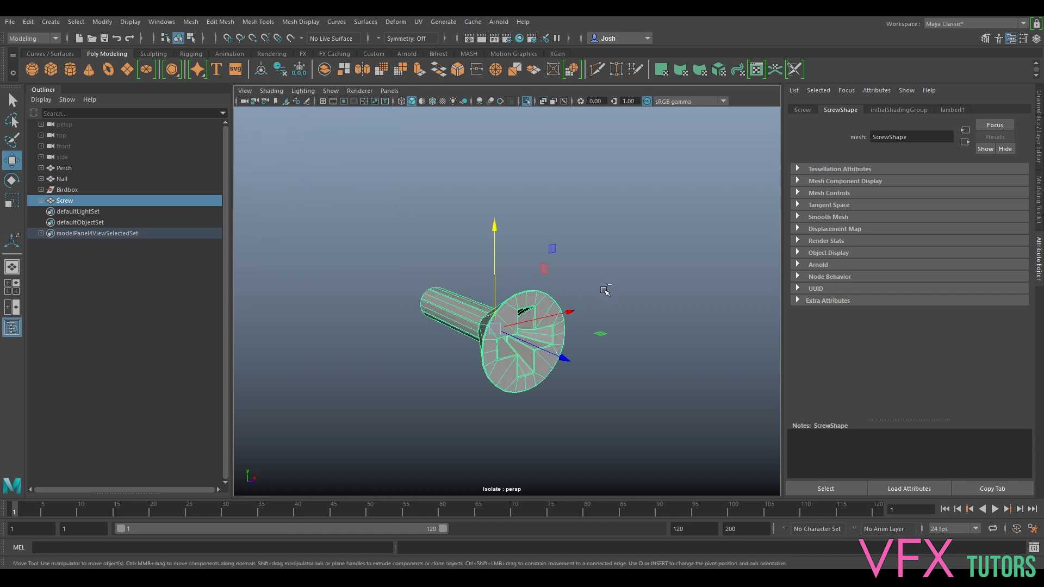
key(ctrl+1)
Examine the assembled birdhouse from all sides, including the front panel, roof, base and perch
scroll(631, 328, down, 15)
click(637, 317)
alt+drag(637, 317, 613, 324)
scroll(613, 323, up, 5)
drag(659, 191, 381, 461)
click(661, 270)
alt+drag(661, 270, 574, 270)
scroll(566, 277, up, 5)
alt+drag(509, 343, 464, 366)
scroll(527, 288, down, 7)
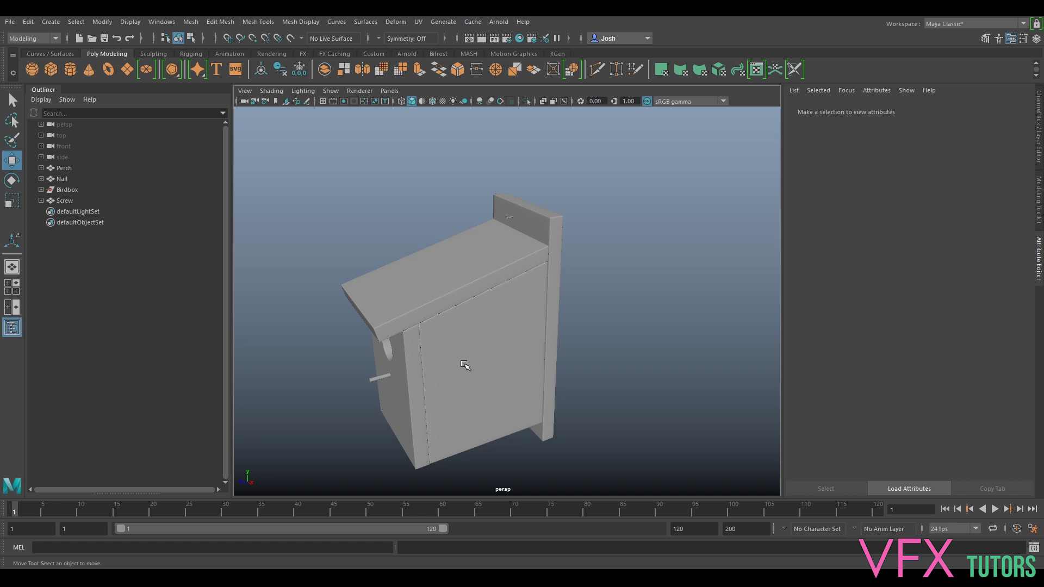
alt+drag(481, 321, 613, 238)
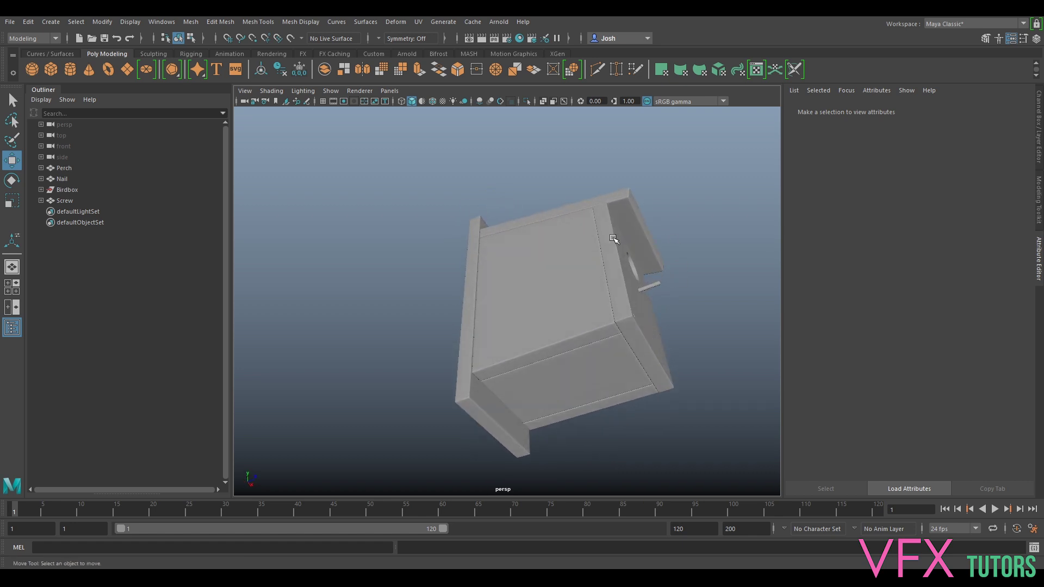
alt+drag(759, 285, 651, 306)
scroll(598, 283, up, 5)
click(596, 290)
scroll(596, 290, down, 5)
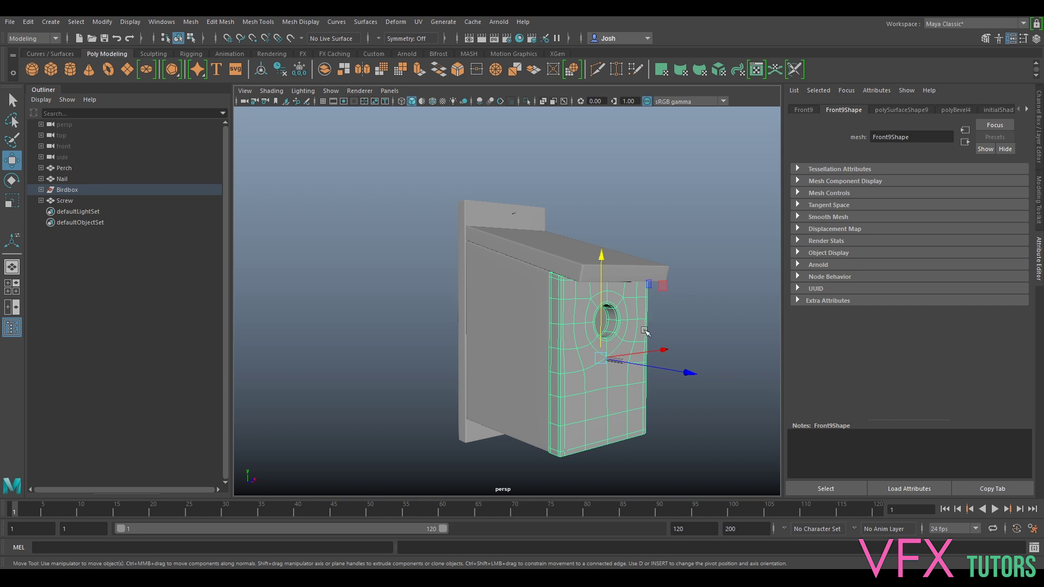
click(694, 320)
alt+drag(707, 319, 658, 316)
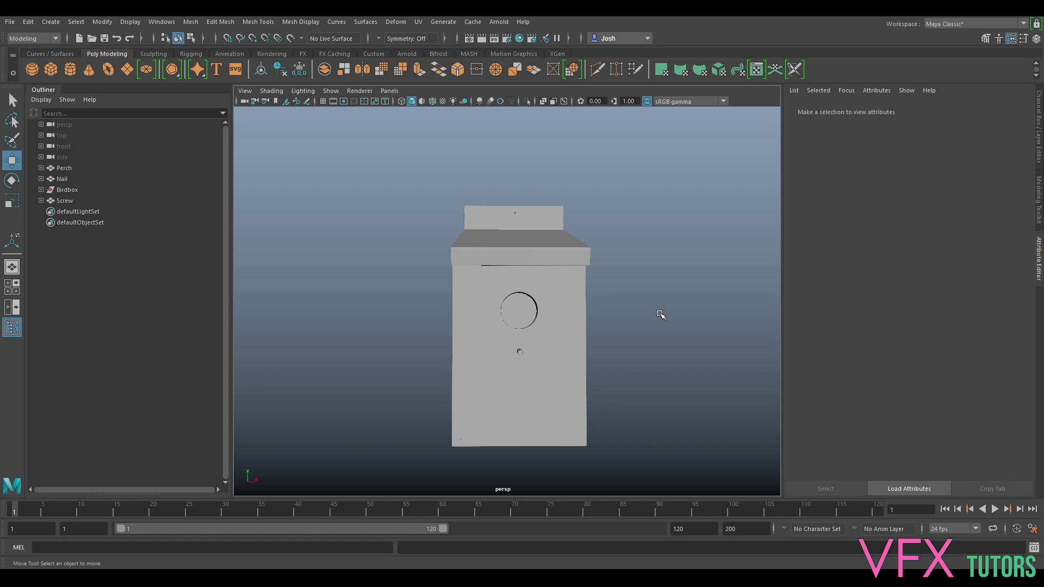
alt+drag(661, 315, 534, 302)
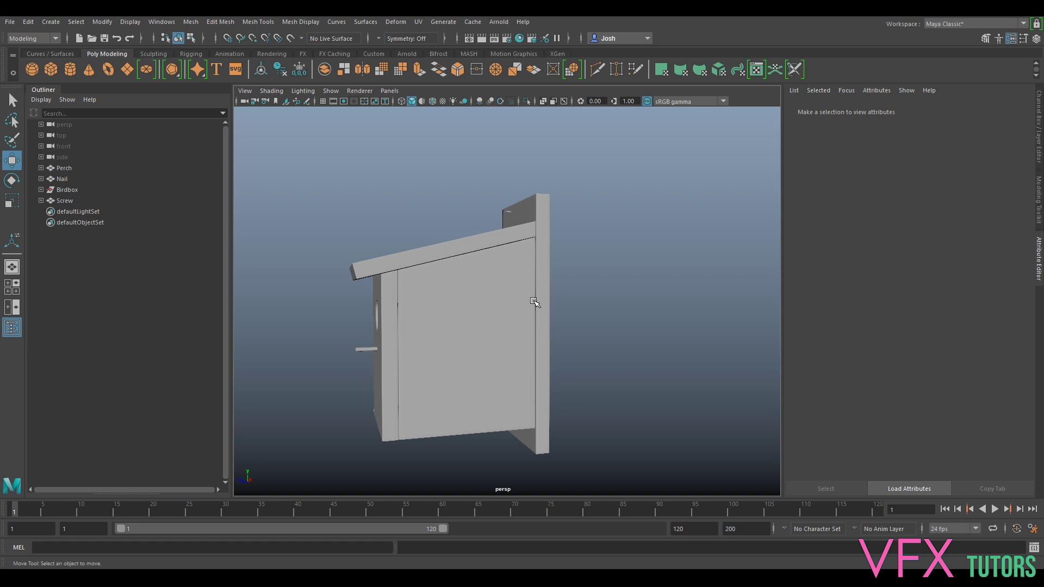